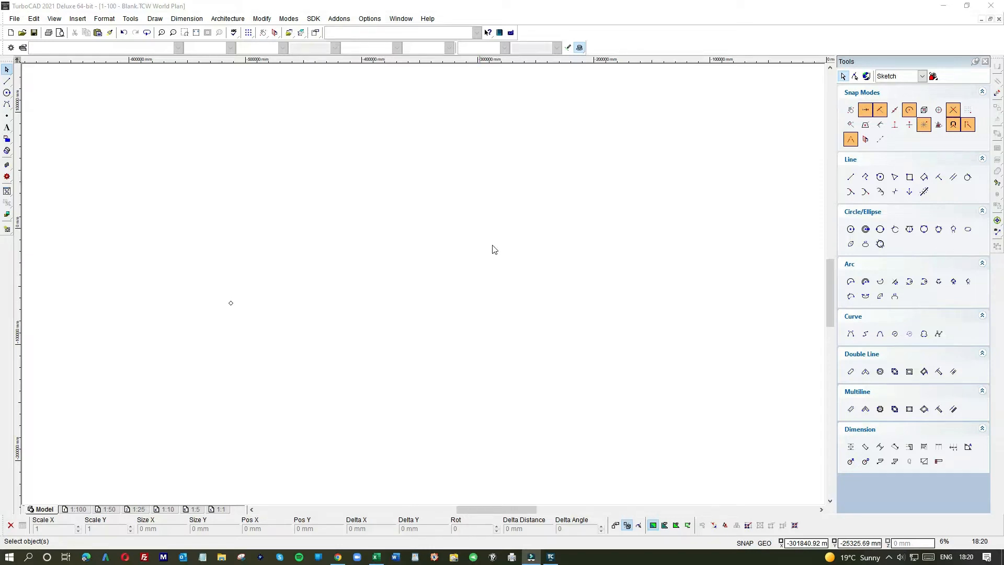
- Insert the ground floor plan picture into the model space at about 107561 by 311586 mm
{"action": "left_click", "coordinate": [77, 20]}
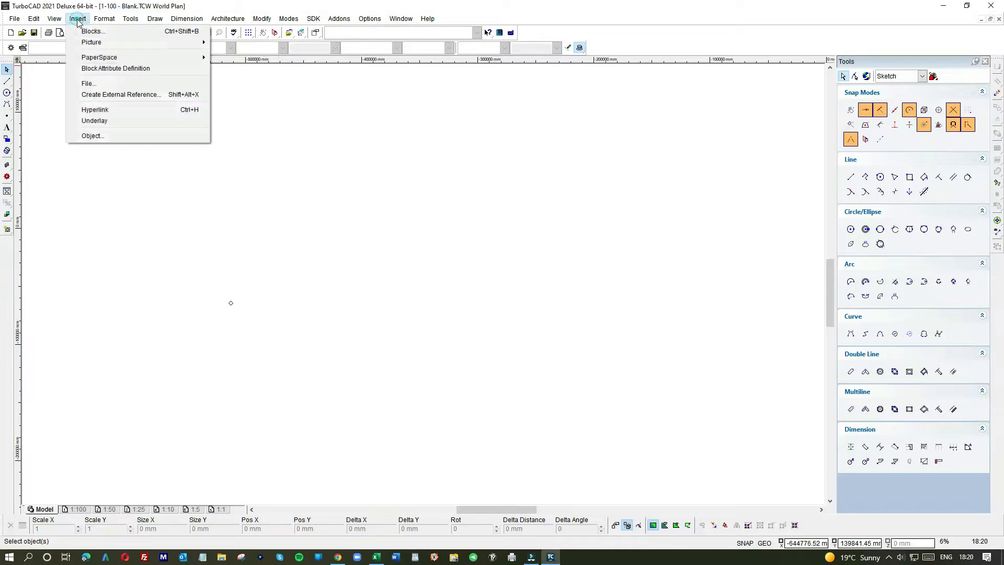
{"action": "mouse_move", "coordinate": [151, 43]}
{"action": "left_click", "coordinate": [238, 43]}
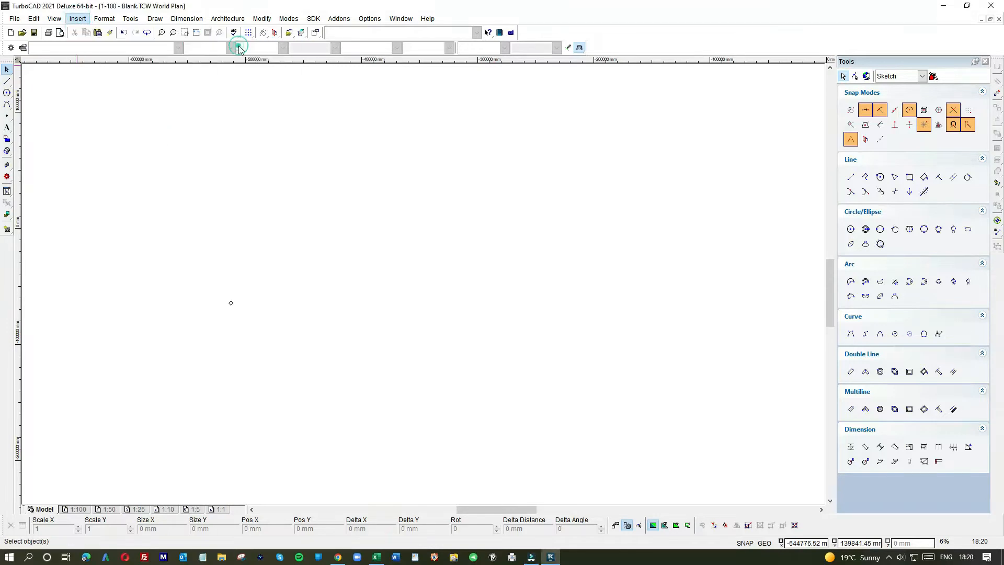
{"action": "double_click", "coordinate": [369, 236]}
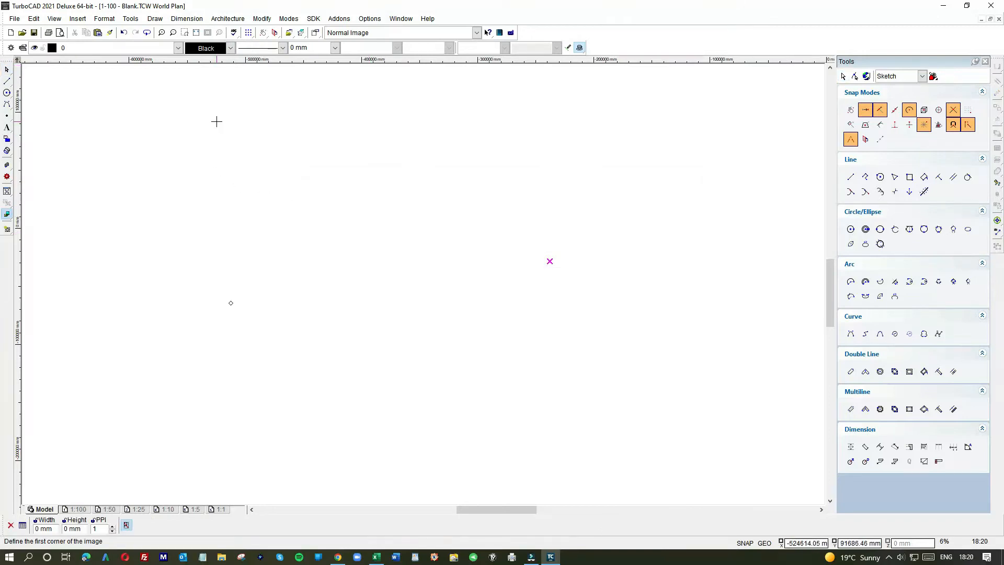
{"action": "left_click", "coordinate": [216, 121]}
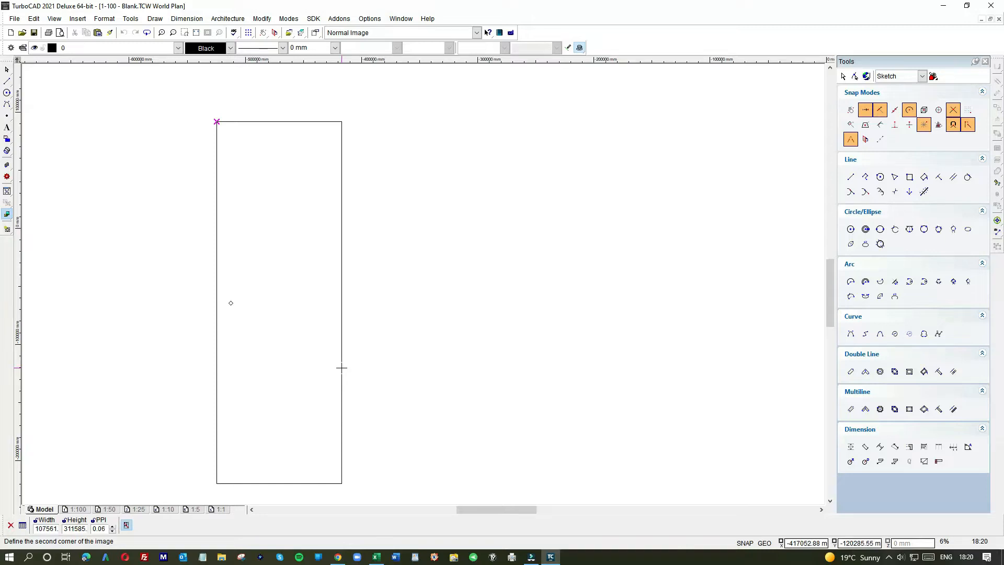
{"action": "left_click", "coordinate": [341, 368]}
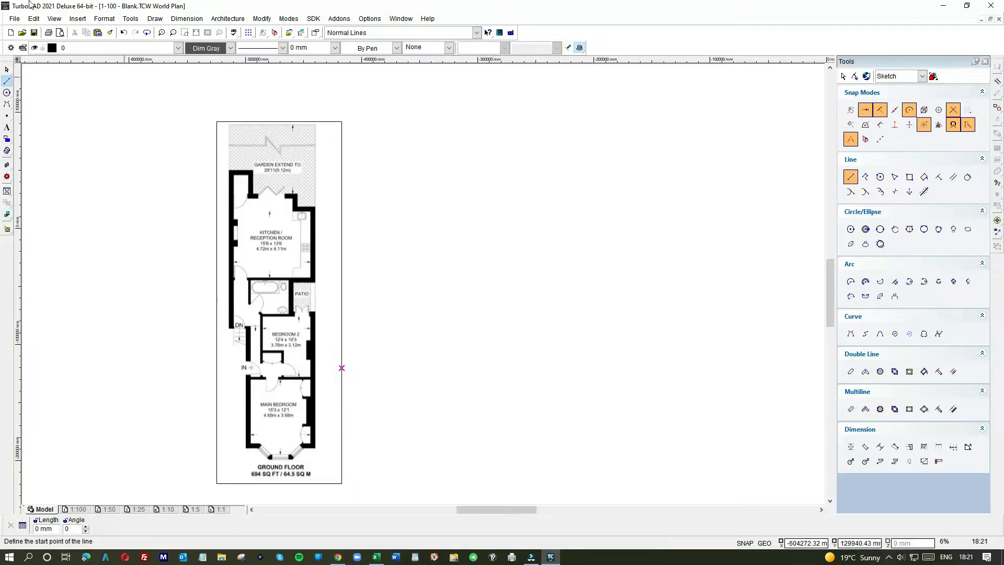
- Move the inserted floor plan image horizontally toward the middle of the drawing area and deselect it
{"action": "left_click", "coordinate": [7, 69]}
{"action": "left_click", "coordinate": [288, 153]}
{"action": "left_click_drag", "start_coordinate": [288, 152], "coordinate": [409, 147]}
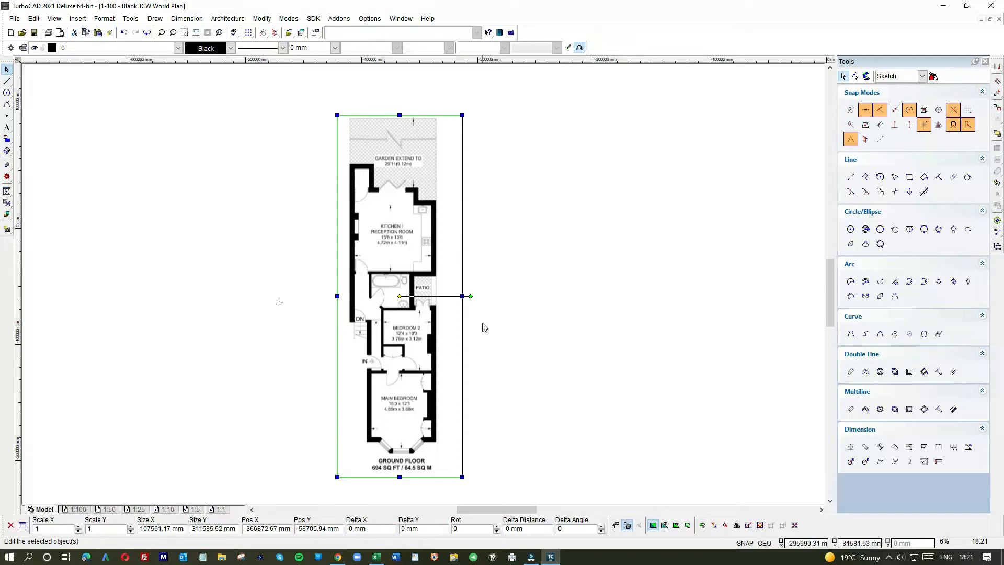
{"action": "left_click", "coordinate": [533, 260]}
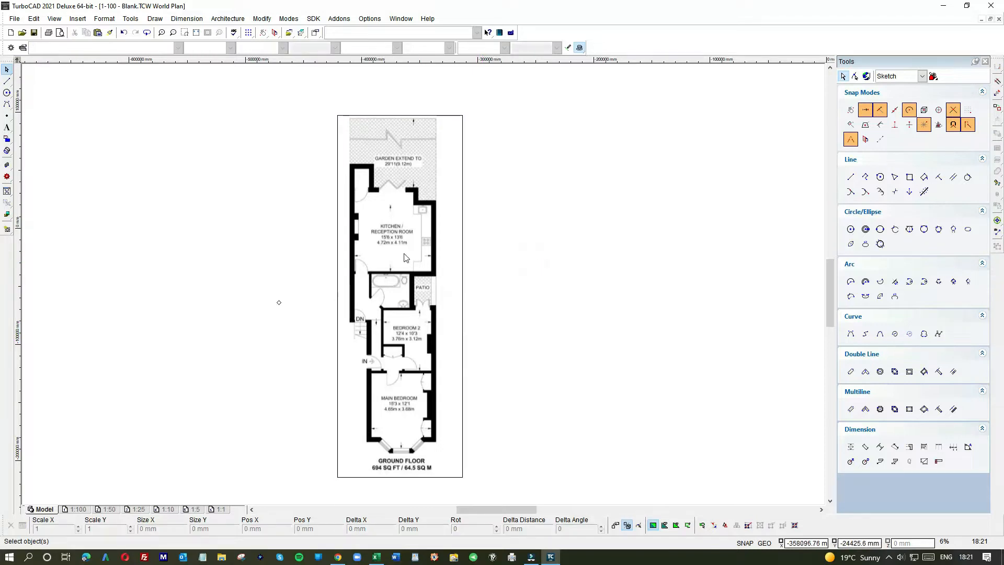
- Draw a vertical line about 64582 mm long in the main bedroom, from the bay window up to the opposite wall
{"action": "scroll", "coordinate": [403, 258], "scroll_direction": "up", "scroll_amount": 2}
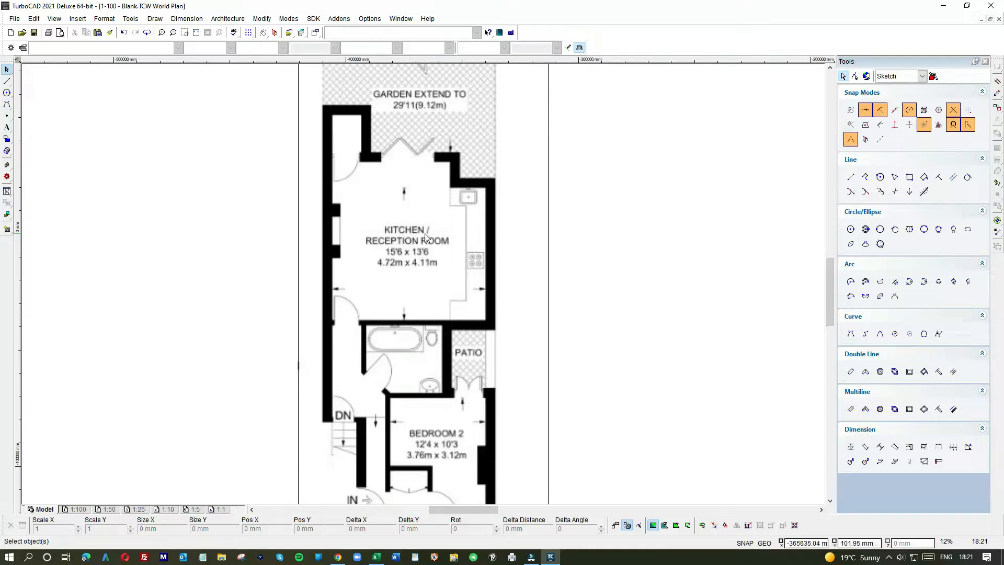
{"action": "scroll", "coordinate": [419, 289], "scroll_direction": "down", "scroll_amount": 2}
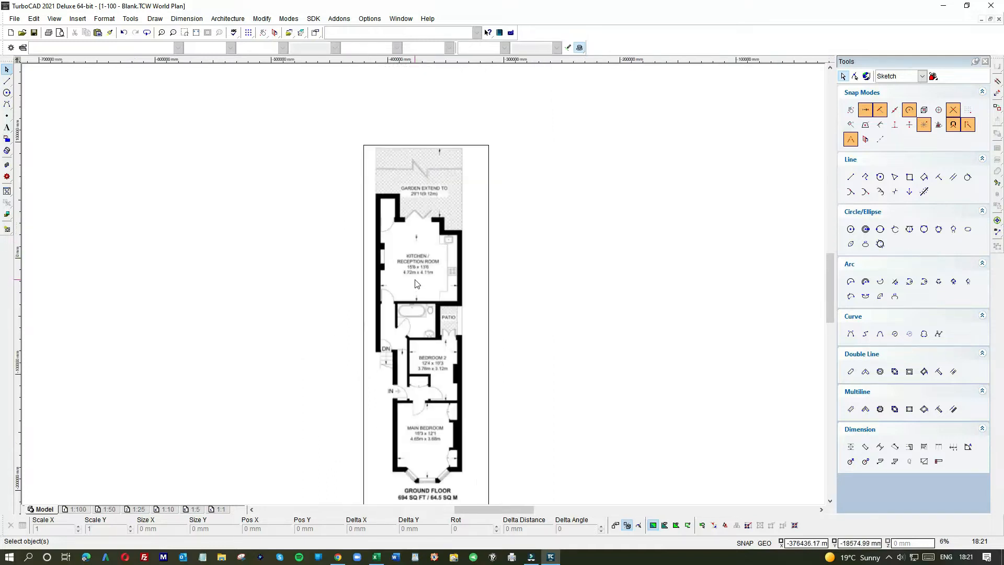
{"action": "scroll", "coordinate": [421, 291], "scroll_direction": "up", "scroll_amount": 2}
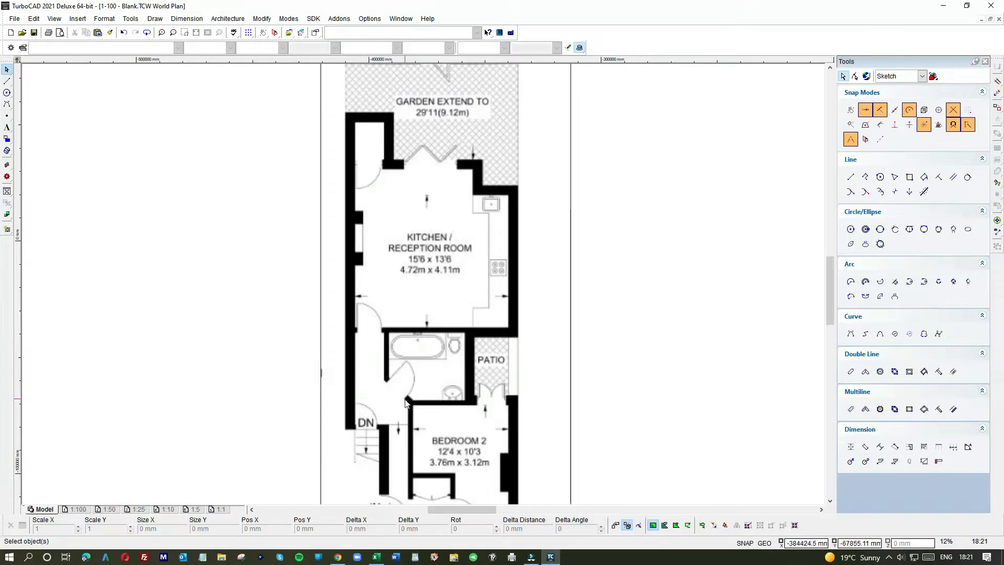
{"action": "scroll", "coordinate": [407, 403], "scroll_direction": "down", "scroll_amount": 2}
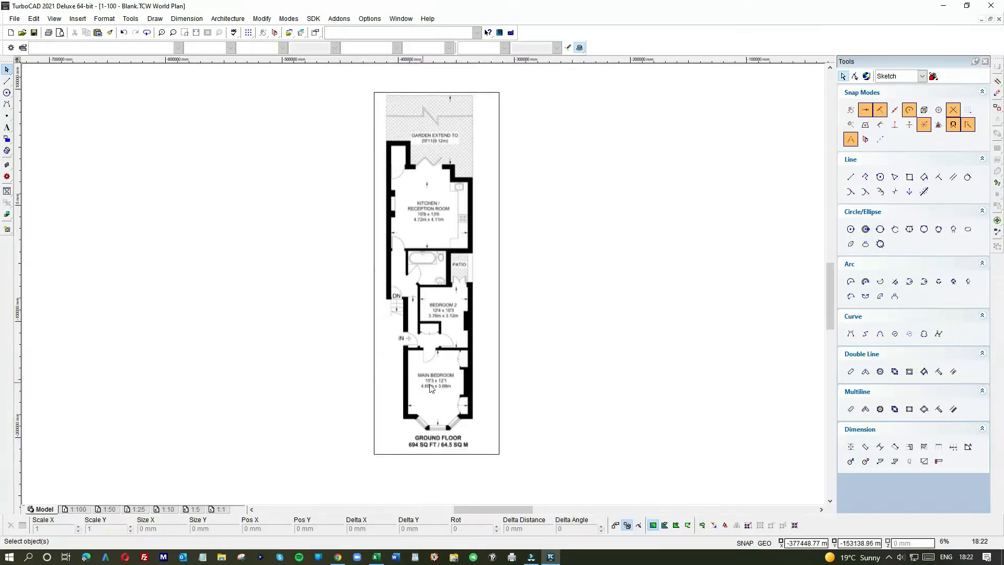
{"action": "scroll", "coordinate": [424, 288], "scroll_direction": "up", "scroll_amount": 2}
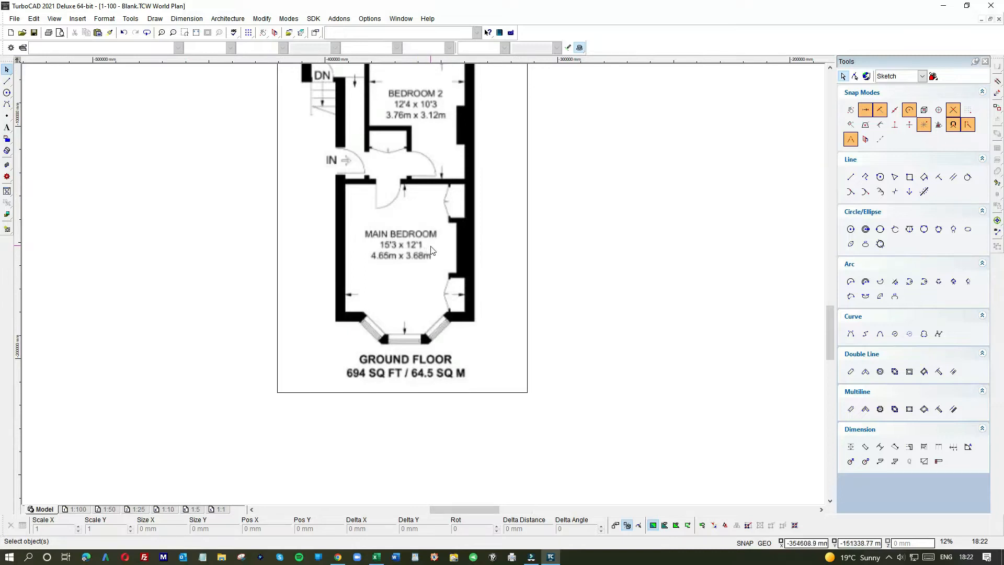
{"action": "left_click", "coordinate": [7, 81]}
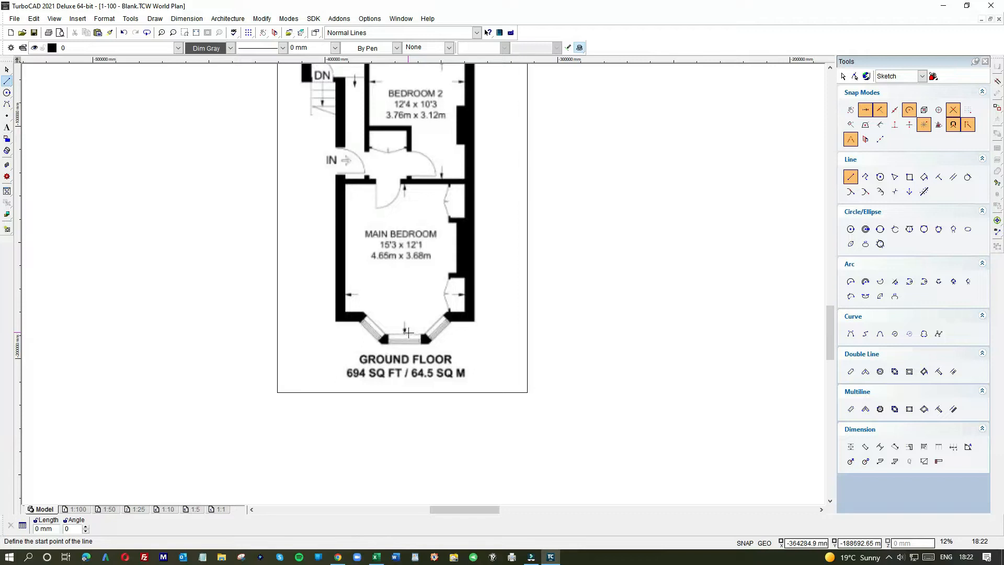
{"action": "left_click", "coordinate": [408, 333]}
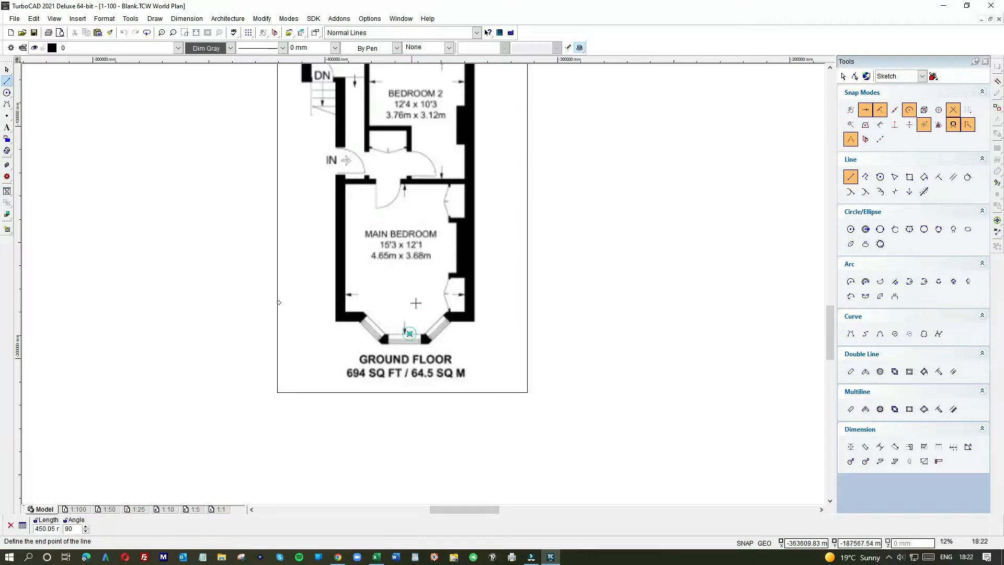
{"action": "left_click", "coordinate": [410, 182]}
{"action": "left_click", "coordinate": [7, 70]}
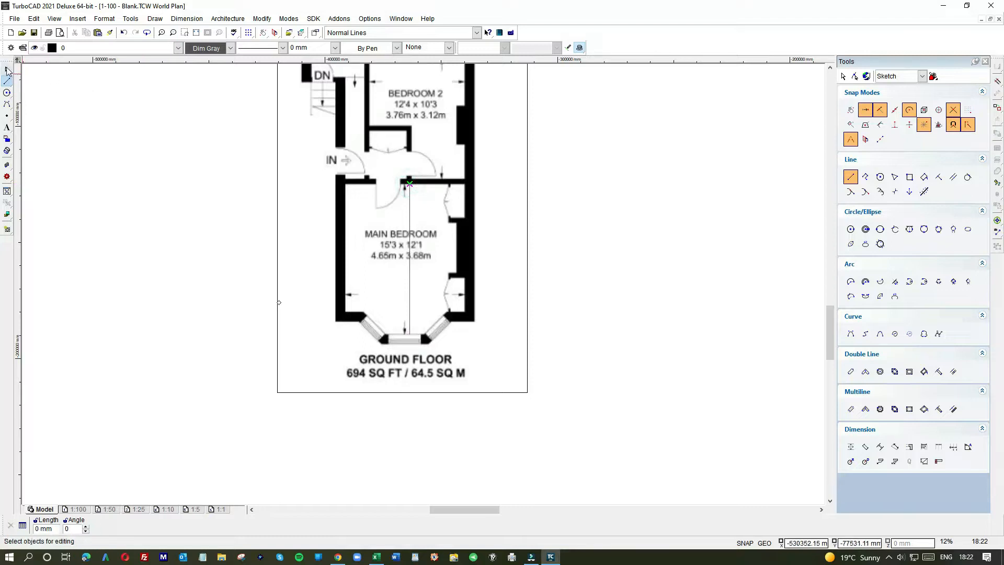
- Enter 4650 mm as the main bedroom line's vertical size and copy the resulting Y scale factor
{"action": "left_click", "coordinate": [411, 205]}
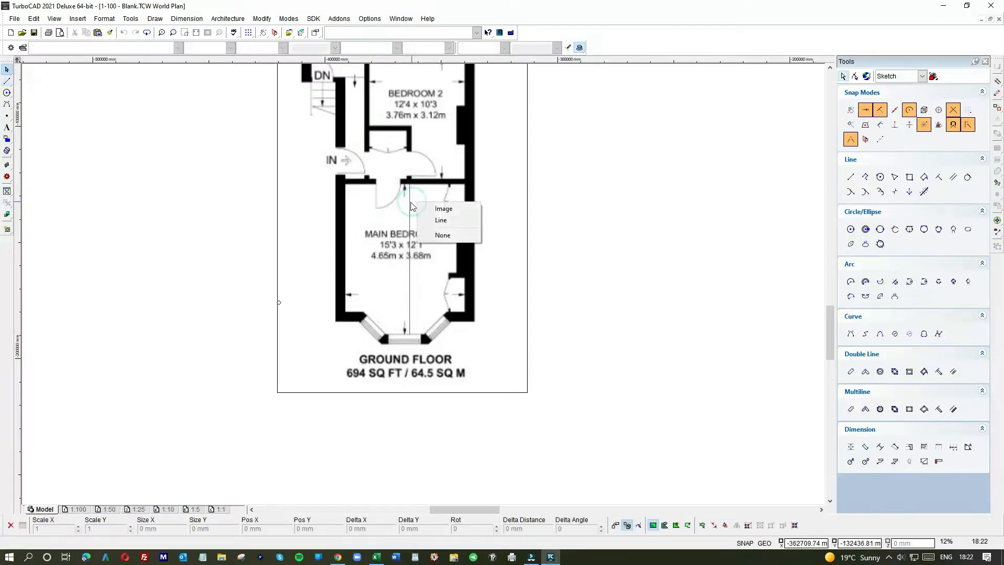
{"action": "left_click", "coordinate": [441, 220]}
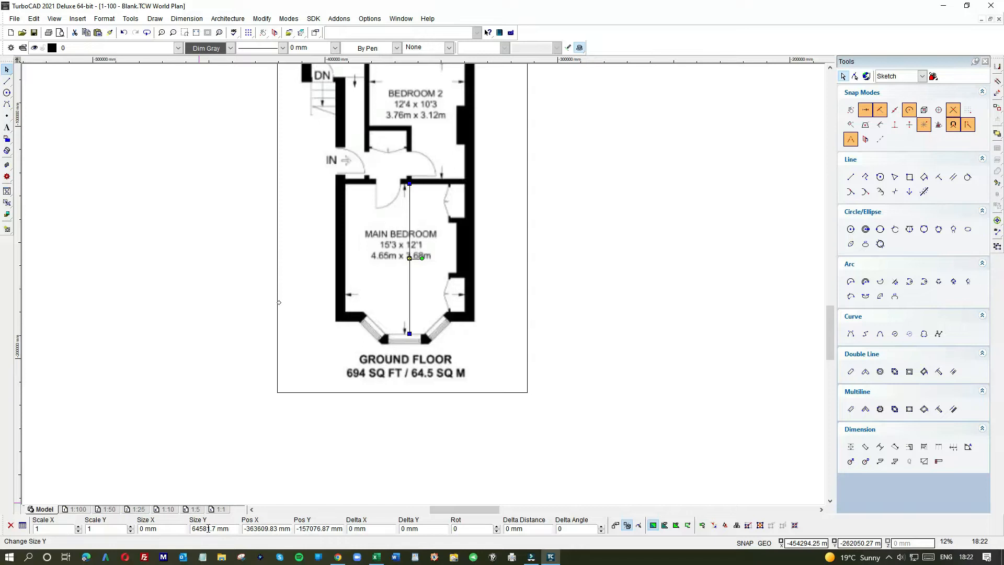
{"action": "left_click", "coordinate": [617, 220]}
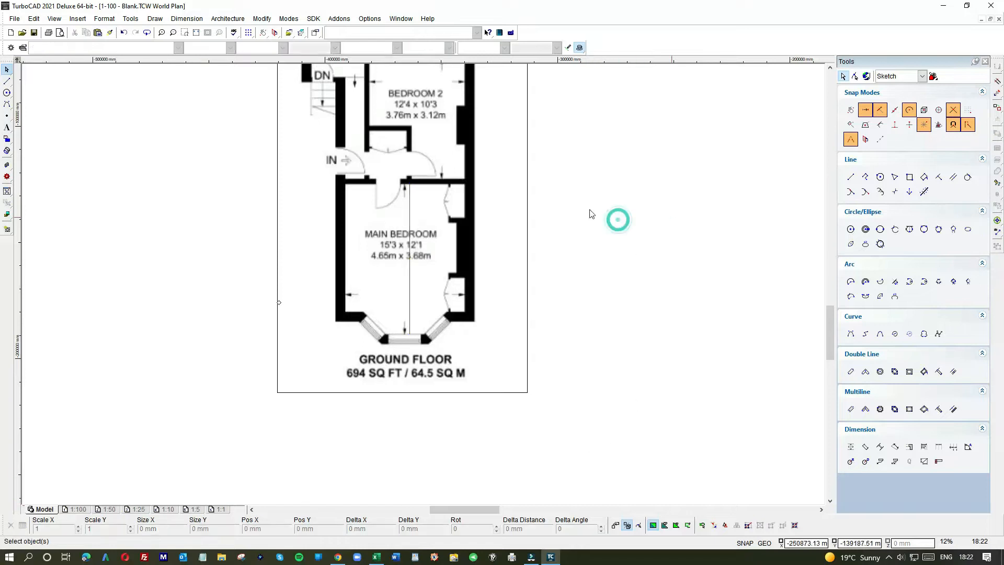
{"action": "left_click", "coordinate": [411, 209]}
{"action": "left_click", "coordinate": [427, 222]}
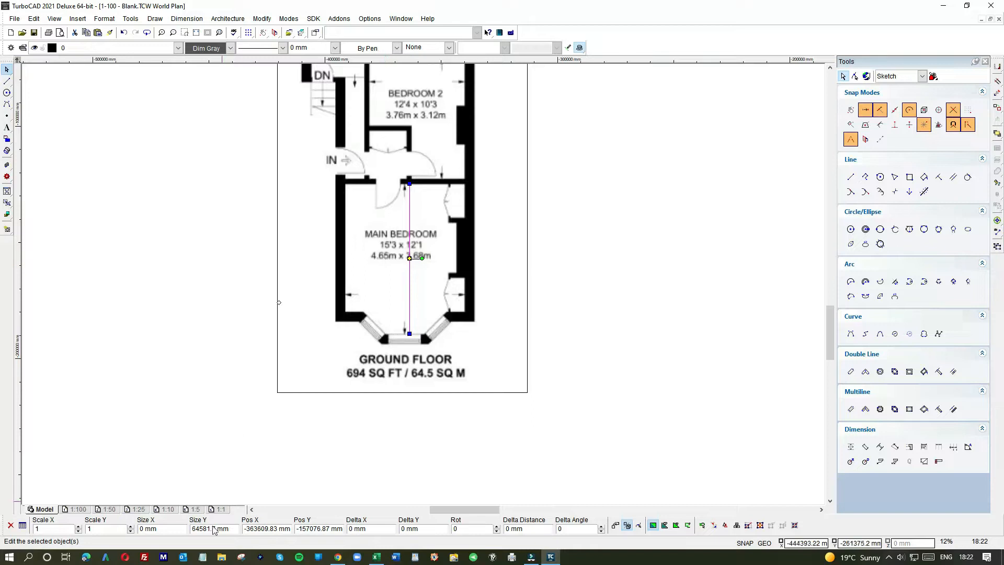
{"action": "double_click", "coordinate": [230, 529]}
{"action": "type", "text": "4650"}
{"action": "double_click", "coordinate": [103, 528]}
{"action": "key", "text": "ctrl+c"}
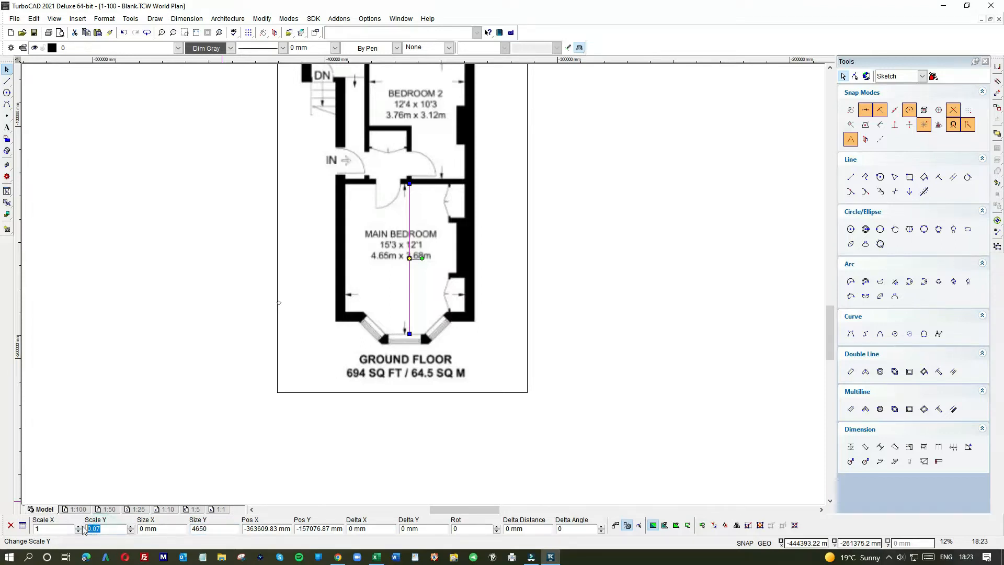
{"action": "left_click", "coordinate": [603, 331]}
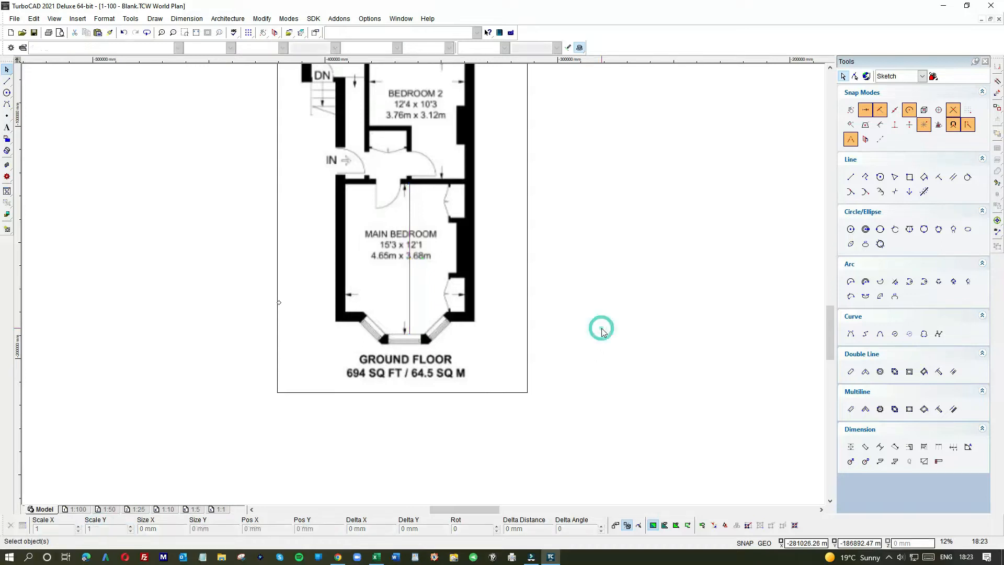
- Scale the floor plan image by 0.07 in both X and Y, and deselect it
{"action": "left_click", "coordinate": [482, 283]}
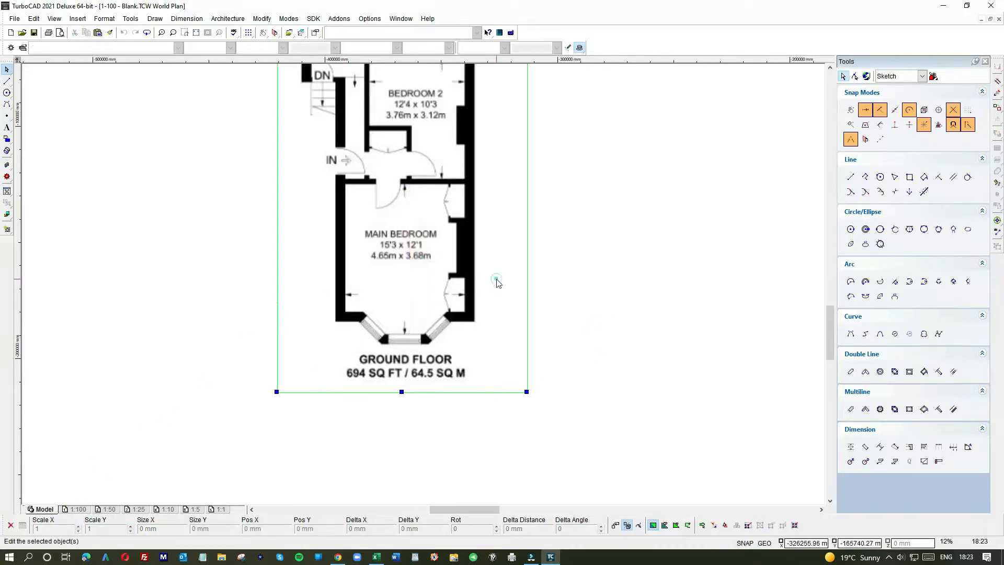
{"action": "double_click", "coordinate": [48, 528]}
{"action": "type", "text": "0.07"}
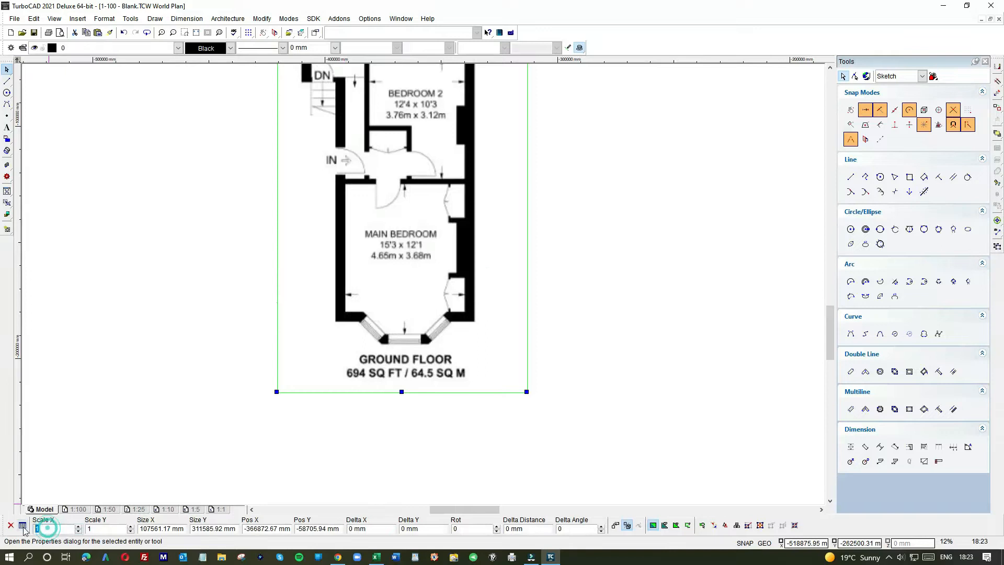
{"action": "left_click", "coordinate": [107, 527]}
{"action": "type", "text": "0.07"}
{"action": "left_click_drag", "start_coordinate": [107, 527], "coordinate": [71, 527]}
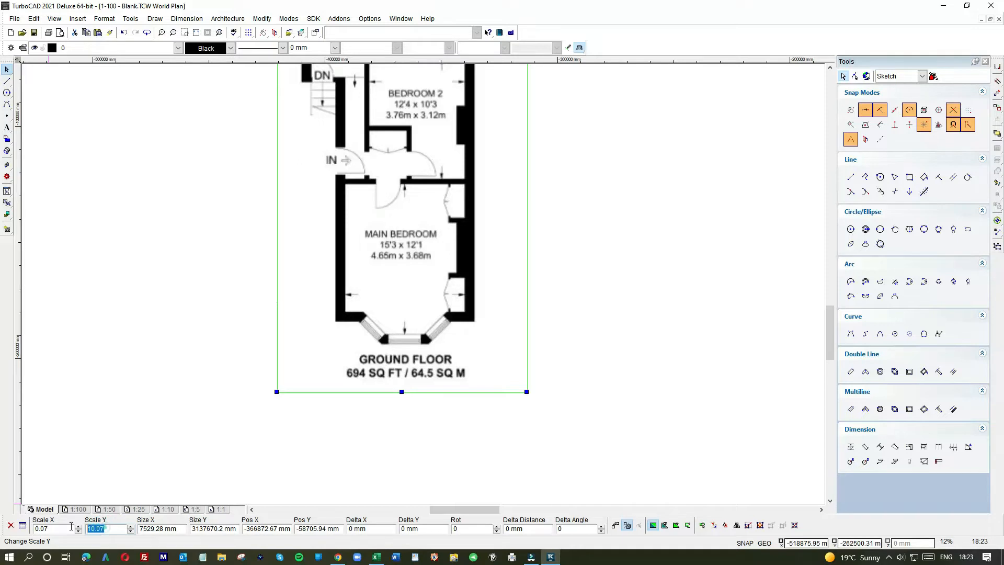
{"action": "key", "text": "ctrl+v"}
{"action": "key", "text": "Return"}
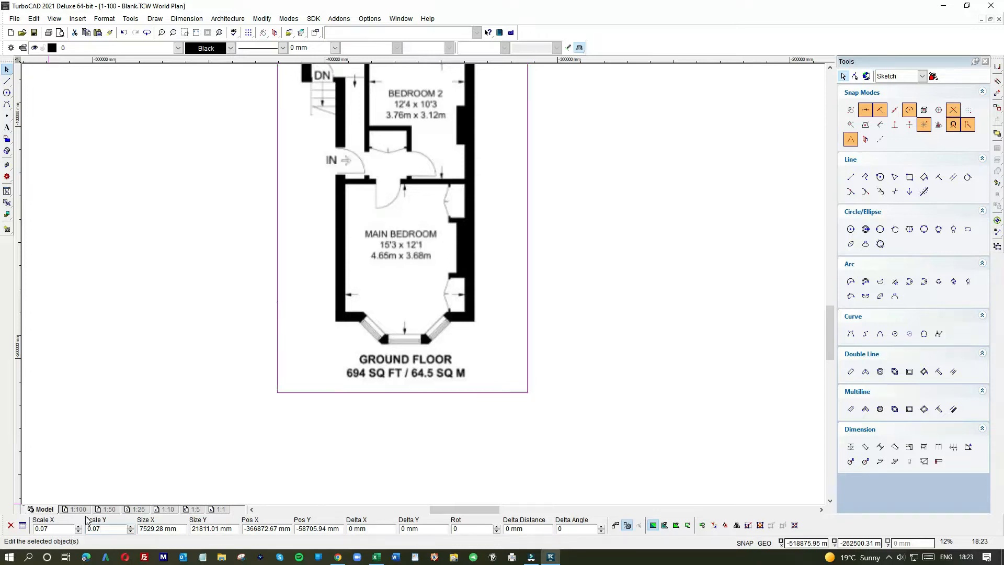
{"action": "scroll", "coordinate": [424, 284], "scroll_direction": "down", "scroll_amount": 2}
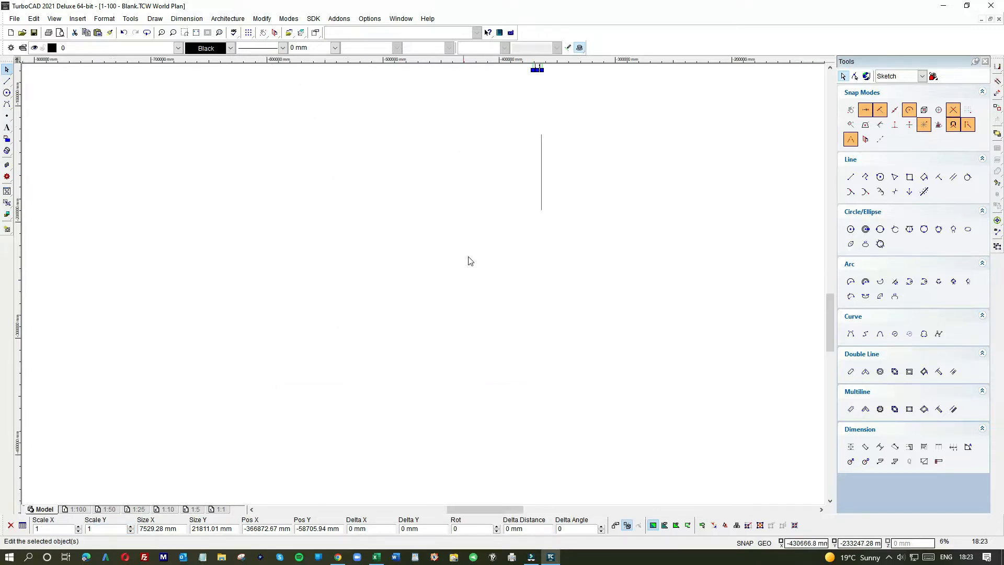
{"action": "scroll", "coordinate": [426, 271], "scroll_direction": "down", "scroll_amount": 2}
{"action": "scroll", "coordinate": [416, 285], "scroll_direction": "up", "scroll_amount": 4}
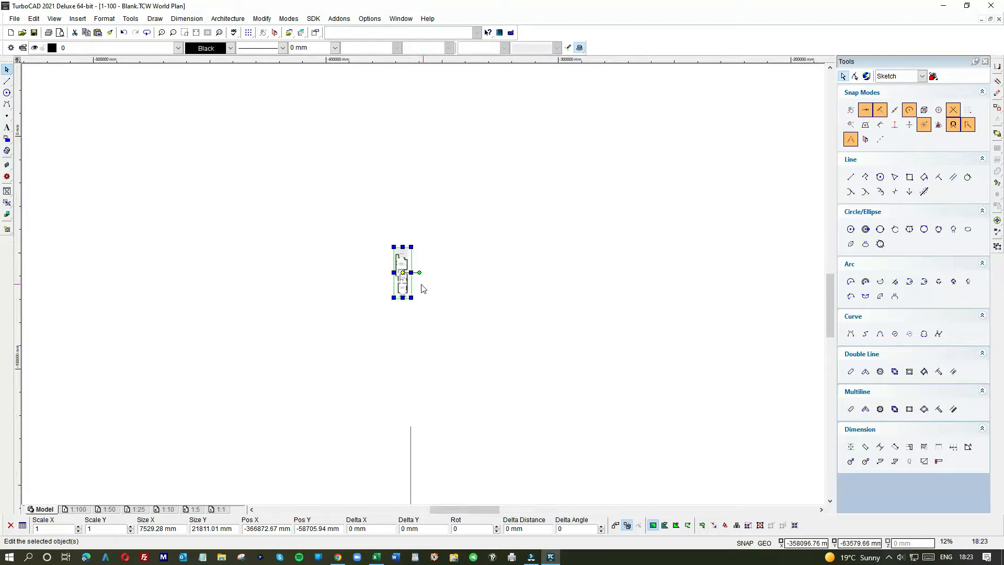
{"action": "left_click", "coordinate": [441, 343]}
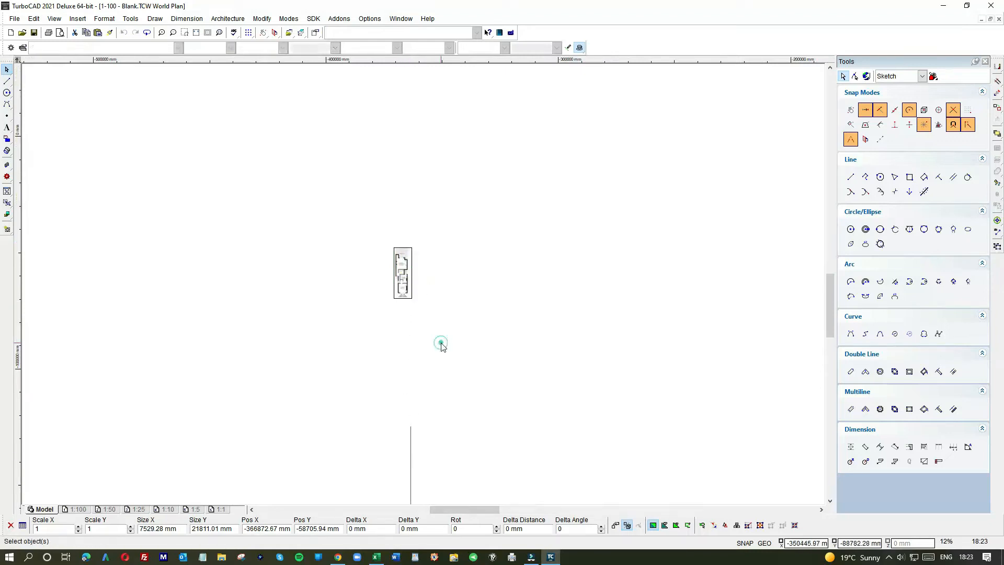
- Draw a vertical line about 4500 mm long across the scaled main bedroom from bay window to opposite wall, and select it to check its length
{"action": "scroll", "coordinate": [402, 285], "scroll_direction": "up", "scroll_amount": 6}
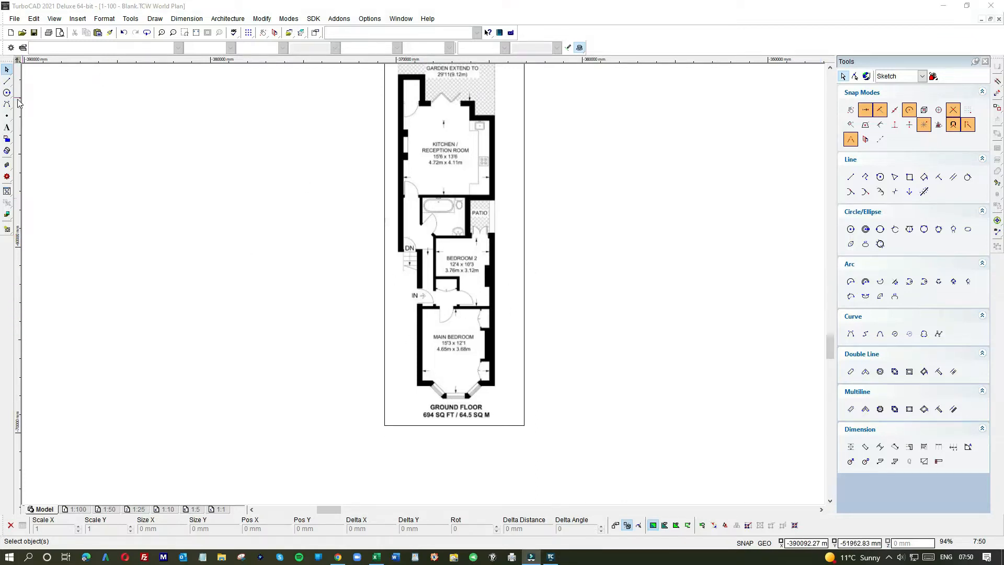
{"action": "left_click", "coordinate": [6, 82]}
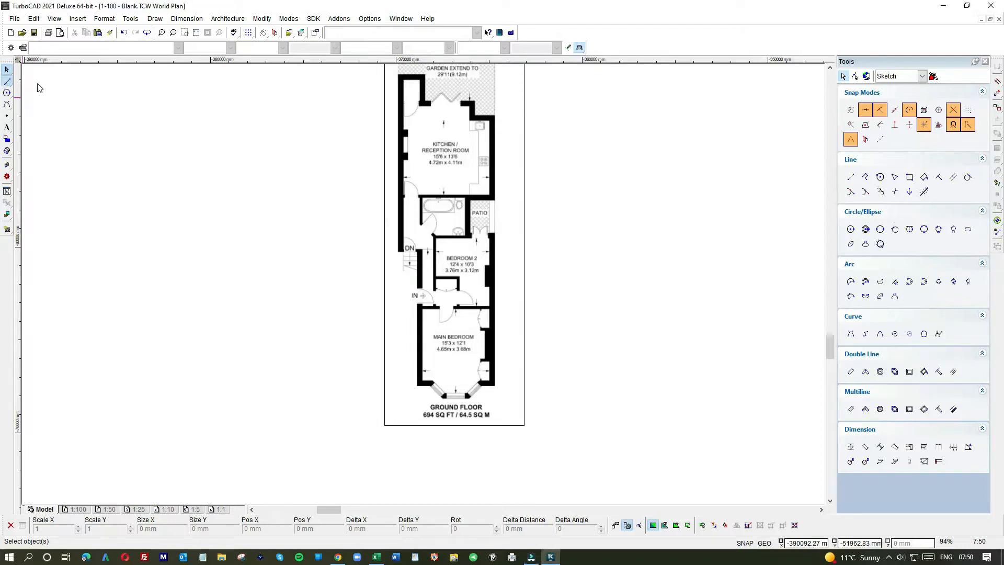
{"action": "left_click", "coordinate": [459, 393]}
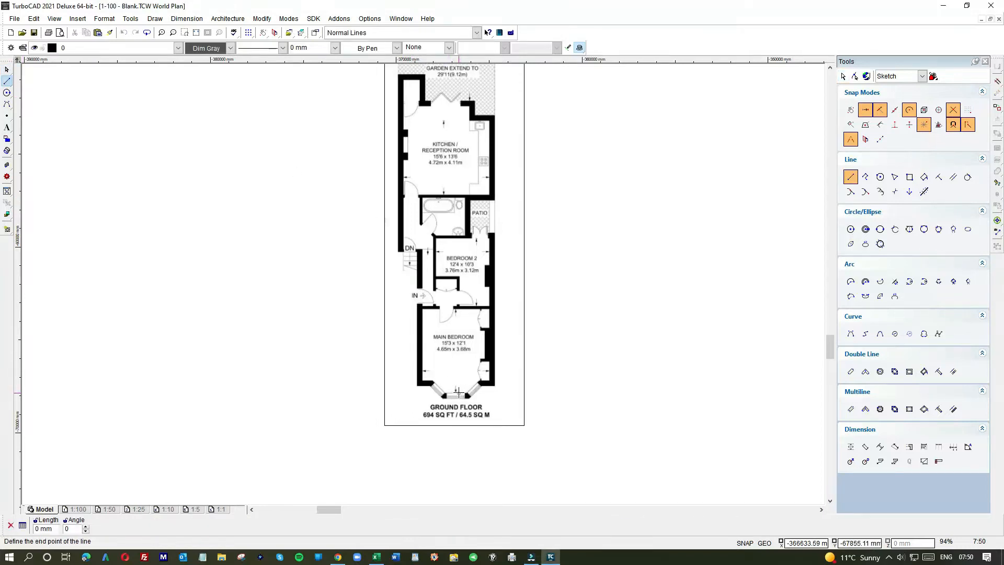
{"action": "left_click", "coordinate": [461, 309]}
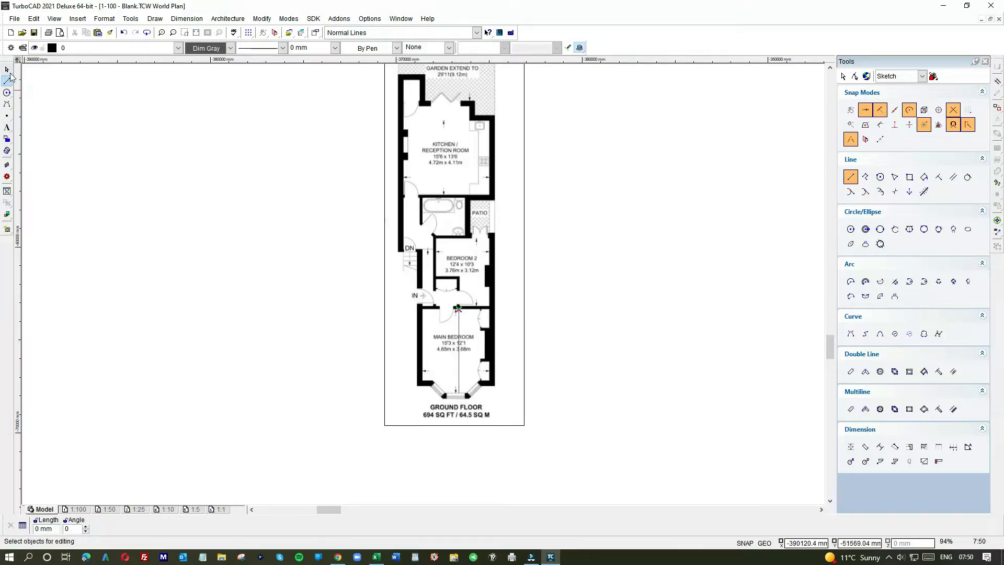
{"action": "key", "text": "Escape"}
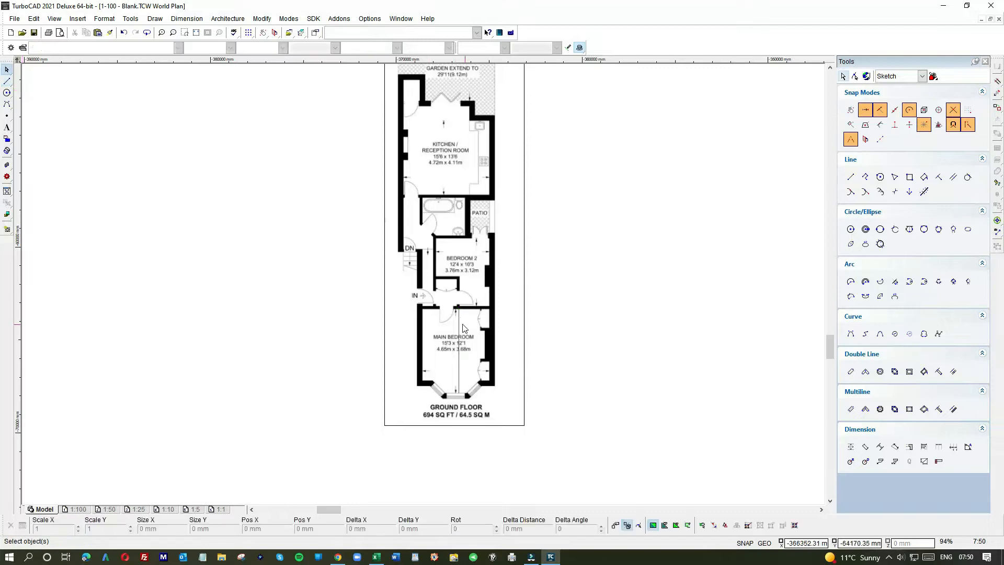
{"action": "left_click", "coordinate": [463, 320]}
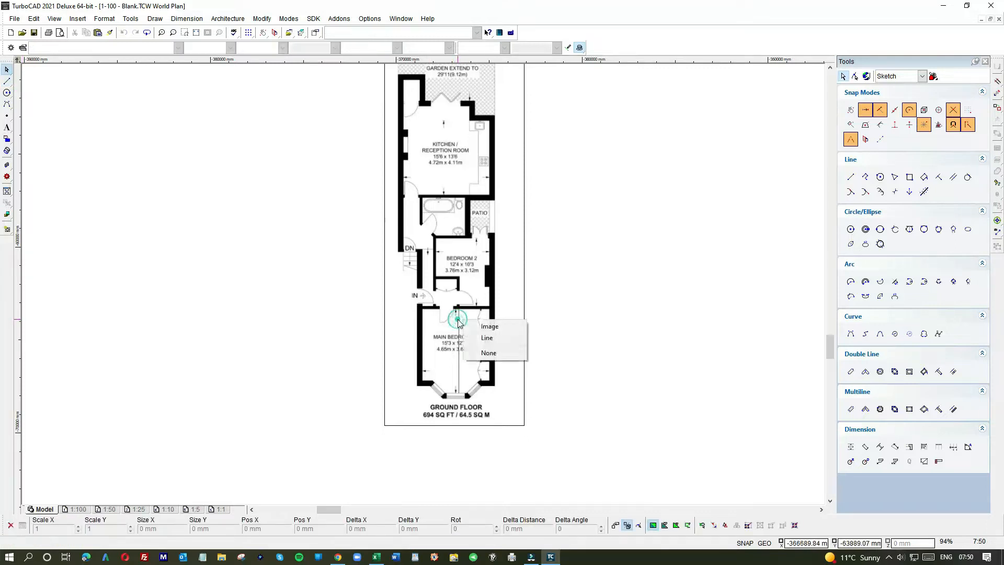
{"action": "left_click", "coordinate": [481, 338]}
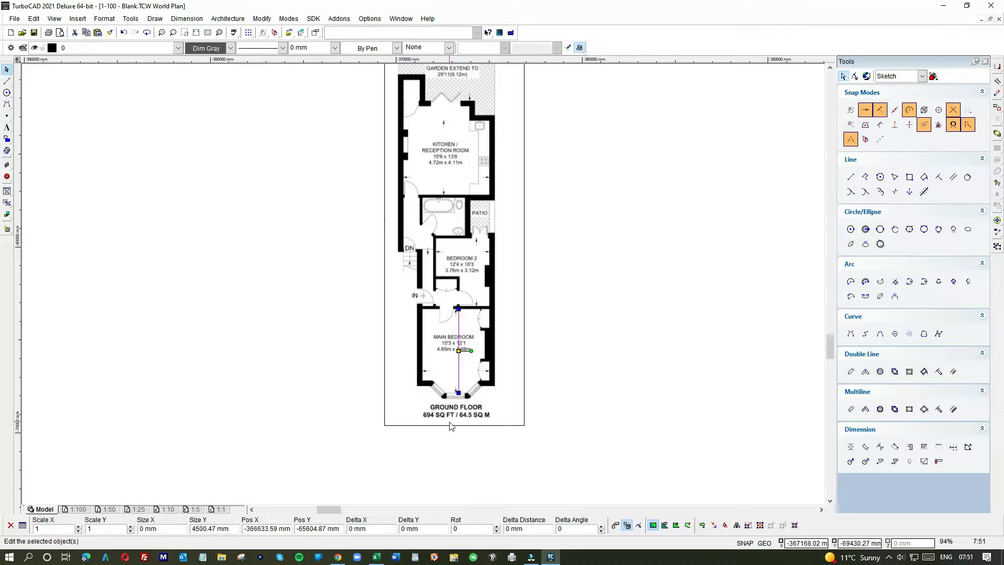
- Delete the vertical check line running through the main bedroom, keeping the floor plan image beneath it
{"action": "scroll", "coordinate": [457, 372], "scroll_direction": "up", "scroll_amount": 1}
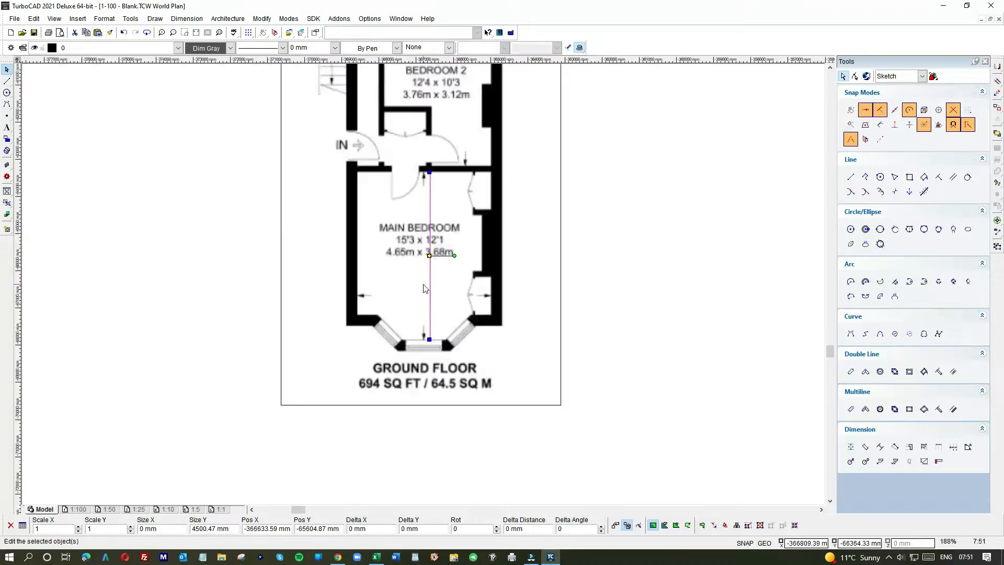
{"action": "scroll", "coordinate": [425, 290], "scroll_direction": "up", "scroll_amount": 2}
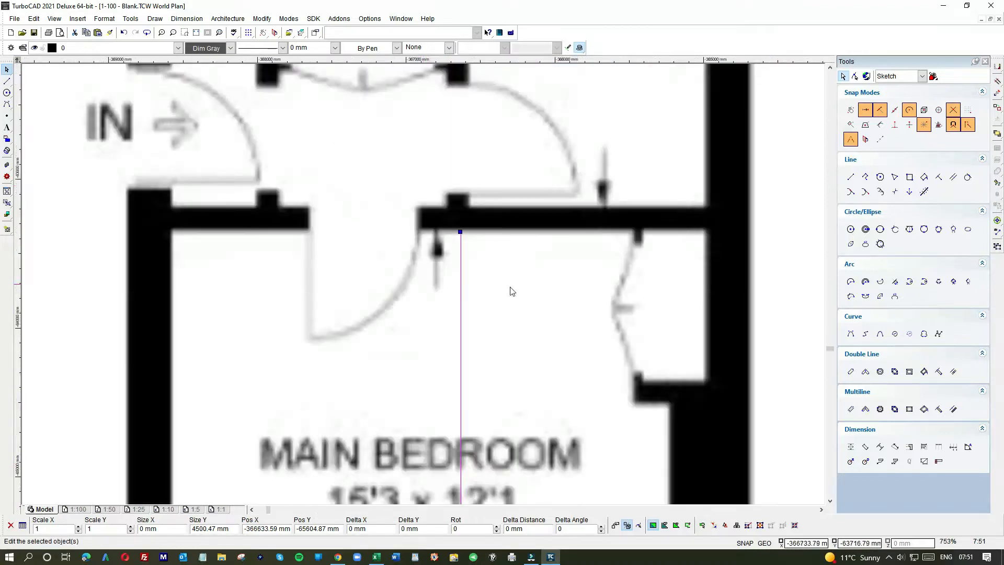
{"action": "left_click", "coordinate": [788, 249]}
{"action": "scroll", "coordinate": [421, 287], "scroll_direction": "down", "scroll_amount": 2}
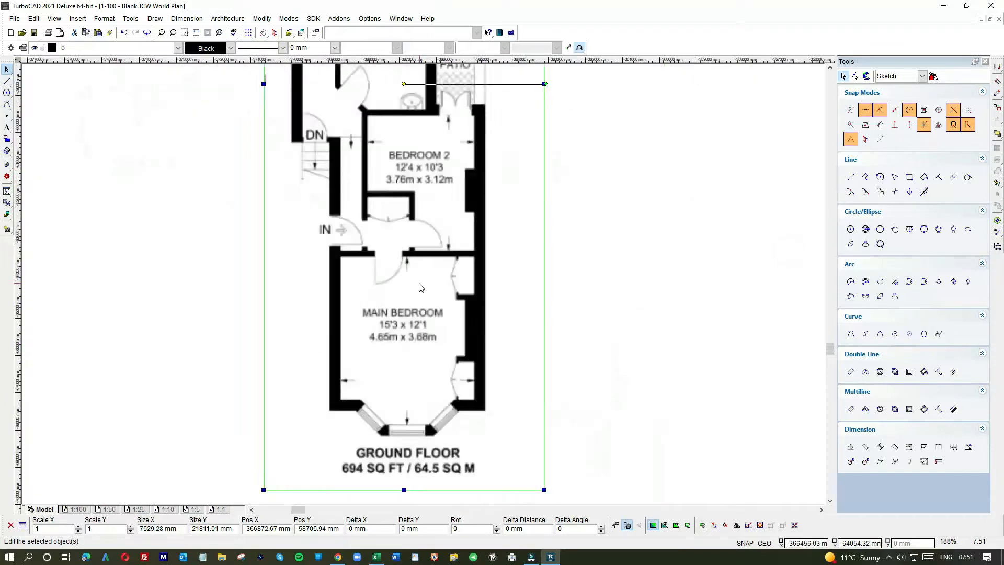
{"action": "scroll", "coordinate": [421, 287], "scroll_direction": "up", "scroll_amount": 1}
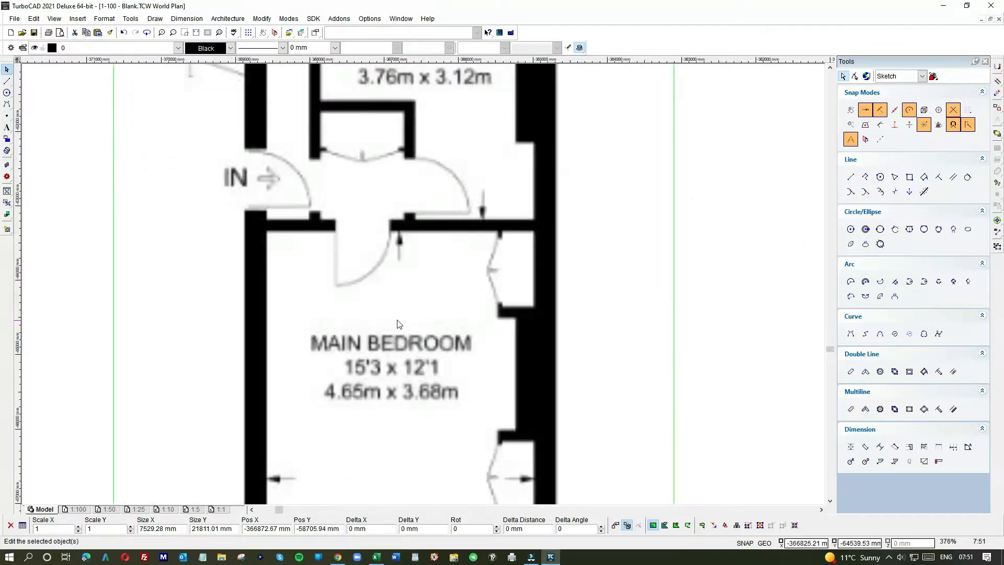
{"action": "scroll", "coordinate": [423, 284], "scroll_direction": "down", "scroll_amount": 1}
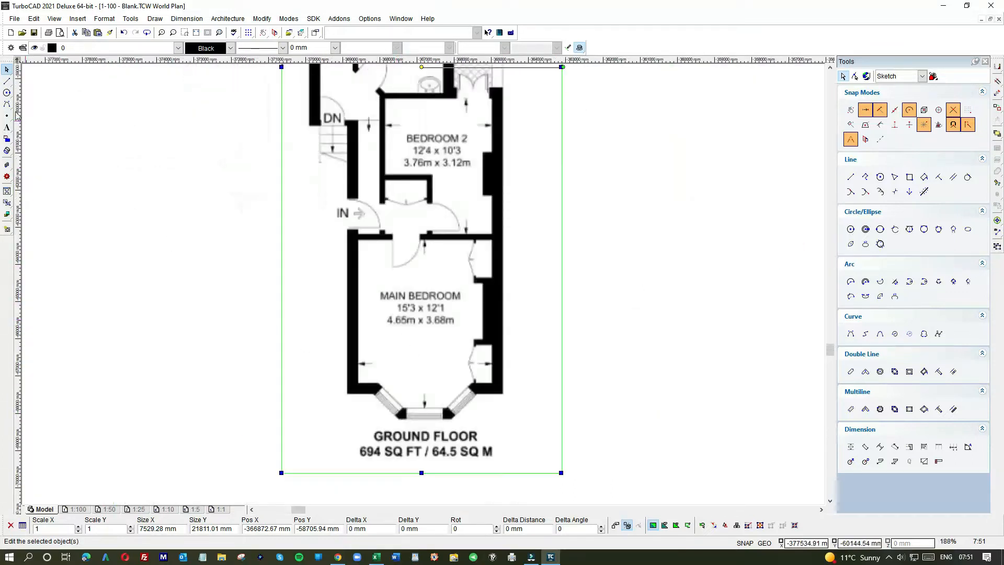
{"action": "left_click", "coordinate": [7, 81]}
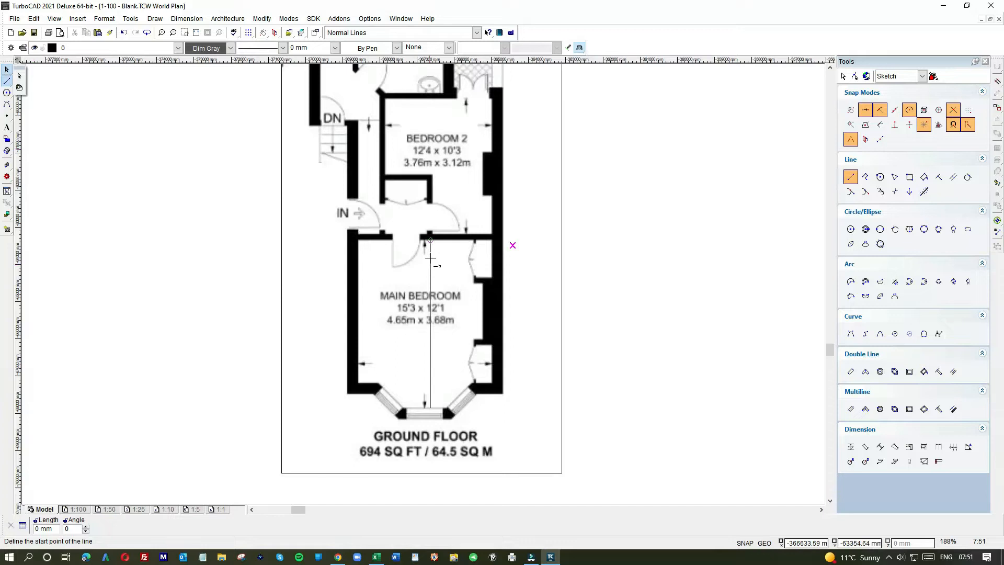
{"action": "key", "text": "Escape"}
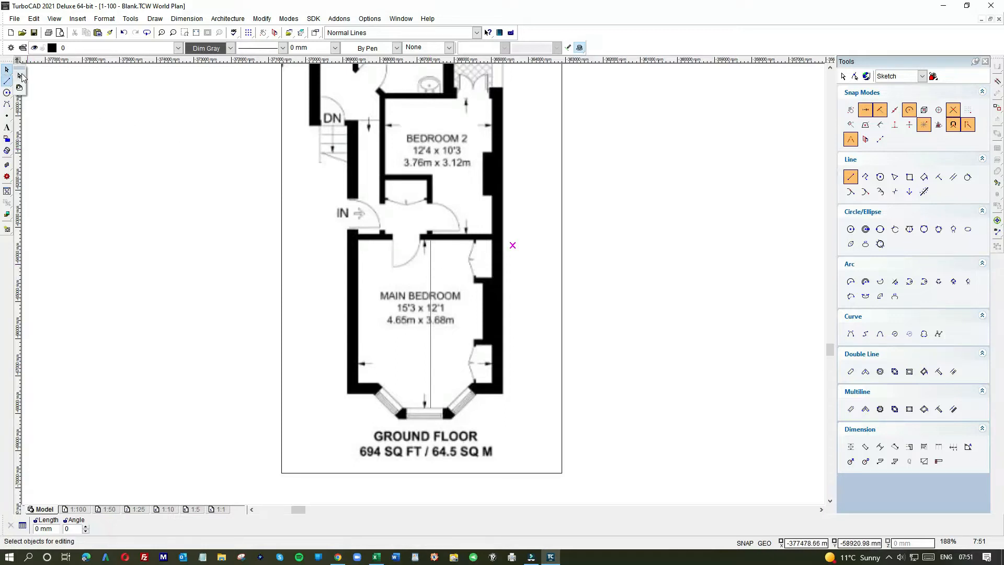
{"action": "left_click", "coordinate": [430, 249]}
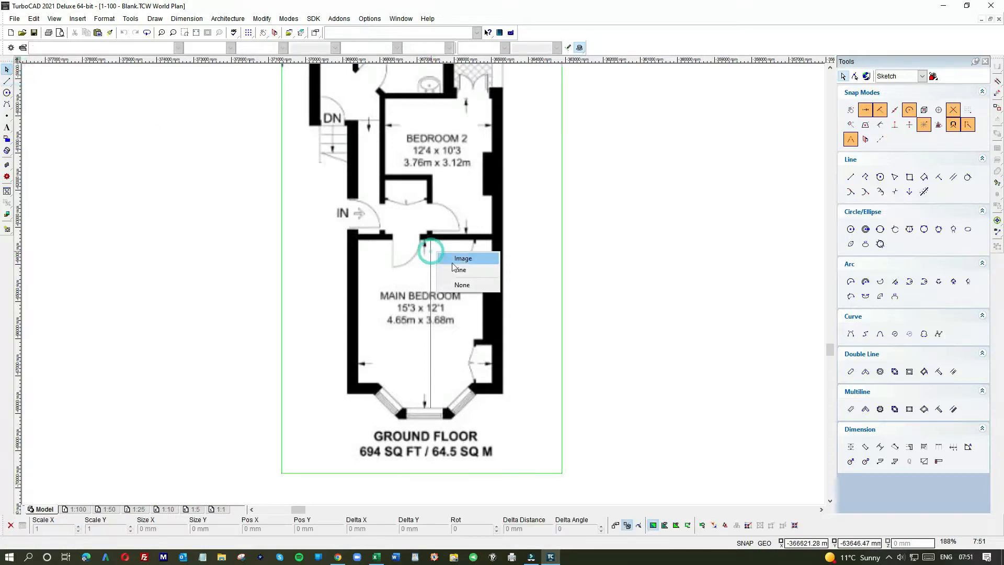
{"action": "left_click", "coordinate": [455, 270]}
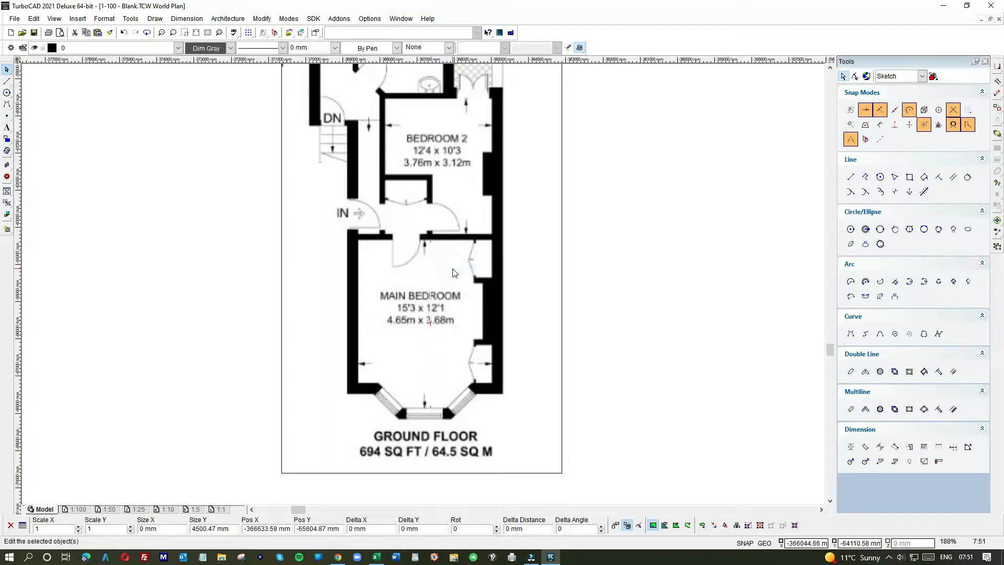
{"action": "key", "text": "Delete"}
- Draw a new vertical line about 4522 mm long in the main bedroom, from the bay window's inner edge up to the opposite wall's inner face
{"action": "left_click", "coordinate": [7, 81]}
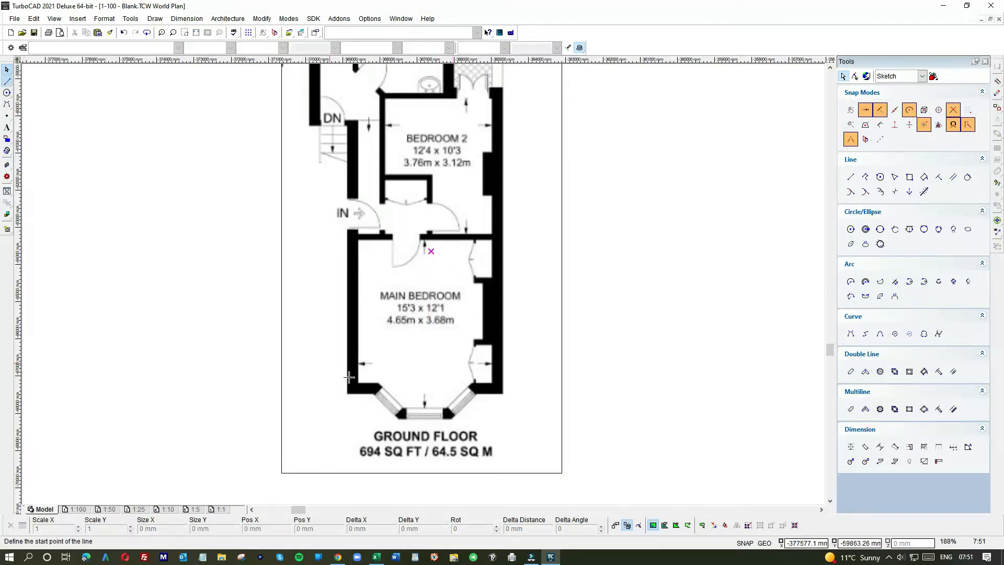
{"action": "scroll", "coordinate": [423, 284], "scroll_direction": "up", "scroll_amount": 2}
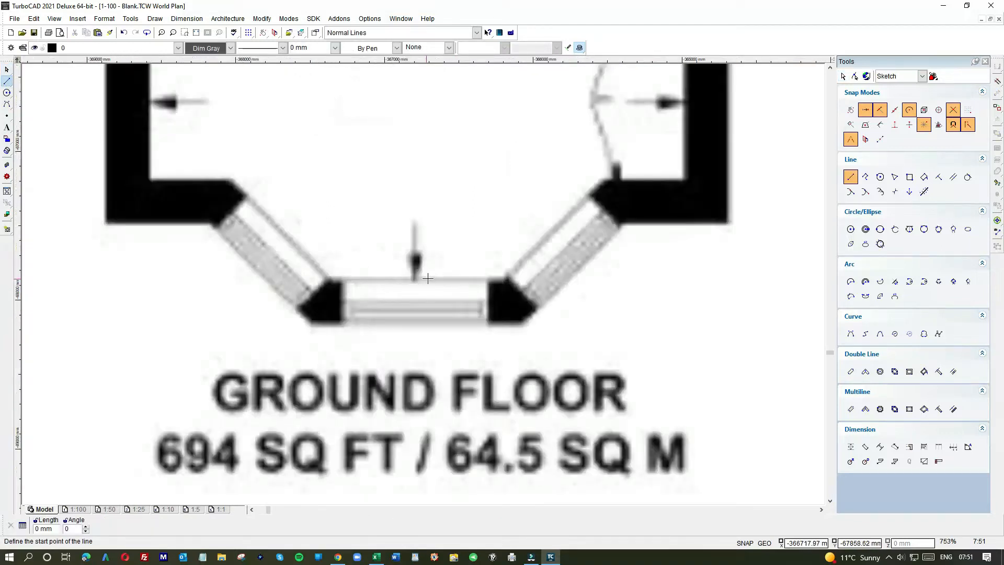
{"action": "left_click", "coordinate": [426, 279]}
{"action": "scroll", "coordinate": [421, 238], "scroll_direction": "down", "scroll_amount": 2}
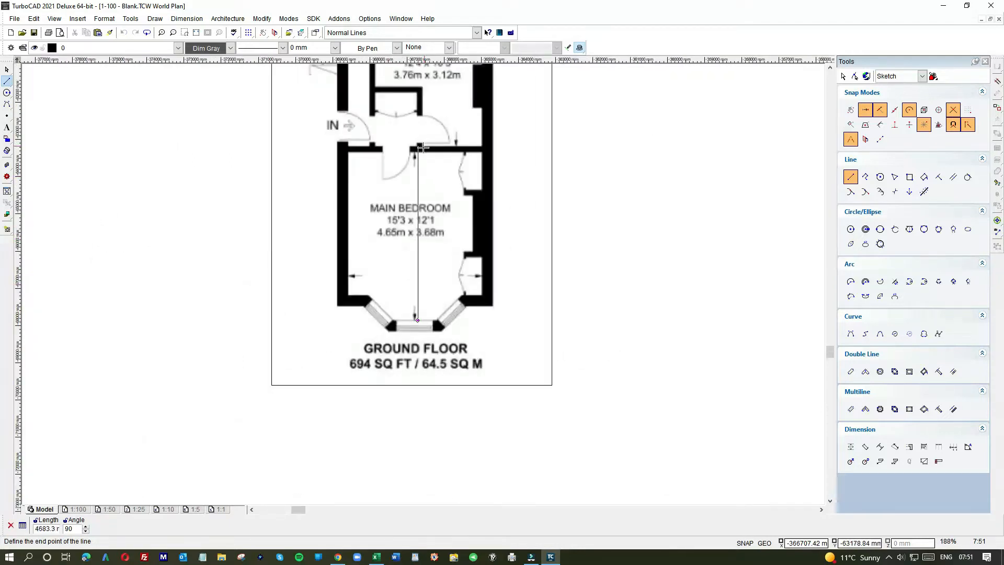
{"action": "scroll", "coordinate": [421, 153], "scroll_direction": "up", "scroll_amount": 3}
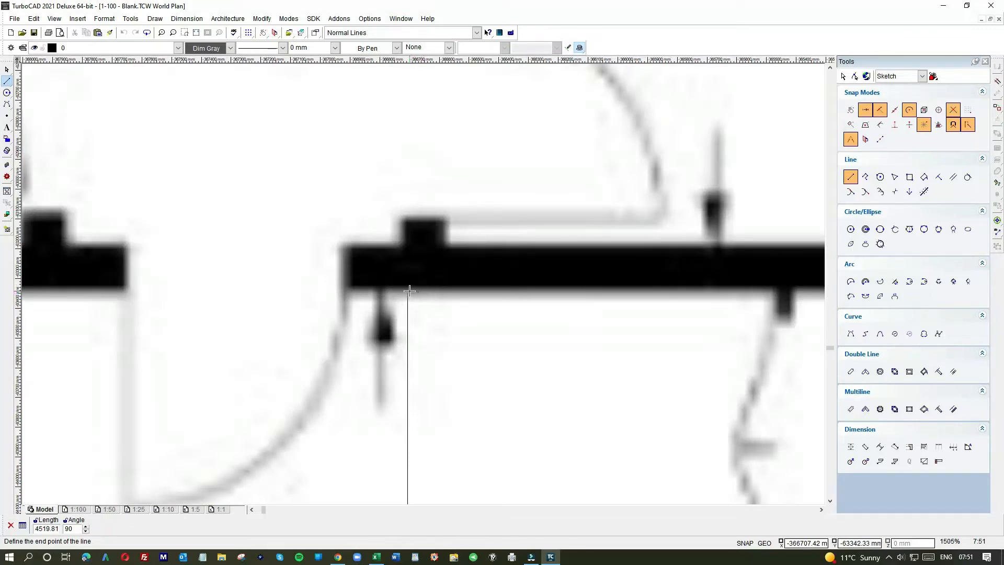
{"action": "left_click", "coordinate": [410, 291]}
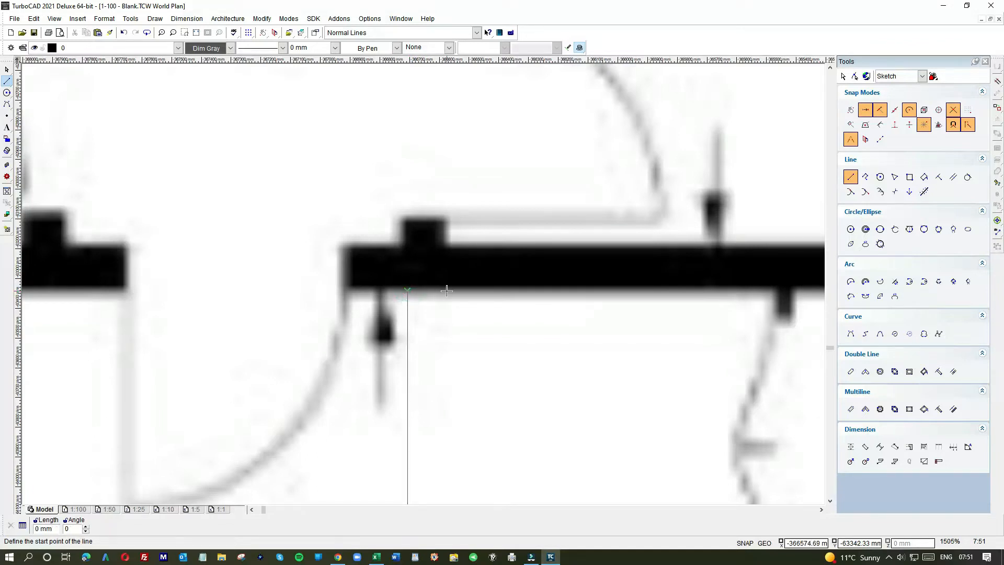
{"action": "scroll", "coordinate": [447, 290], "scroll_direction": "down", "scroll_amount": 2}
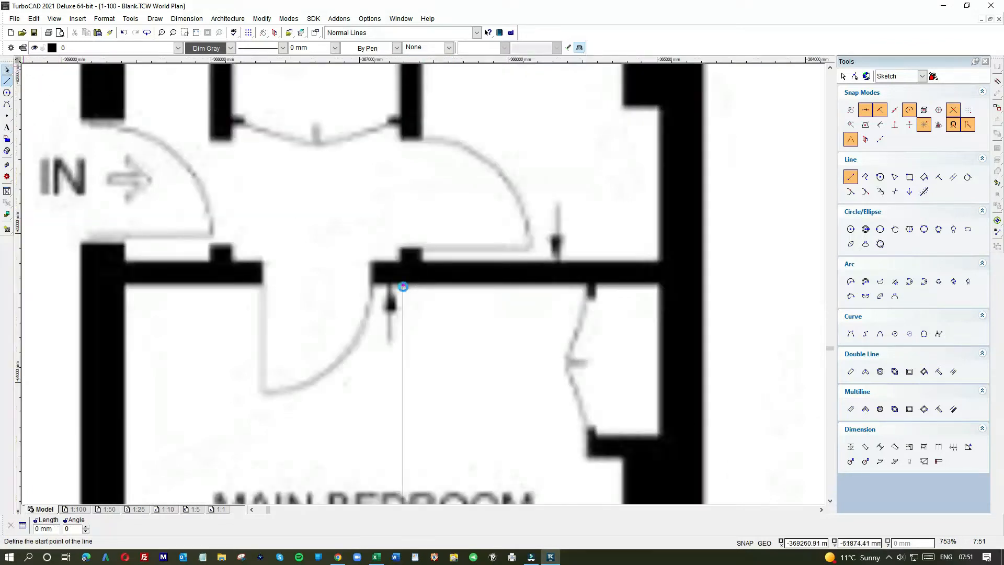
- Select the new vertical line and compare its Y size with the length printed on the main bedroom label
{"action": "left_click", "coordinate": [7, 70]}
{"action": "left_click", "coordinate": [404, 298]}
{"action": "left_click", "coordinate": [420, 316]}
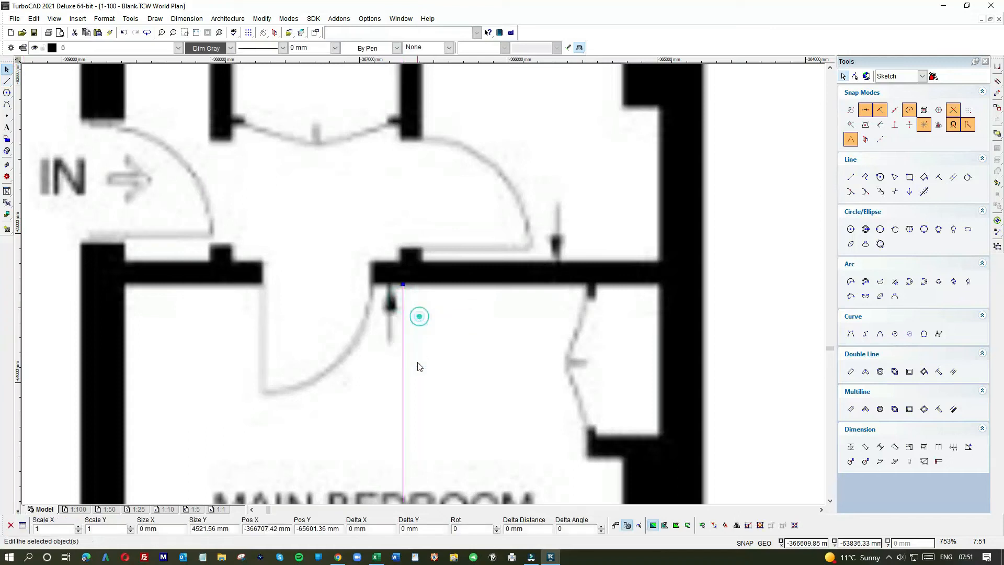
{"action": "scroll", "coordinate": [419, 368], "scroll_direction": "down", "scroll_amount": 2}
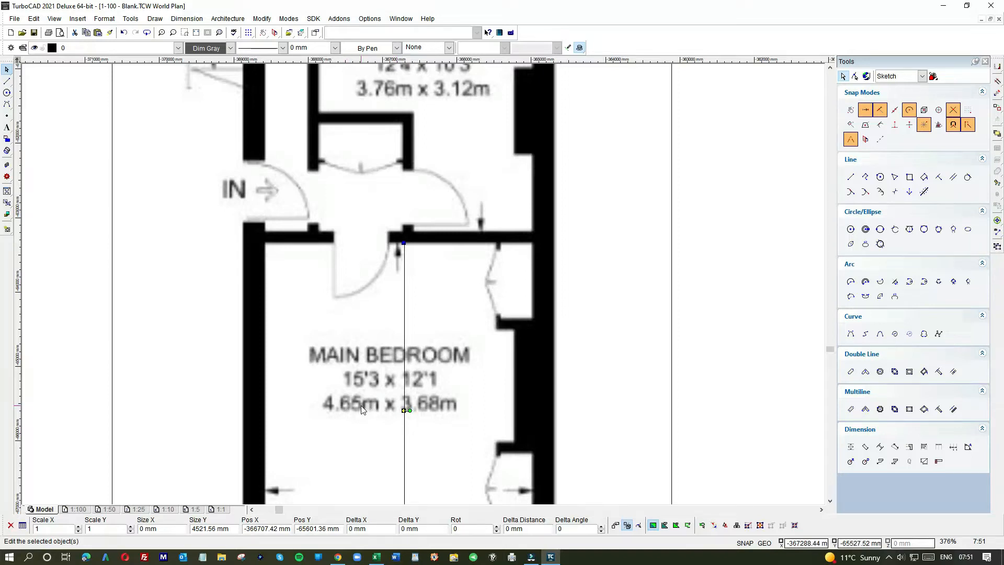
{"action": "scroll", "coordinate": [421, 287], "scroll_direction": "down", "scroll_amount": 1}
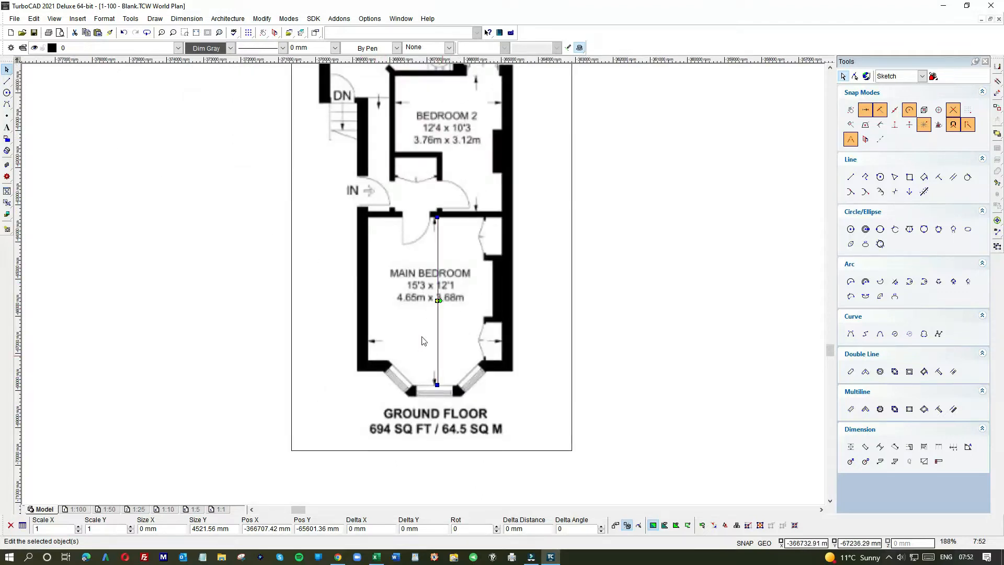
- Draw a horizontal line about 3591 mm long across the main bedroom, between the inner faces of its two side walls
{"action": "left_click", "coordinate": [7, 82]}
{"action": "scroll", "coordinate": [367, 342], "scroll_direction": "up", "scroll_amount": 2}
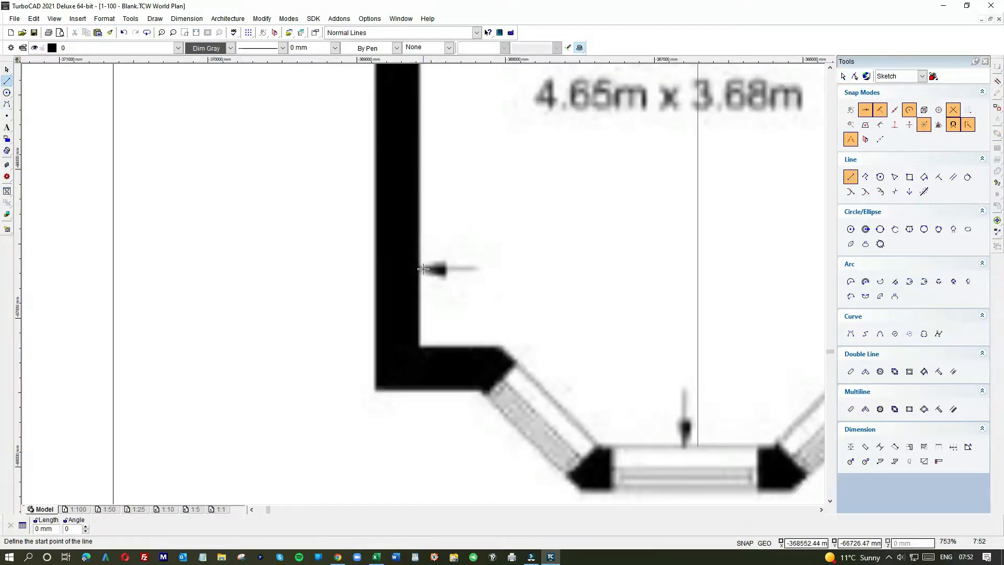
{"action": "left_click", "coordinate": [419, 263]}
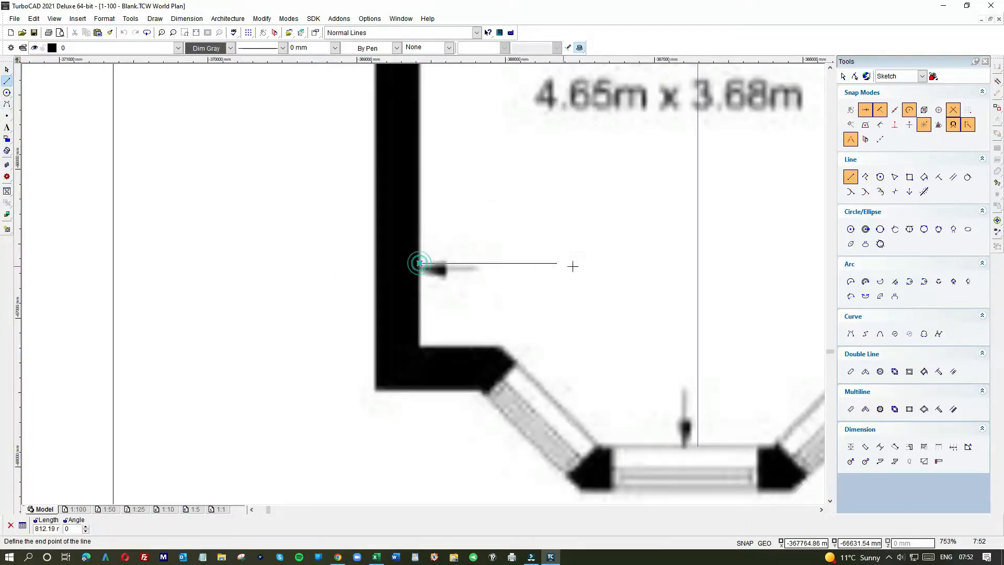
{"action": "scroll", "coordinate": [594, 264], "scroll_direction": "down", "scroll_amount": 1}
{"action": "scroll", "coordinate": [588, 289], "scroll_direction": "up", "scroll_amount": 2}
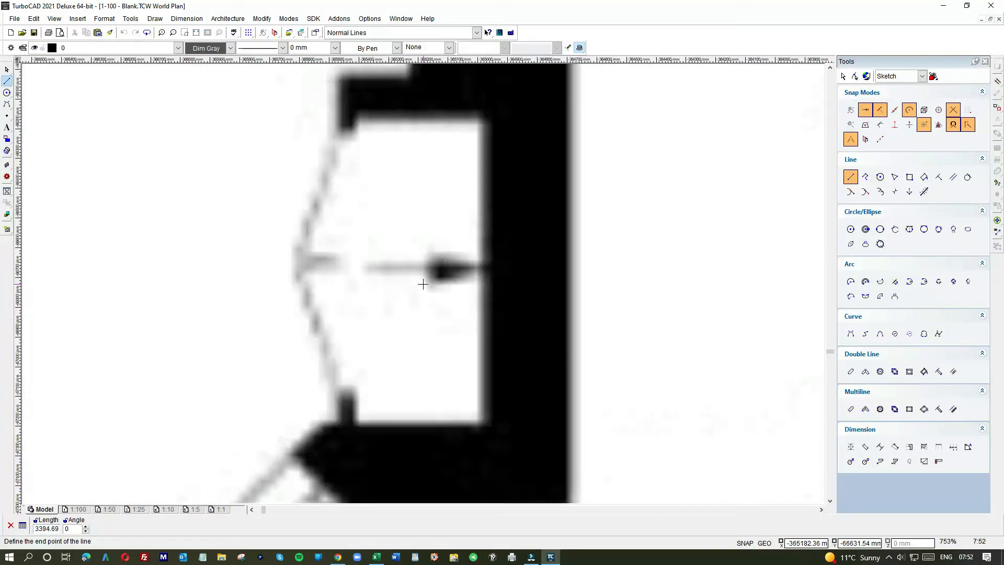
{"action": "left_click", "coordinate": [482, 256]}
{"action": "scroll", "coordinate": [384, 293], "scroll_direction": "down", "scroll_amount": 1}
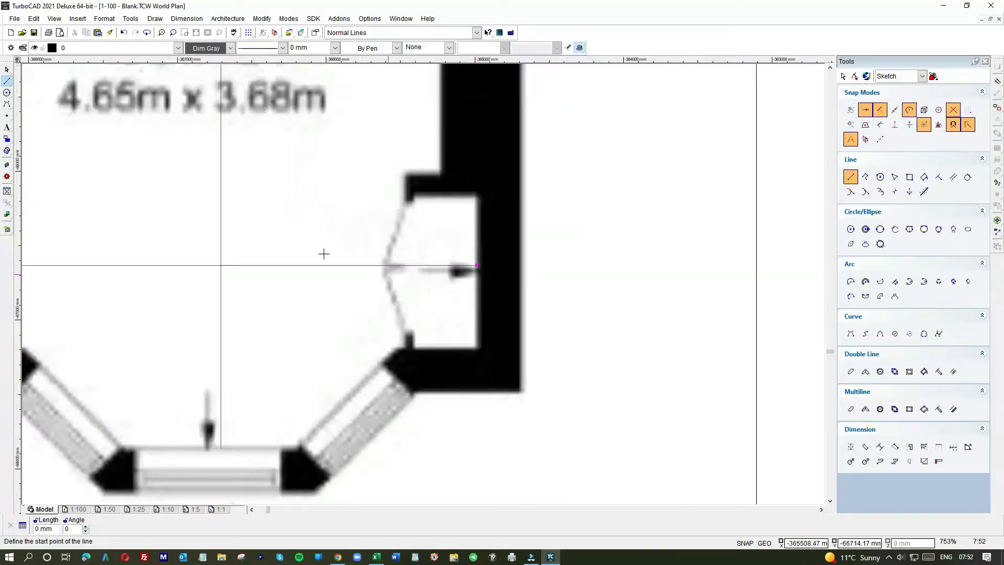
- Select the horizontal line and compare its X size with the width printed on the main bedroom label
{"action": "left_click", "coordinate": [6, 69]}
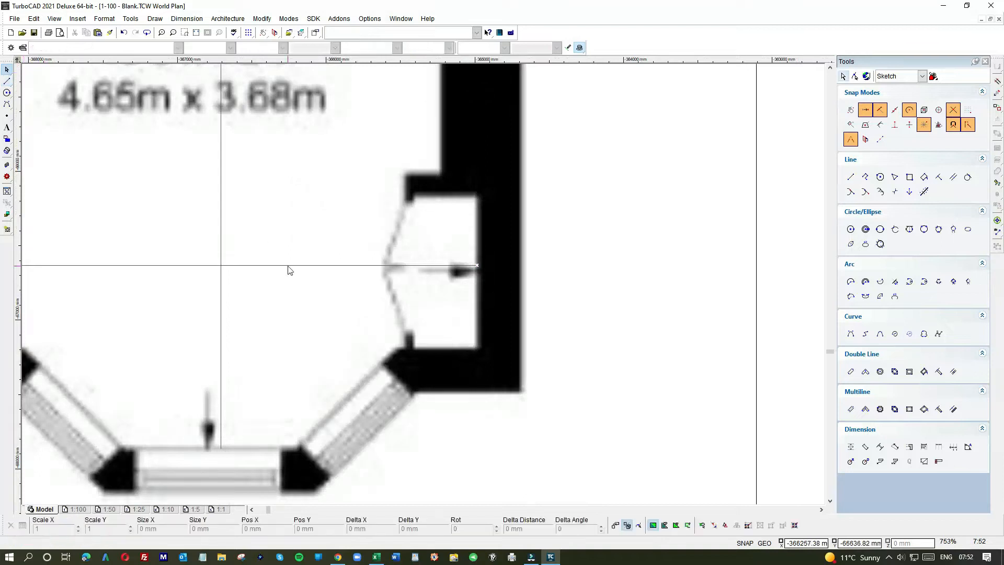
{"action": "left_click", "coordinate": [287, 265]}
{"action": "left_click", "coordinate": [317, 284]}
{"action": "scroll", "coordinate": [424, 287], "scroll_direction": "down", "scroll_amount": 1}
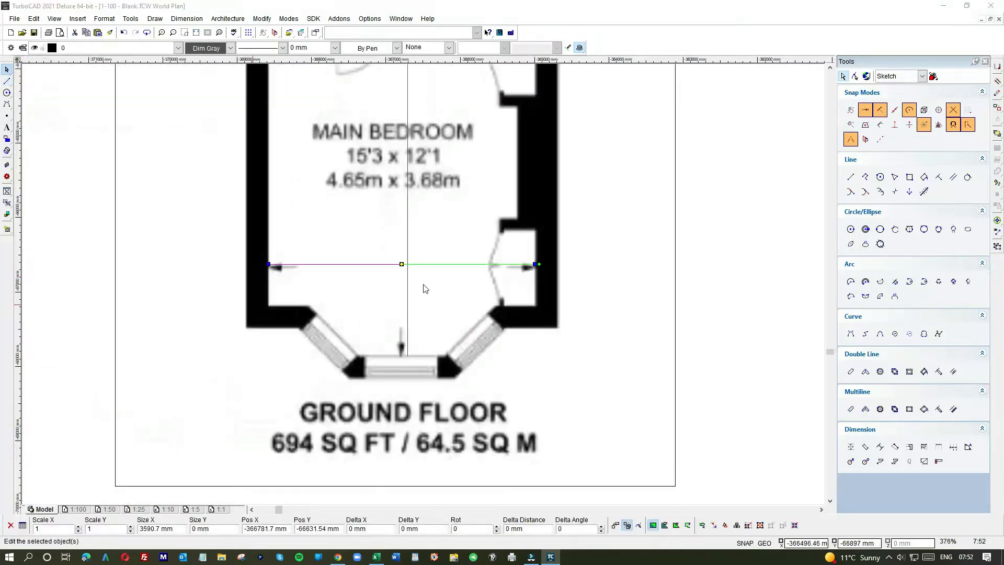
{"action": "scroll", "coordinate": [422, 284], "scroll_direction": "up", "scroll_amount": 2}
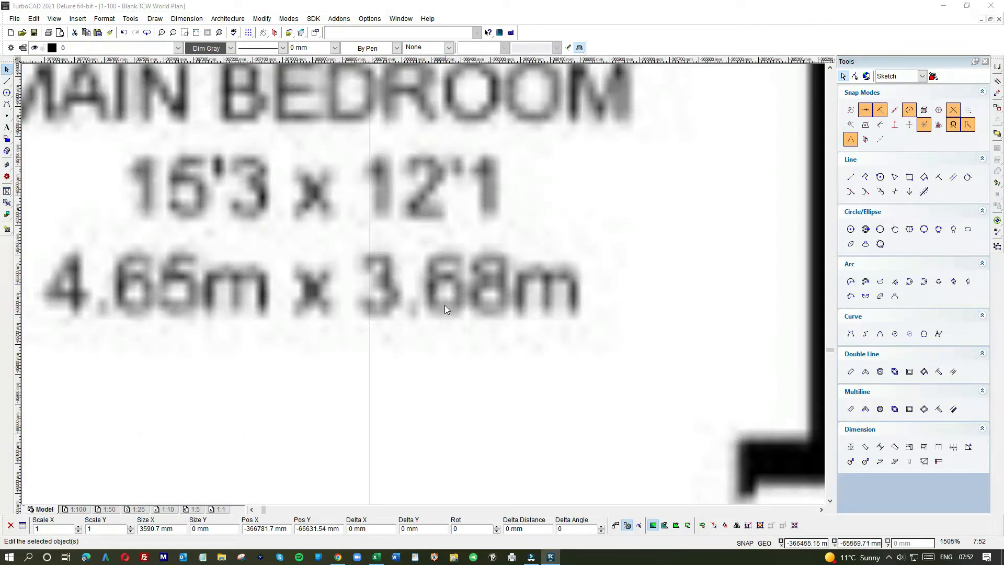
{"action": "scroll", "coordinate": [440, 302], "scroll_direction": "down", "scroll_amount": 2}
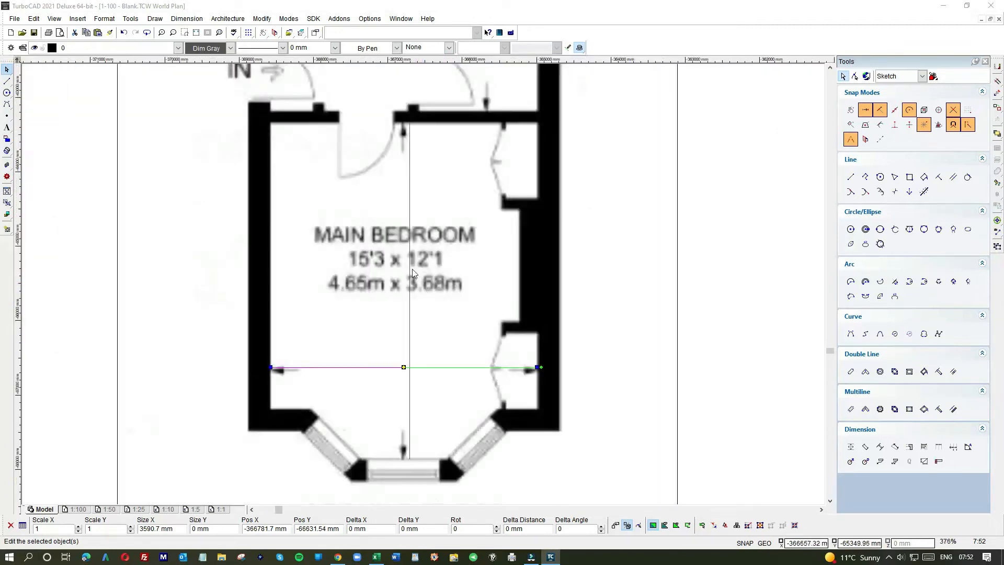
{"action": "scroll", "coordinate": [412, 268], "scroll_direction": "down", "scroll_amount": 1}
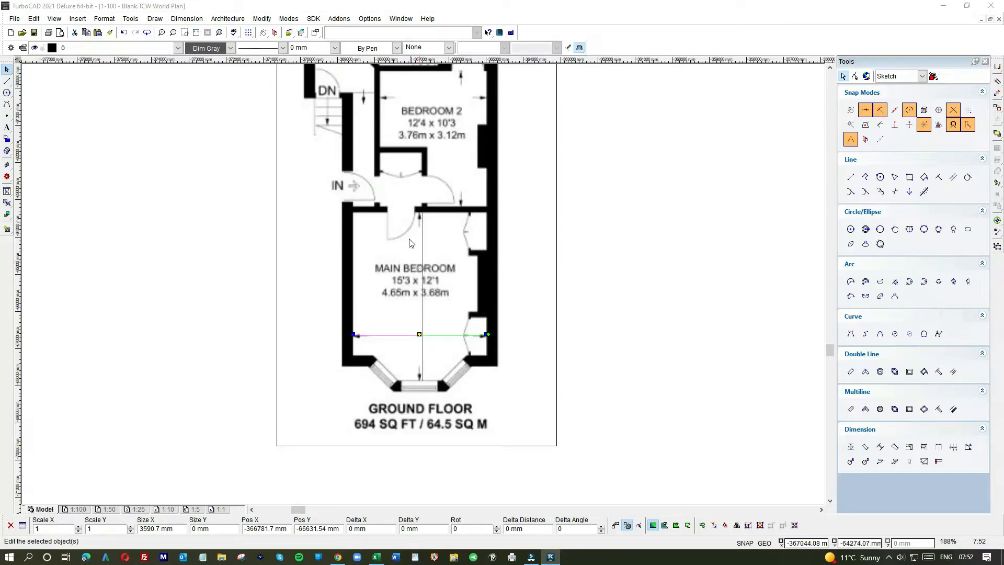
{"action": "scroll", "coordinate": [422, 287], "scroll_direction": "up", "scroll_amount": 1}
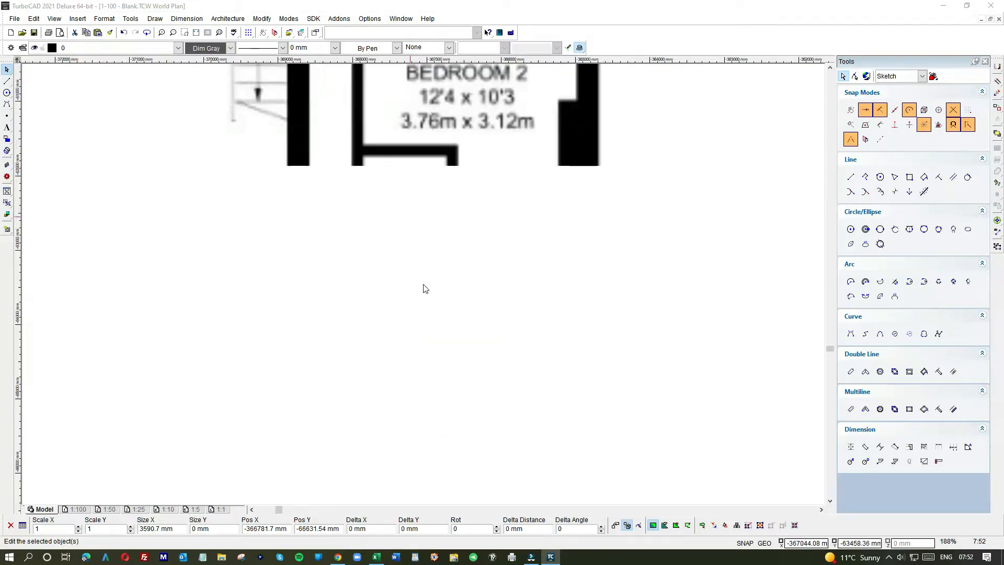
{"action": "scroll", "coordinate": [424, 289], "scroll_direction": "down", "scroll_amount": 1}
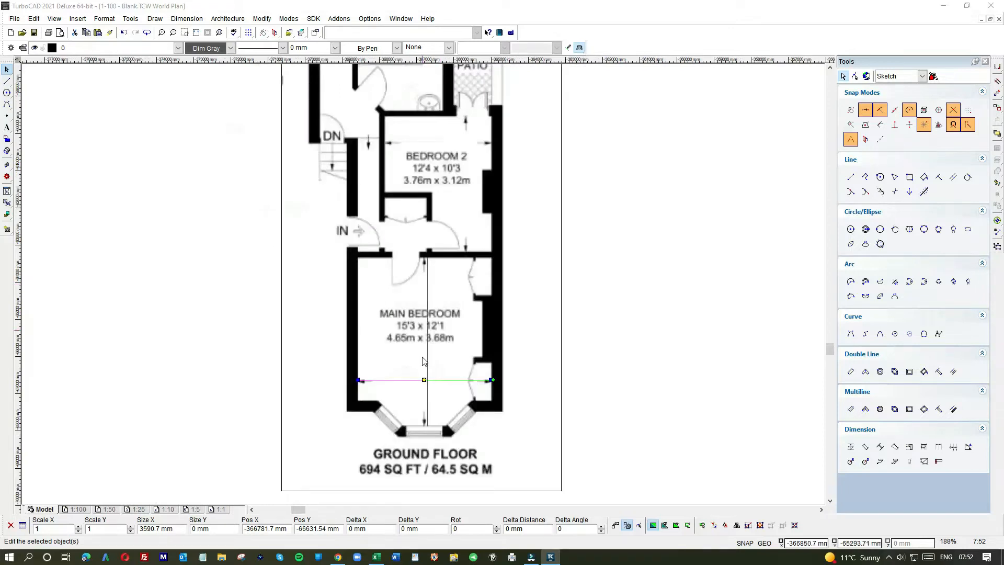
{"action": "scroll", "coordinate": [423, 361], "scroll_direction": "down", "scroll_amount": 1}
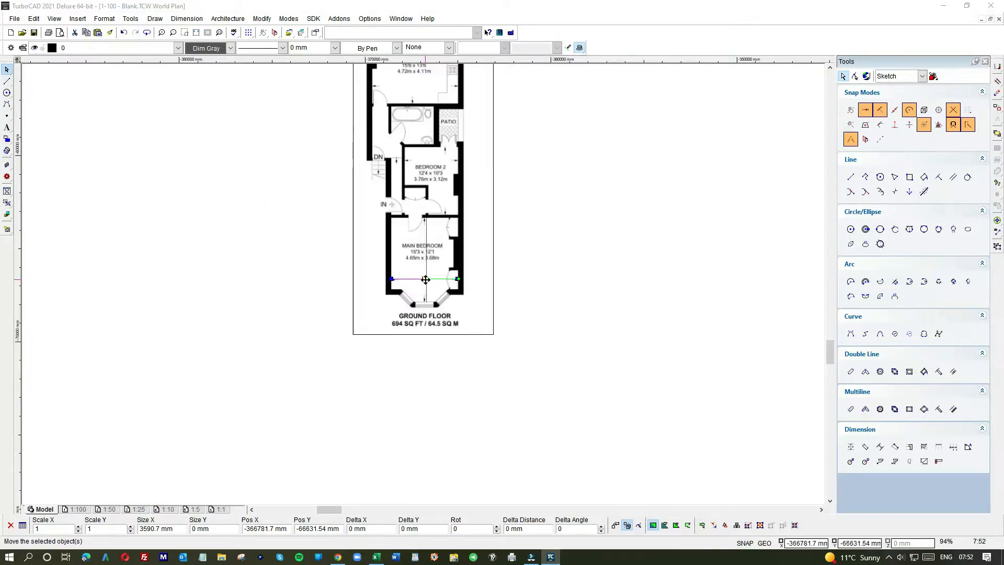
{"action": "scroll", "coordinate": [425, 280], "scroll_direction": "up", "scroll_amount": 2}
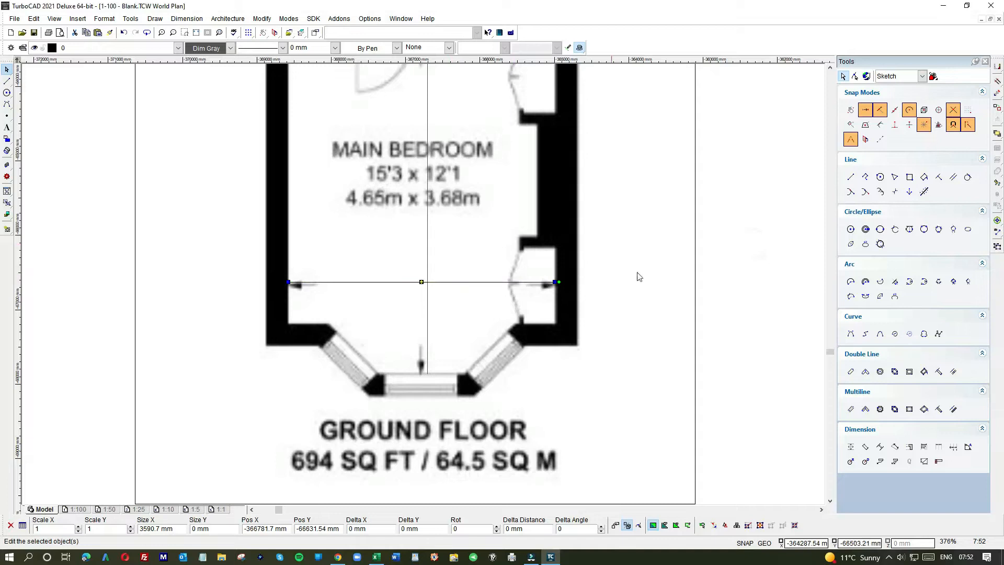
- Reselect the main bedroom's horizontal line and enter 3680 mm as its X size to obtain the X scale factor
{"action": "left_click", "coordinate": [772, 270]}
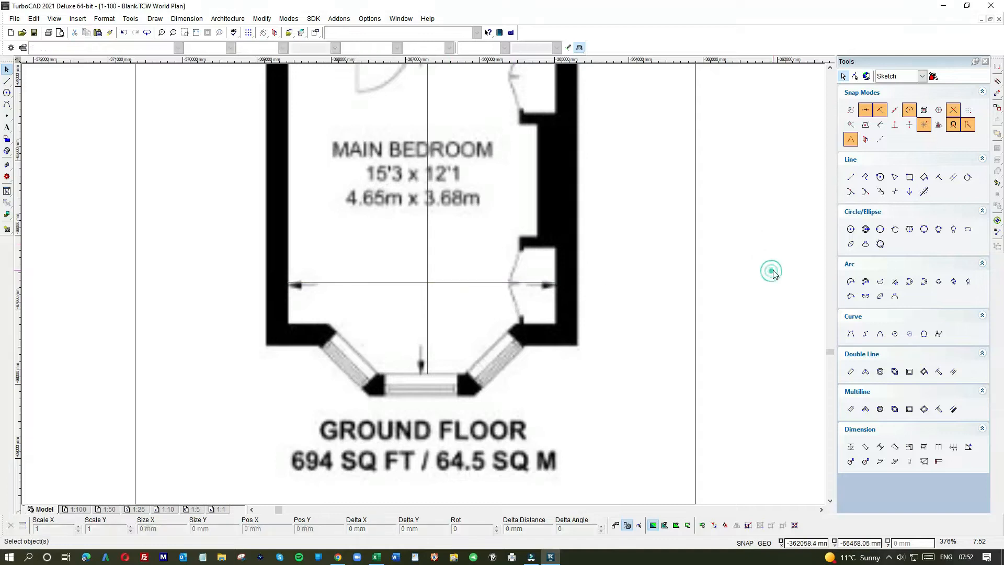
{"action": "left_click", "coordinate": [474, 283]}
{"action": "left_click", "coordinate": [490, 300]}
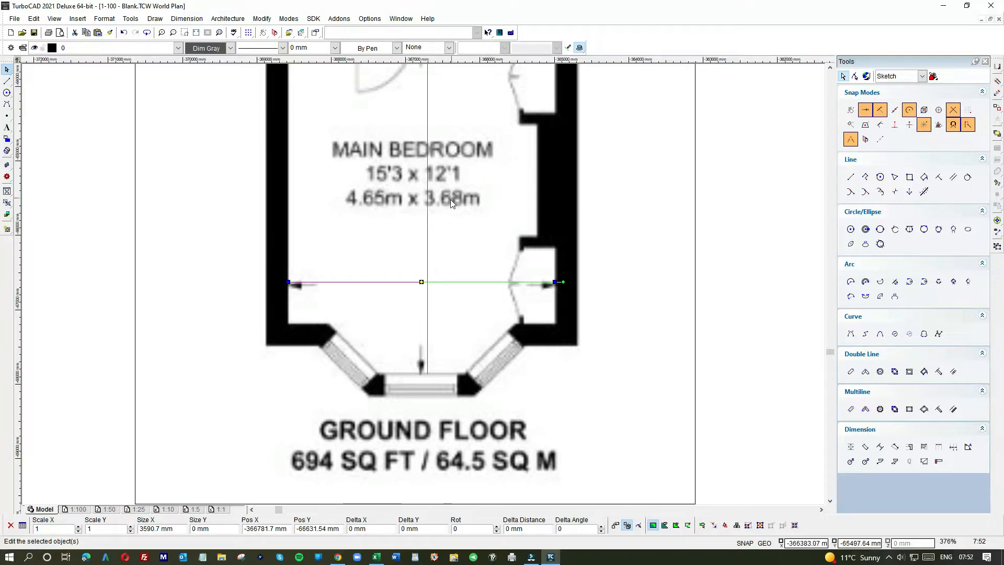
{"action": "double_click", "coordinate": [139, 529]}
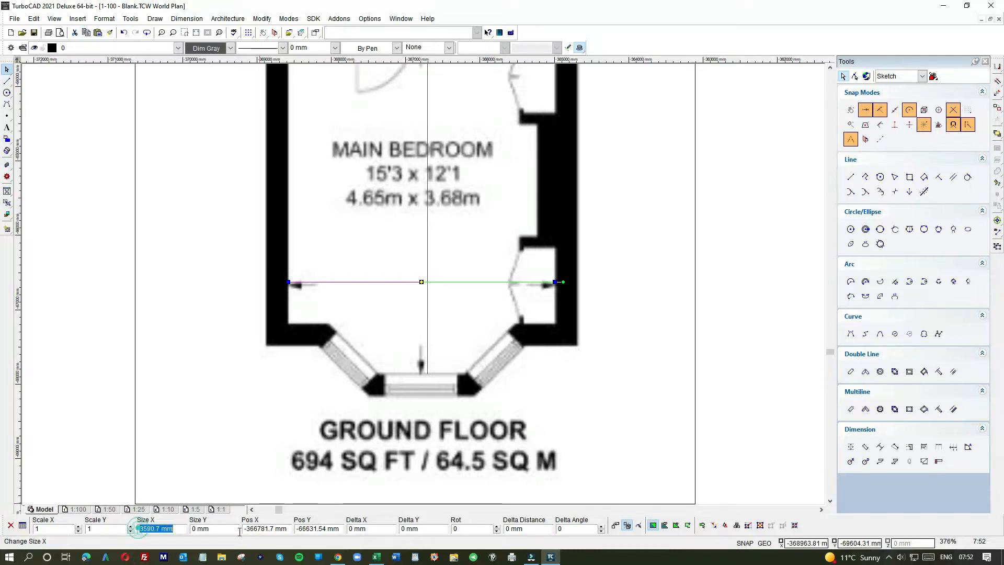
{"action": "type", "text": "3680"}
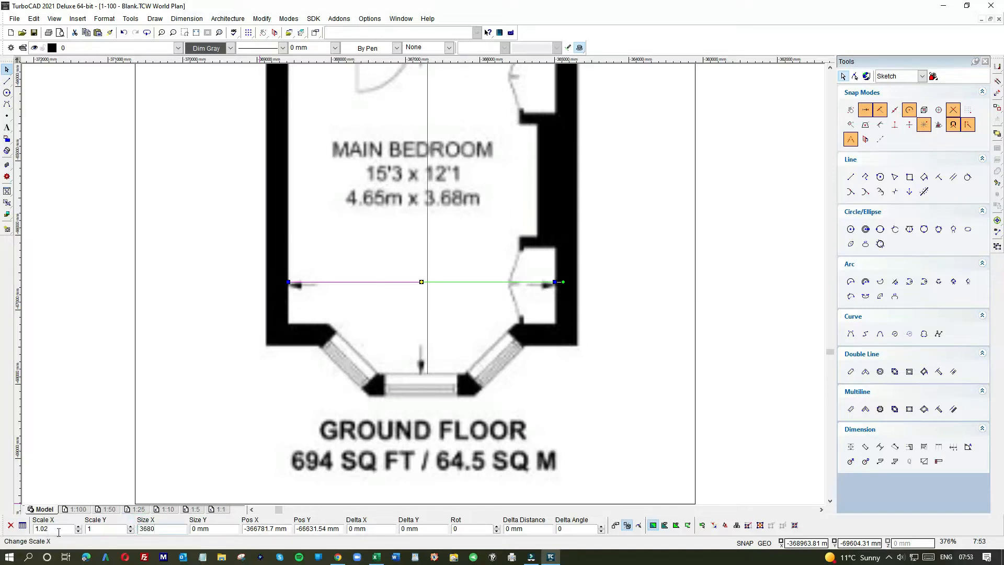
- Scale the ground floor plan image by the measured factor of 1.02 in both X and Y
{"action": "double_click", "coordinate": [55, 528]}
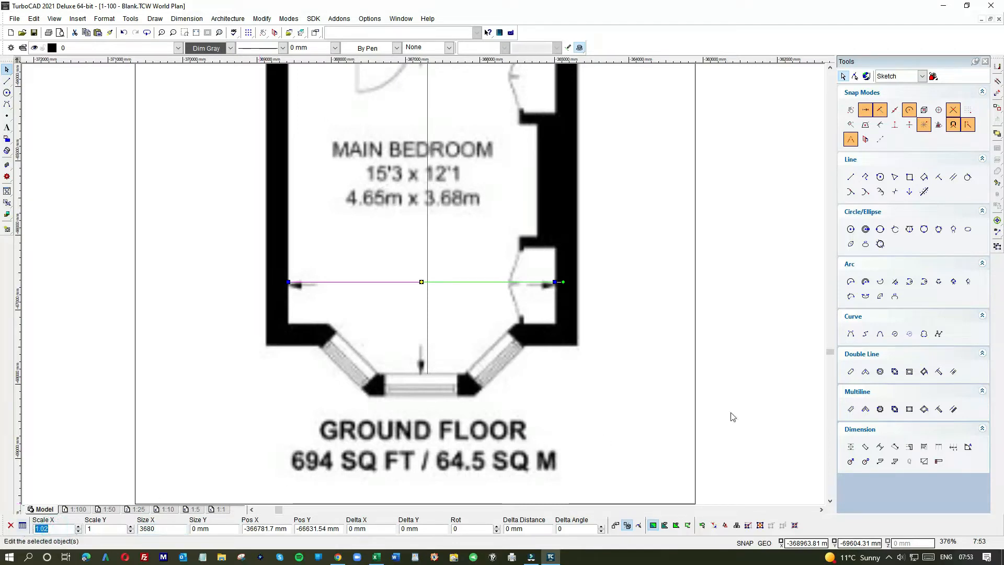
{"action": "left_click", "coordinate": [758, 399]}
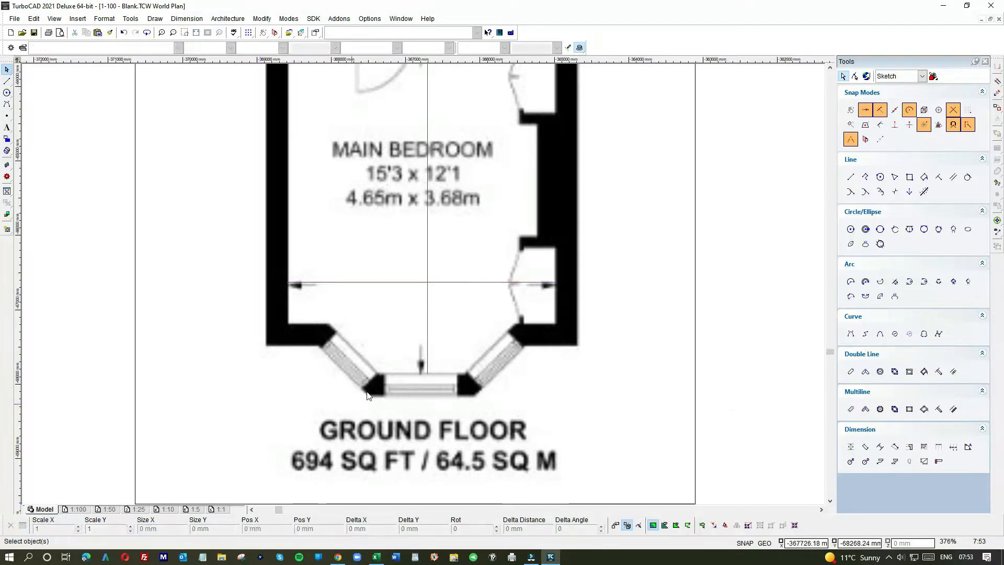
{"action": "left_click", "coordinate": [634, 380]}
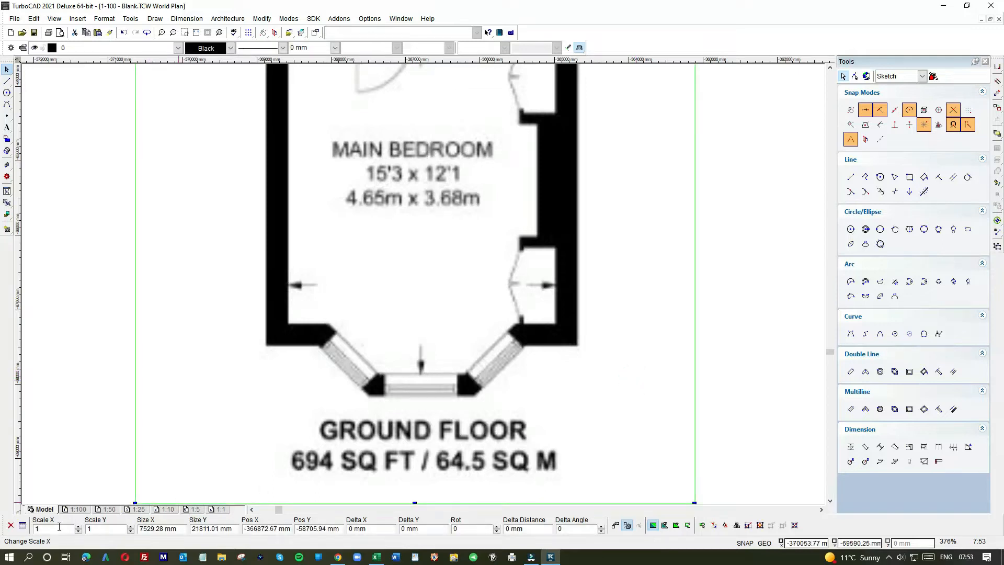
{"action": "left_click", "coordinate": [55, 528]}
{"action": "type", "text": ".02"}
{"action": "key", "text": "Return"}
{"action": "type", "text": ".02"}
{"action": "key", "text": "Return"}
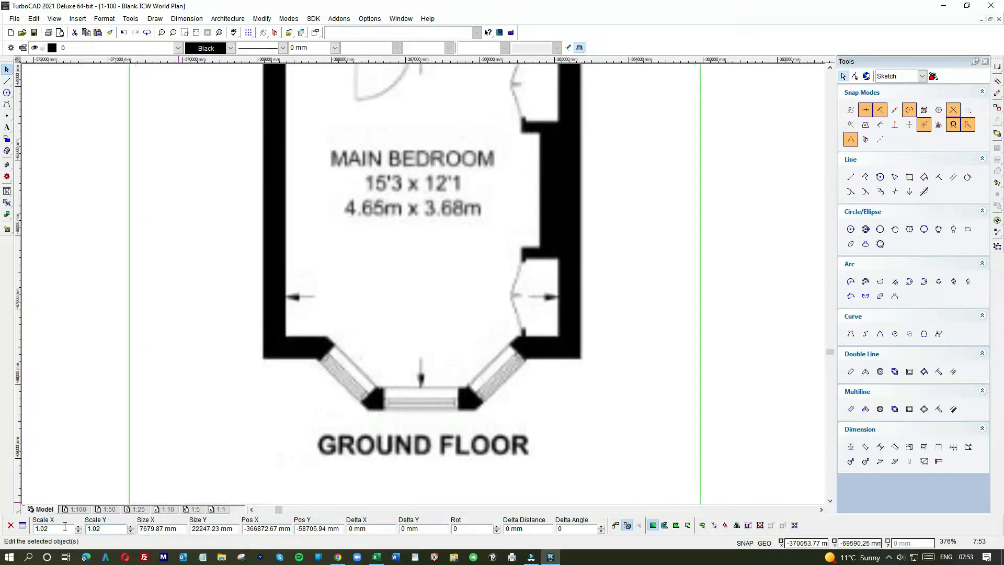
{"action": "left_click", "coordinate": [751, 311]}
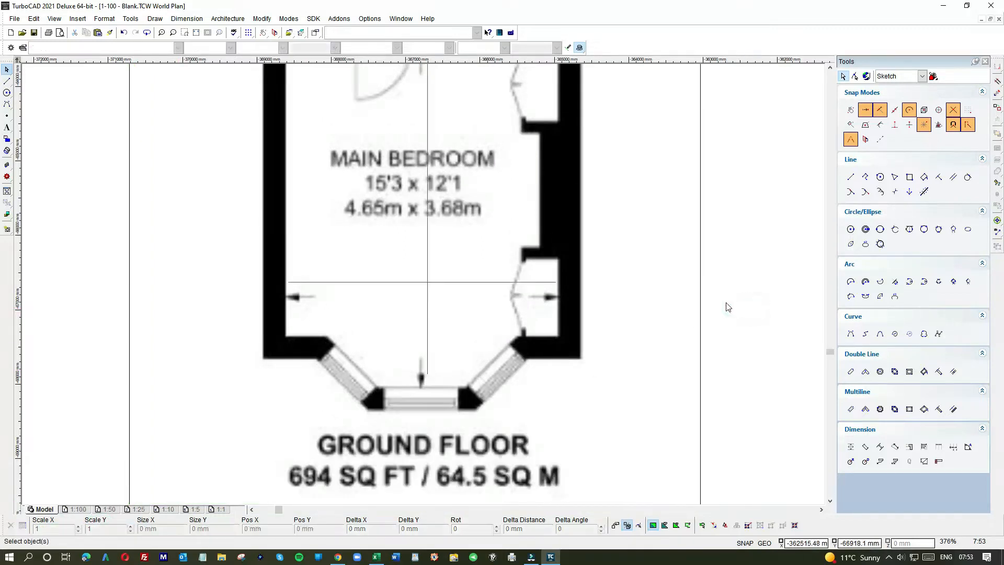
- Delete the old horizontal and vertical measuring lines from the main bedroom
{"action": "left_click", "coordinate": [377, 285]}
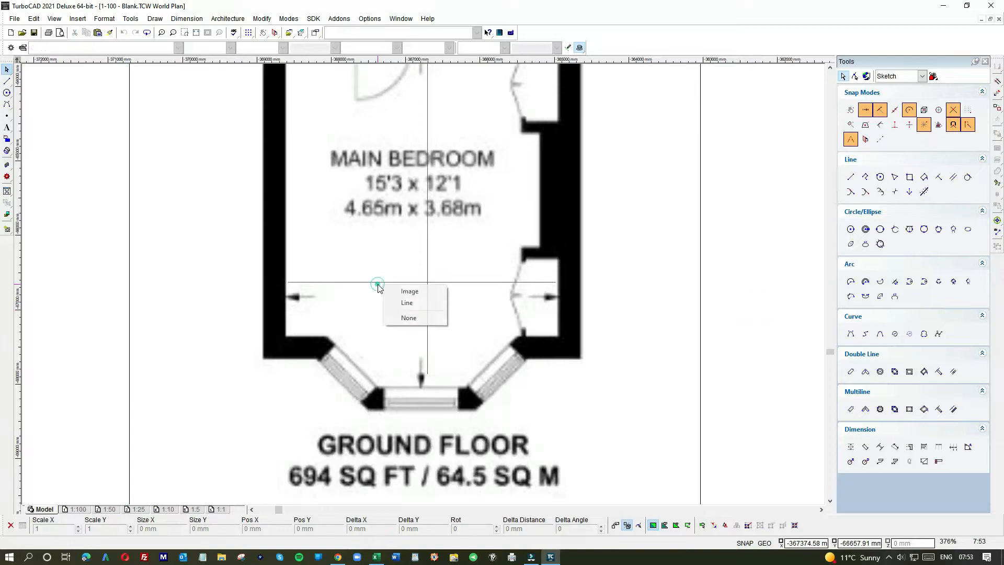
{"action": "left_click", "coordinate": [407, 303]}
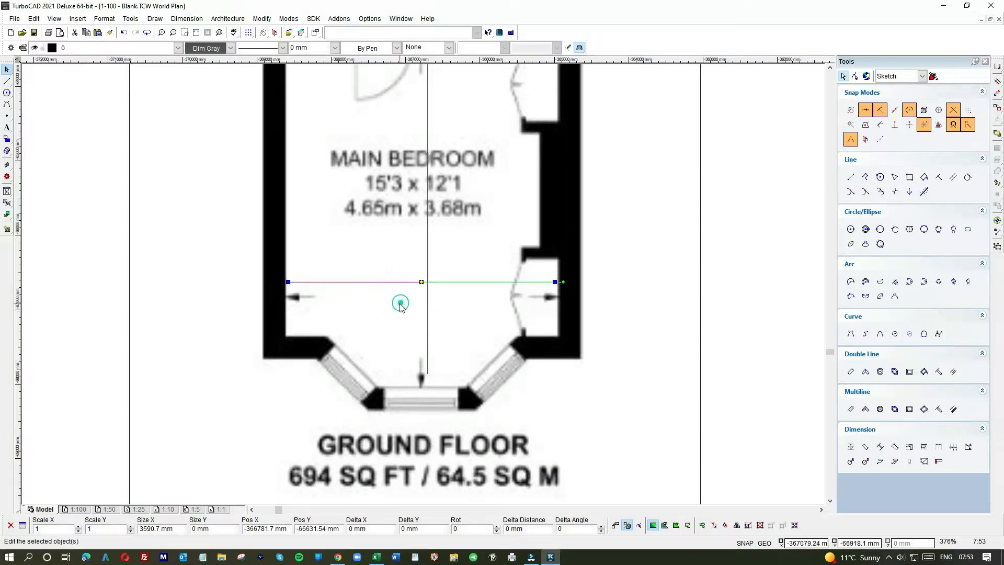
{"action": "left_click", "coordinate": [424, 263]}
{"action": "left_click", "coordinate": [441, 286]}
{"action": "key", "text": "Delete"}
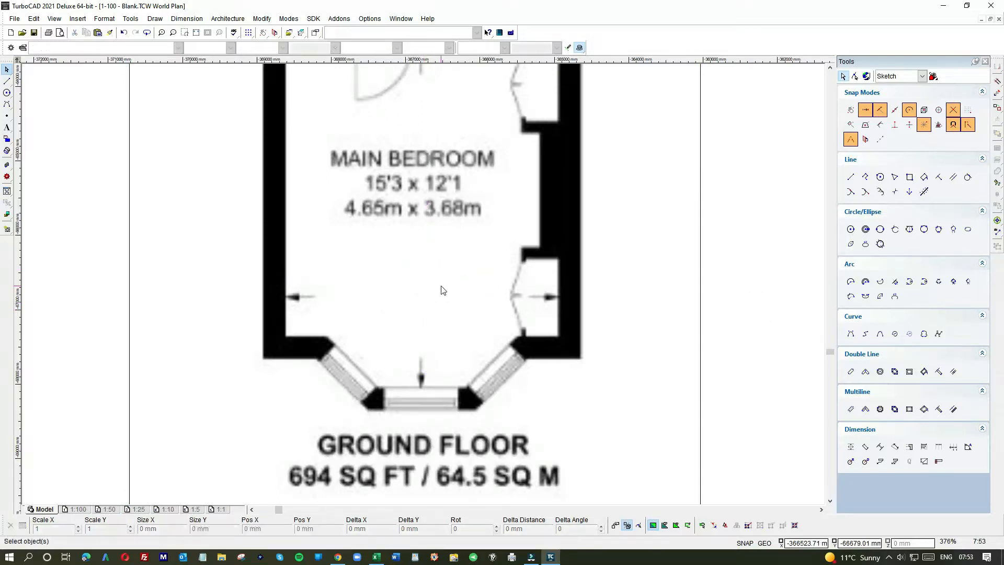
- Draw a horizontal line about 3668 mm long across the rescaled main bedroom, between the inner faces of its side walls
{"action": "left_click", "coordinate": [8, 82]}
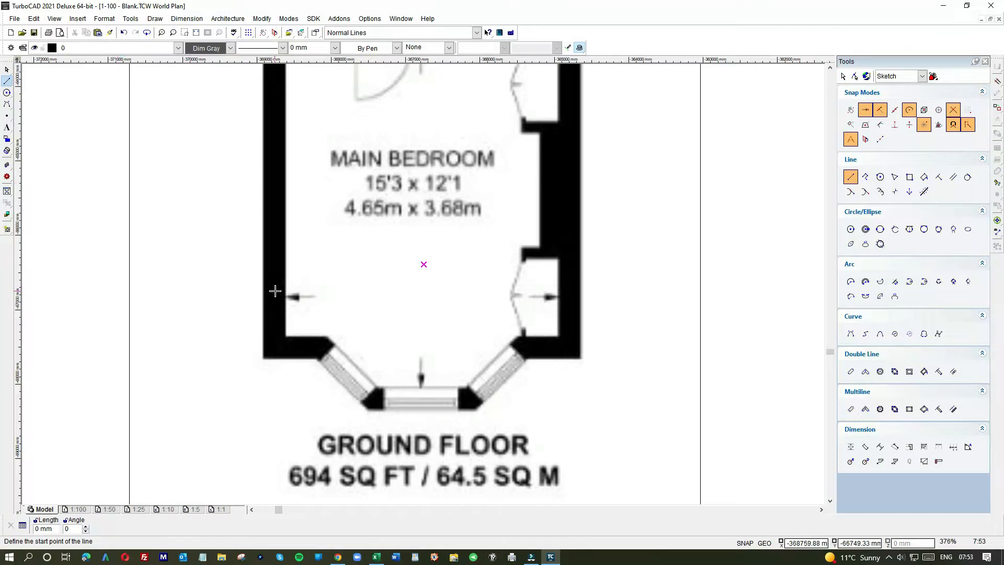
{"action": "scroll", "coordinate": [295, 310], "scroll_direction": "up", "scroll_amount": 5}
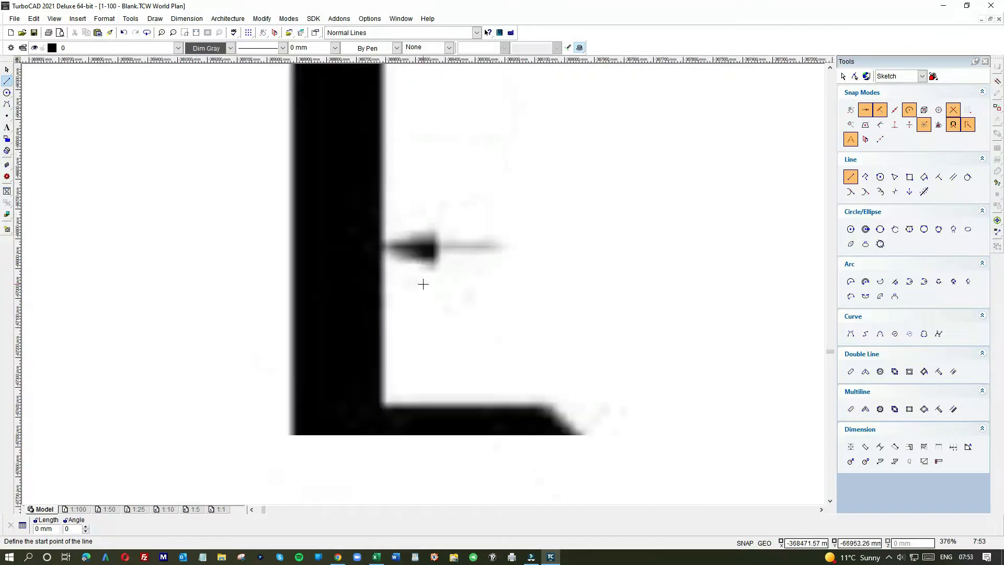
{"action": "left_click", "coordinate": [382, 238]}
{"action": "scroll", "coordinate": [421, 282], "scroll_direction": "down", "scroll_amount": 2}
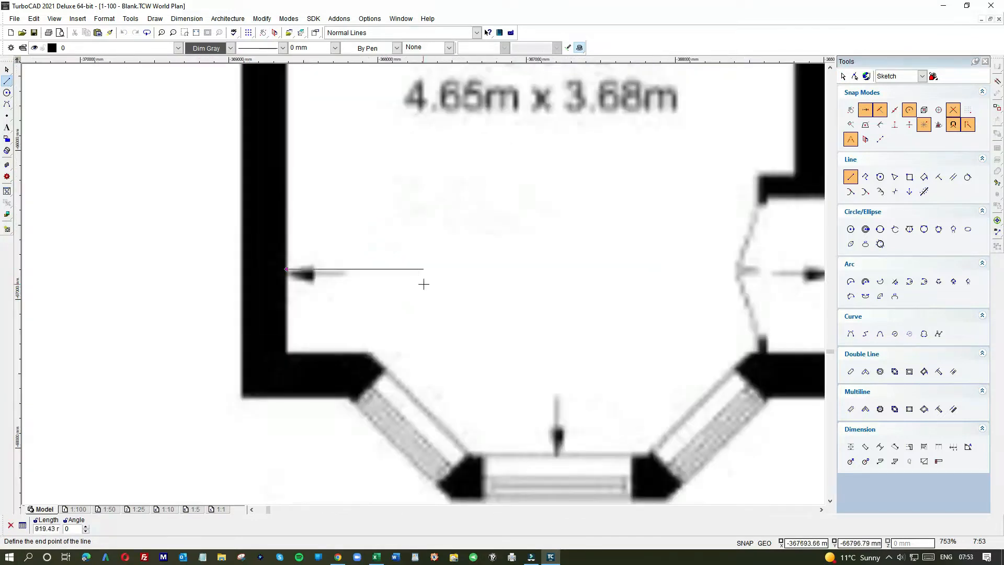
{"action": "scroll", "coordinate": [458, 286], "scroll_direction": "down", "scroll_amount": 3}
{"action": "scroll", "coordinate": [458, 286], "scroll_direction": "up", "scroll_amount": 5}
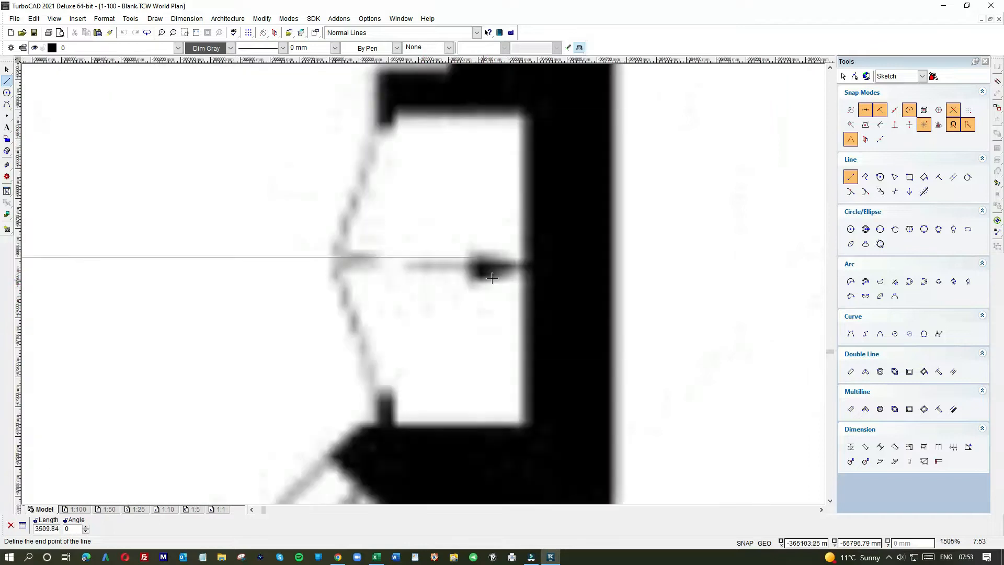
{"action": "left_click", "coordinate": [525, 257]}
- Select the new horizontal line and compare its X size with the 3.68 m width on the main bedroom label
{"action": "left_click", "coordinate": [6, 70]}
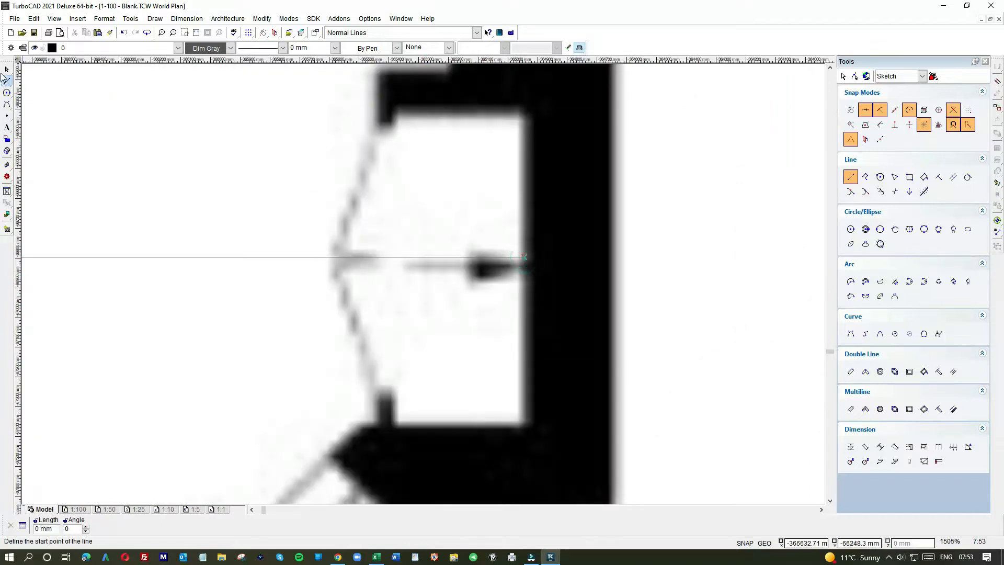
{"action": "right_click", "coordinate": [184, 260]}
{"action": "left_click", "coordinate": [198, 273]}
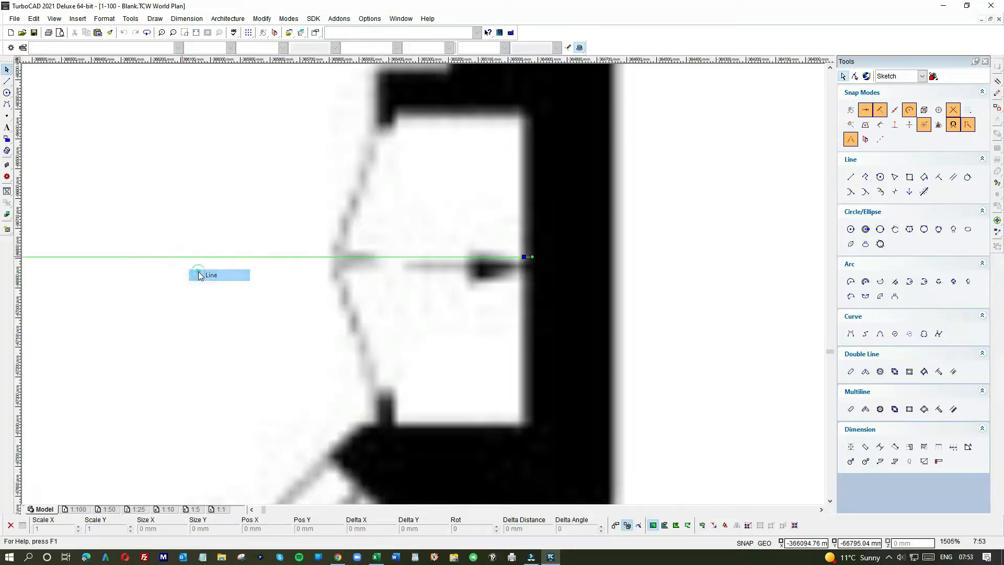
{"action": "scroll", "coordinate": [423, 284], "scroll_direction": "down", "scroll_amount": 1}
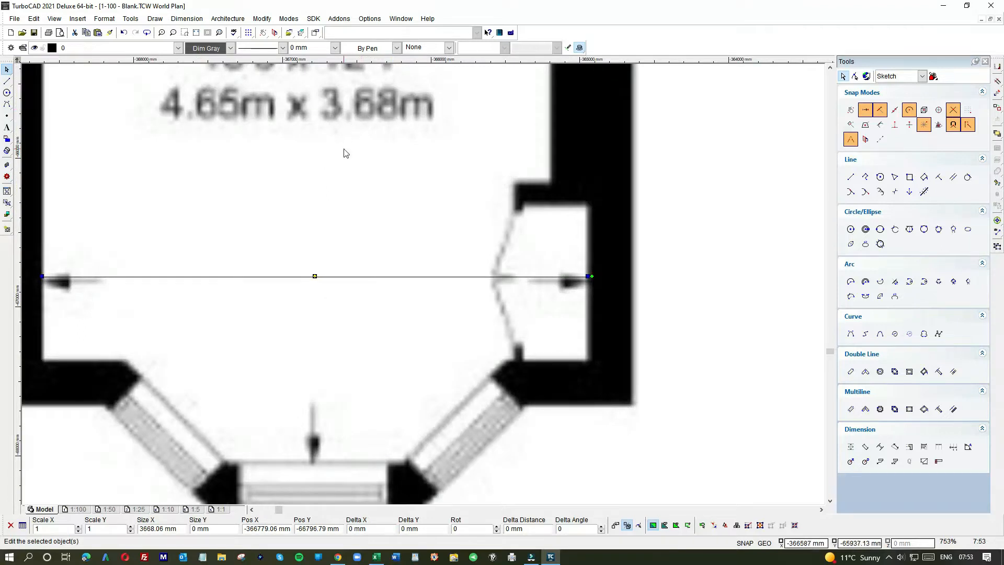
{"action": "scroll", "coordinate": [343, 152], "scroll_direction": "down", "scroll_amount": 1}
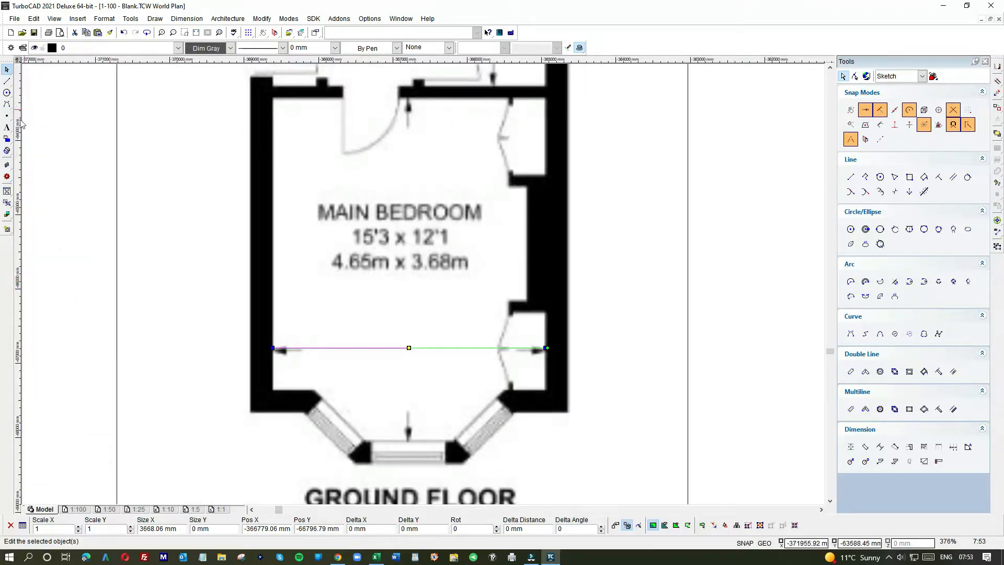
- Draw a vertical line about 4590 mm long from the bay window's inner face to the main bedroom's opposite wall
{"action": "scroll", "coordinate": [417, 447], "scroll_direction": "up", "scroll_amount": 3}
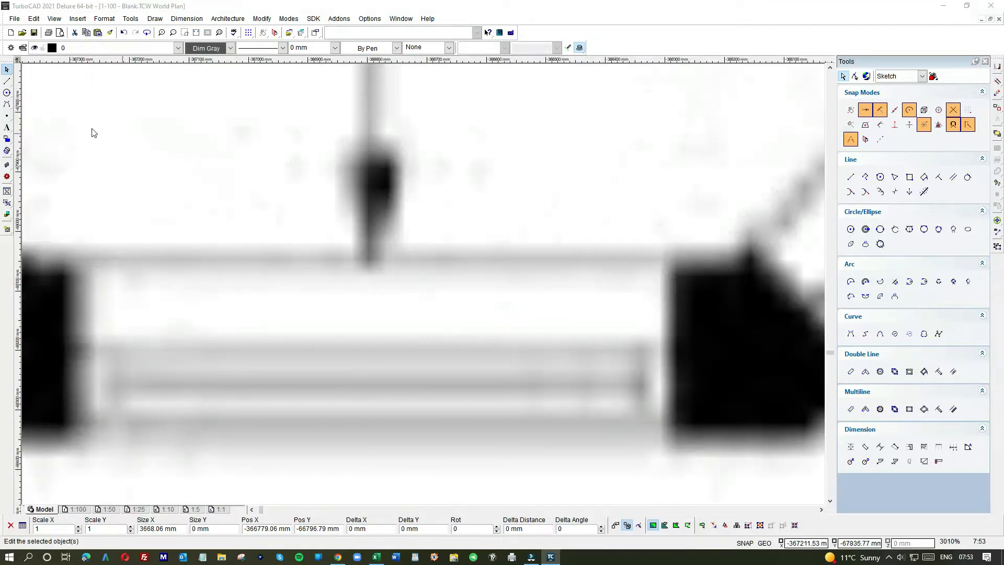
{"action": "left_click", "coordinate": [7, 81]}
{"action": "left_click", "coordinate": [497, 252]}
{"action": "scroll", "coordinate": [423, 284], "scroll_direction": "down", "scroll_amount": 2}
{"action": "scroll", "coordinate": [423, 284], "scroll_direction": "down", "scroll_amount": 5}
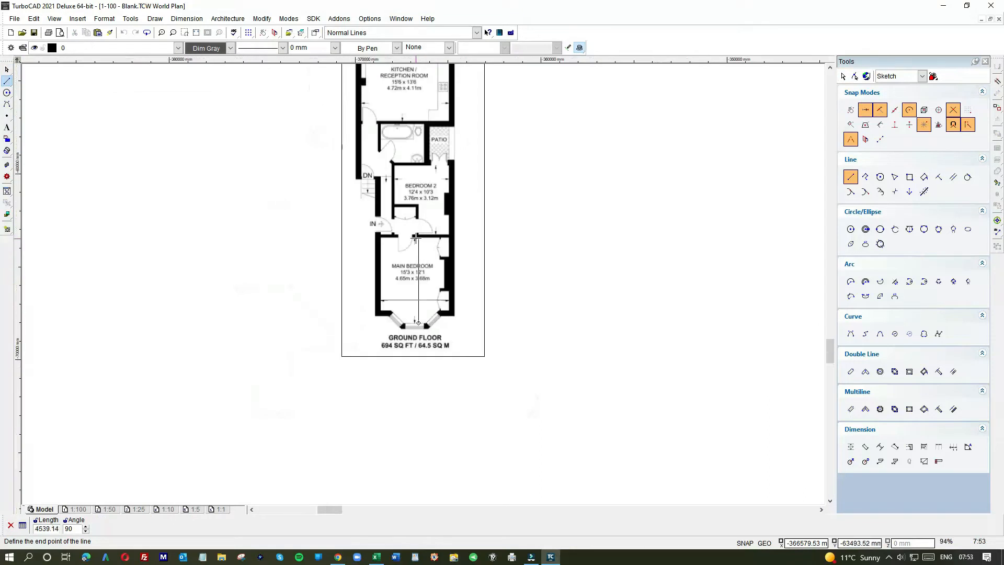
{"action": "scroll", "coordinate": [416, 238], "scroll_direction": "up", "scroll_amount": 6}
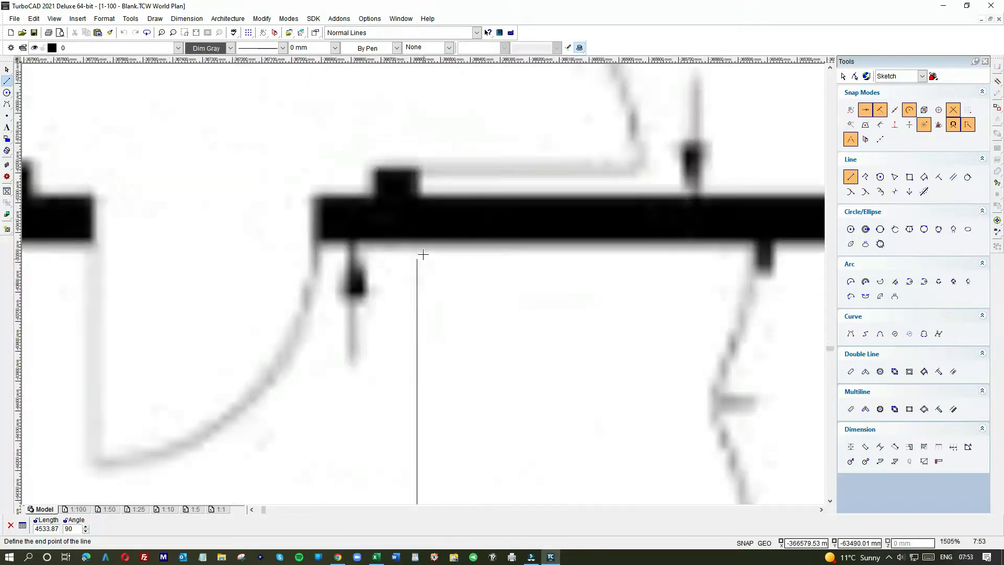
{"action": "left_click", "coordinate": [421, 244]}
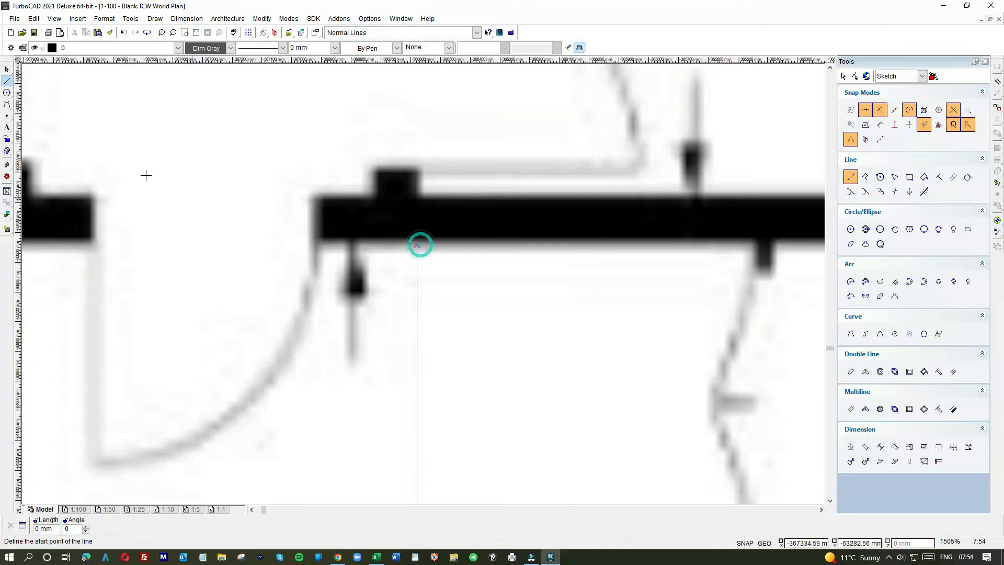
- Select the vertical line and compare its Y size with the 4.65 m length on the main bedroom label
{"action": "key", "text": "Escape"}
{"action": "left_click", "coordinate": [417, 281]}
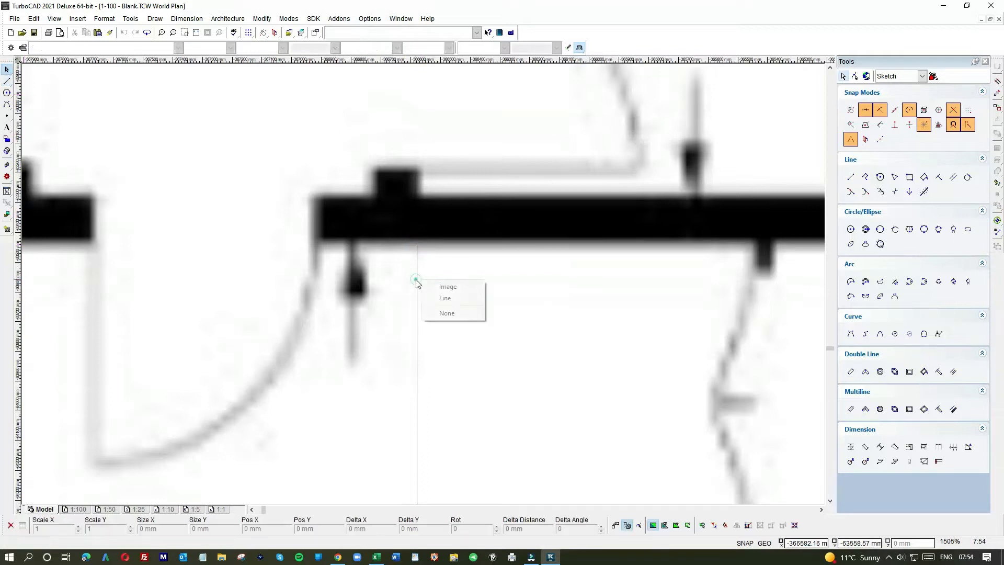
{"action": "left_click", "coordinate": [444, 299]}
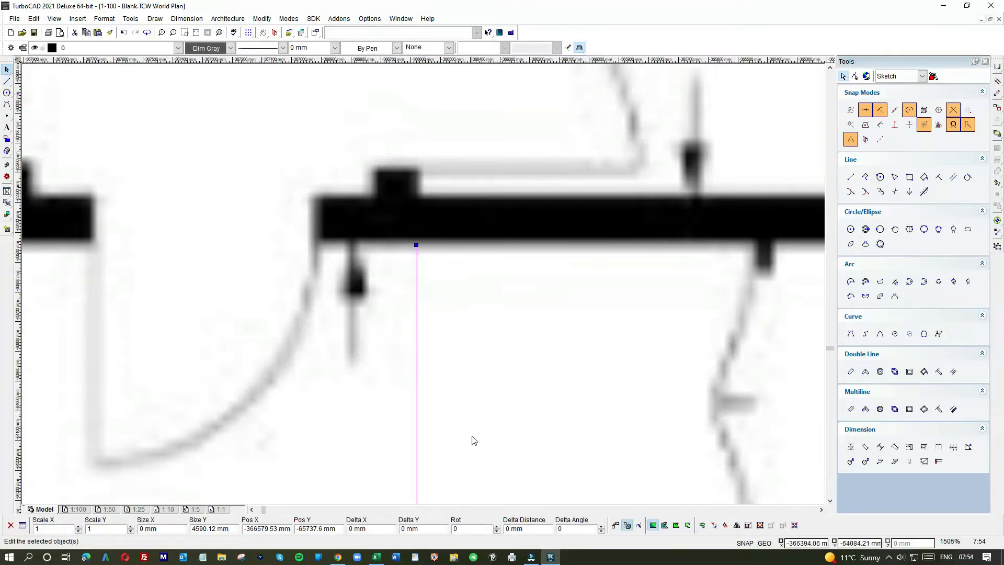
{"action": "scroll", "coordinate": [425, 290], "scroll_direction": "down", "scroll_amount": 1}
{"action": "scroll", "coordinate": [432, 350], "scroll_direction": "down", "scroll_amount": 1}
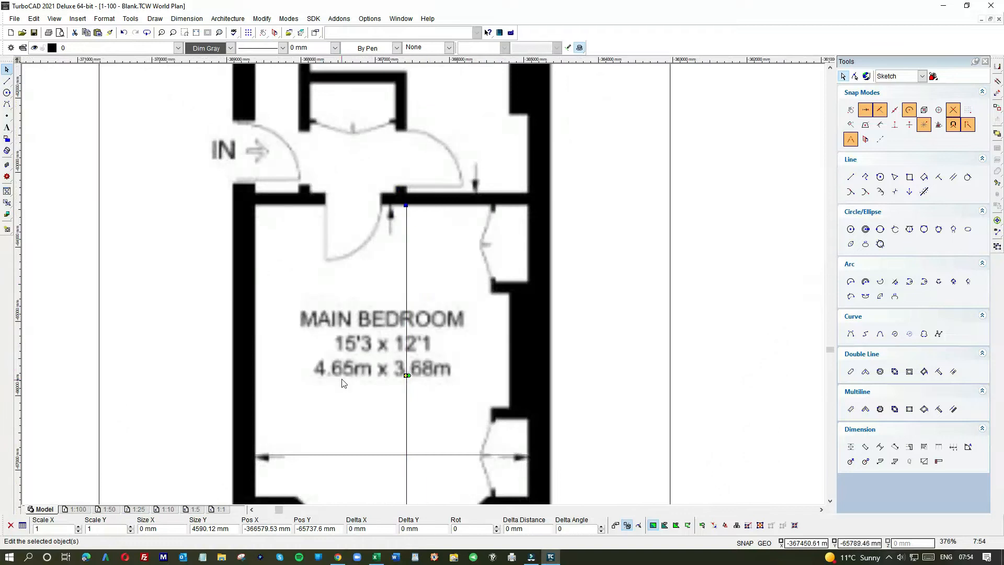
{"action": "scroll", "coordinate": [342, 376], "scroll_direction": "up", "scroll_amount": 1}
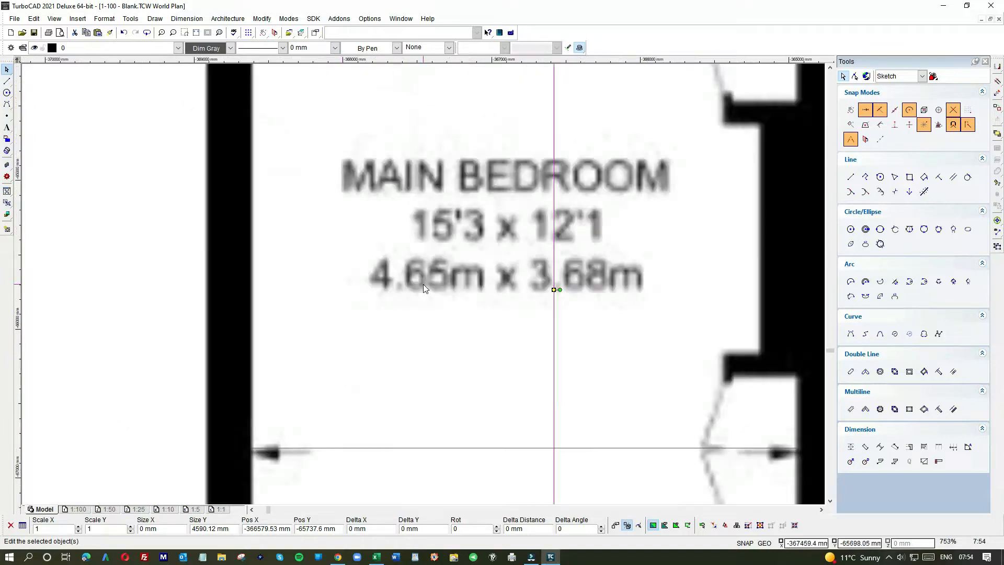
{"action": "scroll", "coordinate": [424, 286], "scroll_direction": "down", "scroll_amount": 2}
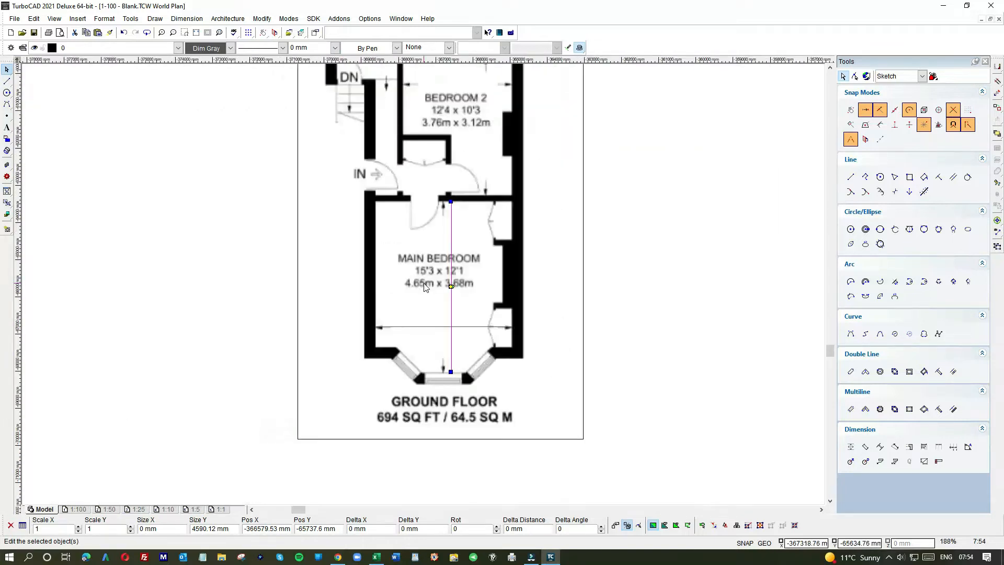
{"action": "scroll", "coordinate": [345, 404], "scroll_direction": "down", "scroll_amount": 1}
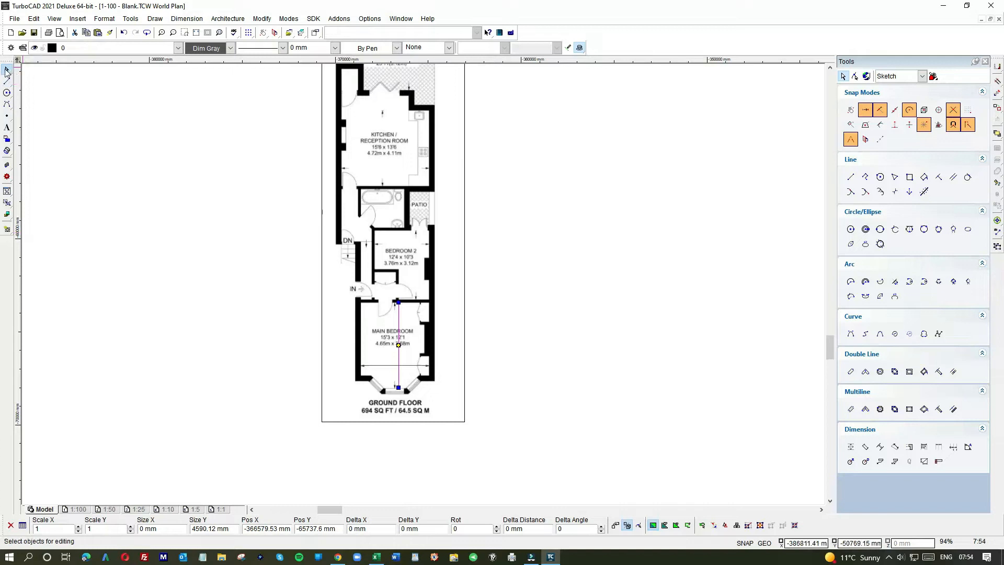
- Move the floor plan image clear of the measuring lines and delete both lines
{"action": "left_click", "coordinate": [186, 216]}
{"action": "scroll", "coordinate": [529, 264], "scroll_direction": "down", "scroll_amount": 2}
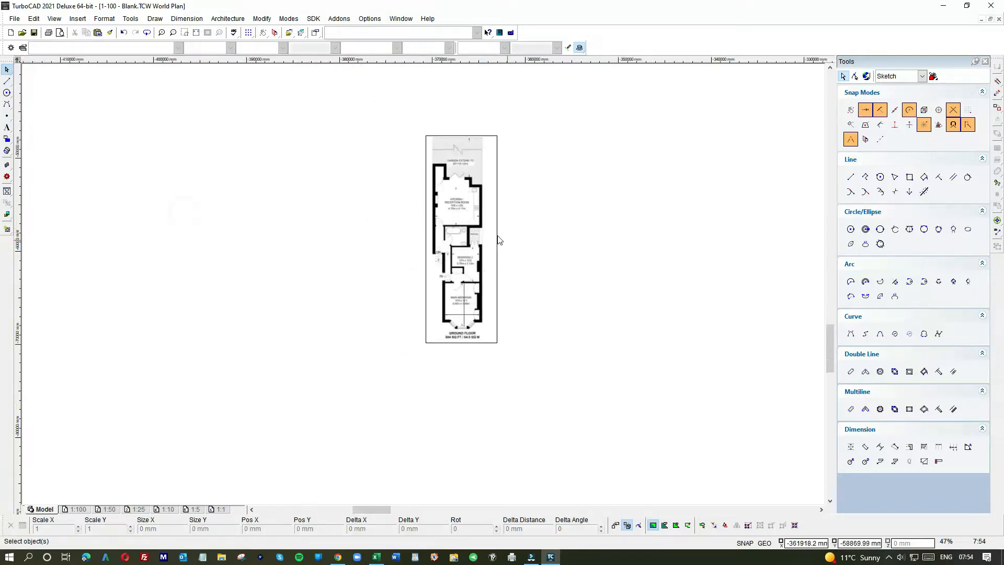
{"action": "left_click_drag", "start_coordinate": [478, 233], "coordinate": [679, 251]}
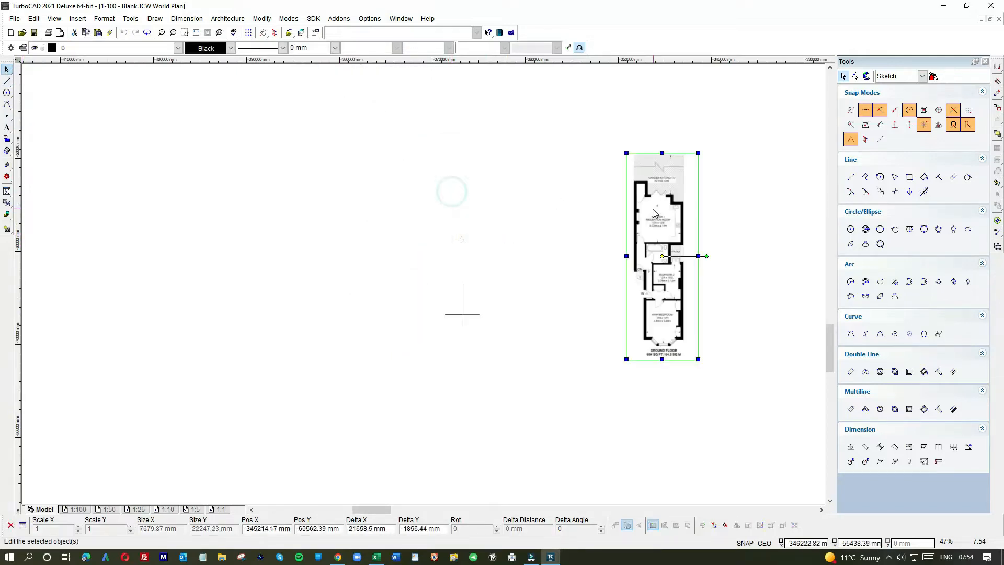
{"action": "left_click_drag", "start_coordinate": [373, 230], "coordinate": [503, 382]}
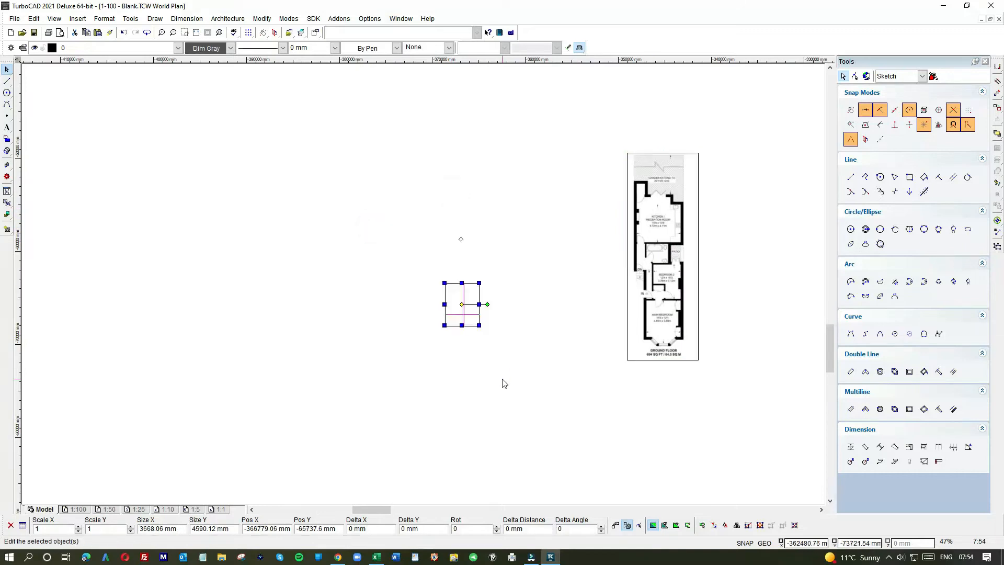
{"action": "key", "text": "Delete"}
- Move the scaled floor plan image up and to the left to free space beside it in the drawing
{"action": "scroll", "coordinate": [410, 424], "scroll_direction": "down", "scroll_amount": 2}
{"action": "scroll", "coordinate": [452, 424], "scroll_direction": "down", "scroll_amount": 1}
{"action": "scroll", "coordinate": [423, 287], "scroll_direction": "down", "scroll_amount": 1}
{"action": "left_click_drag", "start_coordinate": [379, 236], "coordinate": [428, 320]}
{"action": "scroll", "coordinate": [424, 282], "scroll_direction": "up", "scroll_amount": 2}
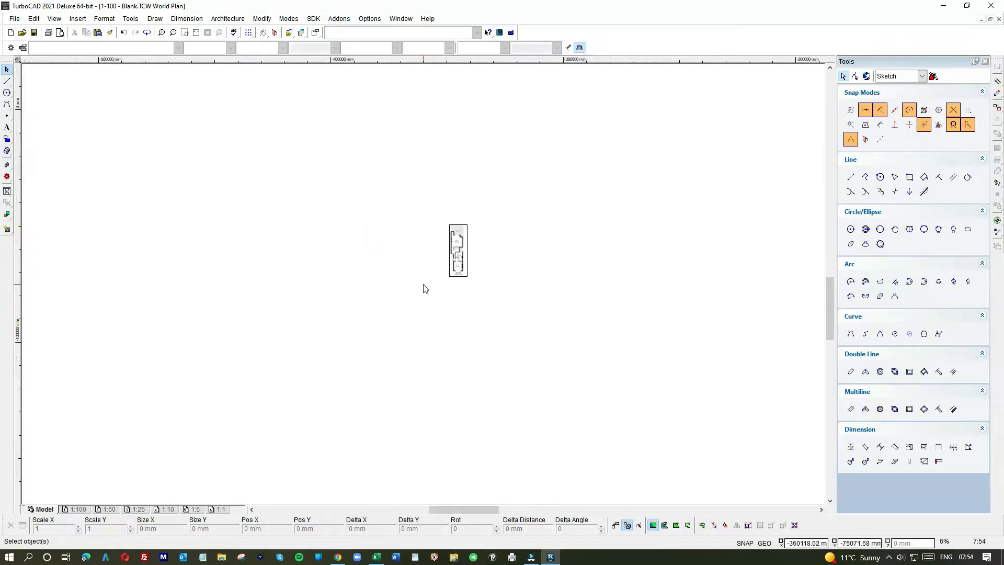
{"action": "left_click", "coordinate": [456, 250]}
{"action": "left_click_drag", "start_coordinate": [456, 250], "coordinate": [244, 175]}
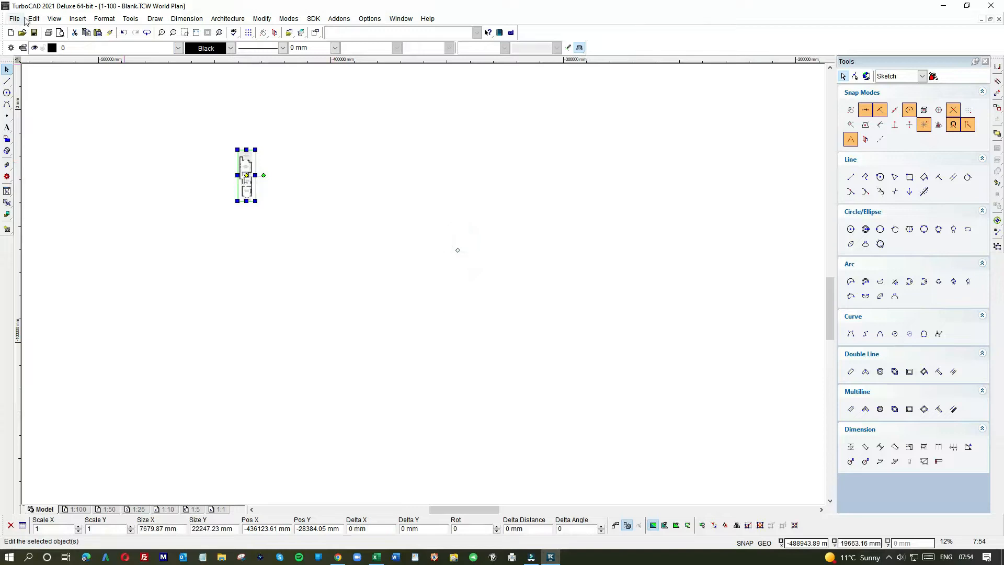
- Insert the image brixton pdf.JPG to the right of the scaled plan, about 42304 mm wide and 100510 mm high
{"action": "left_click", "coordinate": [78, 18]}
{"action": "mouse_move", "coordinate": [98, 46]}
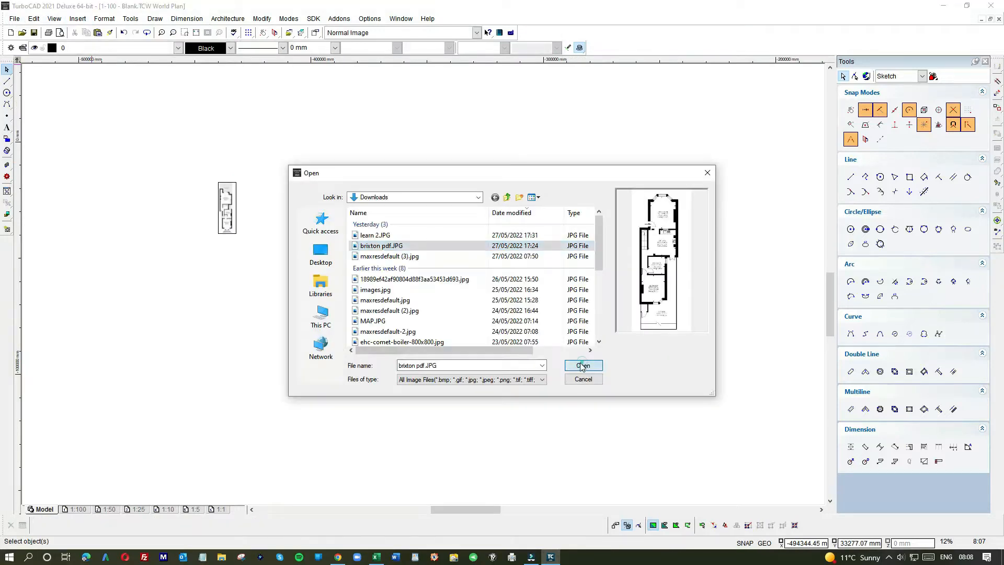
{"action": "left_click", "coordinate": [580, 365]}
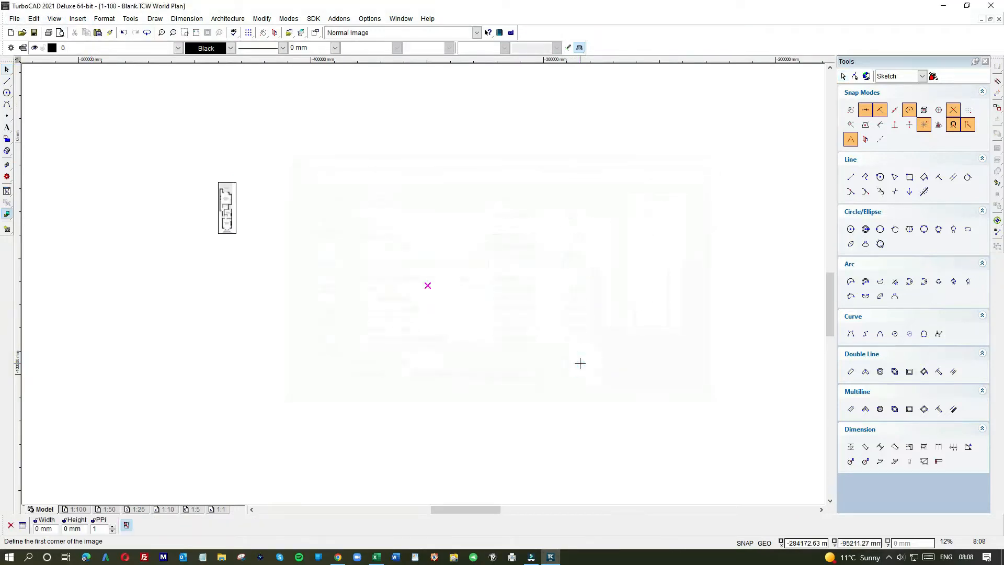
{"action": "left_click", "coordinate": [270, 141]}
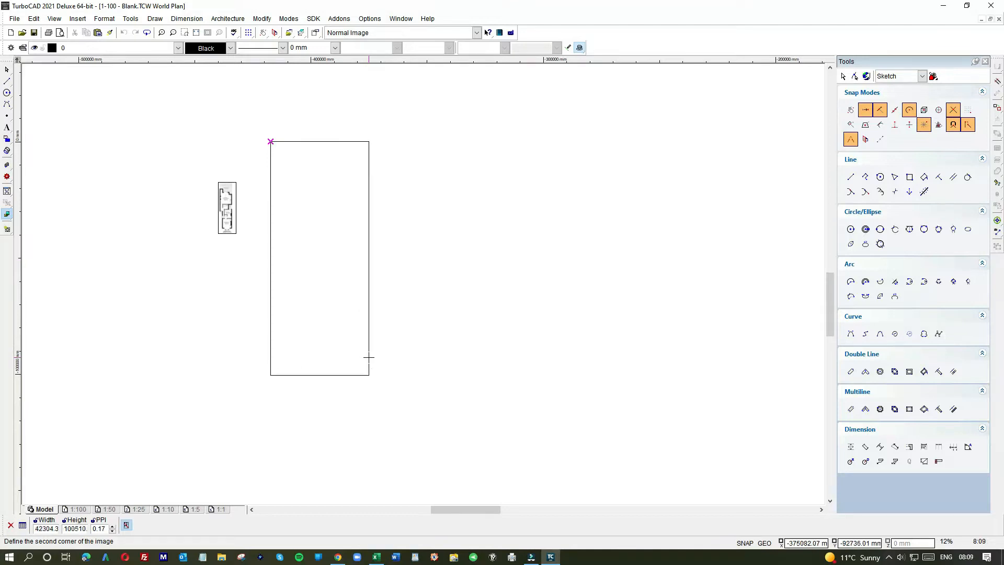
{"action": "left_click", "coordinate": [369, 358]}
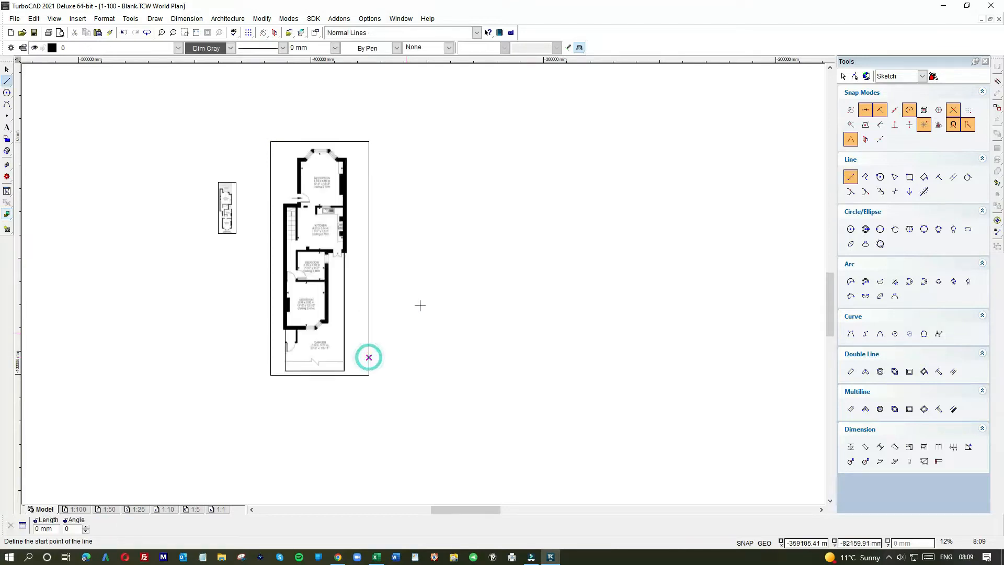
- Draw a vertical line about 22840 mm long between the reception's length arrows, from the kitchen wall up to the bay window
{"action": "scroll", "coordinate": [290, 165], "scroll_direction": "up", "scroll_amount": 4}
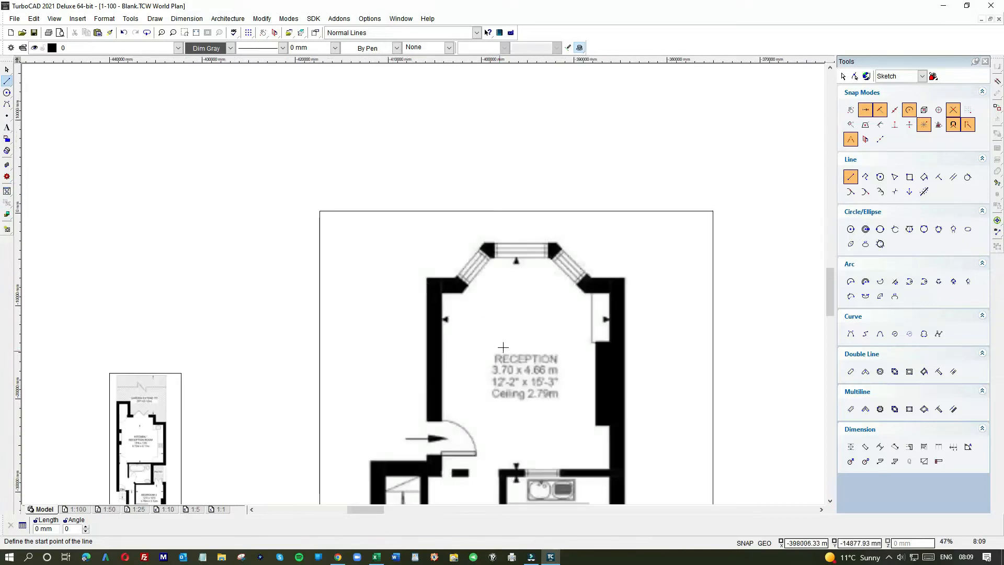
{"action": "scroll", "coordinate": [434, 314], "scroll_direction": "down", "scroll_amount": 2}
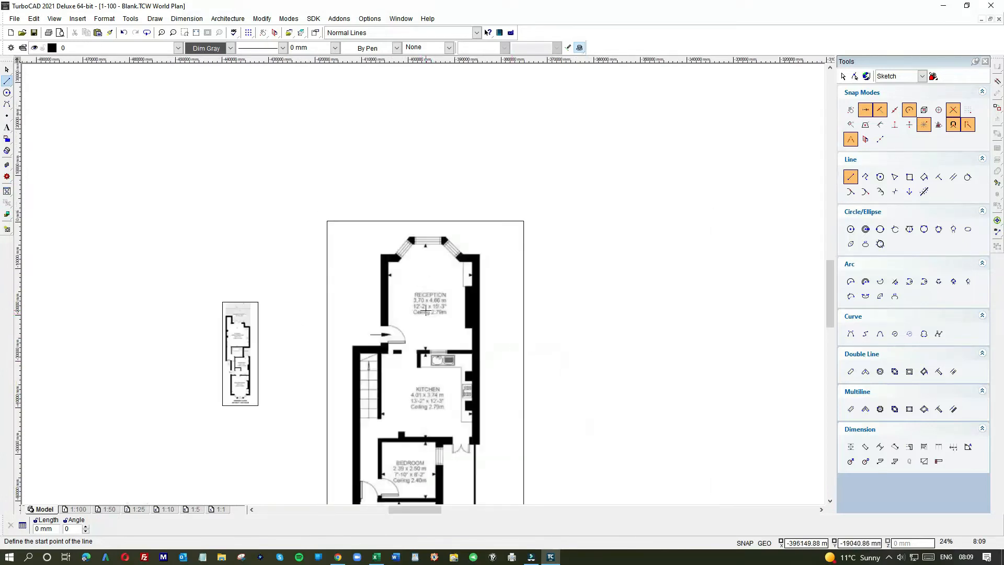
{"action": "scroll", "coordinate": [426, 311], "scroll_direction": "up", "scroll_amount": 4}
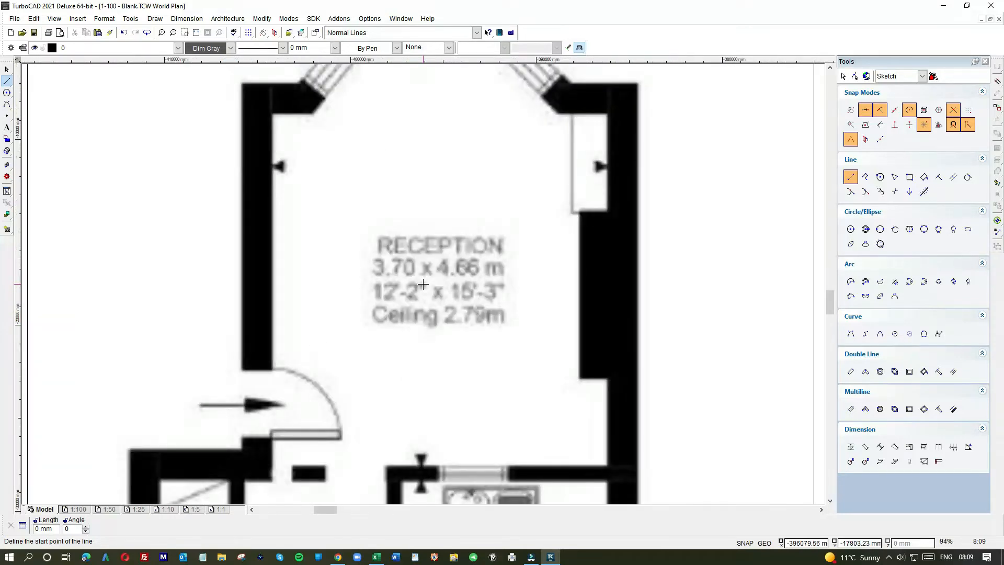
{"action": "scroll", "coordinate": [423, 284], "scroll_direction": "down", "scroll_amount": 2}
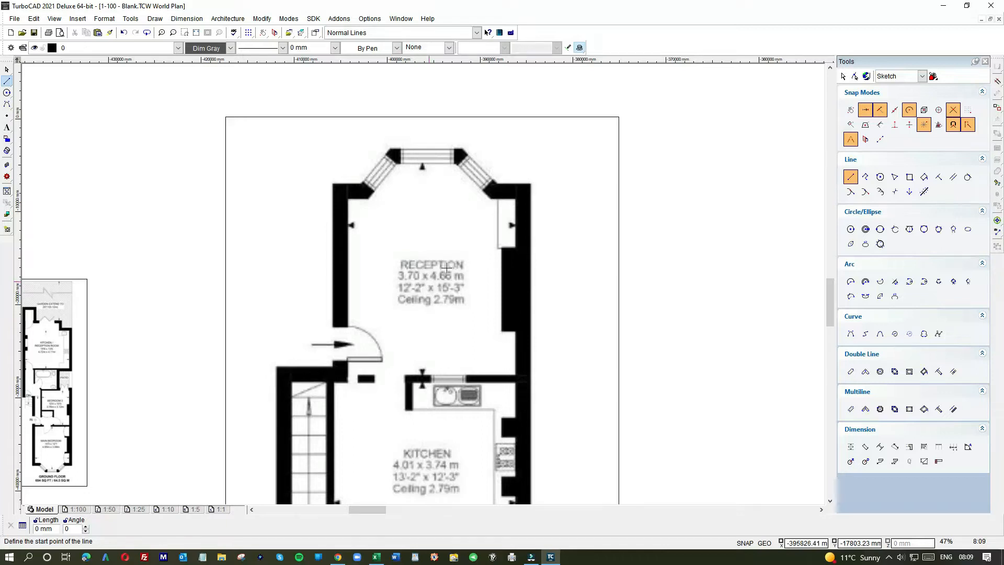
{"action": "left_click", "coordinate": [8, 82]}
{"action": "scroll", "coordinate": [427, 371], "scroll_direction": "up", "scroll_amount": 4}
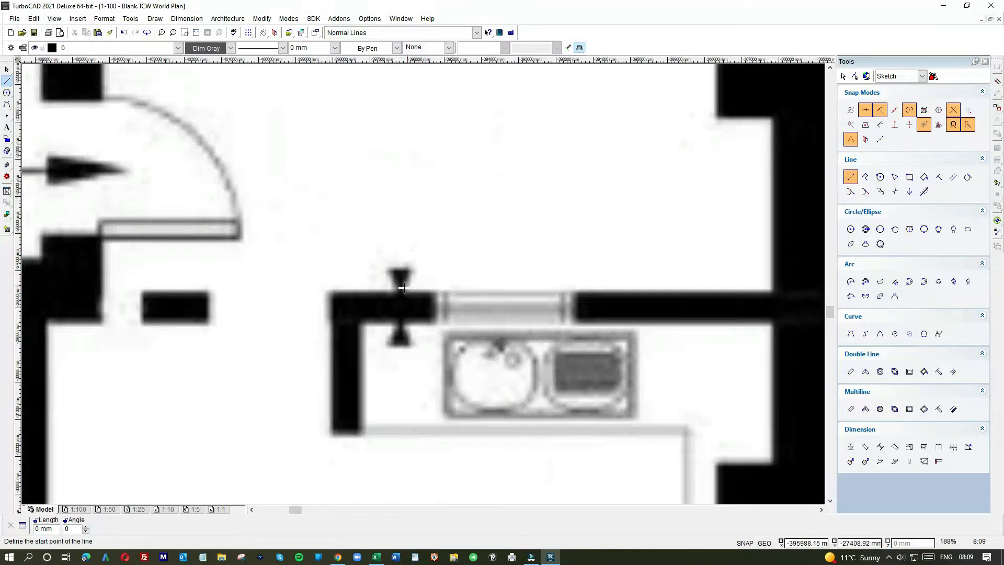
{"action": "left_click", "coordinate": [401, 292]}
{"action": "scroll", "coordinate": [402, 290], "scroll_direction": "down", "scroll_amount": 4}
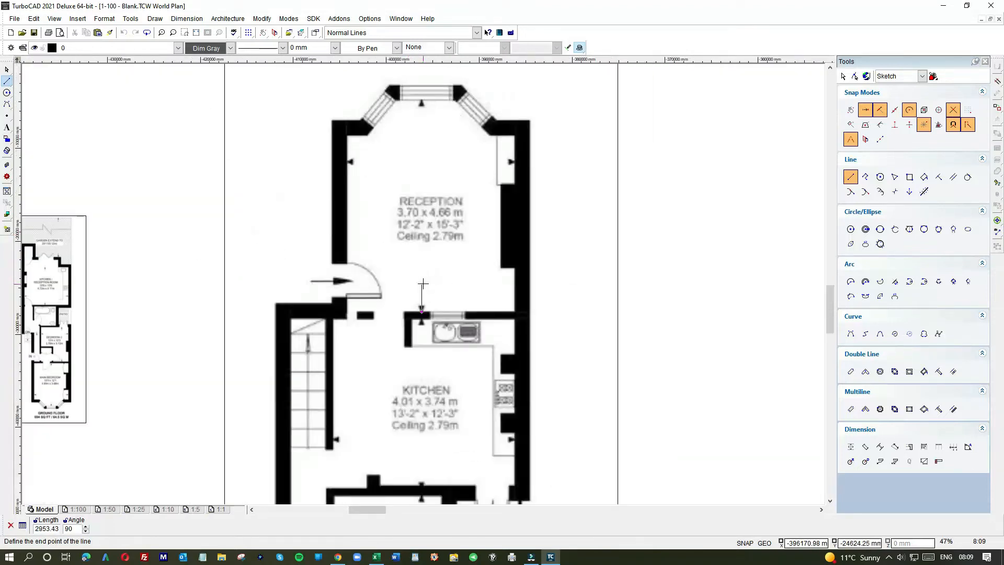
{"action": "scroll", "coordinate": [423, 284], "scroll_direction": "up", "scroll_amount": 2}
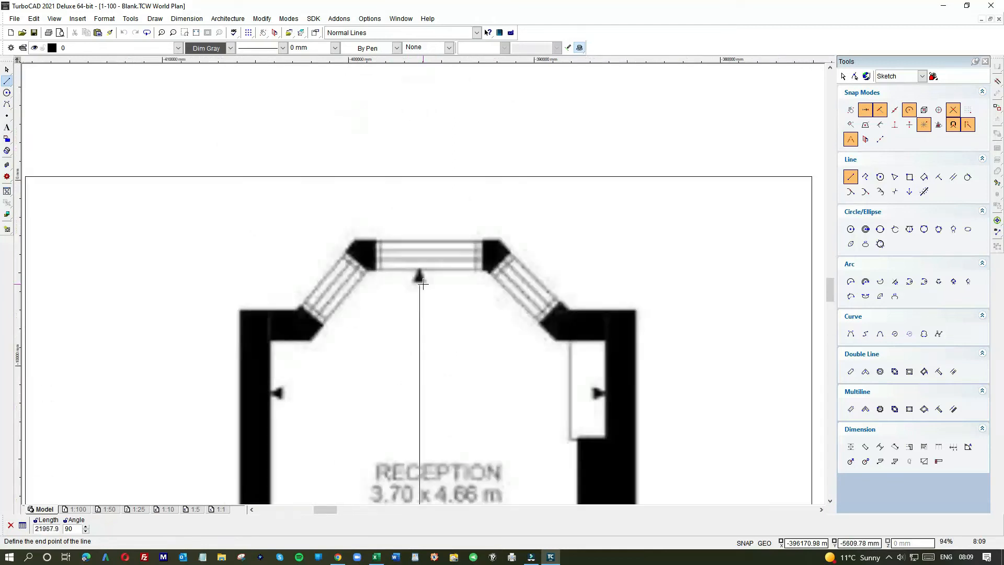
{"action": "scroll", "coordinate": [423, 283], "scroll_direction": "up", "scroll_amount": 2}
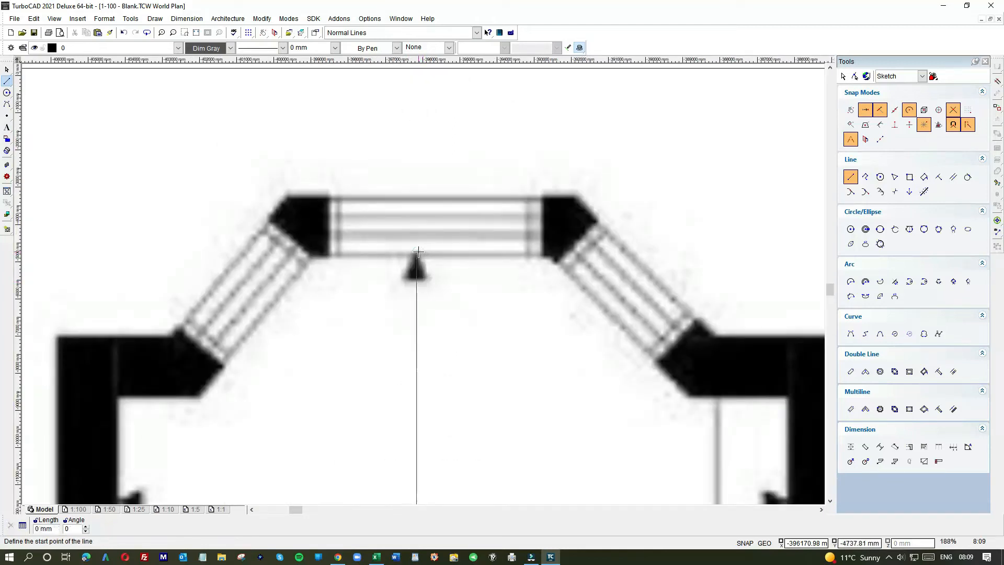
{"action": "left_click", "coordinate": [416, 253]}
- Select the vertical line in the reception and compare its Y size with the 4.66 m length on the room label
{"action": "left_click", "coordinate": [6, 69]}
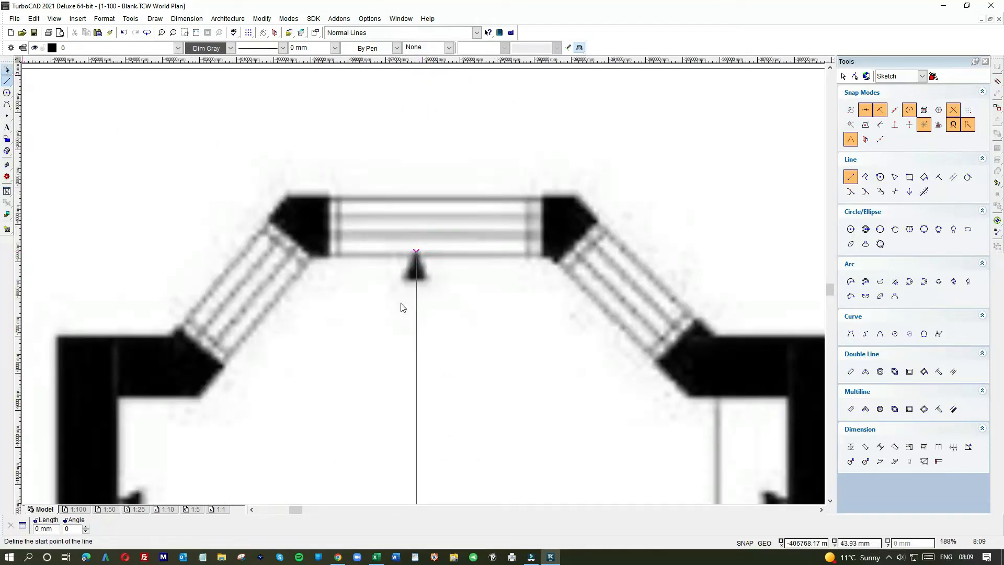
{"action": "left_click", "coordinate": [415, 309]}
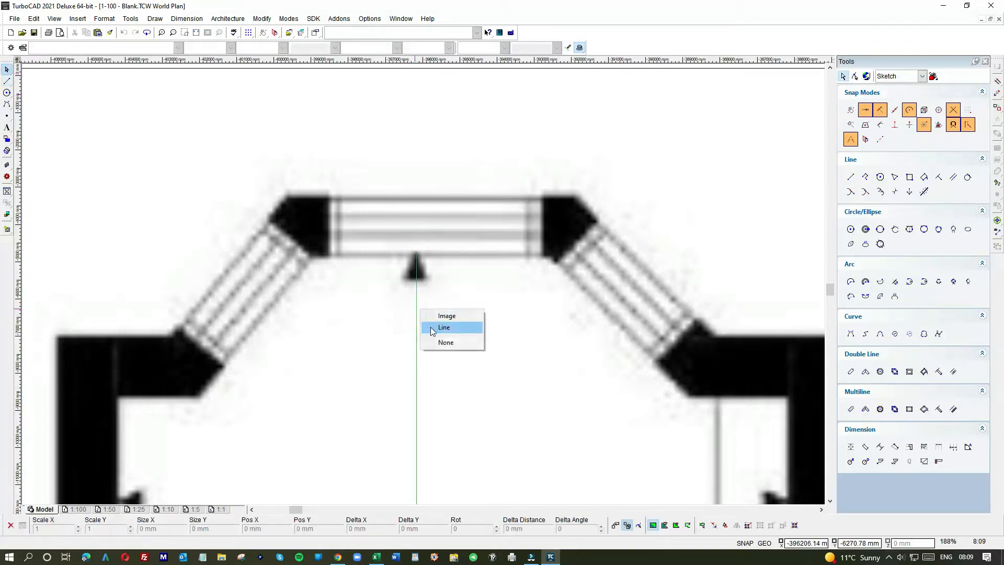
{"action": "left_click", "coordinate": [431, 328]}
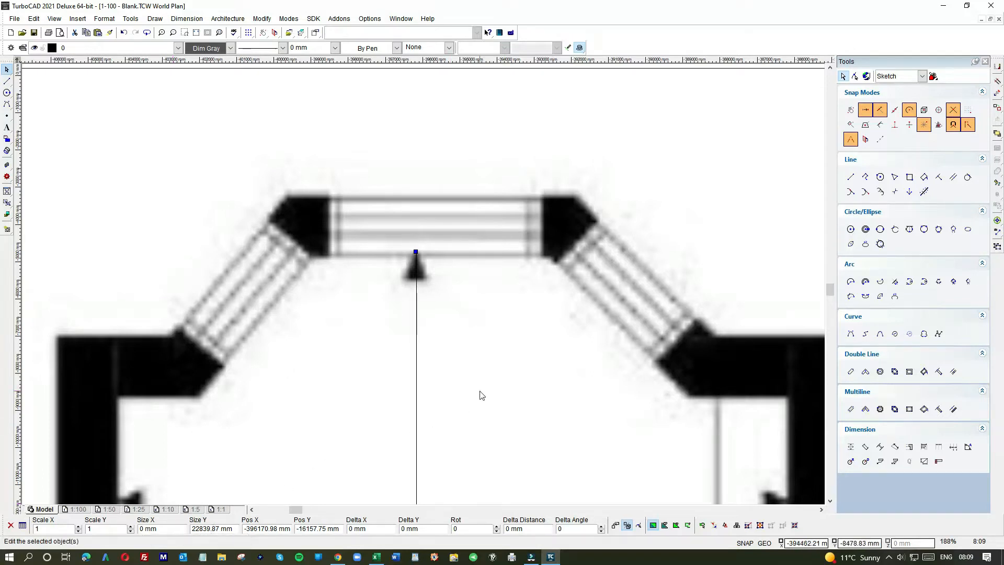
{"action": "scroll", "coordinate": [482, 394], "scroll_direction": "down", "scroll_amount": 1}
{"action": "scroll", "coordinate": [396, 426], "scroll_direction": "down", "scroll_amount": 1}
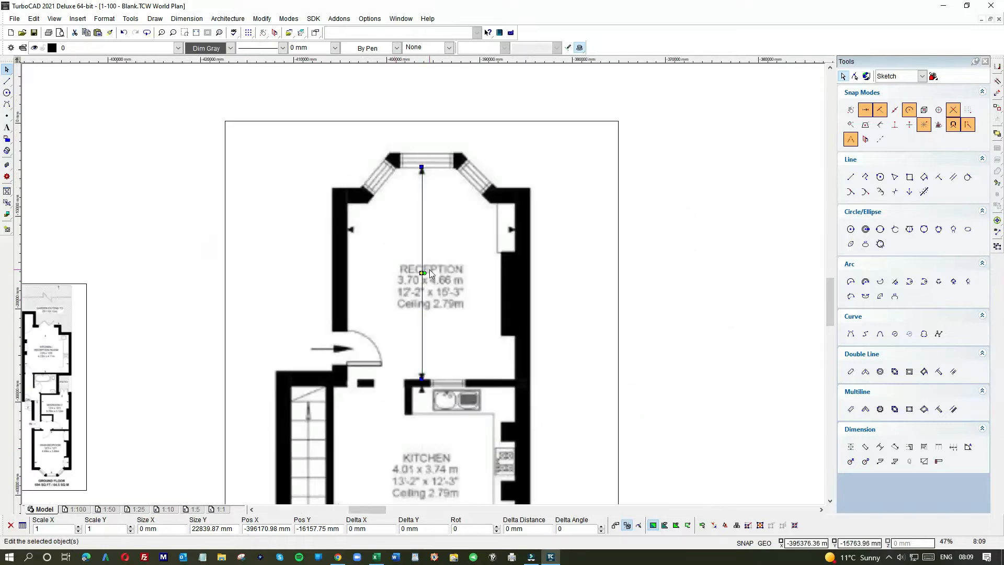
{"action": "scroll", "coordinate": [419, 288], "scroll_direction": "up", "scroll_amount": 1}
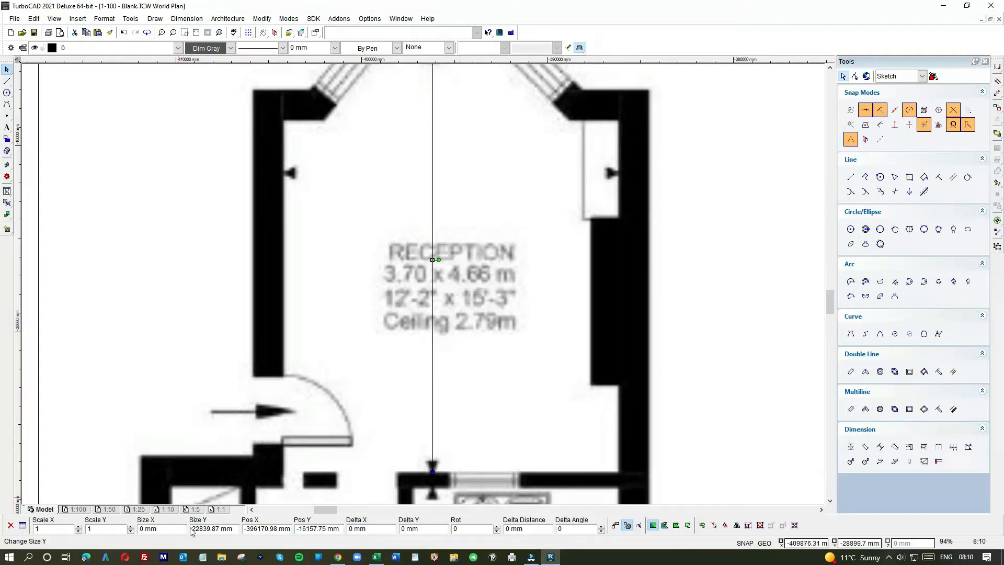
- Enter a trial Y size of 4660 for the line to read the matching Y scale factor, and deselect it without applying
{"action": "double_click", "coordinate": [218, 530]}
{"action": "type", "text": "4660"}
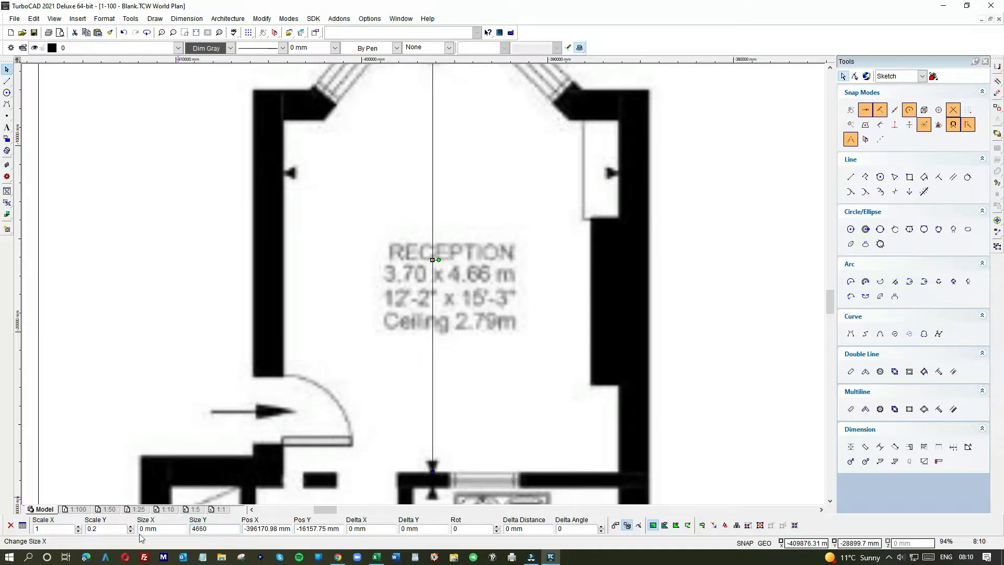
{"action": "double_click", "coordinate": [99, 529]}
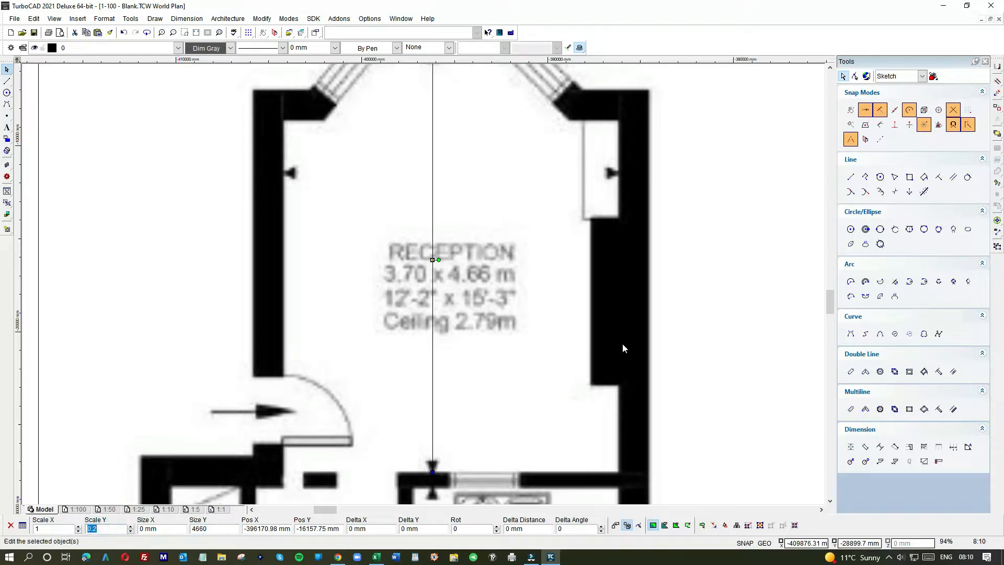
{"action": "scroll", "coordinate": [429, 282], "scroll_direction": "down", "scroll_amount": 2}
{"action": "left_click", "coordinate": [540, 243]}
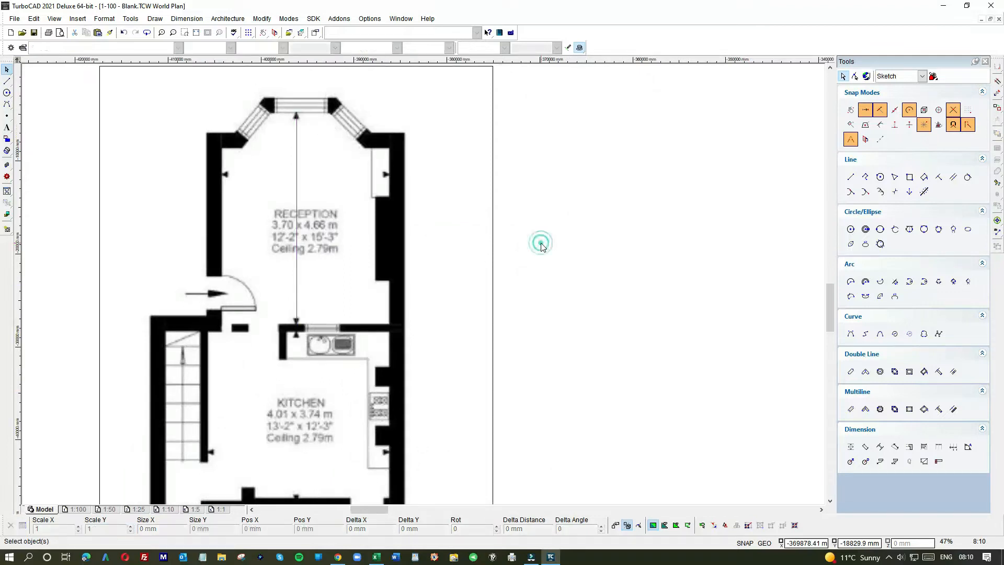
- Select the brixton floor plan image and scale it by 0.2 in both X and Y
{"action": "scroll", "coordinate": [418, 236], "scroll_direction": "down", "scroll_amount": 2}
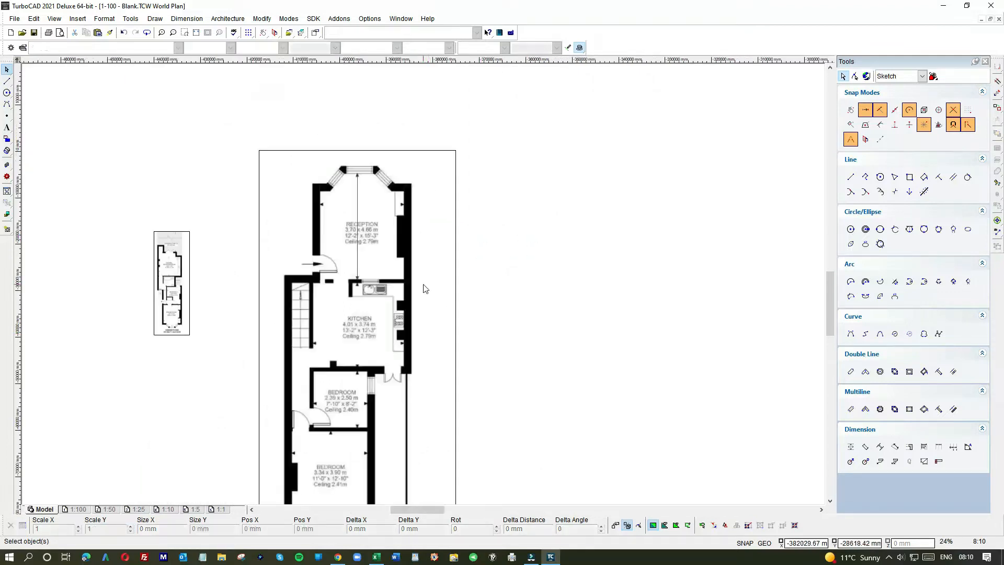
{"action": "scroll", "coordinate": [421, 287], "scroll_direction": "up", "scroll_amount": 2}
{"action": "left_click", "coordinate": [463, 307]}
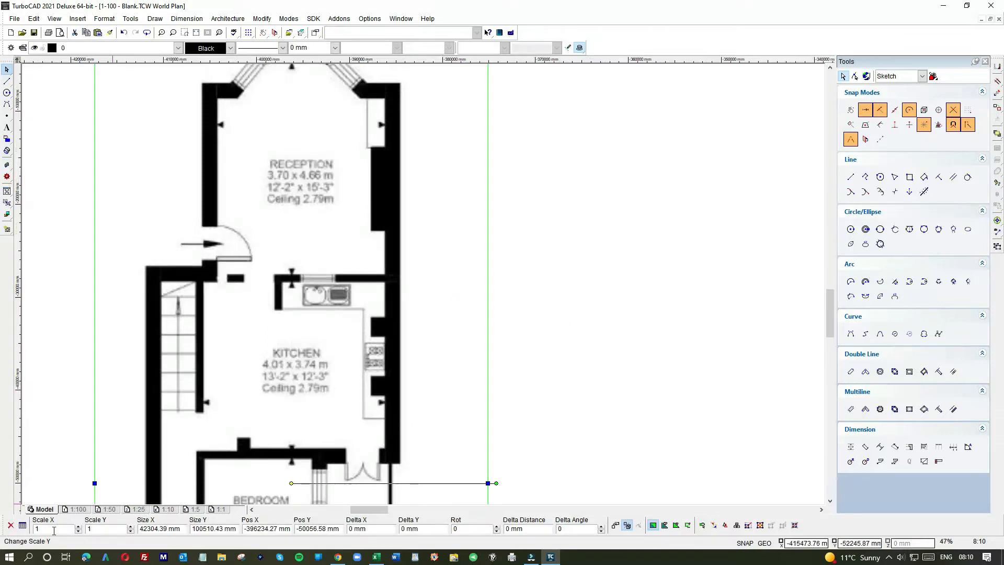
{"action": "left_click_drag", "start_coordinate": [49, 529], "coordinate": [12, 530]}
{"action": "type", "text": "0.2"}
{"action": "left_click_drag", "start_coordinate": [100, 530], "coordinate": [82, 530]}
{"action": "type", "text": "0.2"}
{"action": "key", "text": "Return"}
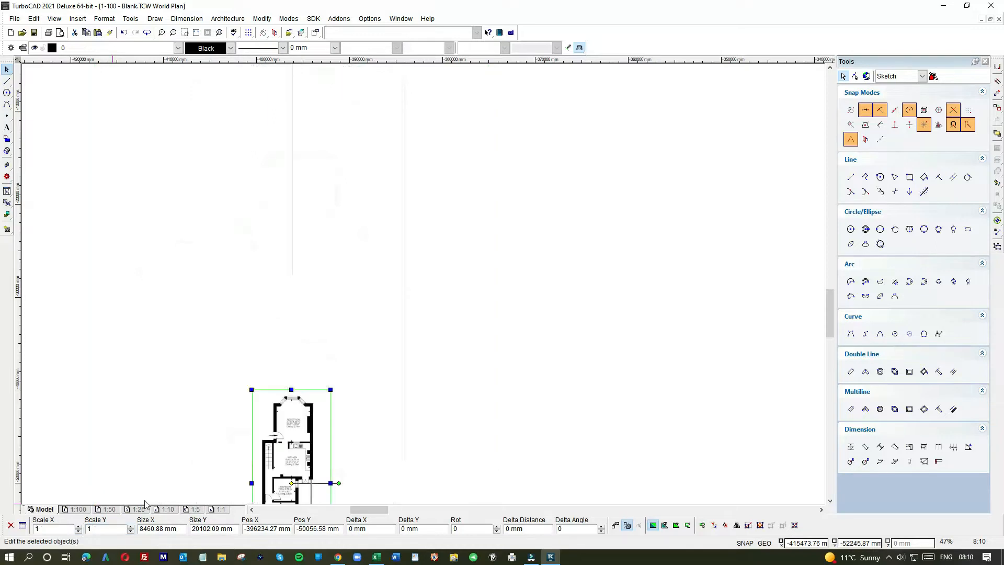
- Move the scaled-down brixton plan beside the first floor plan and delete the old vertical measuring line
{"action": "scroll", "coordinate": [424, 288], "scroll_direction": "down", "scroll_amount": 2}
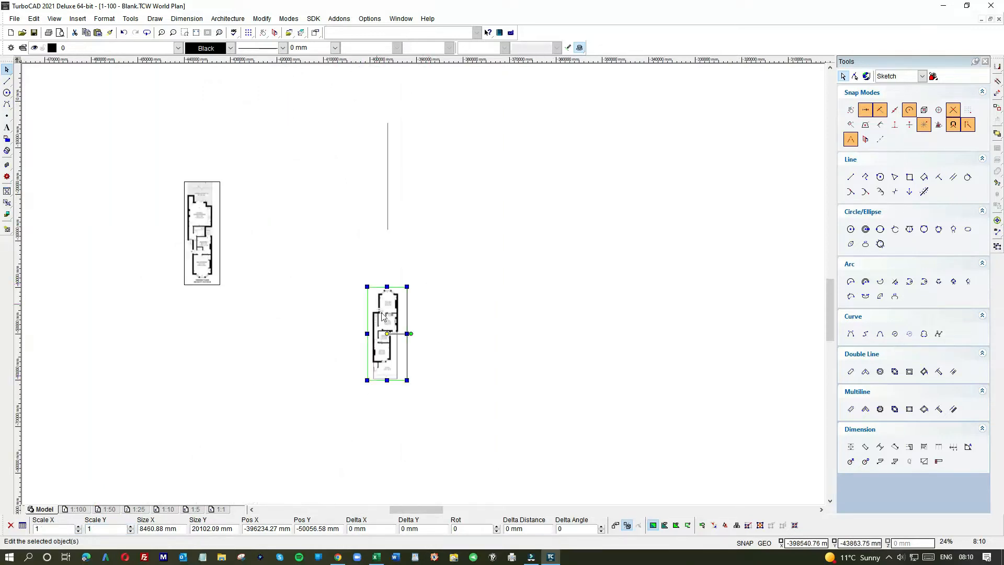
{"action": "left_click_drag", "start_coordinate": [382, 316], "coordinate": [276, 232]}
{"action": "left_click_drag", "start_coordinate": [343, 100], "coordinate": [473, 401]}
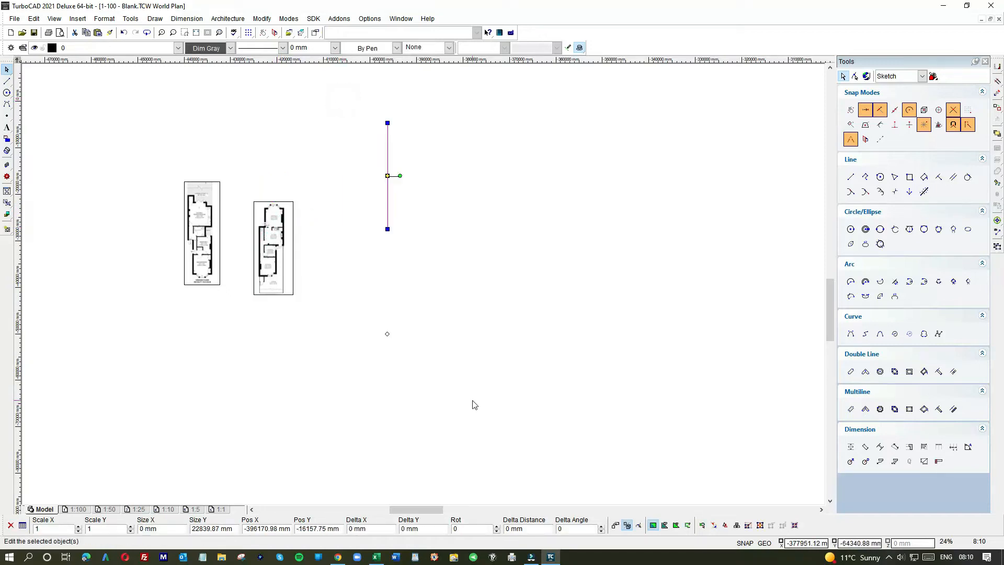
{"action": "key", "text": "Delete"}
- Draw a vertical line about 4571 mm long in the rescaled reception, from the kitchen wall up to the bay window's inner edge
{"action": "scroll", "coordinate": [423, 287], "scroll_direction": "up", "scroll_amount": 3}
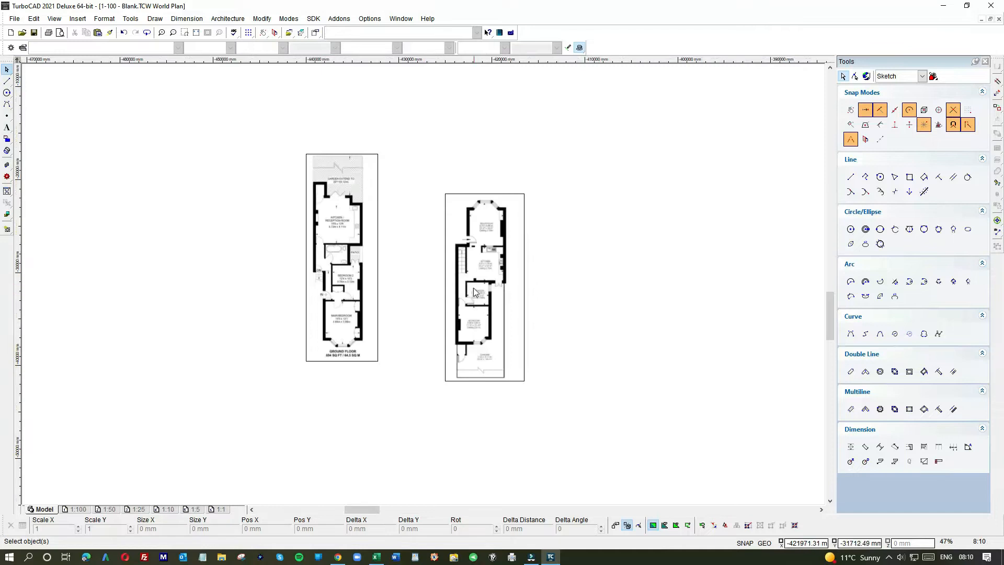
{"action": "scroll", "coordinate": [422, 285], "scroll_direction": "up", "scroll_amount": 3}
{"action": "scroll", "coordinate": [423, 287], "scroll_direction": "up", "scroll_amount": 3}
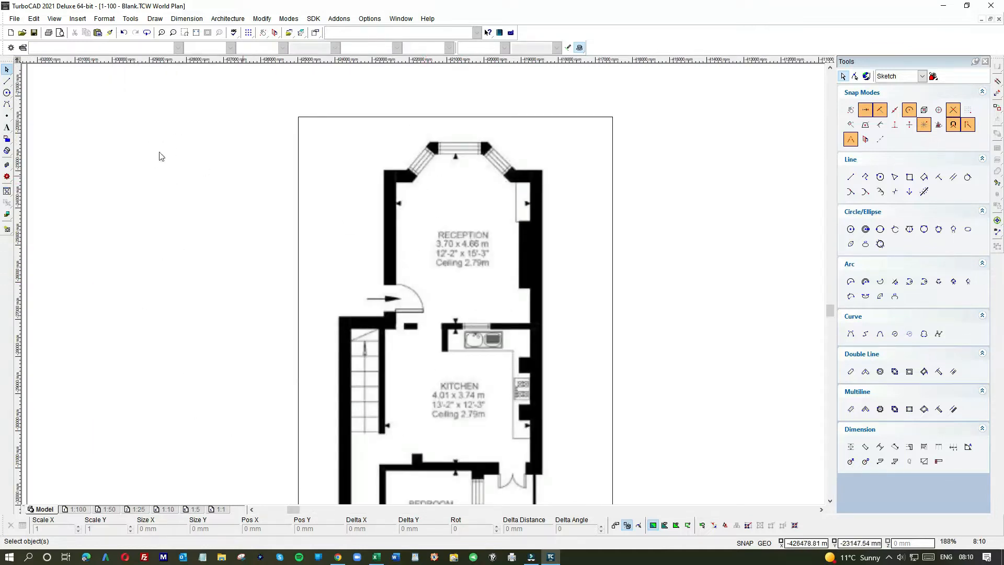
{"action": "left_click", "coordinate": [8, 82]}
{"action": "scroll", "coordinate": [470, 335], "scroll_direction": "up", "scroll_amount": 6}
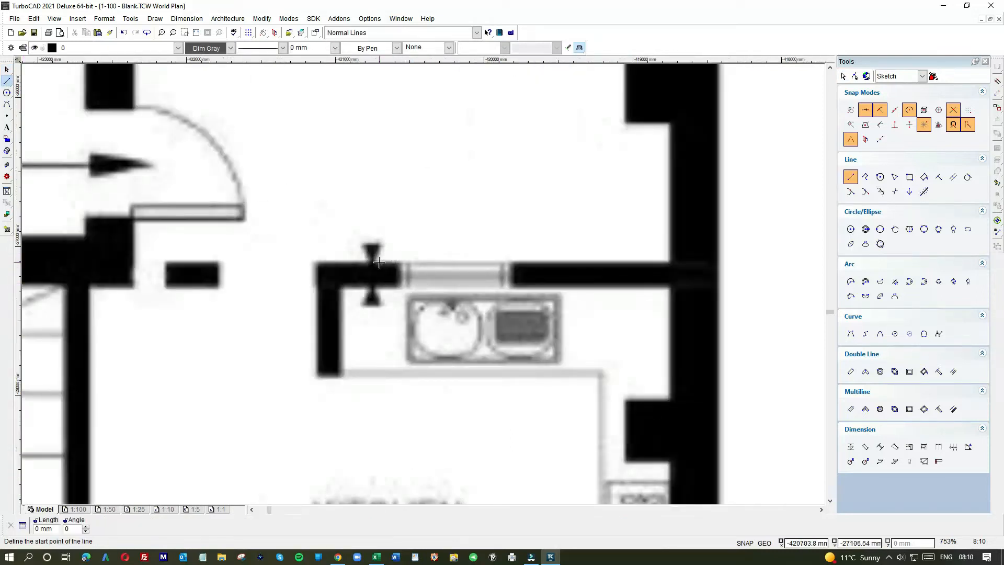
{"action": "scroll", "coordinate": [377, 263], "scroll_direction": "up", "scroll_amount": 3}
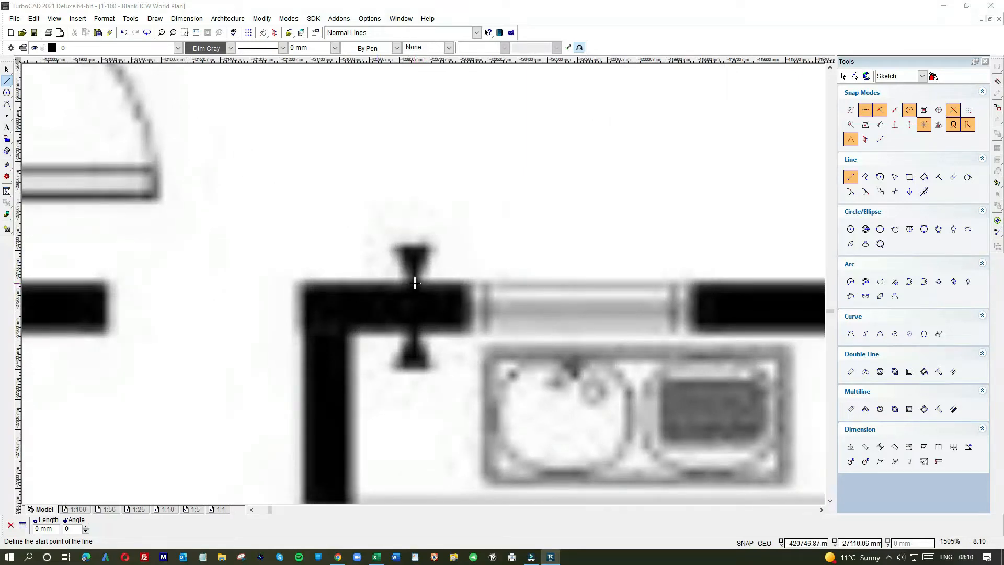
{"action": "scroll", "coordinate": [423, 284], "scroll_direction": "down", "scroll_amount": 3}
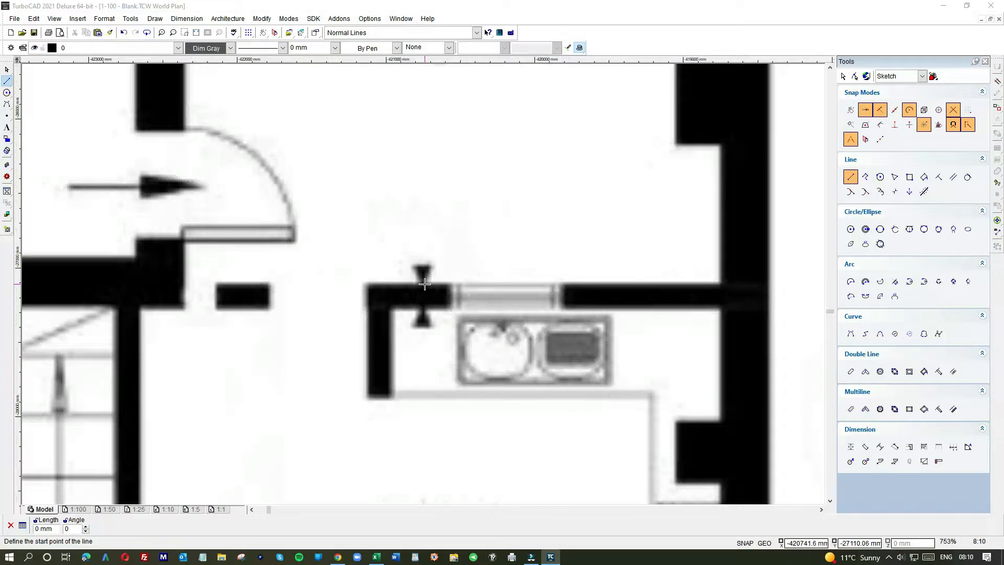
{"action": "scroll", "coordinate": [426, 284], "scroll_direction": "up", "scroll_amount": 3}
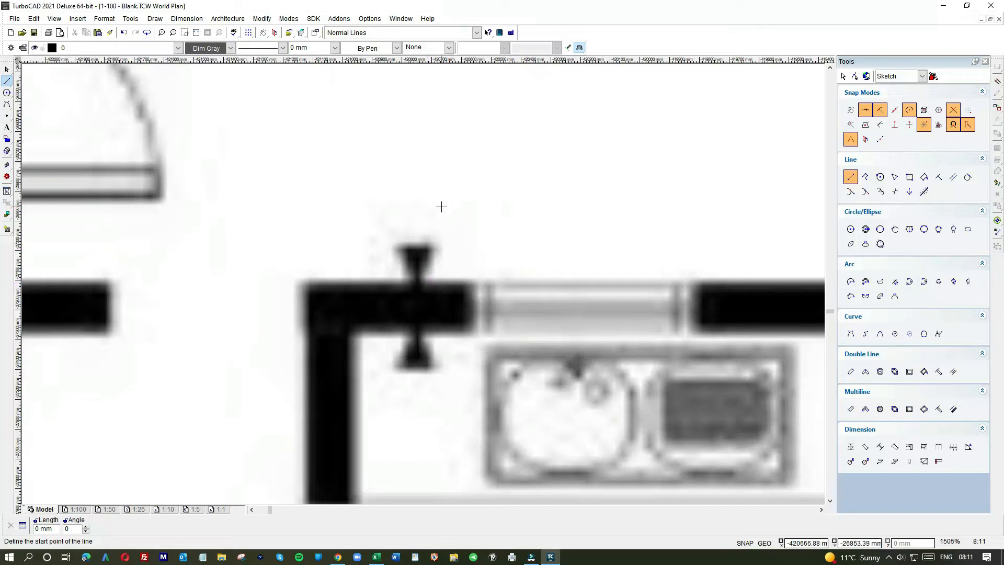
{"action": "left_click", "coordinate": [438, 285]}
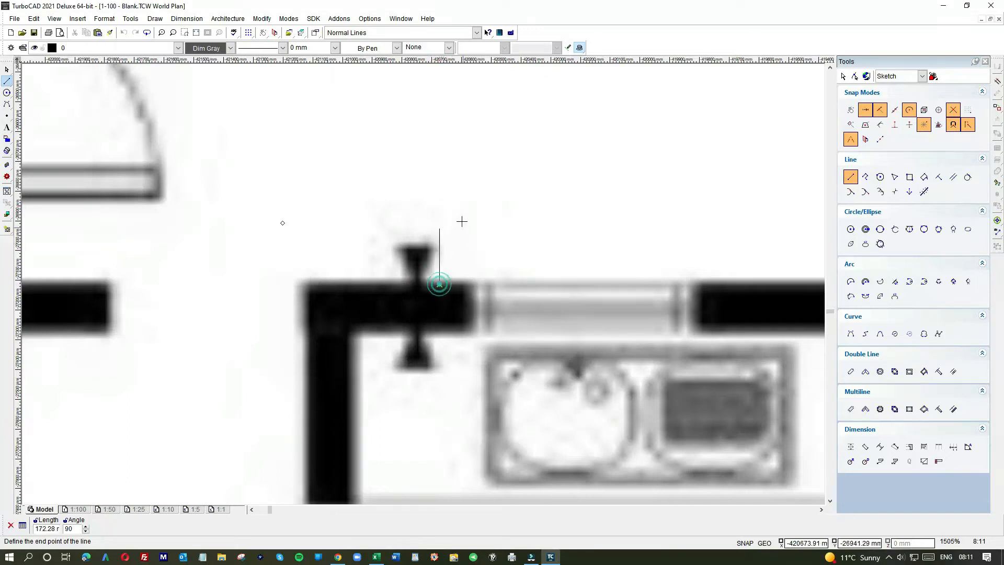
{"action": "scroll", "coordinate": [422, 282], "scroll_direction": "down", "scroll_amount": 3}
{"action": "scroll", "coordinate": [422, 282], "scroll_direction": "down", "scroll_amount": 6}
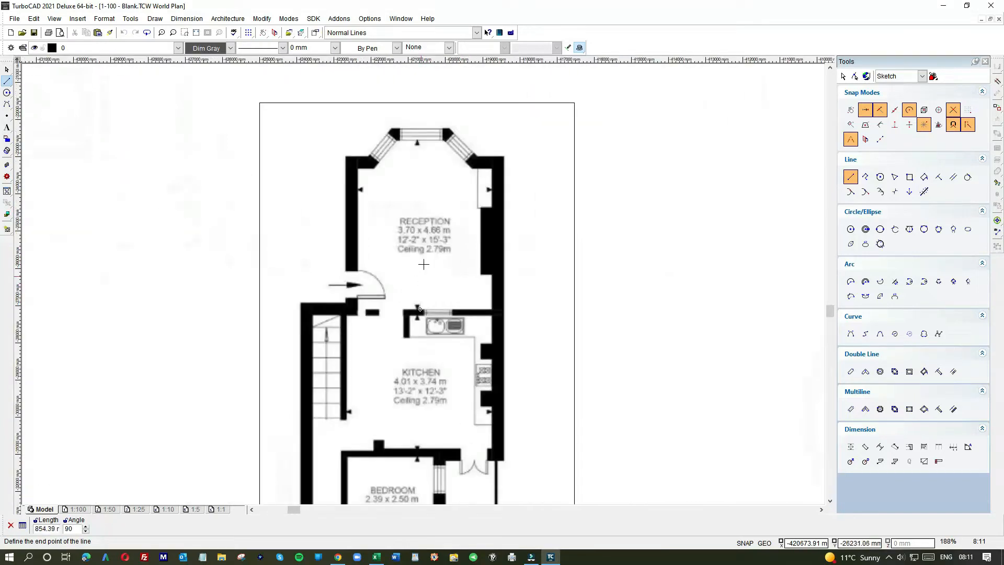
{"action": "scroll", "coordinate": [423, 284], "scroll_direction": "up", "scroll_amount": 9}
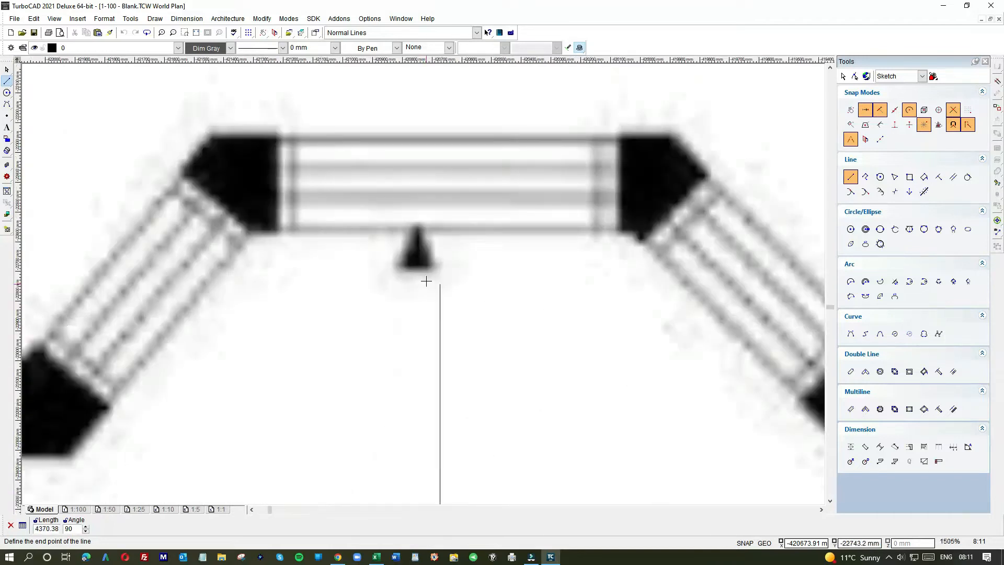
{"action": "left_click", "coordinate": [432, 225]}
- Select the new vertical line and compare its Y size with the 4.66 m length on the reception label
{"action": "left_click", "coordinate": [7, 70]}
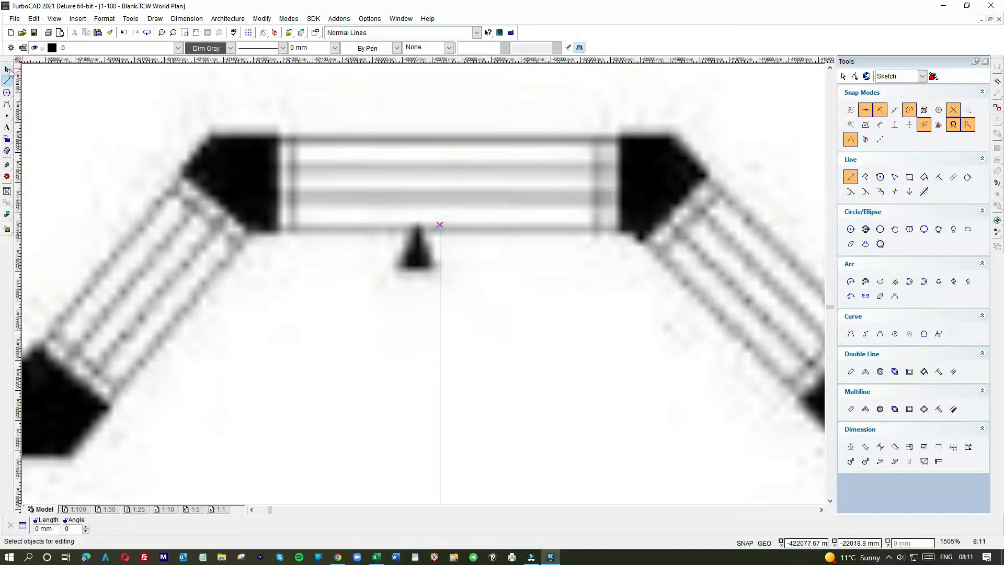
{"action": "left_click", "coordinate": [440, 334]}
{"action": "left_click", "coordinate": [460, 348]}
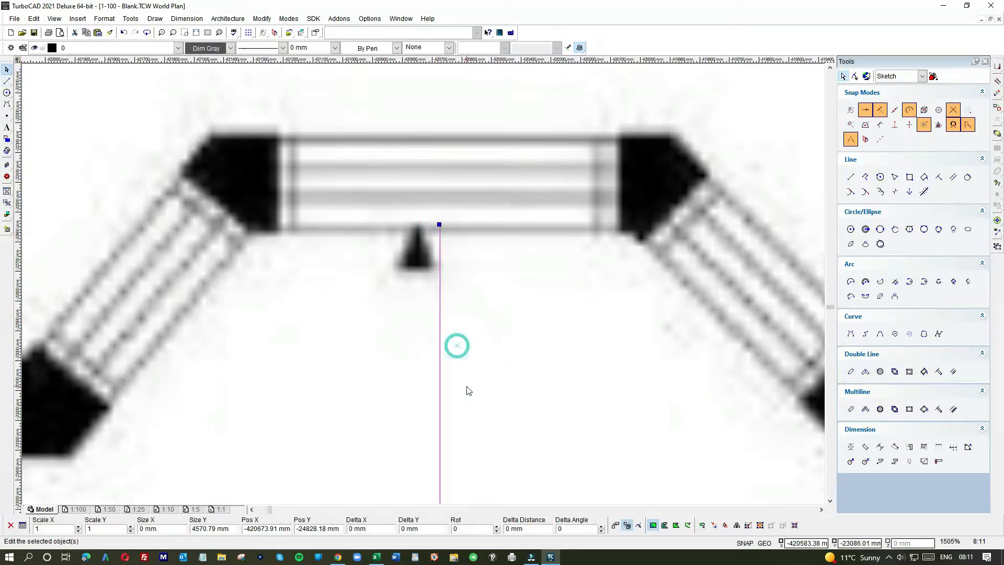
{"action": "scroll", "coordinate": [420, 347], "scroll_direction": "down", "scroll_amount": 8}
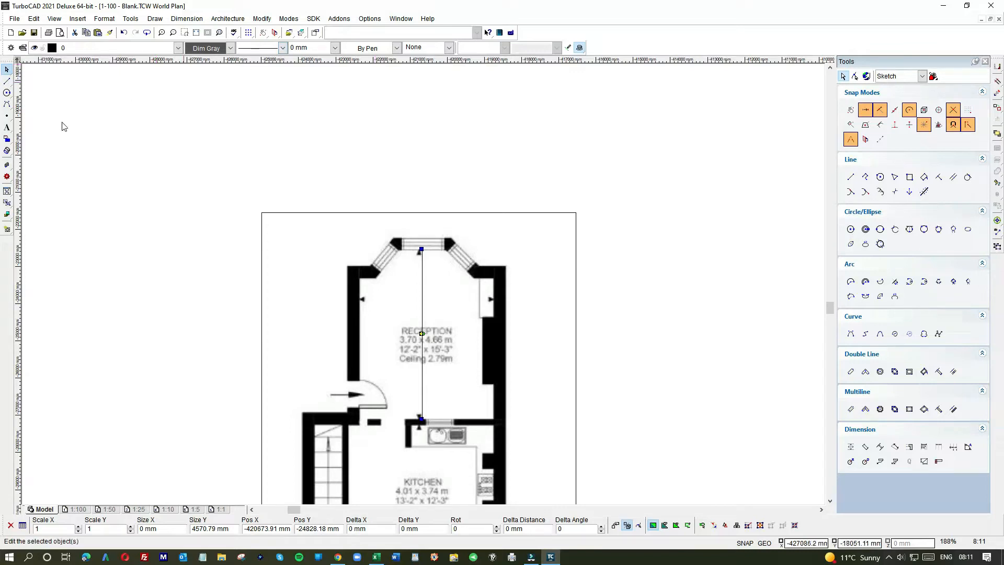
- Draw a horizontal line about 3627 mm long across the brixton reception between the two side walls' inner faces at the dimension arrows
{"action": "left_click", "coordinate": [7, 83]}
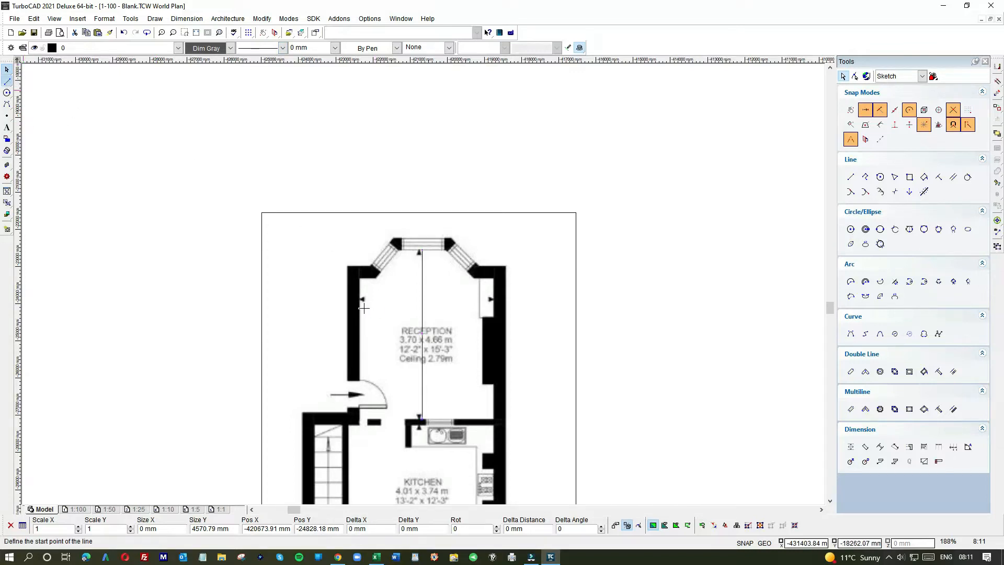
{"action": "scroll", "coordinate": [421, 282], "scroll_direction": "up", "scroll_amount": 8}
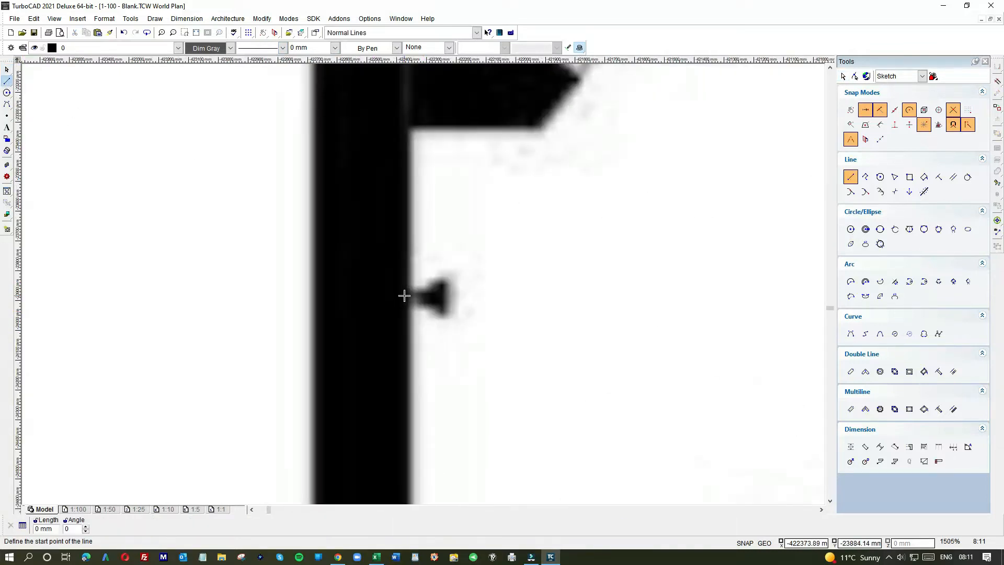
{"action": "left_click", "coordinate": [405, 292]}
{"action": "scroll", "coordinate": [471, 303], "scroll_direction": "down", "scroll_amount": 3}
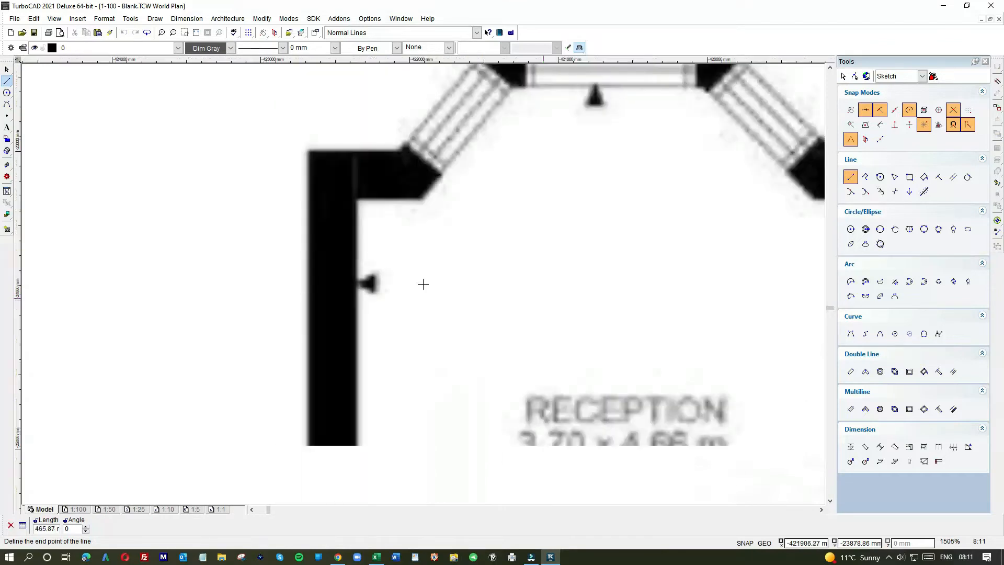
{"action": "scroll", "coordinate": [590, 286], "scroll_direction": "down", "scroll_amount": 4}
{"action": "scroll", "coordinate": [493, 283], "scroll_direction": "up", "scroll_amount": 4}
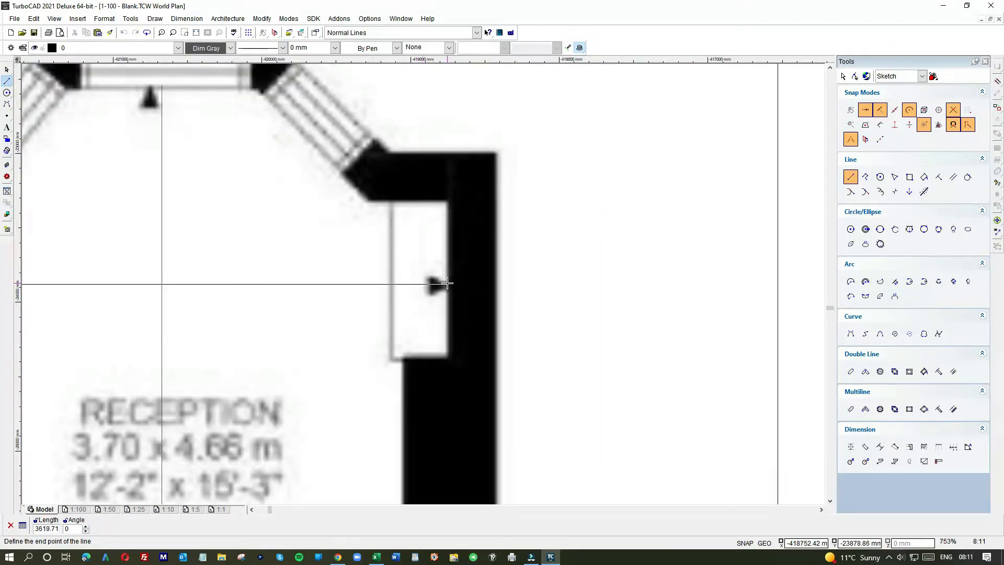
{"action": "left_click", "coordinate": [448, 283]}
- Select the new horizontal line and compare its X size with the 3.70 m width on the reception label
{"action": "left_click", "coordinate": [7, 69]}
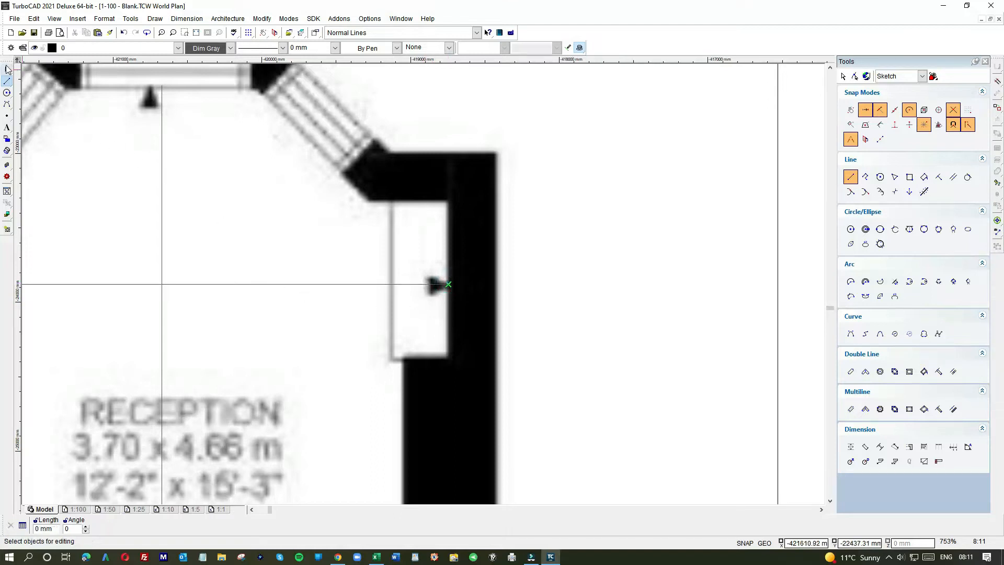
{"action": "left_click", "coordinate": [240, 284]}
{"action": "left_click", "coordinate": [267, 303]}
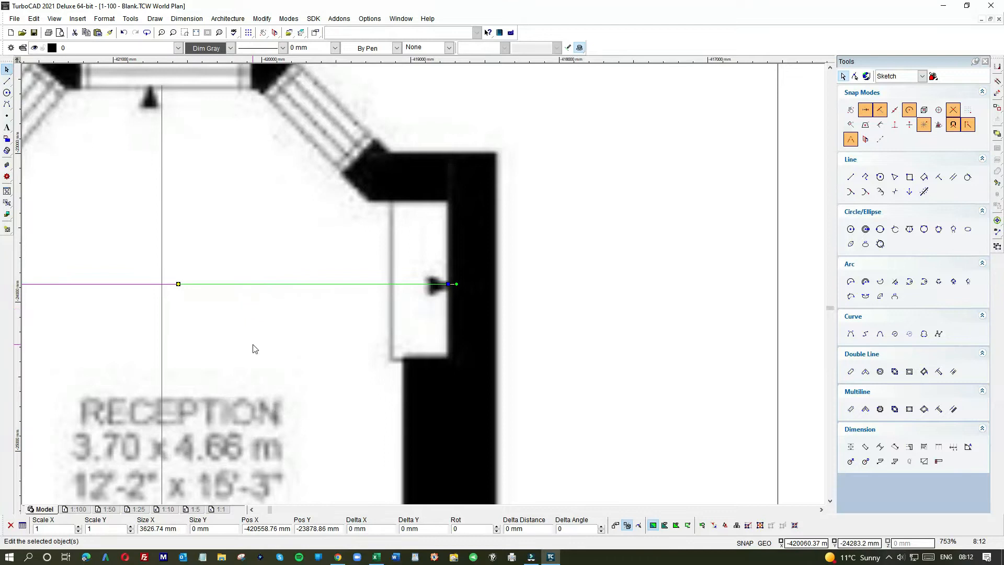
{"action": "scroll", "coordinate": [236, 371], "scroll_direction": "down", "scroll_amount": 1}
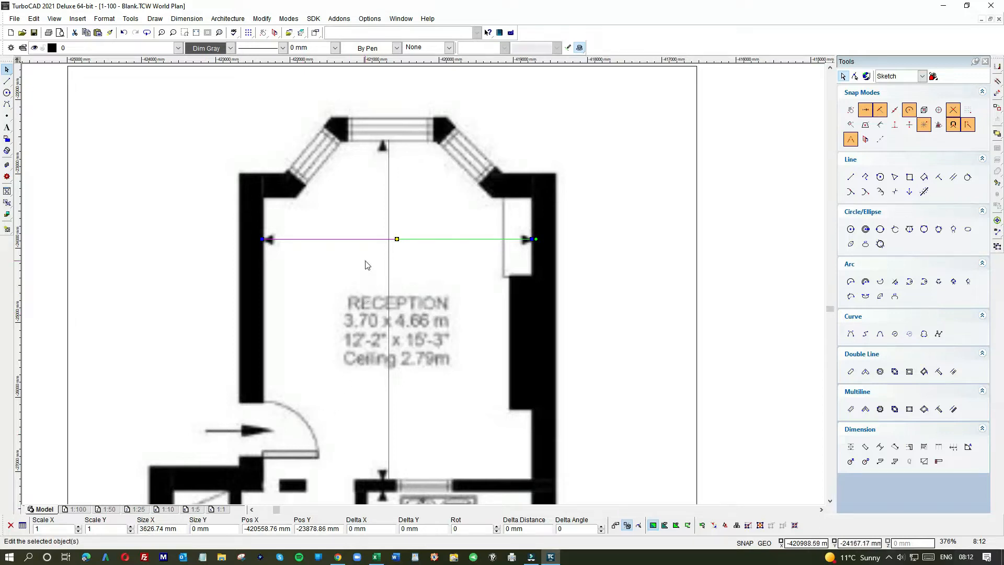
- Delete the horizontal and vertical measuring lines from the brixton reception
{"action": "left_click", "coordinate": [6, 81]}
{"action": "left_click", "coordinate": [7, 69]}
{"action": "right_click", "coordinate": [411, 247]}
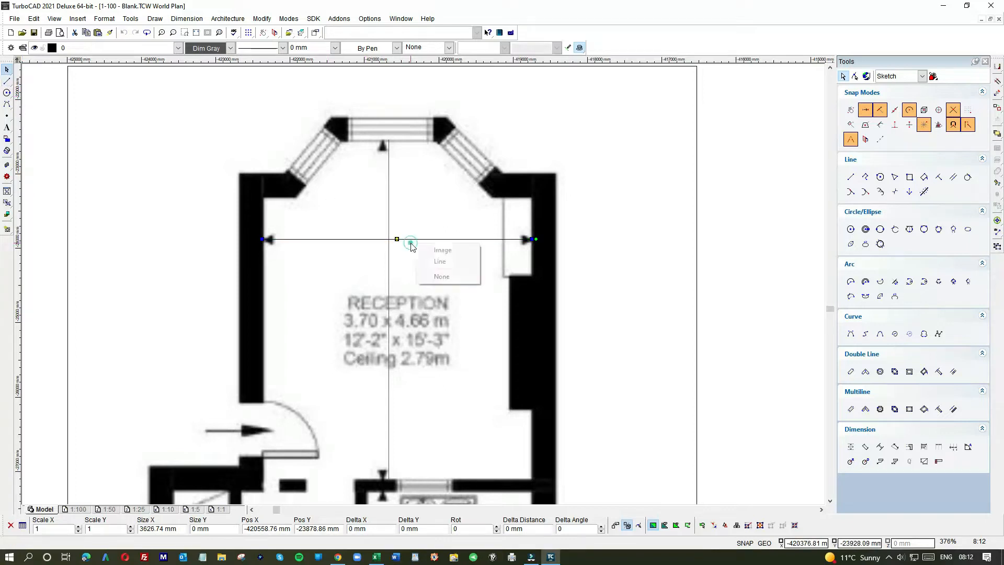
{"action": "left_click", "coordinate": [428, 261]}
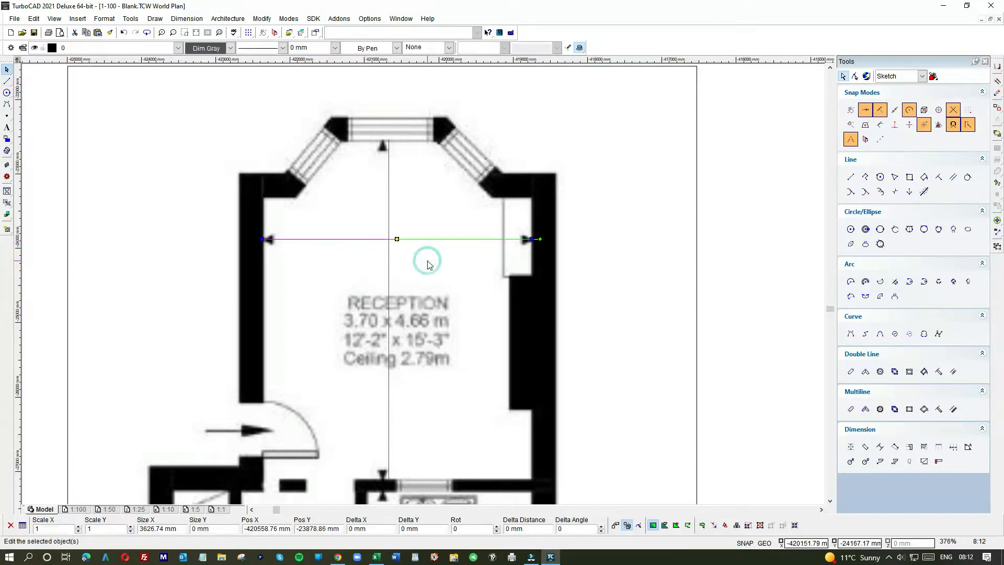
{"action": "key", "text": "Escape"}
{"action": "left_click", "coordinate": [389, 245]}
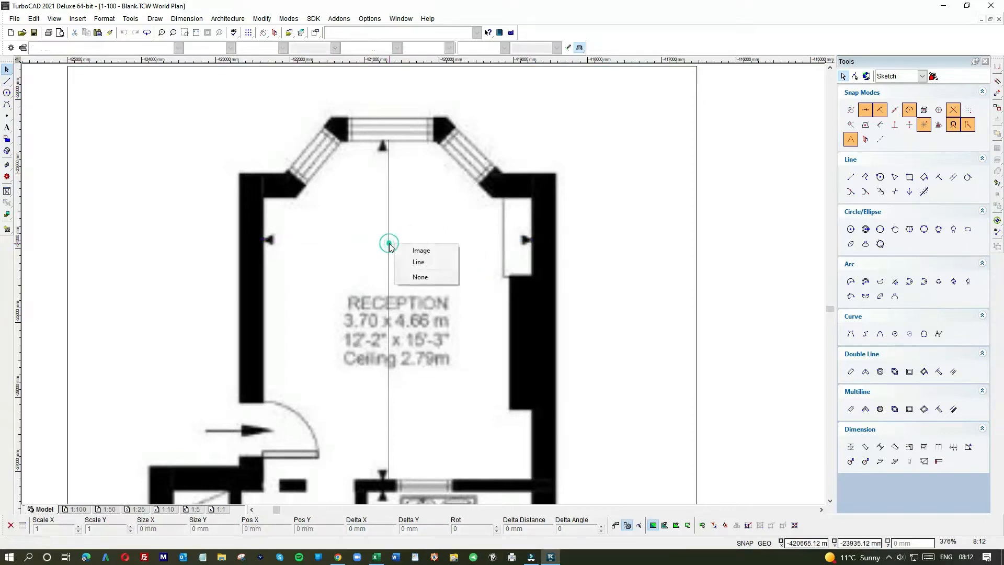
{"action": "left_click", "coordinate": [418, 262]}
{"action": "key", "text": "Delete"}
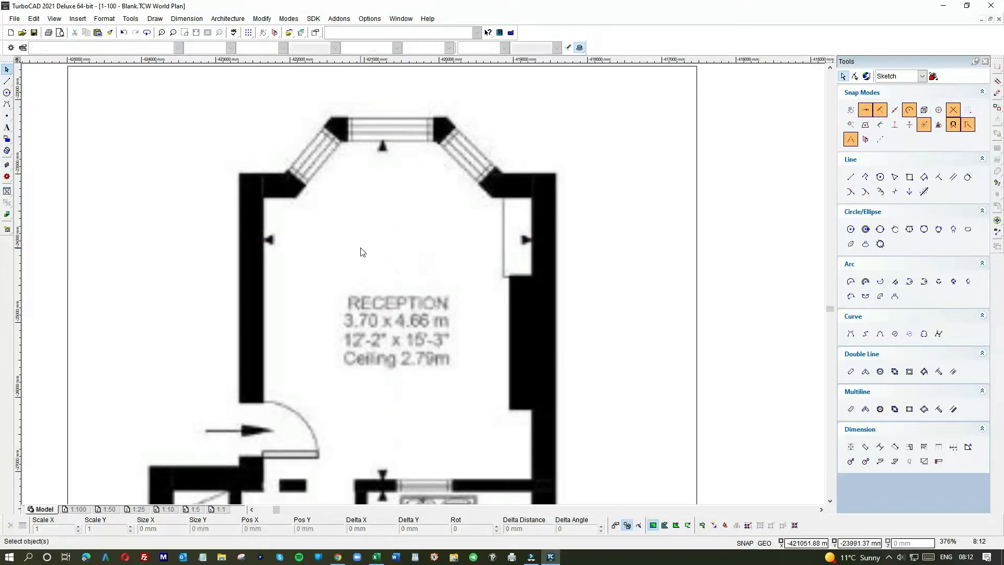
- Draw a vertical line about 4574 mm long in the reception, from the kitchen wall up to the bay window's inner edge
{"action": "left_click", "coordinate": [8, 82]}
{"action": "scroll", "coordinate": [383, 479], "scroll_direction": "up", "scroll_amount": 5}
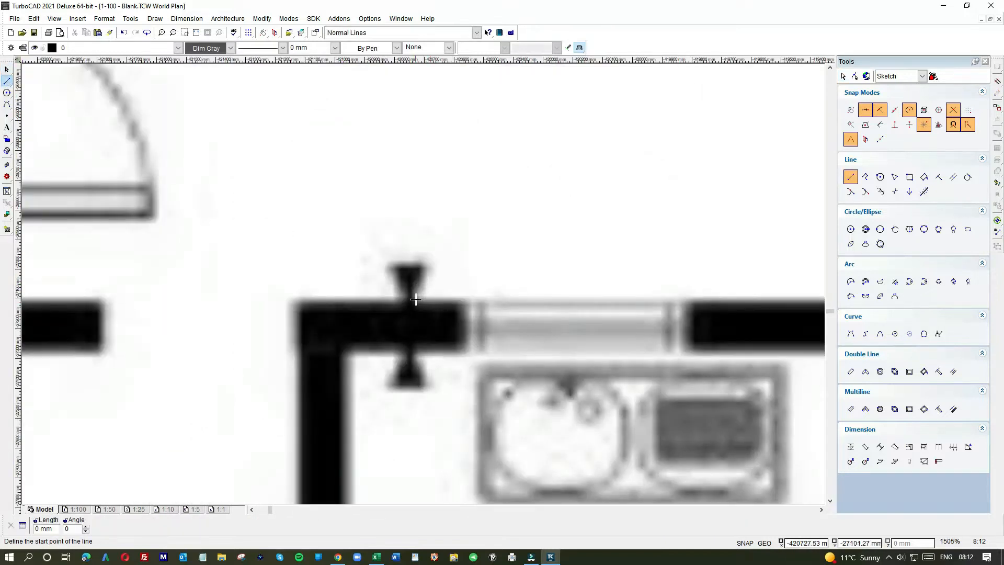
{"action": "left_click", "coordinate": [417, 302]}
{"action": "scroll", "coordinate": [417, 224], "scroll_direction": "down", "scroll_amount": 5}
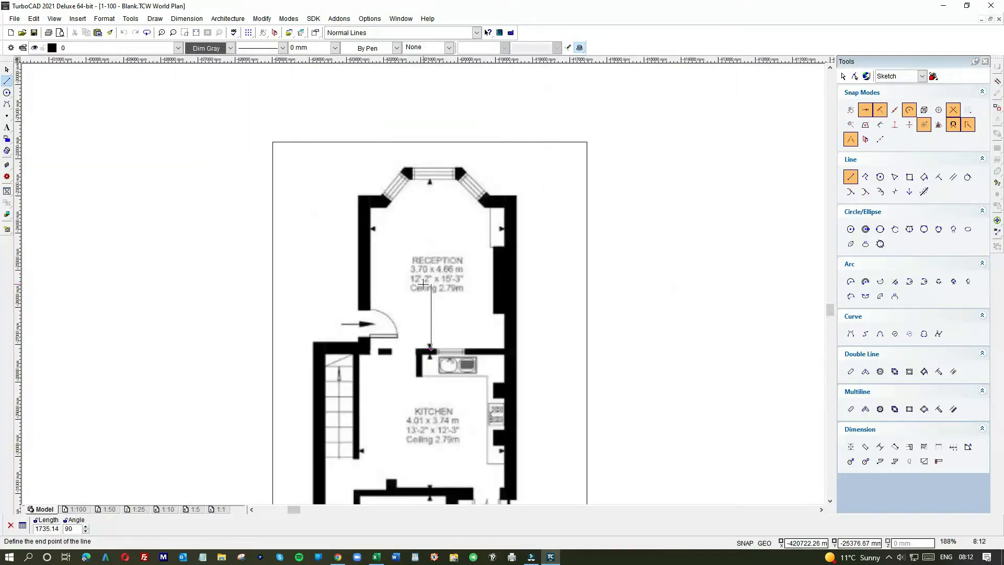
{"action": "scroll", "coordinate": [433, 194], "scroll_direction": "up", "scroll_amount": 5}
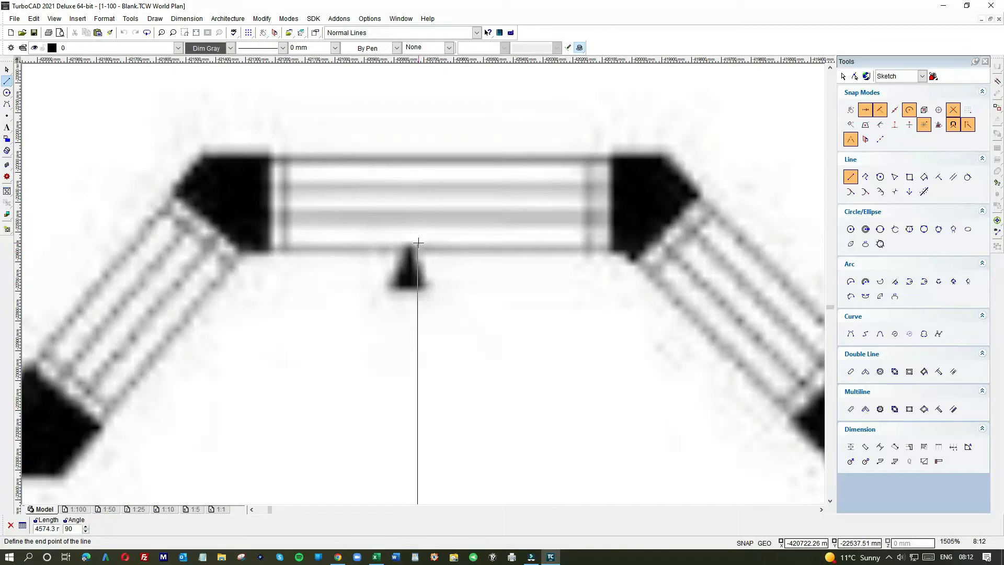
{"action": "left_click", "coordinate": [417, 243]}
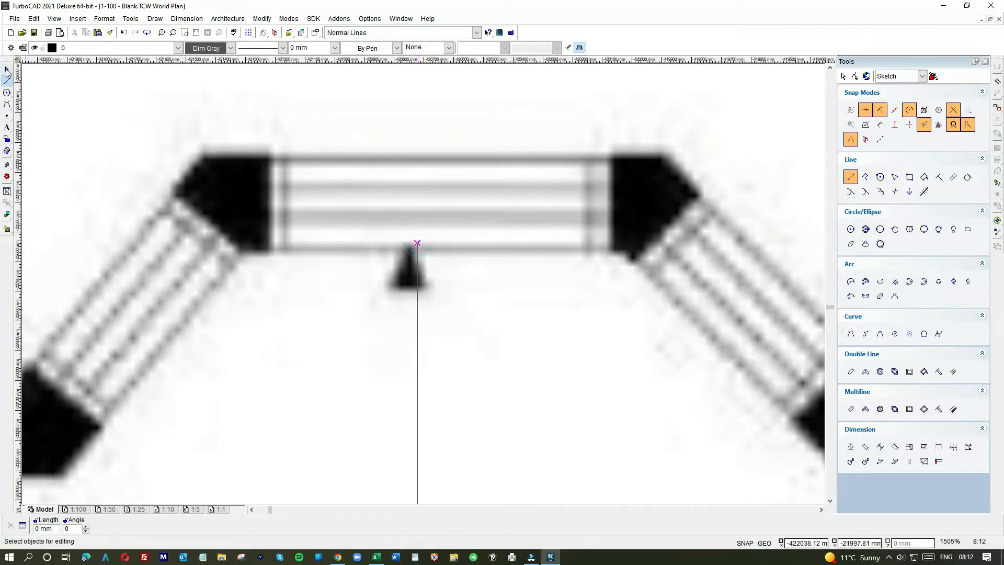
{"action": "key", "text": "Escape"}
- Select the vertical line, enter 4666 as its Y size to read the required scale factor, and deselect it without applying the size
{"action": "scroll", "coordinate": [351, 136], "scroll_direction": "down", "scroll_amount": 3}
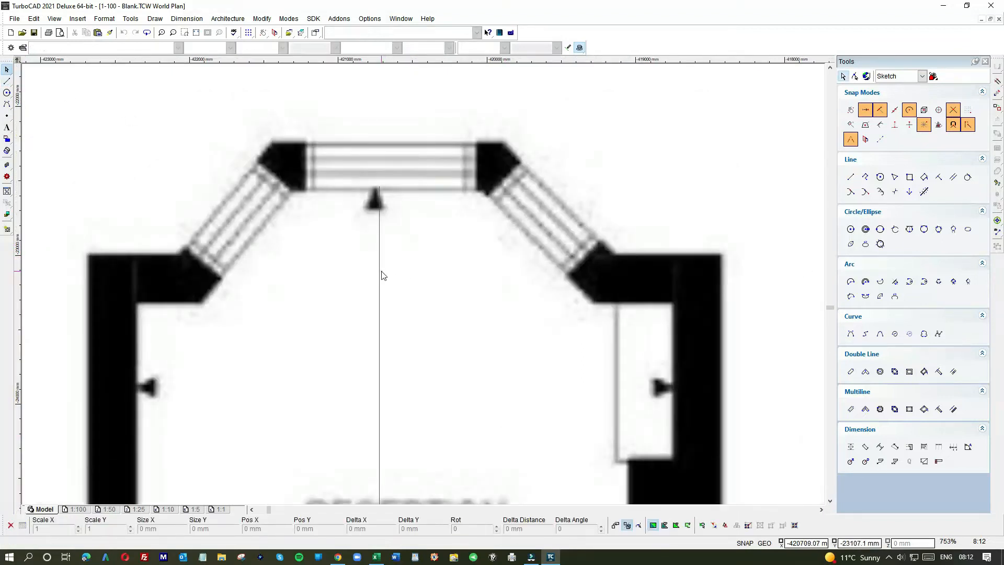
{"action": "left_click", "coordinate": [381, 271]}
{"action": "left_click", "coordinate": [403, 290]}
{"action": "scroll", "coordinate": [418, 289], "scroll_direction": "down", "scroll_amount": 3}
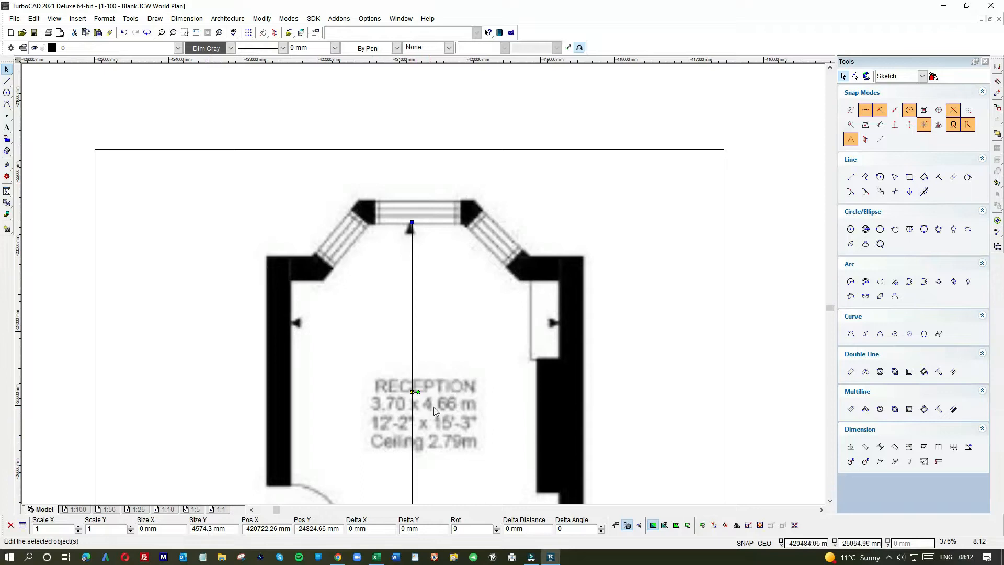
{"action": "left_click", "coordinate": [232, 529]}
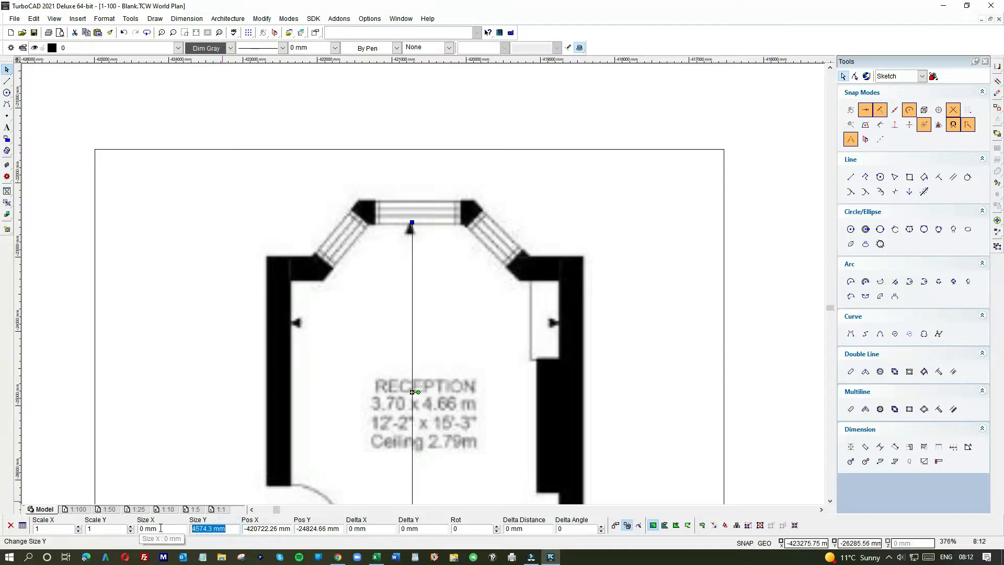
{"action": "type", "text": "4666"}
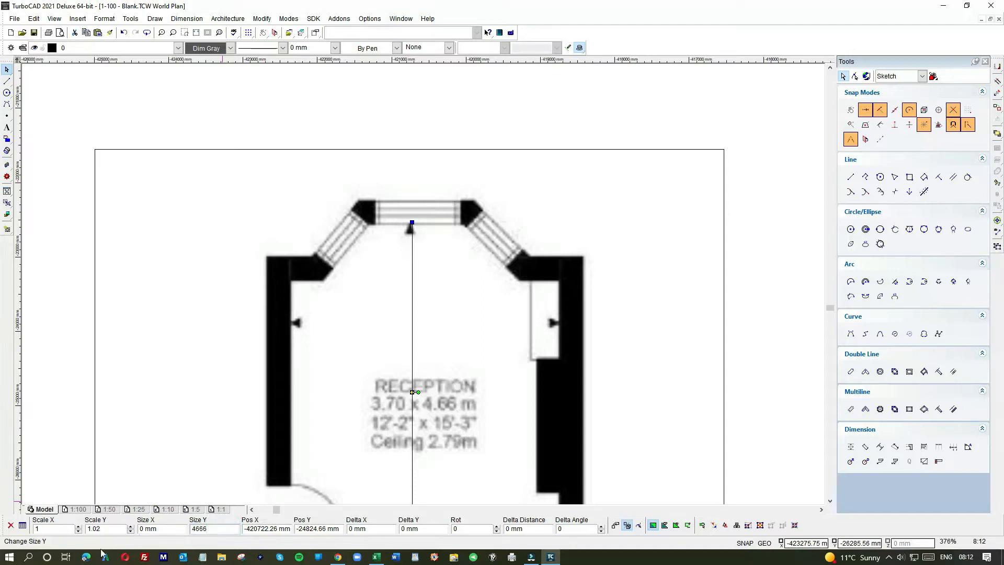
{"action": "double_click", "coordinate": [103, 528]}
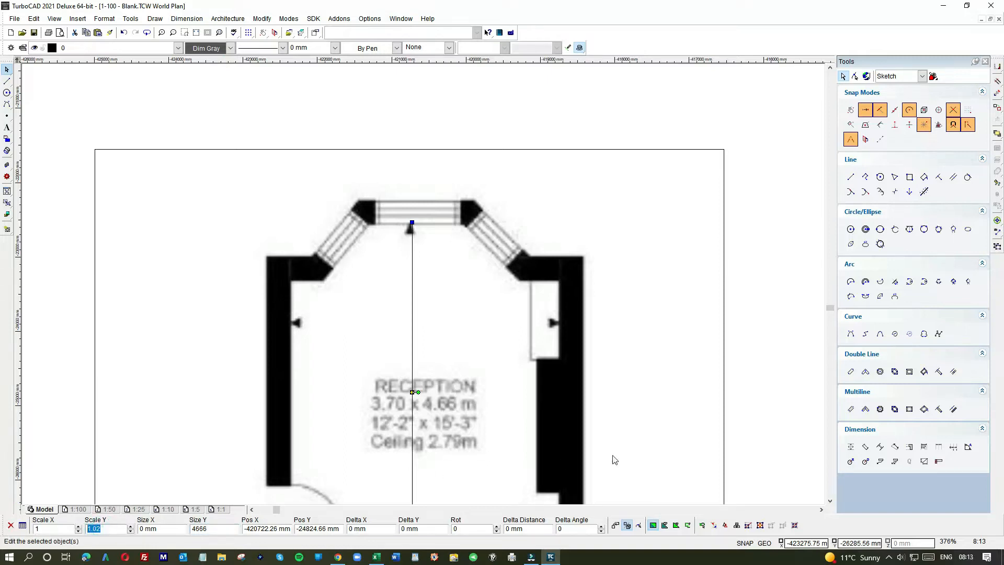
{"action": "left_click", "coordinate": [778, 400]}
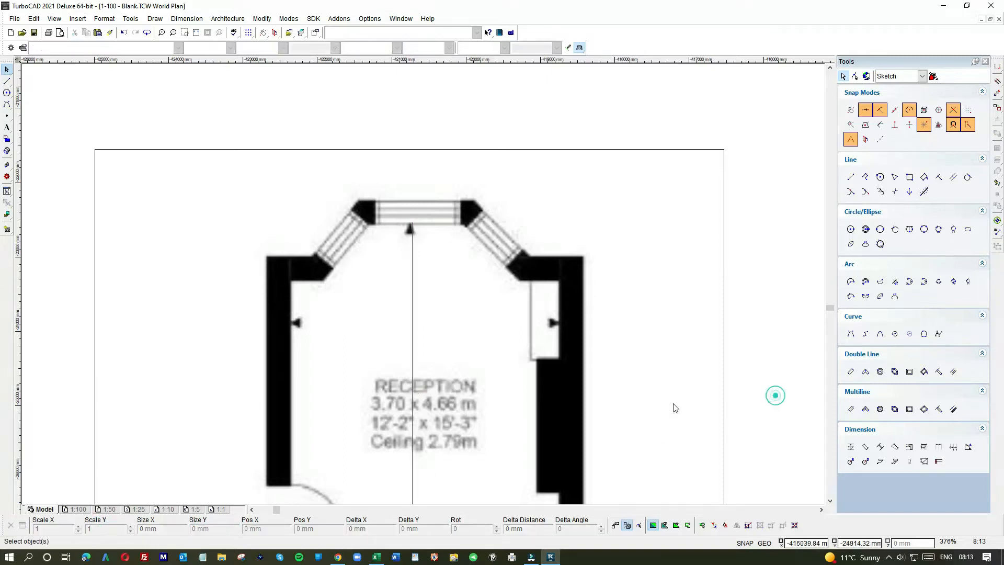
- Scale the brixton floor plan image by 1.02 in both X and Y, then deselect it
{"action": "left_click", "coordinate": [693, 342]}
{"action": "left_click", "coordinate": [44, 529]}
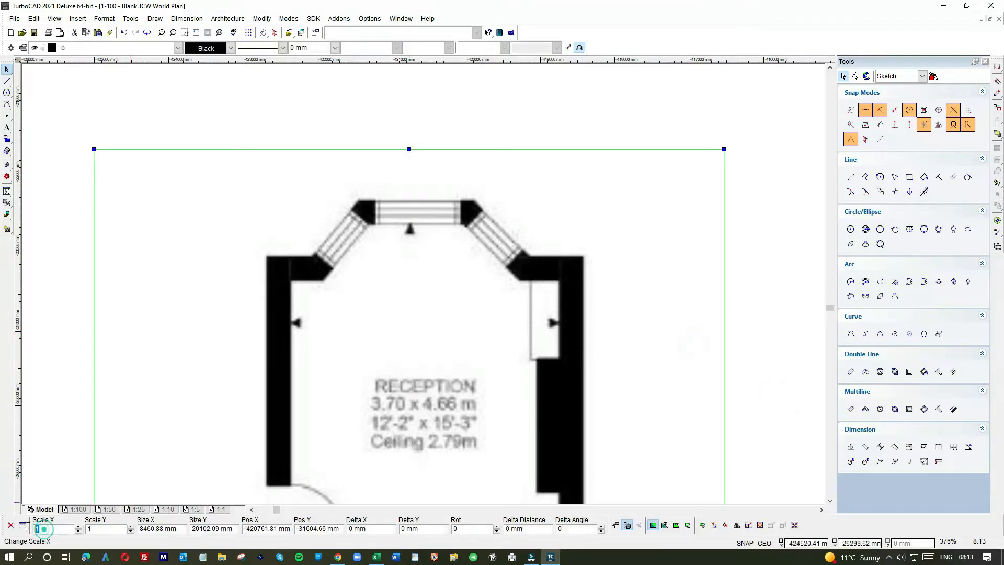
{"action": "type", "text": "1.02"}
{"action": "left_click", "coordinate": [104, 528]}
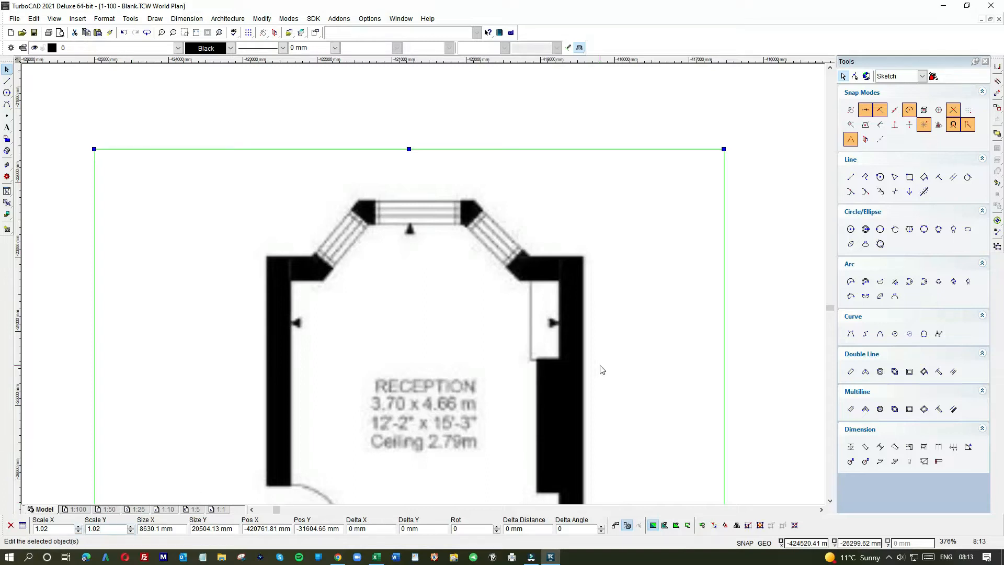
{"action": "type", "text": "1.02"}
{"action": "key", "text": "Return"}
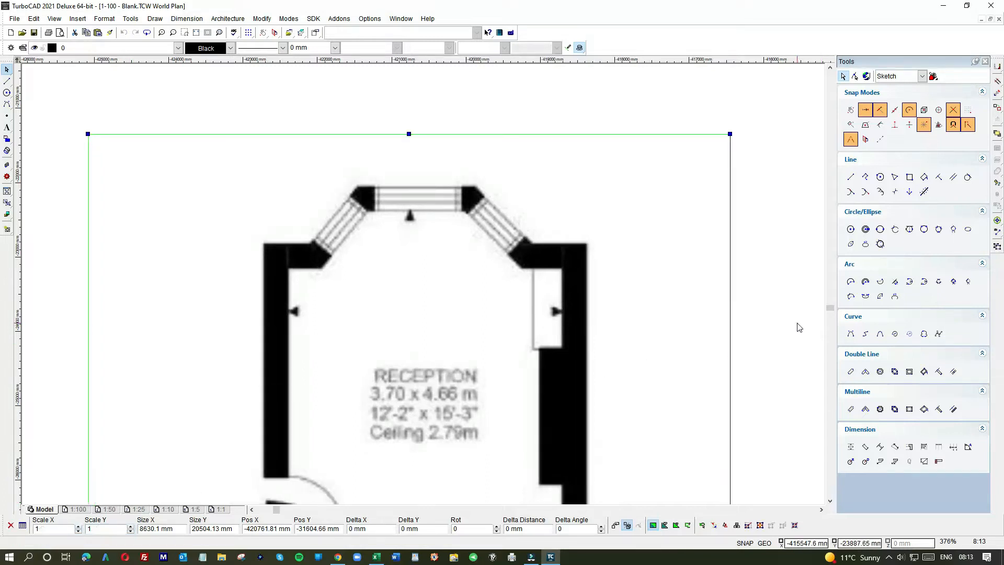
{"action": "left_click", "coordinate": [795, 325]}
- Delete the old vertical measuring line from the rescaled reception
{"action": "left_click", "coordinate": [413, 305]}
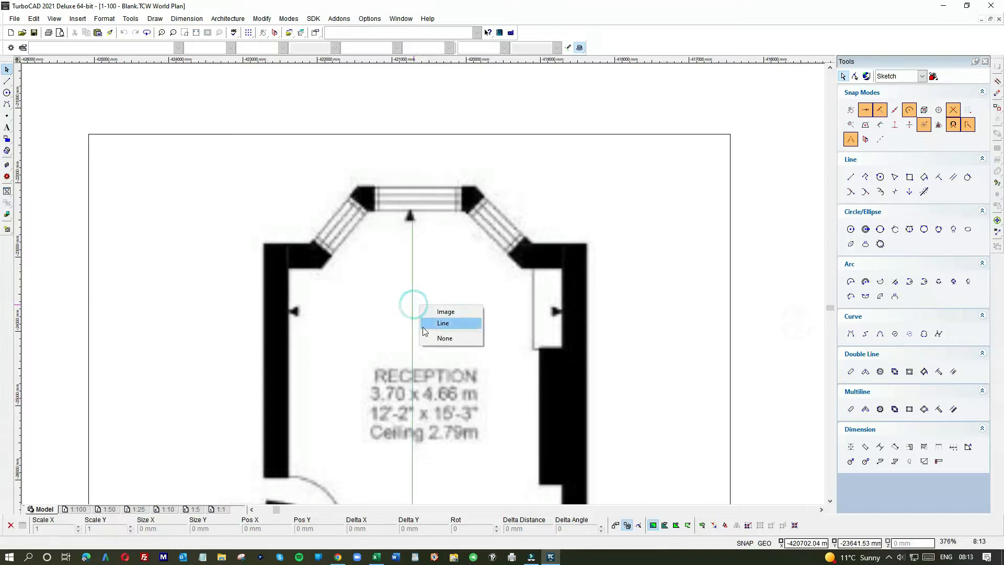
{"action": "left_click", "coordinate": [425, 323]}
{"action": "key", "text": "Delete"}
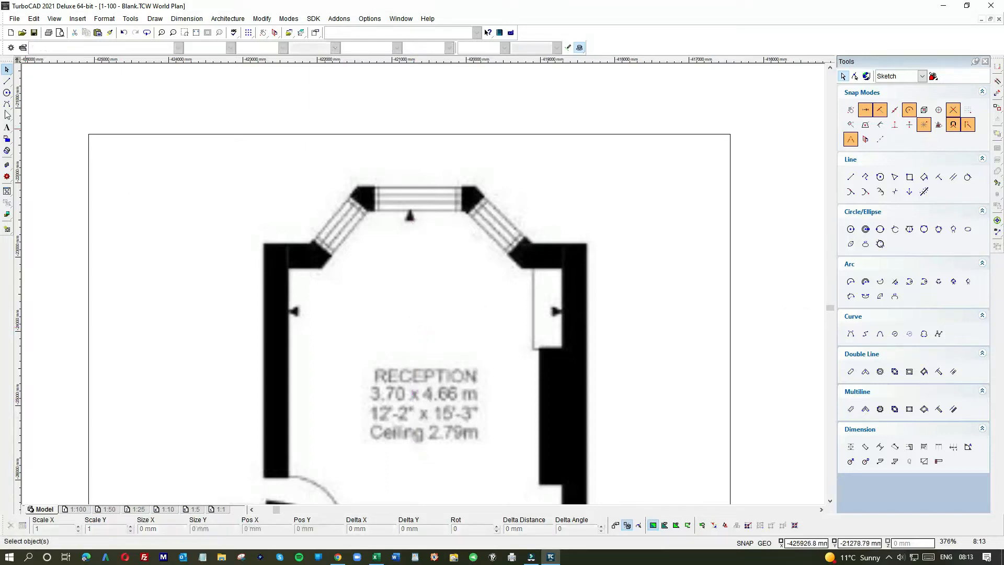
- Draw a vertical check line about 4652 mm long in the rescaled reception, from the kitchen wall to the bay window's inner edge
{"action": "left_click", "coordinate": [7, 82]}
{"action": "scroll", "coordinate": [372, 362], "scroll_direction": "down", "scroll_amount": 2}
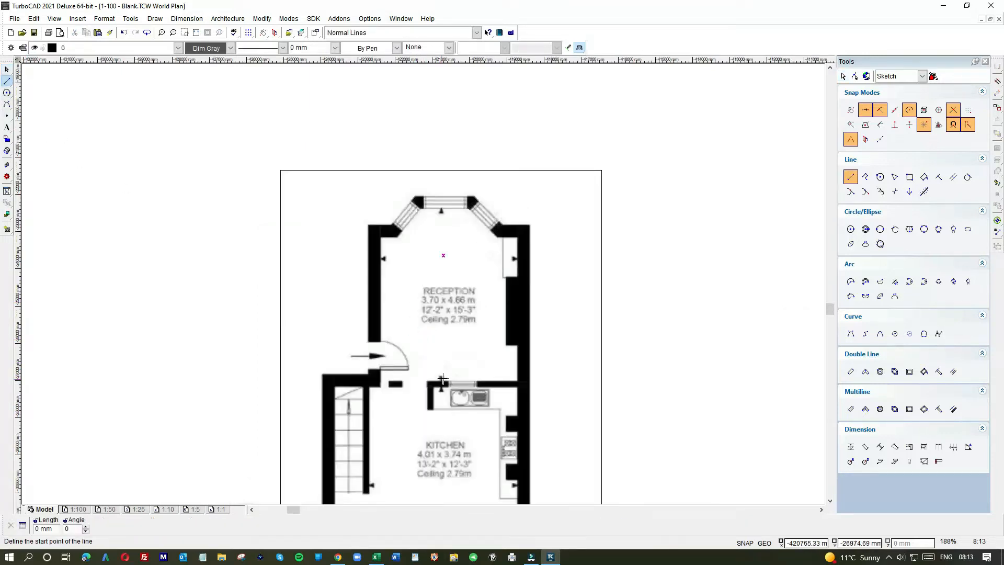
{"action": "scroll", "coordinate": [422, 284], "scroll_direction": "up", "scroll_amount": 4}
{"action": "scroll", "coordinate": [422, 284], "scroll_direction": "up", "scroll_amount": 2}
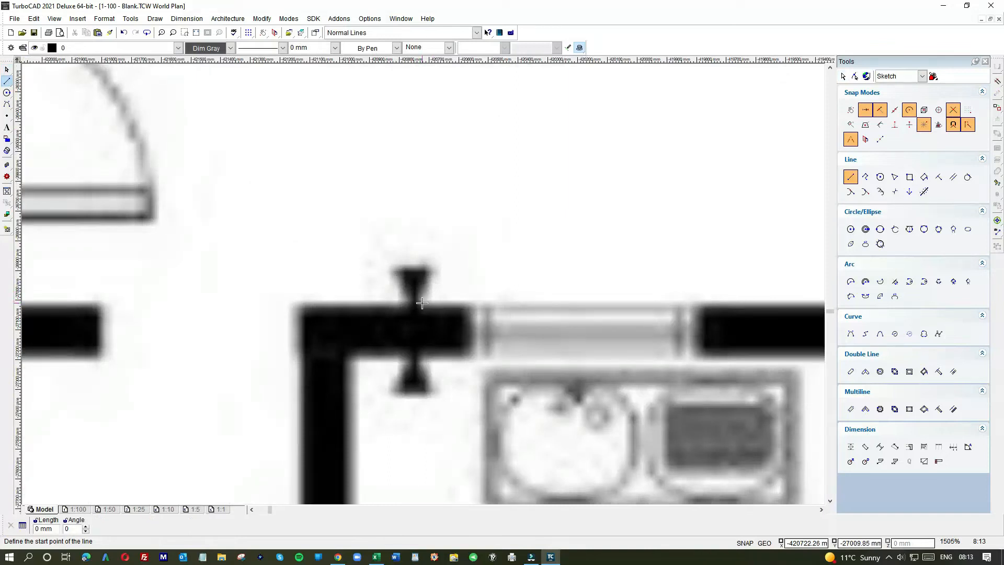
{"action": "left_click", "coordinate": [423, 305]}
{"action": "scroll", "coordinate": [419, 283], "scroll_direction": "down", "scroll_amount": 2}
{"action": "scroll", "coordinate": [415, 217], "scroll_direction": "down", "scroll_amount": 2}
{"action": "scroll", "coordinate": [400, 231], "scroll_direction": "down", "scroll_amount": 3}
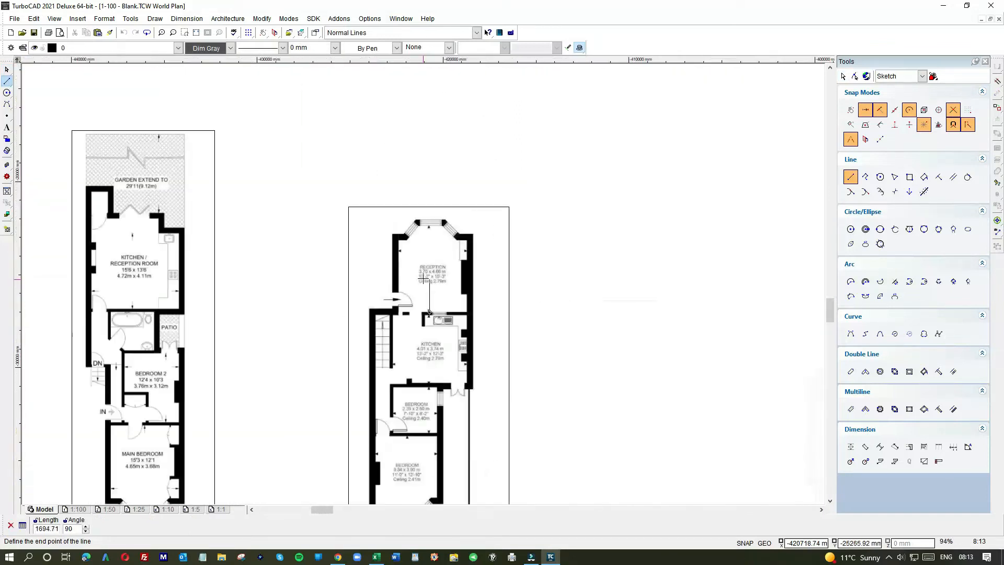
{"action": "scroll", "coordinate": [421, 282], "scroll_direction": "up", "scroll_amount": 5}
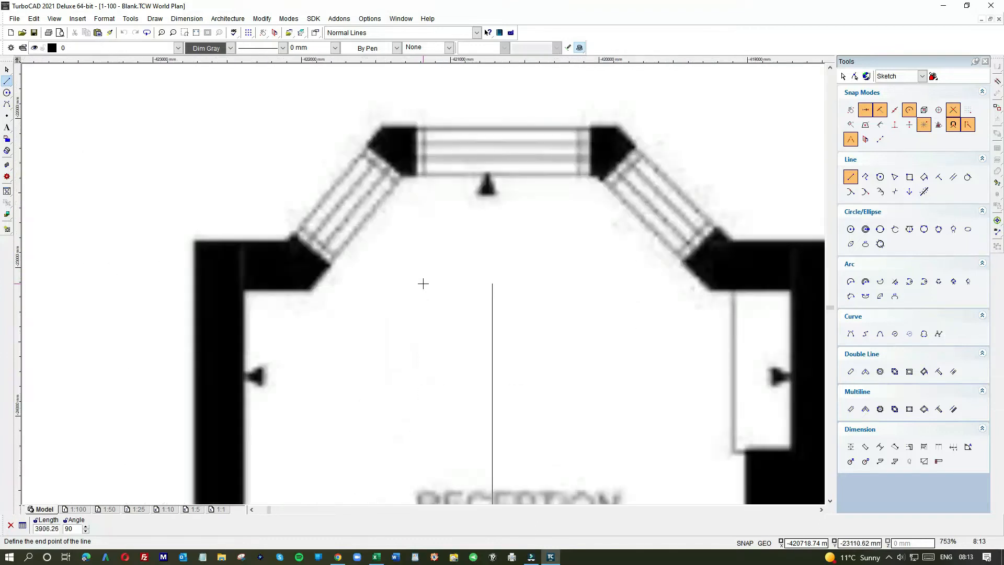
{"action": "left_click", "coordinate": [495, 172]}
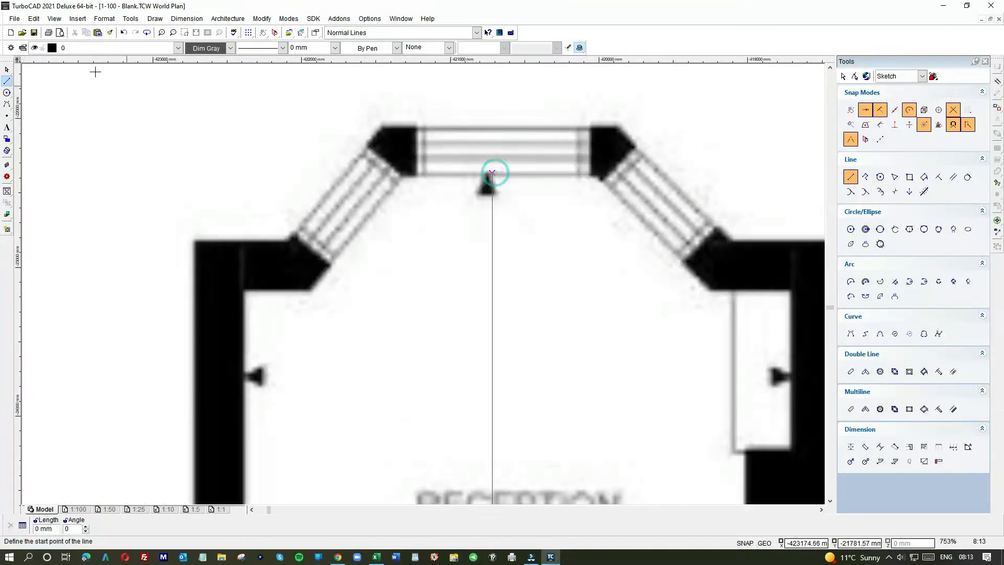
- Select the check line and compare its Y size with the 4.66 m length on the reception label
{"action": "left_click", "coordinate": [7, 70]}
{"action": "left_click", "coordinate": [492, 305]}
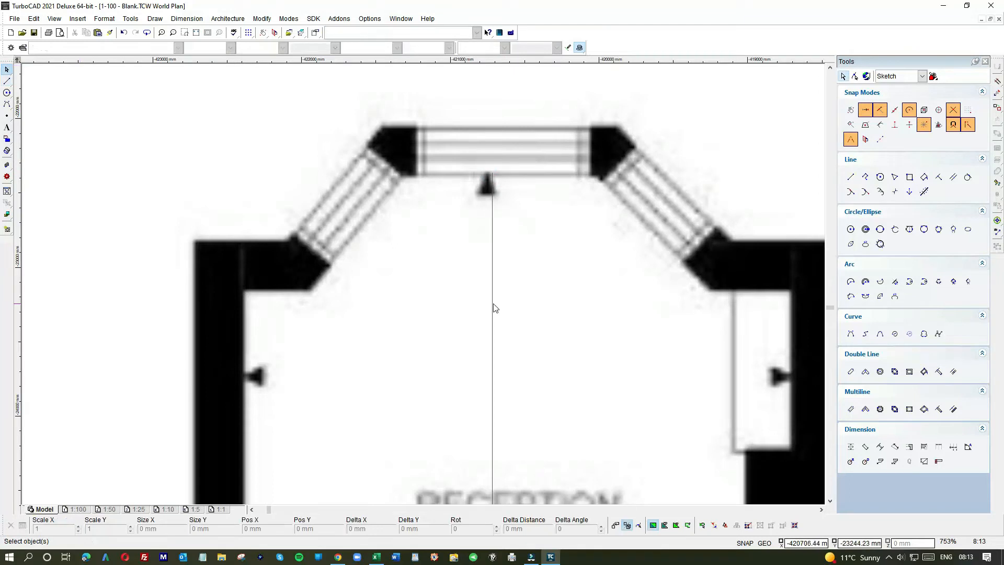
{"action": "left_click", "coordinate": [522, 322]}
{"action": "scroll", "coordinate": [424, 287], "scroll_direction": "down", "scroll_amount": 1}
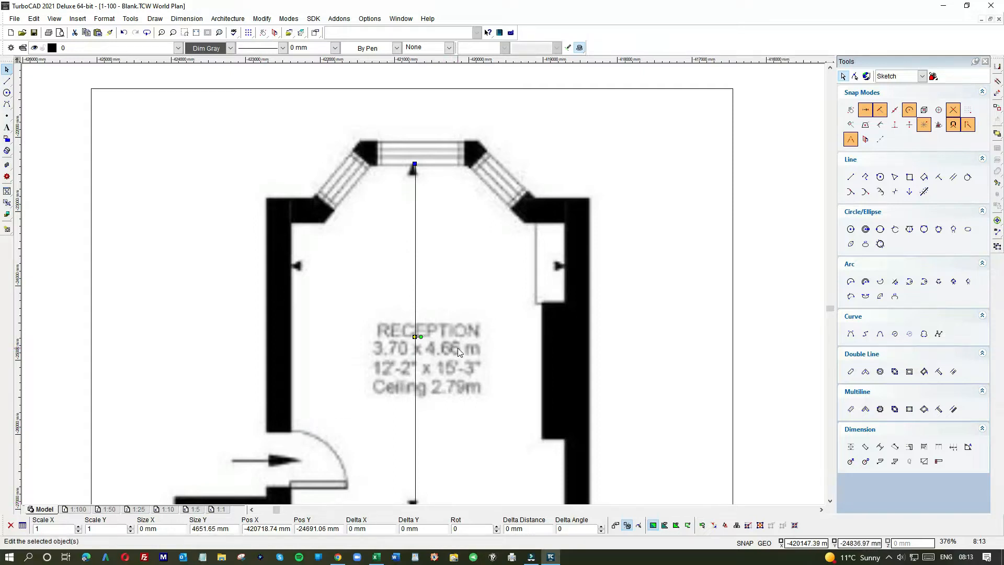
{"action": "scroll", "coordinate": [446, 372], "scroll_direction": "down", "scroll_amount": 1}
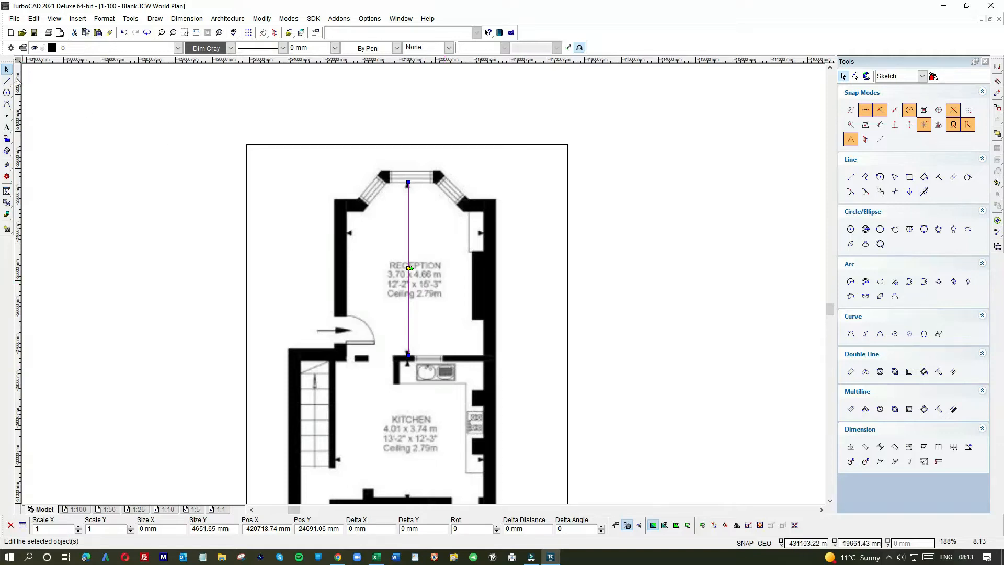
- Delete the vertical check line from the reception of the brixton plan
{"action": "left_click", "coordinate": [407, 211]}
{"action": "left_click", "coordinate": [631, 245]}
{"action": "left_click", "coordinate": [411, 208]}
{"action": "left_click", "coordinate": [416, 214]}
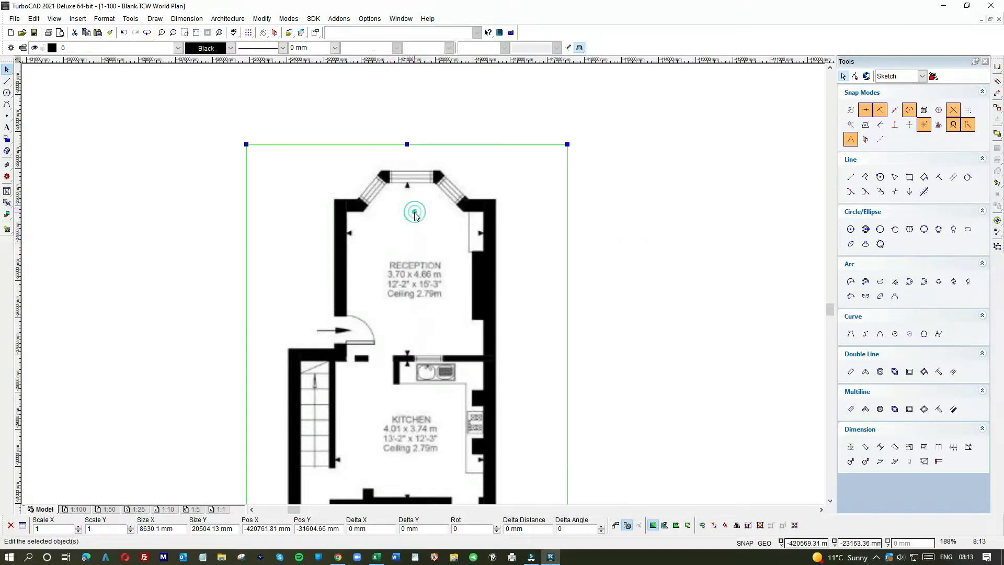
{"action": "left_click", "coordinate": [605, 226]}
{"action": "left_click", "coordinate": [415, 241]}
{"action": "left_click", "coordinate": [434, 258]}
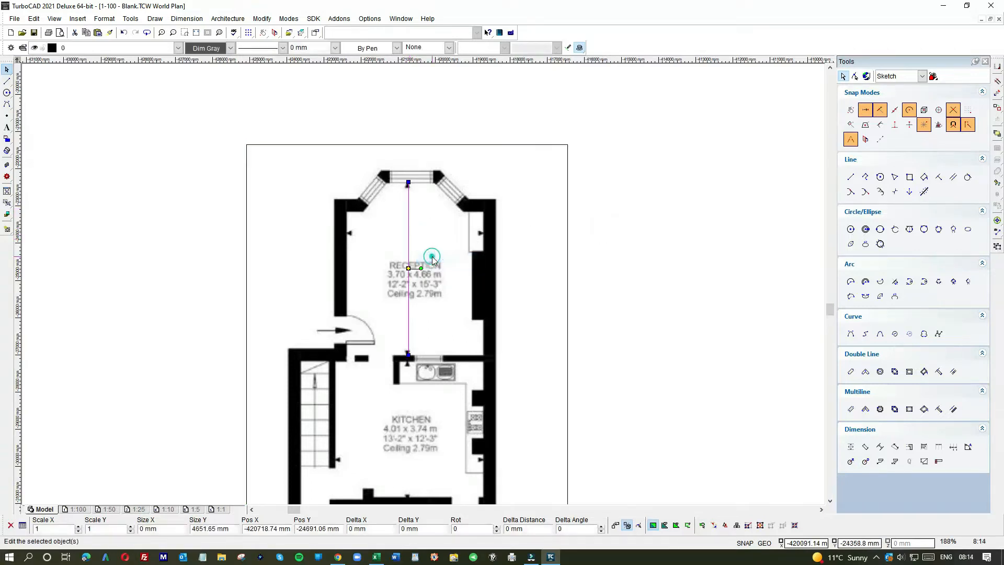
{"action": "key", "text": "Delete"}
- Delete the ground floor plan image beside the brixton plan
{"action": "scroll", "coordinate": [447, 264], "scroll_direction": "down", "scroll_amount": 2}
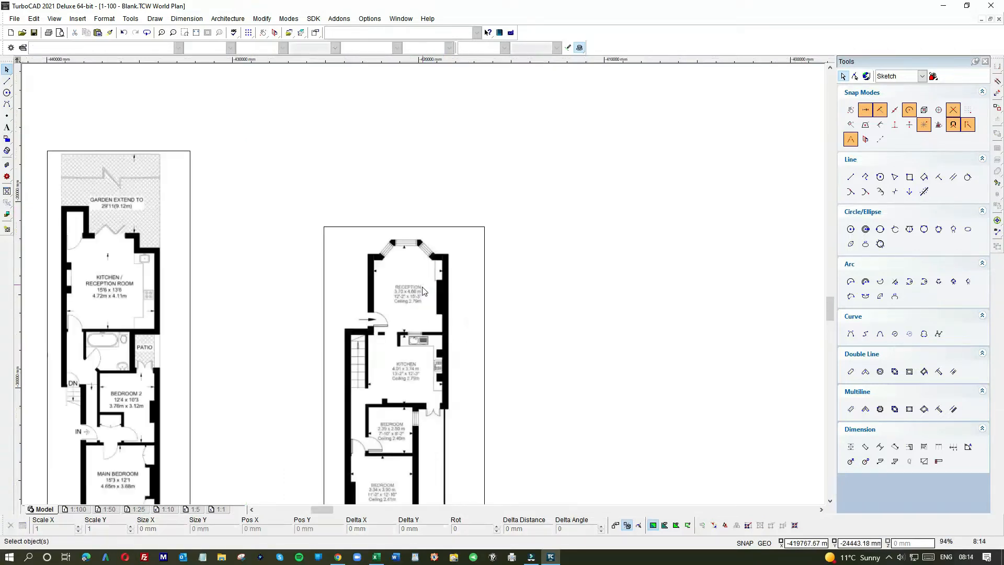
{"action": "scroll", "coordinate": [477, 318], "scroll_direction": "down", "scroll_amount": 2}
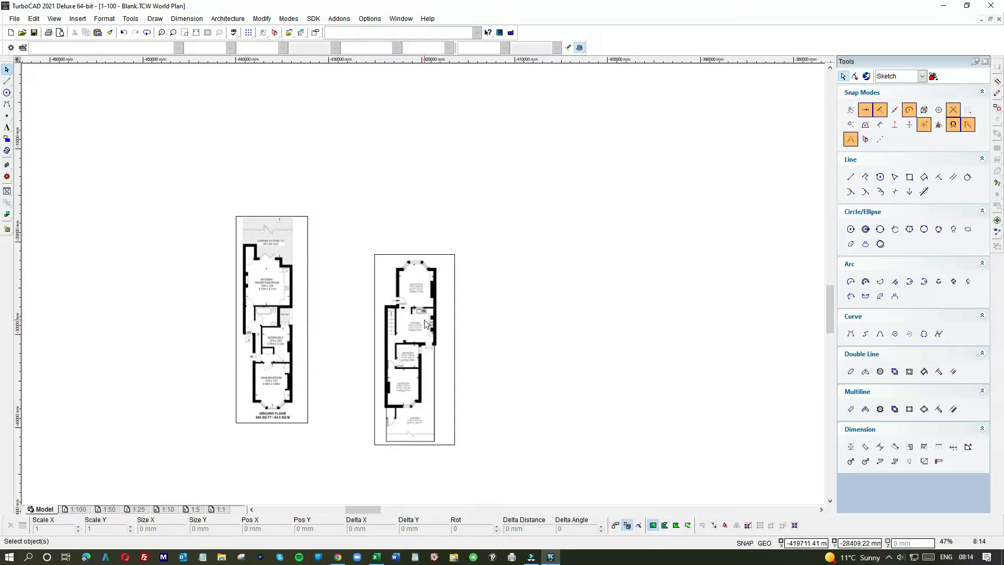
{"action": "left_click", "coordinate": [280, 302]}
{"action": "key", "text": "Delete"}
- Move the remaining floor plan image up and slightly to the right, then deselect it
{"action": "left_click", "coordinate": [421, 290]}
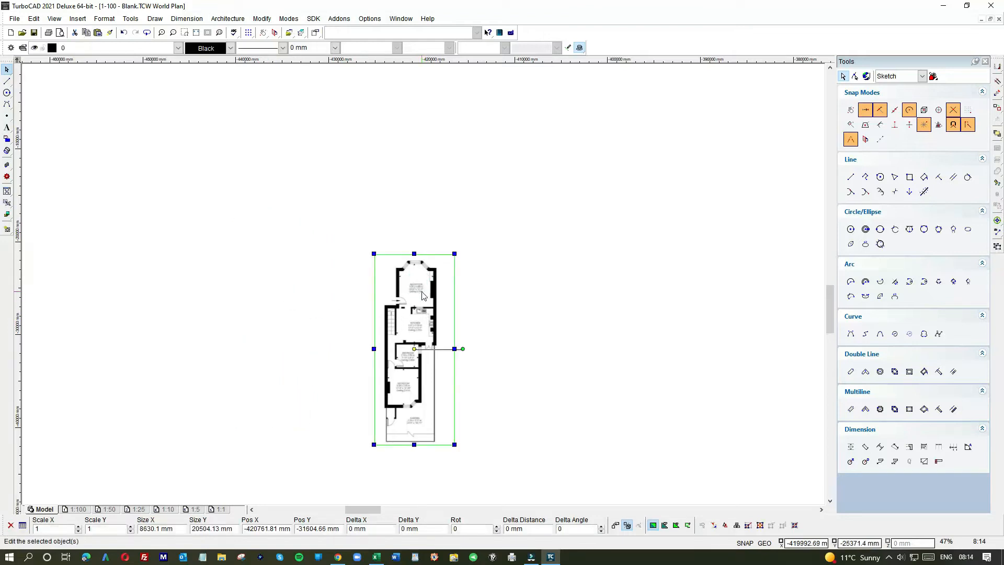
{"action": "left_click_drag", "start_coordinate": [443, 210], "coordinate": [448, 196]}
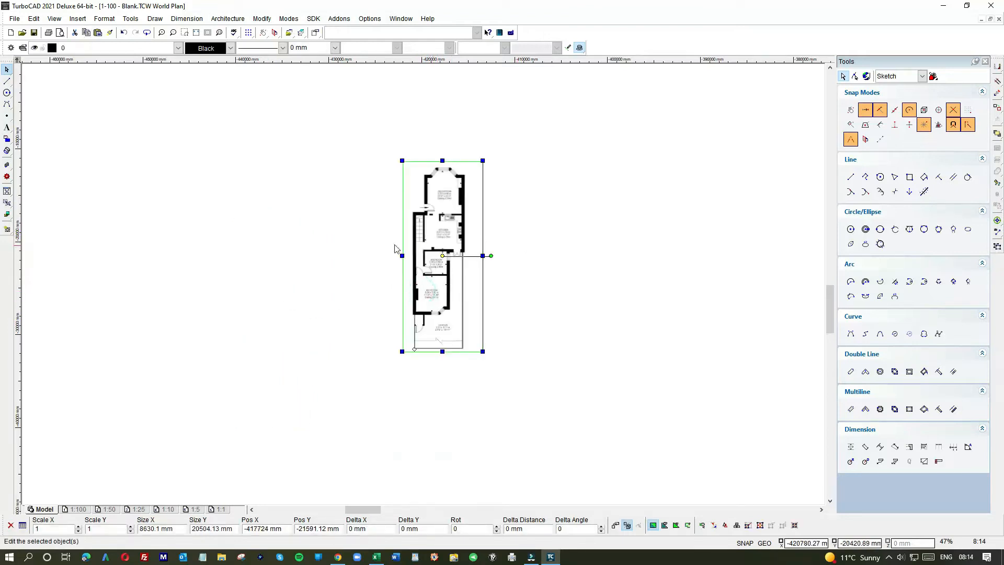
{"action": "left_click", "coordinate": [340, 243]}
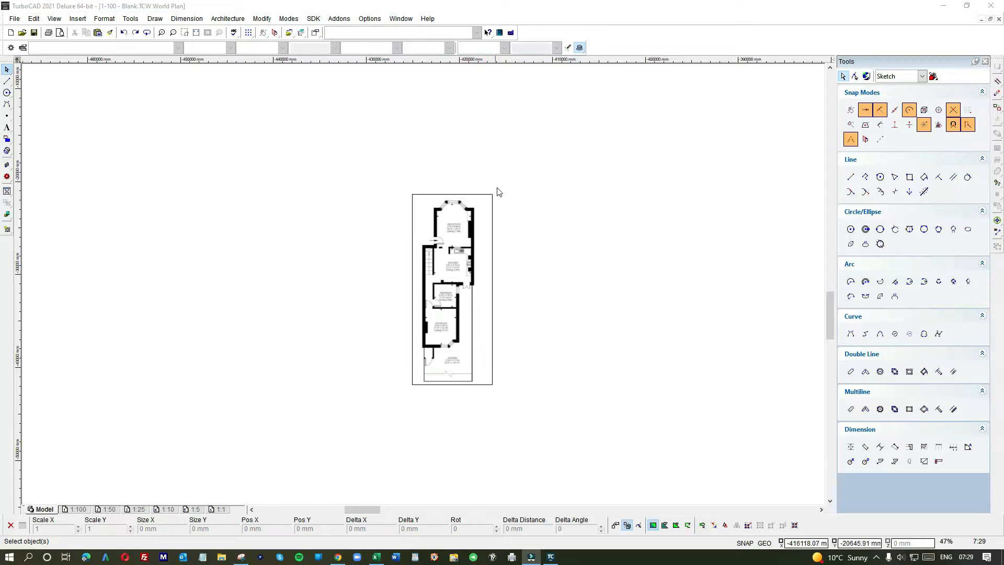
- Draw a horizontal guide line about 46995 mm long from the outer edge of the reception's bay window towards the right
{"action": "scroll", "coordinate": [423, 287], "scroll_direction": "up", "scroll_amount": 2}
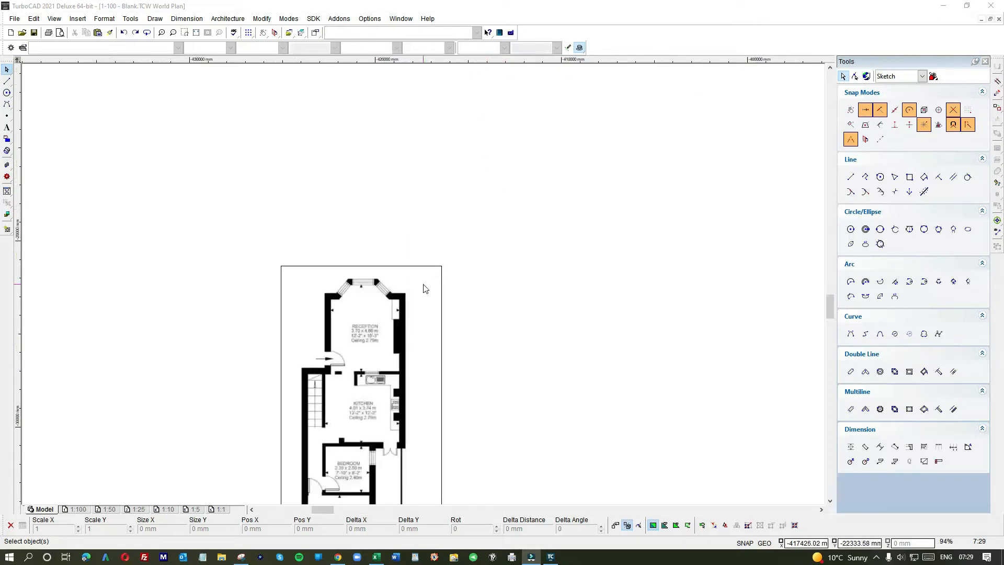
{"action": "scroll", "coordinate": [425, 288], "scroll_direction": "down", "scroll_amount": 2}
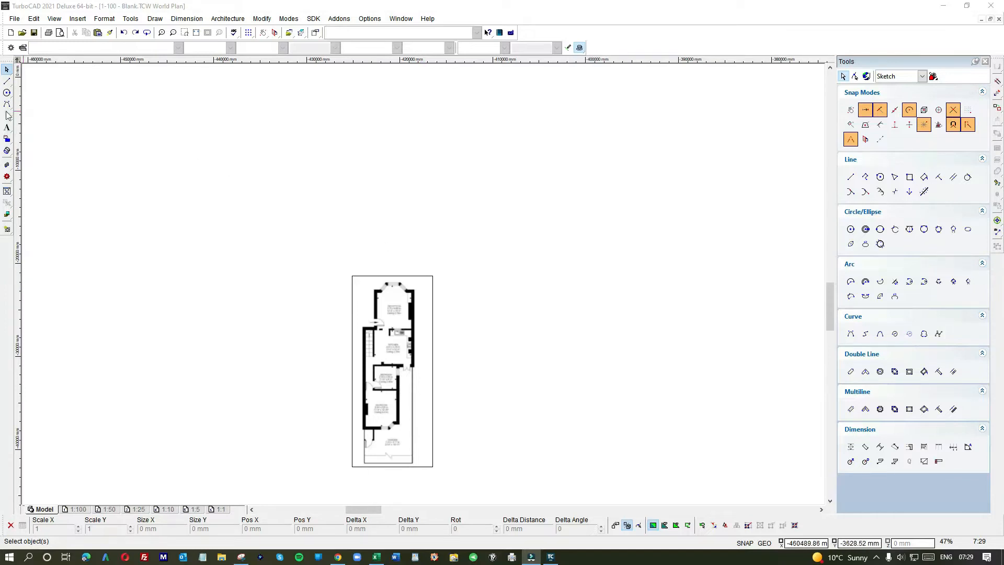
{"action": "left_click", "coordinate": [7, 81]}
{"action": "scroll", "coordinate": [370, 311], "scroll_direction": "up", "scroll_amount": 2}
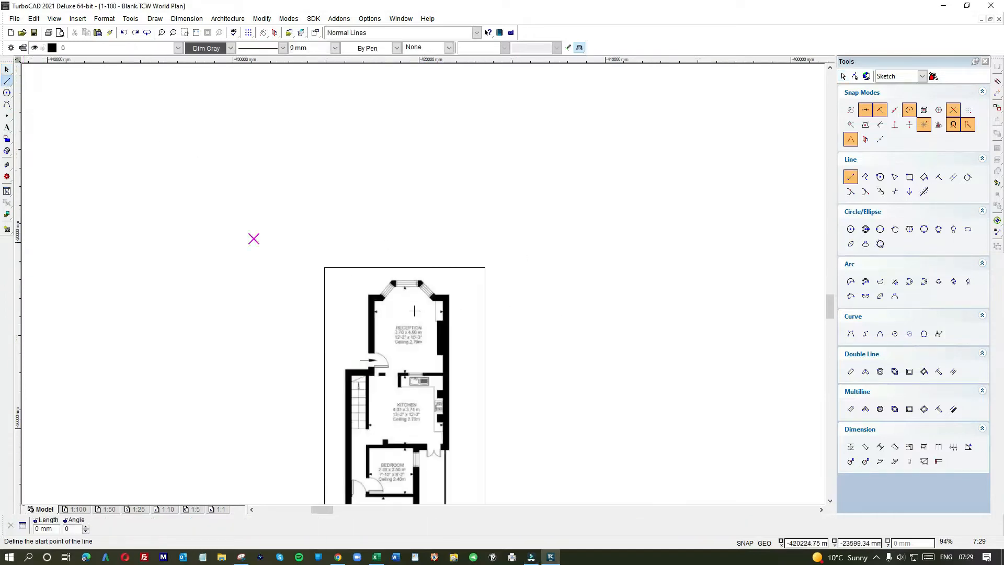
{"action": "scroll", "coordinate": [423, 283], "scroll_direction": "down", "scroll_amount": 2}
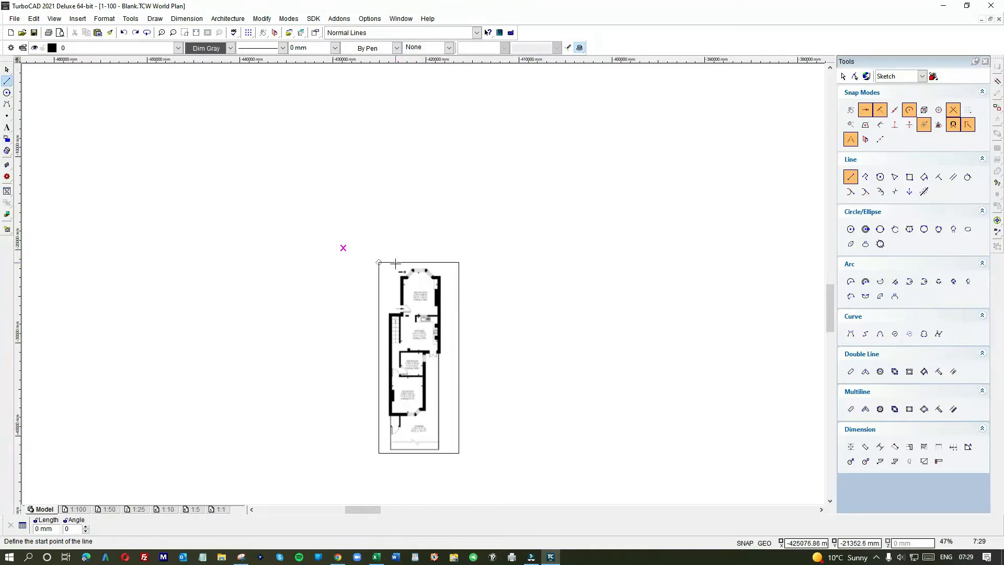
{"action": "scroll", "coordinate": [418, 275], "scroll_direction": "up", "scroll_amount": 3}
{"action": "left_click", "coordinate": [405, 211]}
{"action": "scroll", "coordinate": [688, 224], "scroll_direction": "down", "scroll_amount": 3}
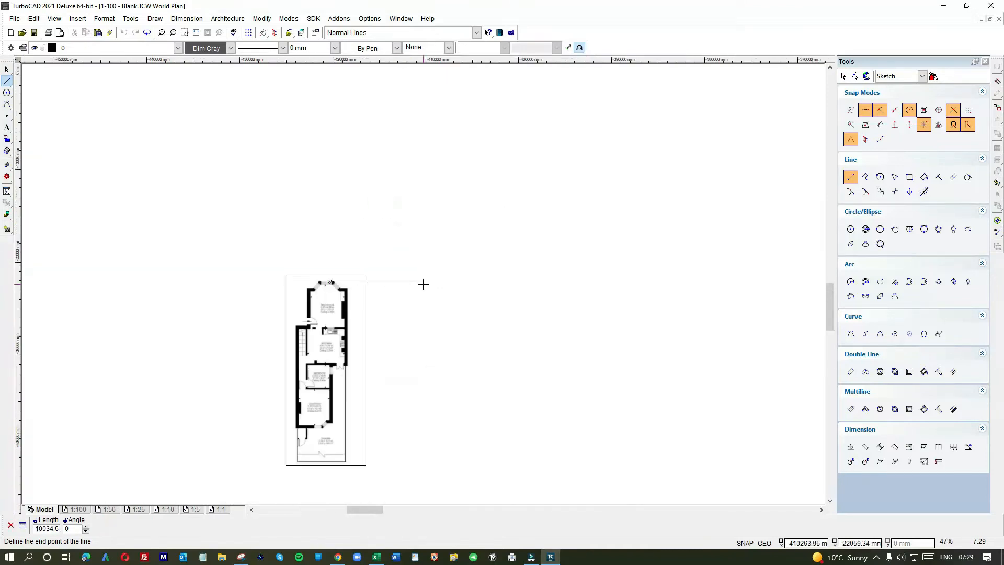
{"action": "left_click", "coordinate": [766, 285]}
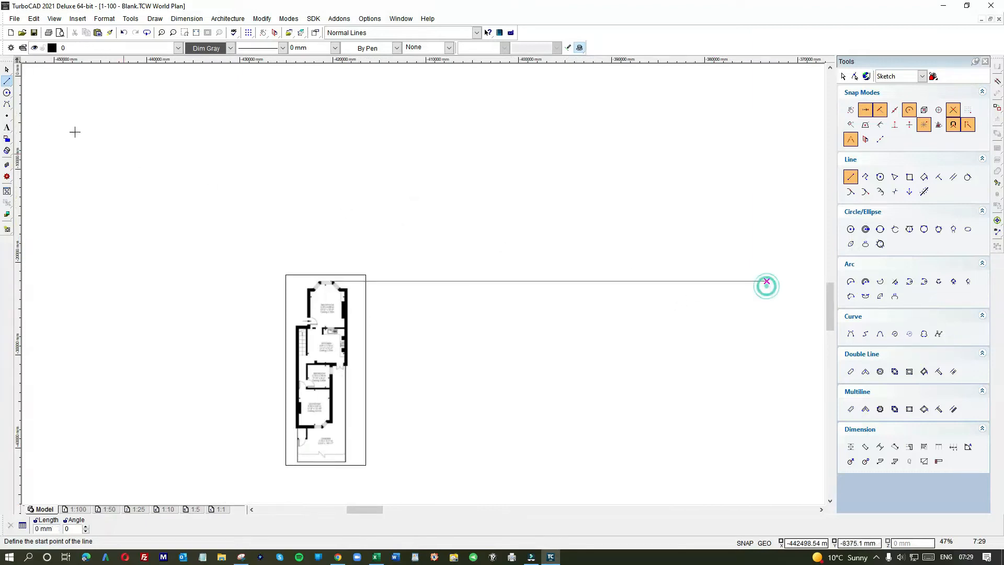
- Duplicate the floor plan image and place the copy near the far end of the guide line, just below it
{"action": "left_click", "coordinate": [6, 70]}
{"action": "left_click", "coordinate": [342, 325]}
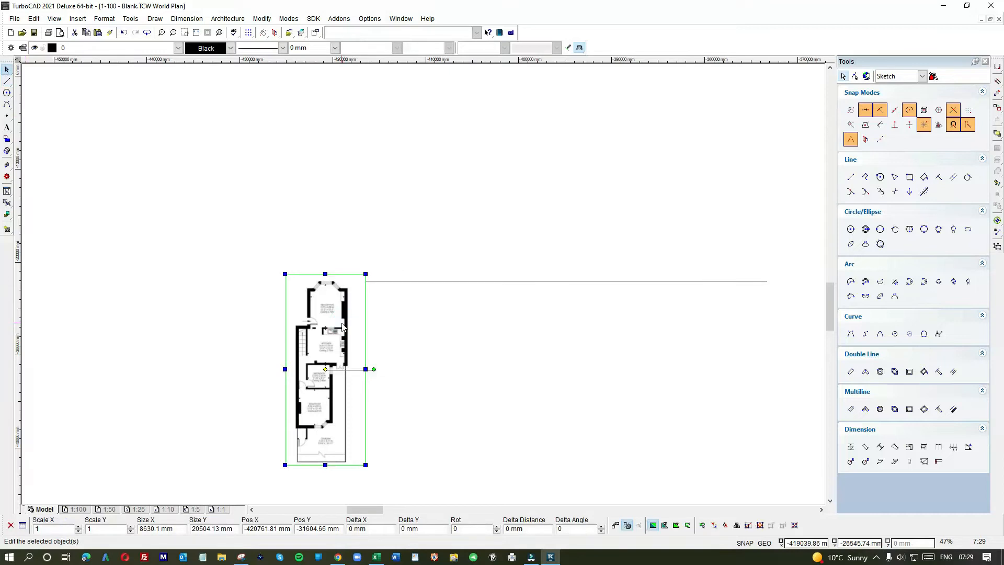
{"action": "left_click", "coordinate": [558, 333]}
{"action": "key", "text": "ctrl+v"}
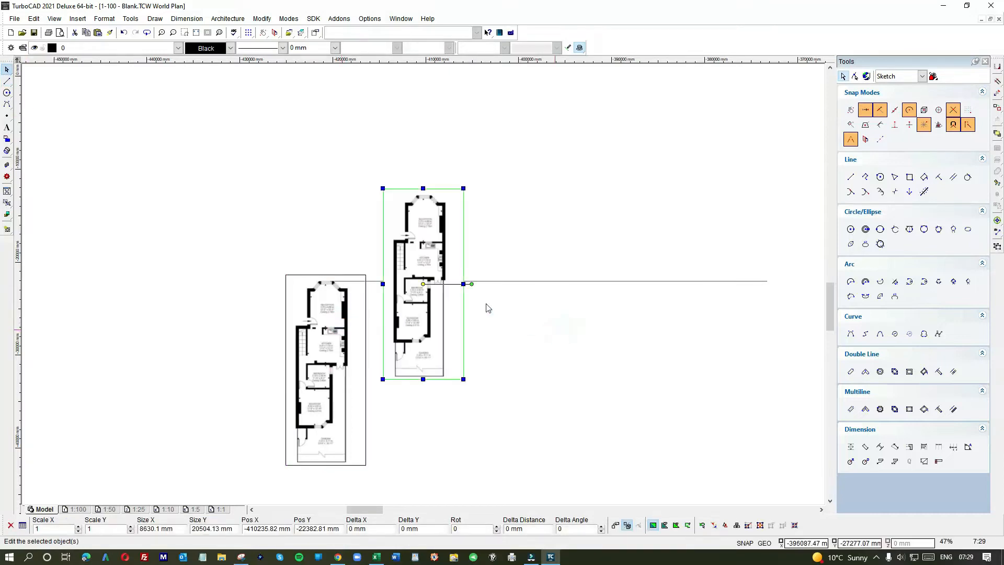
{"action": "left_click_drag", "start_coordinate": [423, 210], "coordinate": [637, 308]}
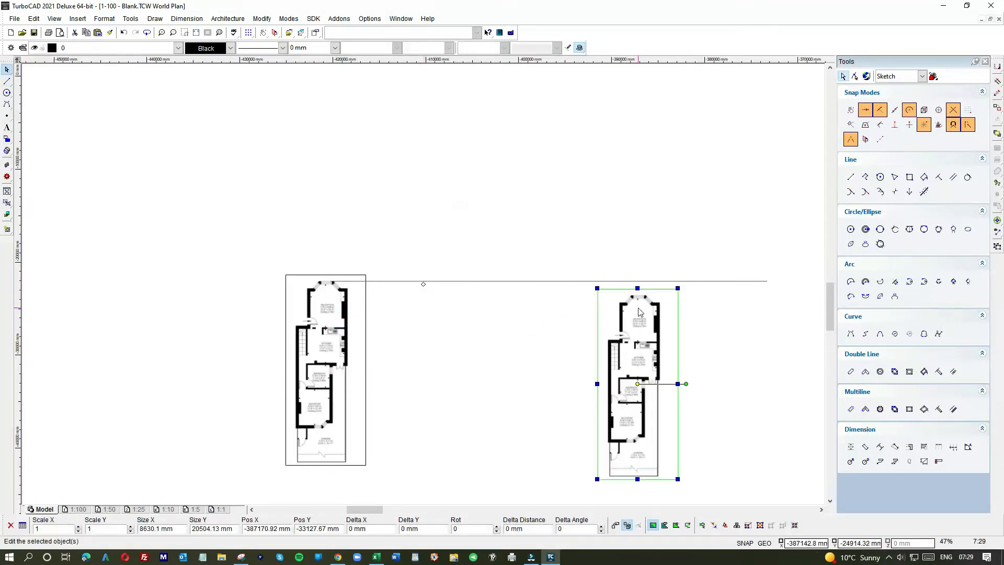
- Align the copied plan so the outer edge of its bay window sits on the horizontal guide line
{"action": "scroll", "coordinate": [637, 306], "scroll_direction": "up", "scroll_amount": 9}
{"action": "left_click_drag", "start_coordinate": [496, 298], "coordinate": [505, 254]}
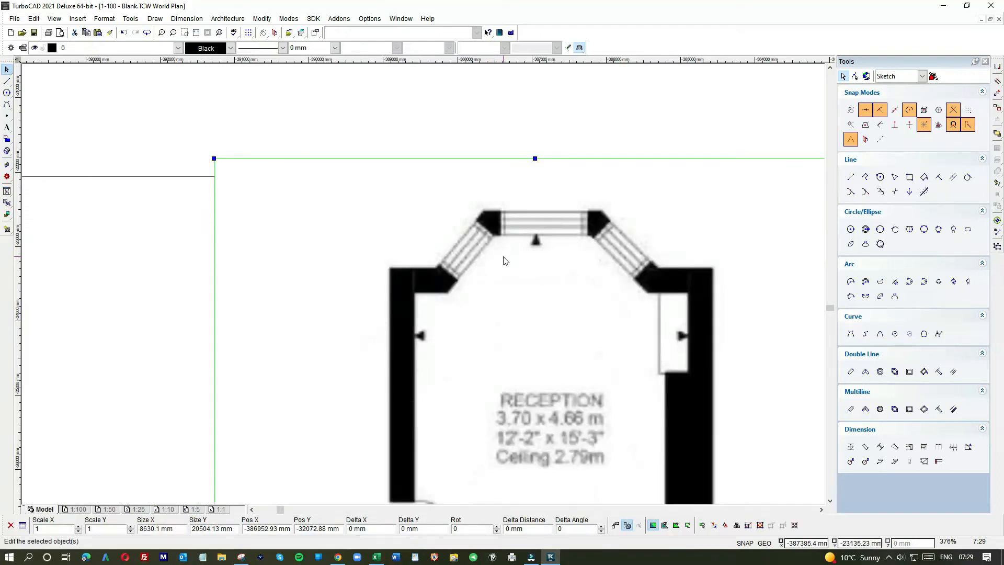
{"action": "left_click", "coordinate": [405, 133]}
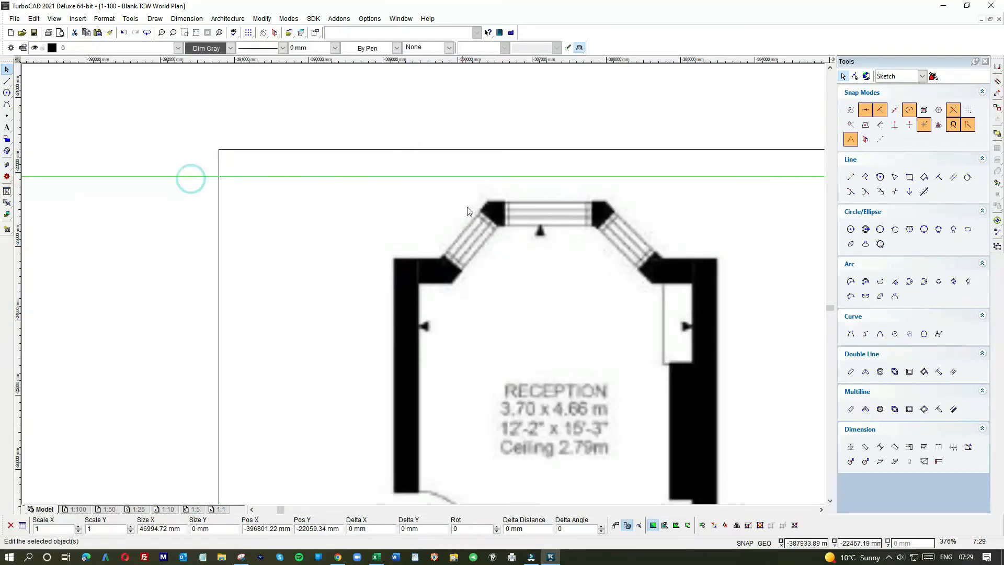
{"action": "left_click", "coordinate": [525, 217]}
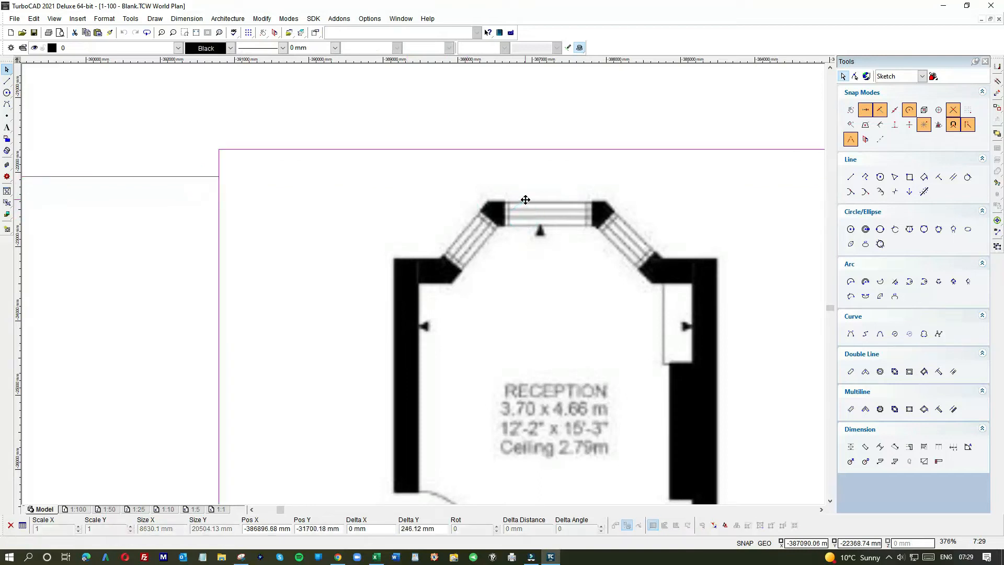
{"action": "left_click_drag", "start_coordinate": [525, 205], "coordinate": [522, 200]}
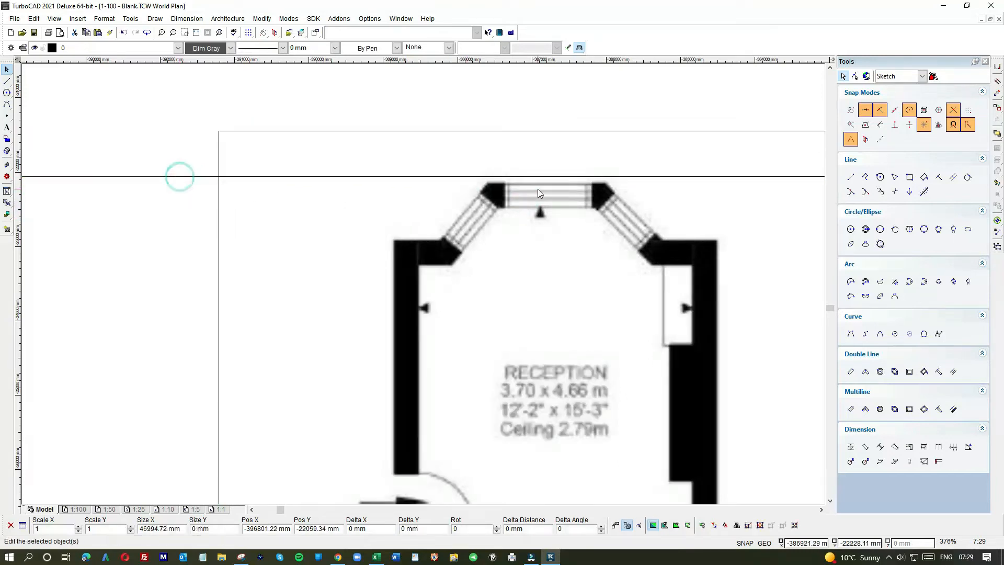
{"action": "left_click_drag", "start_coordinate": [543, 193], "coordinate": [542, 184]}
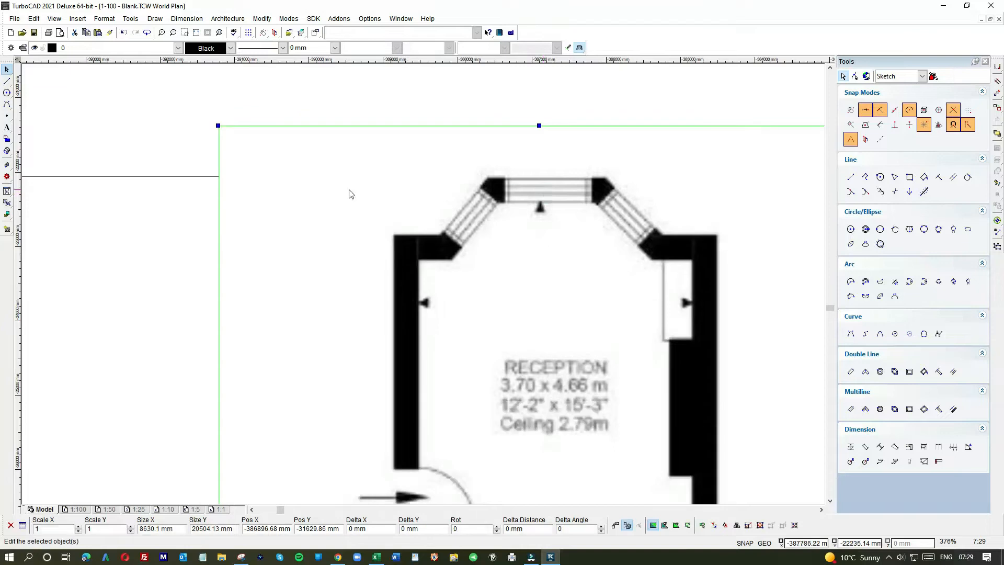
{"action": "left_click", "coordinate": [188, 177]}
{"action": "left_click", "coordinate": [130, 226]}
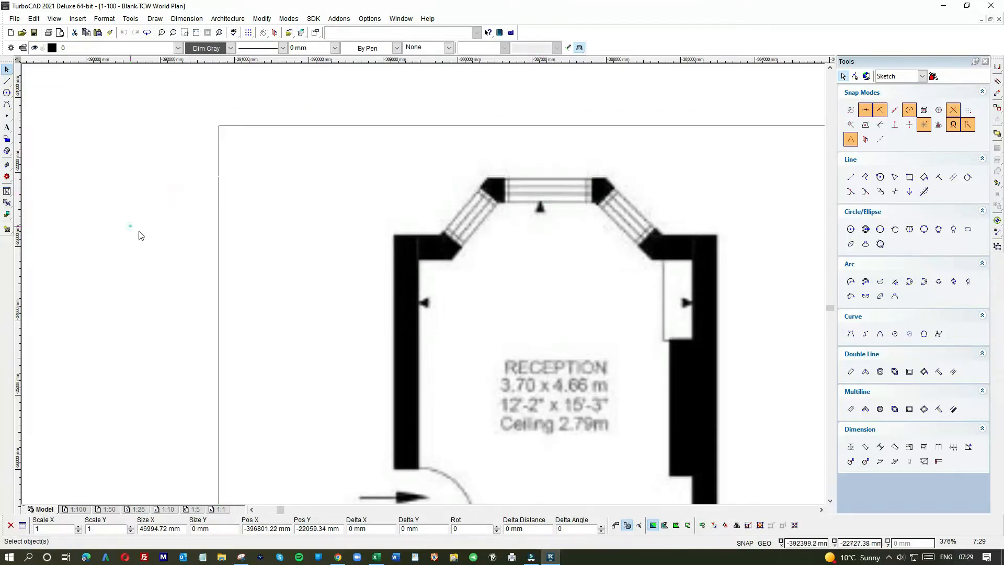
- Copy the aligned plan image and place the new copy above and between the two existing plans
{"action": "scroll", "coordinate": [423, 289], "scroll_direction": "down", "scroll_amount": 4}
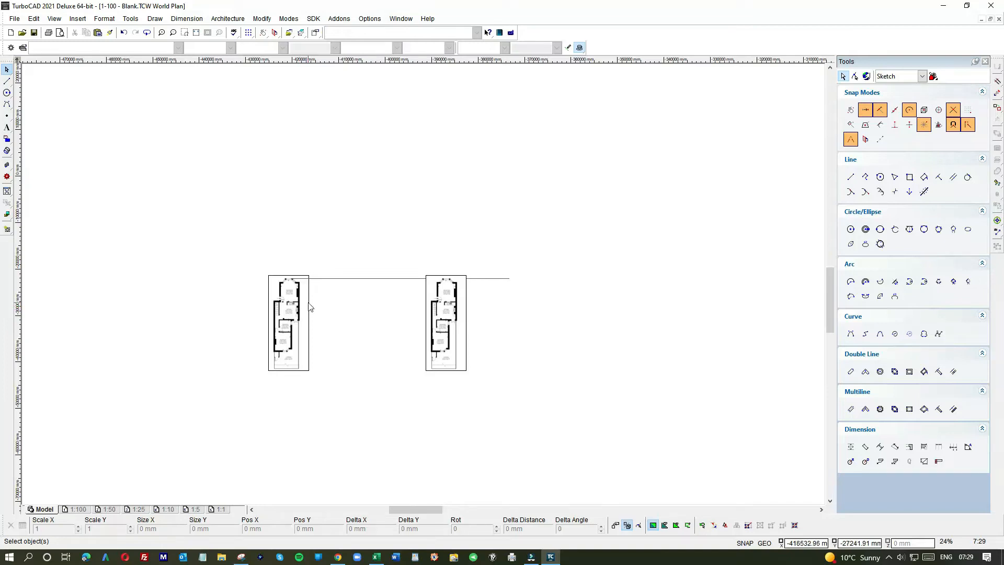
{"action": "left_click", "coordinate": [457, 323]}
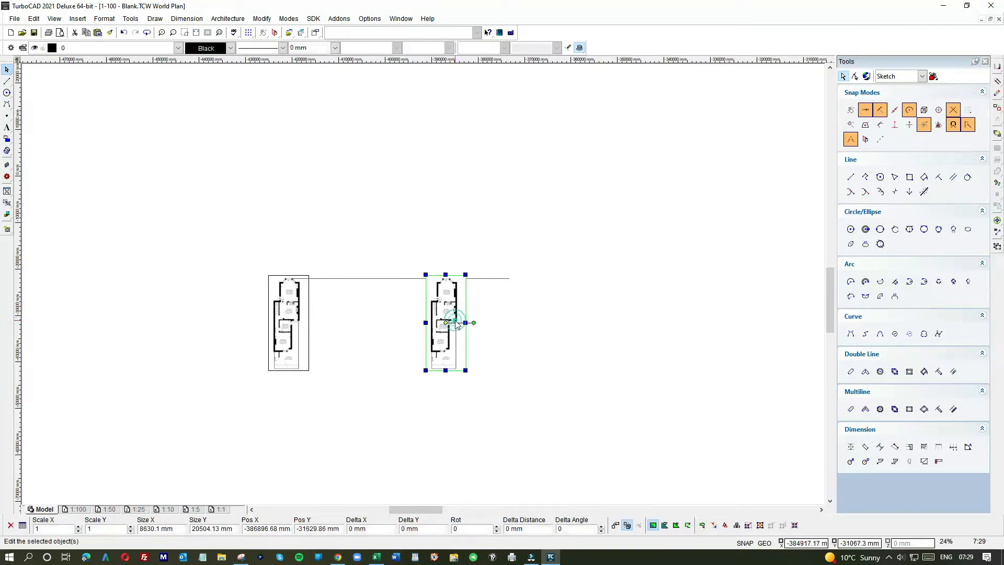
{"action": "key", "text": "ctrl+c"}
{"action": "left_click", "coordinate": [341, 175]}
{"action": "key", "text": "ctrl+v"}
{"action": "left_click_drag", "start_coordinate": [425, 261], "coordinate": [349, 211]}
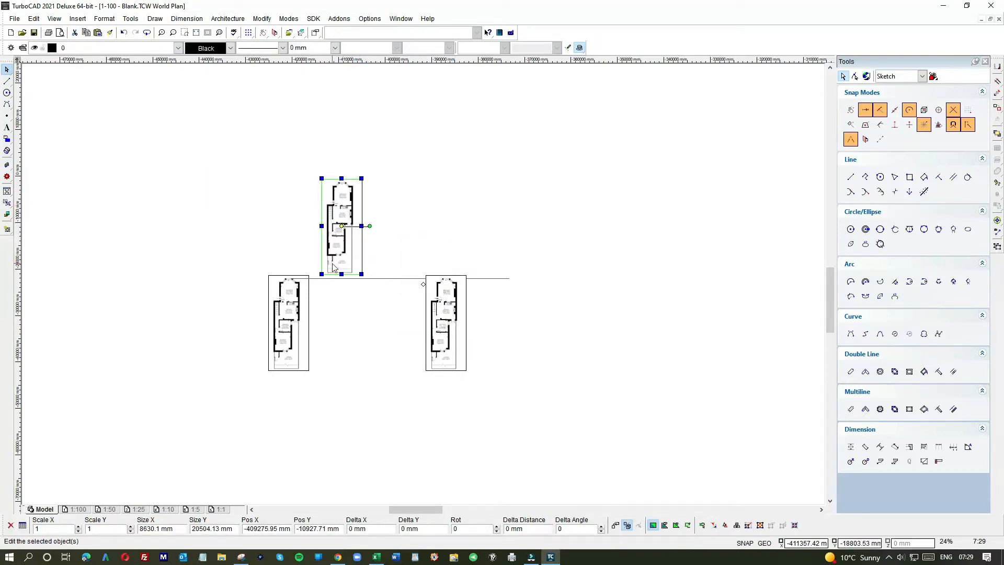
{"action": "left_click_drag", "start_coordinate": [348, 260], "coordinate": [348, 249]}
{"action": "left_click", "coordinate": [391, 247]}
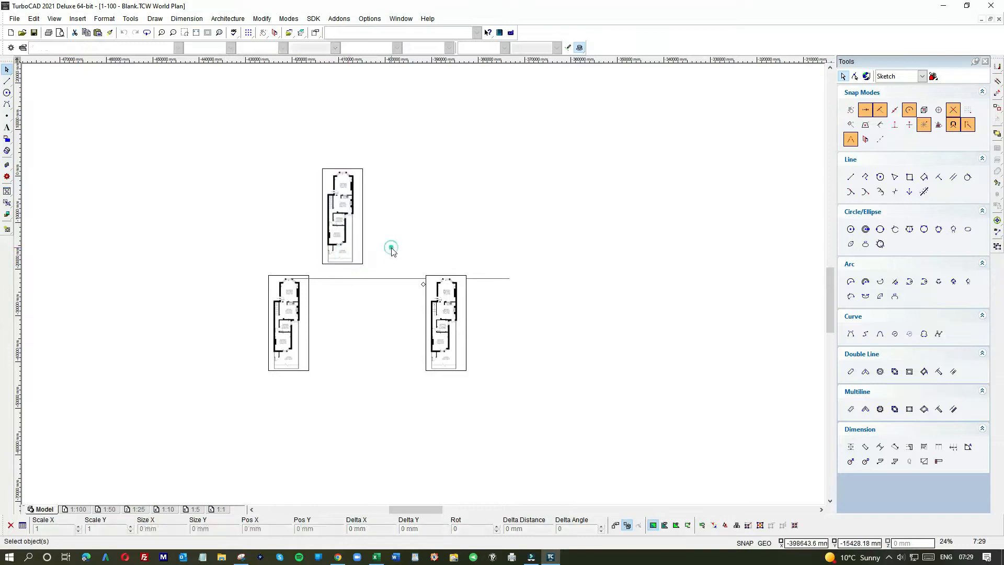
- Delete the horizontal guide line and the right-hand plan copy
{"action": "left_click", "coordinate": [480, 279]}
{"action": "key", "text": "Delete"}
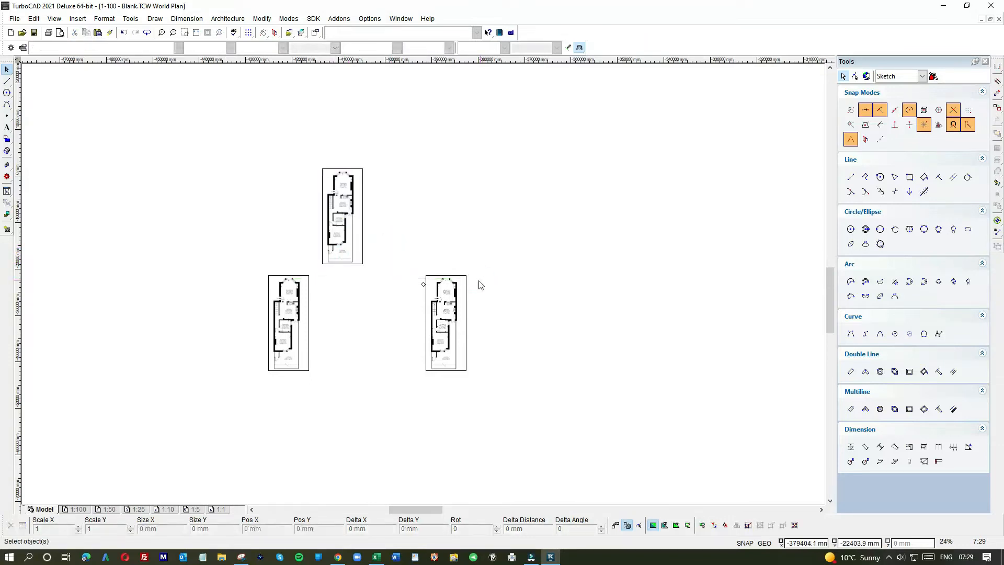
{"action": "left_click", "coordinate": [453, 296]}
{"action": "key", "text": "Delete"}
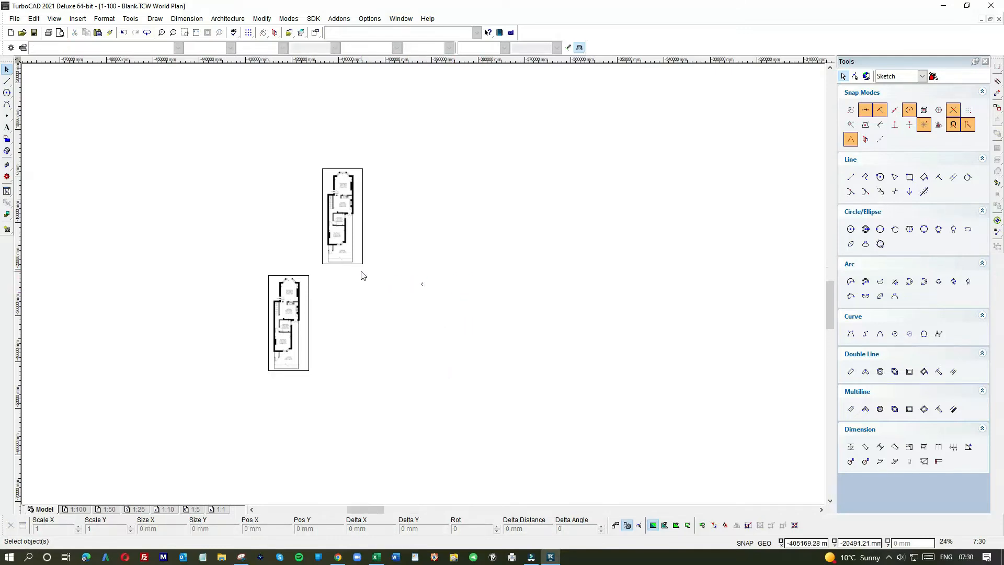
- Draw a vertical projection line from the inner face of the upper plan's left bedroom wall down alongside the lower plan
{"action": "scroll", "coordinate": [421, 280], "scroll_direction": "up", "scroll_amount": 2}
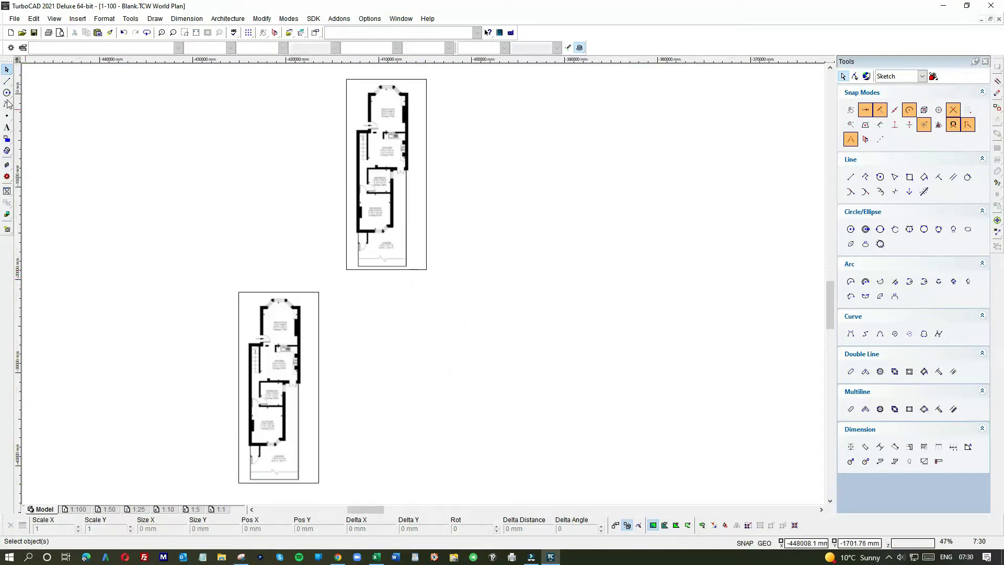
{"action": "left_click", "coordinate": [8, 82]}
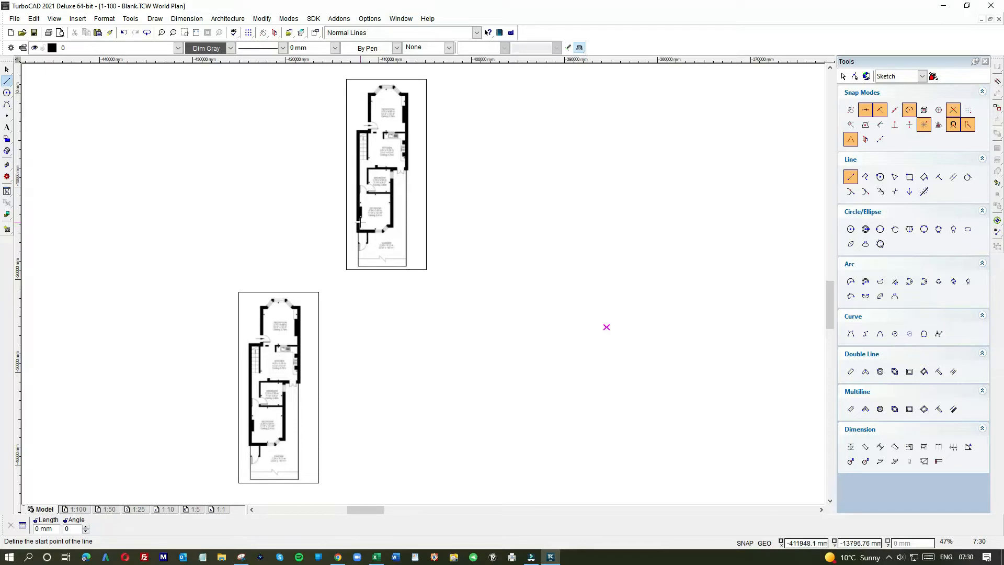
{"action": "scroll", "coordinate": [361, 222], "scroll_direction": "up", "scroll_amount": 5}
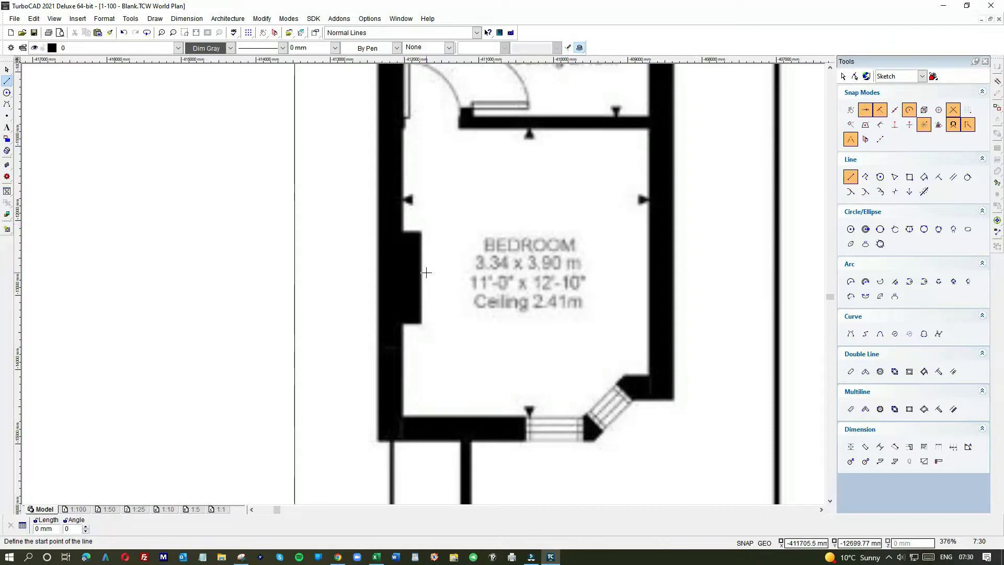
{"action": "scroll", "coordinate": [426, 272], "scroll_direction": "down", "scroll_amount": 2}
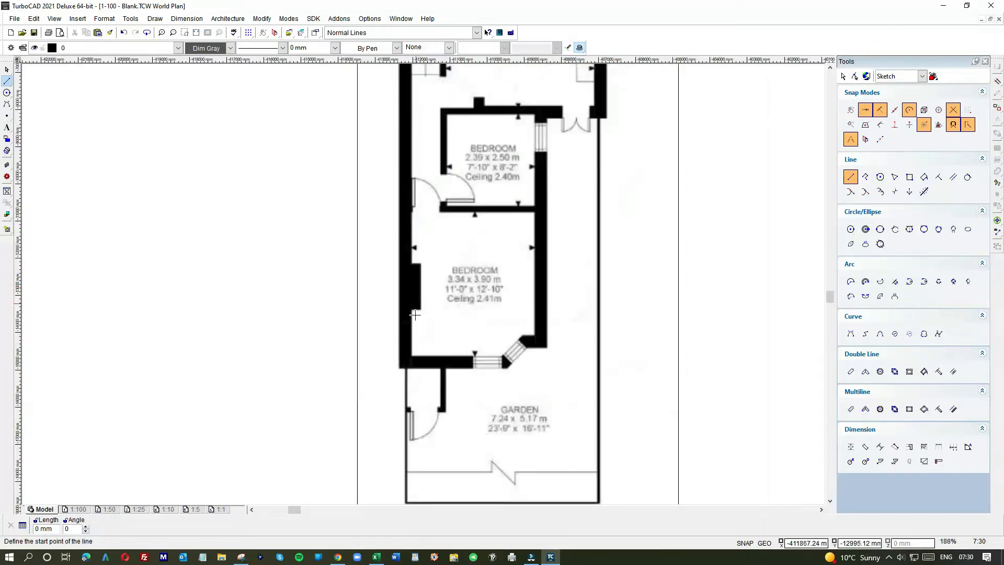
{"action": "scroll", "coordinate": [417, 299], "scroll_direction": "down", "scroll_amount": 2}
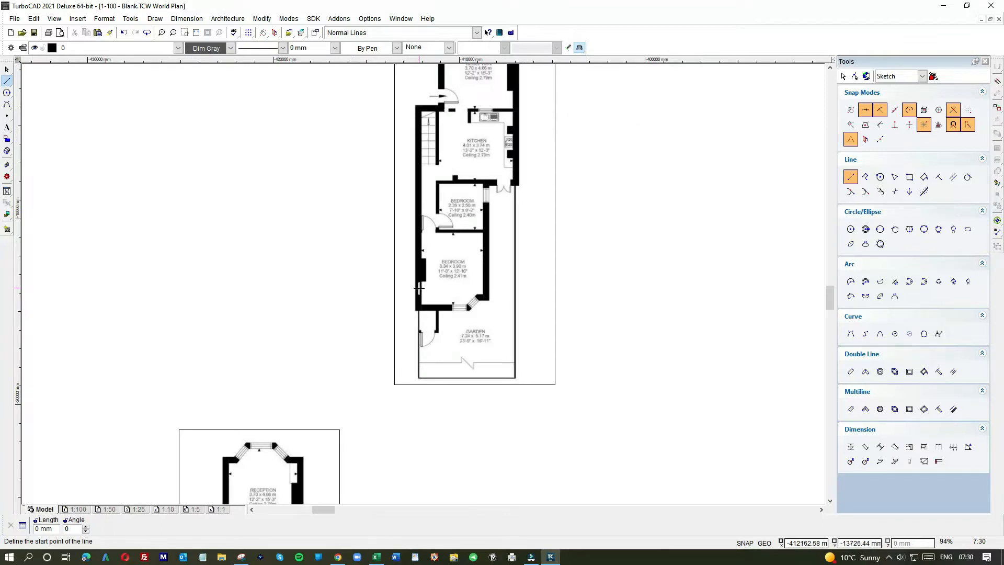
{"action": "scroll", "coordinate": [419, 287], "scroll_direction": "up", "scroll_amount": 4}
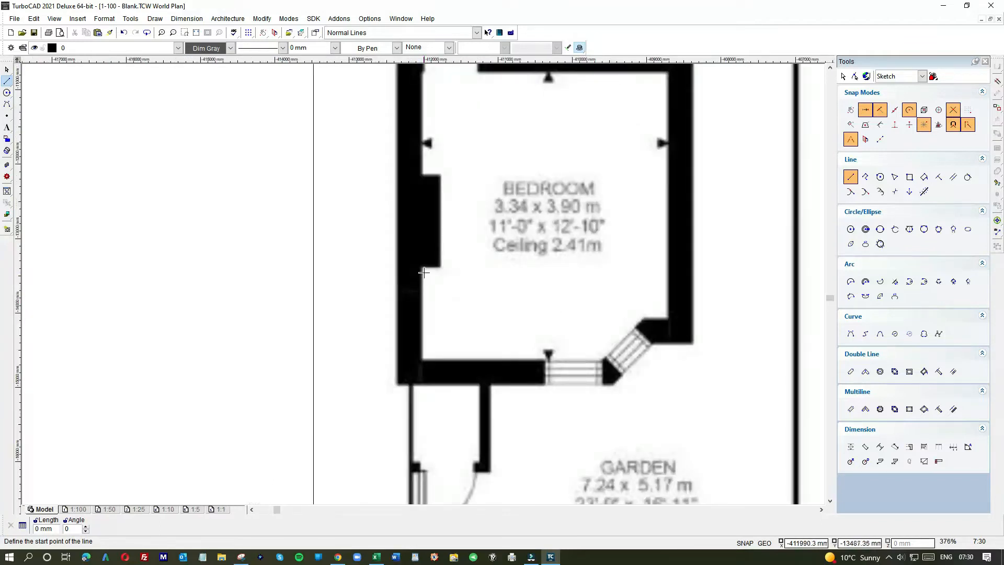
{"action": "left_click", "coordinate": [422, 268]}
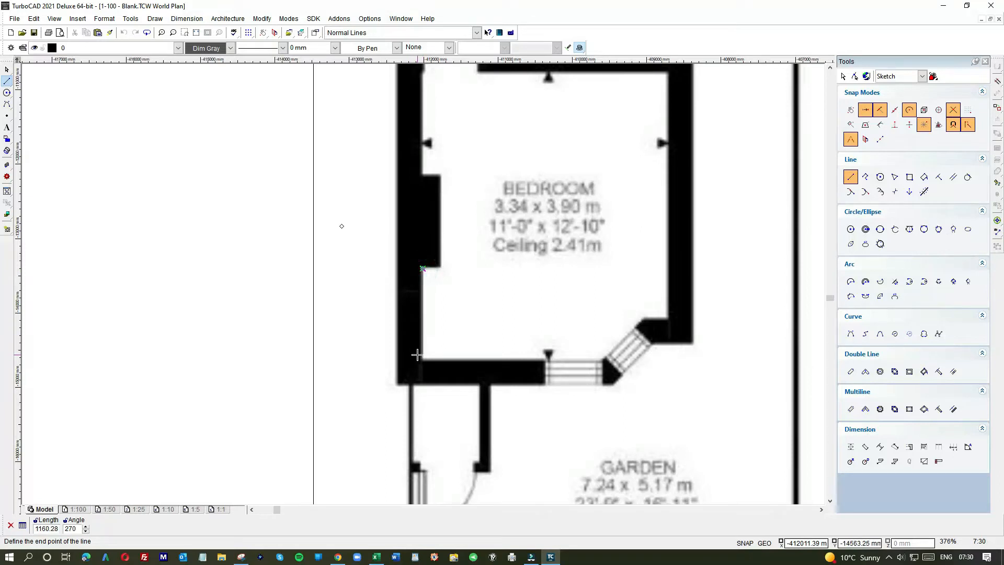
{"action": "scroll", "coordinate": [424, 283], "scroll_direction": "down", "scroll_amount": 6}
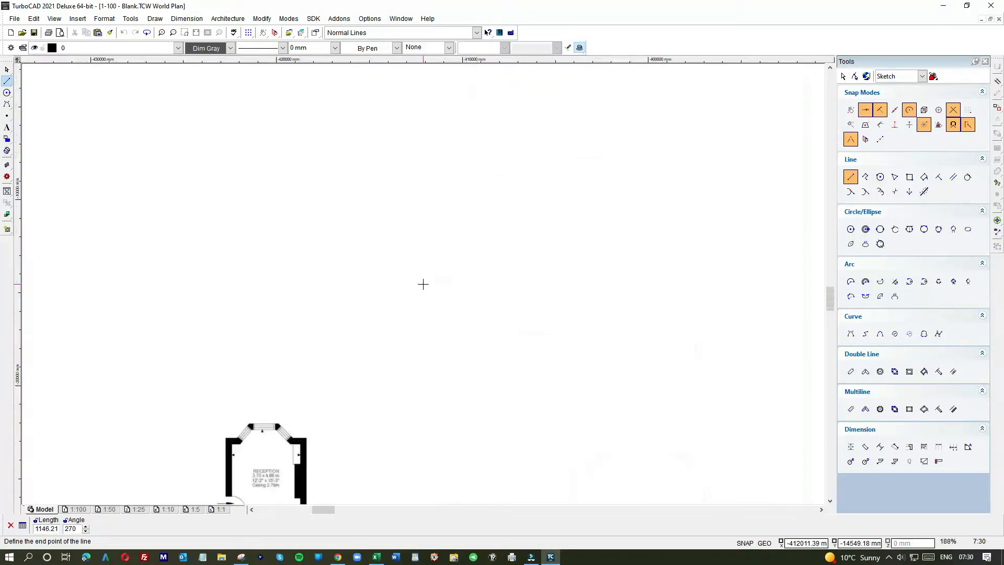
{"action": "scroll", "coordinate": [424, 283], "scroll_direction": "down", "scroll_amount": 3}
{"action": "left_click", "coordinate": [423, 386]}
- Draw a vertical projection line from the inner face of the large bedroom's right wall down alongside the lower plan
{"action": "scroll", "coordinate": [421, 282], "scroll_direction": "up", "scroll_amount": 6}
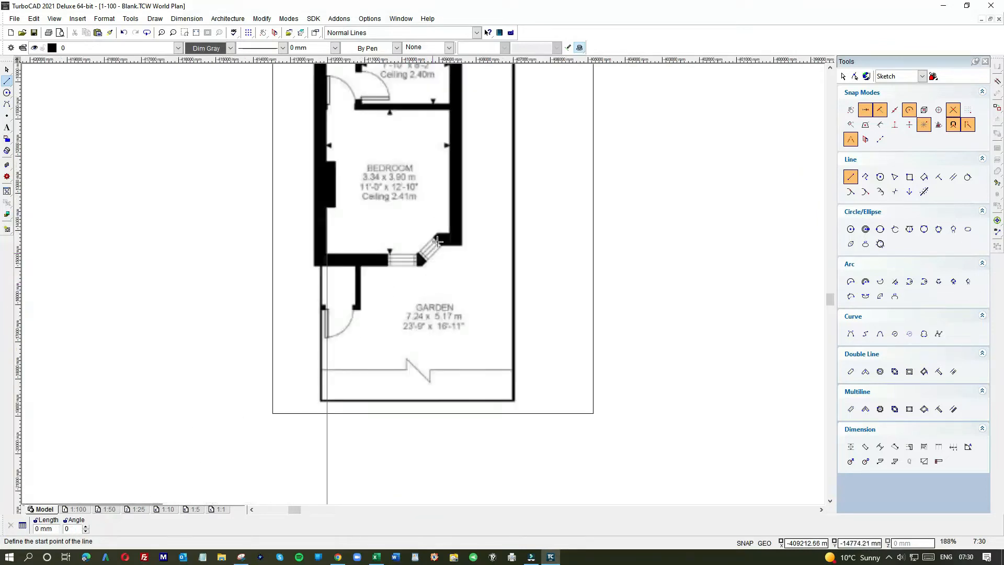
{"action": "left_click", "coordinate": [450, 213]}
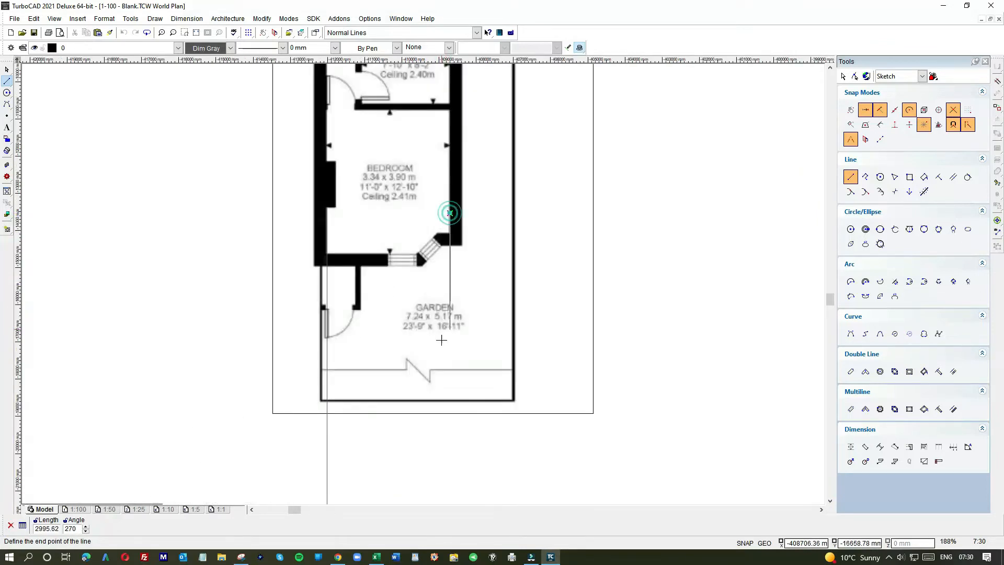
{"action": "scroll", "coordinate": [421, 248], "scroll_direction": "down", "scroll_amount": 6}
{"action": "left_click", "coordinate": [421, 366]}
- Draw a vertical projection line from the inner face of the kitchen's right wall down past the other vertical lines
{"action": "scroll", "coordinate": [423, 284], "scroll_direction": "up", "scroll_amount": 2}
{"action": "scroll", "coordinate": [423, 284], "scroll_direction": "up", "scroll_amount": 4}
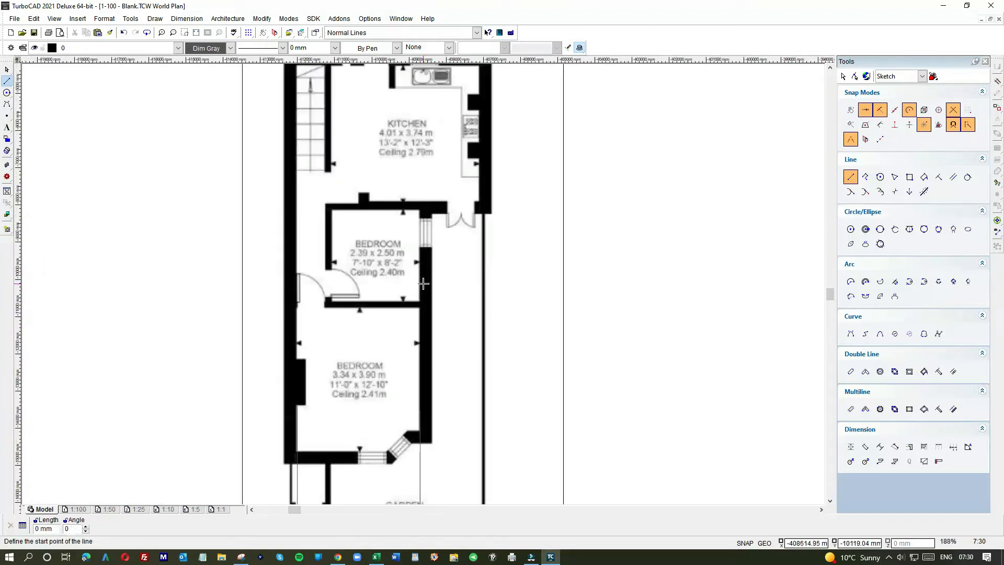
{"action": "left_click", "coordinate": [479, 120]}
{"action": "scroll", "coordinate": [406, 285], "scroll_direction": "down", "scroll_amount": 4}
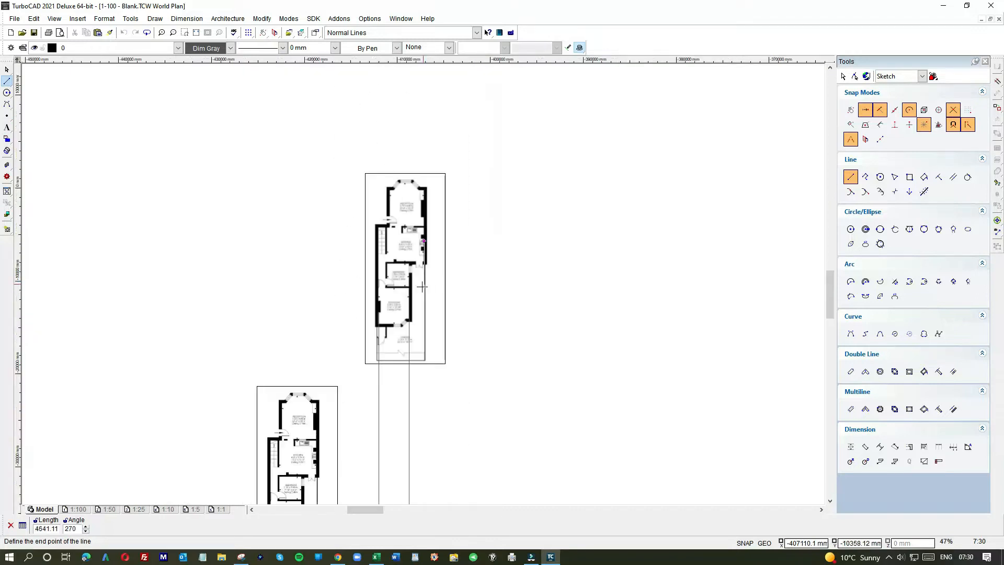
{"action": "scroll", "coordinate": [414, 422], "scroll_direction": "down", "scroll_amount": 2}
{"action": "left_click", "coordinate": [428, 363]}
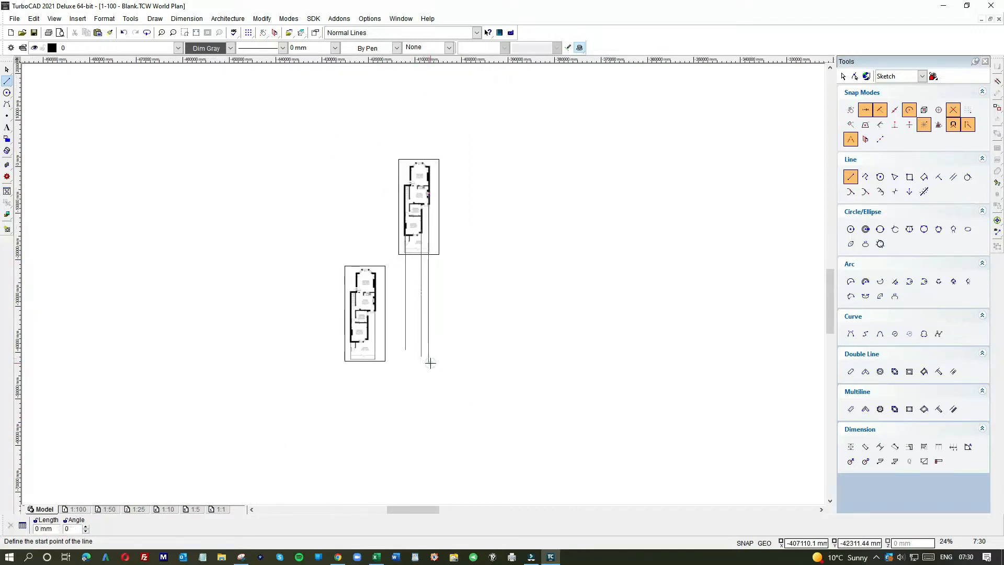
- Draw a vertical projection line from the inner face of the reception's left wall down to the level of the other vertical lines' ends
{"action": "scroll", "coordinate": [415, 183], "scroll_direction": "up", "scroll_amount": 6}
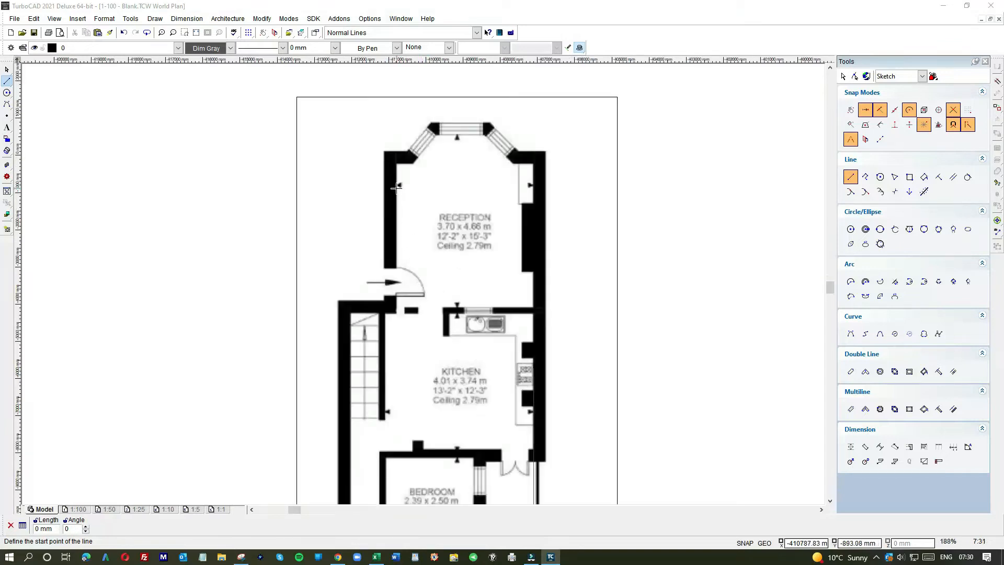
{"action": "scroll", "coordinate": [396, 189], "scroll_direction": "down", "scroll_amount": 4}
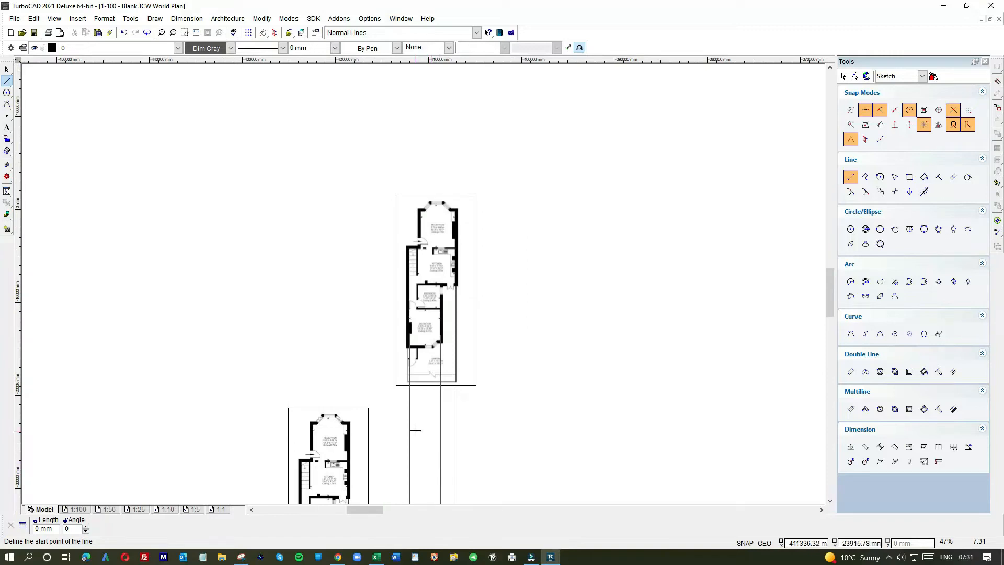
{"action": "scroll", "coordinate": [424, 284], "scroll_direction": "down", "scroll_amount": 2}
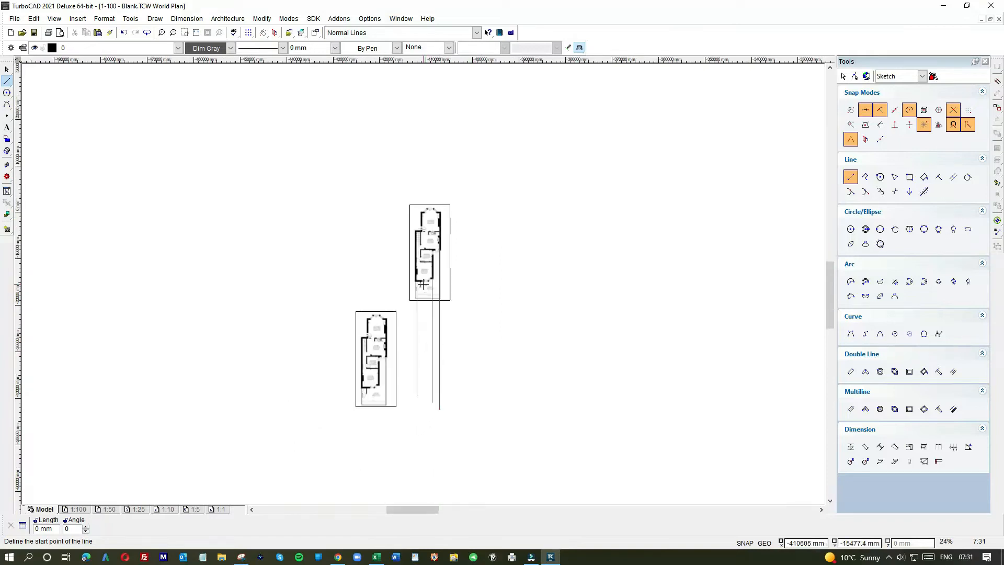
{"action": "scroll", "coordinate": [421, 228], "scroll_direction": "up", "scroll_amount": 8}
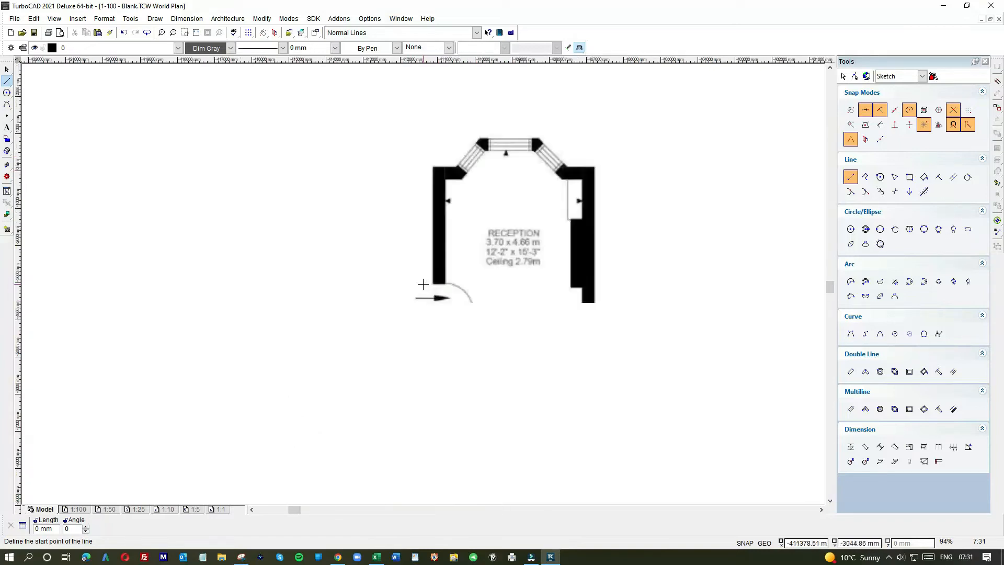
{"action": "left_click", "coordinate": [467, 150]}
{"action": "scroll", "coordinate": [466, 152], "scroll_direction": "down", "scroll_amount": 8}
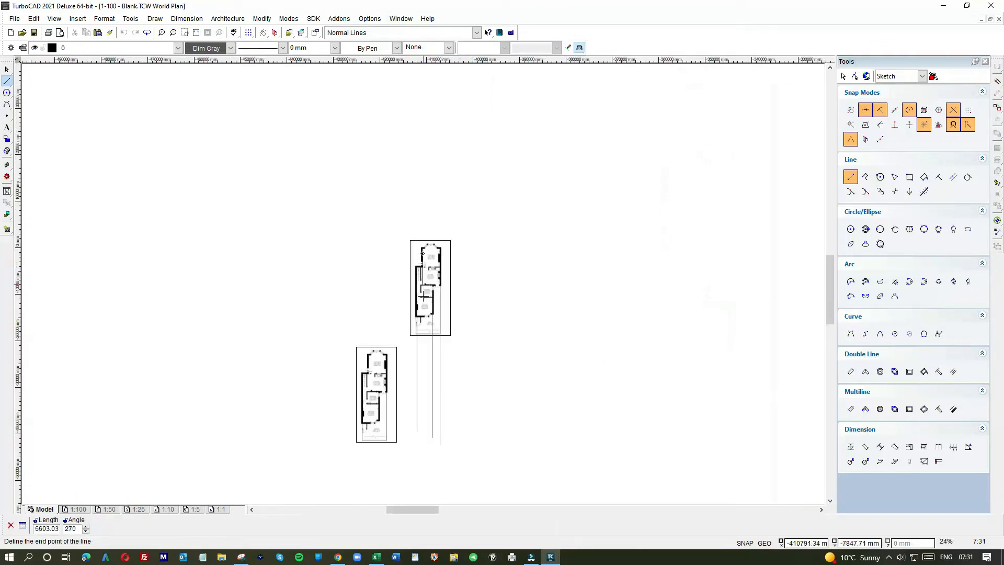
{"action": "left_click", "coordinate": [422, 422]}
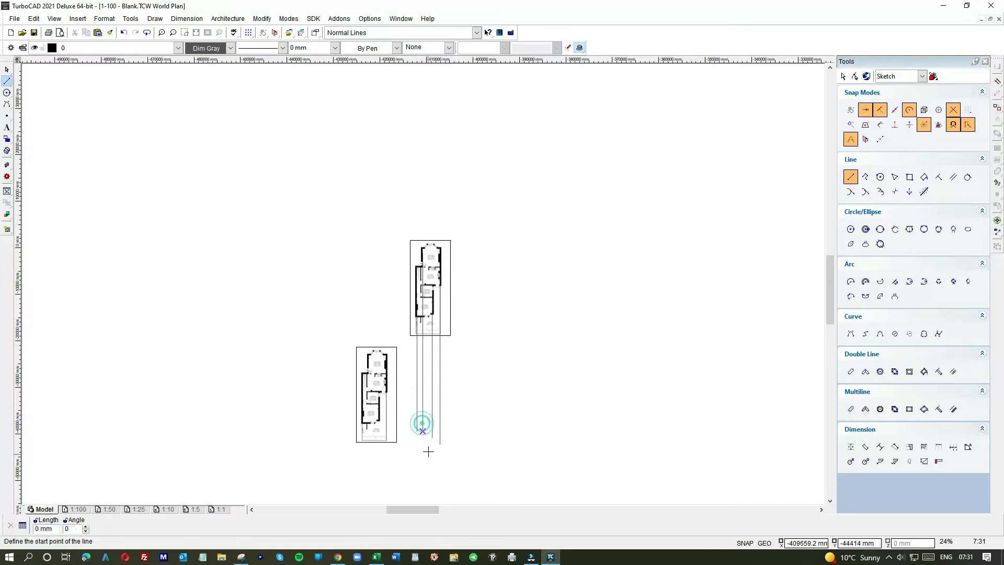
- Draw a horizontal projection line from the inner edge of the lower plan's reception bay window across all the vertical lines
{"action": "scroll", "coordinate": [425, 448], "scroll_direction": "up", "scroll_amount": 6}
{"action": "scroll", "coordinate": [423, 283], "scroll_direction": "down", "scroll_amount": 4}
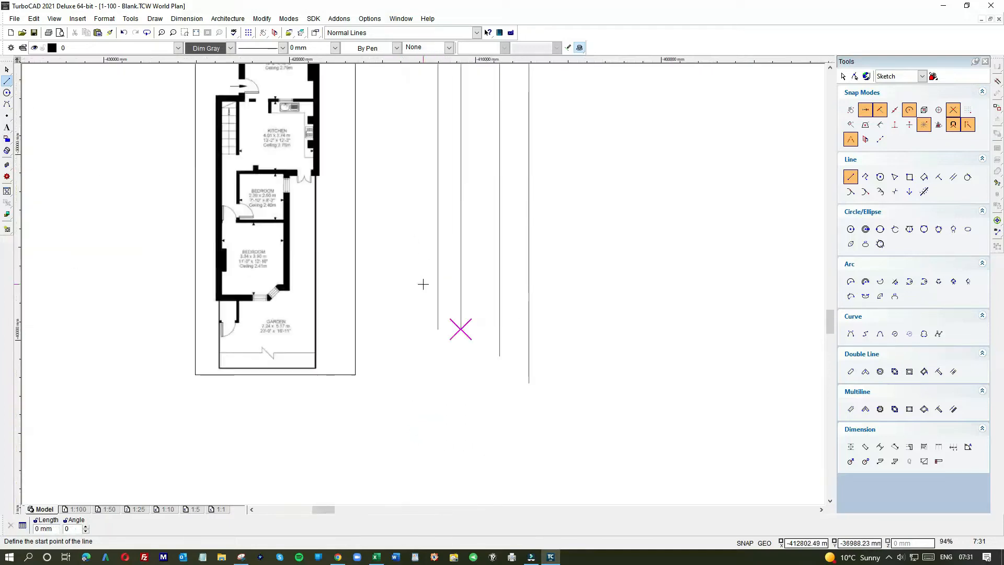
{"action": "scroll", "coordinate": [370, 163], "scroll_direction": "up", "scroll_amount": 6}
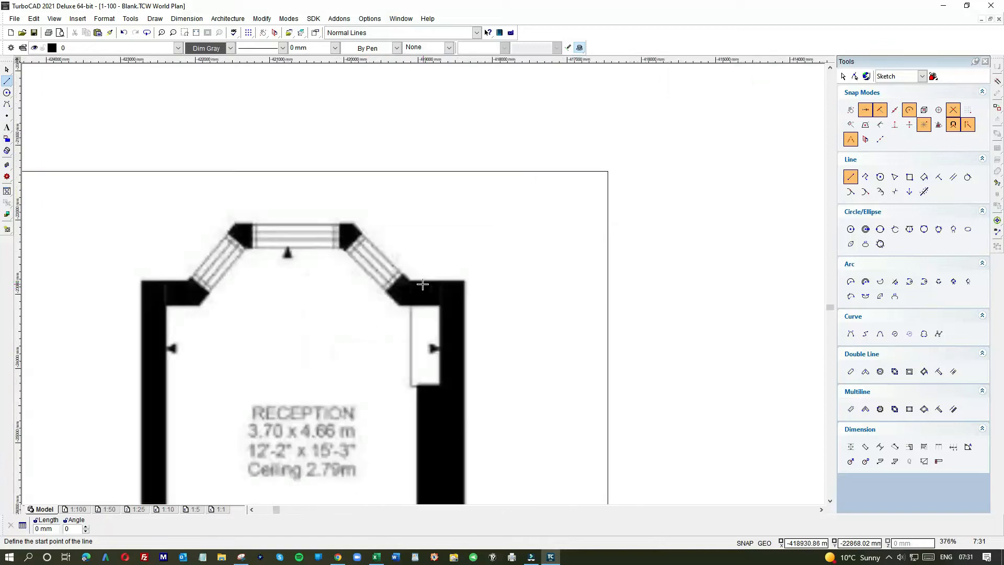
{"action": "left_click", "coordinate": [305, 247]}
{"action": "scroll", "coordinate": [453, 251], "scroll_direction": "down", "scroll_amount": 2}
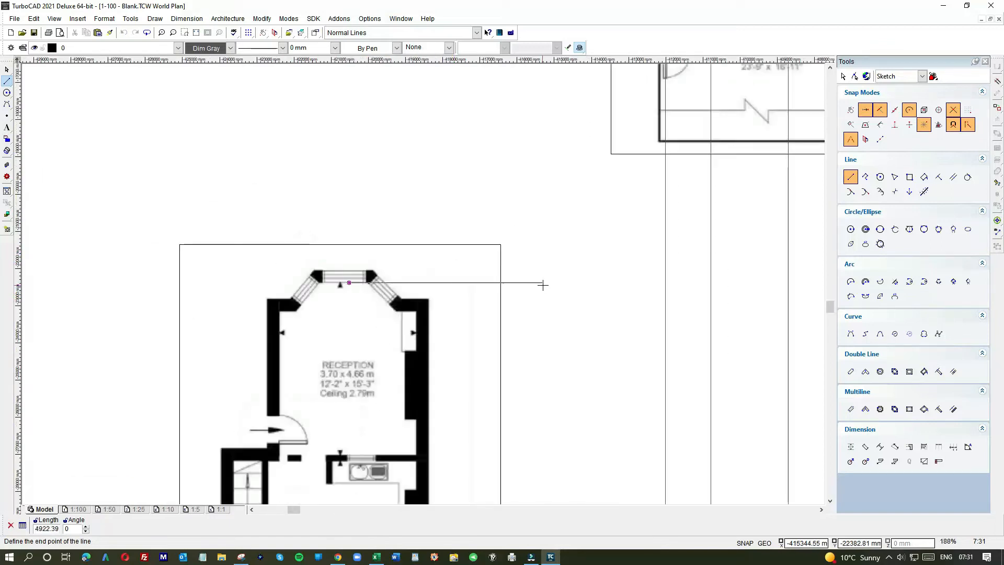
{"action": "scroll", "coordinate": [815, 286], "scroll_direction": "down", "scroll_amount": 2}
{"action": "left_click", "coordinate": [458, 281]}
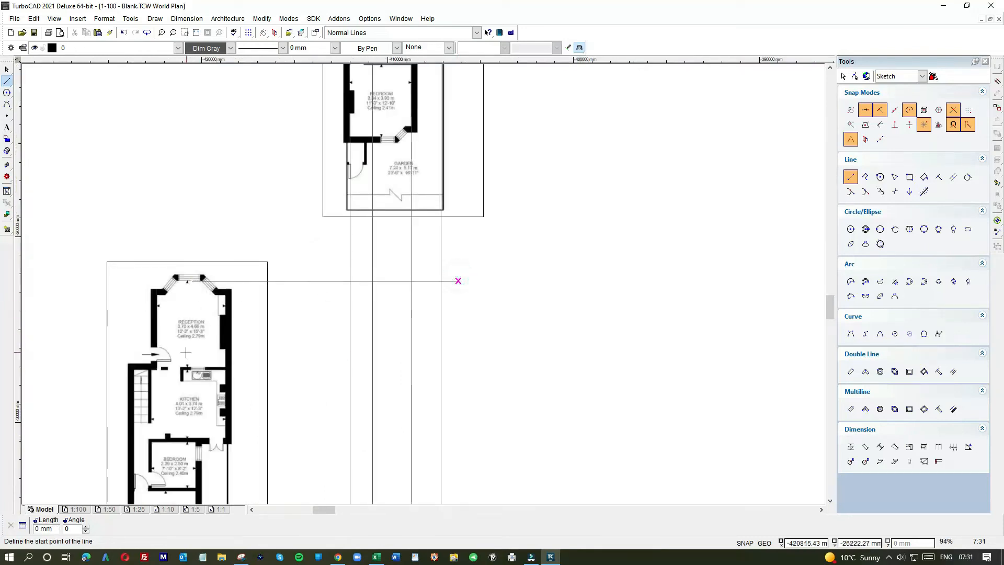
- Draw a horizontal projection line from the kitchen side of the reception-kitchen wall in the lower plan across all the vertical lines
{"action": "scroll", "coordinate": [186, 369], "scroll_direction": "up", "scroll_amount": 4}
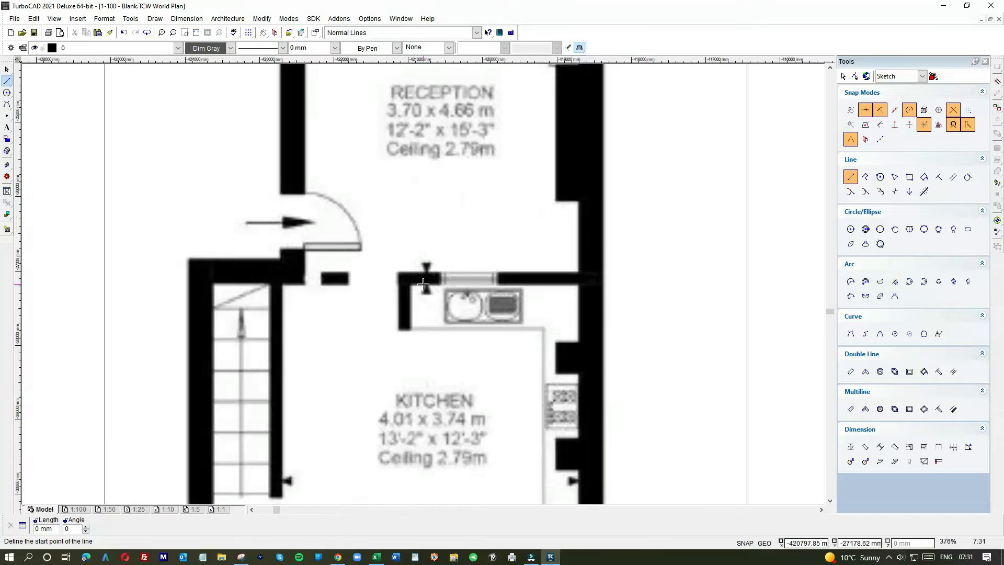
{"action": "left_click", "coordinate": [238, 282]}
{"action": "scroll", "coordinate": [474, 282], "scroll_direction": "down", "scroll_amount": 2}
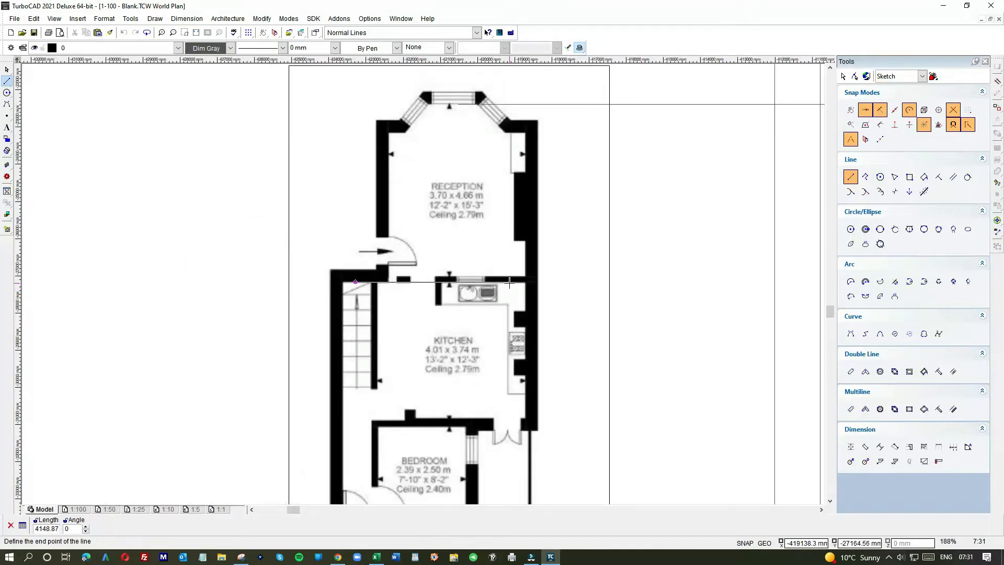
{"action": "scroll", "coordinate": [510, 283], "scroll_direction": "down", "scroll_amount": 4}
{"action": "left_click", "coordinate": [541, 283]}
- Draw a horizontal projection line from the kitchen side of the kitchen-bedroom wall in the lower plan across all the vertical lines
{"action": "scroll", "coordinate": [423, 283], "scroll_direction": "up", "scroll_amount": 6}
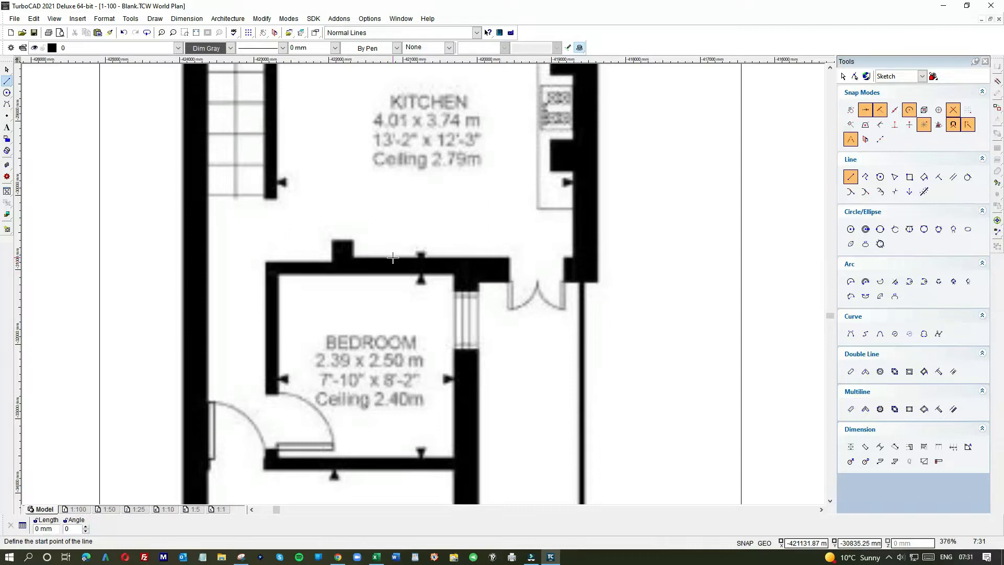
{"action": "scroll", "coordinate": [393, 258], "scroll_direction": "down", "scroll_amount": 4}
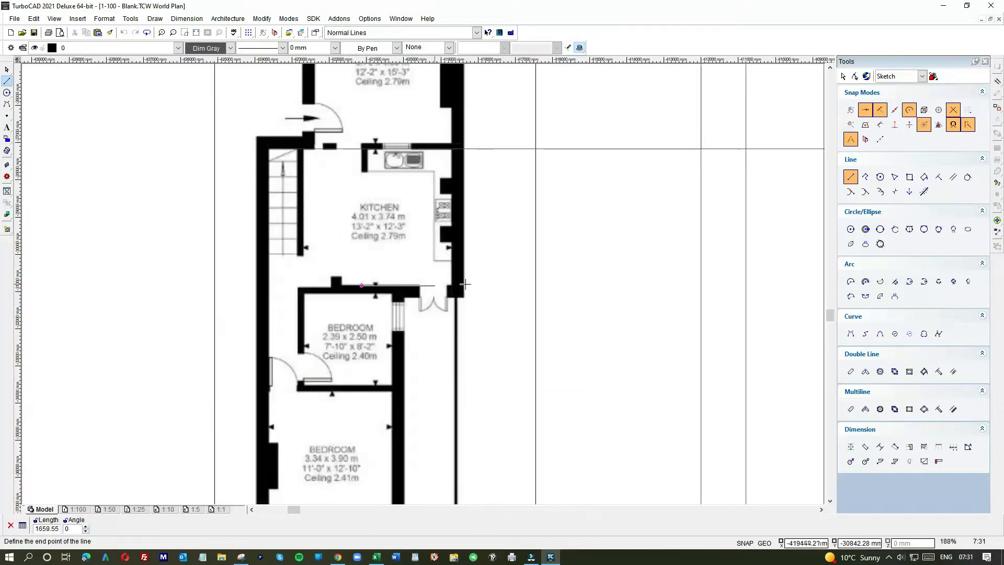
{"action": "left_click", "coordinate": [626, 281]}
- Draw a horizontal projection line from the inner face of the large bedroom's garden wall to the outermost vertical line, and leave the Line tool
{"action": "scroll", "coordinate": [419, 283], "scroll_direction": "up", "scroll_amount": 4}
{"action": "scroll", "coordinate": [423, 284], "scroll_direction": "down", "scroll_amount": 4}
{"action": "scroll", "coordinate": [385, 289], "scroll_direction": "up", "scroll_amount": 4}
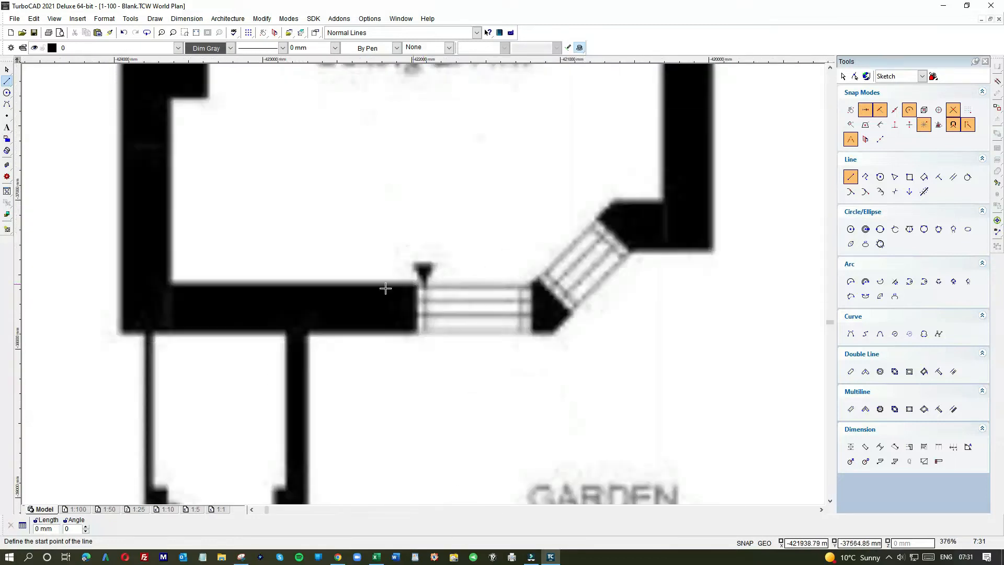
{"action": "left_click", "coordinate": [351, 283]}
{"action": "scroll", "coordinate": [479, 282], "scroll_direction": "down", "scroll_amount": 4}
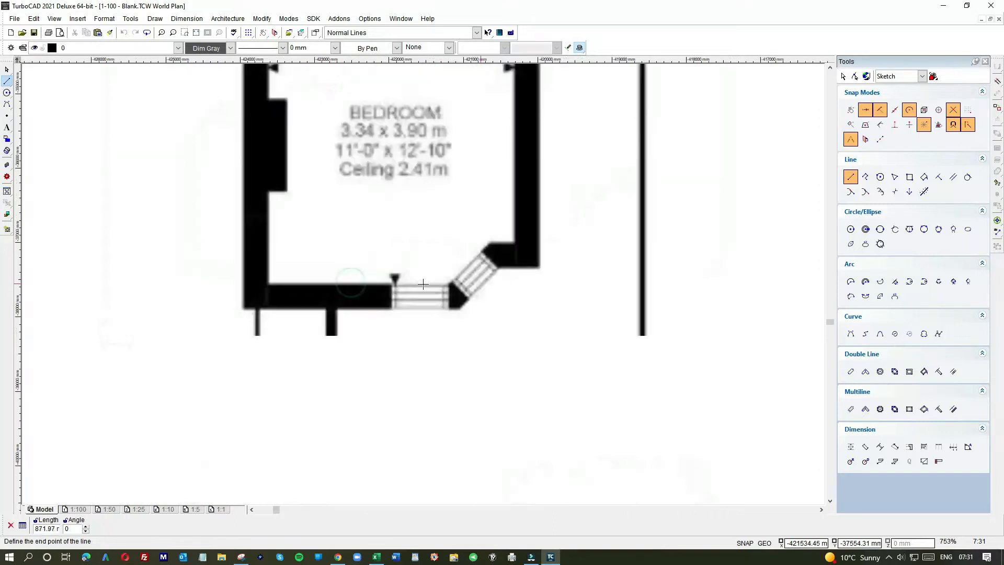
{"action": "scroll", "coordinate": [423, 284], "scroll_direction": "down", "scroll_amount": 2}
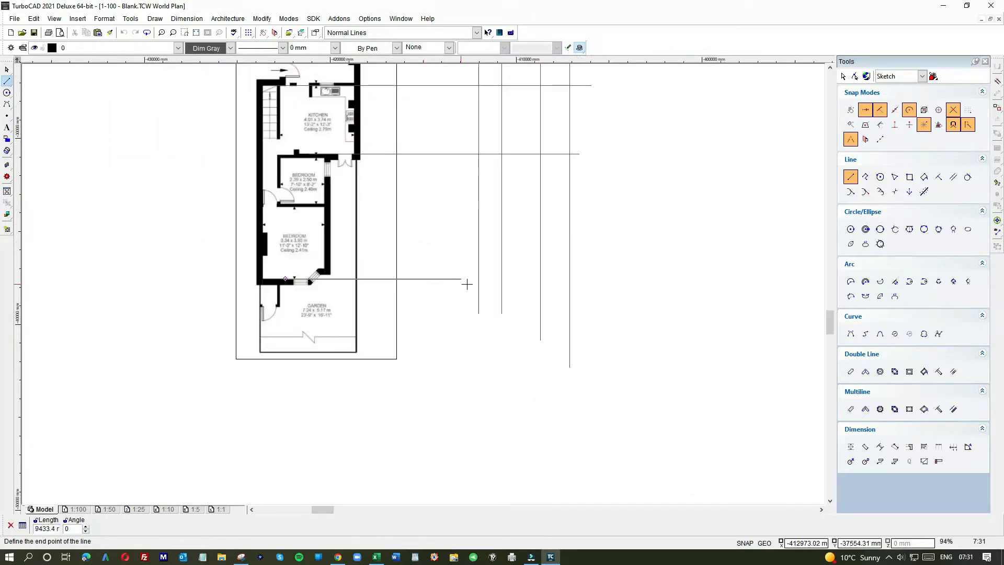
{"action": "left_click", "coordinate": [570, 279]}
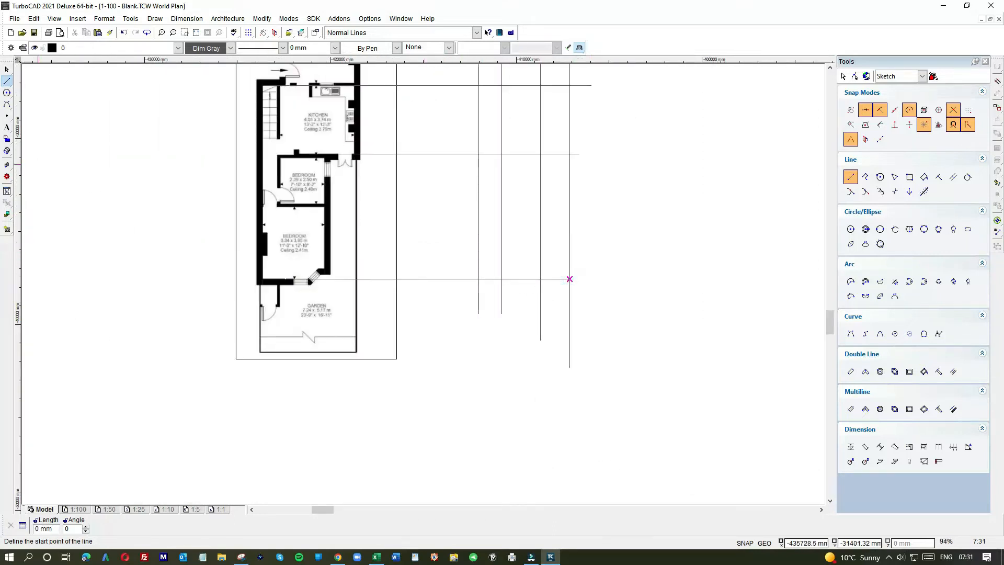
{"action": "scroll", "coordinate": [422, 283], "scroll_direction": "down", "scroll_amount": 4}
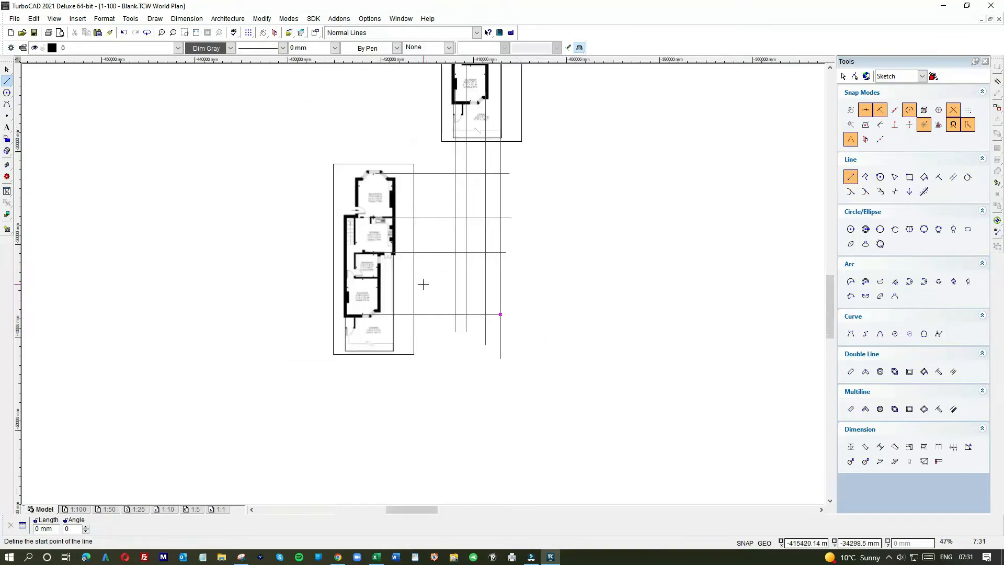
{"action": "scroll", "coordinate": [431, 289], "scroll_direction": "up", "scroll_amount": 4}
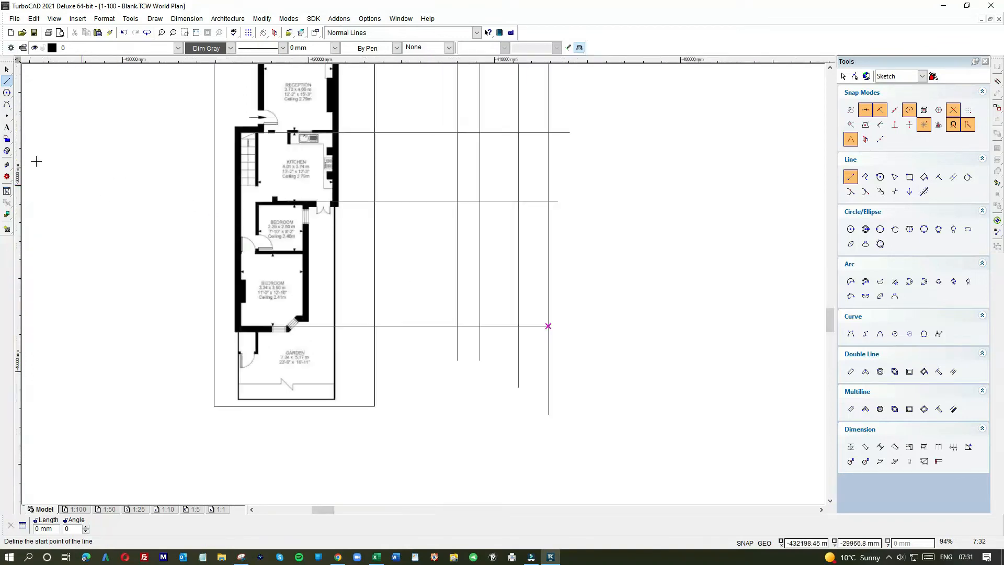
{"action": "key", "text": "Escape"}
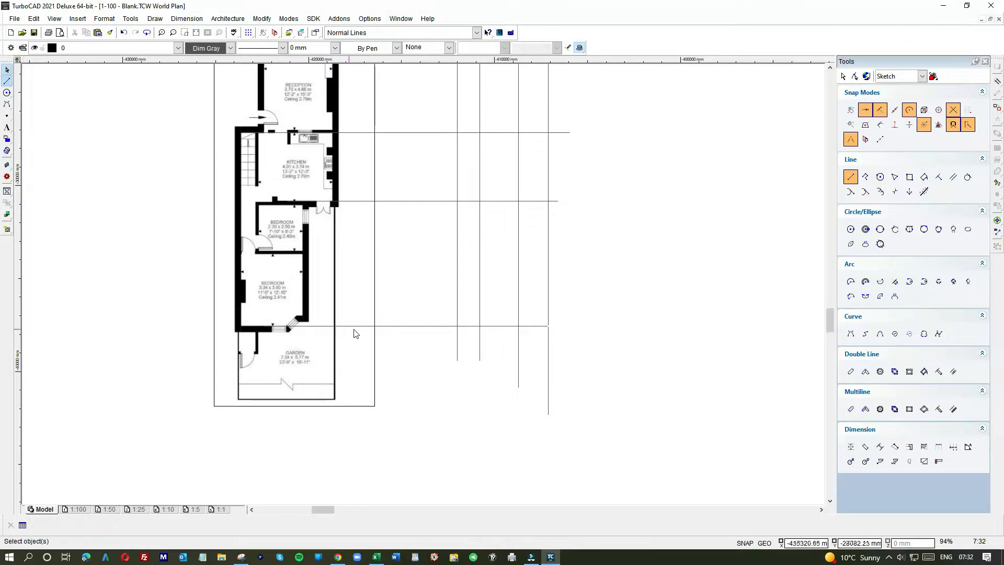
- Shorten the bedroom garden-wall projection line to start at the leftmost vertical line, and end that vertical line on the horizontal one
{"action": "left_click", "coordinate": [408, 327]}
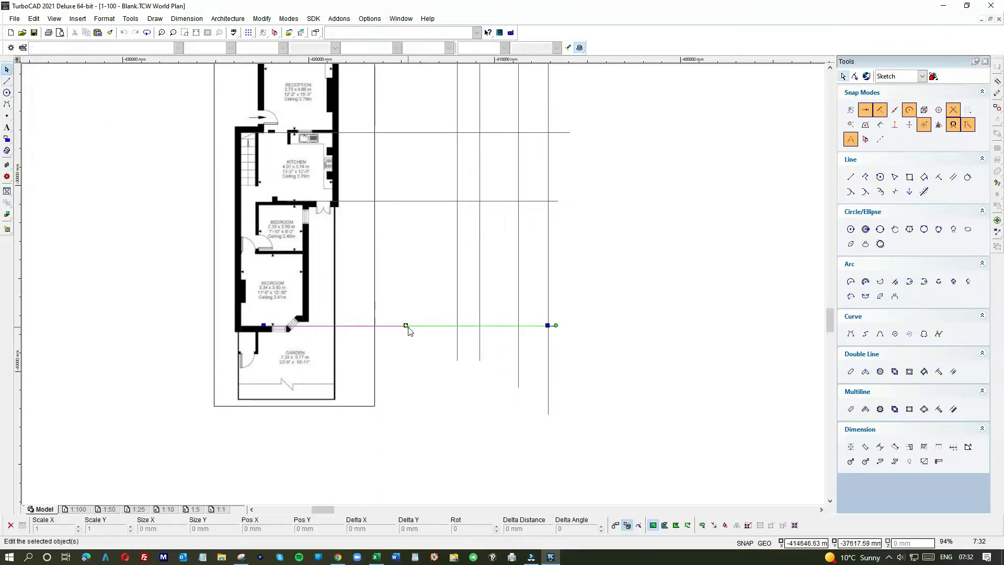
{"action": "left_click", "coordinate": [265, 325]}
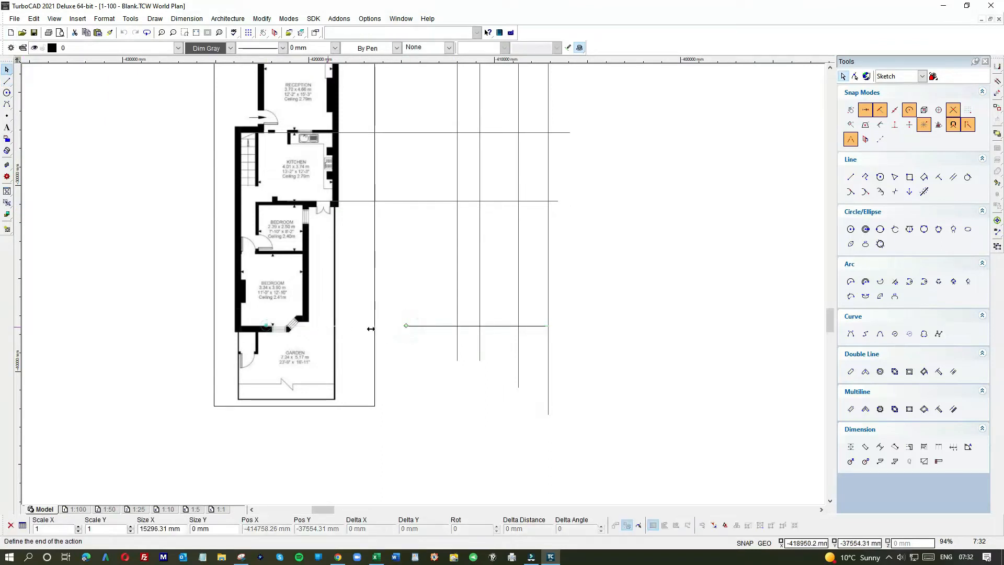
{"action": "left_click", "coordinate": [457, 325]}
{"action": "left_click", "coordinate": [457, 343]}
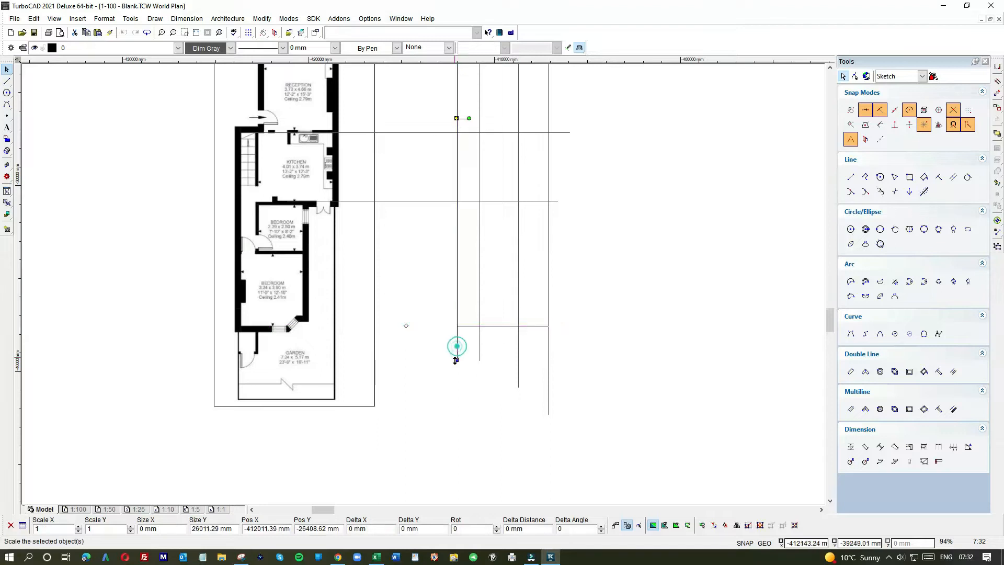
{"action": "left_click", "coordinate": [458, 357]}
{"action": "left_click", "coordinate": [456, 326]}
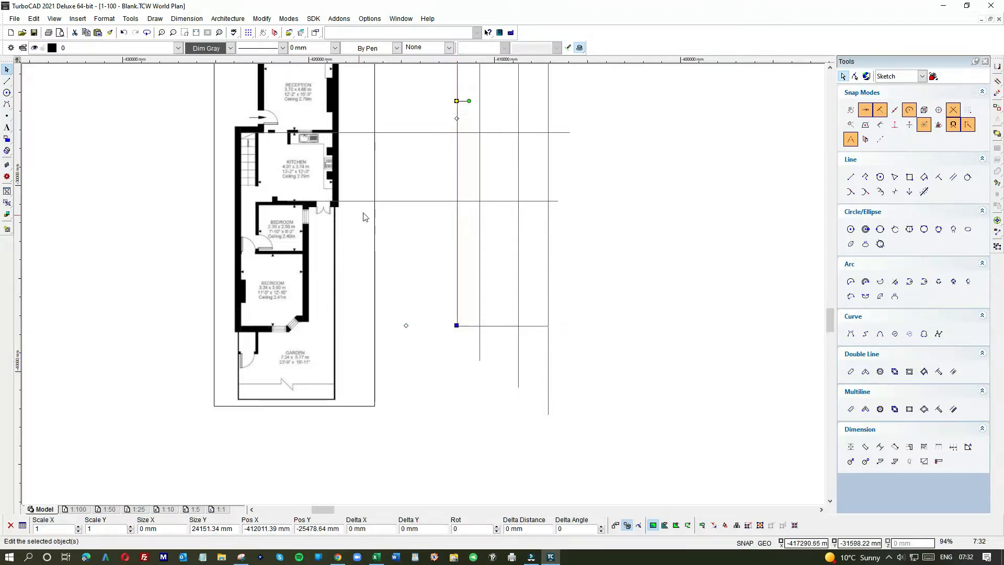
- Shorten the kitchen-bedroom wall projection line so that it starts at the leftmost vertical line
{"action": "left_click", "coordinate": [391, 201]}
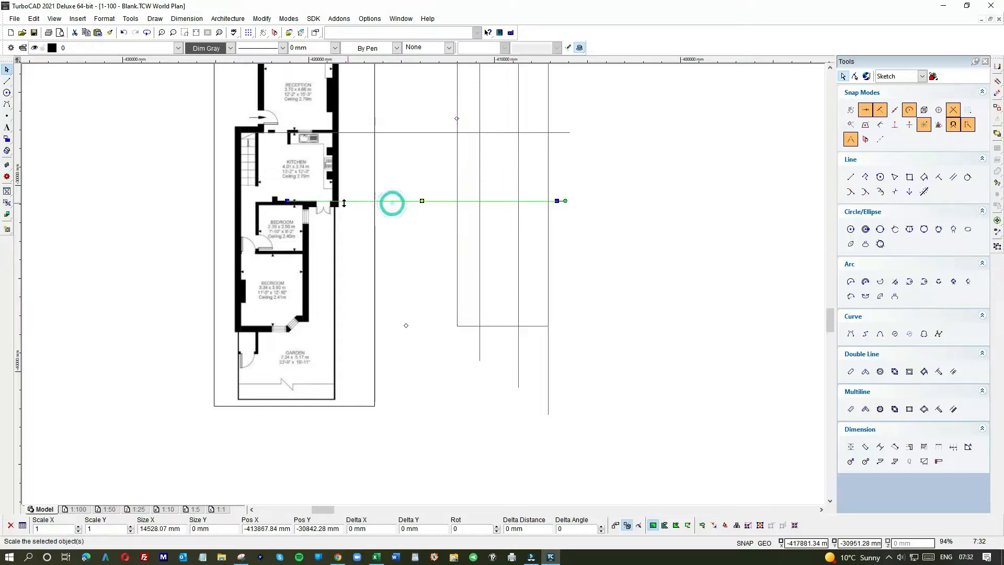
{"action": "left_click_drag", "start_coordinate": [272, 202], "coordinate": [450, 231]}
{"action": "left_click", "coordinate": [416, 202]}
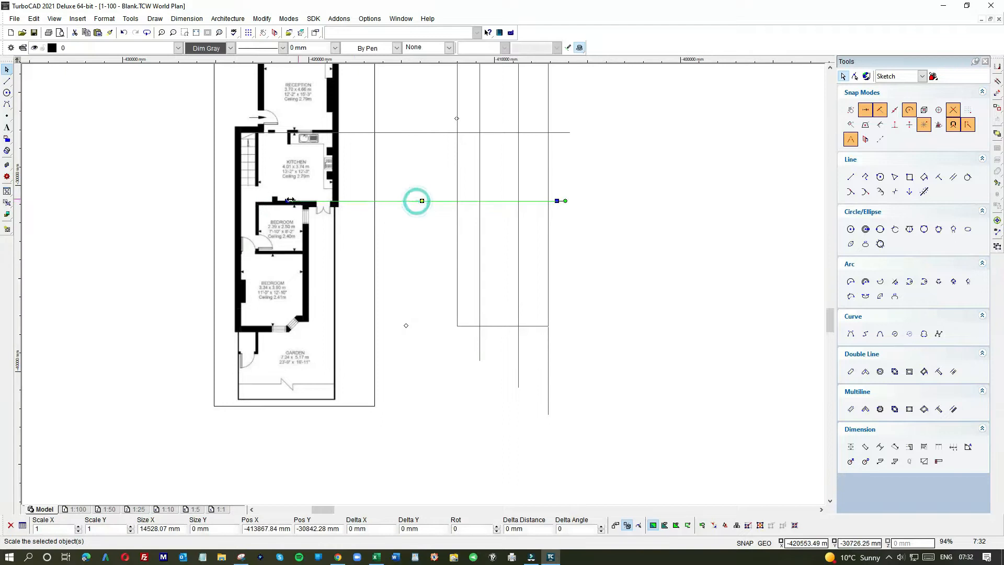
{"action": "left_click", "coordinate": [421, 201]}
{"action": "left_click", "coordinate": [458, 201]}
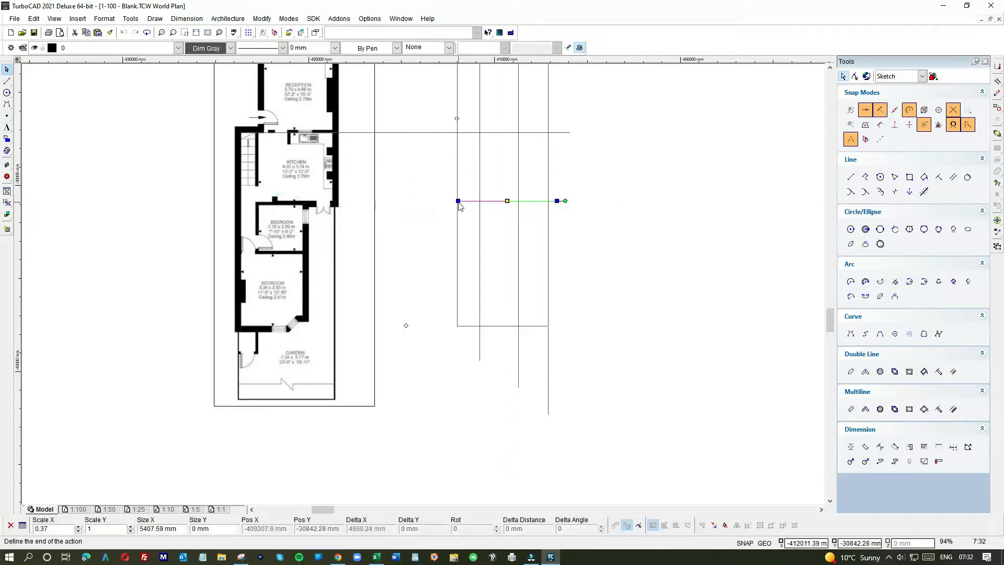
{"action": "left_click", "coordinate": [433, 218]}
- Shorten the reception-kitchen wall projection line so that it starts at the leftmost vertical line
{"action": "left_click", "coordinate": [406, 133]}
{"action": "left_click", "coordinate": [408, 132]}
{"action": "left_click", "coordinate": [244, 133]}
{"action": "left_click", "coordinate": [244, 134]}
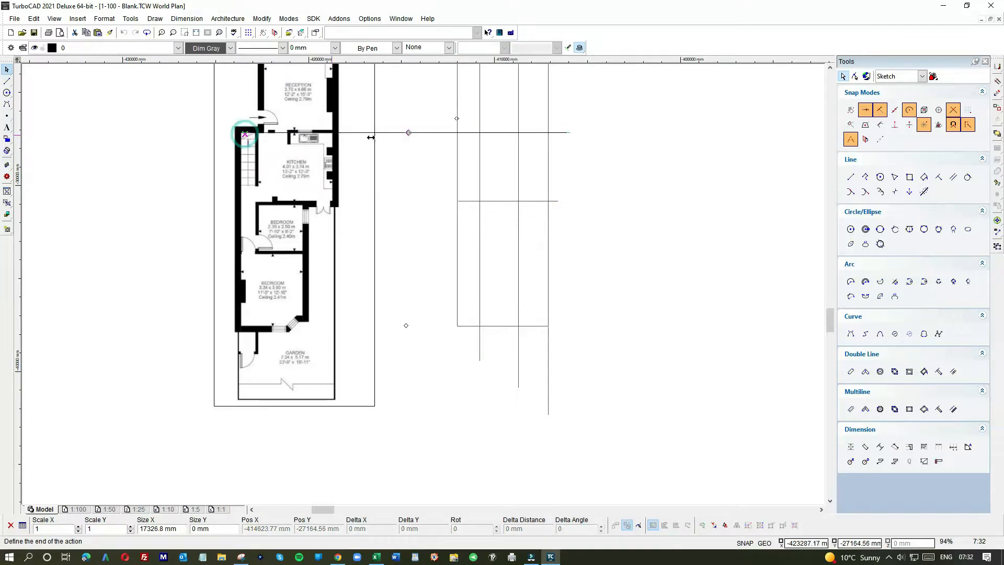
{"action": "left_click", "coordinate": [456, 134]}
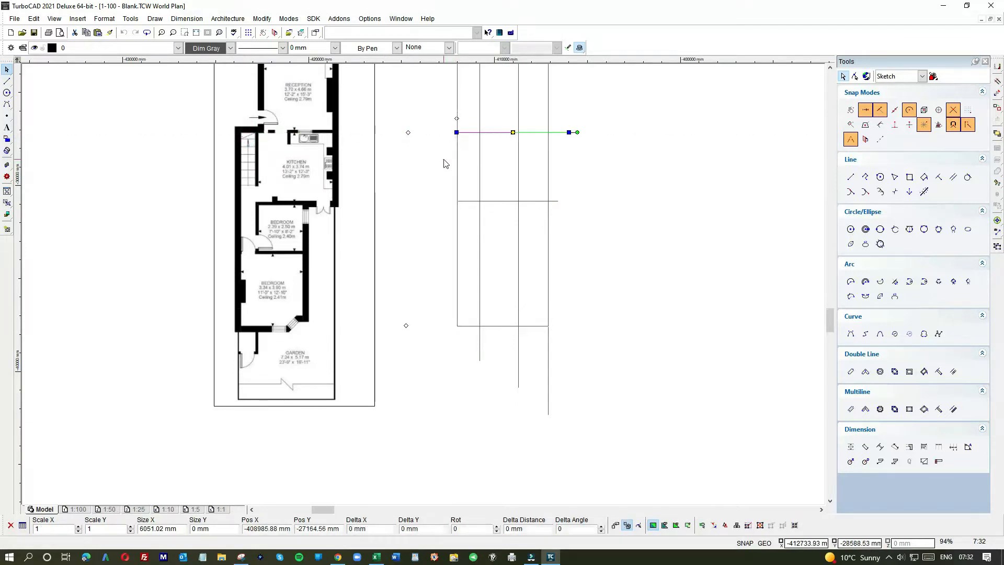
- Shorten the bay window projection line so that it starts at the second vertical line
{"action": "scroll", "coordinate": [424, 288], "scroll_direction": "down", "scroll_amount": 2}
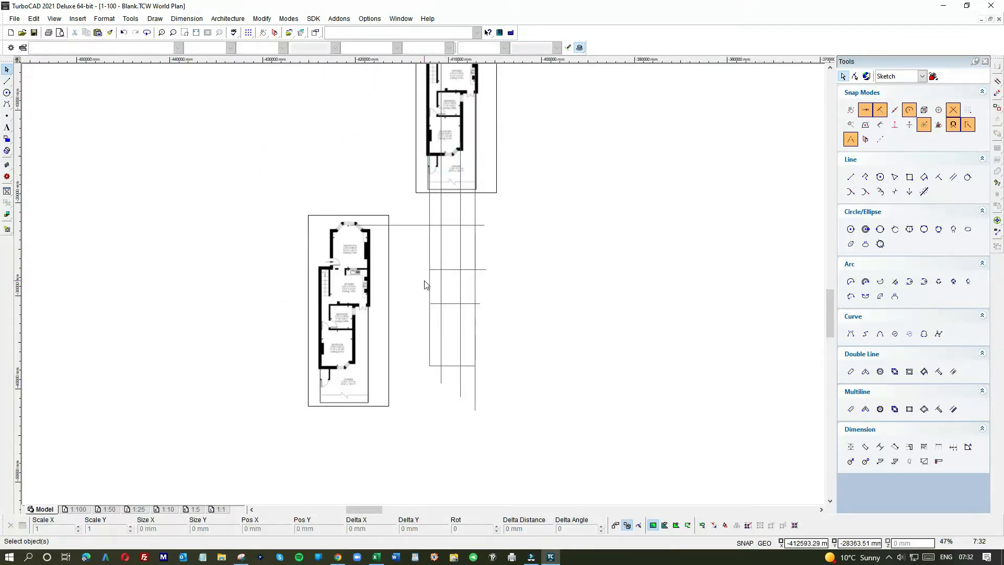
{"action": "scroll", "coordinate": [427, 285], "scroll_direction": "up", "scroll_amount": 1}
{"action": "scroll", "coordinate": [426, 285], "scroll_direction": "down", "scroll_amount": 1}
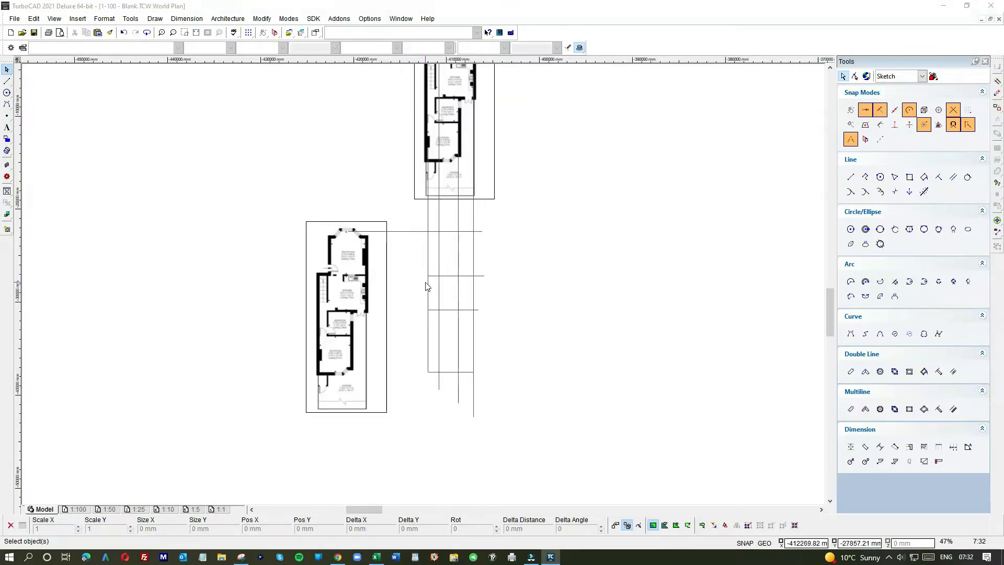
{"action": "scroll", "coordinate": [426, 286], "scroll_direction": "down", "scroll_amount": 1}
{"action": "scroll", "coordinate": [426, 190], "scroll_direction": "up", "scroll_amount": 1}
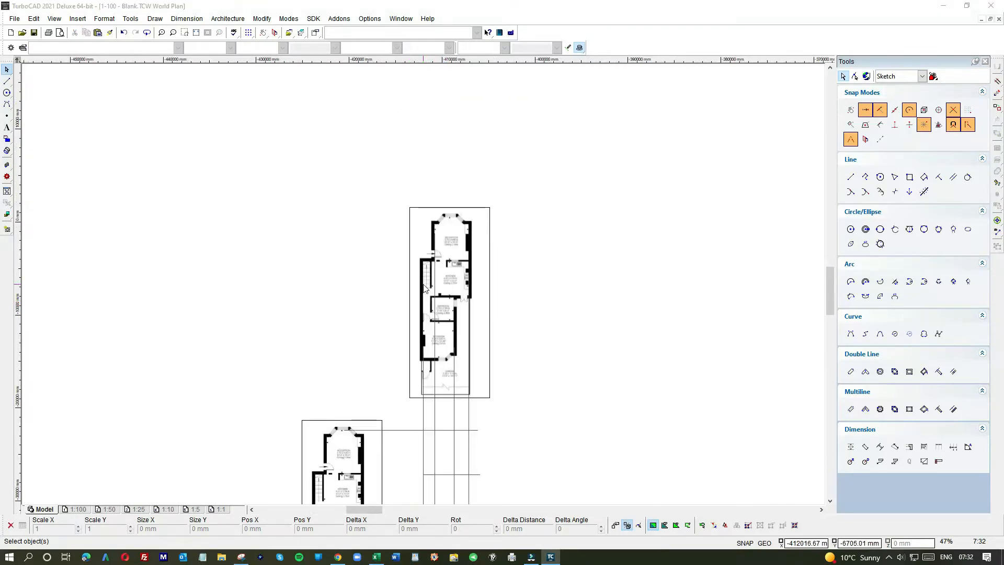
{"action": "scroll", "coordinate": [372, 476], "scroll_direction": "up", "scroll_amount": 1}
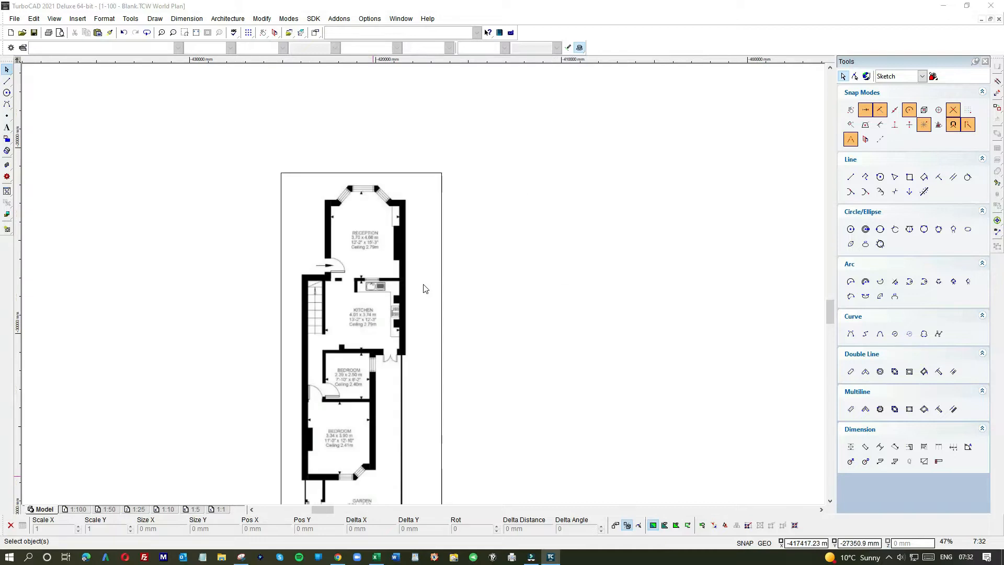
{"action": "scroll", "coordinate": [423, 285], "scroll_direction": "up", "scroll_amount": 1}
{"action": "scroll", "coordinate": [483, 266], "scroll_direction": "down", "scroll_amount": 1}
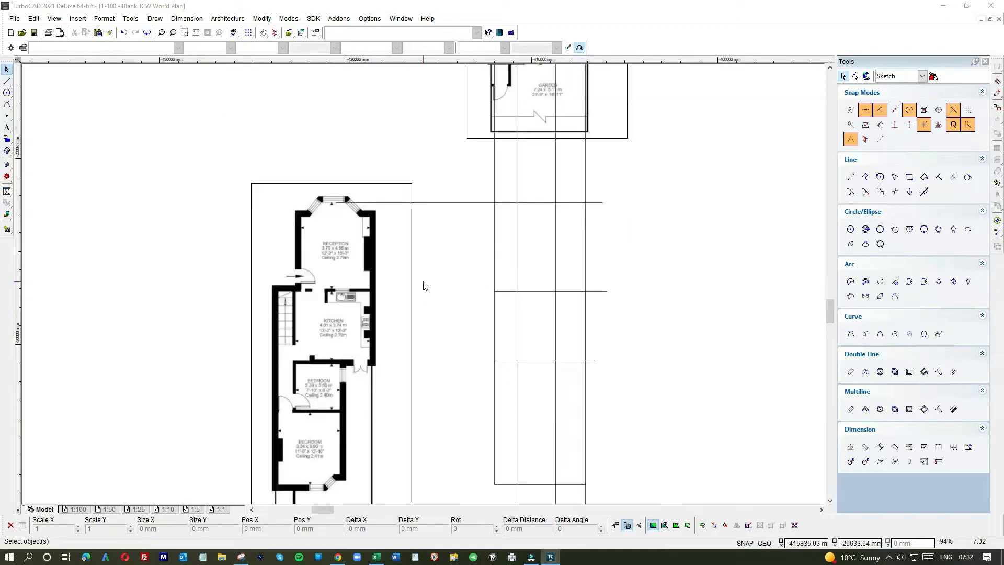
{"action": "scroll", "coordinate": [423, 260], "scroll_direction": "down", "scroll_amount": 1}
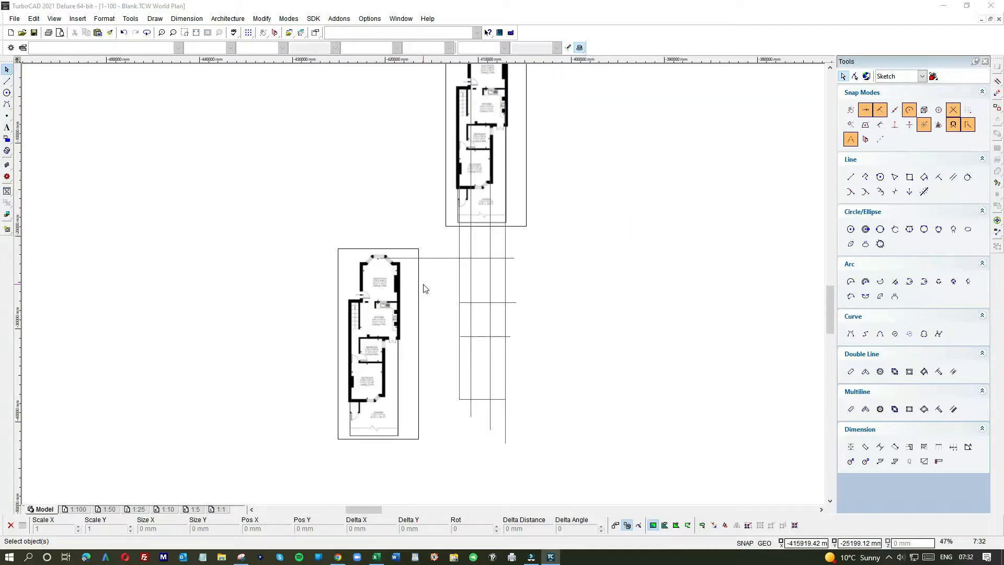
{"action": "left_click", "coordinate": [430, 258]}
{"action": "left_click_drag", "start_coordinate": [419, 257], "coordinate": [382, 257]}
{"action": "left_click", "coordinate": [382, 257]}
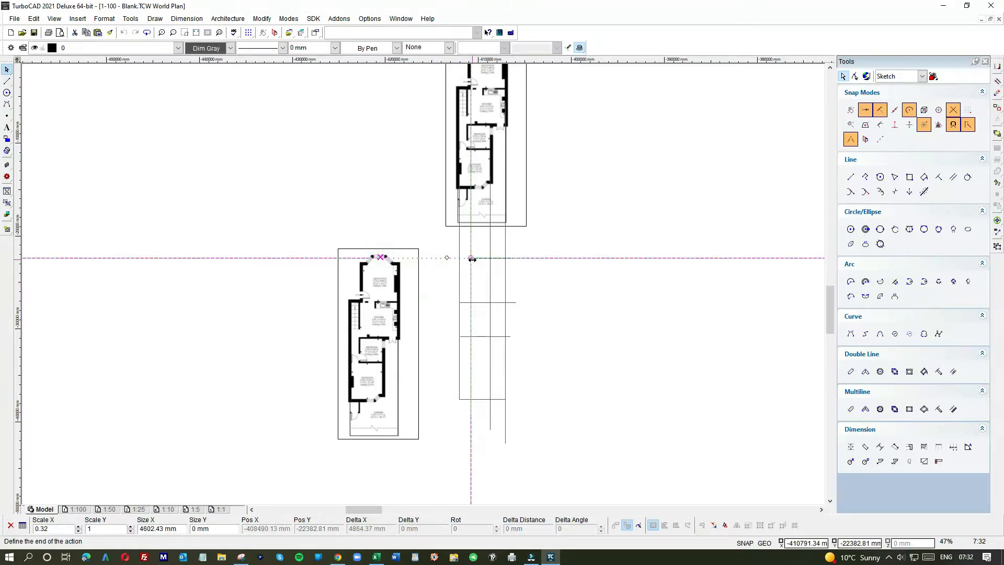
{"action": "left_click", "coordinate": [470, 259]}
{"action": "left_click", "coordinate": [444, 267]}
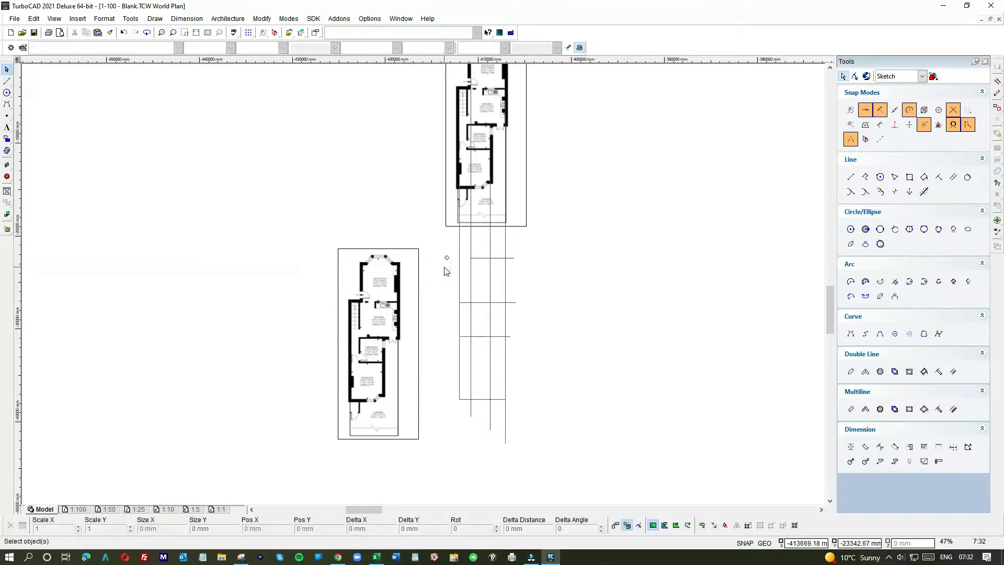
- Extend the bay window projection line back to the alignment of the leftmost vertical line
{"action": "left_click", "coordinate": [483, 261]}
{"action": "left_click", "coordinate": [471, 258]}
{"action": "left_click", "coordinate": [458, 258]}
{"action": "left_click", "coordinate": [442, 264]}
- Shorten the leftmost vertical line so that its upper end meets the reception-kitchen wall line
{"action": "left_click", "coordinate": [459, 238]}
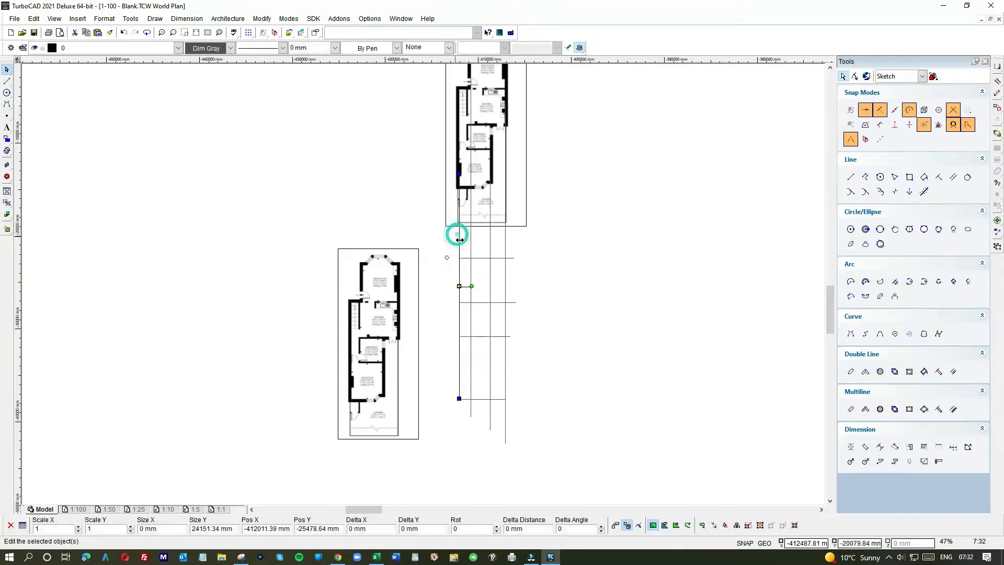
{"action": "left_click", "coordinate": [459, 171]}
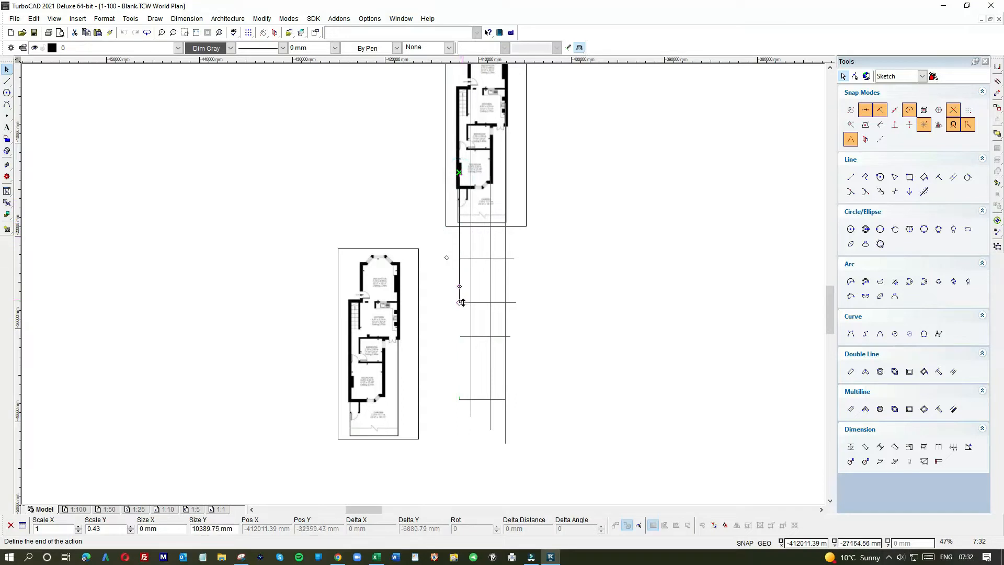
{"action": "left_click", "coordinate": [459, 302]}
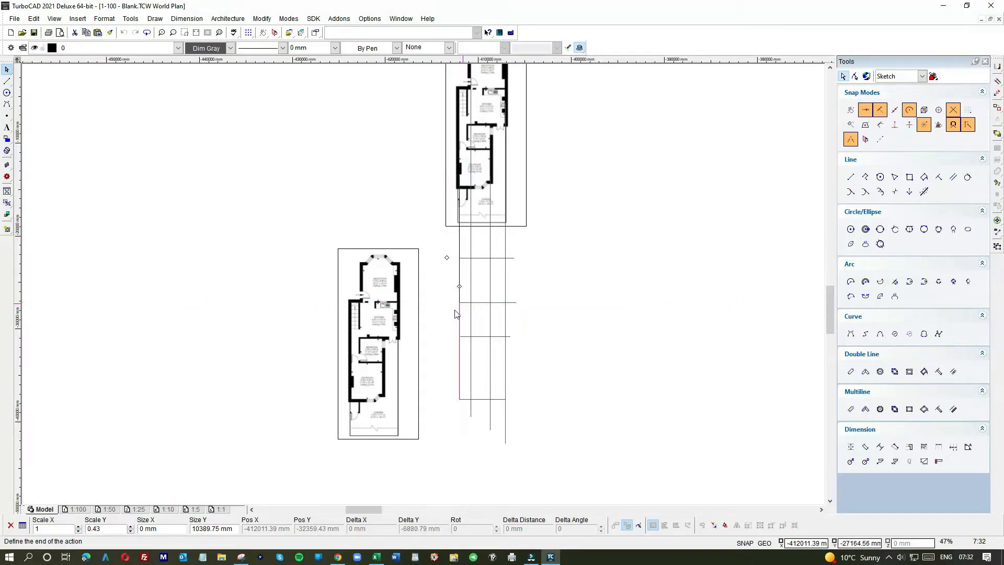
{"action": "left_click", "coordinate": [445, 278]}
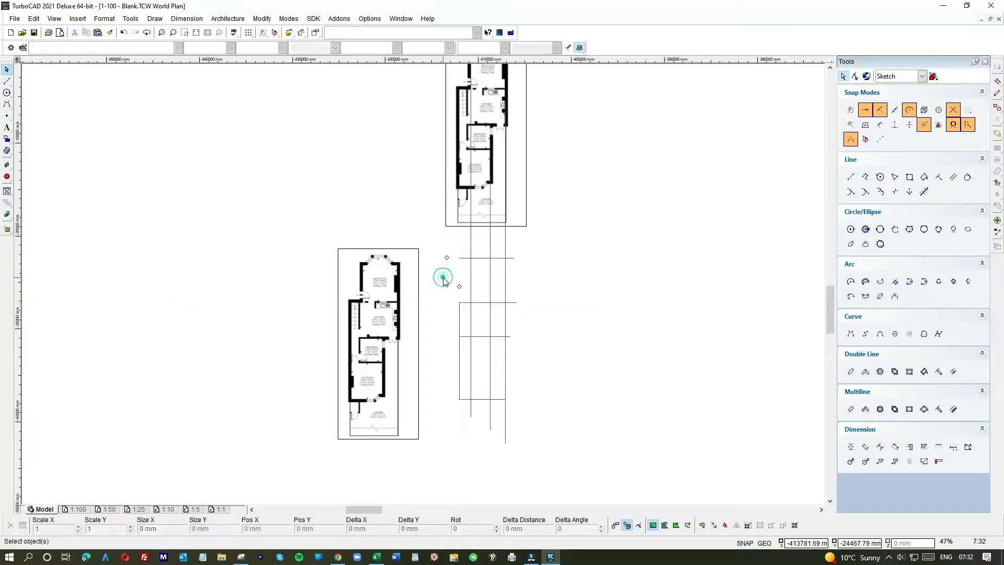
- Shorten the second vertical line so that its upper end meets the bay window projection line
{"action": "left_click", "coordinate": [471, 239]}
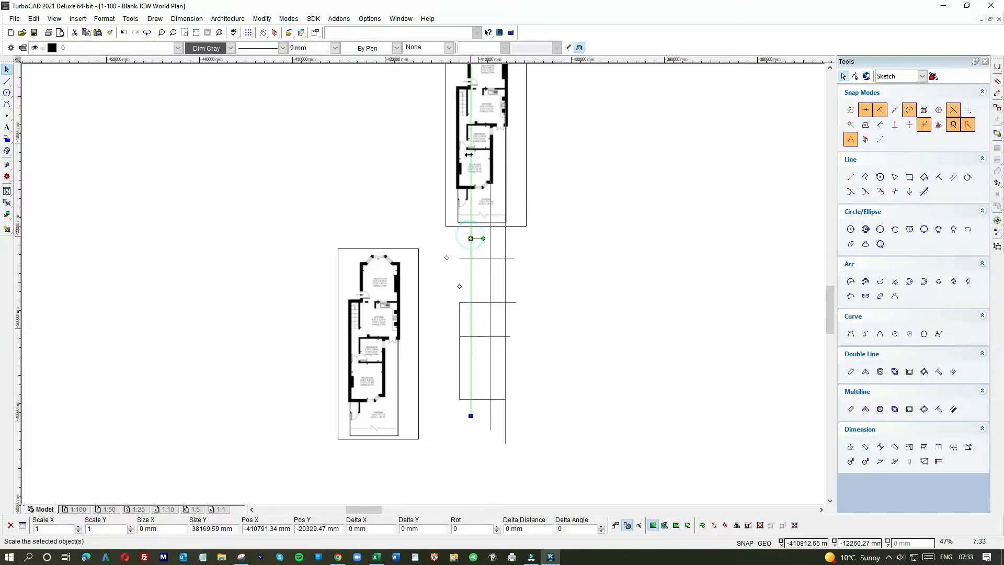
{"action": "scroll", "coordinate": [422, 284], "scroll_direction": "down", "scroll_amount": 2}
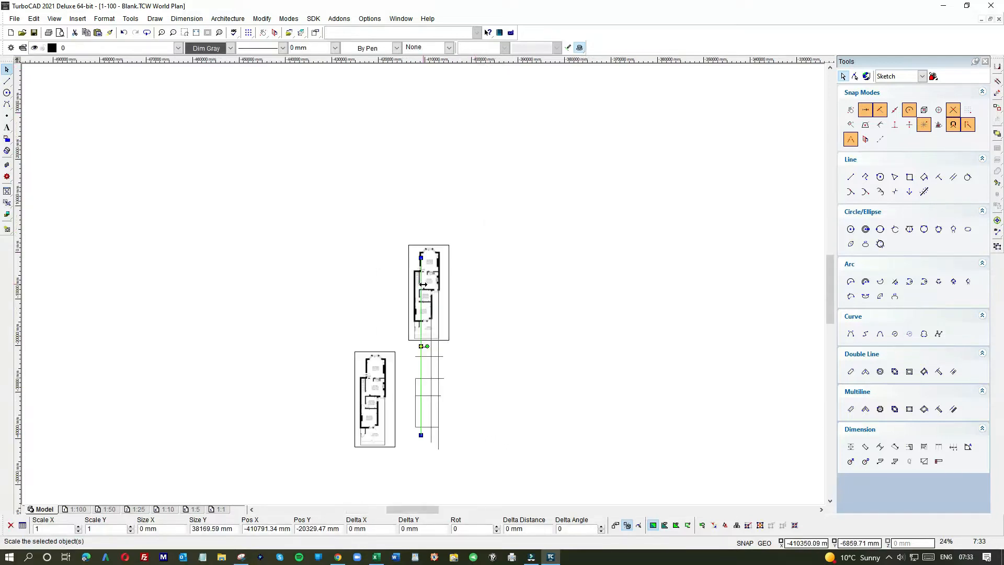
{"action": "scroll", "coordinate": [423, 284], "scroll_direction": "up", "scroll_amount": 2}
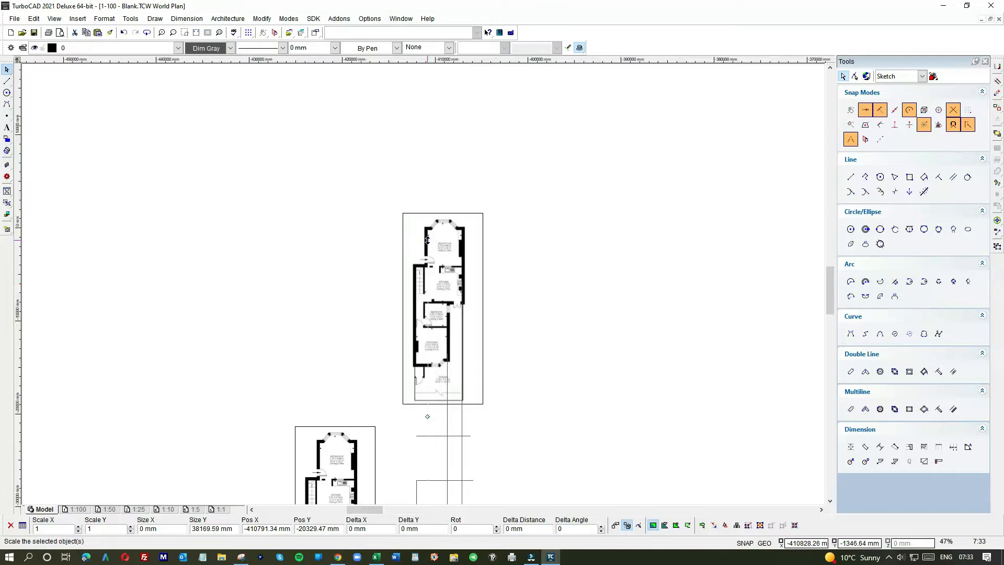
{"action": "left_click_drag", "start_coordinate": [425, 237], "coordinate": [428, 435]}
{"action": "left_click", "coordinate": [509, 412]}
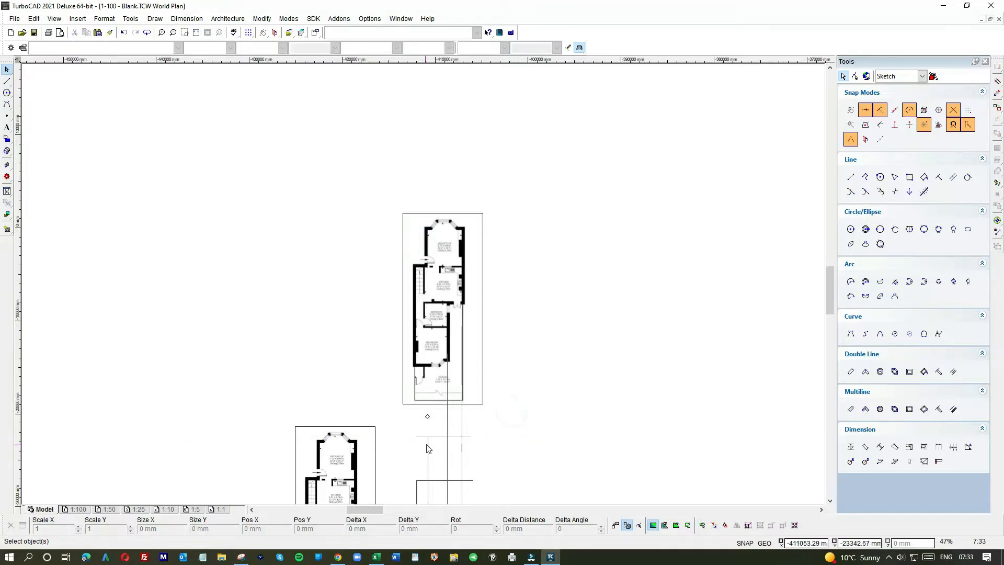
- Draw a horizontal projection line from the inner face of the lower plan's reception front wall to the third vertical line, and leave the Line tool
{"action": "scroll", "coordinate": [425, 288], "scroll_direction": "up", "scroll_amount": 4}
{"action": "scroll", "coordinate": [425, 287], "scroll_direction": "down", "scroll_amount": 2}
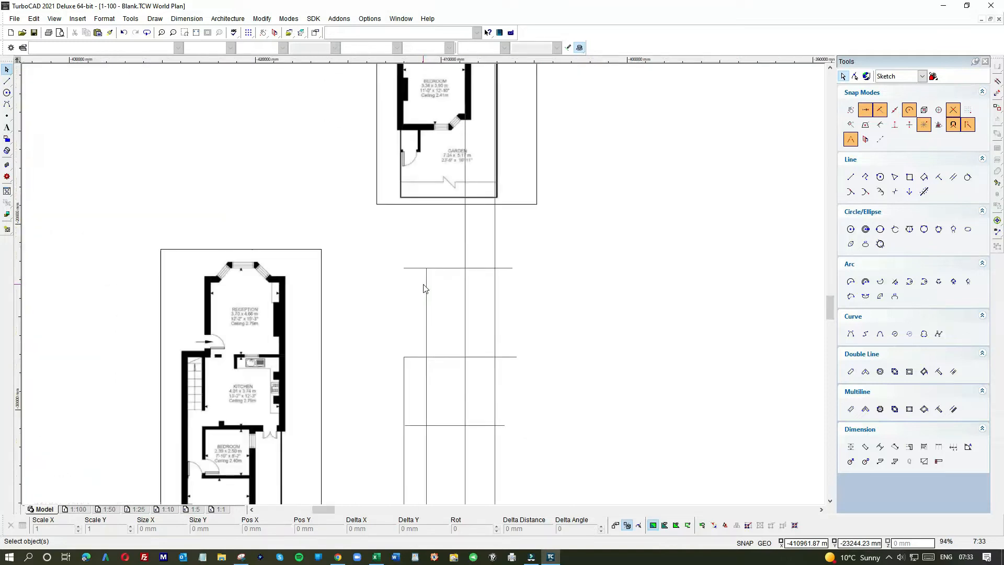
{"action": "left_click", "coordinate": [7, 81]}
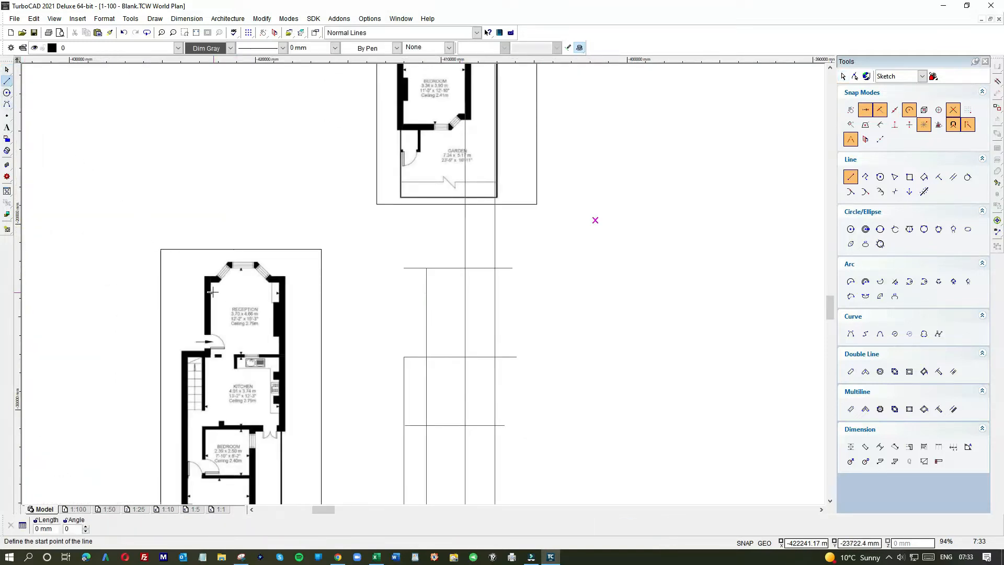
{"action": "scroll", "coordinate": [212, 292], "scroll_direction": "up", "scroll_amount": 4}
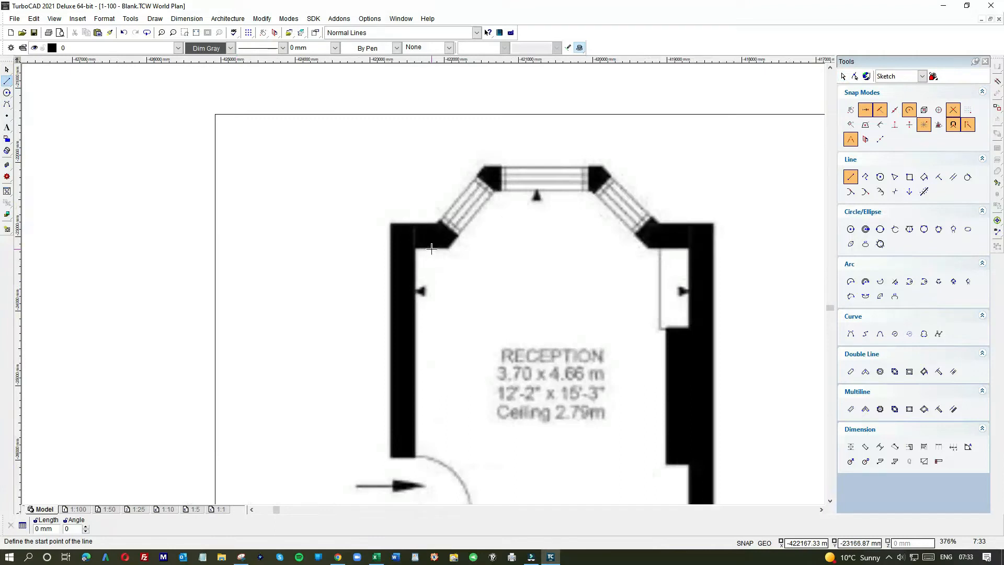
{"action": "left_click", "coordinate": [432, 248]}
{"action": "scroll", "coordinate": [574, 251], "scroll_direction": "down", "scroll_amount": 2}
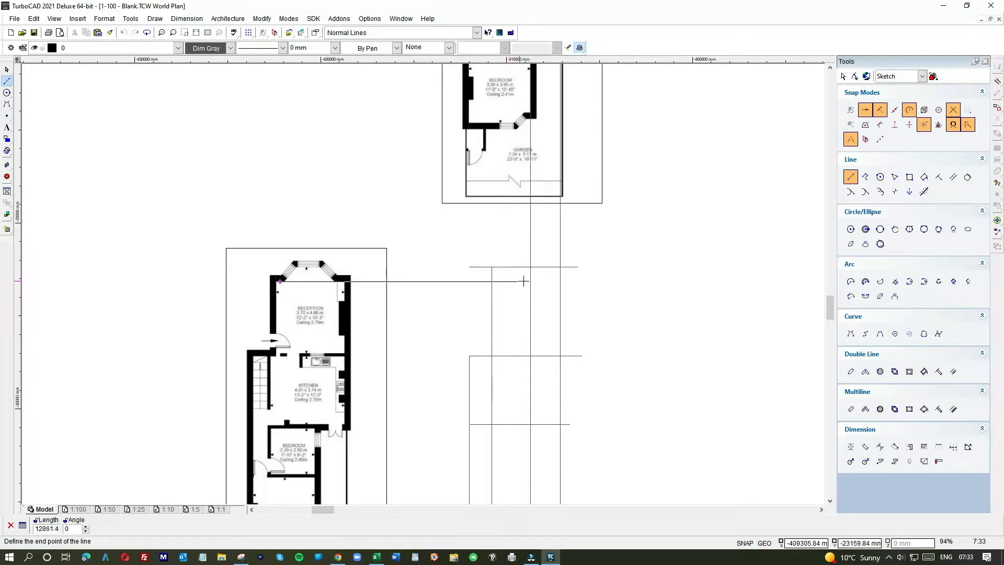
{"action": "left_click", "coordinate": [529, 281]}
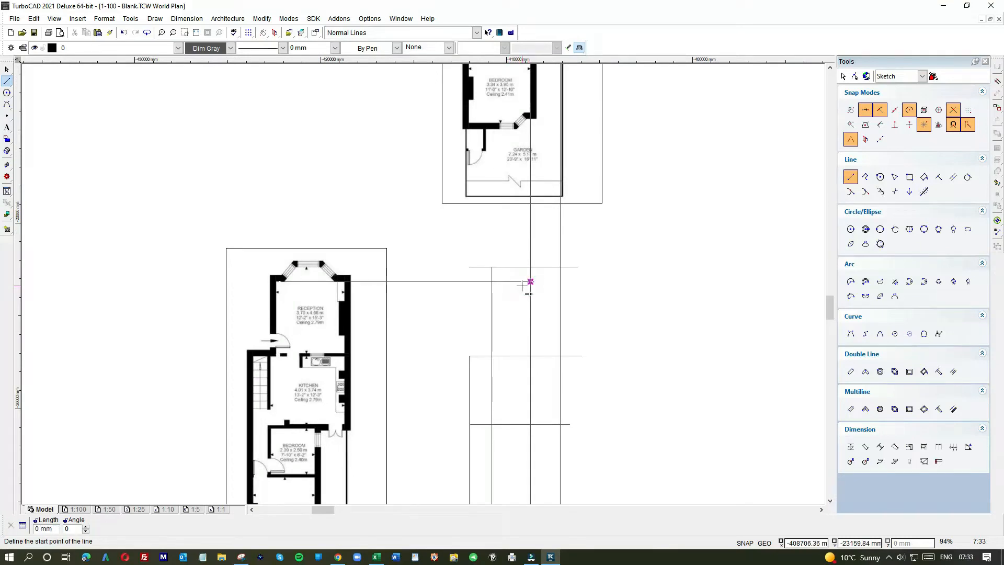
{"action": "scroll", "coordinate": [526, 284], "scroll_direction": "down", "scroll_amount": 1}
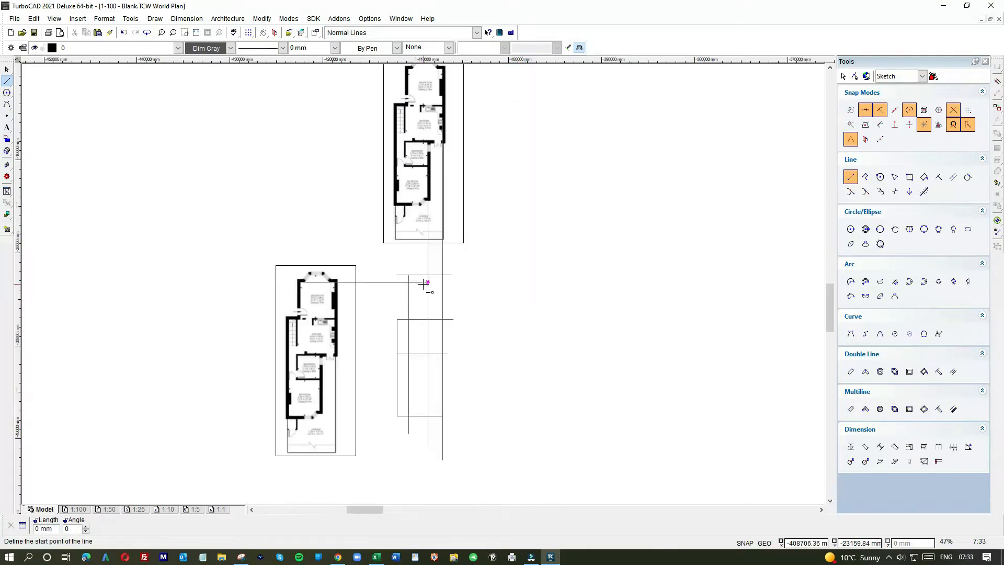
{"action": "left_click", "coordinate": [7, 69]}
- Shorten the third vertical line so that its ends meet the kitchen-bedroom wall line and the lowest horizontal line
{"action": "left_click", "coordinate": [425, 252]}
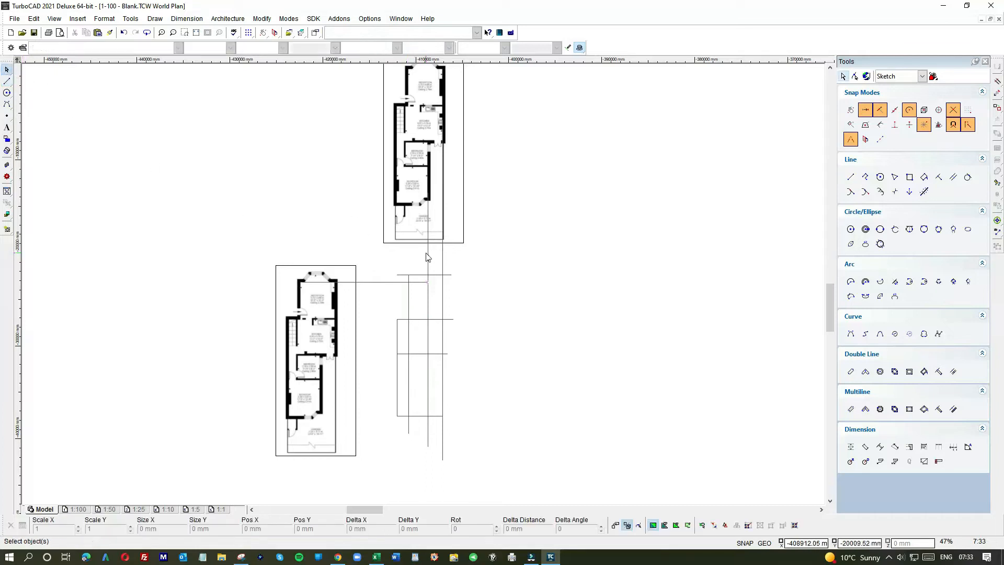
{"action": "left_click", "coordinate": [426, 193]}
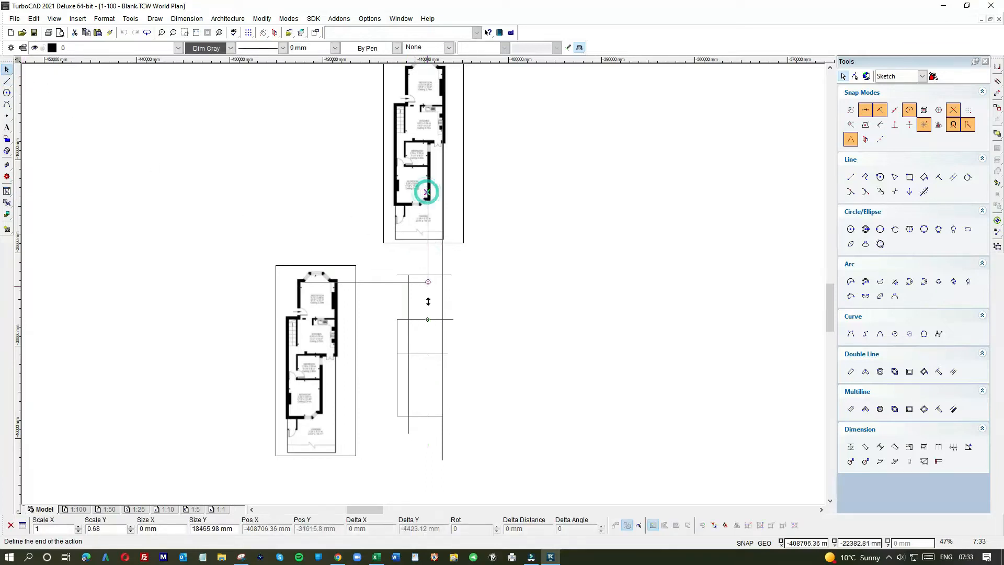
{"action": "left_click", "coordinate": [425, 354]}
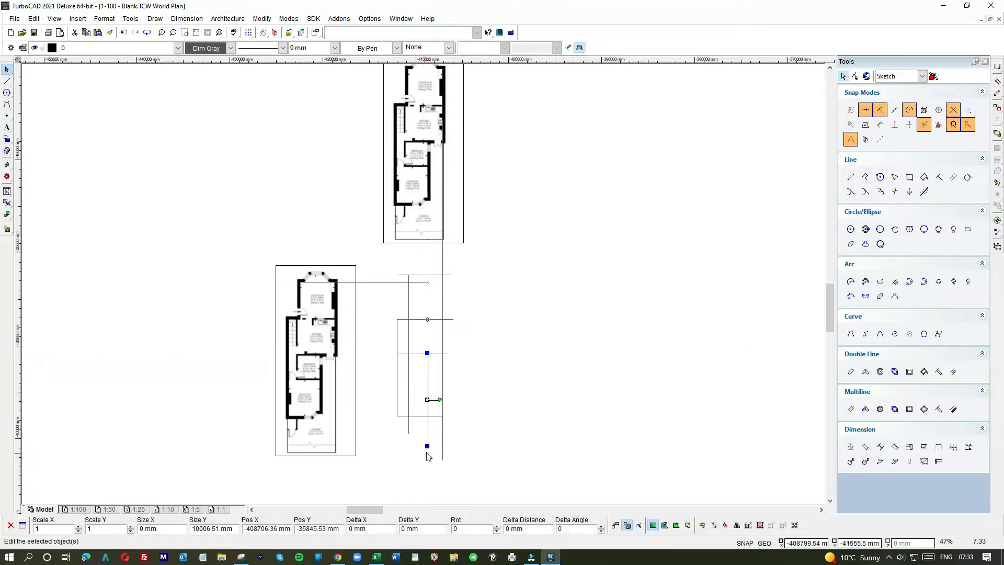
{"action": "left_click", "coordinate": [427, 446]}
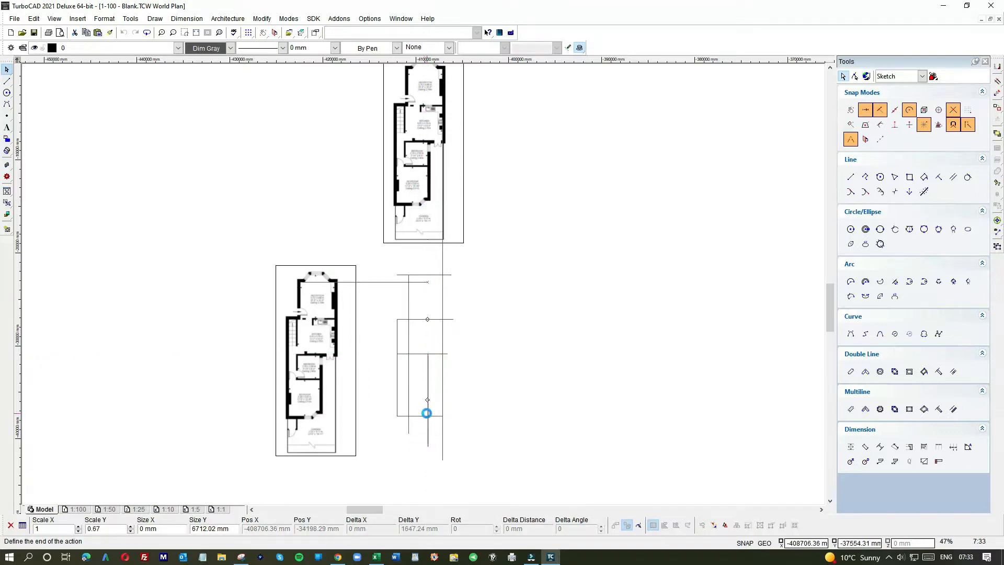
{"action": "left_click", "coordinate": [426, 413]}
- Shorten the rightmost vertical line so that its lower end meets the kitchen-bedroom wall line
{"action": "left_click", "coordinate": [443, 430]}
{"action": "left_click", "coordinate": [442, 460]}
{"action": "left_click", "coordinate": [442, 354]}
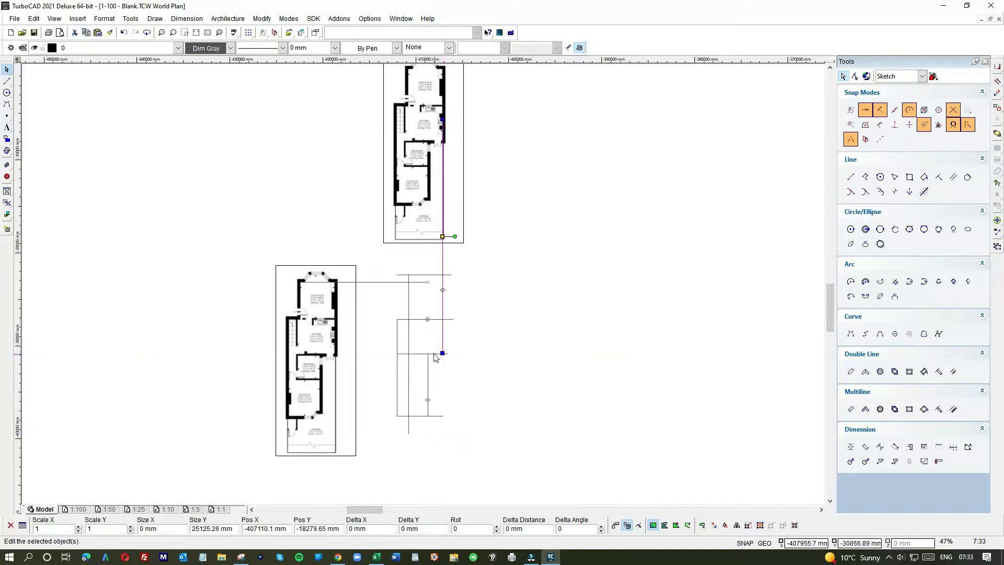
- Shorten the kitchen-bedroom and reception-kitchen wall lines so that their right ends meet the rightmost vertical line
{"action": "scroll", "coordinate": [434, 357], "scroll_direction": "up", "scroll_amount": 2}
{"action": "left_click", "coordinate": [475, 285]}
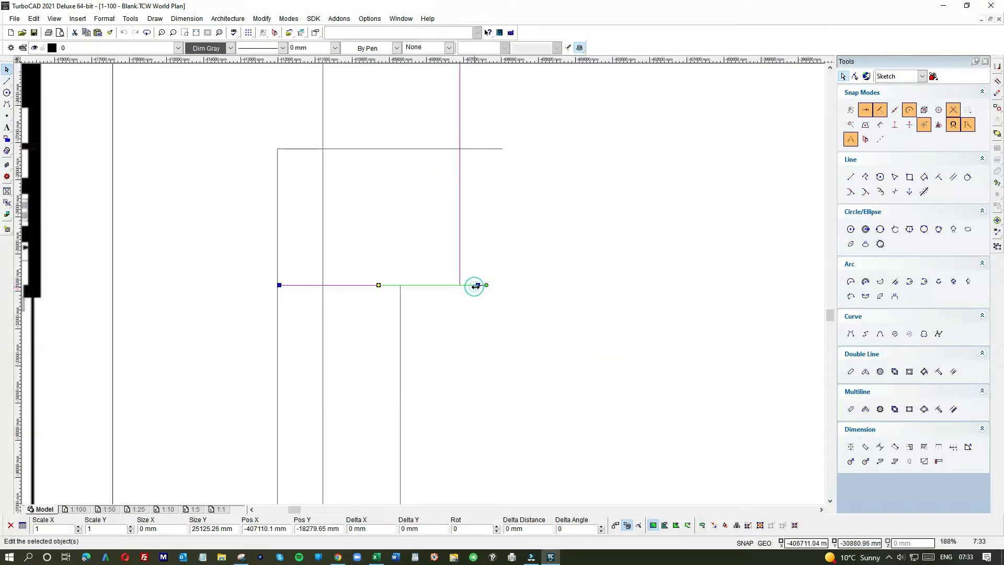
{"action": "left_click", "coordinate": [482, 233]}
{"action": "scroll", "coordinate": [480, 230], "scroll_direction": "down", "scroll_amount": 1}
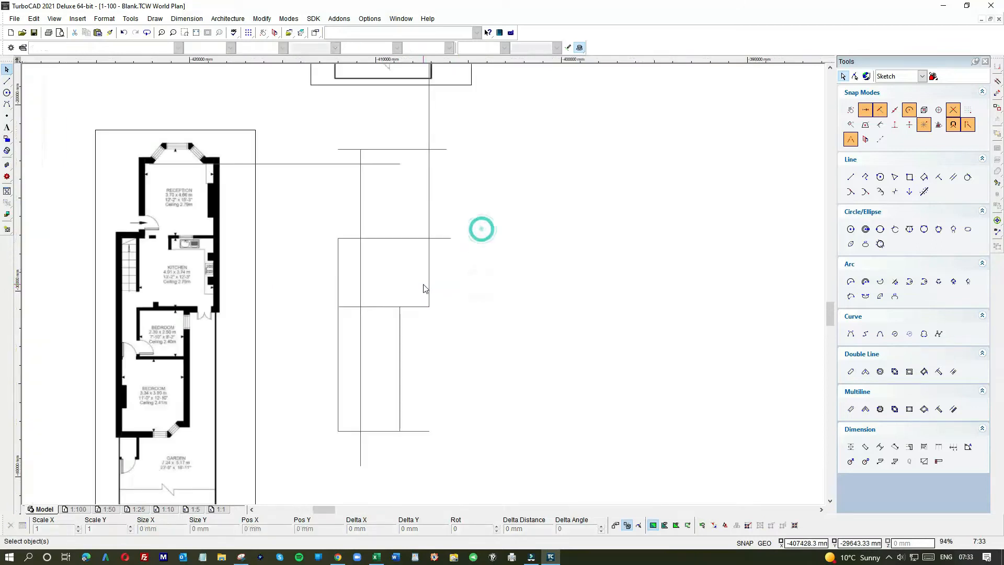
{"action": "left_click", "coordinate": [440, 238]}
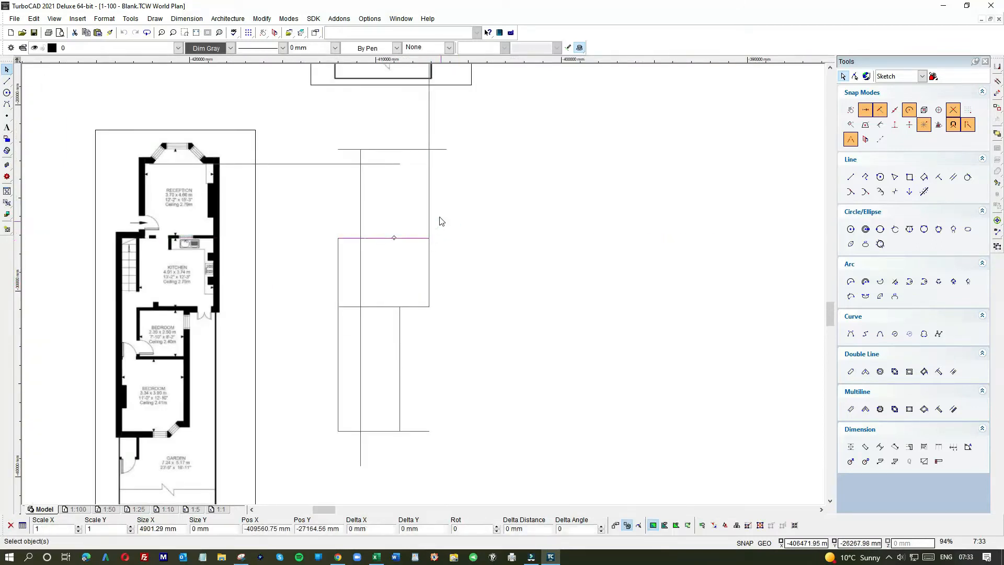
{"action": "left_click", "coordinate": [441, 221]}
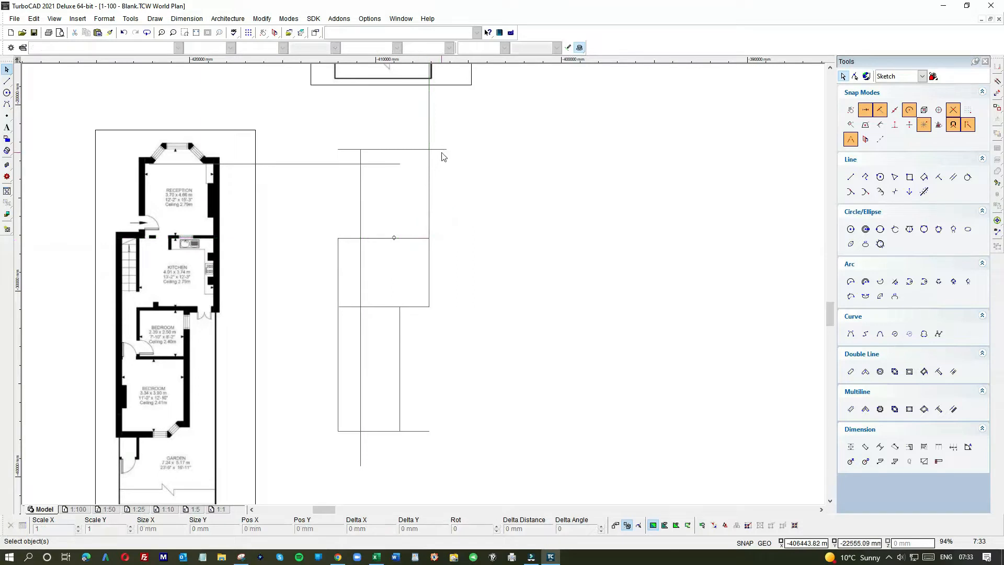
- Adjust the reception front wall line so that it spans only from the second vertical line to the rightmost vertical line
{"action": "left_click", "coordinate": [396, 164]}
{"action": "left_click", "coordinate": [399, 165]}
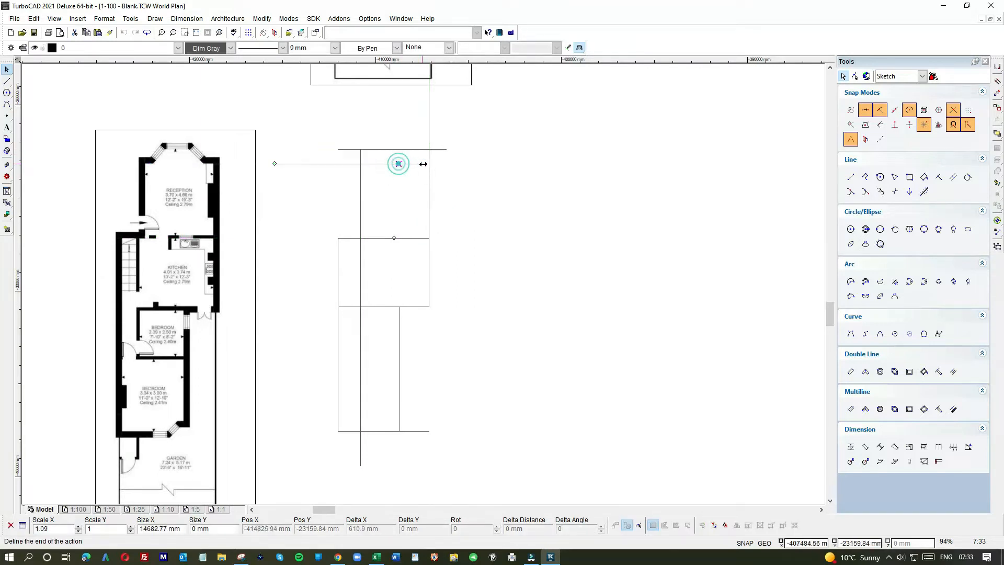
{"action": "left_click", "coordinate": [429, 165]}
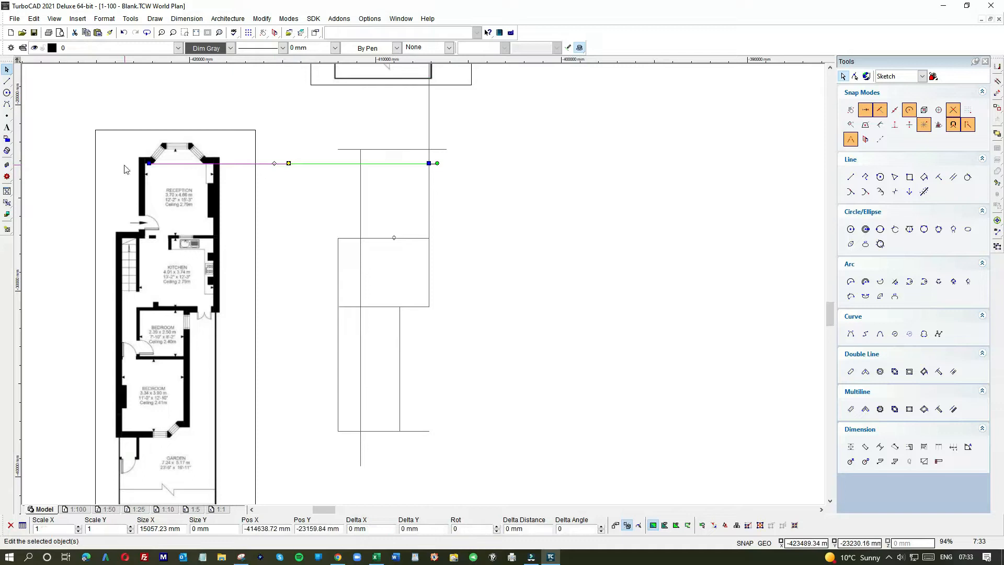
{"action": "left_click", "coordinate": [149, 164]}
{"action": "left_click", "coordinate": [361, 164]}
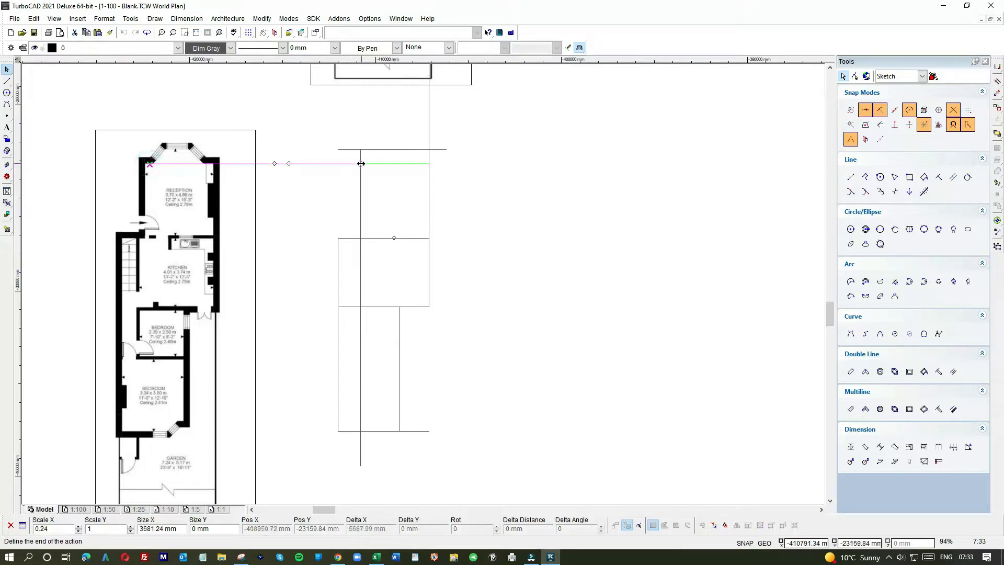
{"action": "left_click", "coordinate": [461, 187]}
- Shorten the rightmost and second vertical lines so that their upper ends meet the reception front wall line
{"action": "scroll", "coordinate": [409, 215], "scroll_direction": "down", "scroll_amount": 1}
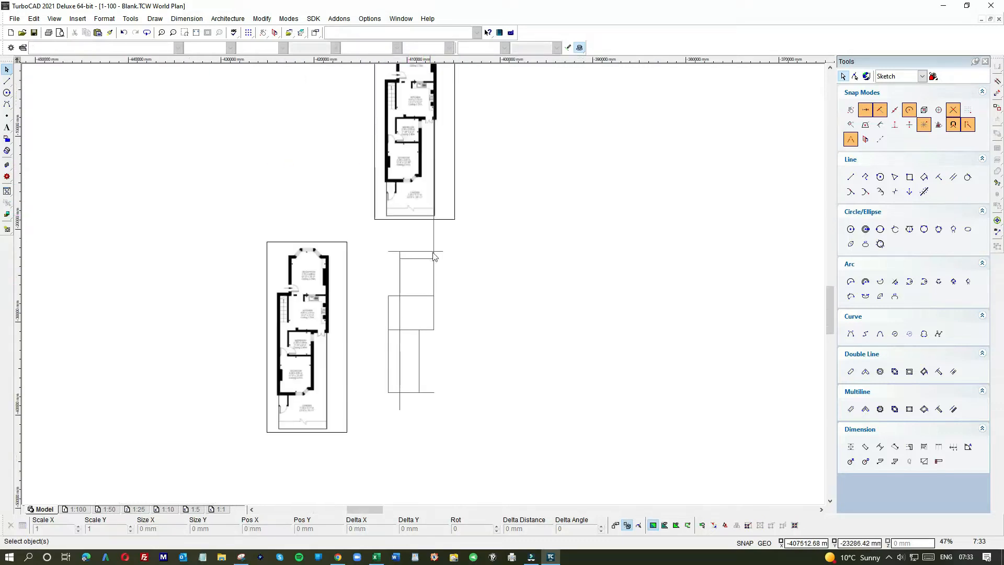
{"action": "left_click", "coordinate": [434, 233]}
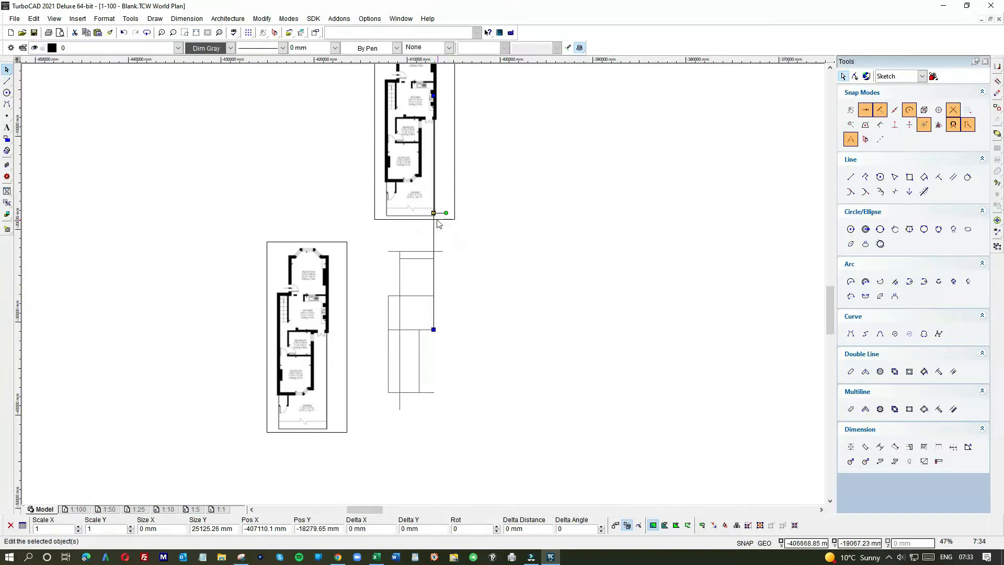
{"action": "left_click", "coordinate": [433, 96]}
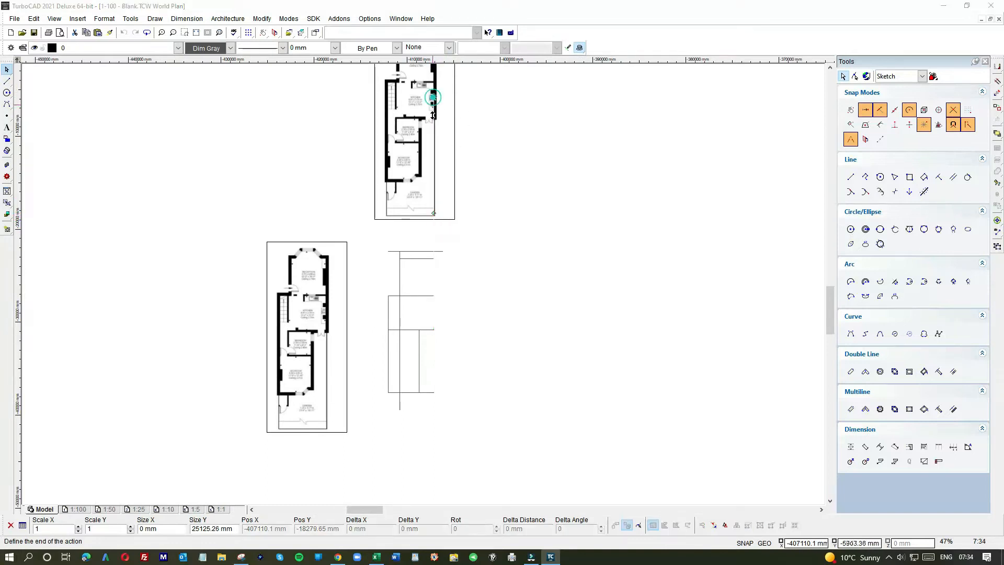
{"action": "left_click", "coordinate": [434, 259]}
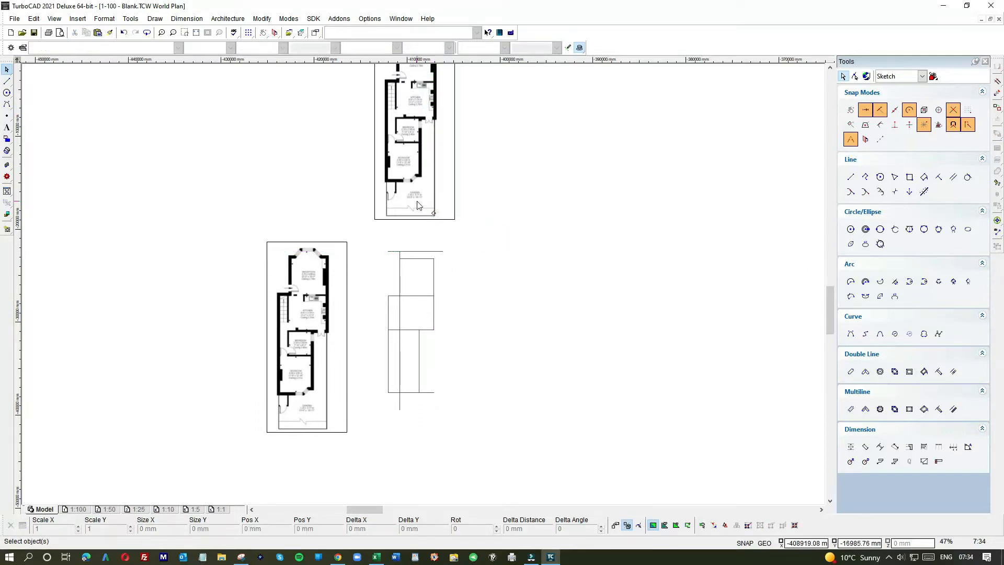
{"action": "left_click", "coordinate": [400, 273]}
{"action": "left_click", "coordinate": [400, 259]}
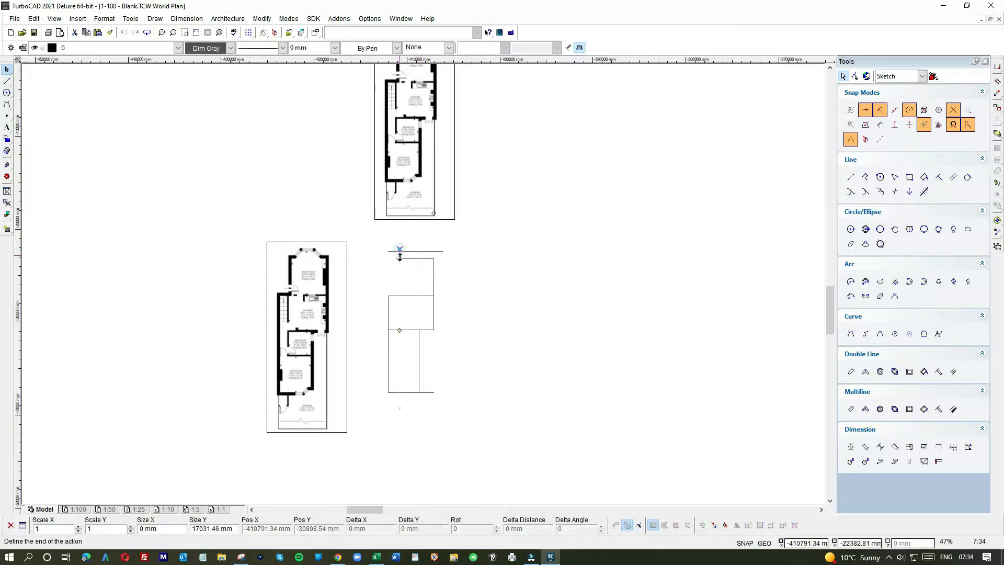
{"action": "left_click", "coordinate": [400, 258]}
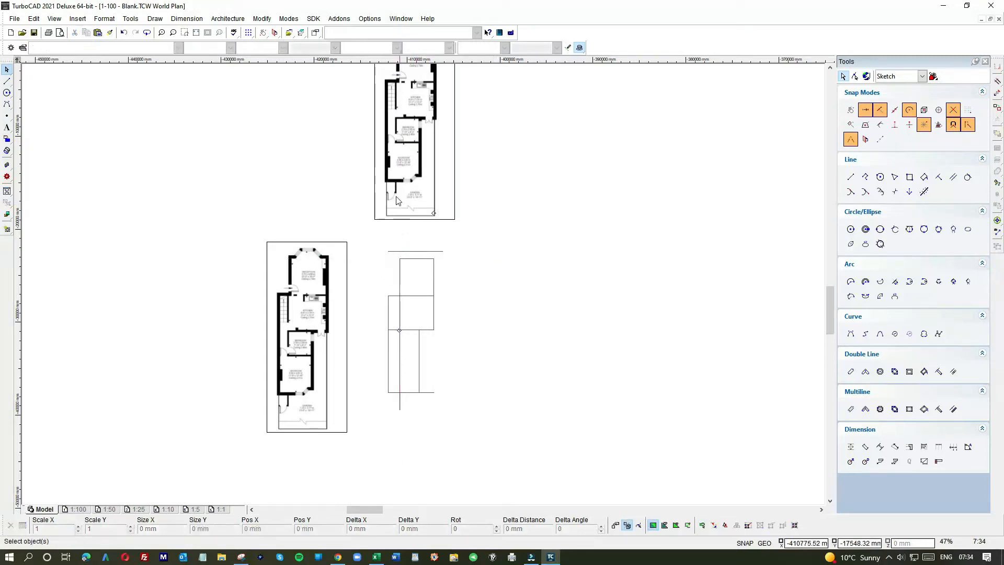
- Draw a vertical projection line from the upper plan's right inner bay window corner down to the reception front wall line
{"action": "left_click", "coordinate": [7, 81]}
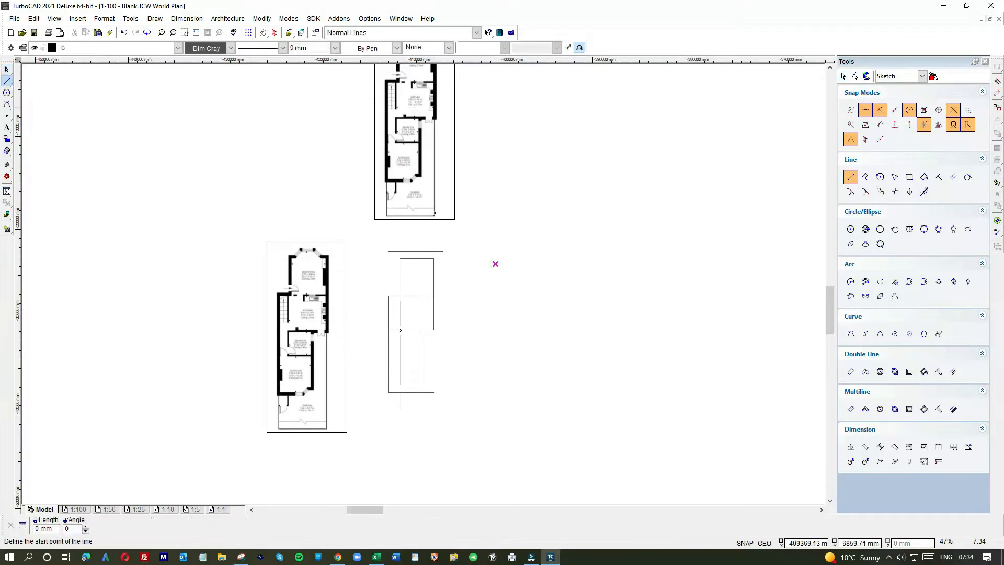
{"action": "scroll", "coordinate": [421, 279], "scroll_direction": "down", "scroll_amount": 2}
{"action": "scroll", "coordinate": [421, 280], "scroll_direction": "up", "scroll_amount": 8}
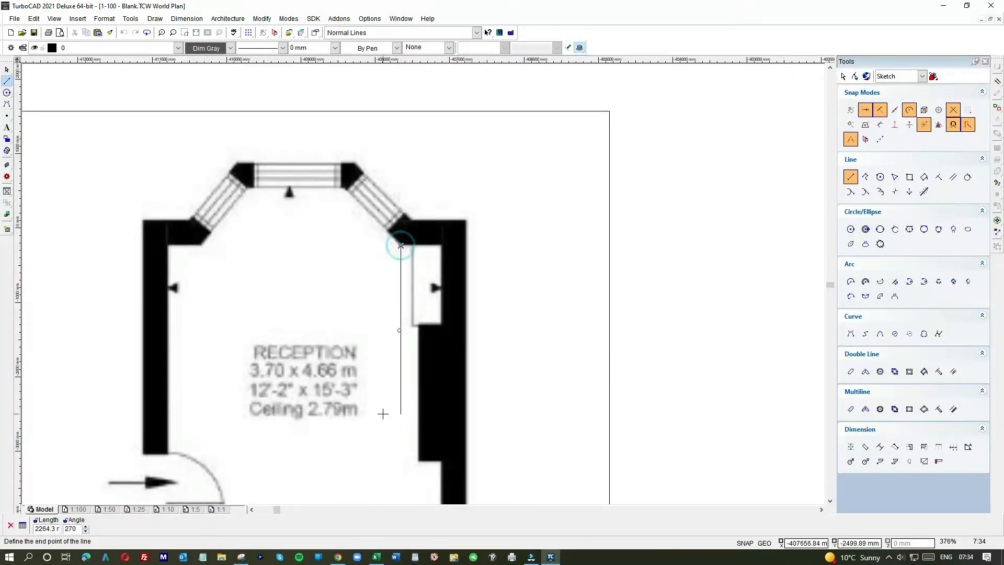
{"action": "scroll", "coordinate": [400, 413], "scroll_direction": "down", "scroll_amount": 8}
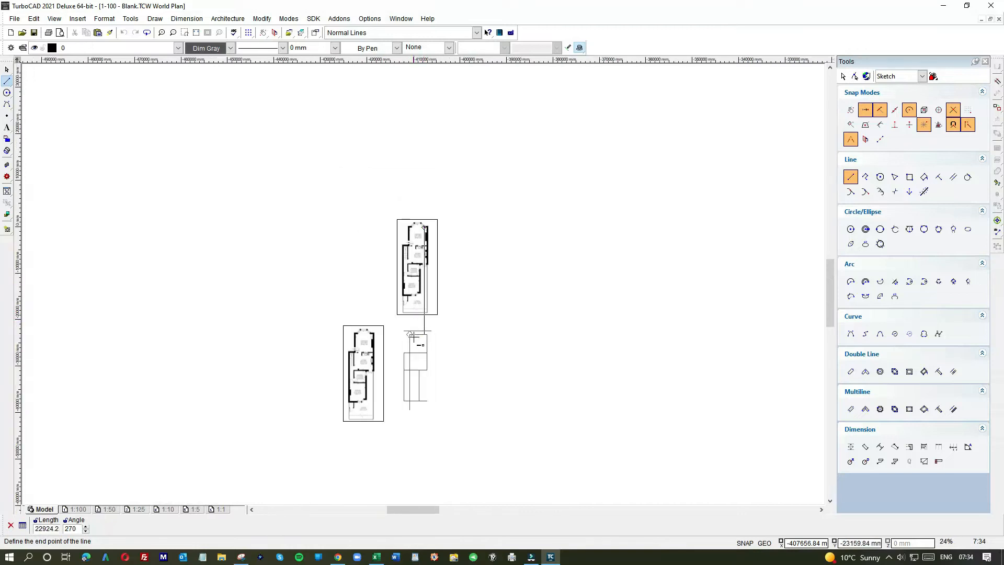
{"action": "scroll", "coordinate": [421, 335], "scroll_direction": "up", "scroll_amount": 4}
{"action": "left_click", "coordinate": [434, 279]}
- Draw a vertical projection line from the upper plan's left inner bay window corner down to the reception front wall line
{"action": "scroll", "coordinate": [417, 253], "scroll_direction": "down", "scroll_amount": 2}
{"action": "scroll", "coordinate": [427, 97], "scroll_direction": "up", "scroll_amount": 6}
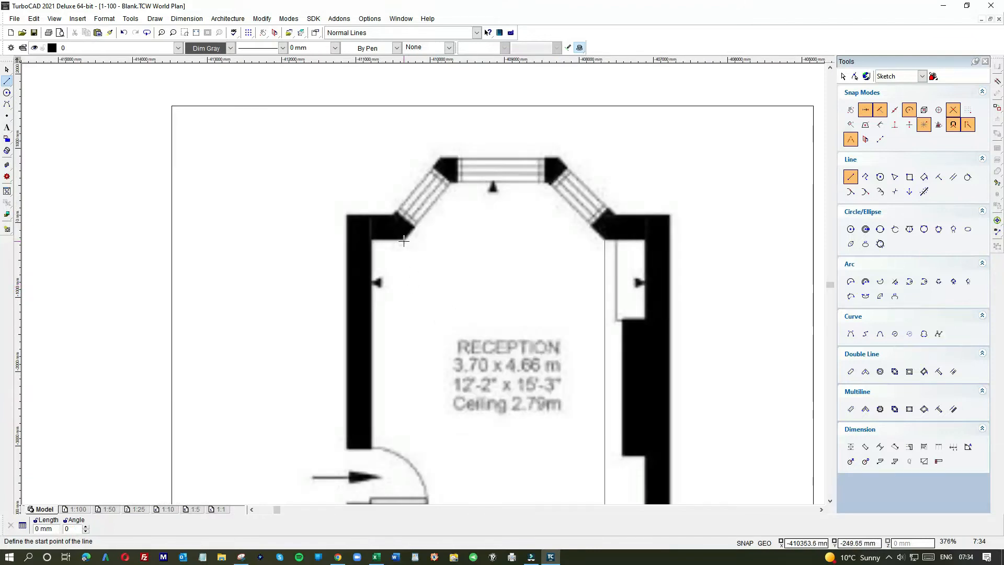
{"action": "scroll", "coordinate": [404, 237], "scroll_direction": "down", "scroll_amount": 4}
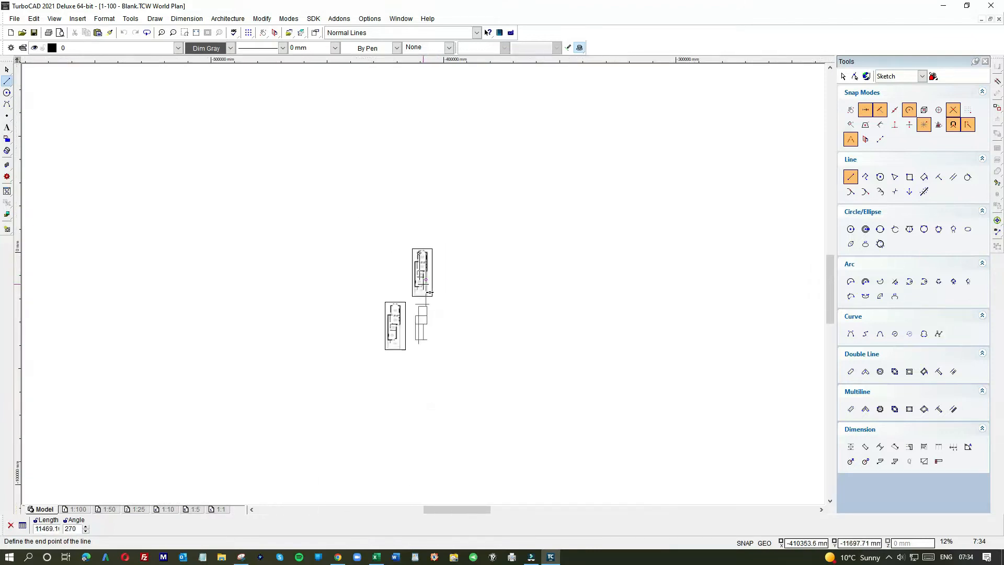
{"action": "scroll", "coordinate": [427, 319], "scroll_direction": "up", "scroll_amount": 5}
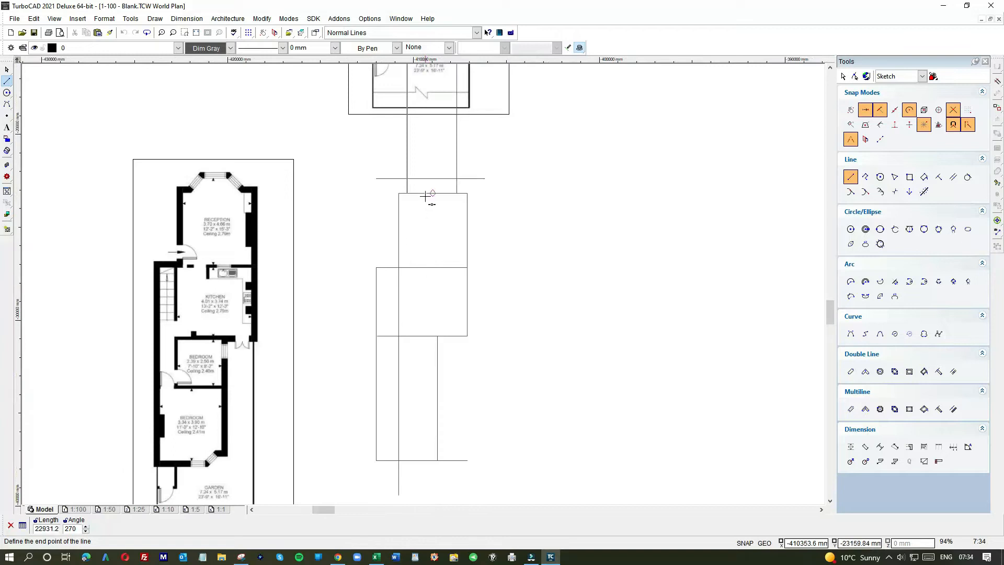
{"action": "left_click", "coordinate": [423, 191]}
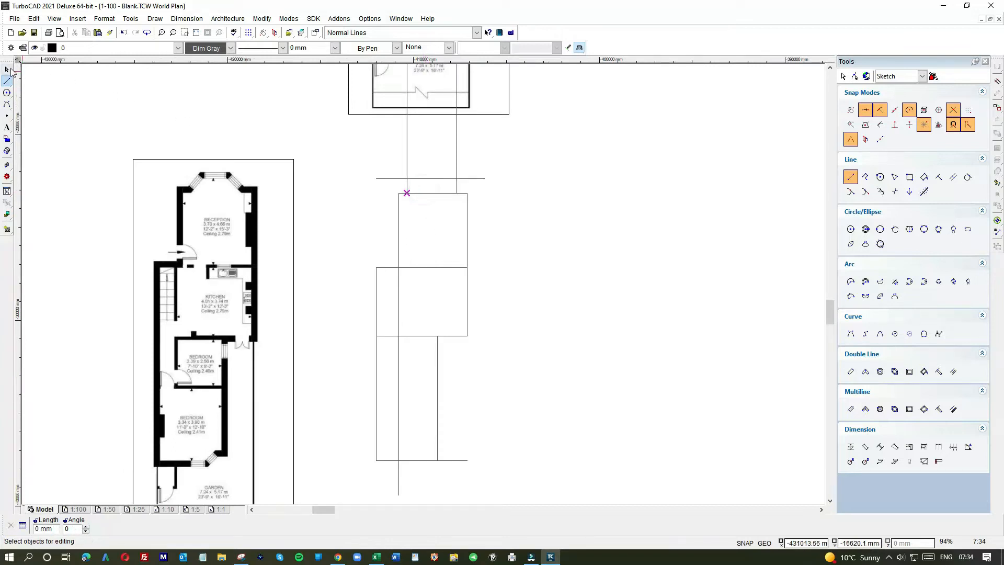
- Shorten the reception front wall line so that its right end meets the left bay window projection line
{"action": "left_click", "coordinate": [433, 193]}
{"action": "left_click", "coordinate": [466, 191]}
{"action": "left_click", "coordinate": [407, 193]}
{"action": "left_click", "coordinate": [427, 211]}
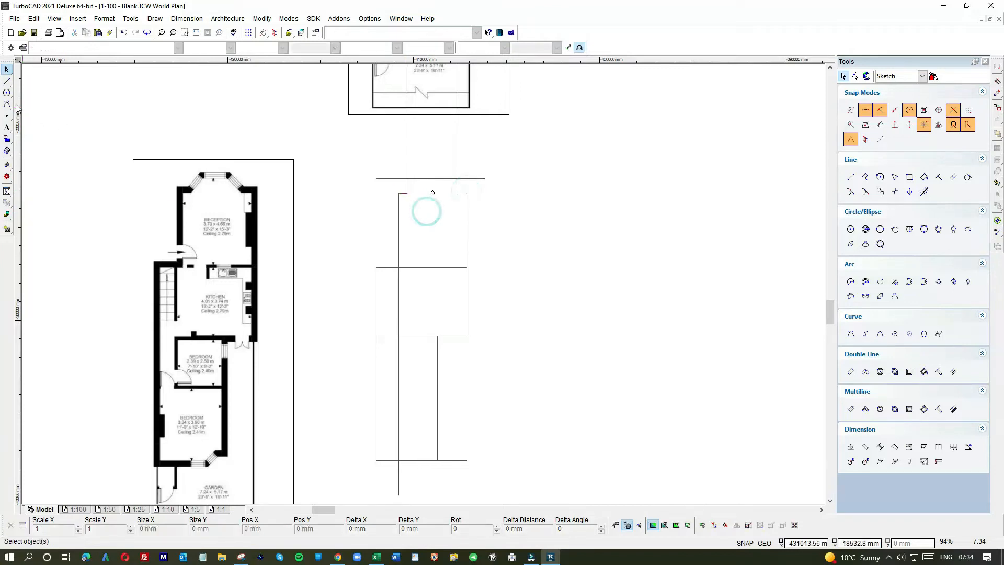
- Draw a front wall line from the left bay projection to the reception's right corner and shorten its left end to the right bay projection
{"action": "left_click", "coordinate": [7, 81]}
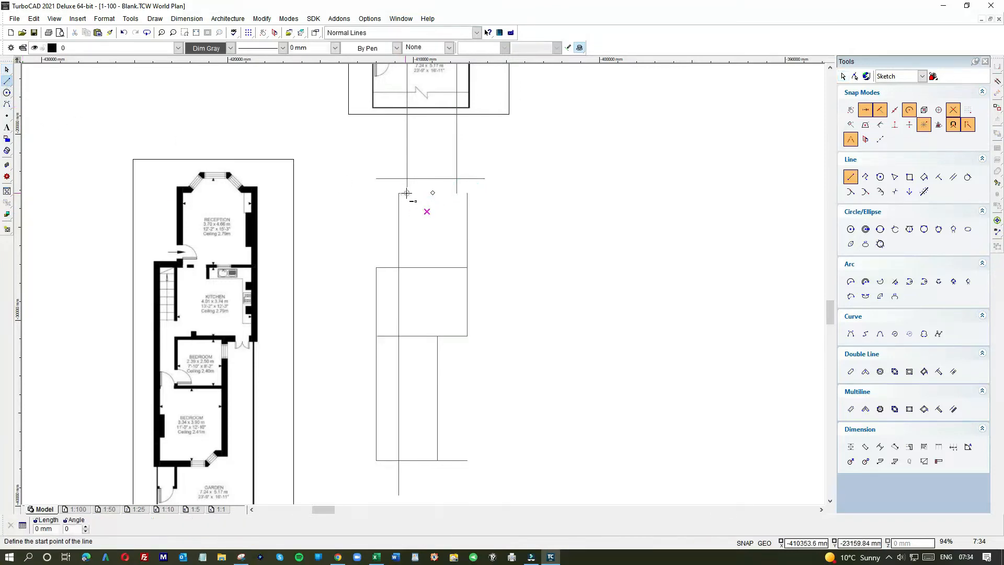
{"action": "left_click", "coordinate": [407, 193]}
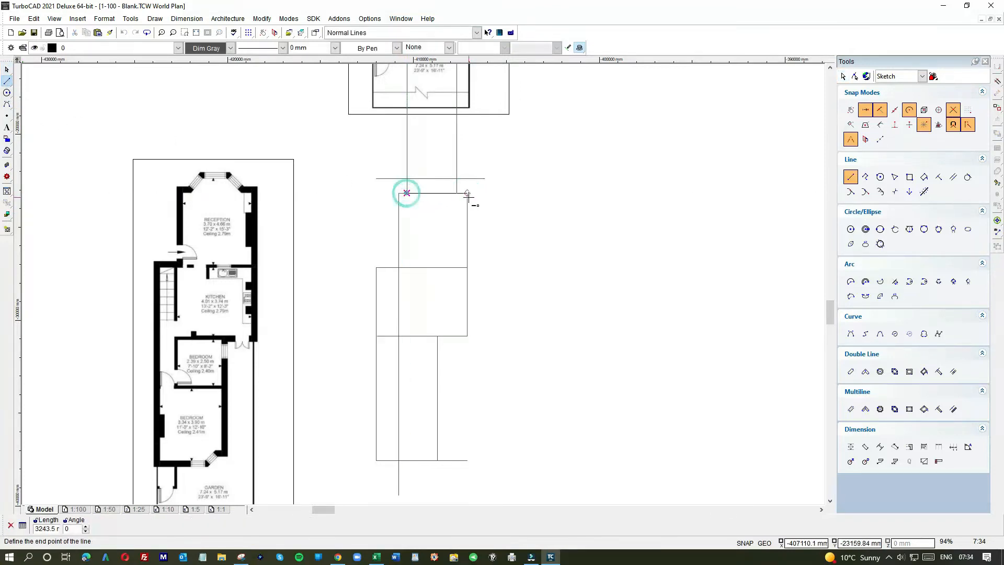
{"action": "left_click", "coordinate": [467, 193]}
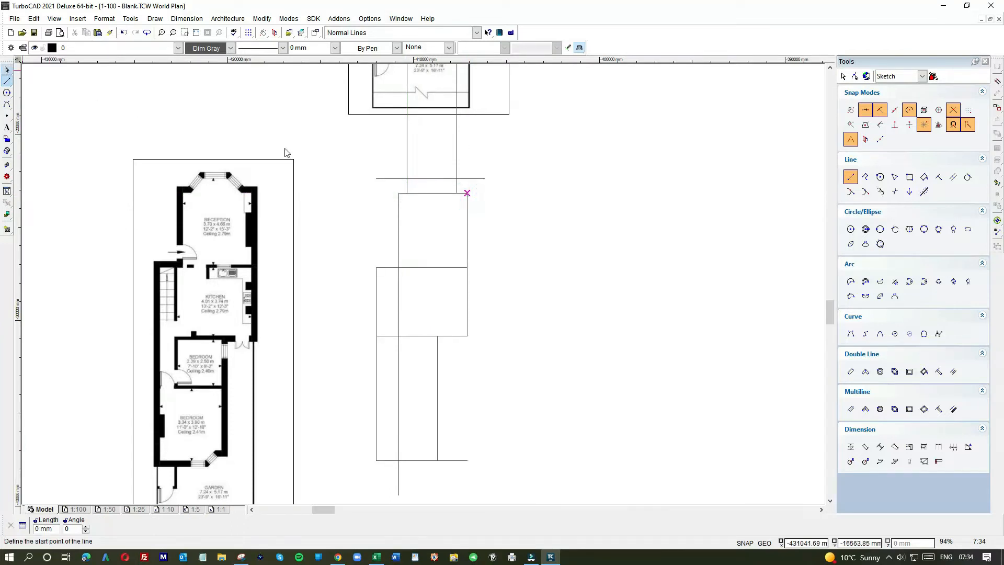
{"action": "key", "text": "space"}
{"action": "left_click", "coordinate": [443, 193]}
{"action": "left_click_drag", "start_coordinate": [443, 195], "coordinate": [456, 193]}
{"action": "left_click", "coordinate": [524, 197]}
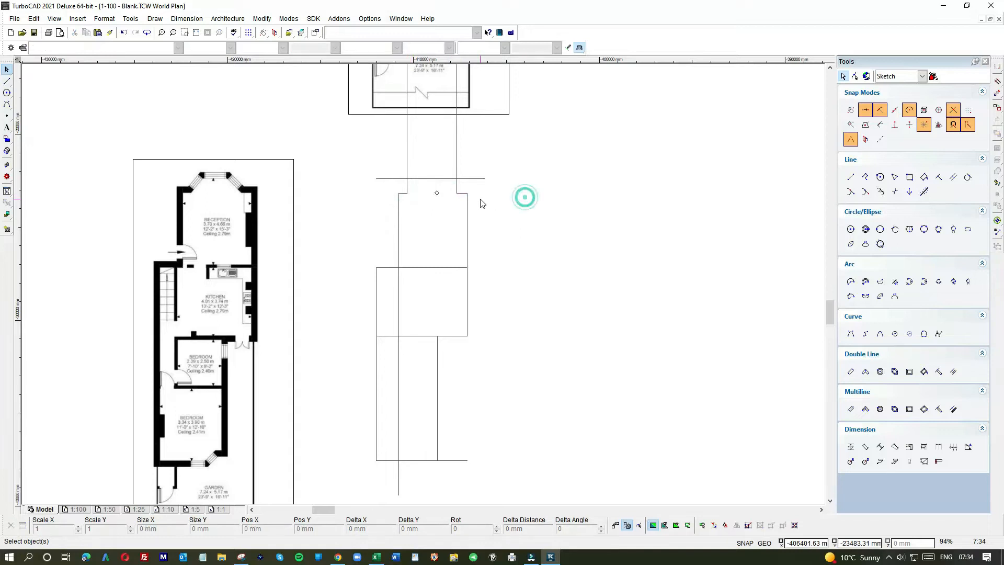
{"action": "left_click", "coordinate": [852, 176]}
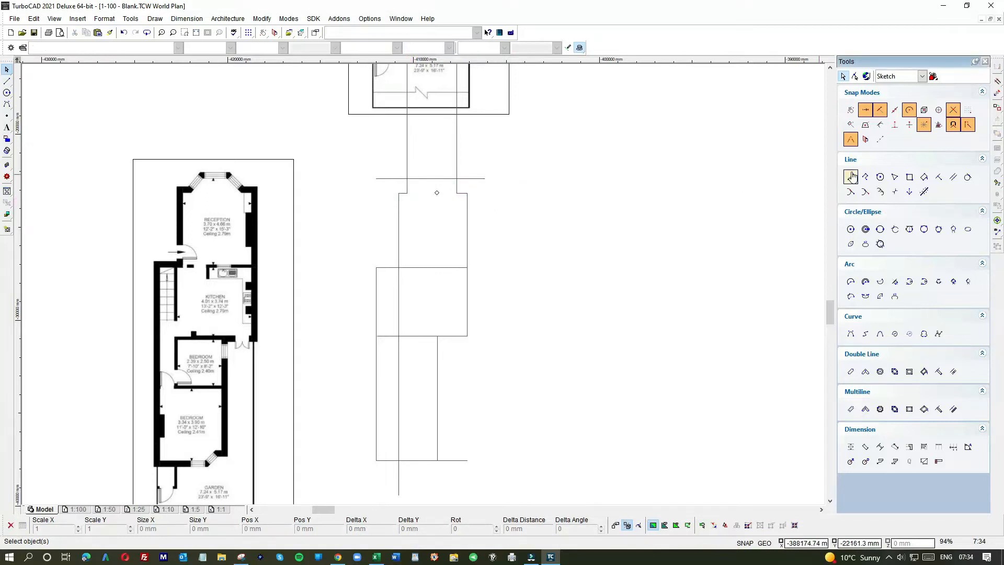
{"action": "left_click", "coordinate": [851, 177]}
{"action": "scroll", "coordinate": [406, 198], "scroll_direction": "up", "scroll_amount": 8}
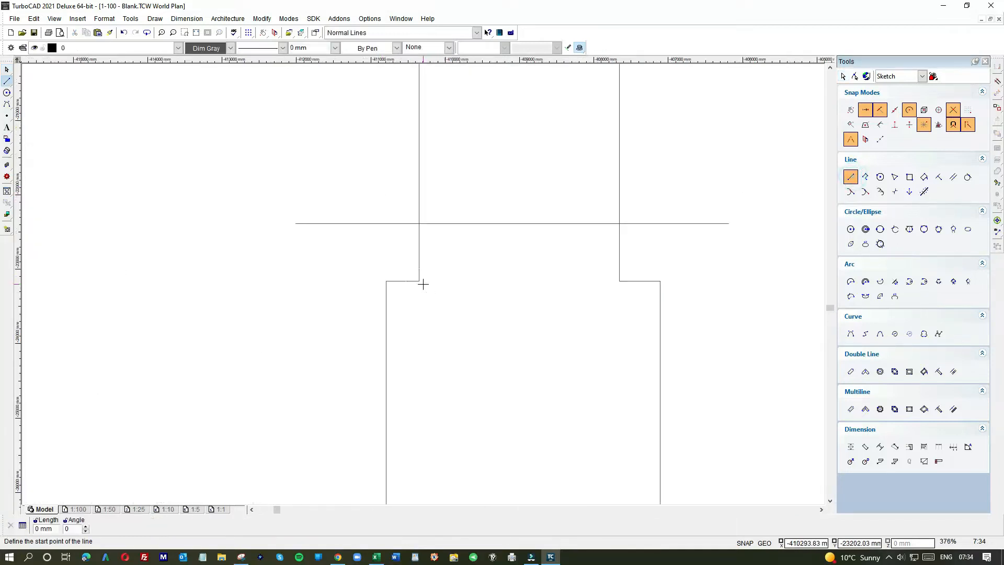
{"action": "left_click", "coordinate": [415, 278]}
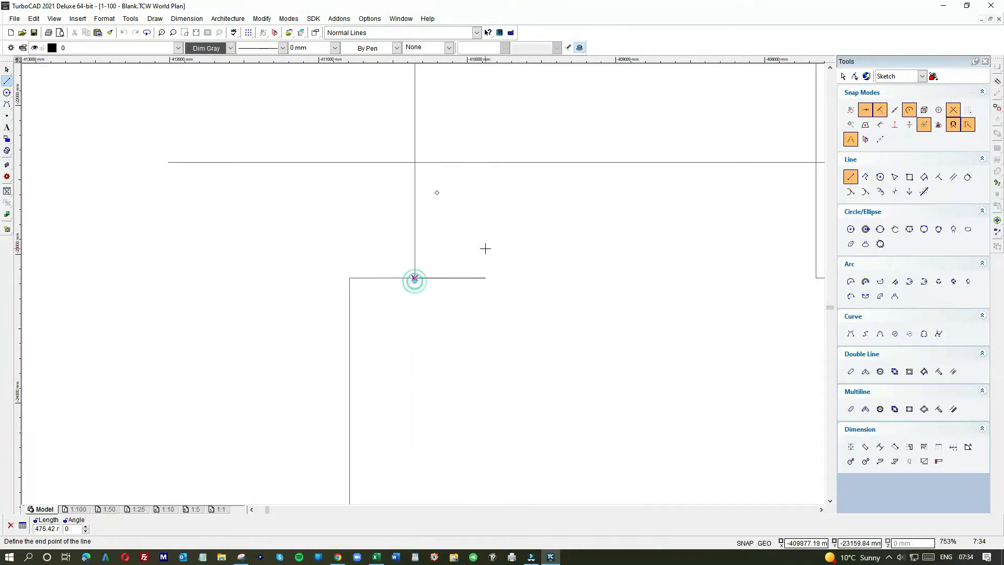
{"action": "left_click", "coordinate": [925, 125]}
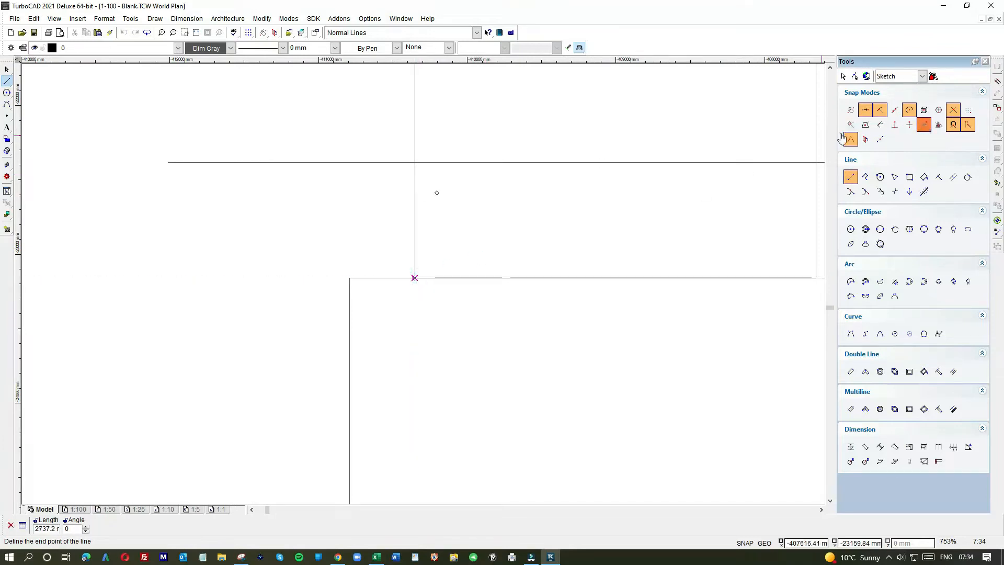
{"action": "key", "text": "shift"}
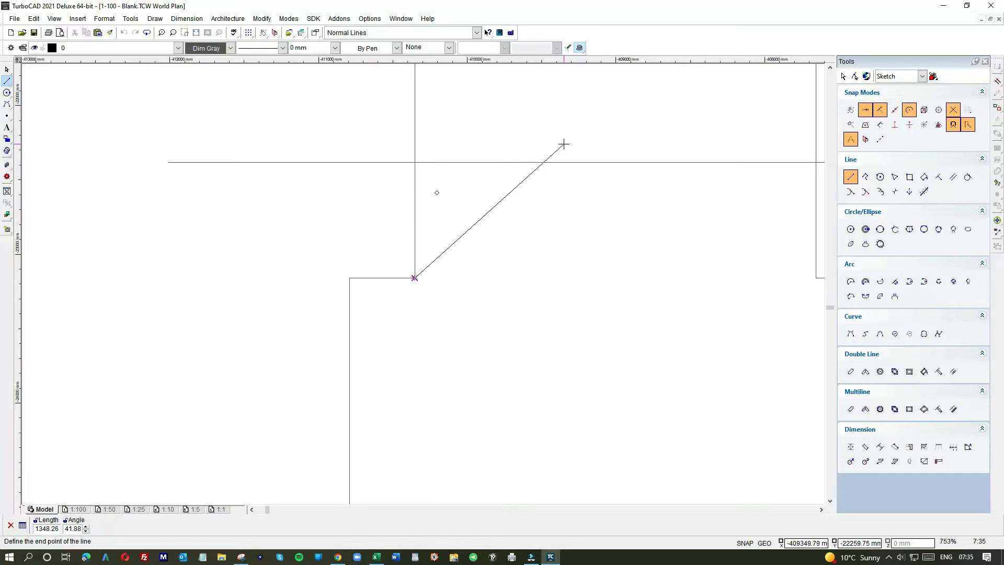
{"action": "key", "text": "shift"}
{"action": "key", "text": "Tab"}
{"action": "key", "text": "Tab"}
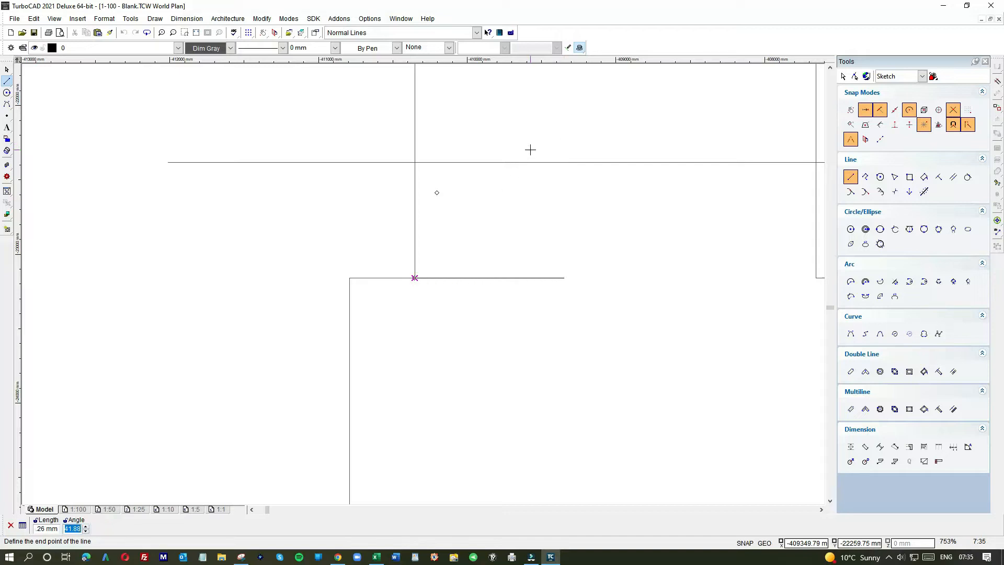
{"action": "key", "text": "Return"}
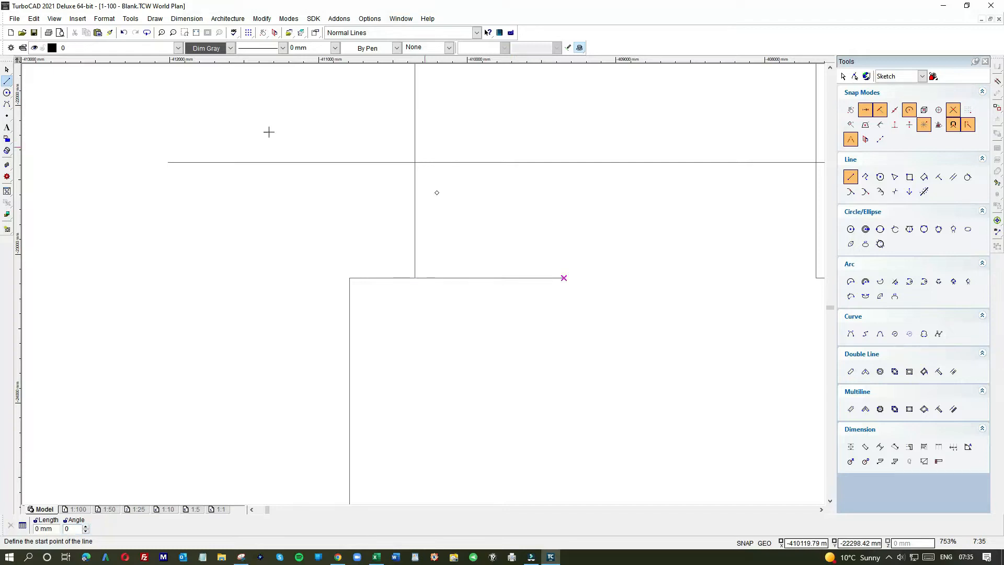
{"action": "key", "text": "Escape"}
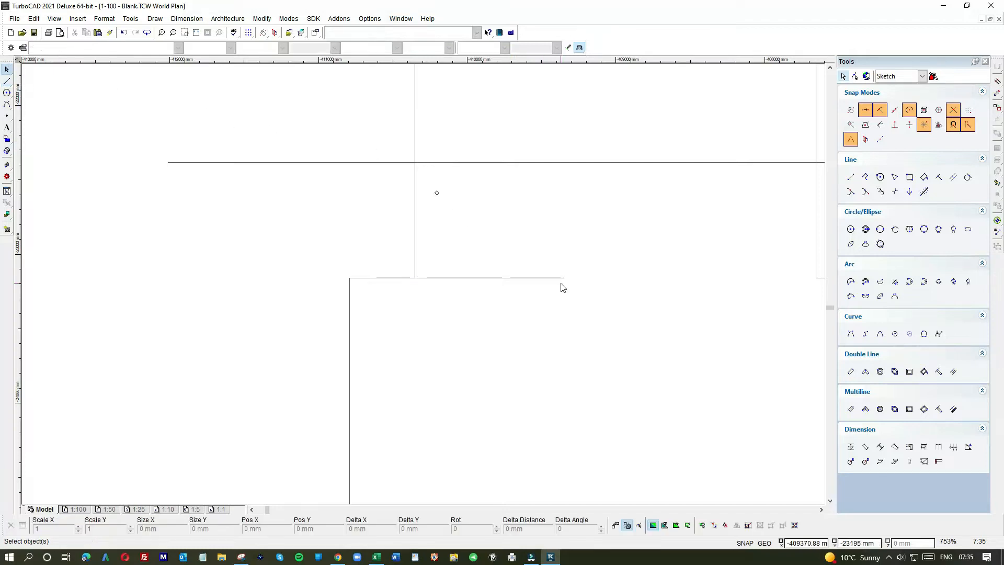
{"action": "left_click", "coordinate": [563, 278]}
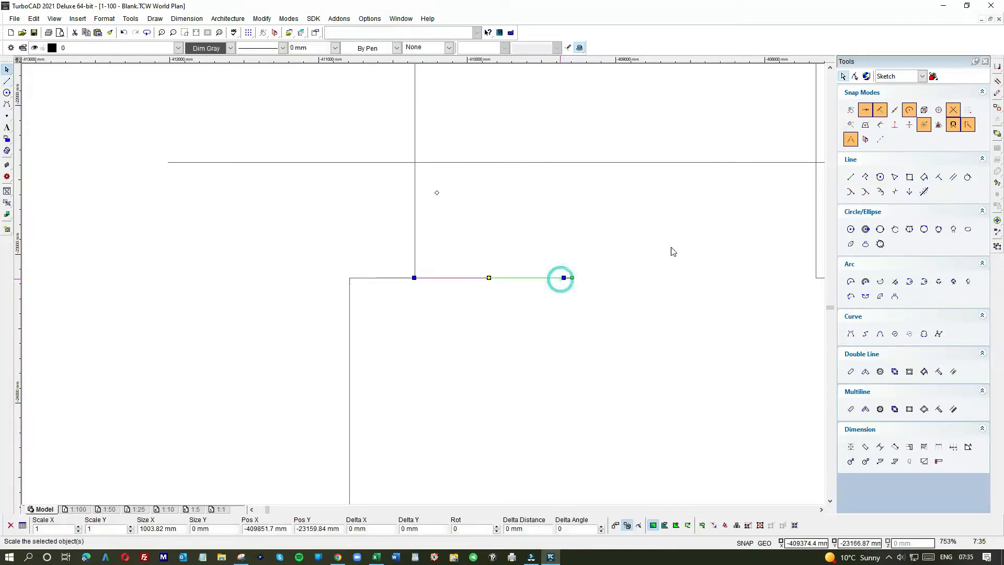
{"action": "left_click", "coordinate": [924, 124]}
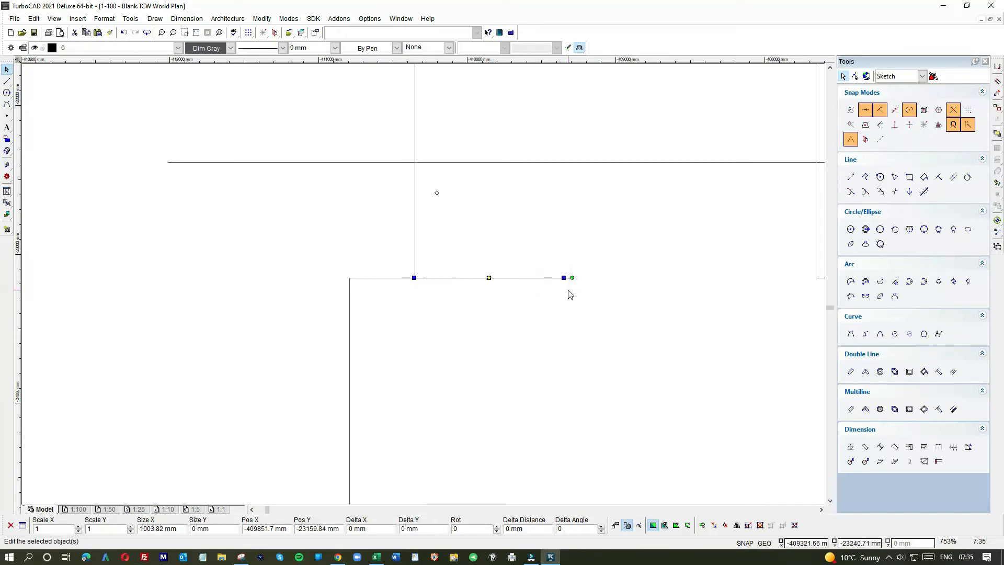
{"action": "key", "text": "Delete"}
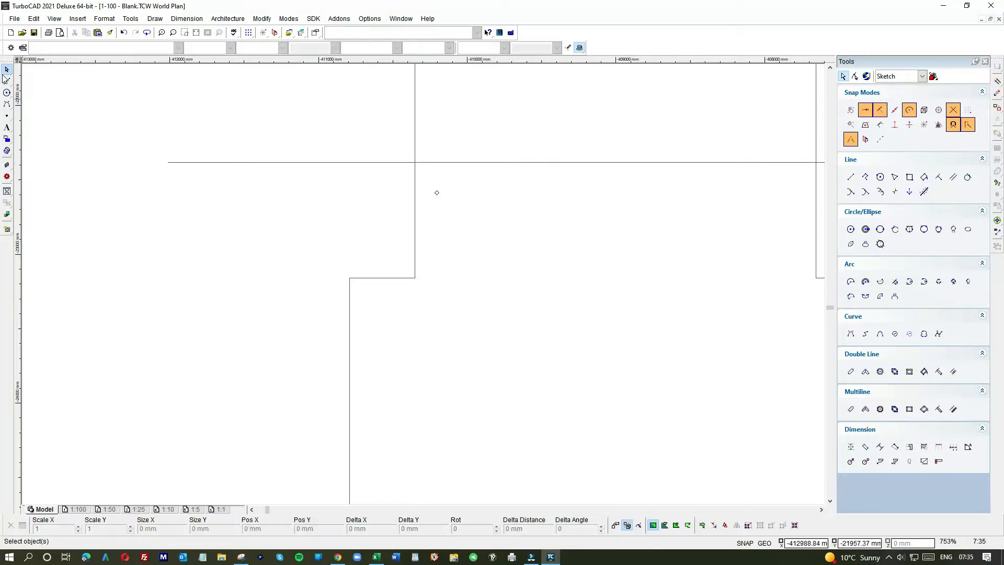
- Draw a line at 45 degrees from the left bay corner of the reception front wall up past the bay front line
{"action": "left_click", "coordinate": [415, 278]}
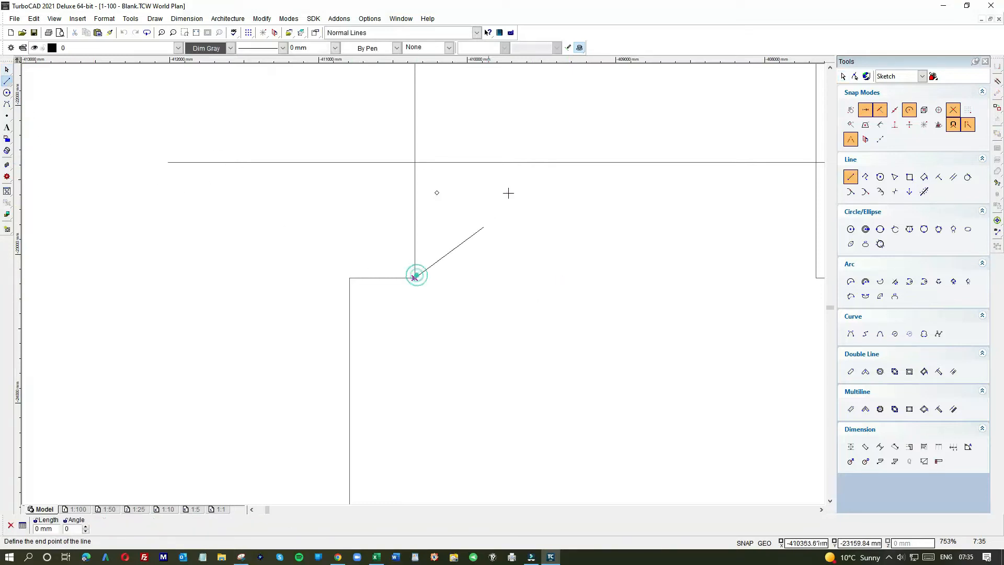
{"action": "key", "text": "Tab"}
{"action": "type", "text": "45"}
{"action": "key", "text": "Return"}
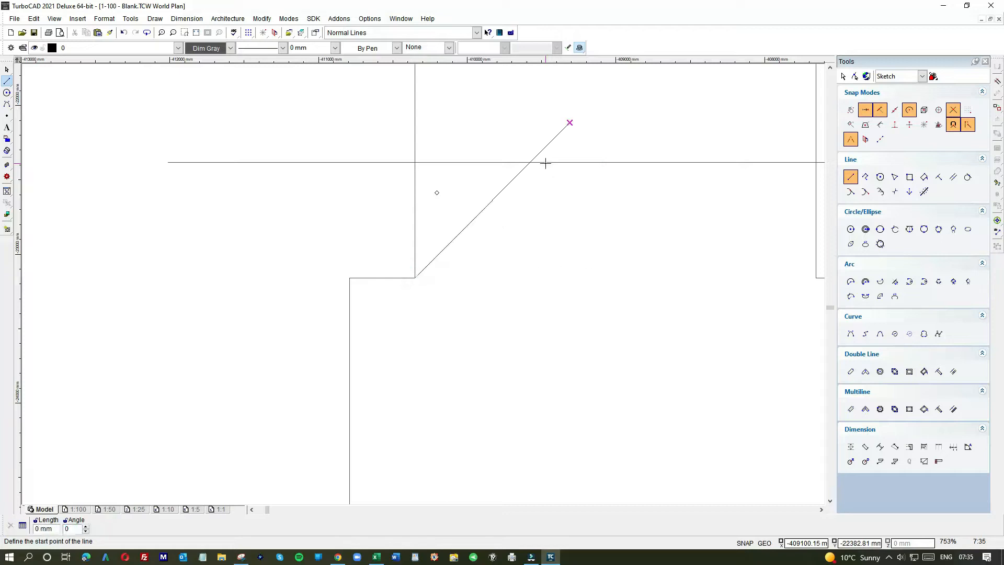
{"action": "left_click", "coordinate": [6, 70]}
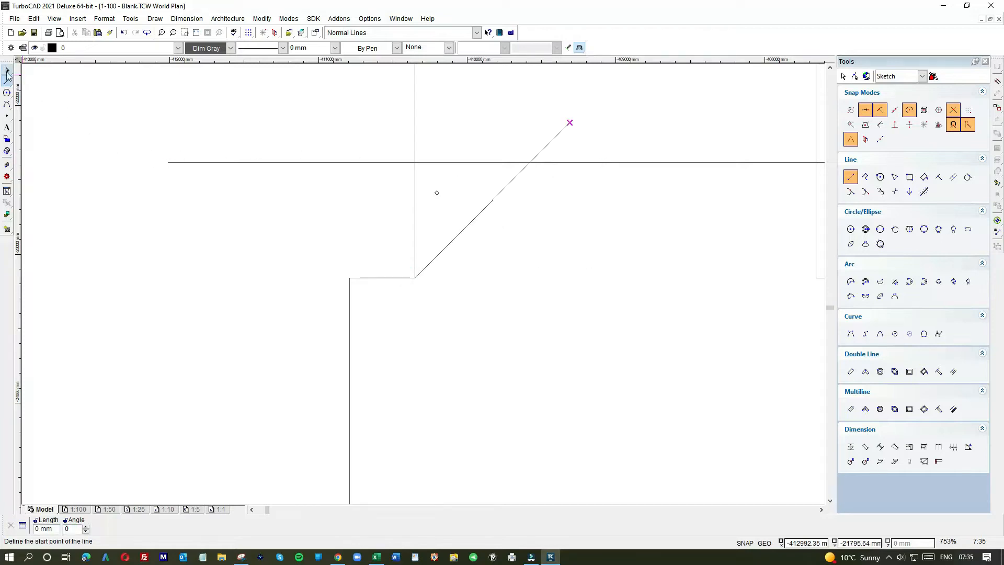
- Shorten the 45-degree bay line so that its upper end meets the horizontal bay front line
{"action": "left_click", "coordinate": [522, 171]}
{"action": "left_click", "coordinate": [559, 133]}
{"action": "left_click", "coordinate": [567, 122]}
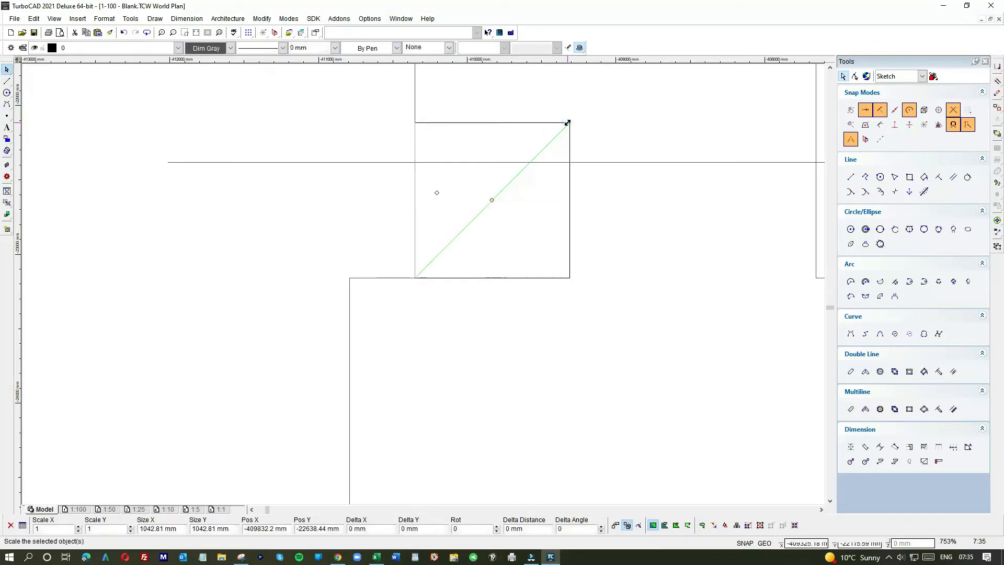
{"action": "left_click", "coordinate": [529, 163]}
{"action": "left_click", "coordinate": [589, 120]}
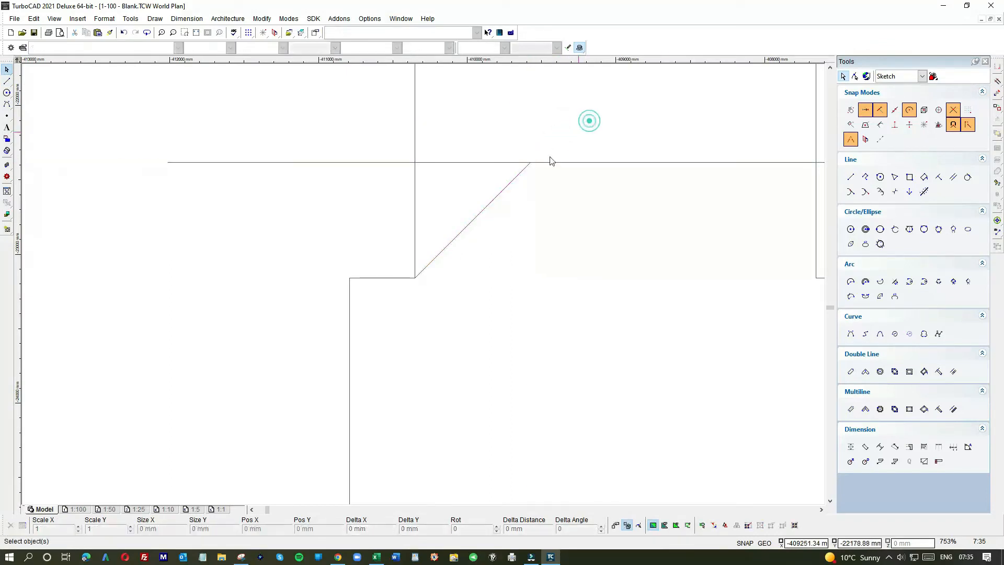
- Mirror a copy of the angled bay line about a vertical axis through its upper end, with orthogonal snapping on
{"action": "left_click", "coordinate": [497, 205]}
{"action": "left_click", "coordinate": [488, 200]}
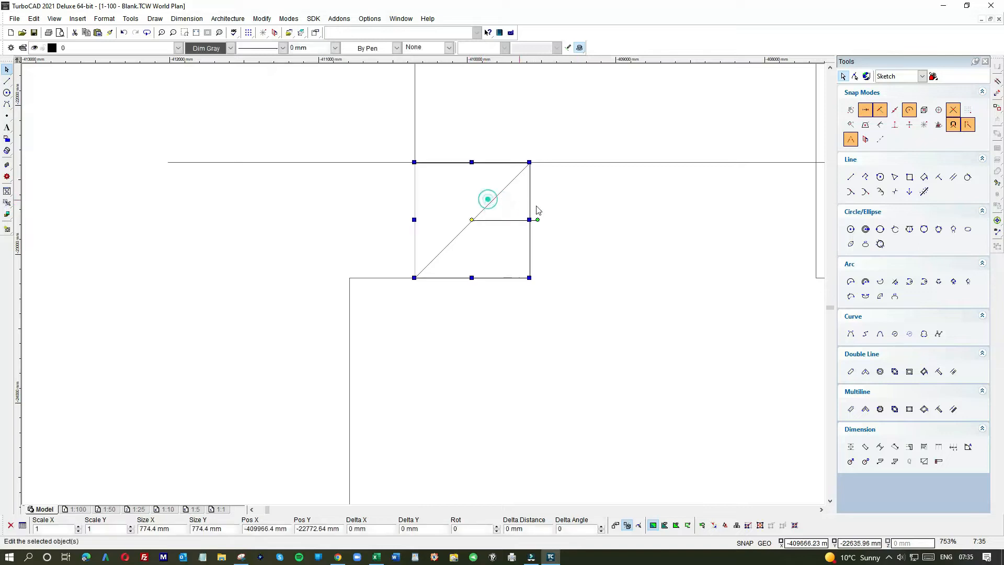
{"action": "scroll", "coordinate": [539, 210], "scroll_direction": "down", "scroll_amount": 1}
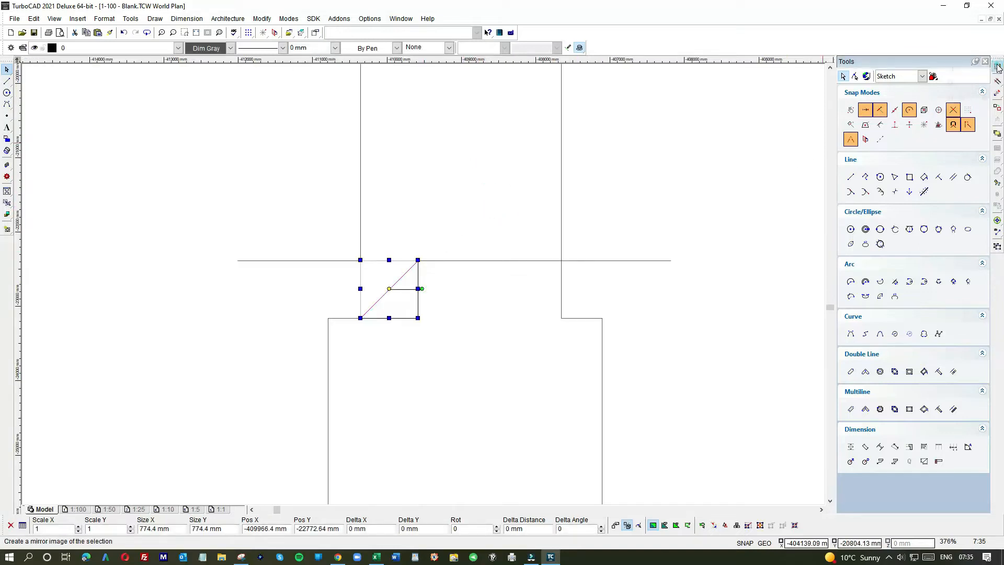
{"action": "left_click", "coordinate": [998, 66]}
{"action": "left_click", "coordinate": [418, 260]}
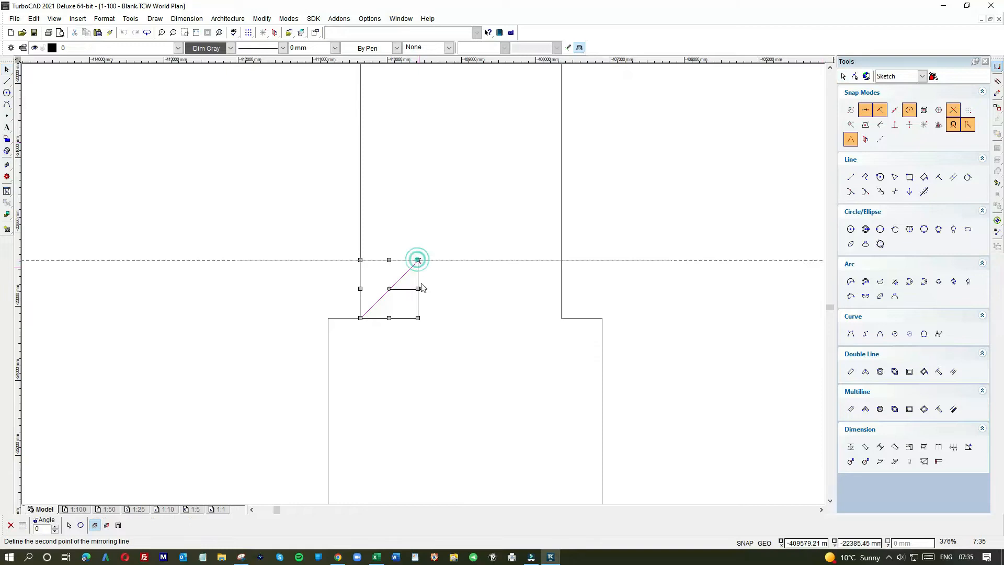
{"action": "left_click", "coordinate": [924, 124]}
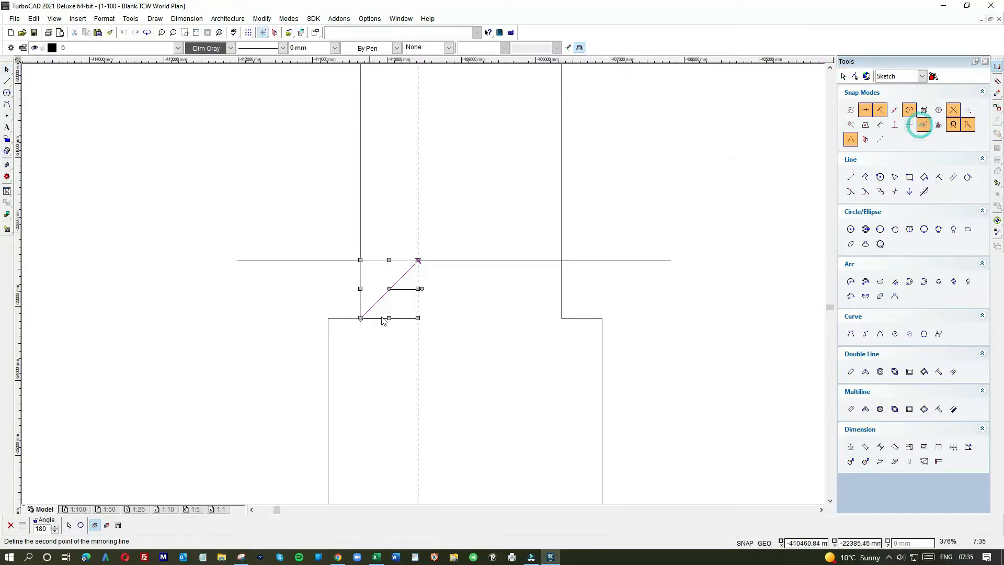
{"action": "left_click", "coordinate": [418, 318]}
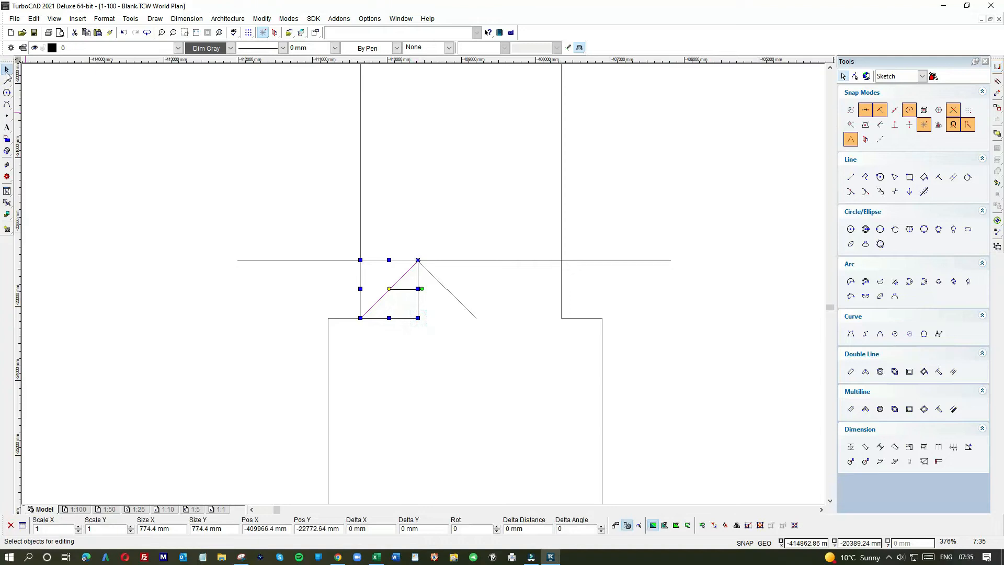
{"action": "left_click", "coordinate": [455, 297]}
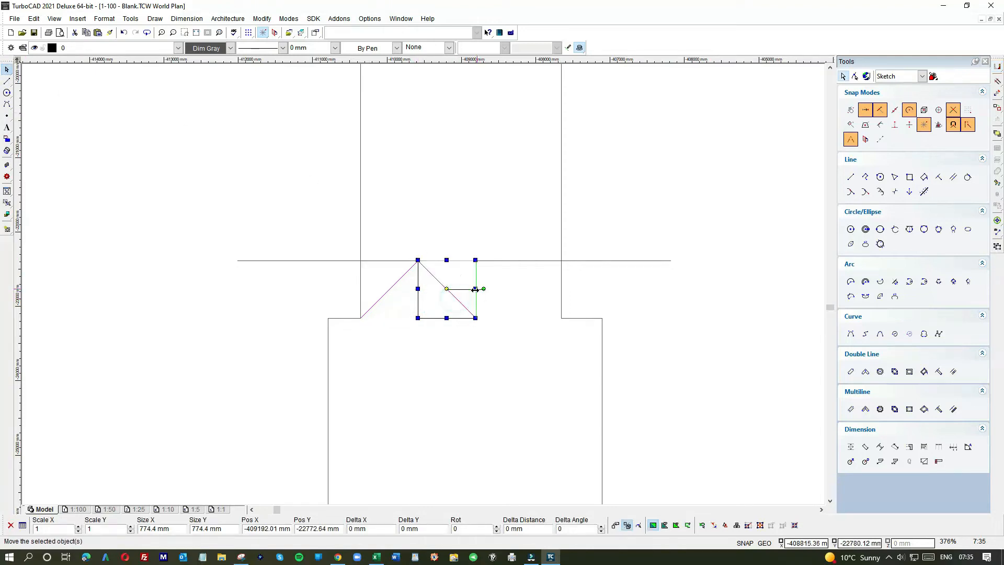
{"action": "left_click", "coordinate": [474, 289]}
{"action": "left_click", "coordinate": [562, 287]}
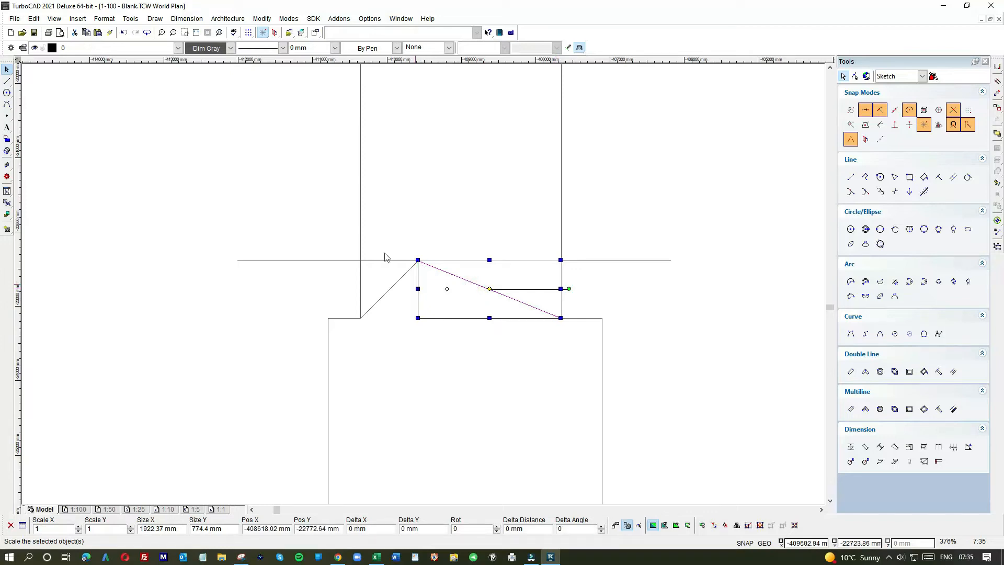
{"action": "left_click", "coordinate": [123, 32]}
- Move the mirrored bay line by its lower end onto the right bay corner of the reception front wall
{"action": "left_click_drag", "start_coordinate": [461, 283], "coordinate": [546, 283]}
{"action": "scroll", "coordinate": [544, 317], "scroll_direction": "up", "scroll_amount": 5}
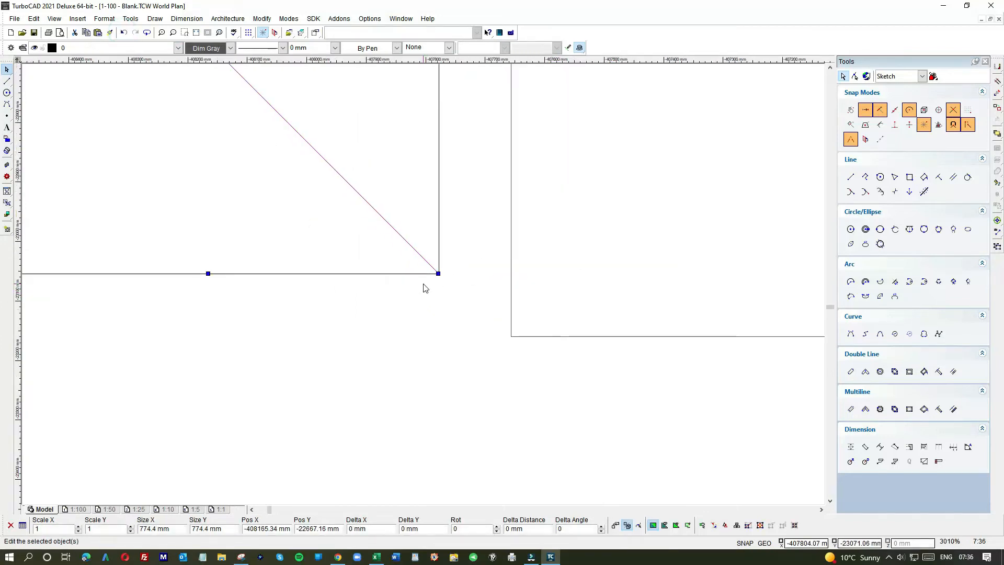
{"action": "left_click_drag", "start_coordinate": [427, 287], "coordinate": [438, 276]}
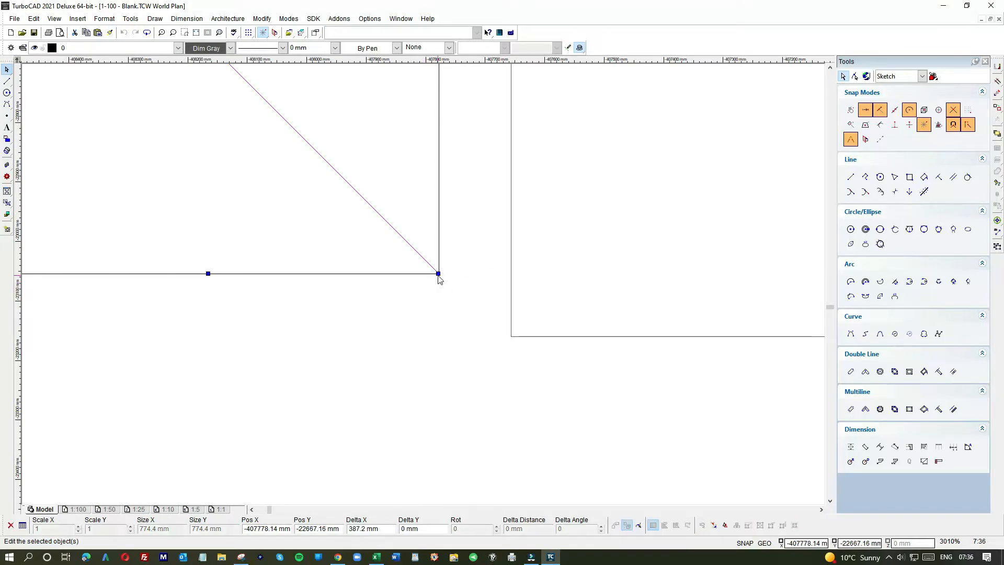
{"action": "left_click", "coordinate": [438, 273]}
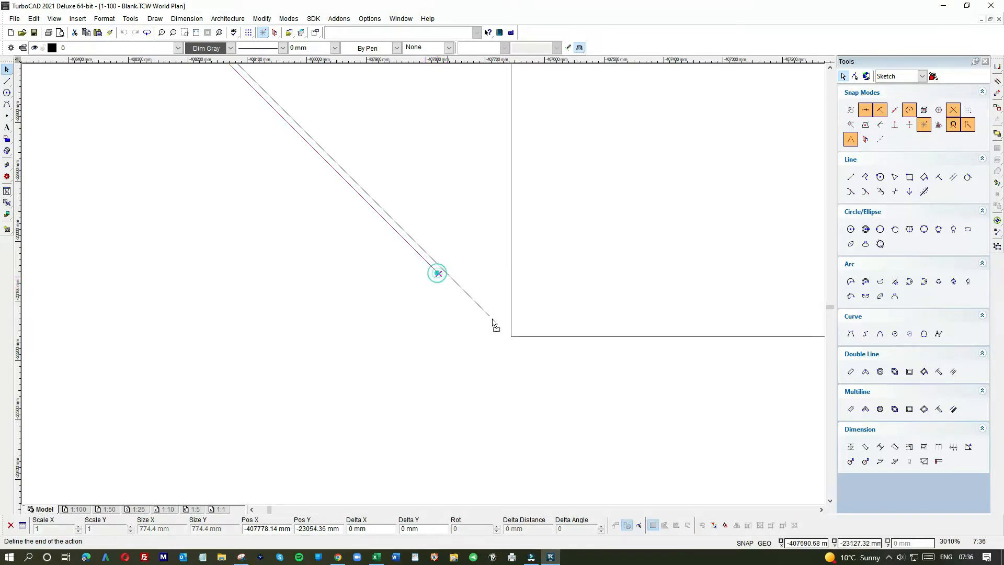
{"action": "left_click", "coordinate": [510, 336]}
{"action": "left_click", "coordinate": [559, 265]}
- Delete the vertical projection line above the right bay corner
{"action": "scroll", "coordinate": [547, 277], "scroll_direction": "down", "scroll_amount": 2}
{"action": "left_click", "coordinate": [405, 191]}
{"action": "key", "text": "Delete"}
- Shorten both ends of the horizontal bay front line to meet the upper ends of the two angled bay lines
{"action": "scroll", "coordinate": [294, 215], "scroll_direction": "down", "scroll_amount": 4}
{"action": "left_click", "coordinate": [476, 253]}
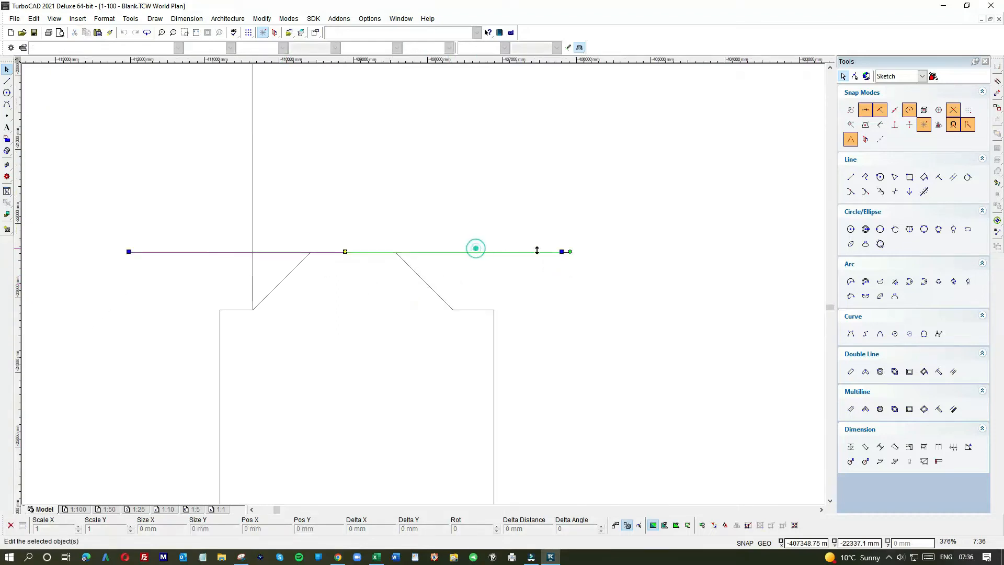
{"action": "left_click", "coordinate": [561, 253]}
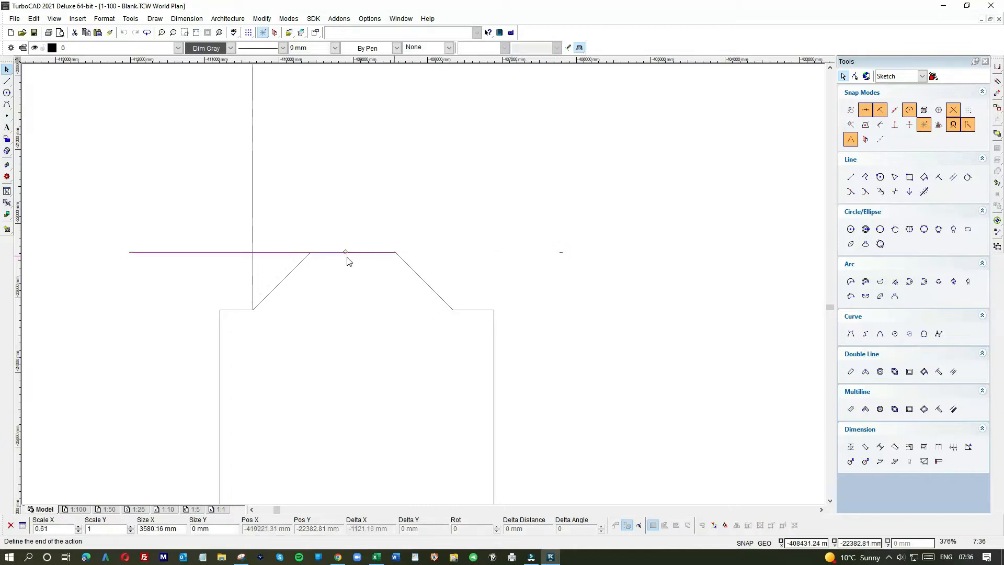
{"action": "left_click", "coordinate": [128, 253]}
{"action": "left_click", "coordinate": [291, 220]}
- Delete the vertical projection line above the left bay corner
{"action": "left_click", "coordinate": [253, 215]}
{"action": "key", "text": "Delete"}
{"action": "scroll", "coordinate": [419, 287], "scroll_direction": "down", "scroll_amount": 5}
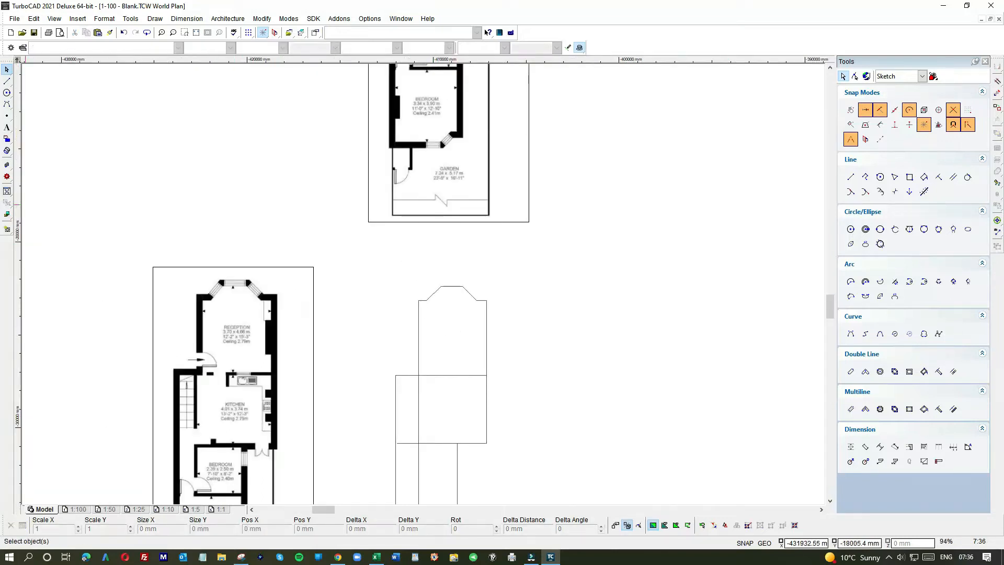
- Draw a horizontal projection line from the upper corner of the lower-left plan's reception chimney breast to the outline's right wall line
{"action": "left_click", "coordinate": [6, 81]}
{"action": "scroll", "coordinate": [201, 326], "scroll_direction": "up", "scroll_amount": 5}
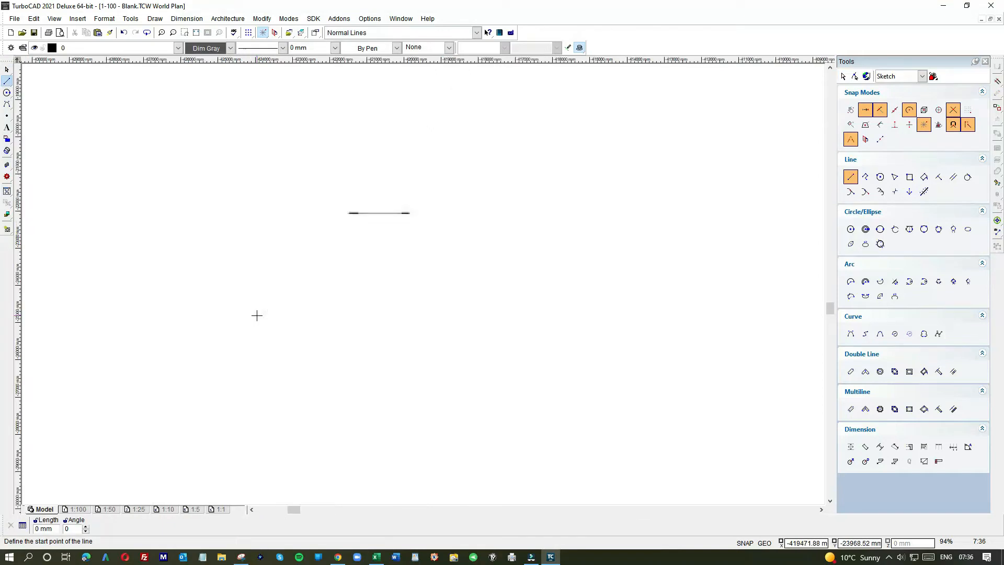
{"action": "left_click", "coordinate": [460, 304]}
{"action": "scroll", "coordinate": [454, 300], "scroll_direction": "down", "scroll_amount": 2}
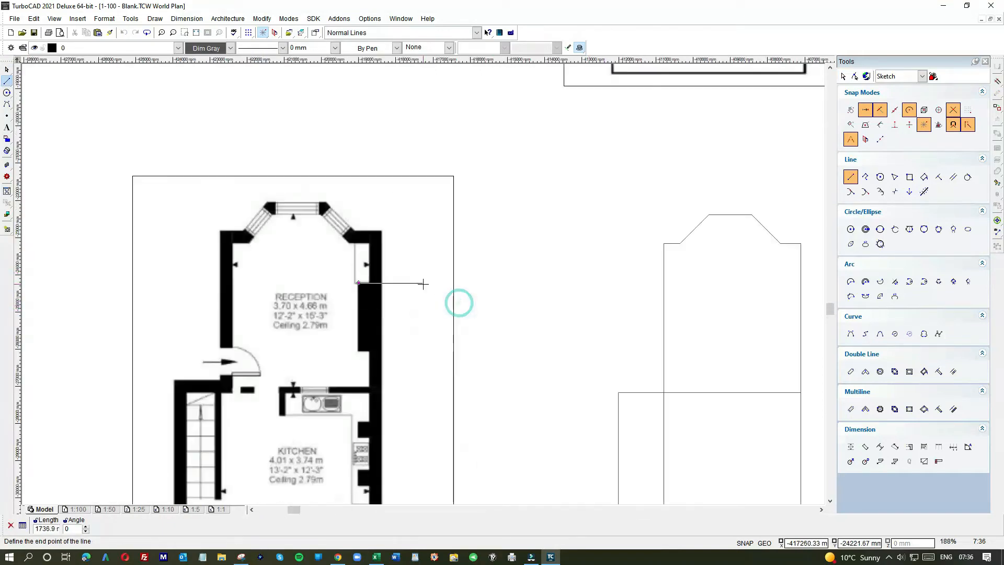
{"action": "left_click", "coordinate": [799, 304]}
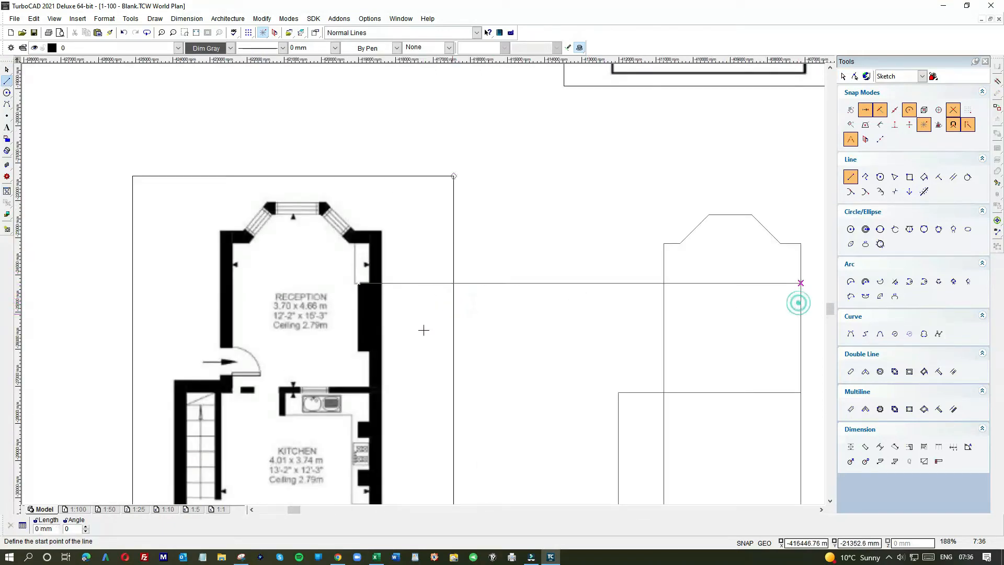
- Draw a horizontal projection line from the lower corner of the reception chimney breast to the outline's right wall line
{"action": "left_click", "coordinate": [358, 350]}
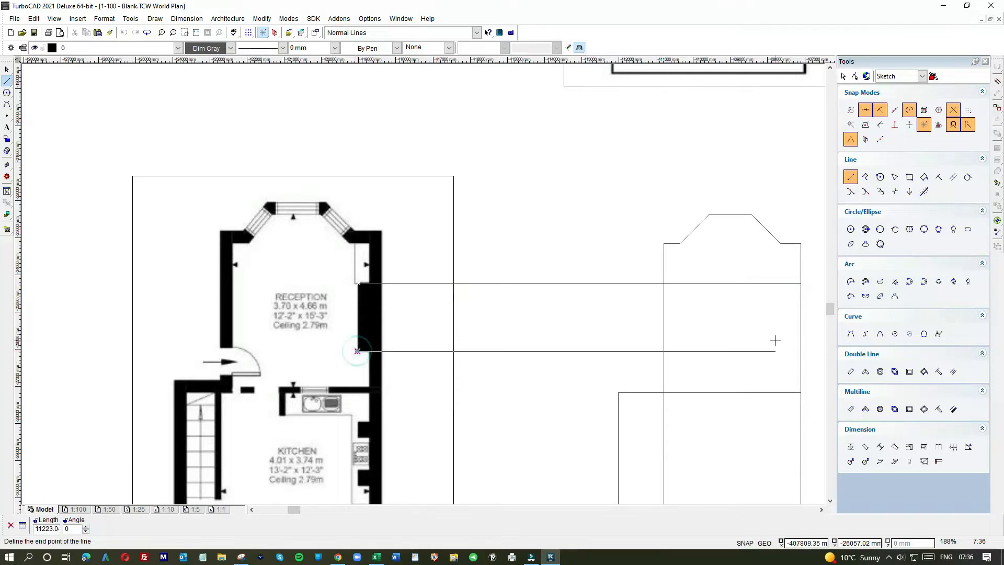
{"action": "left_click", "coordinate": [796, 337]}
{"action": "scroll", "coordinate": [665, 299], "scroll_direction": "down", "scroll_amount": 2}
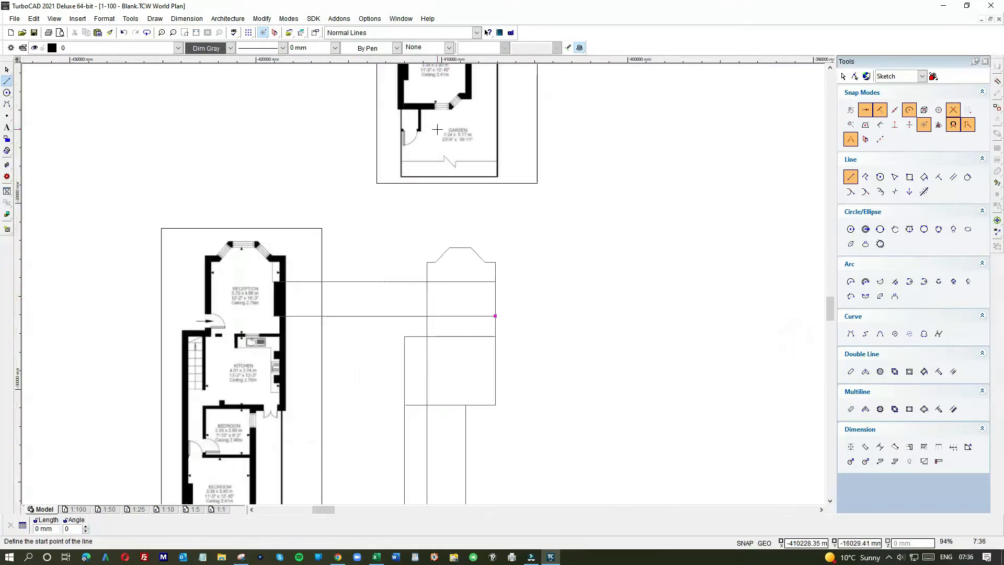
{"action": "scroll", "coordinate": [437, 129], "scroll_direction": "up", "scroll_amount": 2}
{"action": "scroll", "coordinate": [423, 284], "scroll_direction": "down", "scroll_amount": 2}
{"action": "scroll", "coordinate": [449, 194], "scroll_direction": "up", "scroll_amount": 4}
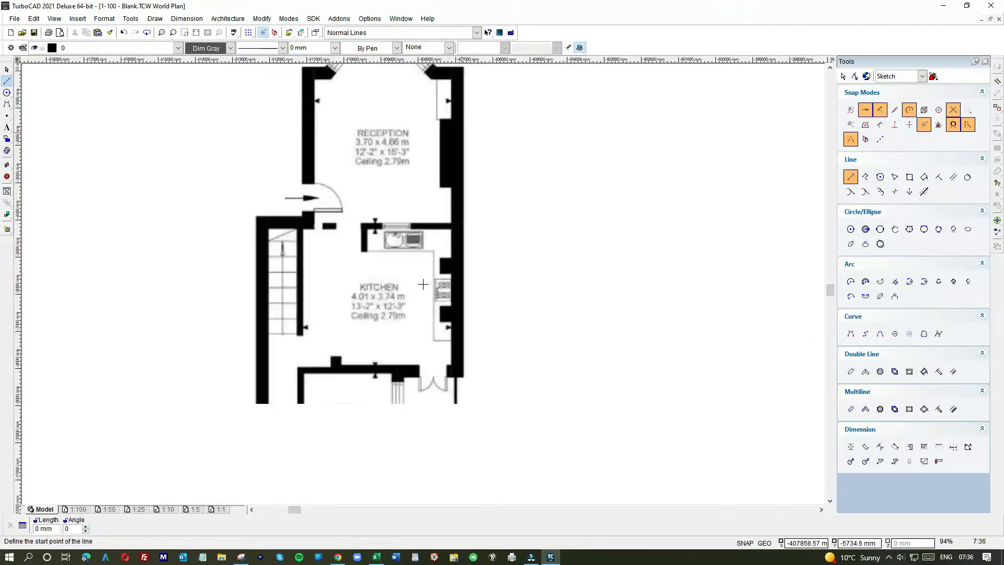
- Draw a vertical projection line from the face of the upper plan's reception chimney breast down into the outline's reception
{"action": "left_click", "coordinate": [458, 88]}
{"action": "scroll", "coordinate": [455, 91], "scroll_direction": "down", "scroll_amount": 6}
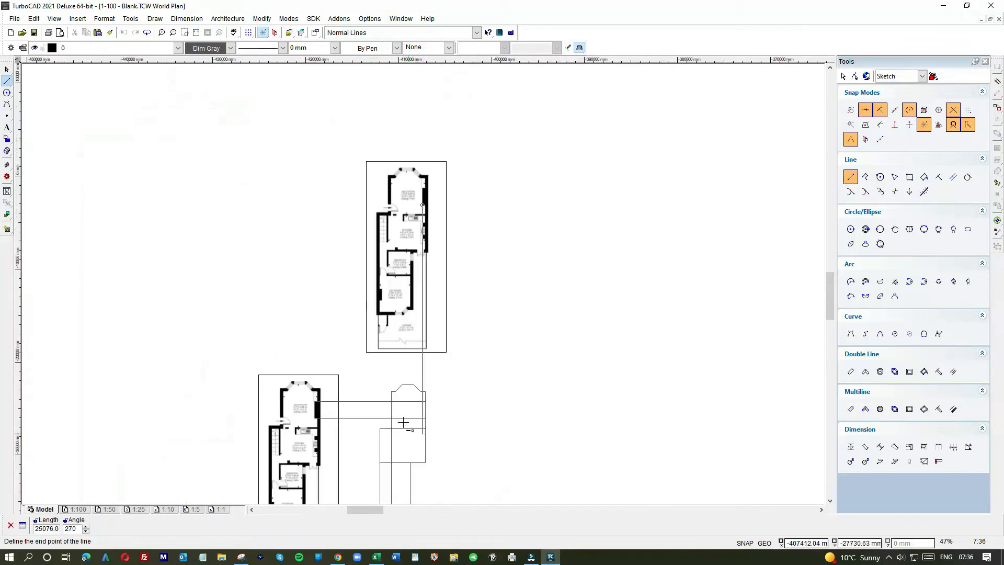
{"action": "scroll", "coordinate": [406, 425], "scroll_direction": "up", "scroll_amount": 6}
{"action": "left_click", "coordinate": [505, 216]}
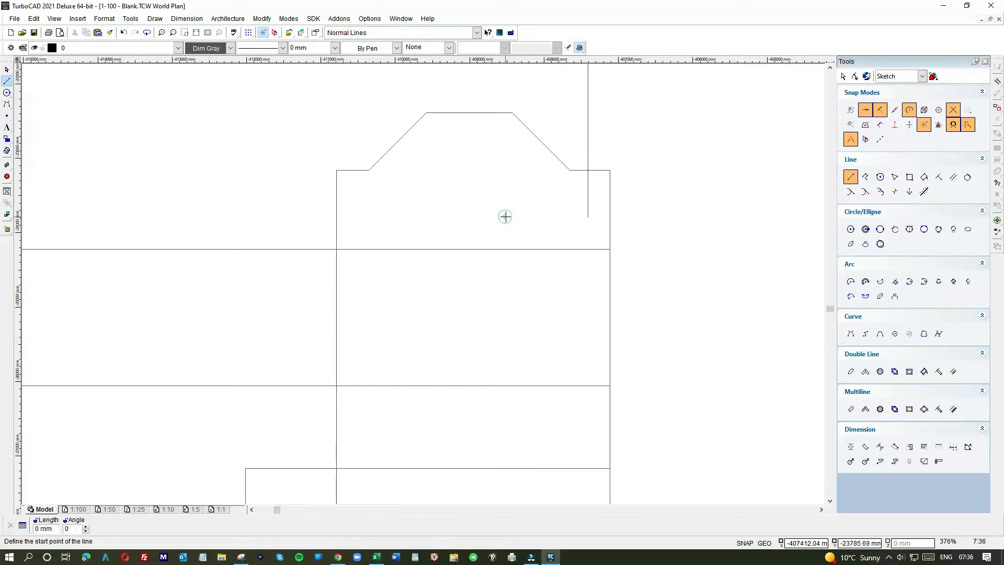
- Draw the chimney breast face from the projection line's lower end to the lower chimney line, and delete the projection line above
{"action": "left_click", "coordinate": [588, 217]}
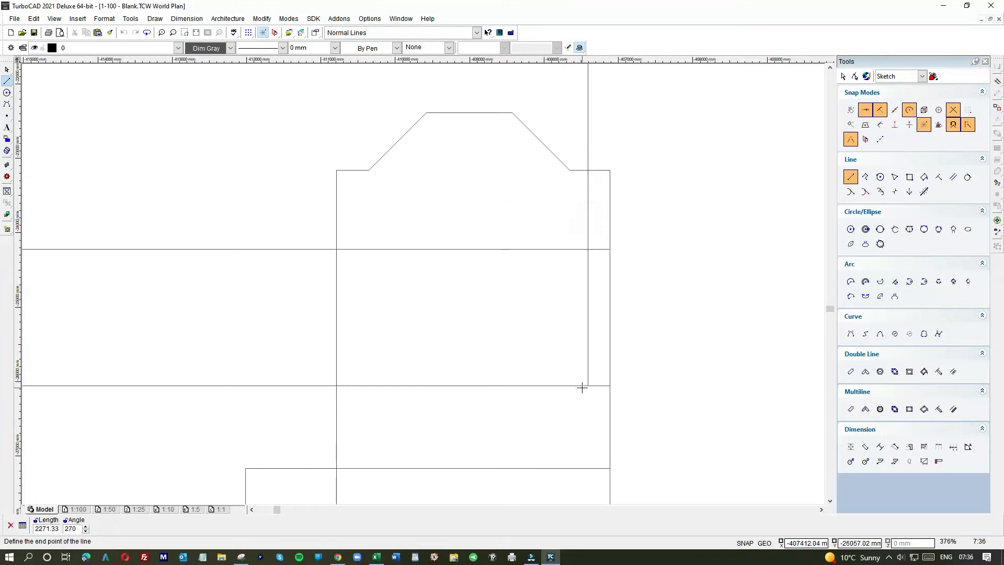
{"action": "left_click", "coordinate": [588, 385]}
{"action": "key", "text": "Escape"}
{"action": "left_click", "coordinate": [587, 90]}
{"action": "key", "text": "Delete"}
- Shorten both horizontal chimney projection lines so their outer ends start at the vertical chimney breast face
{"action": "left_click", "coordinate": [254, 250]}
{"action": "scroll", "coordinate": [197, 267], "scroll_direction": "down", "scroll_amount": 1}
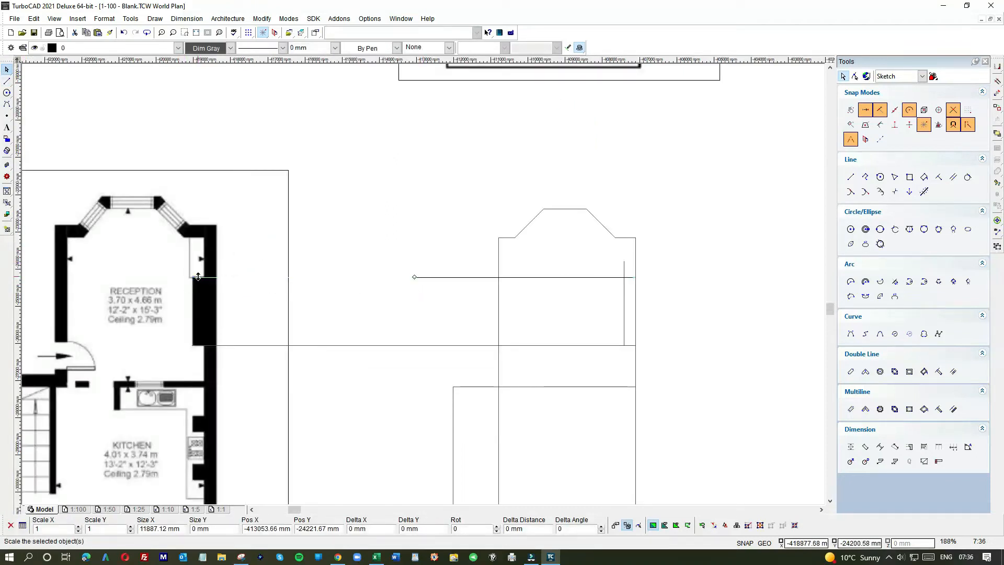
{"action": "left_click", "coordinate": [439, 306]}
{"action": "left_click", "coordinate": [193, 276]}
{"action": "left_click", "coordinate": [625, 276]}
{"action": "left_click", "coordinate": [382, 344]}
{"action": "left_click", "coordinate": [193, 345]}
{"action": "left_click", "coordinate": [624, 345]}
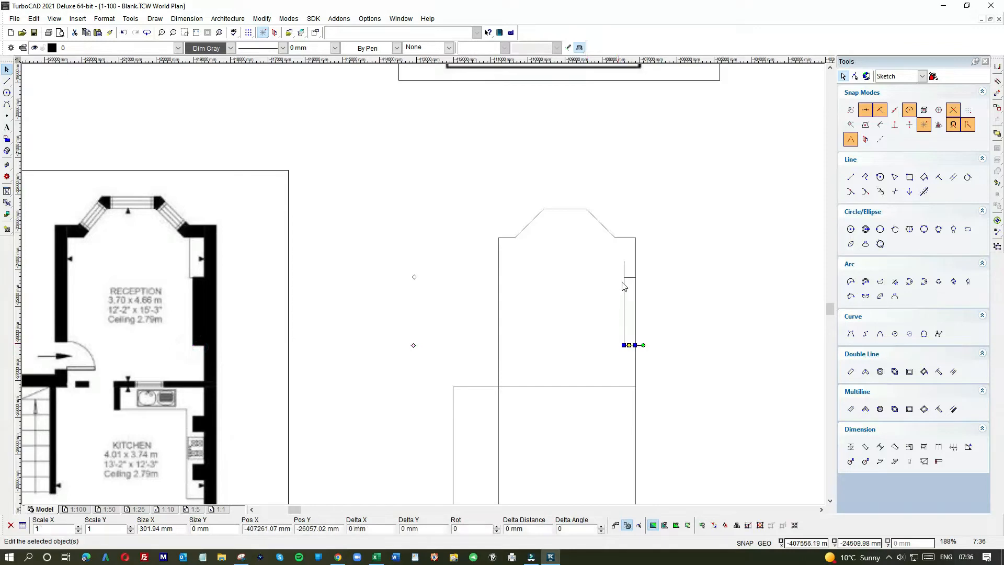
- Shorten the upper end of the chimney breast face to meet the upper horizontal chimney line
{"action": "scroll", "coordinate": [622, 287], "scroll_direction": "up", "scroll_amount": 4}
{"action": "left_click", "coordinate": [422, 235]}
{"action": "left_click", "coordinate": [422, 218]}
{"action": "left_click", "coordinate": [422, 283]}
{"action": "left_click", "coordinate": [437, 314]}
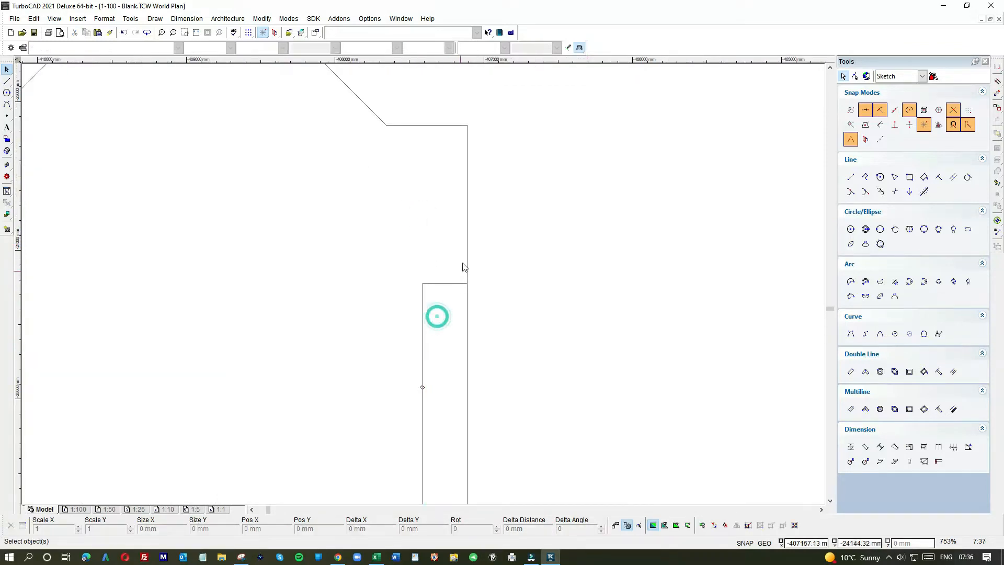
- Shorten the upper end of the outline's right wall to the lower corner of the reception chimney breast
{"action": "scroll", "coordinate": [432, 341], "scroll_direction": "down", "scroll_amount": 2}
{"action": "left_click", "coordinate": [441, 327]}
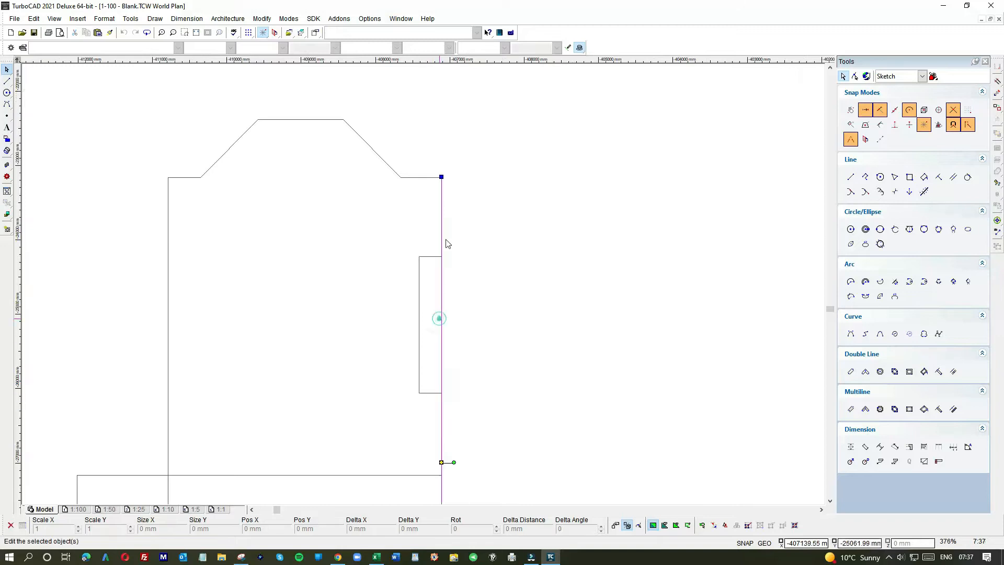
{"action": "left_click", "coordinate": [437, 176]}
{"action": "left_click", "coordinate": [440, 394]}
{"action": "left_click", "coordinate": [498, 374]}
- Draw the right wall line from the reception's upper right corner down to the upper corner of the chimney breast
{"action": "left_click", "coordinate": [6, 116]}
{"action": "left_click", "coordinate": [5, 82]}
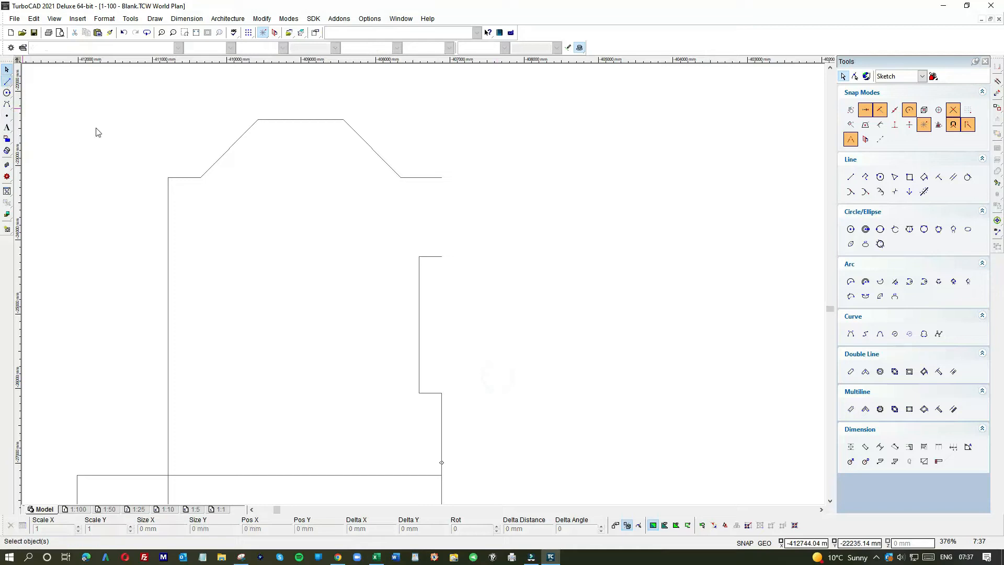
{"action": "left_click", "coordinate": [442, 177]}
{"action": "left_click", "coordinate": [442, 256]}
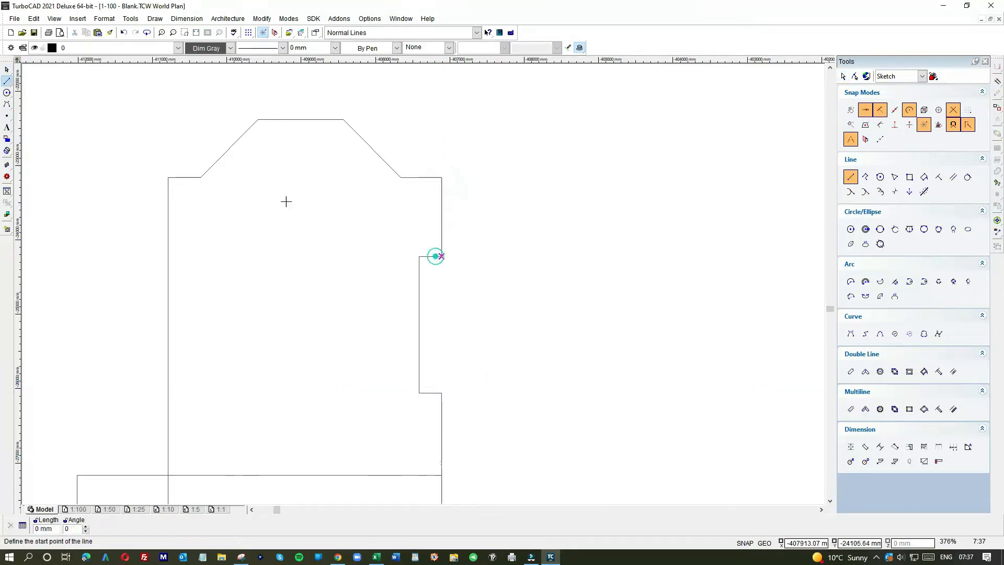
{"action": "key", "text": "Escape"}
- Shorten the lower end of the reception's left wall line to meet the horizontal line between reception and kitchen
{"action": "scroll", "coordinate": [390, 314], "scroll_direction": "down", "scroll_amount": 2}
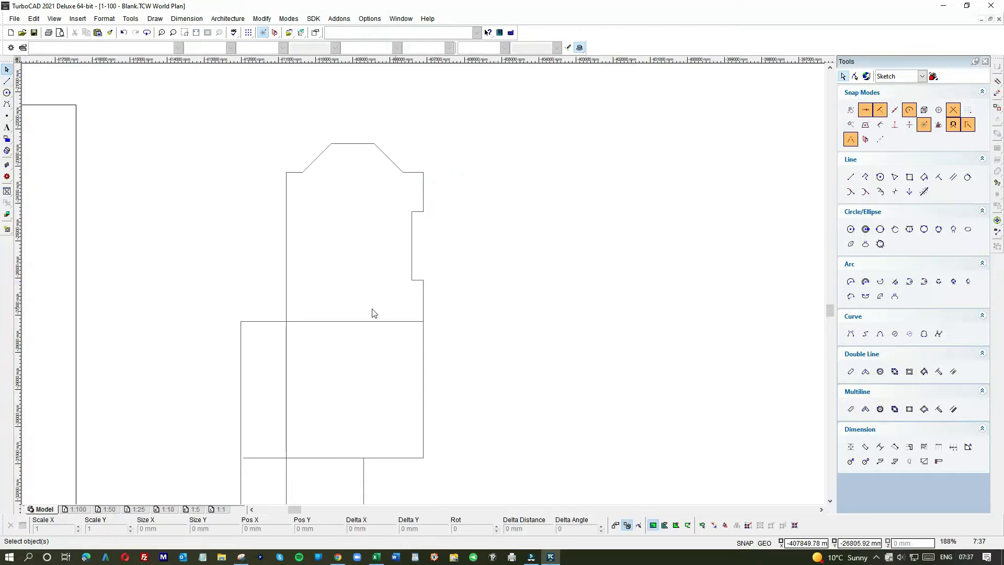
{"action": "scroll", "coordinate": [409, 291], "scroll_direction": "down", "scroll_amount": 4}
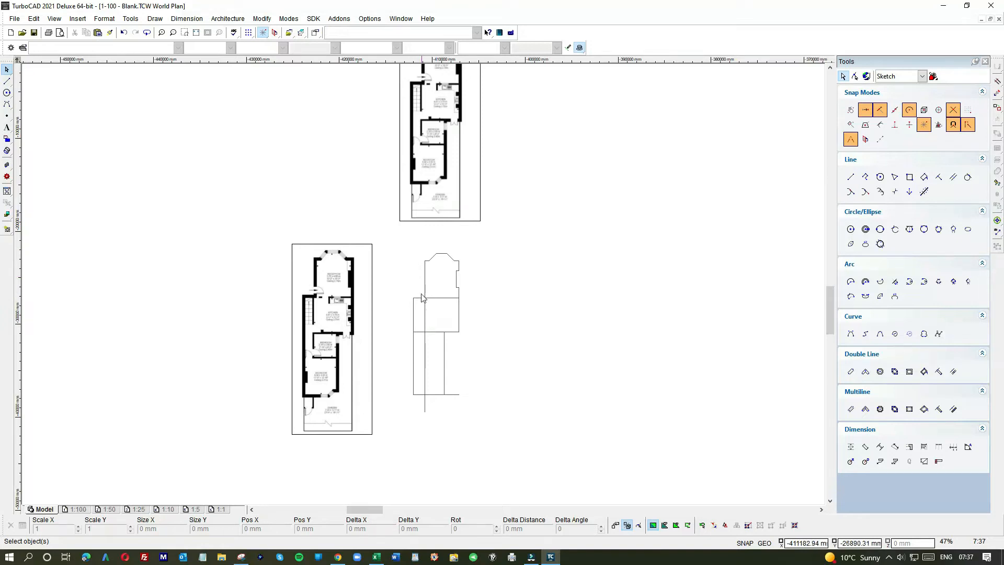
{"action": "scroll", "coordinate": [423, 299], "scroll_direction": "up", "scroll_amount": 2}
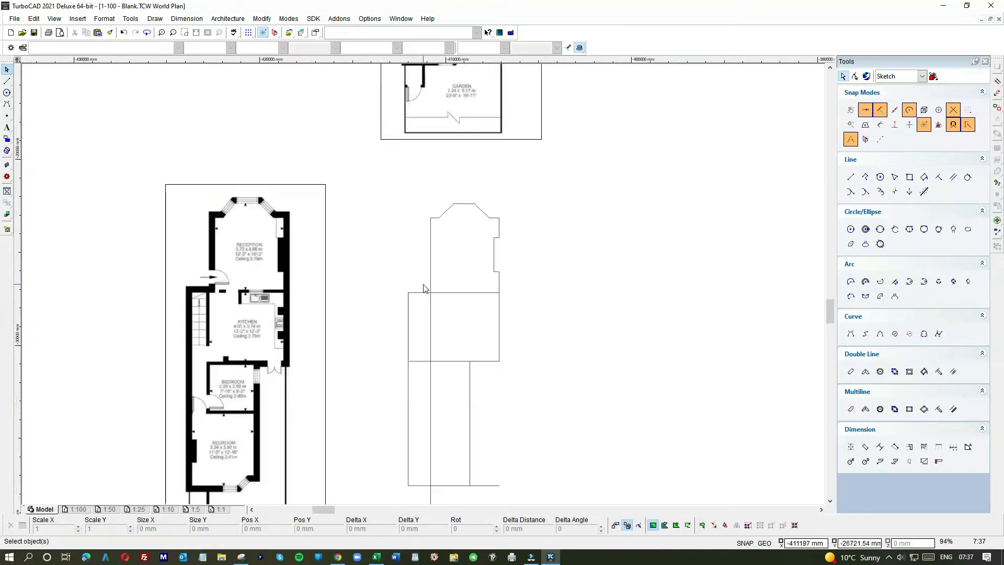
{"action": "left_click", "coordinate": [430, 324]}
{"action": "scroll", "coordinate": [430, 323], "scroll_direction": "down", "scroll_amount": 2}
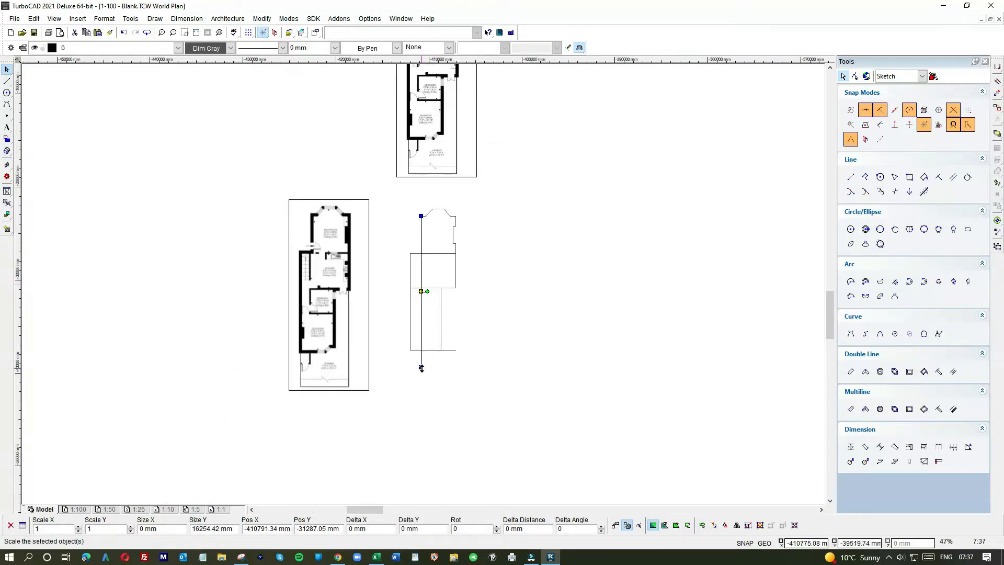
{"action": "key", "text": "Delete"}
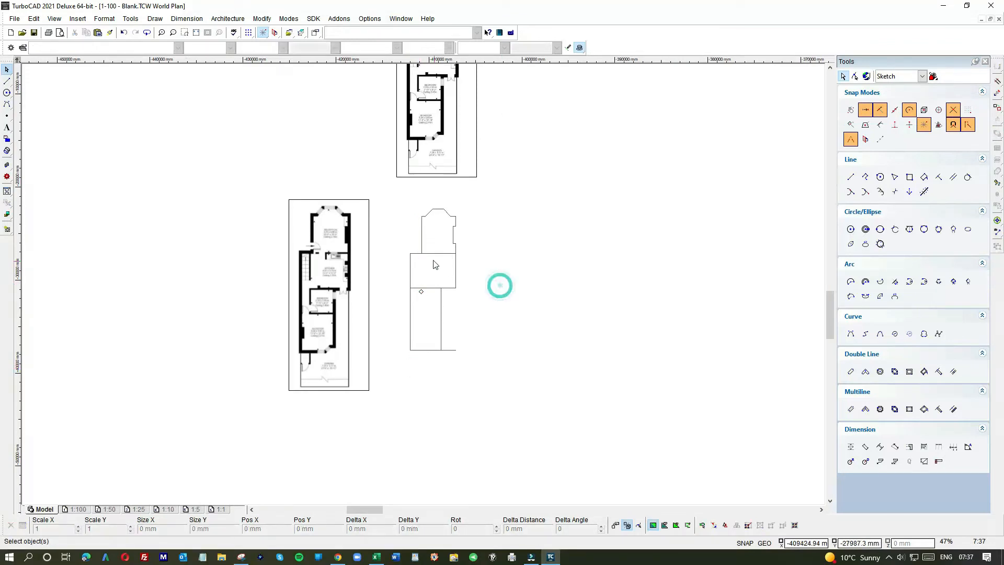
- Draw a parallel line 150 mm below the horizontal line between the reception and kitchen
{"action": "scroll", "coordinate": [425, 286], "scroll_direction": "up", "scroll_amount": 4}
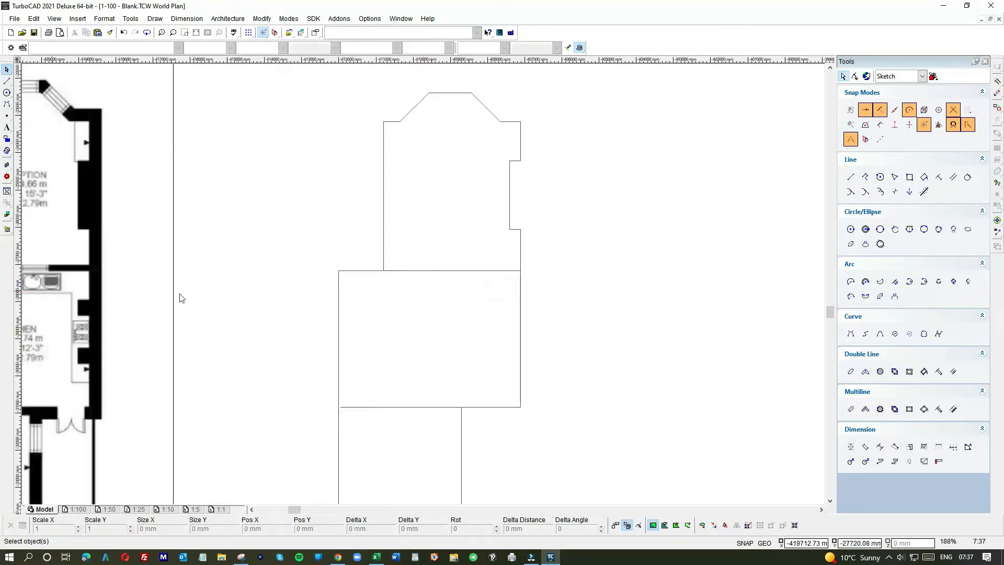
{"action": "scroll", "coordinate": [452, 281], "scroll_direction": "down", "scroll_amount": 2}
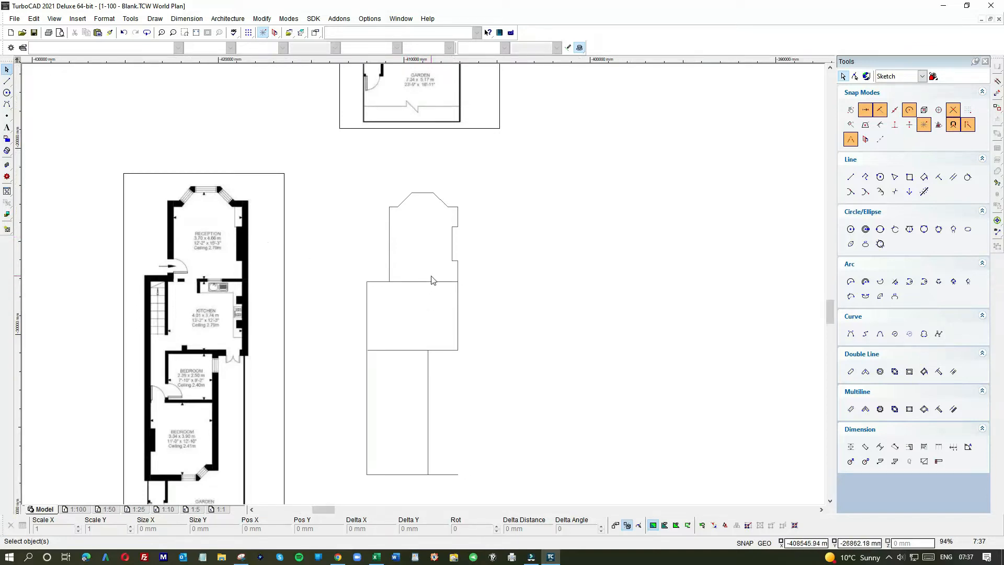
{"action": "scroll", "coordinate": [426, 287], "scroll_direction": "up", "scroll_amount": 2}
{"action": "scroll", "coordinate": [425, 289], "scroll_direction": "up", "scroll_amount": 1}
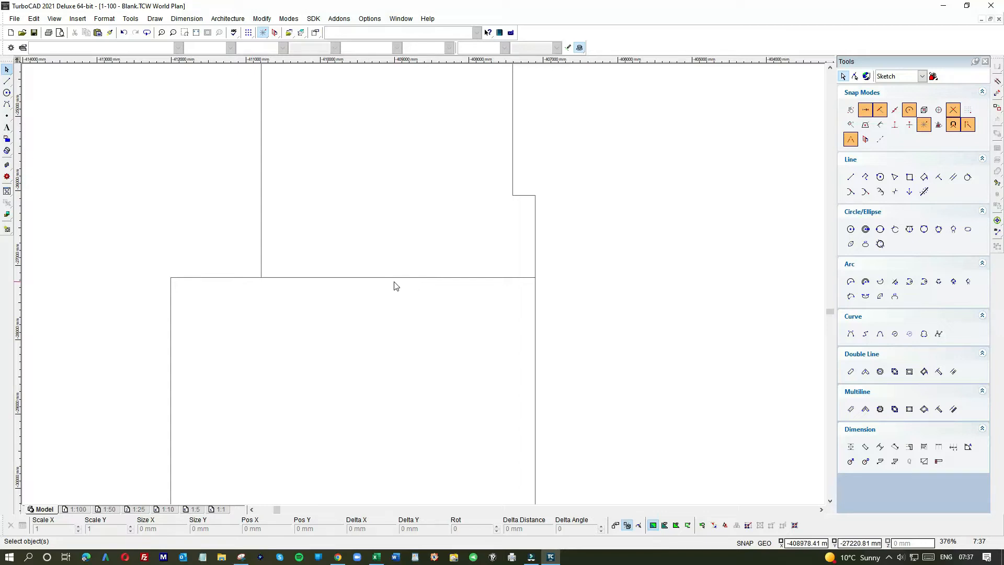
{"action": "scroll", "coordinate": [424, 287], "scroll_direction": "down", "scroll_amount": 3}
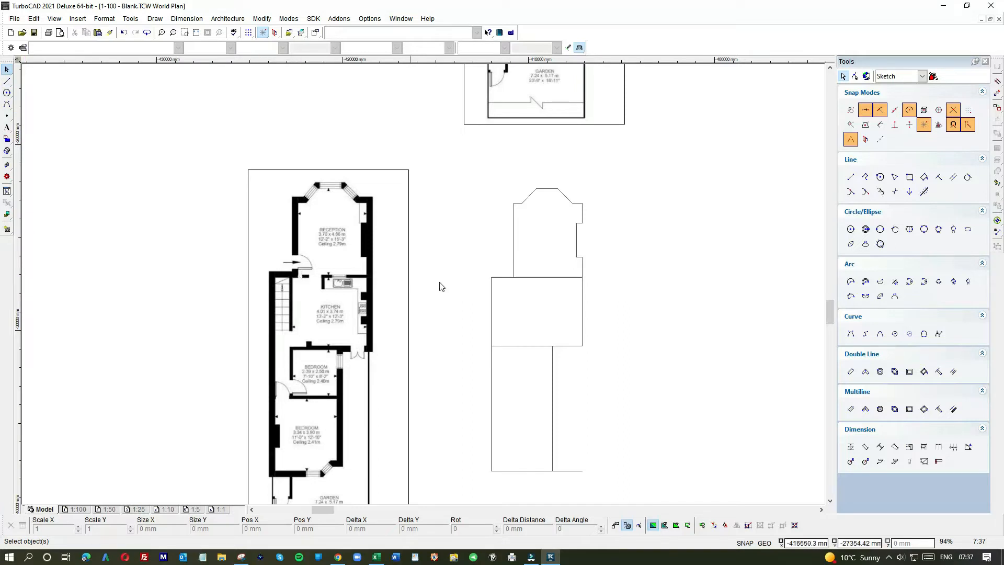
{"action": "scroll", "coordinate": [549, 284], "scroll_direction": "up", "scroll_amount": 4}
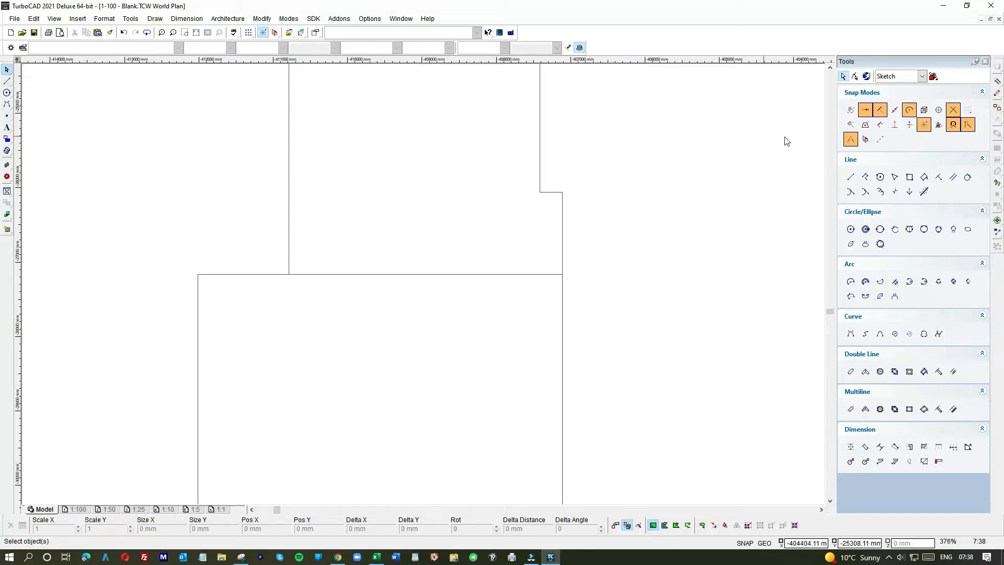
{"action": "left_click", "coordinate": [952, 176]}
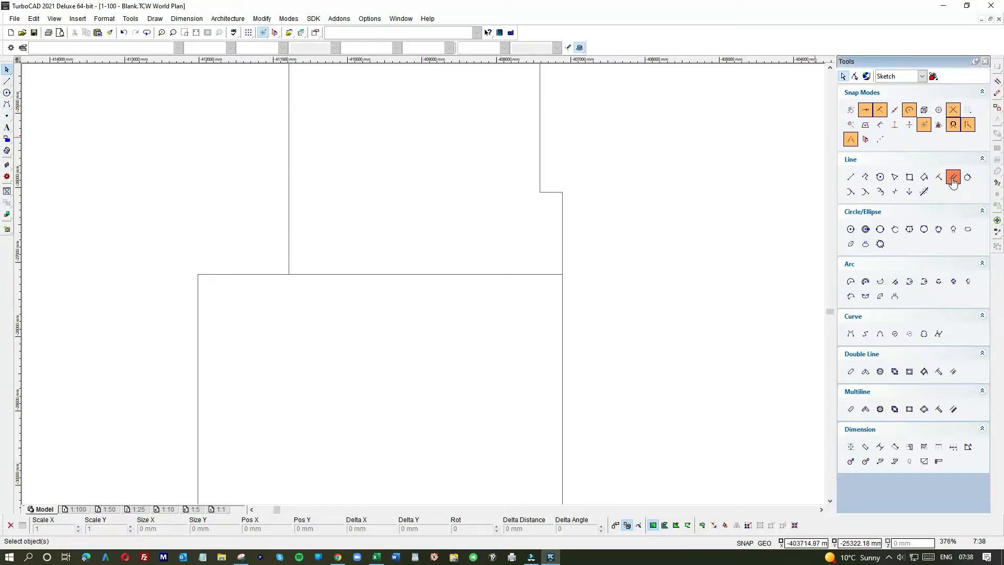
{"action": "left_click", "coordinate": [428, 274]}
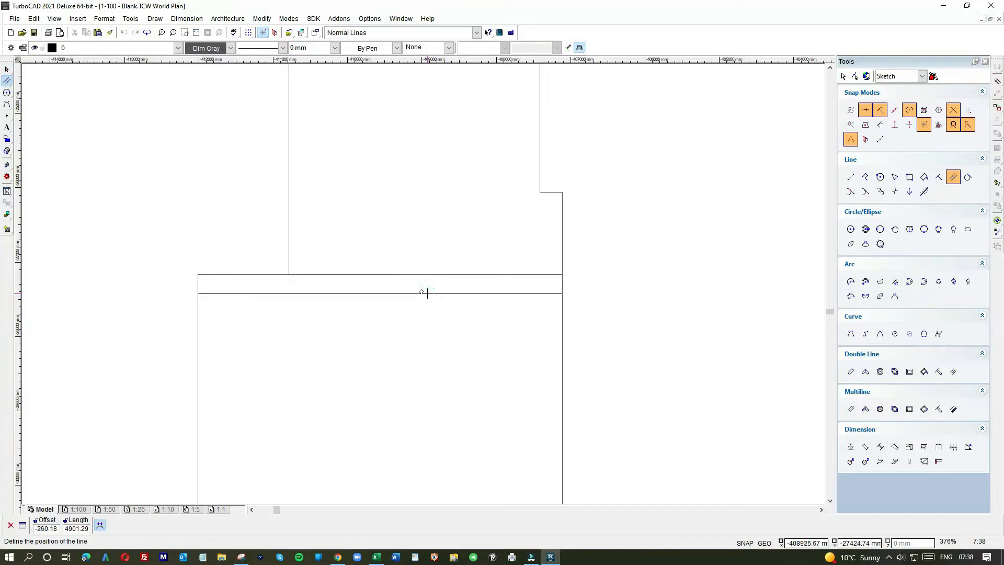
{"action": "type", "text": "-15"}
{"action": "key", "text": "Return"}
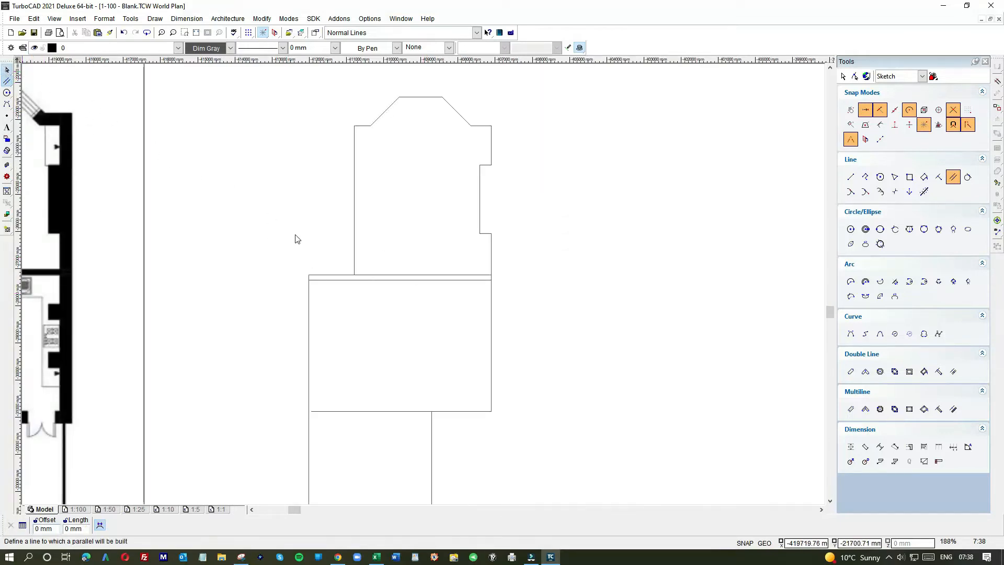
{"action": "key", "text": "Escape"}
- Shorten the right wall's upper end to the new parallel line, and draw a separate line from there up to the chimney breast's lower corner
{"action": "left_click", "coordinate": [500, 321]}
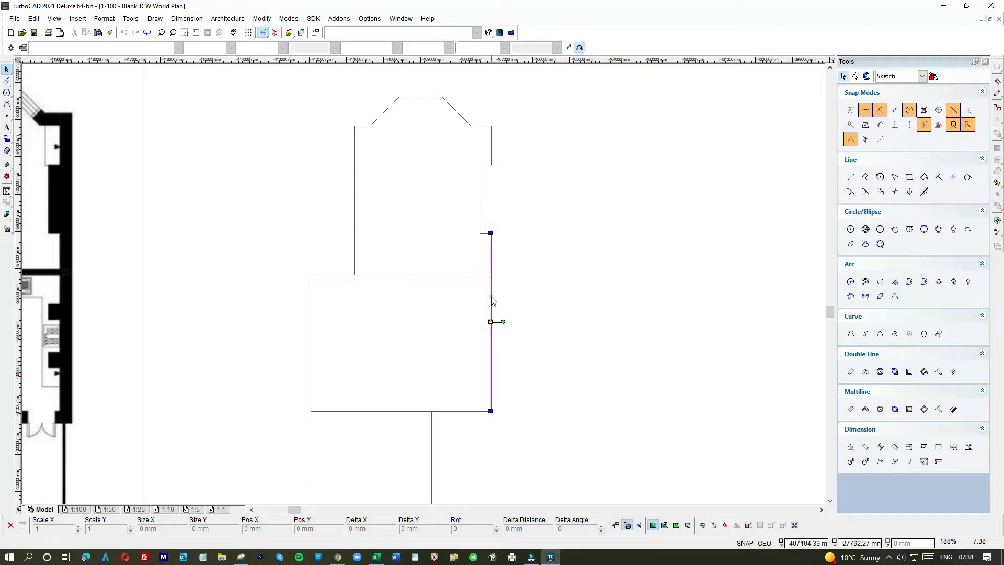
{"action": "left_click_drag", "start_coordinate": [498, 321], "coordinate": [491, 279]}
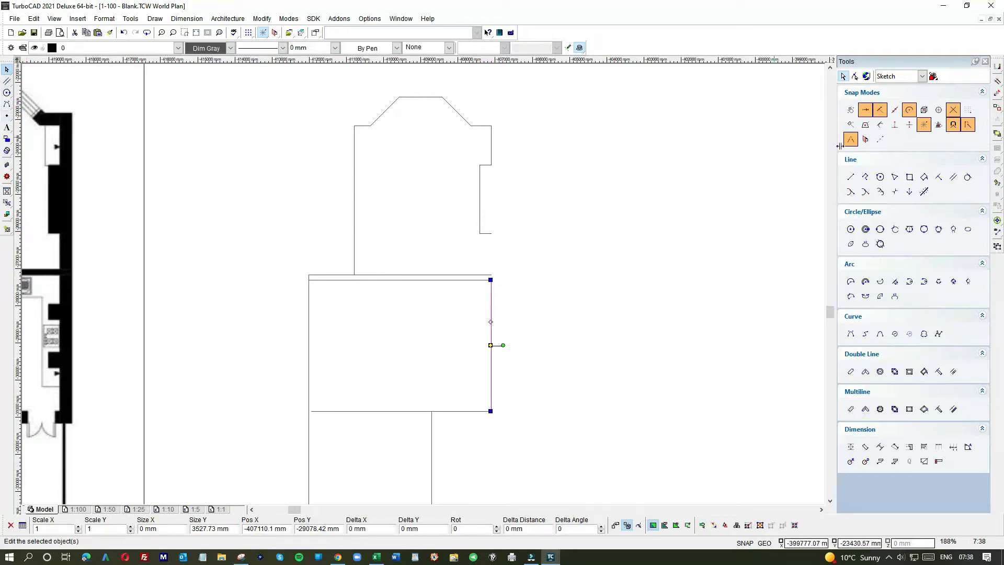
{"action": "scroll", "coordinate": [505, 292], "scroll_direction": "up", "scroll_amount": 4}
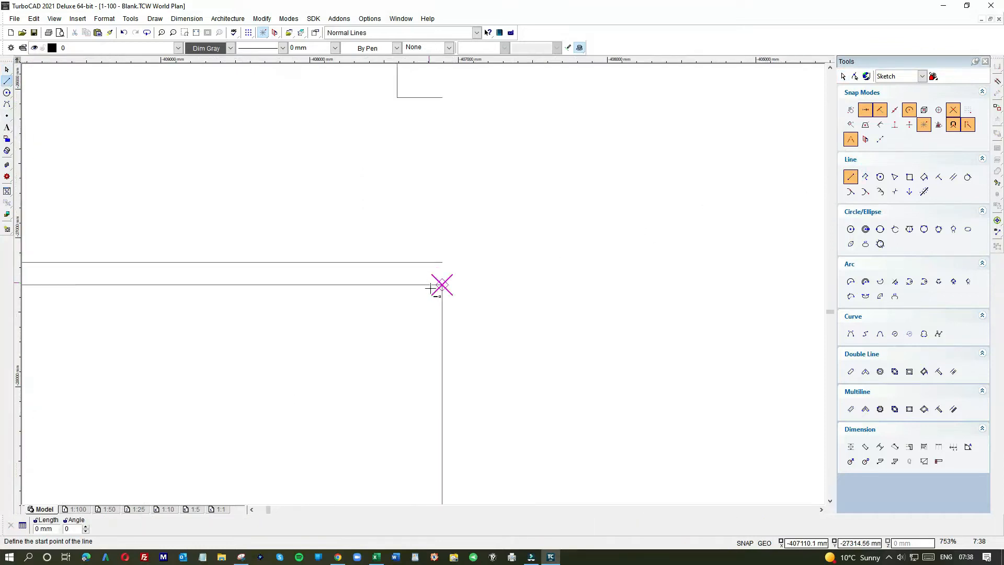
{"action": "left_click", "coordinate": [442, 285]}
{"action": "left_click", "coordinate": [442, 96]}
{"action": "left_click", "coordinate": [6, 70]}
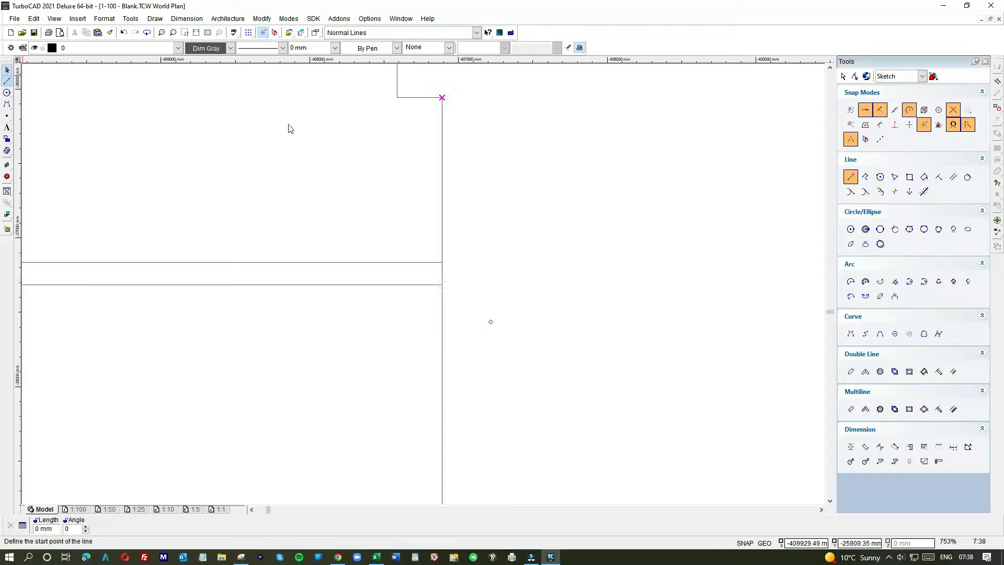
- Shorten the lower end of the reception's right wall segment to meet the upper line of the reception-kitchen partition
{"action": "right_click", "coordinate": [525, 169]}
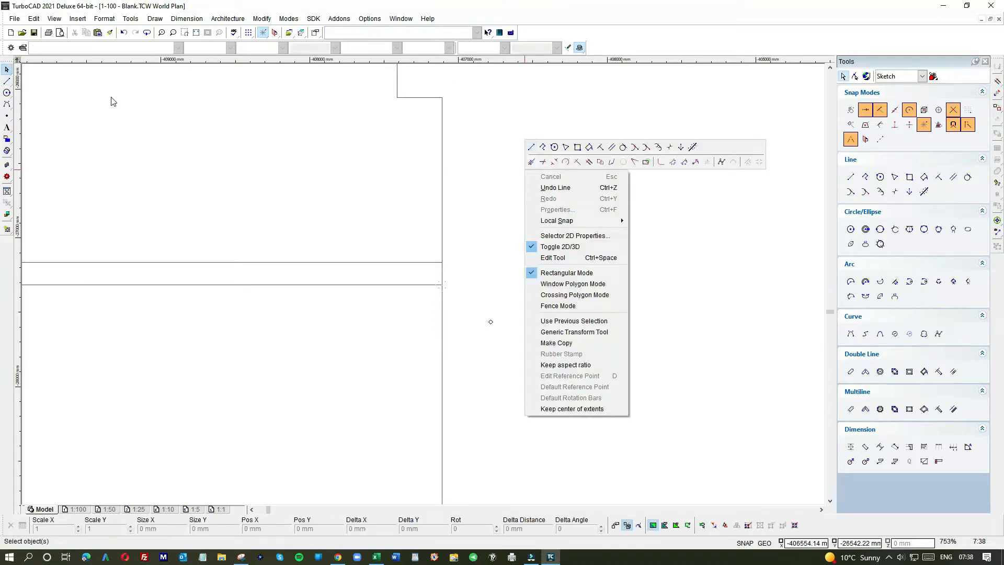
{"action": "left_click", "coordinate": [8, 70]}
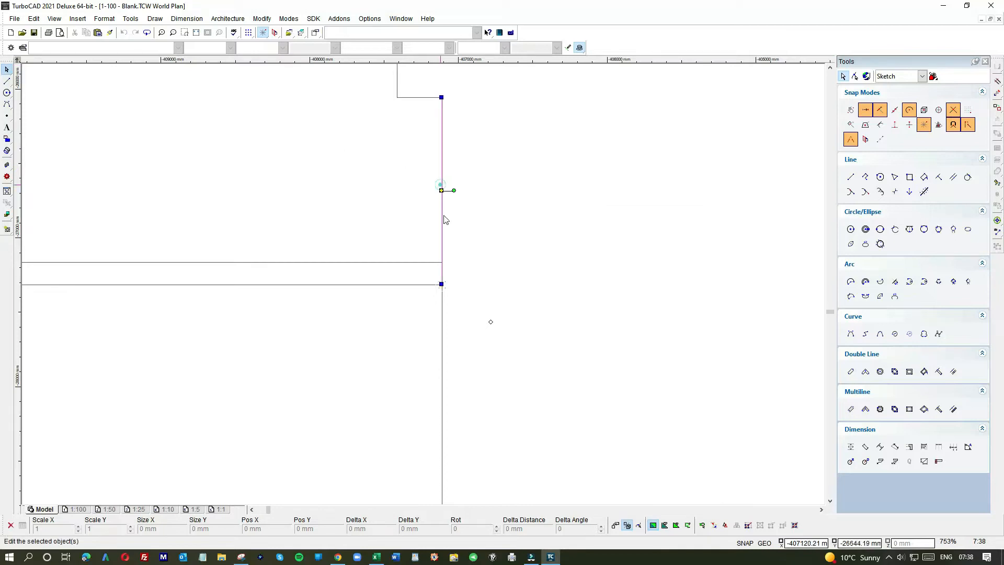
{"action": "left_click", "coordinate": [442, 190]}
{"action": "left_click_drag", "start_coordinate": [442, 284], "coordinate": [442, 262]}
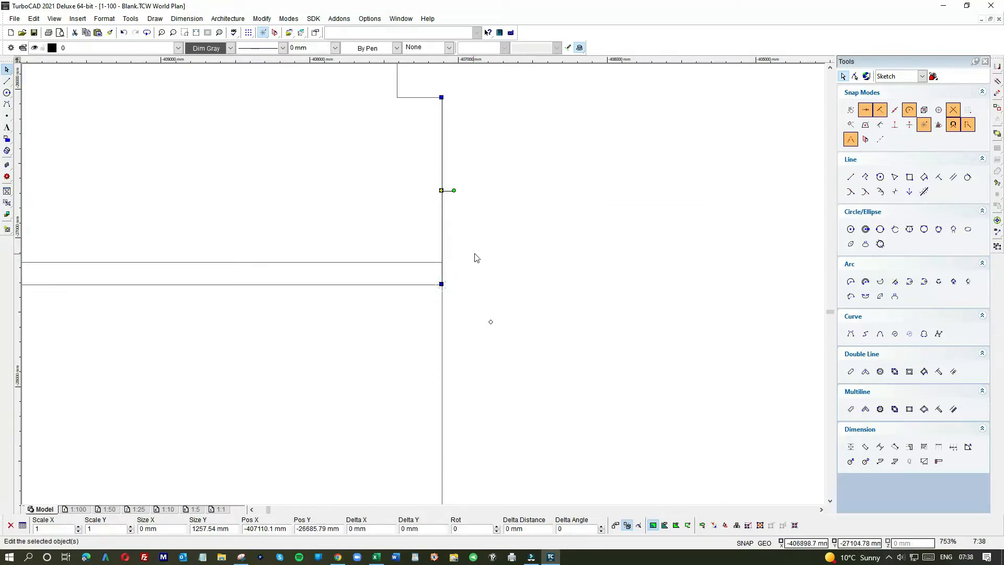
{"action": "left_click", "coordinate": [473, 254]}
{"action": "left_click", "coordinate": [443, 212]}
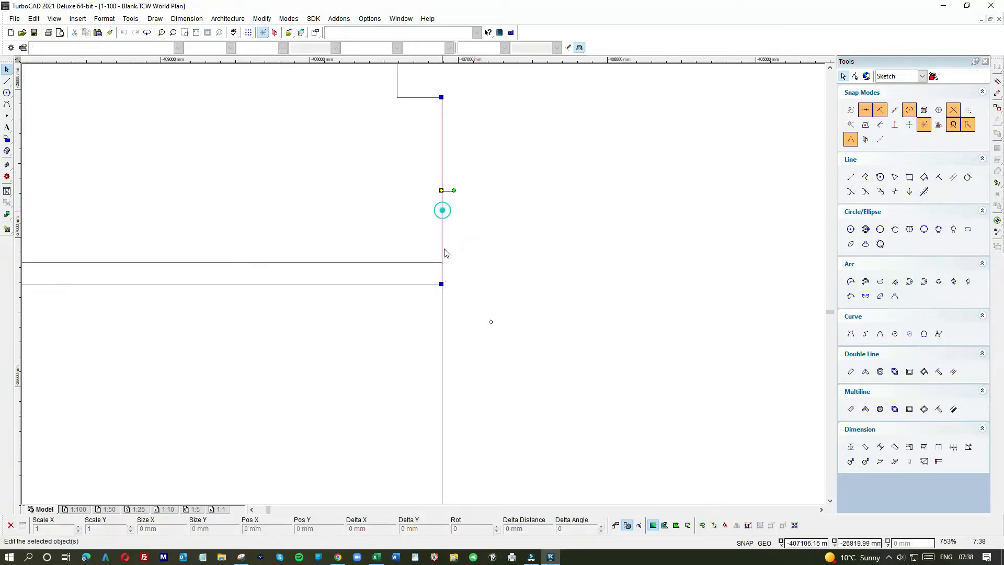
{"action": "left_click_drag", "start_coordinate": [442, 283], "coordinate": [439, 260]}
{"action": "scroll", "coordinate": [462, 271], "scroll_direction": "down", "scroll_amount": 6}
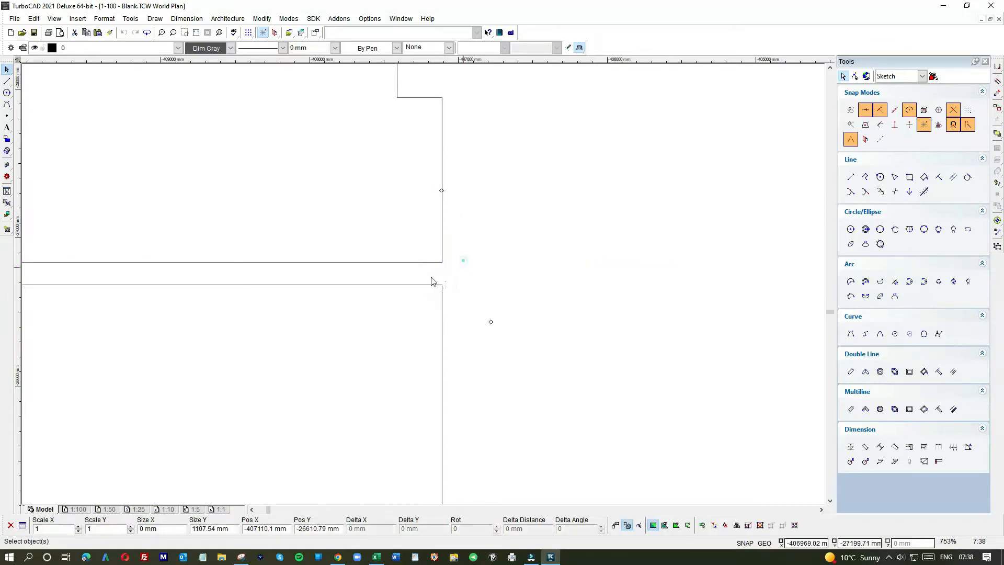
{"action": "scroll", "coordinate": [308, 287], "scroll_direction": "up", "scroll_amount": 6}
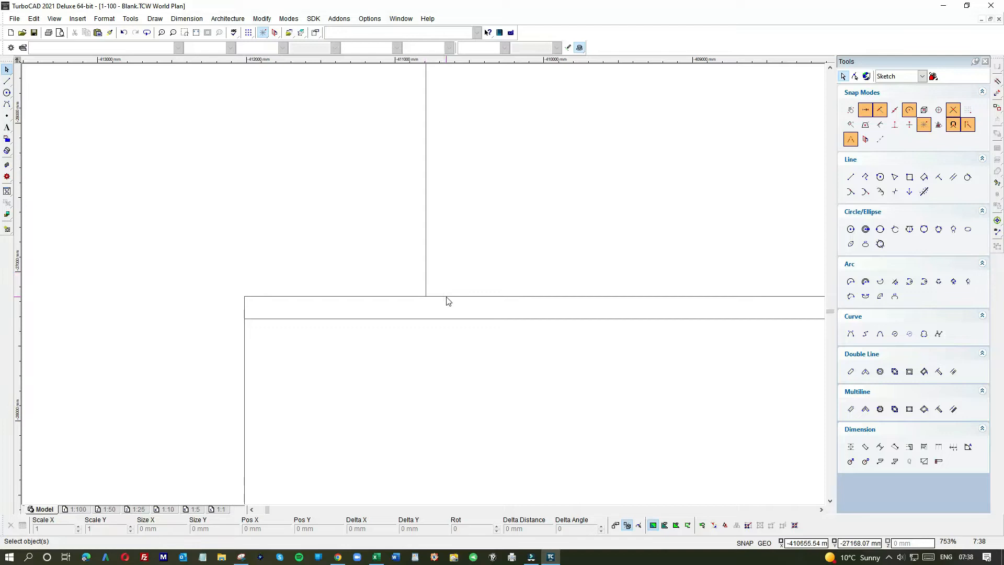
- Shorten the reception room's lower wall line so that it starts at the room's left wall line
{"action": "left_click", "coordinate": [445, 297]}
{"action": "left_click_drag", "start_coordinate": [242, 296], "coordinate": [428, 297]}
{"action": "scroll", "coordinate": [413, 256], "scroll_direction": "down", "scroll_amount": 6}
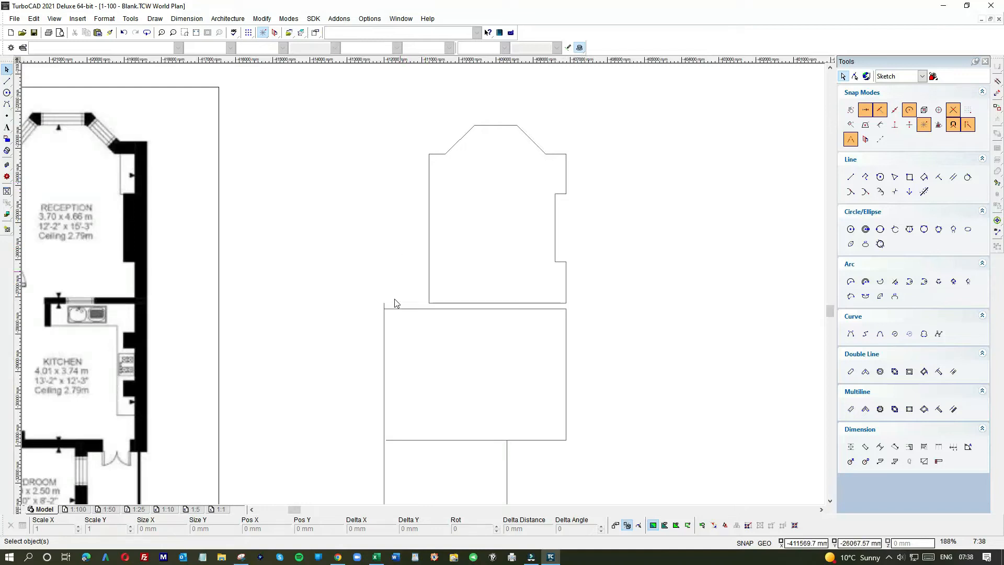
- Extend the kitchen's left vertical wall line upward until it is about level with the top of the reception room's bay
{"action": "left_click", "coordinate": [383, 331]}
{"action": "left_click_drag", "start_coordinate": [383, 305], "coordinate": [359, 124]}
{"action": "left_click", "coordinate": [666, 156]}
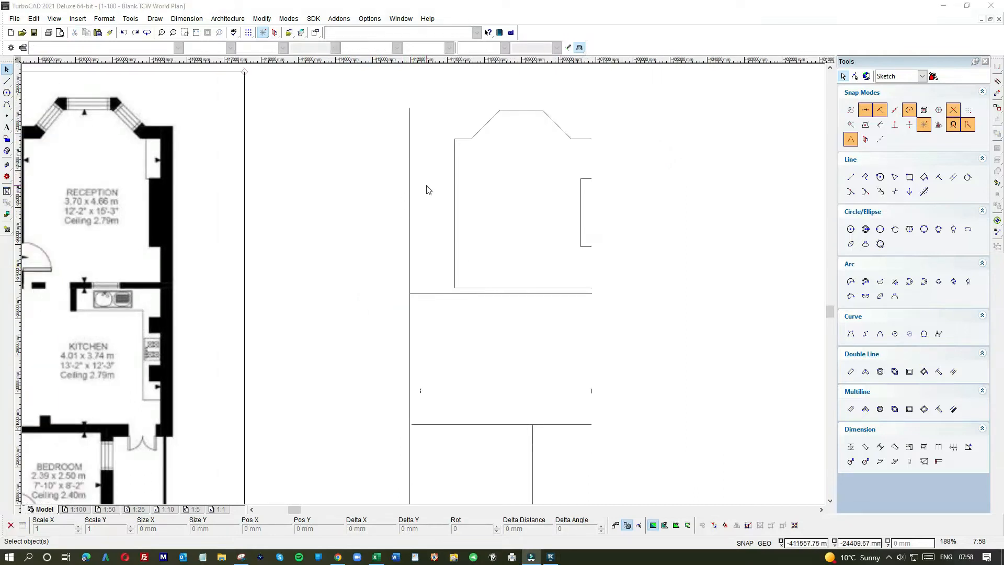
- Create a parallel copy of the long left wall line on its outer side with an offset of -285 mm
{"action": "left_click", "coordinate": [409, 136]}
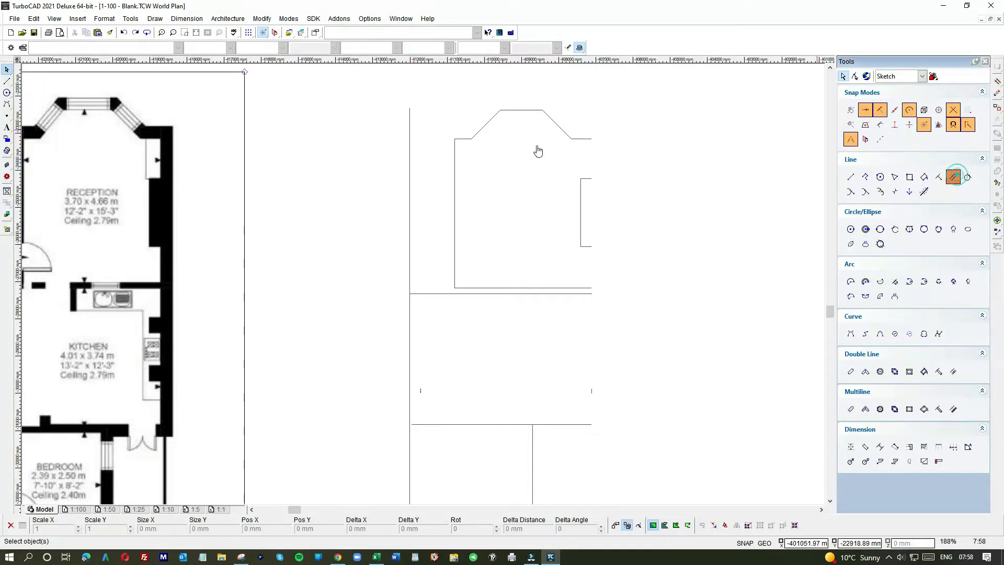
{"action": "left_click", "coordinate": [953, 177]}
{"action": "left_click", "coordinate": [409, 113]}
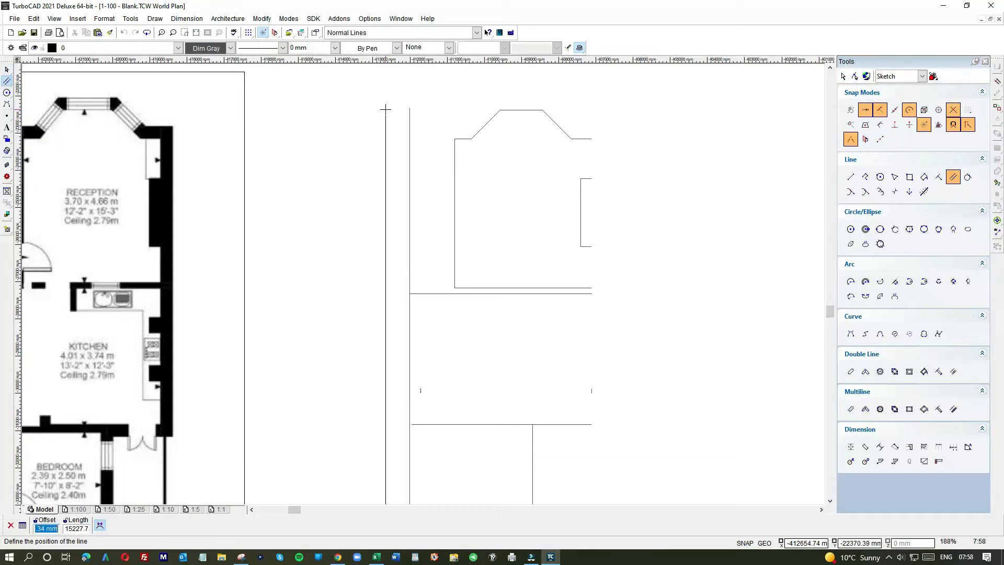
{"action": "type", "text": "-285"}
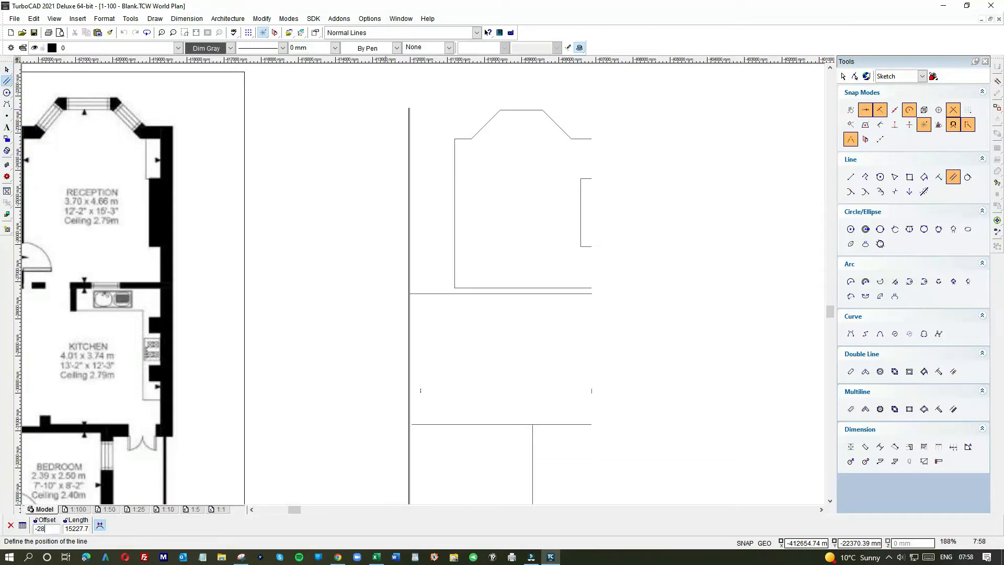
{"action": "key", "text": "Return"}
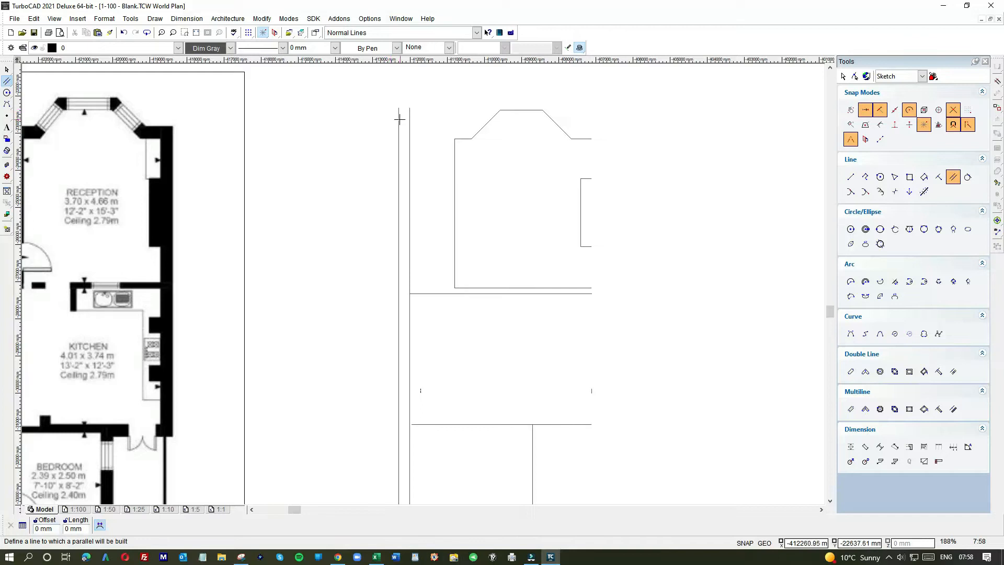
{"action": "scroll", "coordinate": [400, 120], "scroll_direction": "up", "scroll_amount": 10}
{"action": "left_click", "coordinate": [411, 277]}
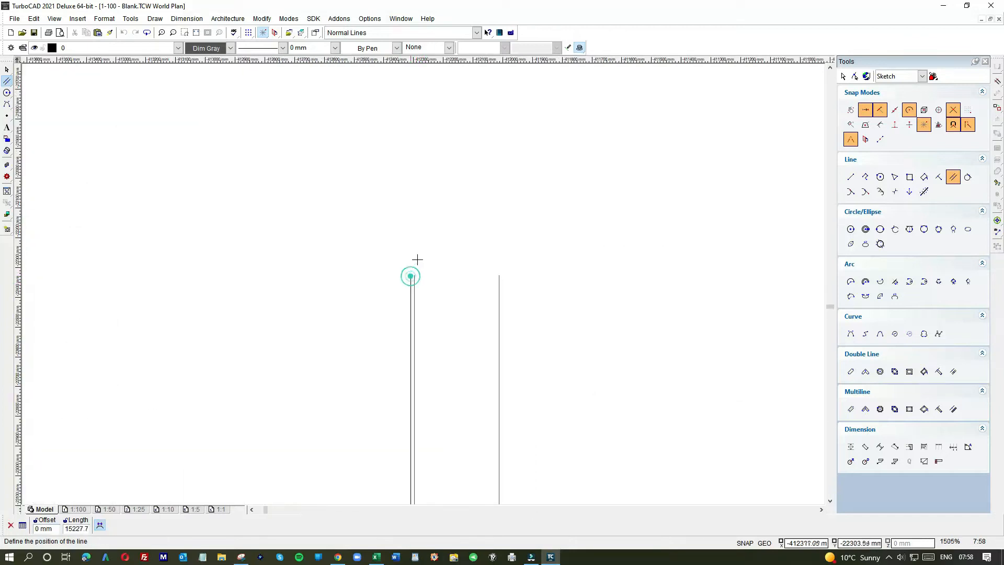
{"action": "left_click", "coordinate": [266, 269]}
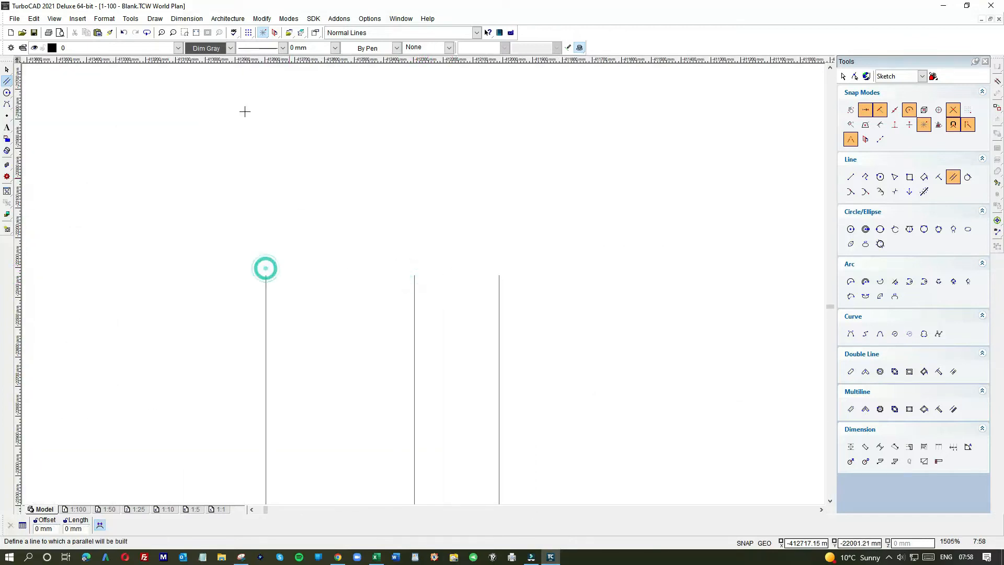
{"action": "left_click", "coordinate": [110, 32]}
{"action": "left_click", "coordinate": [123, 32]}
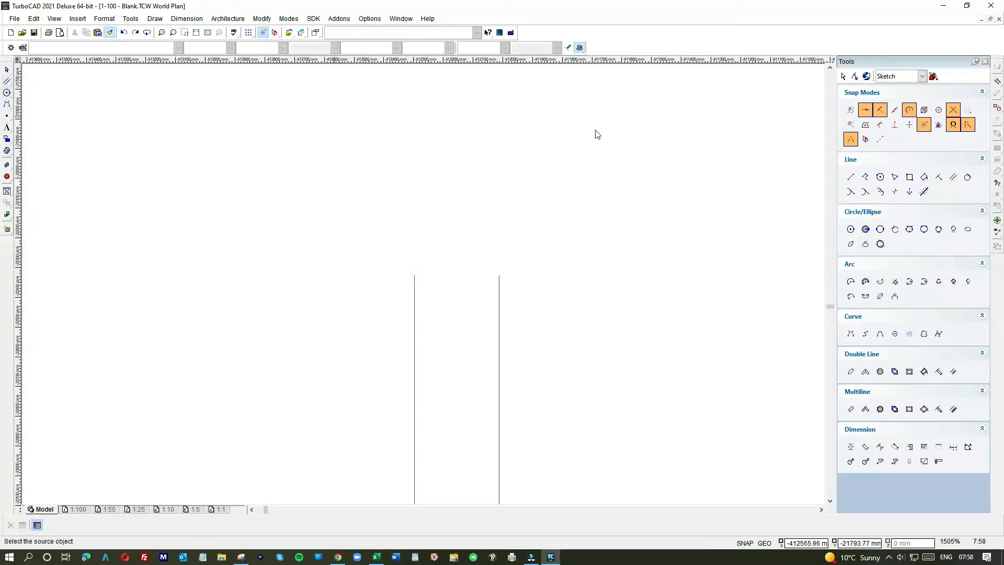
- Draw a line across the tops of the two parallel wall lines and a vertical line about 350 mm up from its midpoint
{"action": "left_click", "coordinate": [851, 177]}
{"action": "left_click", "coordinate": [415, 276]}
{"action": "left_click", "coordinate": [500, 276]}
{"action": "left_click", "coordinate": [457, 276]}
{"action": "left_click", "coordinate": [457, 171]}
{"action": "left_click", "coordinate": [6, 70]}
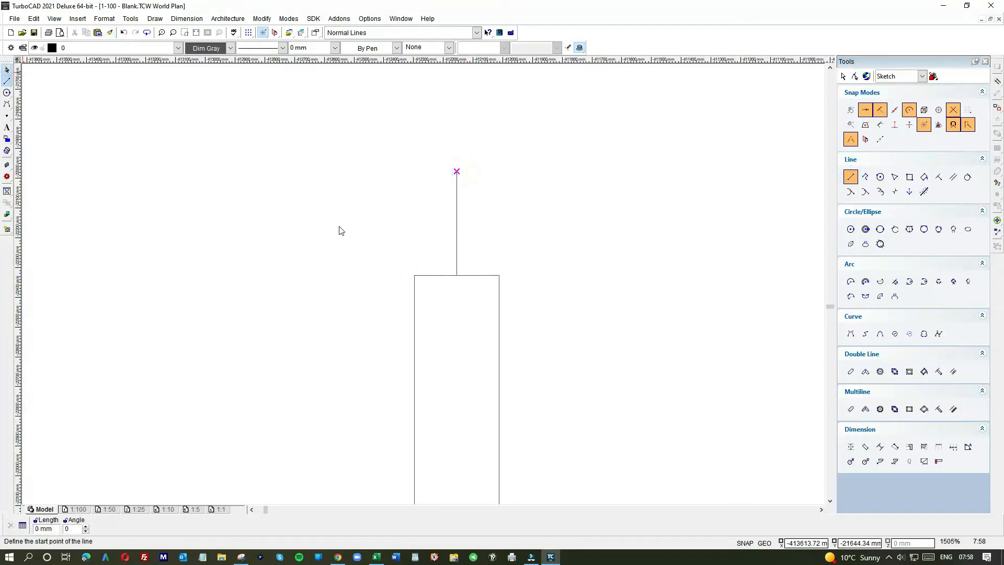
- Delete the short horizontal line joining the tops of the two parallel wall lines
{"action": "left_click_drag", "start_coordinate": [406, 261], "coordinate": [544, 298]}
{"action": "left_click", "coordinate": [543, 298]}
{"action": "key", "text": "Delete"}
- Format the short vertical centre line with a dashed pattern, a 0.2 mm line width and red colour
{"action": "left_click", "coordinate": [454, 224]}
{"action": "left_click", "coordinate": [283, 48]}
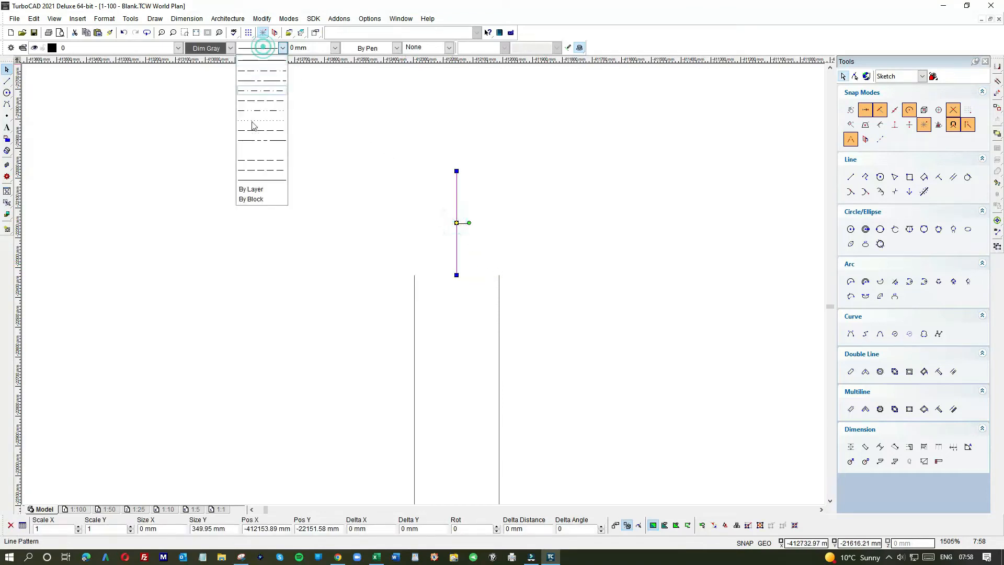
{"action": "left_click", "coordinate": [254, 160]}
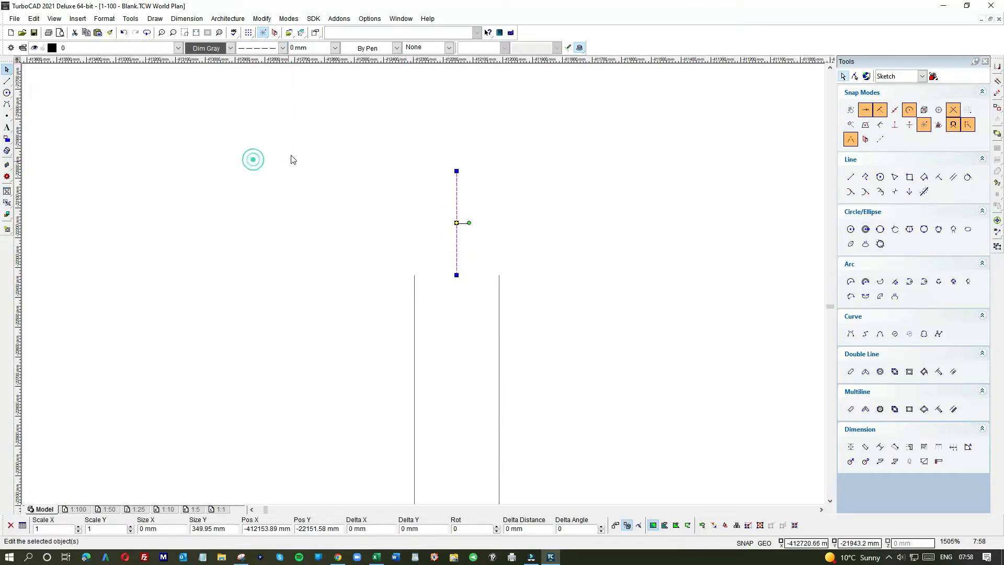
{"action": "left_click", "coordinate": [313, 47]}
{"action": "left_click", "coordinate": [305, 77]}
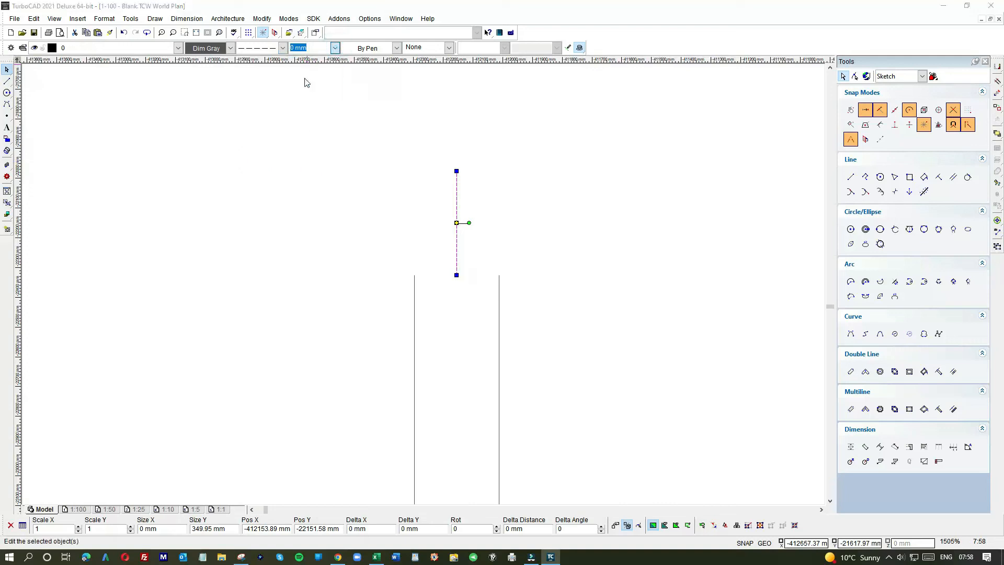
{"action": "left_click", "coordinate": [334, 48]}
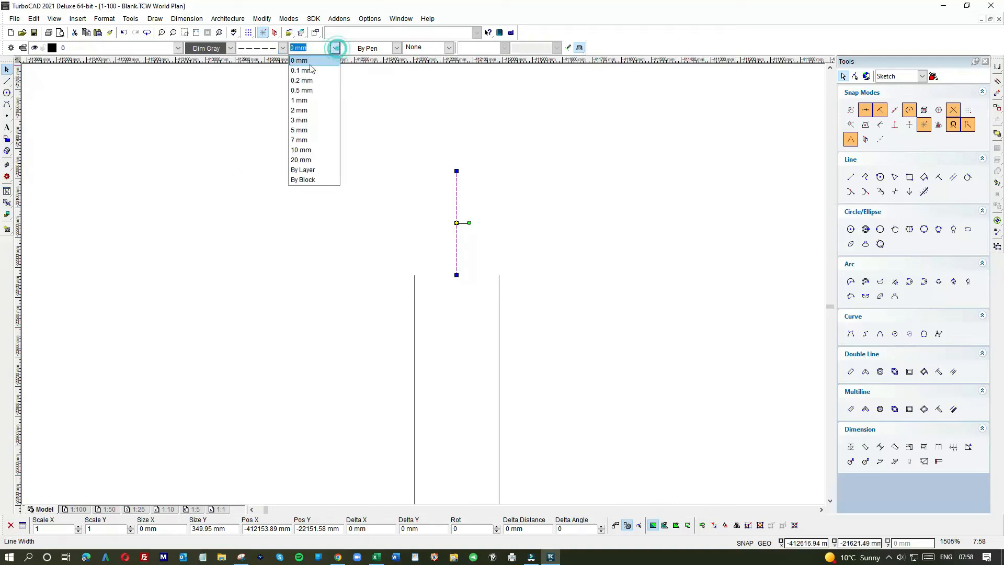
{"action": "left_click", "coordinate": [300, 79]}
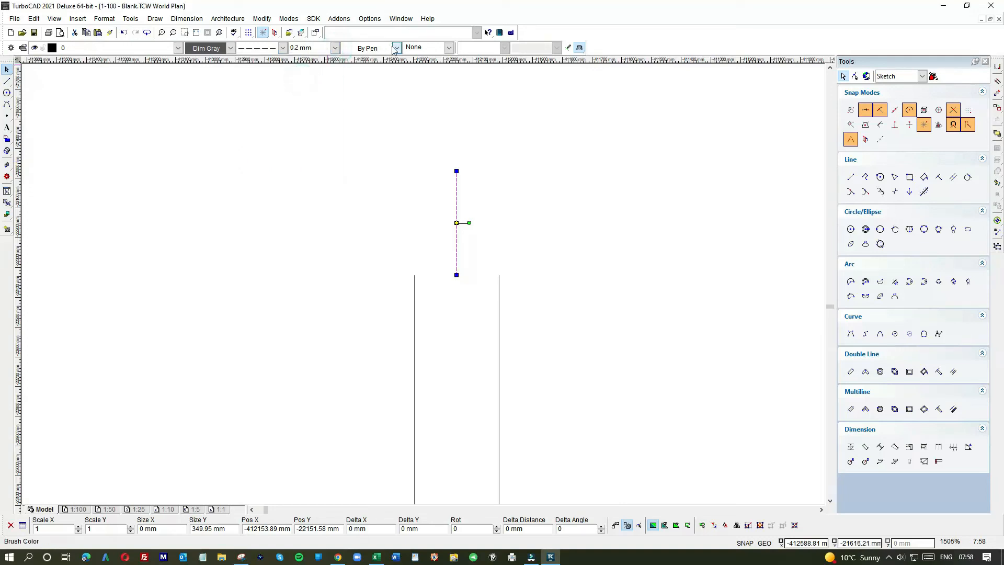
{"action": "left_click", "coordinate": [206, 48]}
{"action": "double_click", "coordinate": [600, 260]}
{"action": "left_click", "coordinate": [630, 178]}
- Delete the outer parallel wall line and stretch the red centre line down past the plan's lower end, about 16863 mm long overall
{"action": "left_click", "coordinate": [414, 281]}
{"action": "key", "text": "Delete"}
{"action": "left_click", "coordinate": [456, 212]}
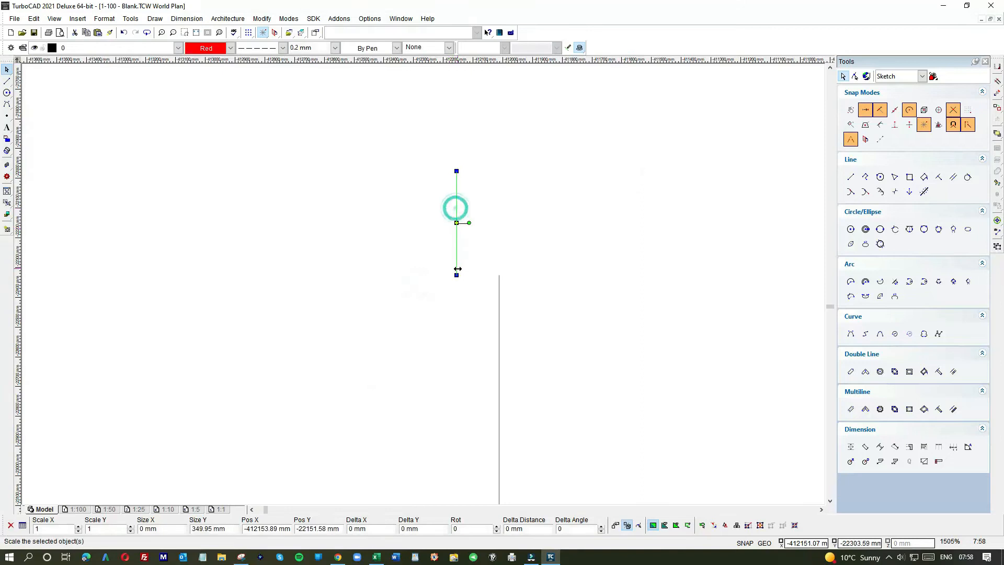
{"action": "scroll", "coordinate": [425, 304], "scroll_direction": "down", "scroll_amount": 1}
{"action": "left_click_drag", "start_coordinate": [423, 287], "coordinate": [424, 404]}
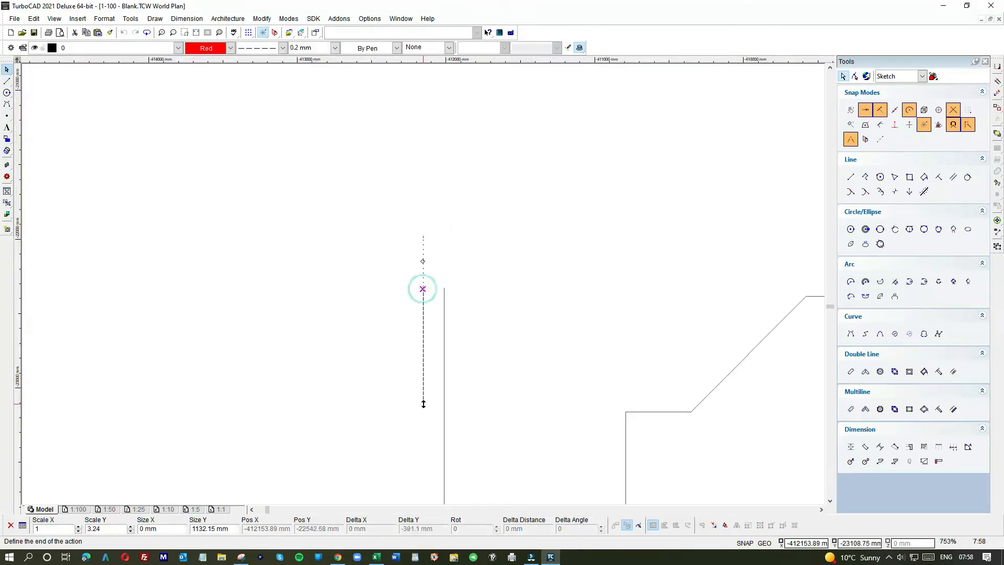
{"action": "scroll", "coordinate": [416, 413], "scroll_direction": "down", "scroll_amount": 5}
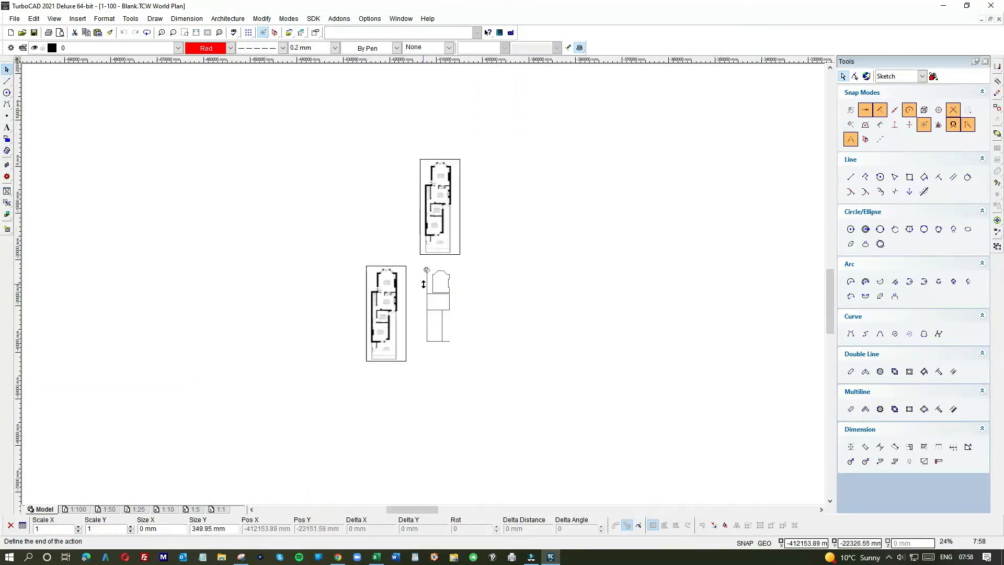
{"action": "left_click", "coordinate": [417, 348]}
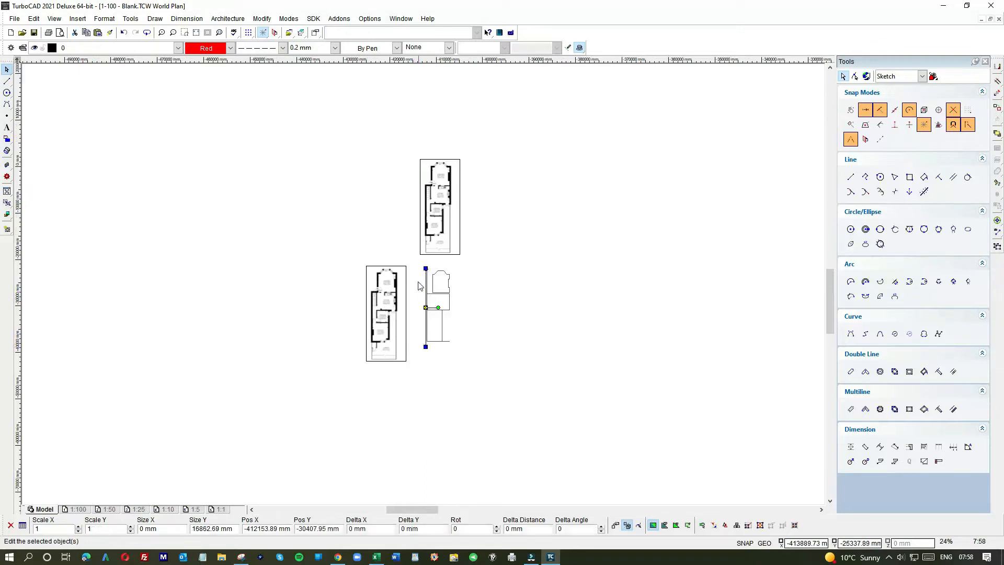
- Draw a horizontal line about 1653 mm long from the reception room's upper-left corner outward across the red centre line
{"action": "scroll", "coordinate": [423, 287], "scroll_direction": "up", "scroll_amount": 3}
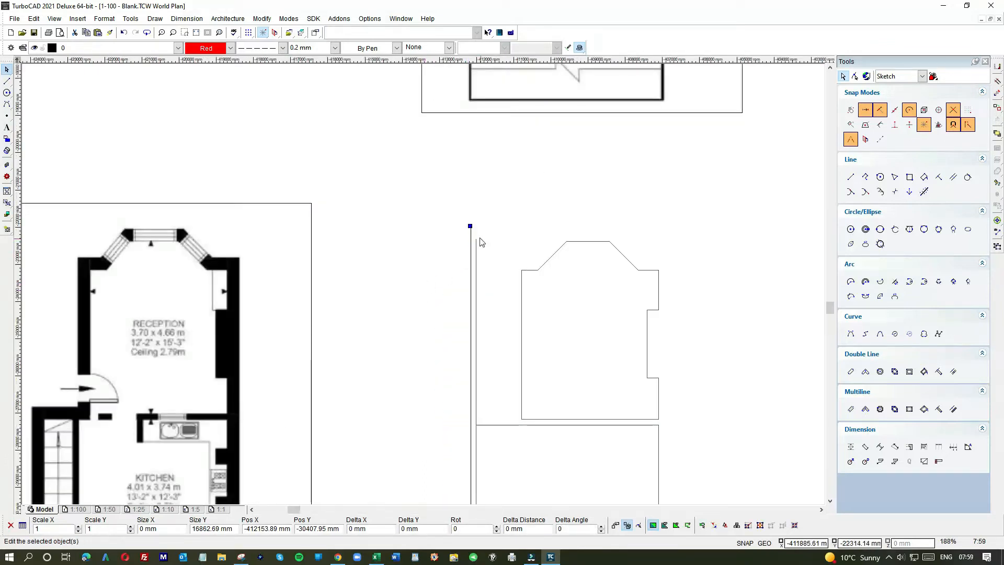
{"action": "scroll", "coordinate": [468, 252], "scroll_direction": "up", "scroll_amount": 2}
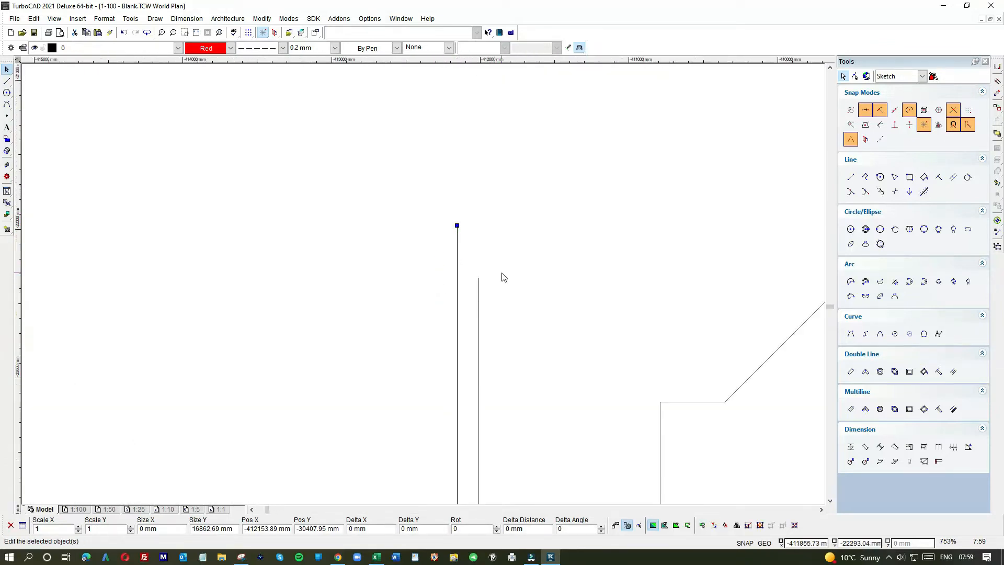
{"action": "scroll", "coordinate": [424, 289], "scroll_direction": "down", "scroll_amount": 1}
{"action": "scroll", "coordinate": [424, 293], "scroll_direction": "down", "scroll_amount": 1}
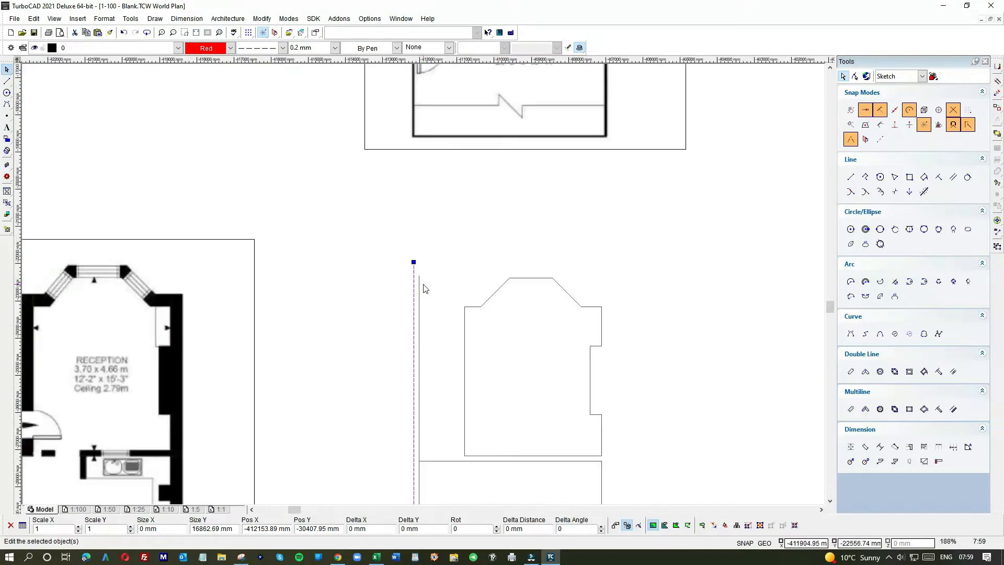
{"action": "left_click", "coordinate": [7, 81]}
{"action": "scroll", "coordinate": [451, 307], "scroll_direction": "up", "scroll_amount": 2}
{"action": "left_click", "coordinate": [478, 282]}
{"action": "left_click", "coordinate": [233, 260]}
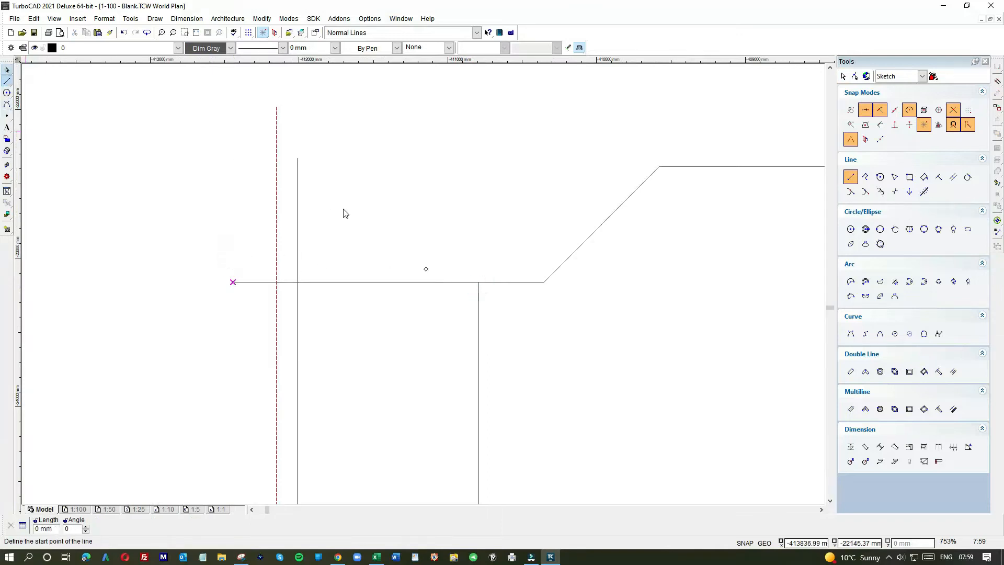
- Form a corner by shortening the left wall line's top and the horizontal line's inner end to their intersection
{"action": "left_click", "coordinate": [297, 197]}
{"action": "left_click", "coordinate": [296, 159]}
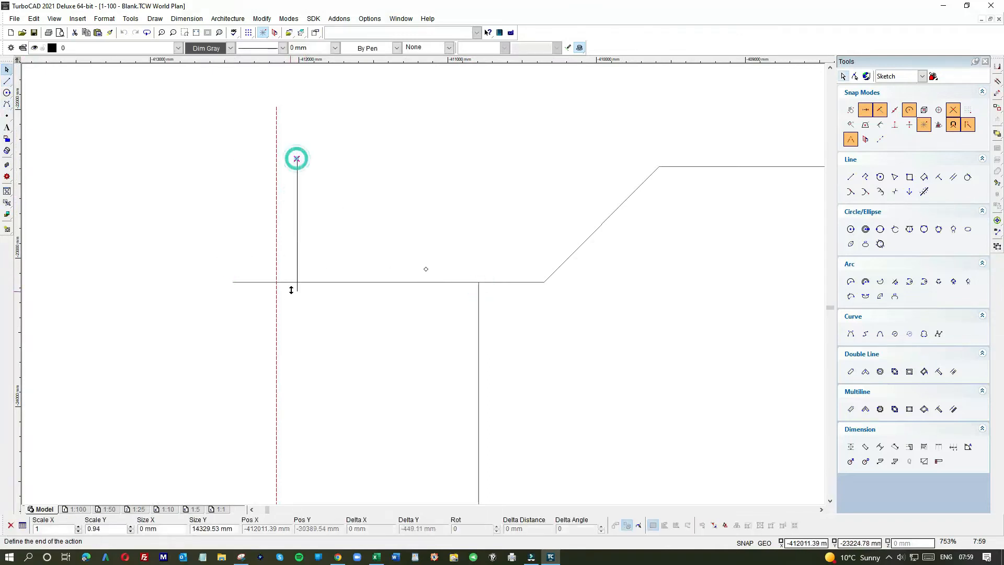
{"action": "left_click", "coordinate": [297, 281]}
{"action": "left_click", "coordinate": [349, 282]}
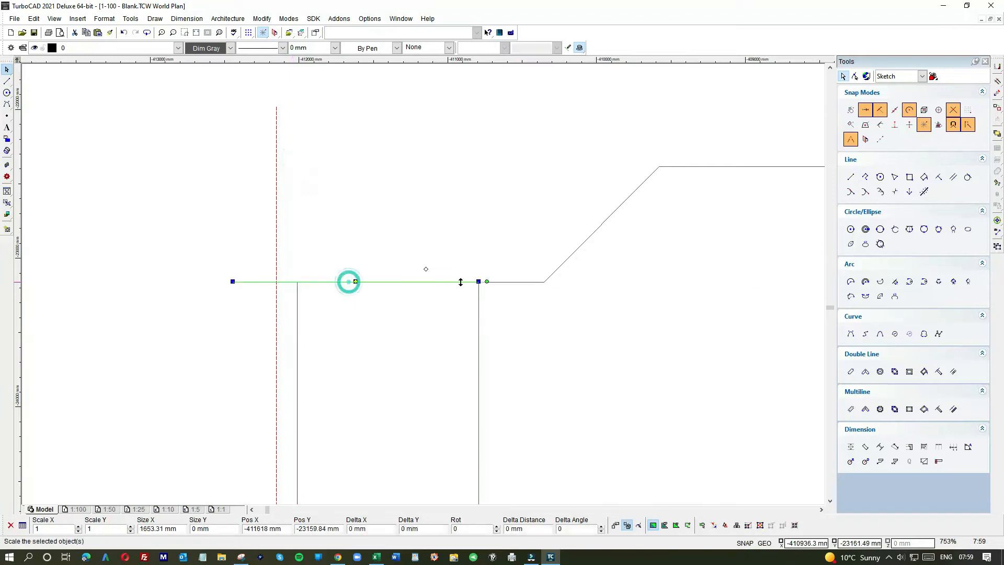
{"action": "left_click", "coordinate": [478, 281]}
{"action": "left_click", "coordinate": [233, 282]}
{"action": "left_click", "coordinate": [316, 296]}
- Draw a 285 mm horizontal line outward from the wall corner and a short vertical line down from its outer end
{"action": "scroll", "coordinate": [419, 285], "scroll_direction": "down", "scroll_amount": 2}
{"action": "left_click", "coordinate": [7, 81]}
{"action": "left_click", "coordinate": [419, 277]}
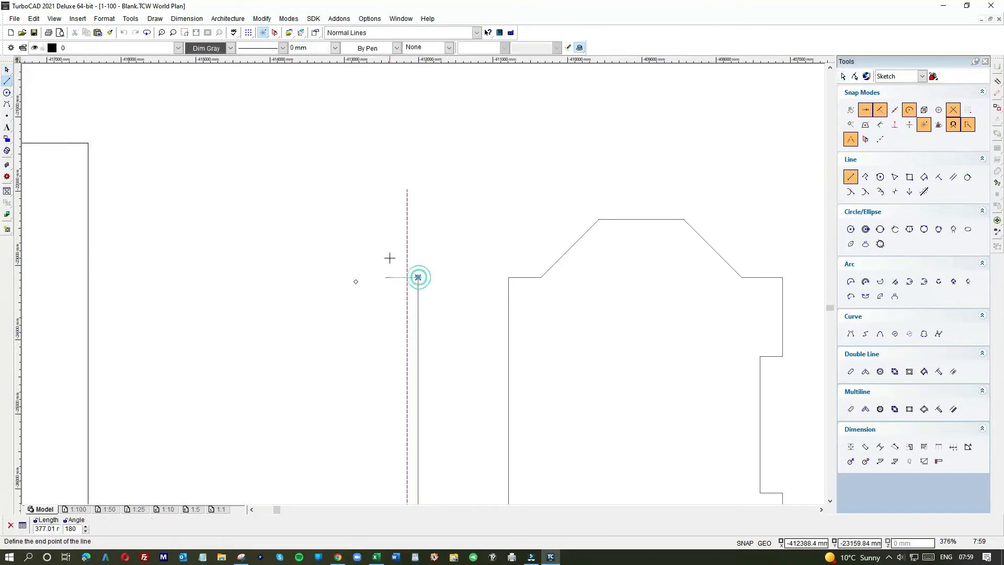
{"action": "type", "text": "285"}
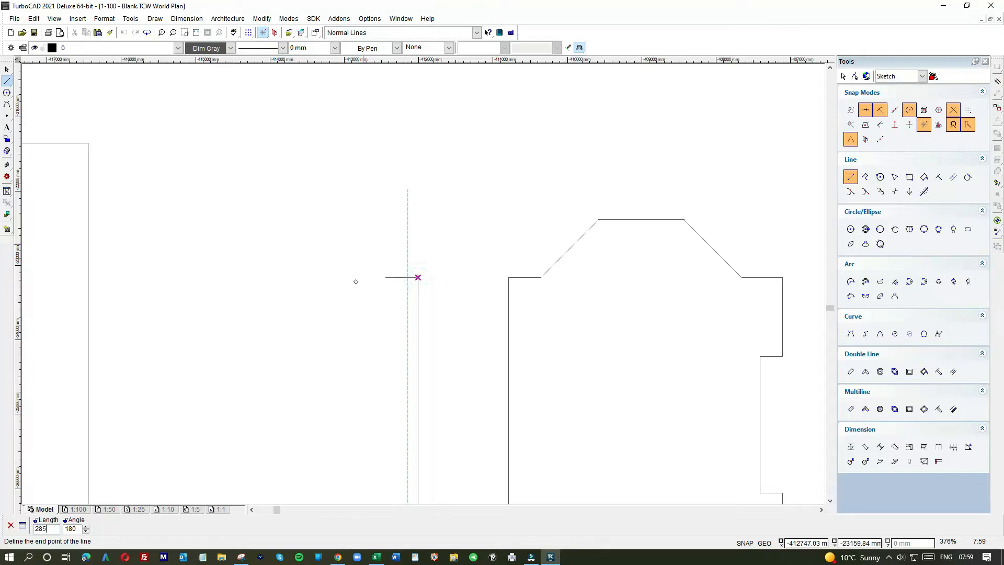
{"action": "key", "text": "Return"}
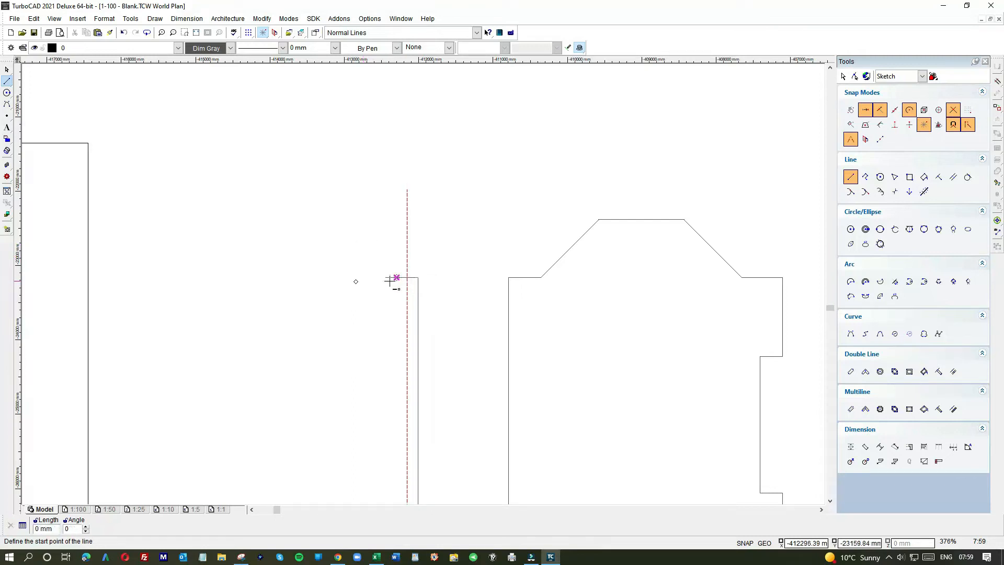
{"action": "left_click", "coordinate": [397, 277]}
{"action": "left_click", "coordinate": [396, 337]}
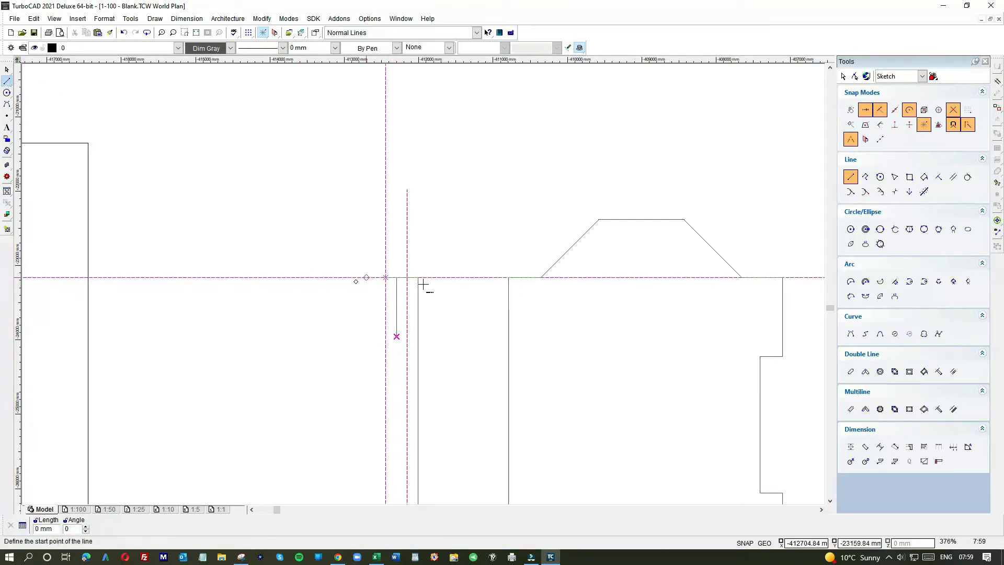
- Draw a 285 mm vertical line down from the horizontal wall line's outer end and connect its foot horizontally to the inner vertical line
{"action": "scroll", "coordinate": [423, 284], "scroll_direction": "up", "scroll_amount": 4}
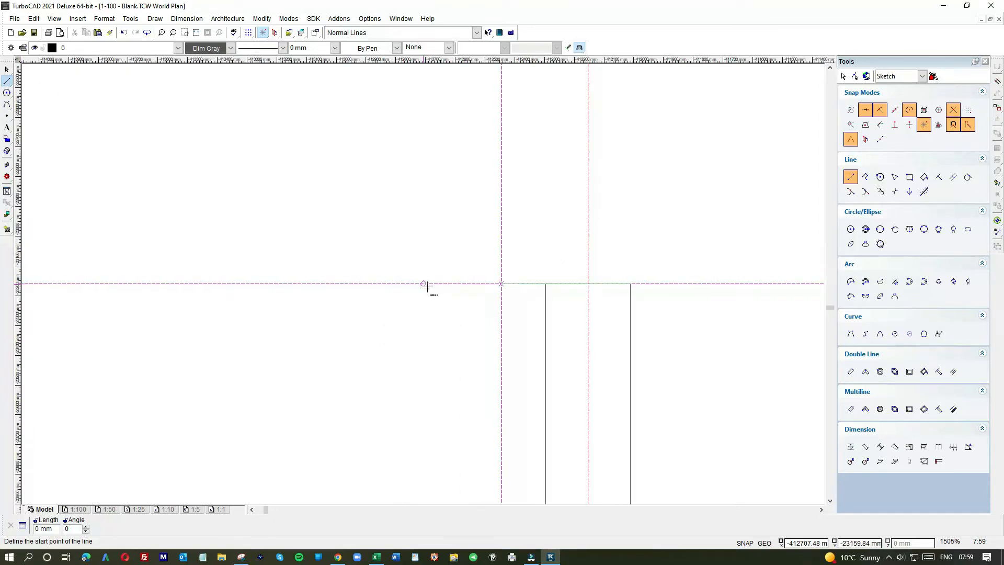
{"action": "left_click", "coordinate": [501, 284]}
{"action": "type", "text": "25.7"}
{"action": "key", "text": "Return"}
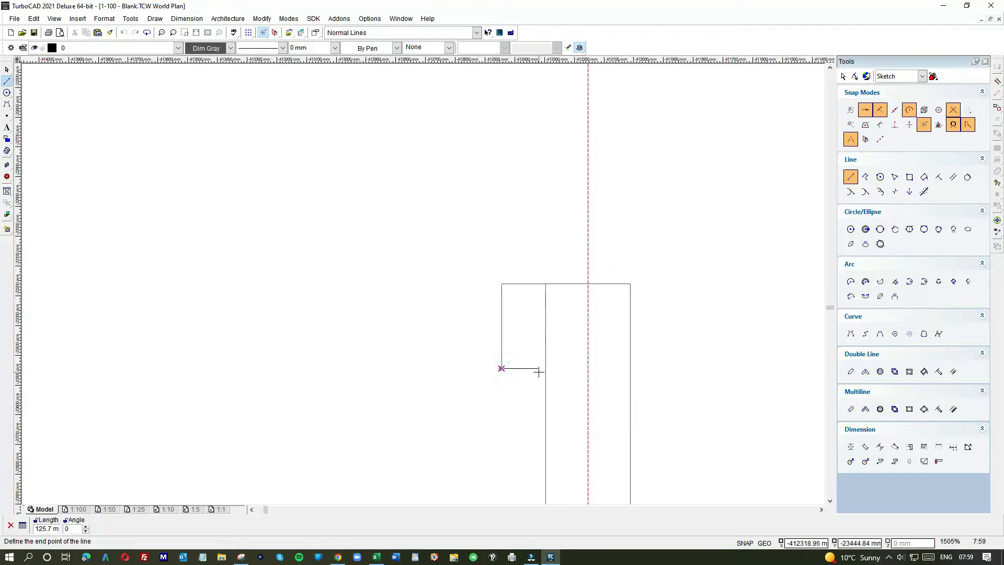
{"action": "left_click", "coordinate": [545, 368]}
{"action": "key", "text": "Escape"}
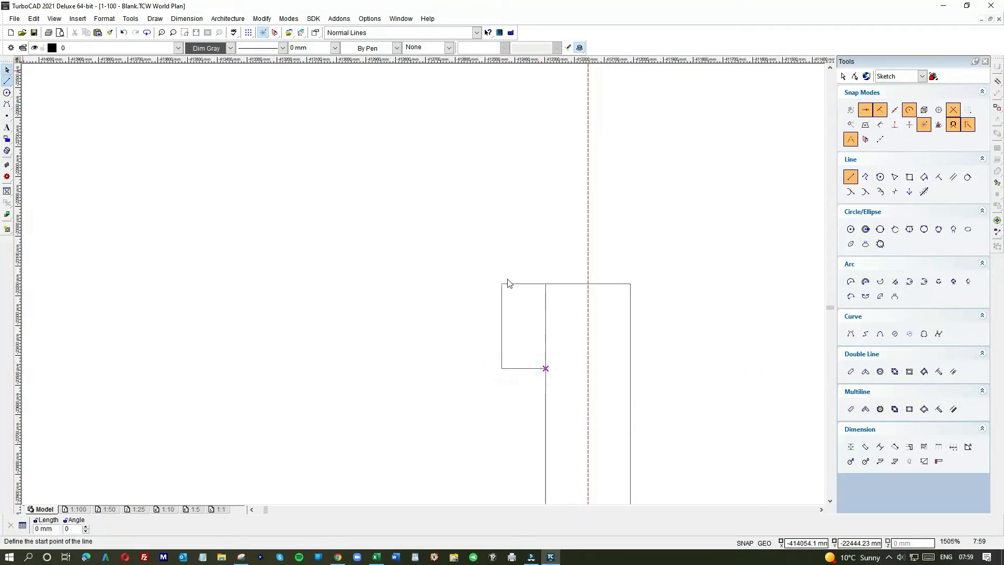
- Shorten the top of the inner vertical line down to the lower horizontal connecting line
{"action": "left_click", "coordinate": [543, 311]}
{"action": "left_click", "coordinate": [545, 284]}
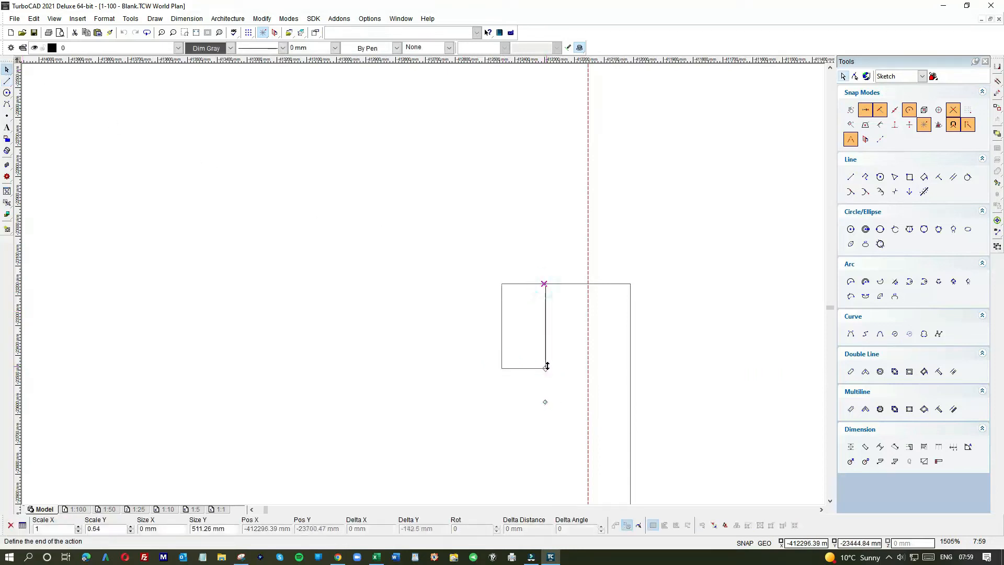
{"action": "left_click", "coordinate": [545, 369]}
- Delete the 285 mm vertical line joining the outer ends of the two horizontal wall lines
{"action": "left_click", "coordinate": [501, 322]}
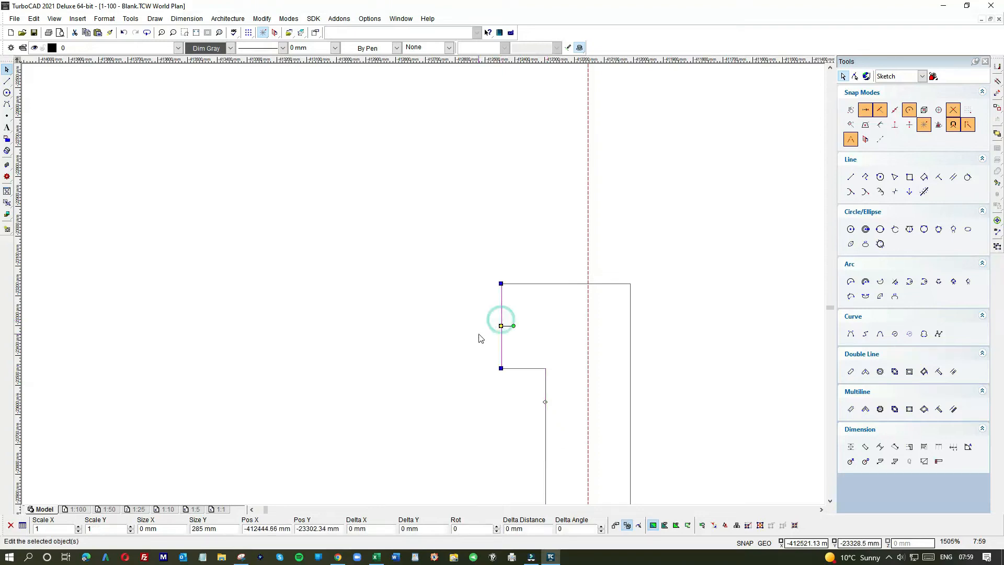
{"action": "key", "text": "Delete"}
{"action": "scroll", "coordinate": [523, 354], "scroll_direction": "down", "scroll_amount": 2}
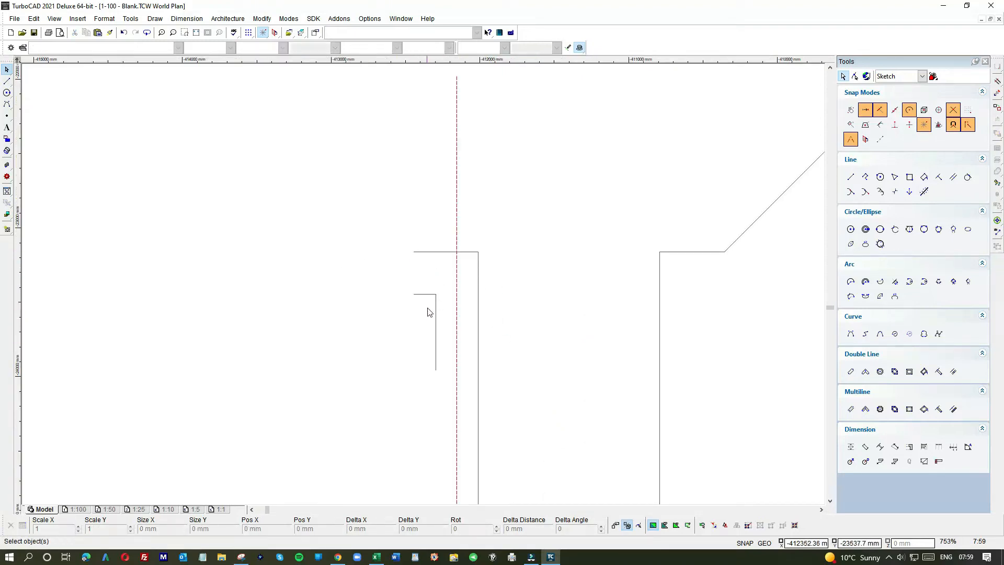
- Shorten the short inner vertical line of the left party wall from its lower end to about 256 mm
{"action": "left_click", "coordinate": [438, 336]}
{"action": "left_click", "coordinate": [436, 370]}
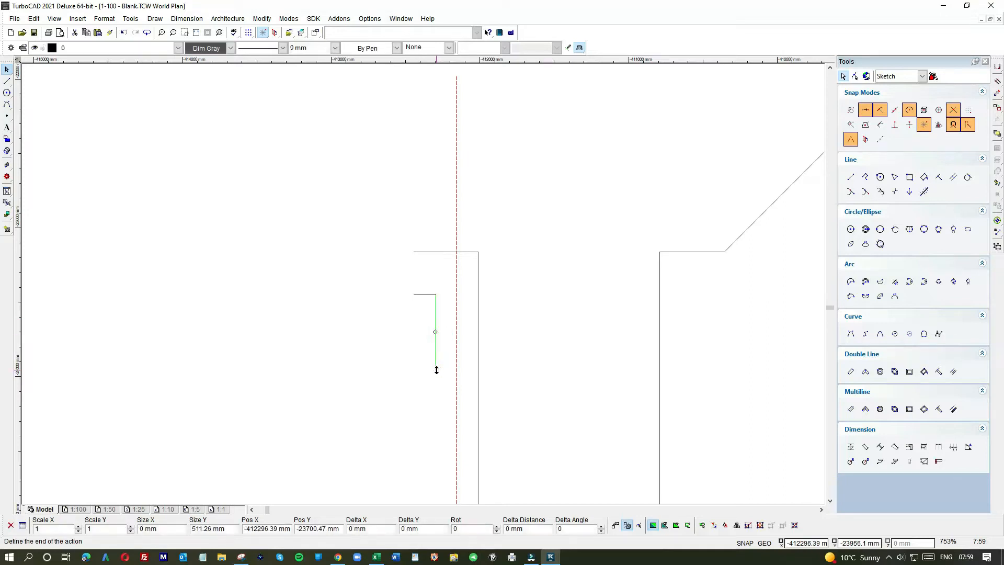
{"action": "left_click", "coordinate": [434, 334]}
{"action": "left_click", "coordinate": [530, 334]}
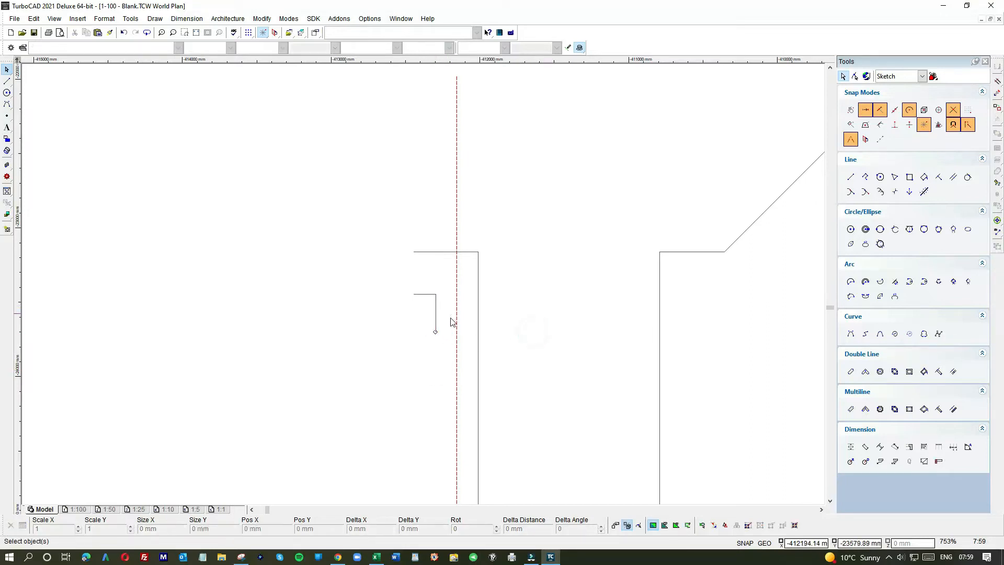
{"action": "scroll", "coordinate": [424, 288], "scroll_direction": "down", "scroll_amount": 1}
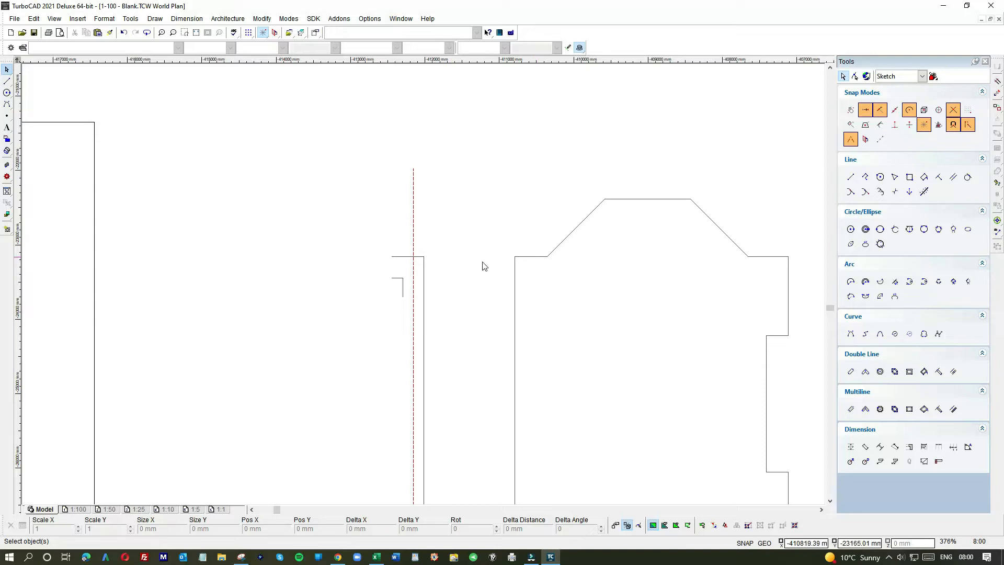
- Delete the short inner vertical line and the lower short horizontal line beside the red centre line
{"action": "left_click_drag", "start_coordinate": [410, 292], "coordinate": [375, 284]}
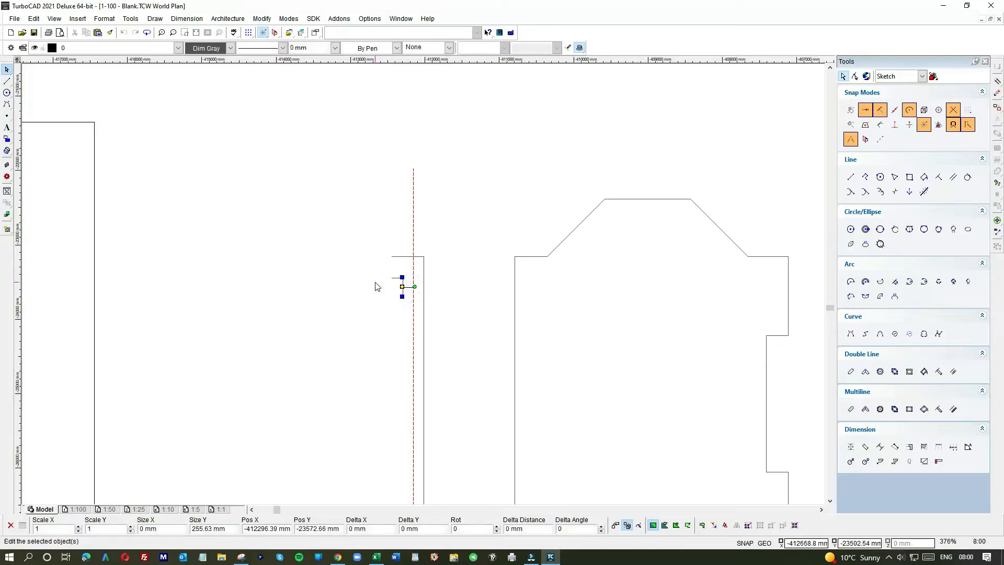
{"action": "key", "text": "Delete"}
{"action": "left_click", "coordinate": [390, 277]}
{"action": "key", "text": "Delete"}
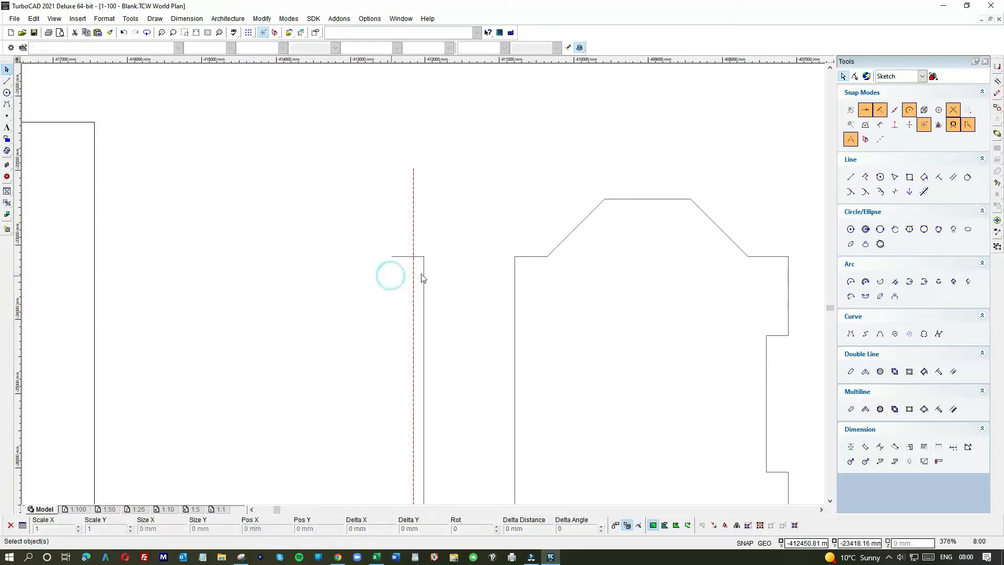
- Add a line parallel to the party wall's top horizontal line, 285 mm above it, and extend its outer end outward
{"action": "left_click", "coordinate": [953, 177]}
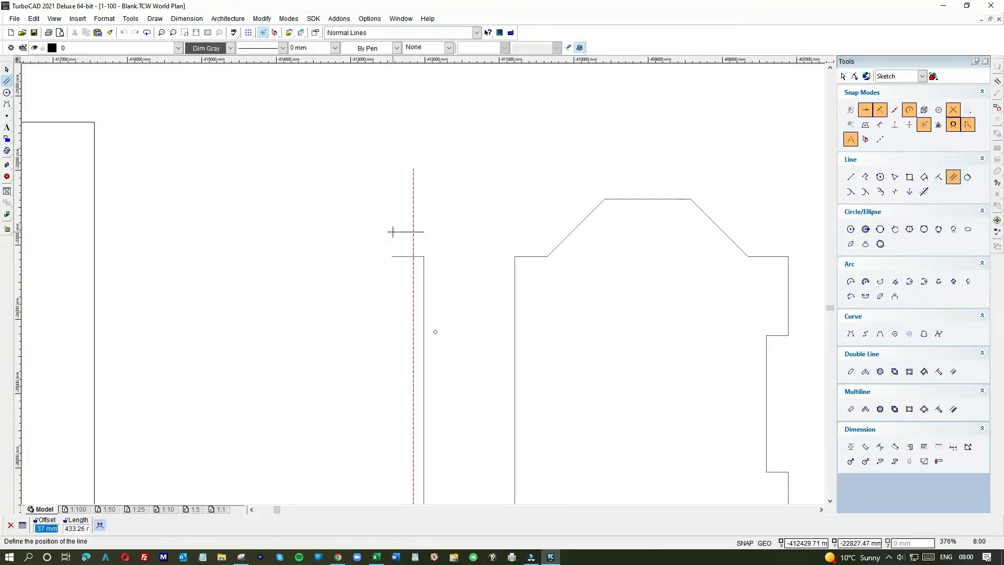
{"action": "key", "text": "Return"}
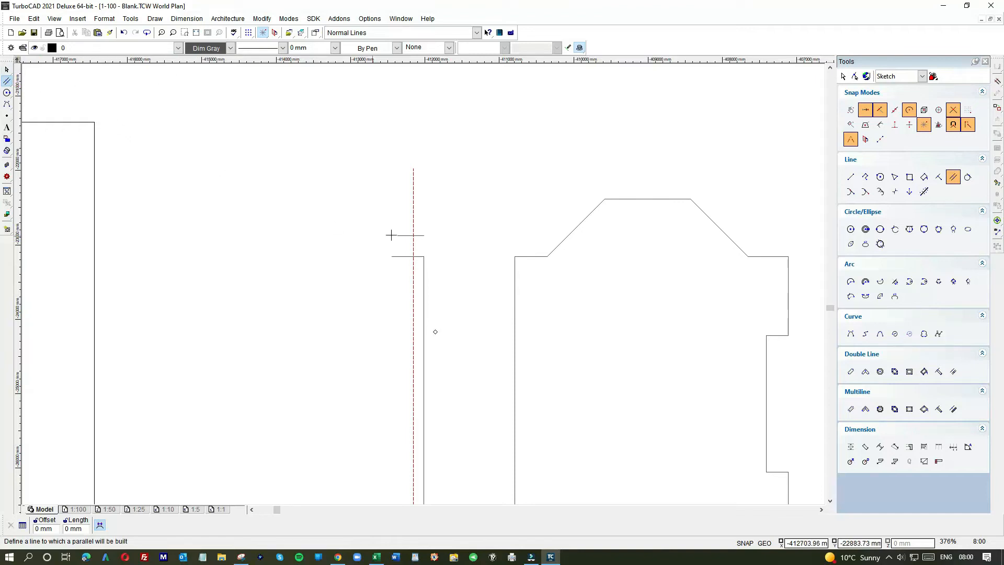
{"action": "left_click", "coordinate": [7, 69]}
{"action": "left_click", "coordinate": [396, 235]}
{"action": "left_click_drag", "start_coordinate": [392, 235], "coordinate": [358, 235]}
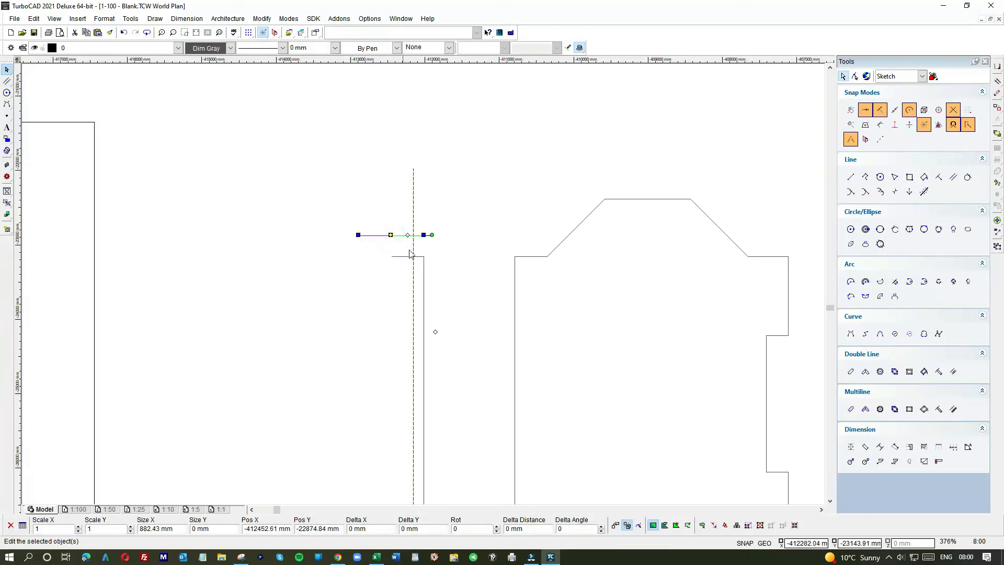
{"action": "left_click", "coordinate": [448, 245]}
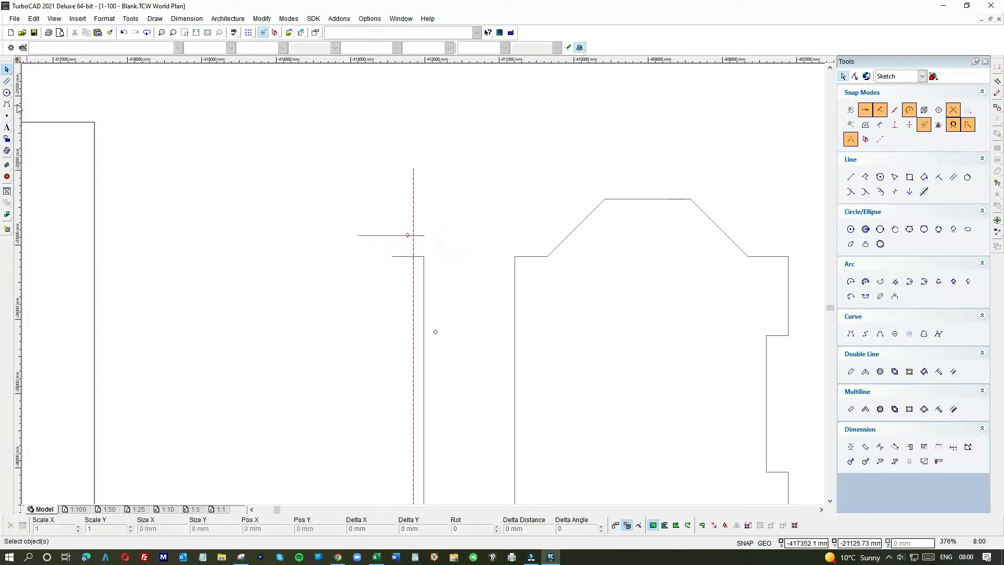
- Draw a 285 mm line outward from the wall corner at 180 degrees and a short vertical line down from its end
{"action": "left_click", "coordinate": [851, 178]}
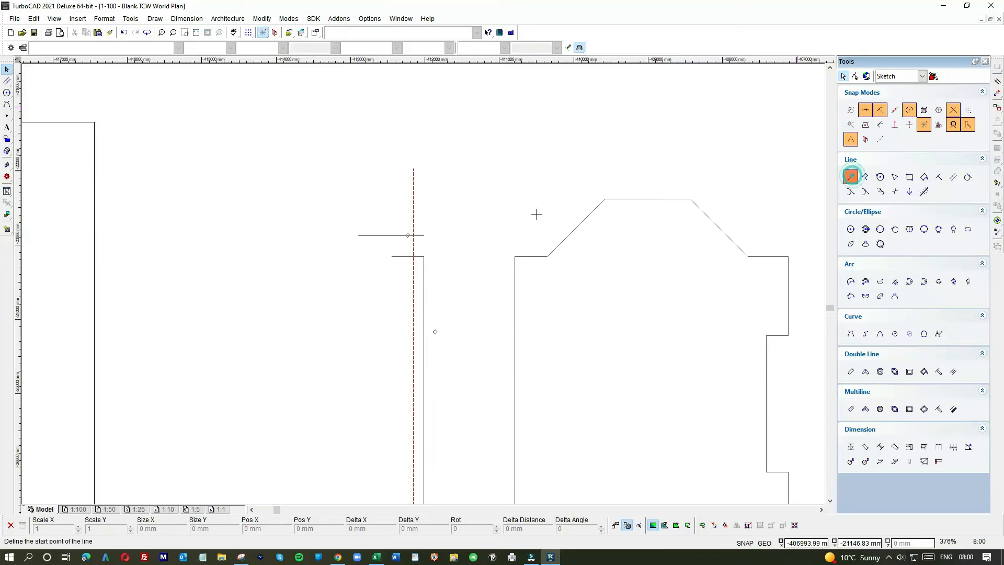
{"action": "scroll", "coordinate": [434, 245], "scroll_direction": "up", "scroll_amount": 2}
{"action": "left_click", "coordinate": [414, 267]}
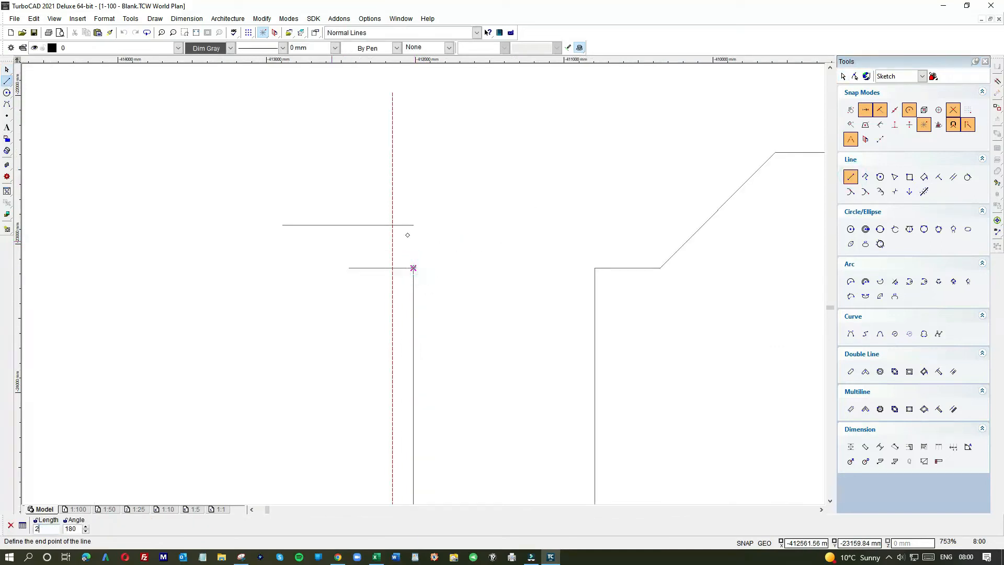
{"action": "key", "text": "Return"}
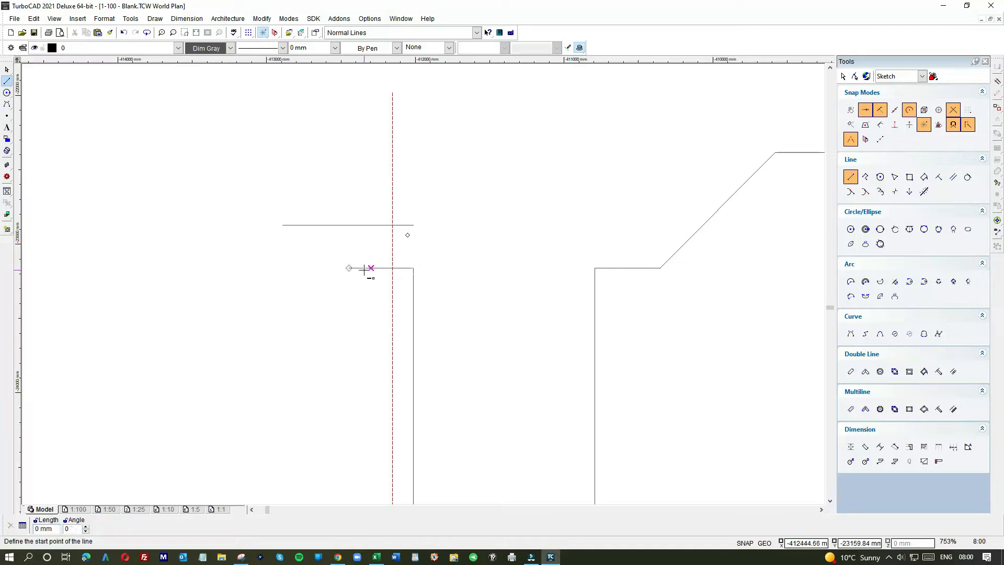
{"action": "left_click", "coordinate": [371, 268]}
{"action": "left_click", "coordinate": [362, 325]}
{"action": "left_click", "coordinate": [6, 72]}
{"action": "left_click", "coordinate": [7, 81]}
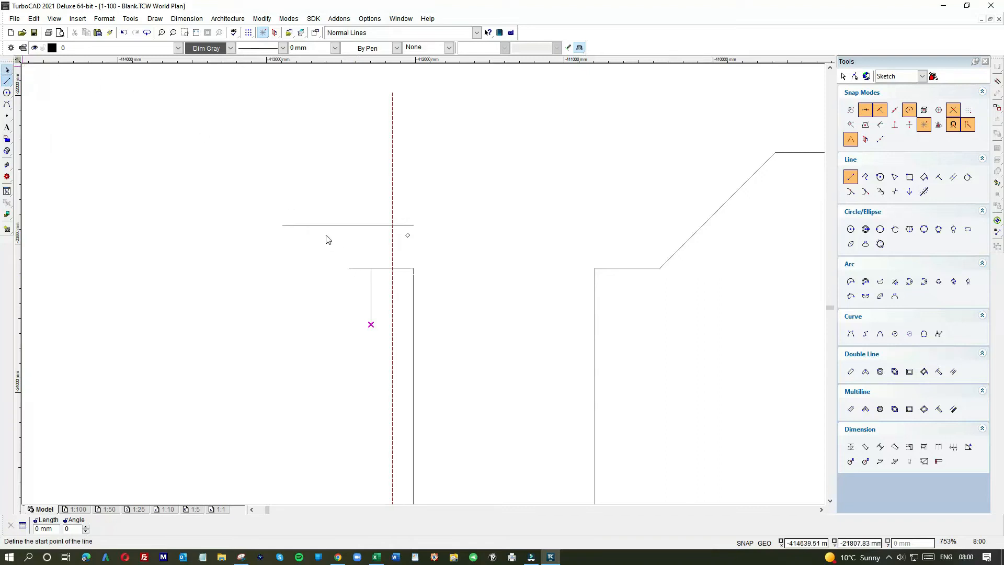
{"action": "key", "text": "Escape"}
- Trim the lower horizontal line back to the short vertical line and shorten the upper parallel line's outer end to roughly match the lower one
{"action": "left_click", "coordinate": [355, 268]}
{"action": "left_click_drag", "start_coordinate": [413, 268], "coordinate": [370, 268]}
{"action": "left_click", "coordinate": [324, 266]}
{"action": "left_click", "coordinate": [294, 225]}
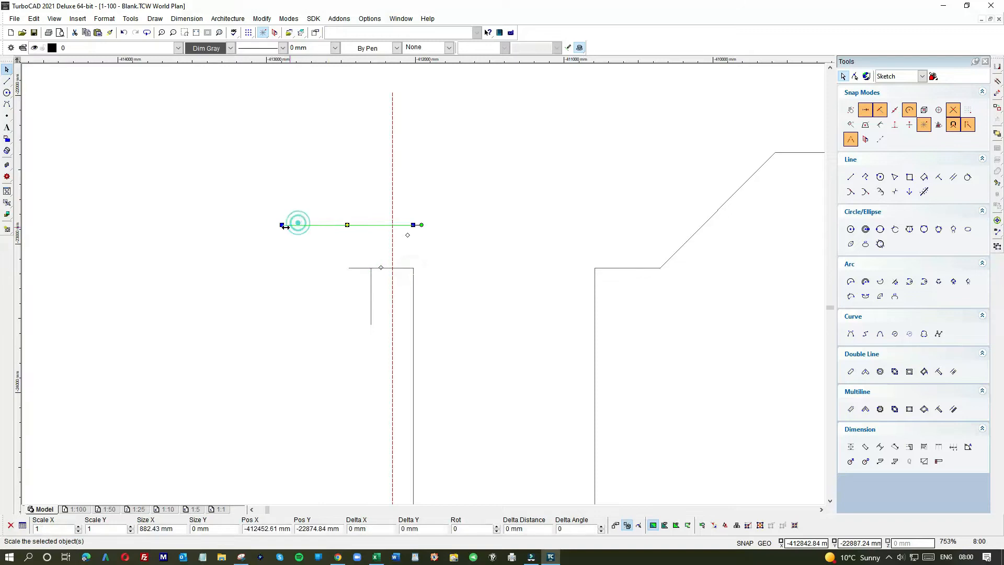
{"action": "left_click_drag", "start_coordinate": [284, 226], "coordinate": [348, 225]}
{"action": "left_click", "coordinate": [467, 248]}
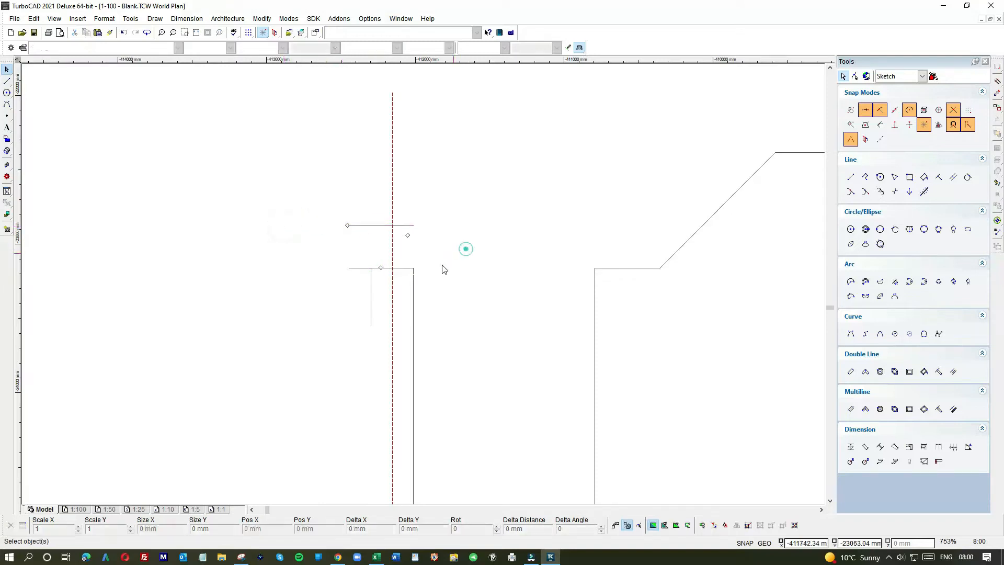
- Delete the horizontal segment between the short vertical line and the wall corner, including its overlapping duplicate
{"action": "left_click", "coordinate": [405, 267]}
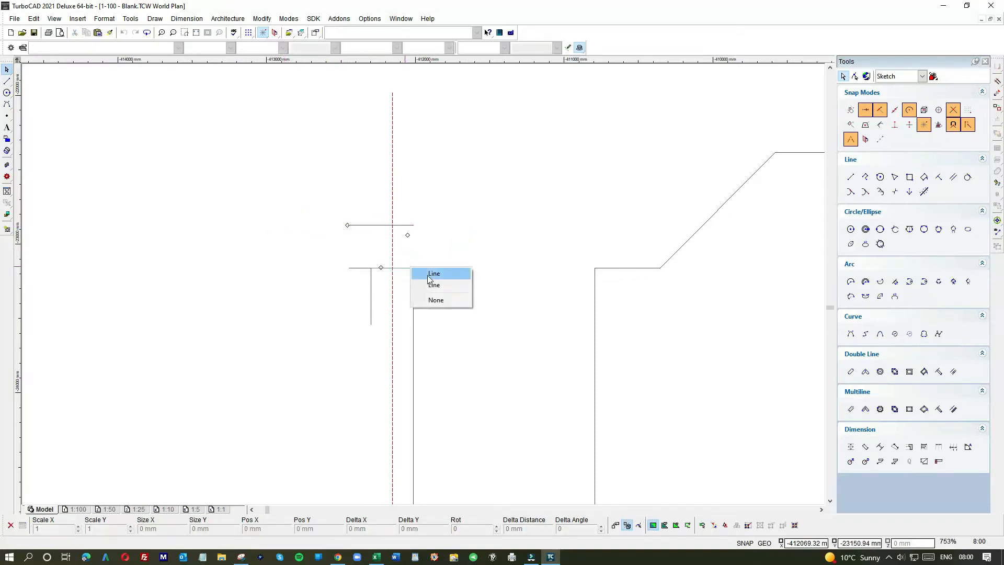
{"action": "left_click", "coordinate": [422, 273]}
{"action": "key", "text": "Delete"}
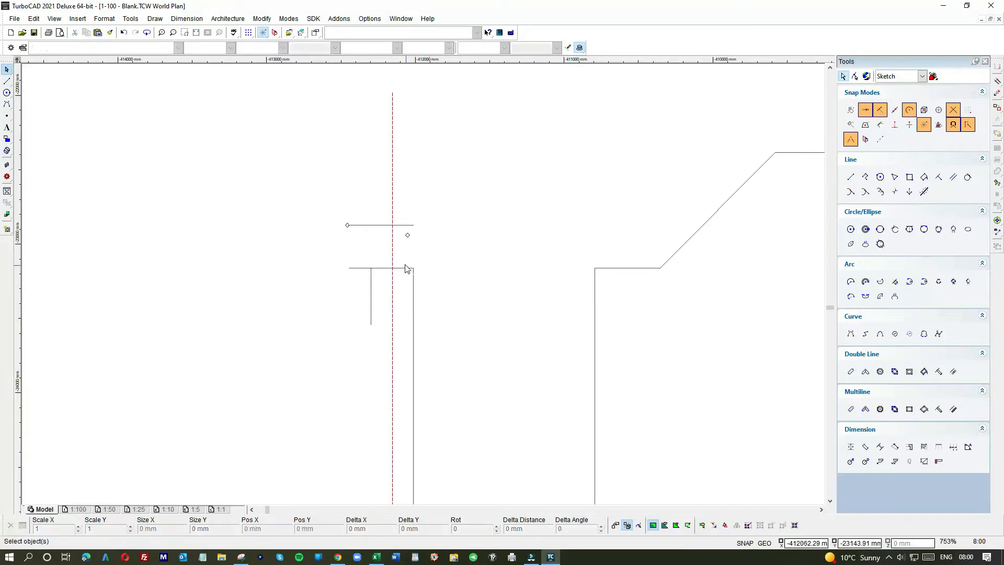
{"action": "left_click", "coordinate": [406, 268]}
{"action": "key", "text": "Delete"}
- Extend the party wall's long inner line up to the end of the upper horizontal line
{"action": "left_click", "coordinate": [413, 269]}
{"action": "left_click_drag", "start_coordinate": [414, 268], "coordinate": [413, 225]}
{"action": "left_click", "coordinate": [467, 226]}
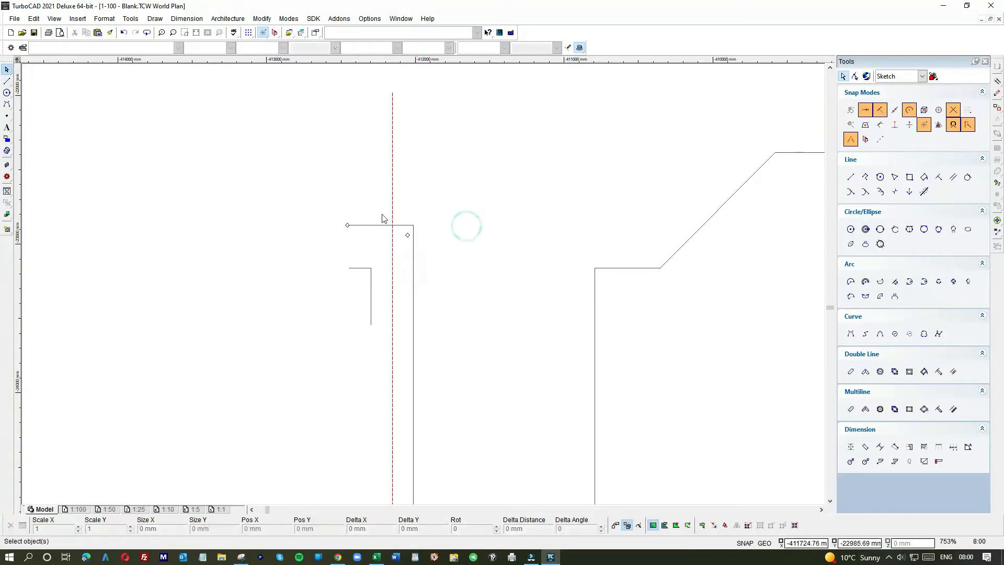
- Draw a horizontal line about 2045 mm long from the top of the party wall's inner line across the bay's near slanted wall
{"action": "left_click", "coordinate": [8, 82]}
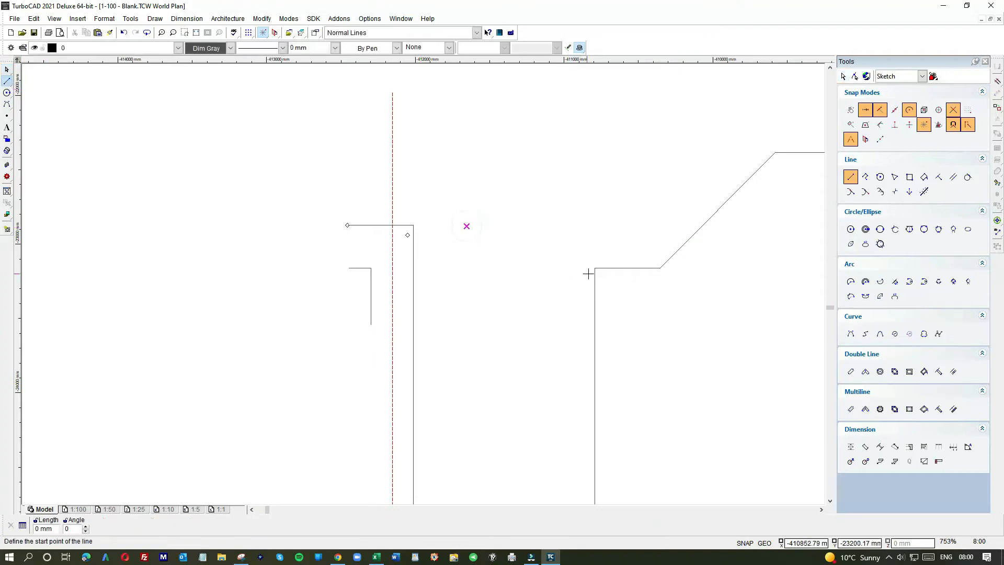
{"action": "left_click", "coordinate": [412, 225]}
{"action": "left_click", "coordinate": [717, 225]}
{"action": "left_click", "coordinate": [7, 69]}
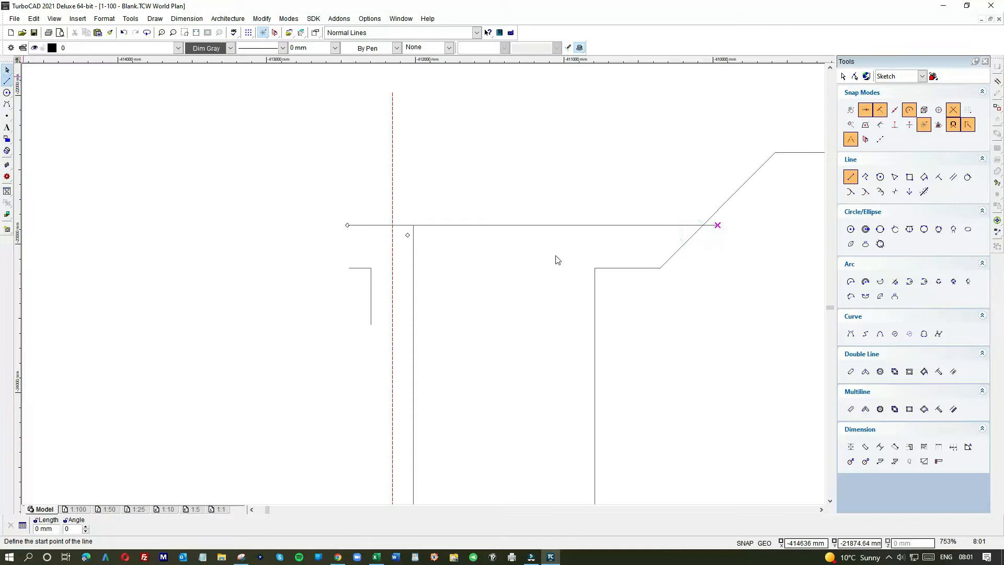
{"action": "left_click", "coordinate": [613, 226]}
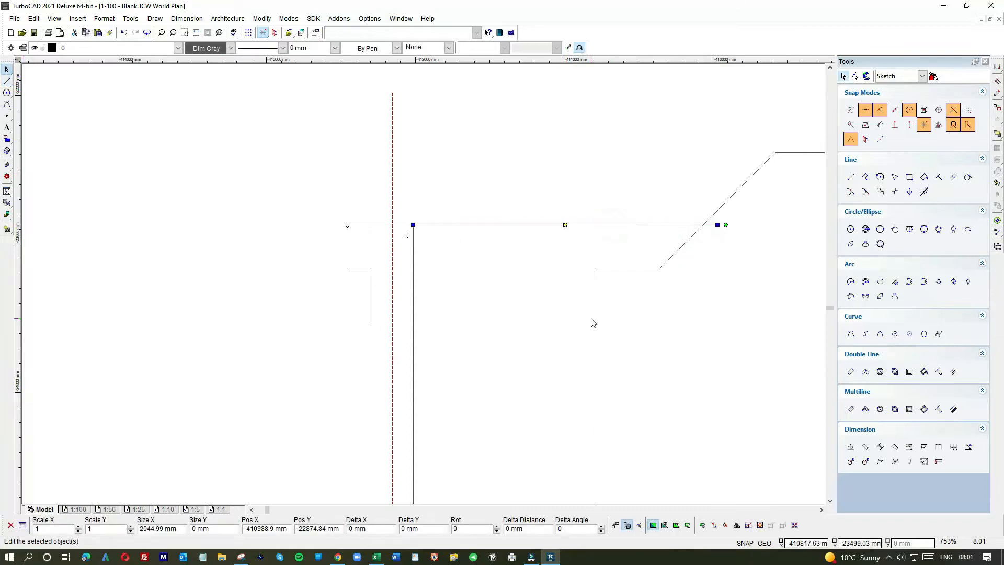
- Draw a horizontal line across the bay at the same height and shorten its inner end to the far slanted wall
{"action": "left_click", "coordinate": [7, 81]}
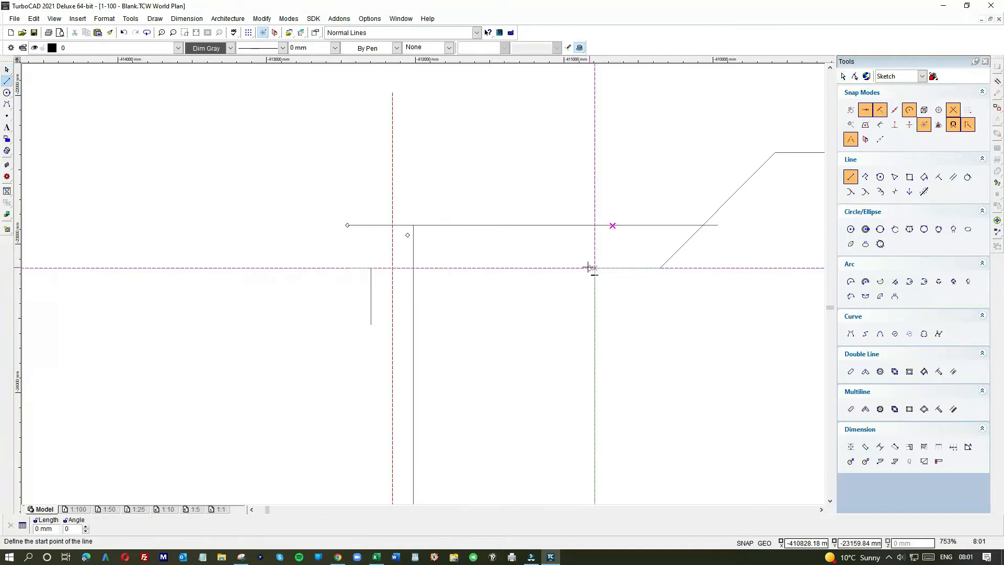
{"action": "scroll", "coordinate": [660, 250], "scroll_direction": "down", "scroll_amount": 3}
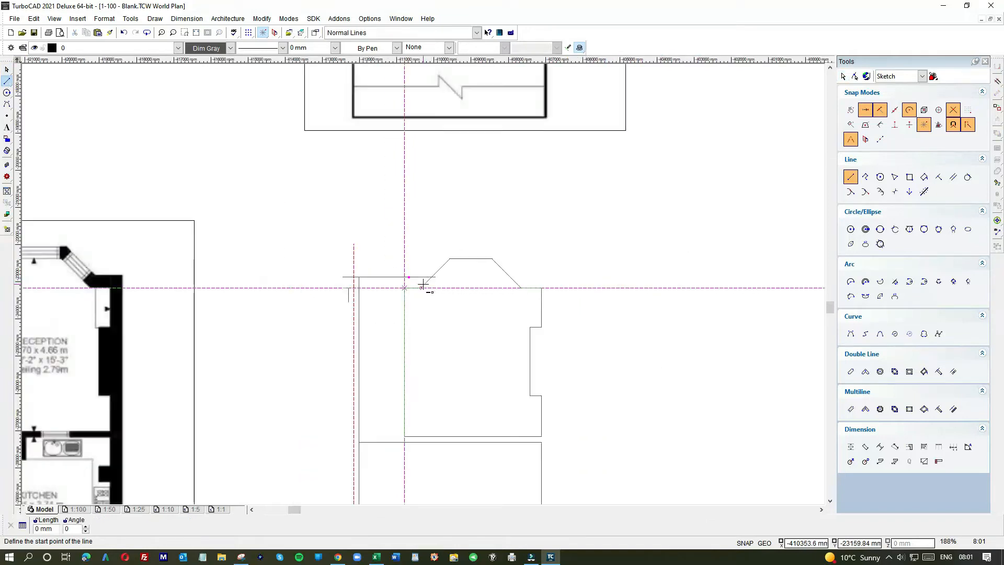
{"action": "left_click", "coordinate": [431, 277]}
{"action": "left_click", "coordinate": [563, 276]}
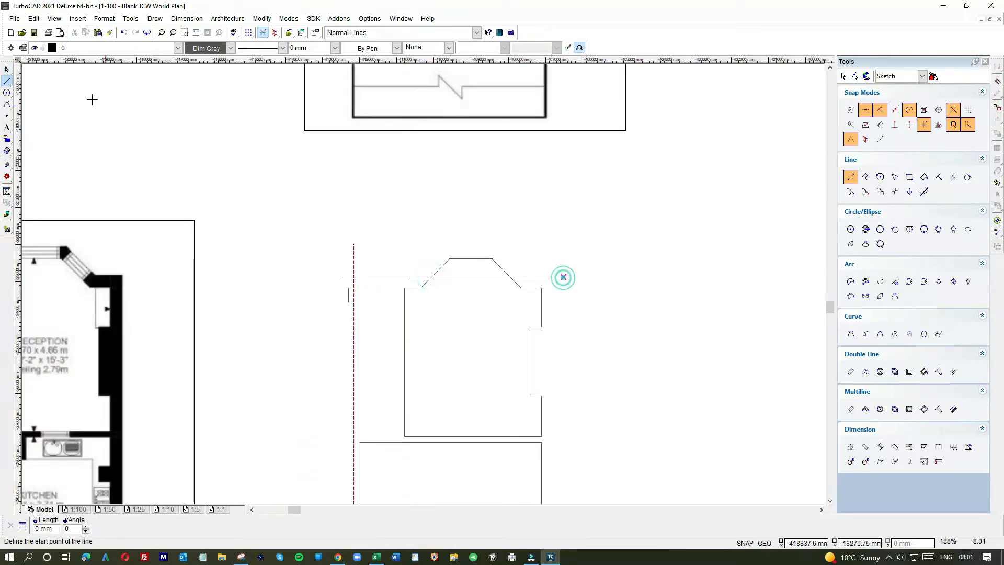
{"action": "left_click", "coordinate": [6, 69]}
{"action": "left_click", "coordinate": [449, 277]}
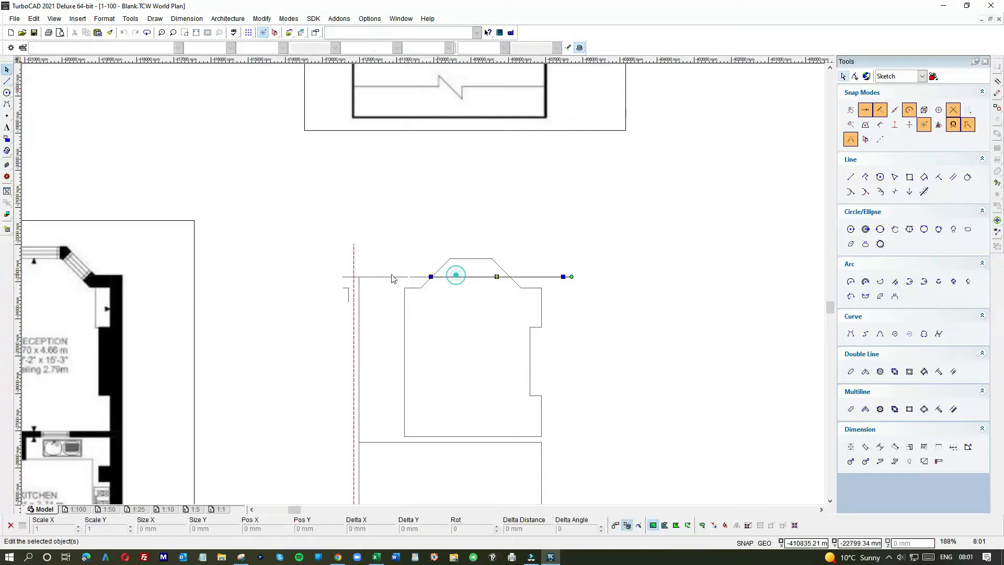
{"action": "left_click", "coordinate": [531, 259]}
{"action": "scroll", "coordinate": [403, 290], "scroll_direction": "up", "scroll_amount": 4}
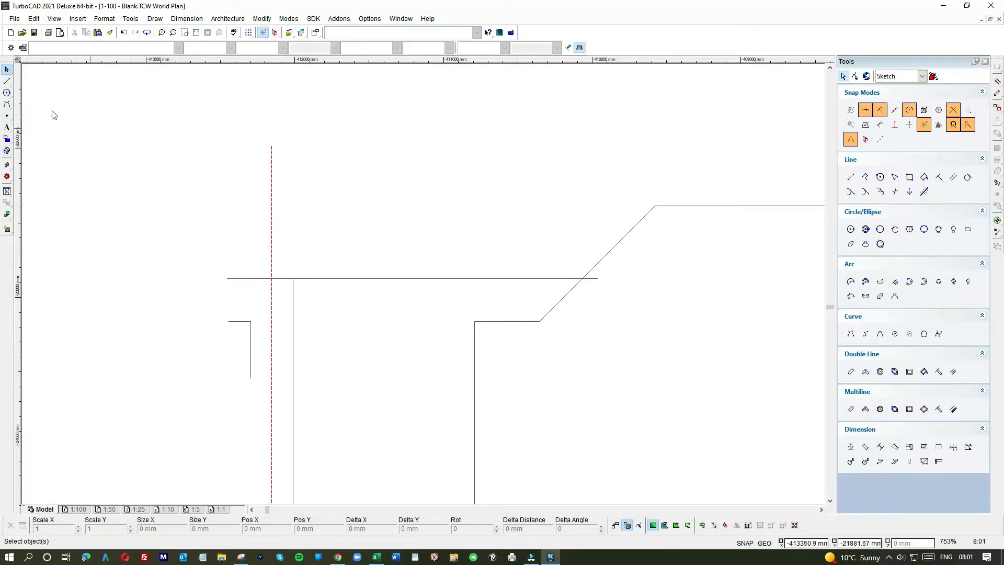
{"action": "left_click", "coordinate": [6, 81]}
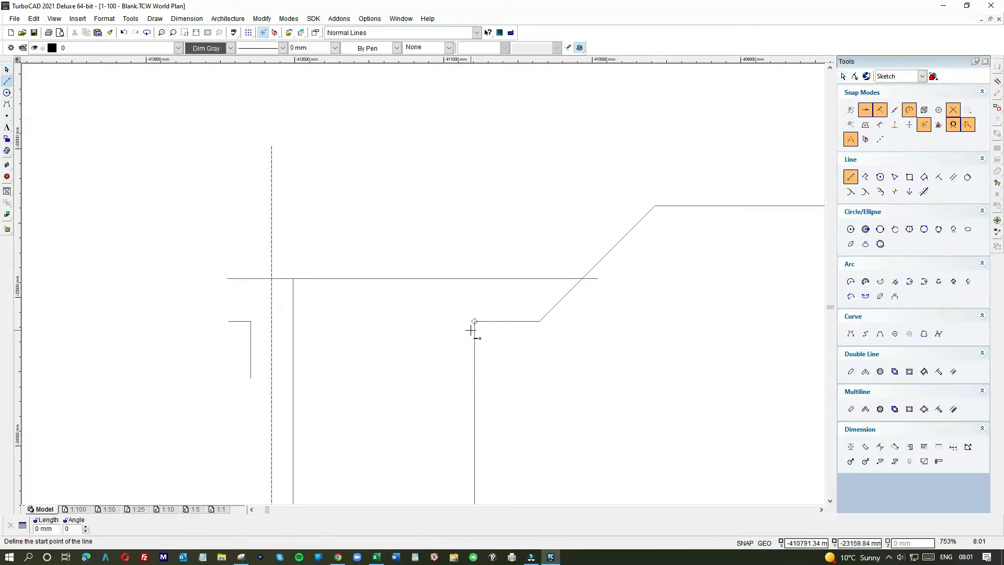
{"action": "scroll", "coordinate": [421, 284], "scroll_direction": "down", "scroll_amount": 2}
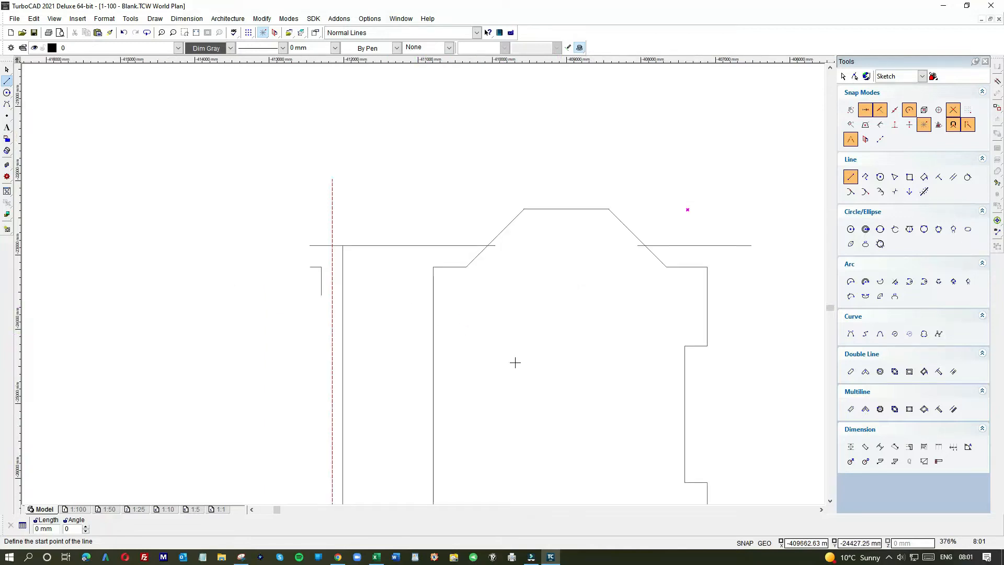
{"action": "scroll", "coordinate": [433, 323], "scroll_direction": "up", "scroll_amount": 2}
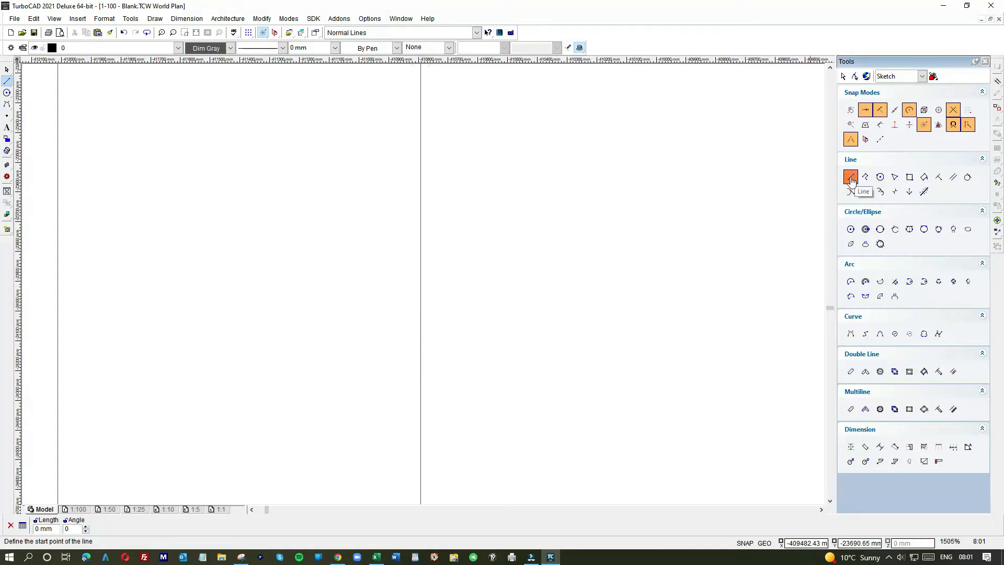
{"action": "left_click", "coordinate": [954, 180]}
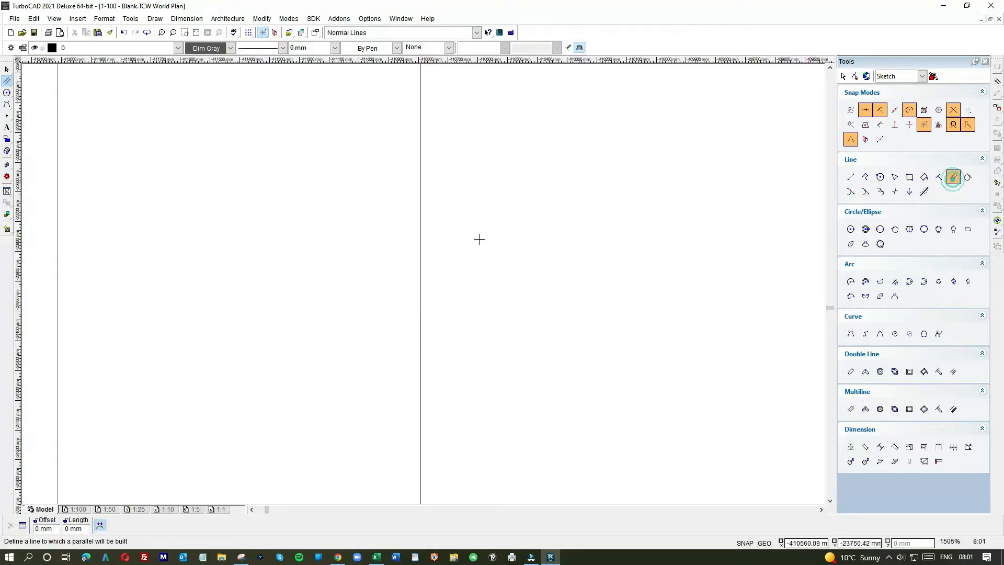
{"action": "left_click", "coordinate": [422, 259]}
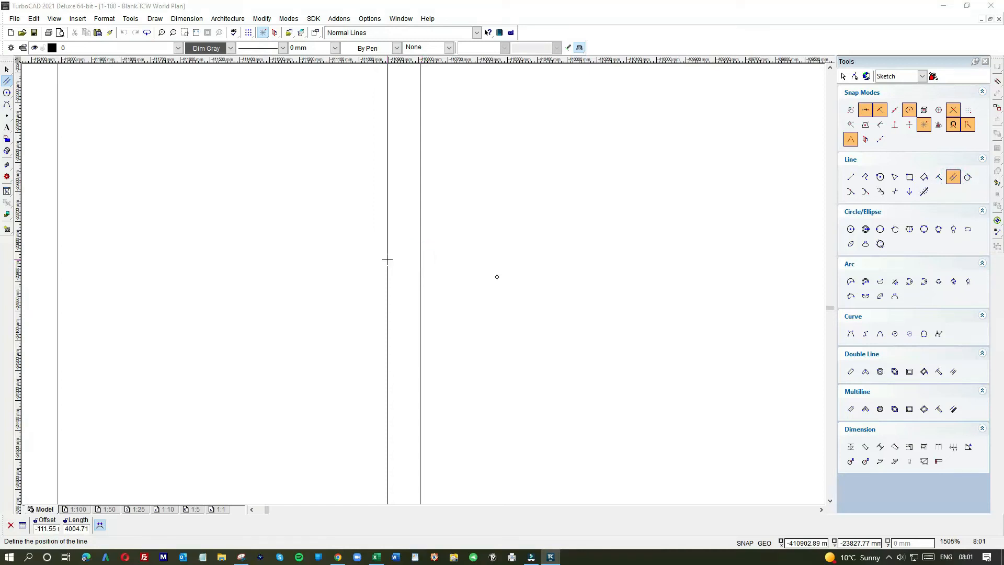
{"action": "scroll", "coordinate": [388, 259], "scroll_direction": "down", "scroll_amount": 2}
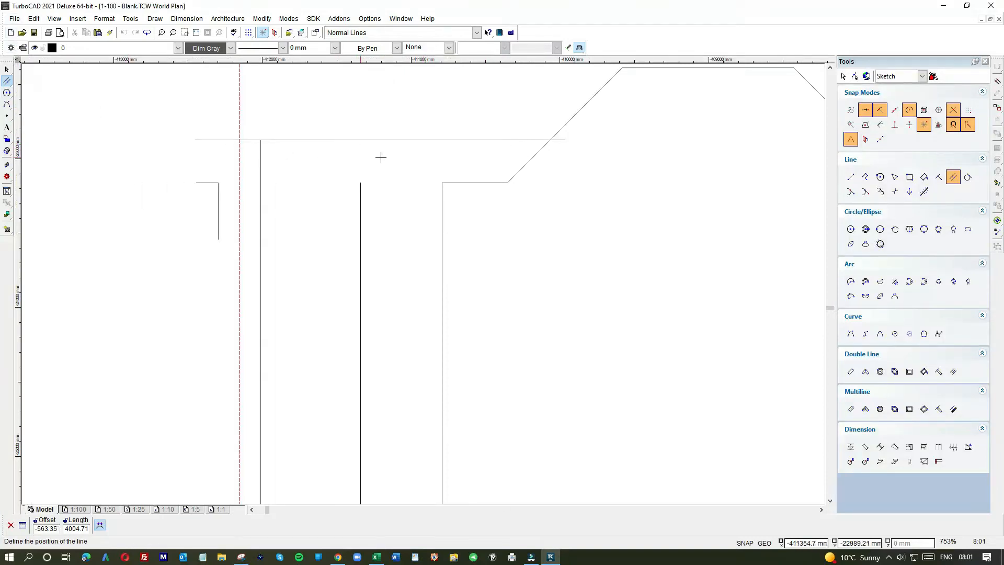
{"action": "left_click", "coordinate": [395, 177]}
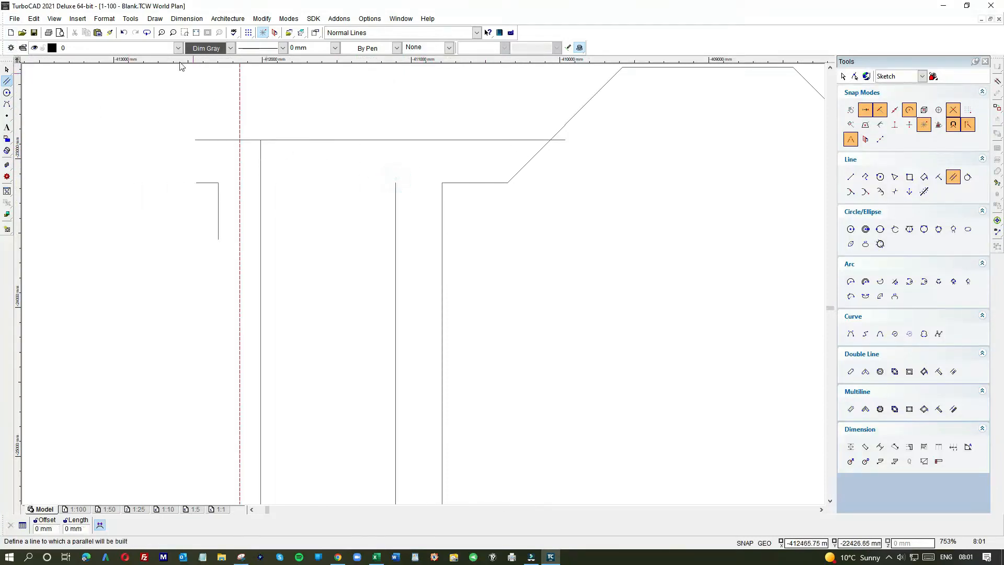
{"action": "left_click", "coordinate": [123, 33]}
- Add a line parallel to the bay room's left wall line at an offset of -140 mm
{"action": "left_click", "coordinate": [954, 177]}
{"action": "left_click", "coordinate": [443, 270]}
{"action": "type", "text": "-140"}
{"action": "key", "text": "Return"}
{"action": "scroll", "coordinate": [410, 253], "scroll_direction": "up", "scroll_amount": 2}
{"action": "scroll", "coordinate": [430, 222], "scroll_direction": "down", "scroll_amount": 2}
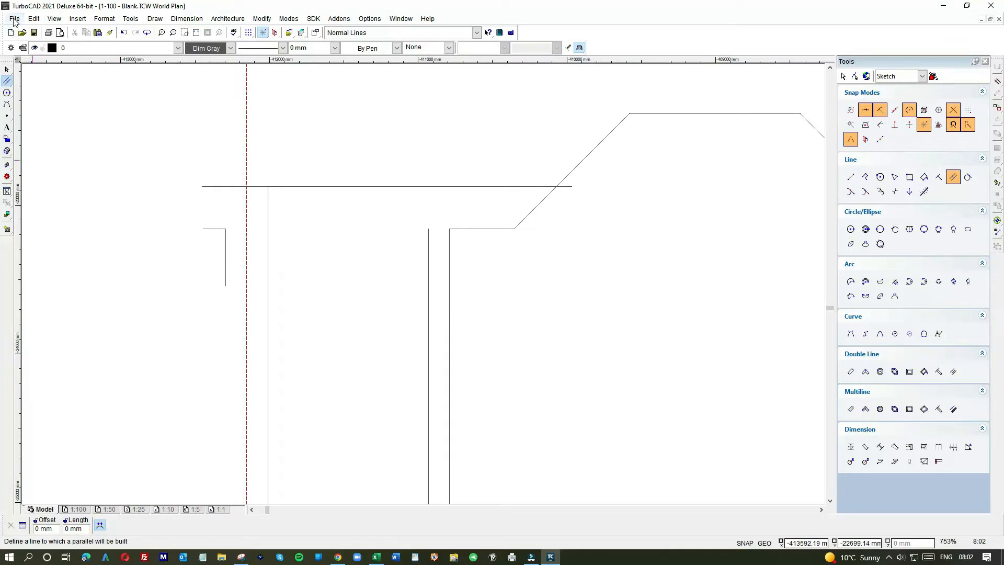
{"action": "key", "text": "Escape"}
{"action": "scroll", "coordinate": [418, 225], "scroll_direction": "up", "scroll_amount": 2}
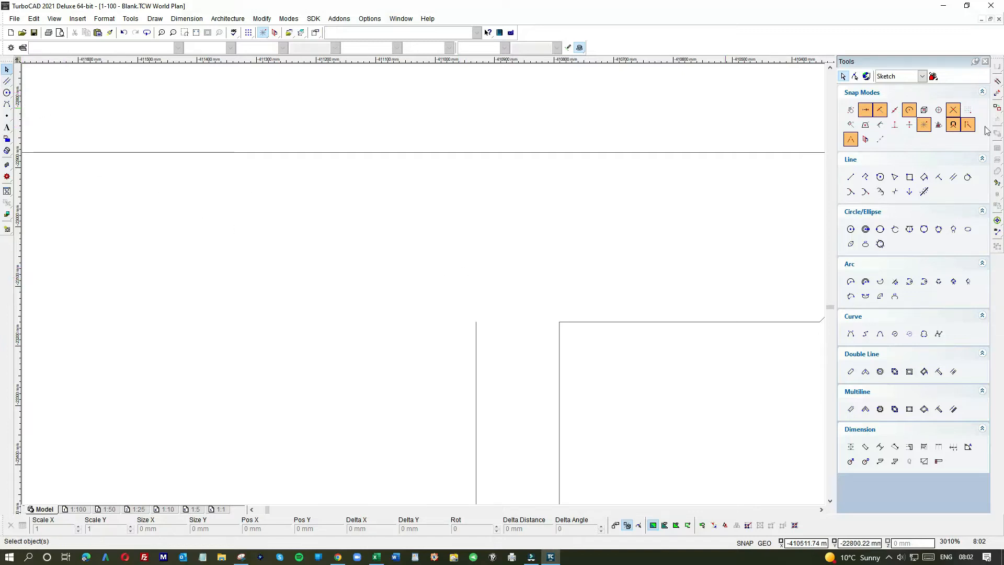
- Draw a horizontal line from the bay room's upper corner to the party wall's inner line and shorten that inner line to meet it
{"action": "left_click", "coordinate": [850, 176]}
{"action": "left_click", "coordinate": [560, 322]}
{"action": "scroll", "coordinate": [384, 321], "scroll_direction": "down", "scroll_amount": 2}
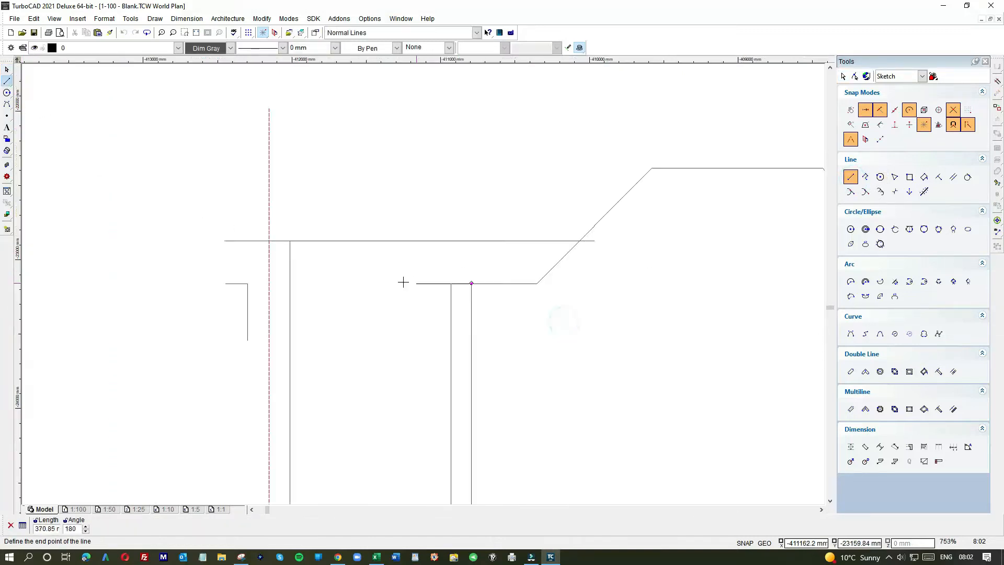
{"action": "left_click", "coordinate": [289, 283]}
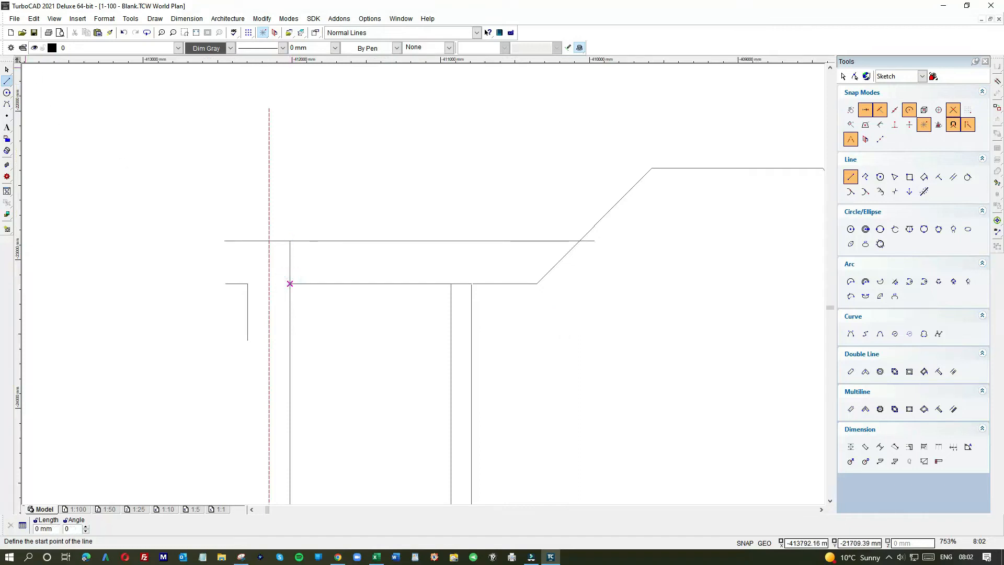
{"action": "left_click", "coordinate": [7, 69]}
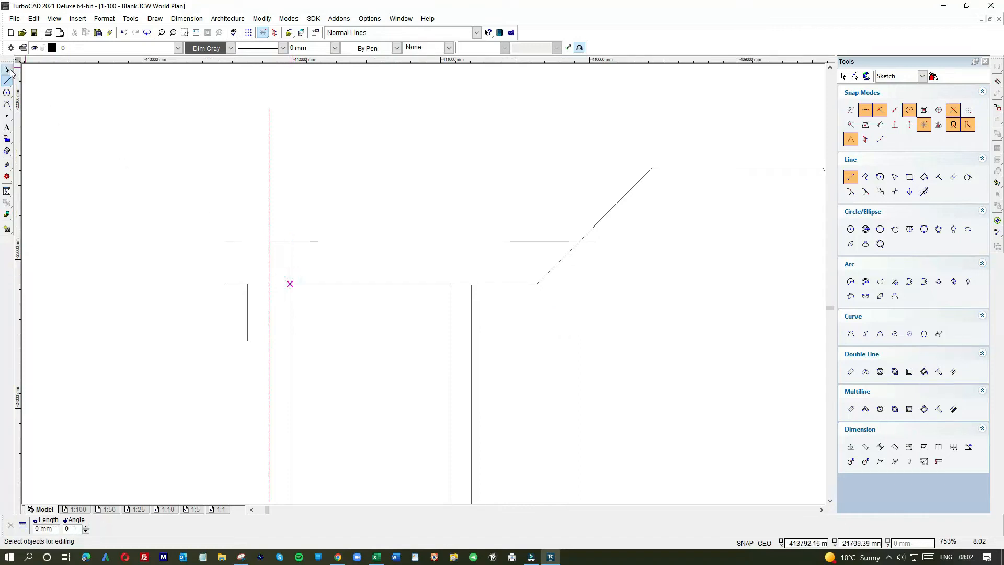
{"action": "left_click", "coordinate": [290, 256]}
{"action": "left_click_drag", "start_coordinate": [290, 241], "coordinate": [289, 282]}
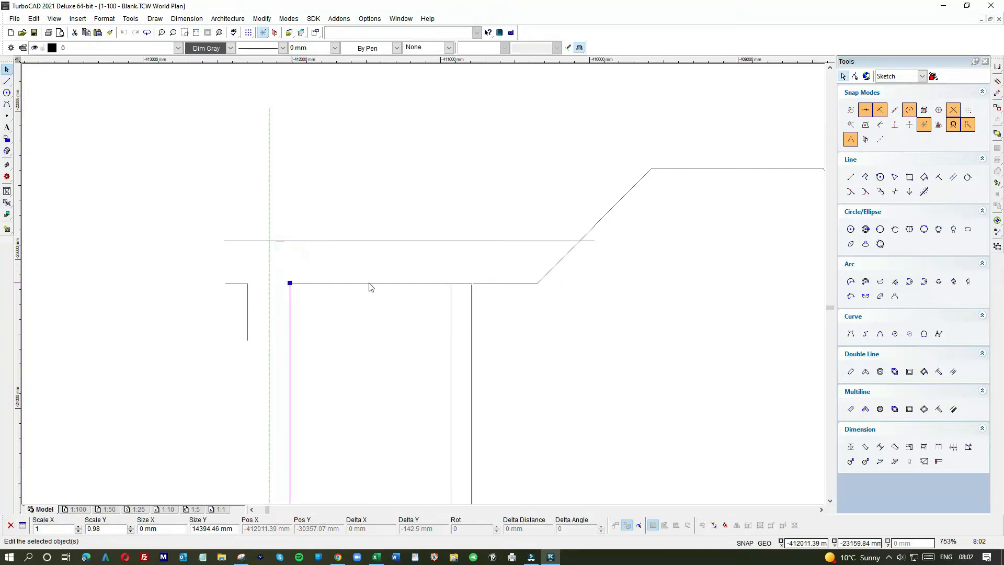
- Shorten the narrow room's top horizontal line to end at the near line of the internal wall
{"action": "left_click", "coordinate": [413, 284]}
{"action": "left_click_drag", "start_coordinate": [471, 283], "coordinate": [451, 284]}
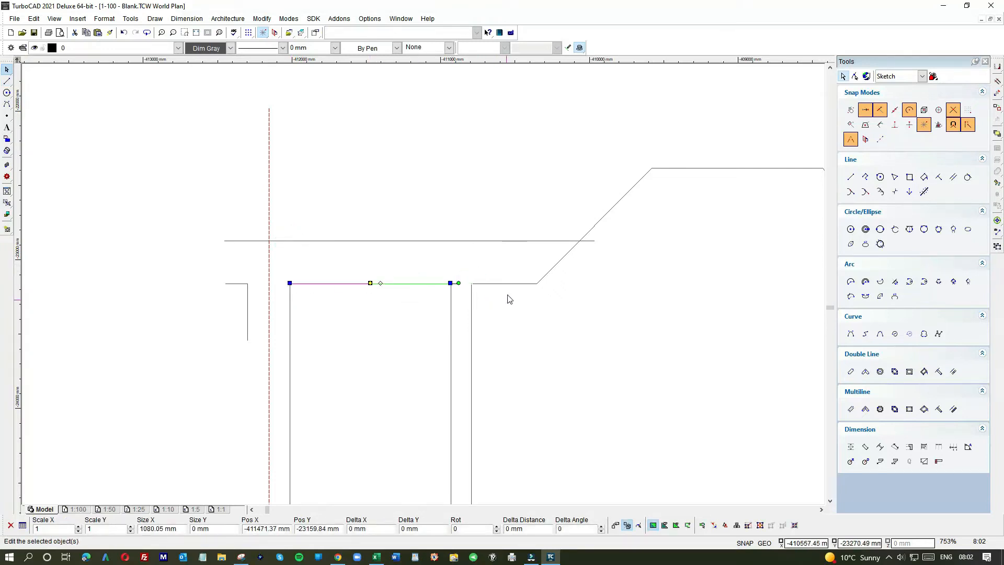
{"action": "scroll", "coordinate": [425, 288], "scroll_direction": "up", "scroll_amount": 3}
{"action": "scroll", "coordinate": [421, 287], "scroll_direction": "down", "scroll_amount": 1}
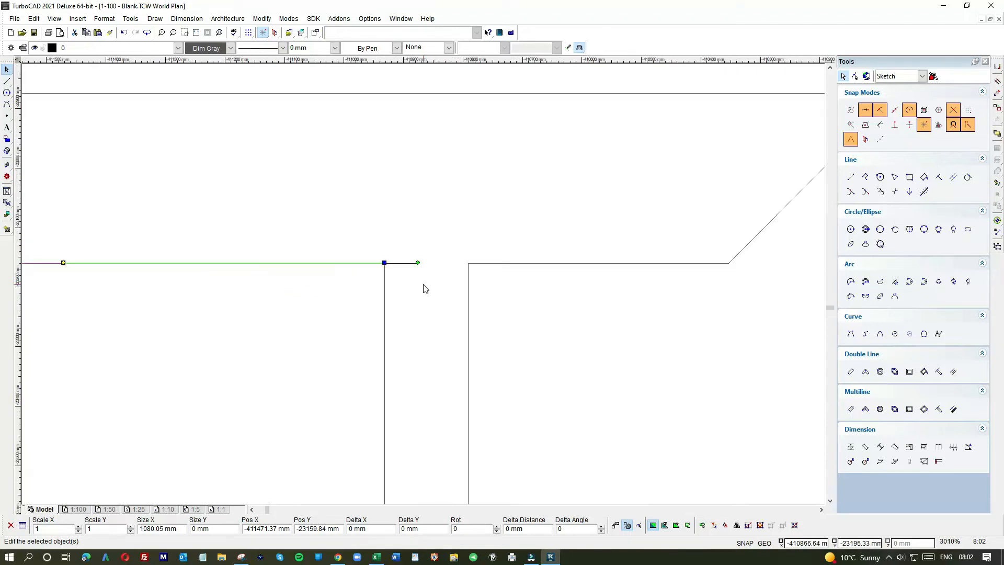
{"action": "left_click", "coordinate": [422, 287]}
{"action": "scroll", "coordinate": [424, 289], "scroll_direction": "down", "scroll_amount": 2}
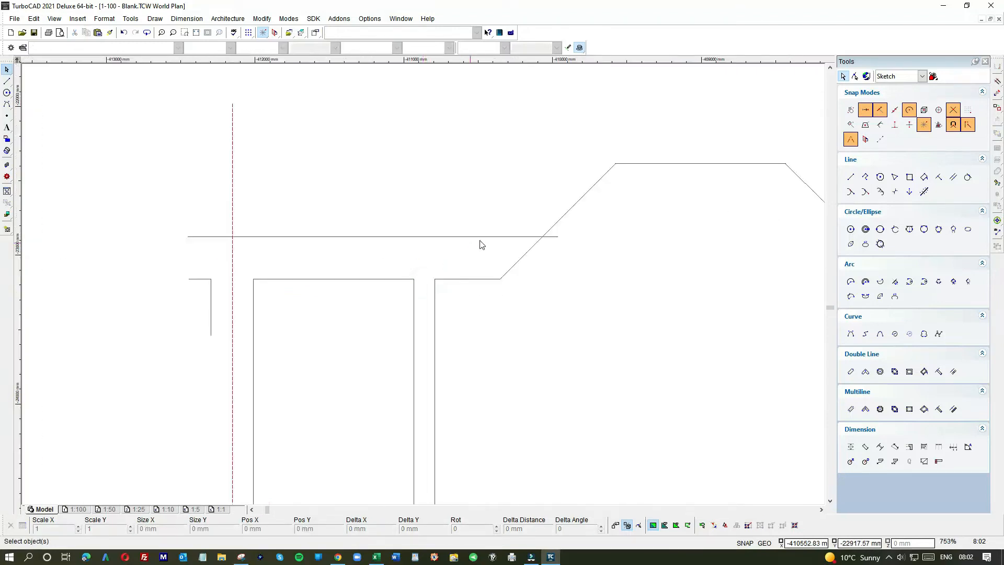
- Add outward parallel lines to the bay's front line and far slanted wall line at an offset of 285 mm
{"action": "scroll", "coordinate": [424, 286], "scroll_direction": "down", "scroll_amount": 1}
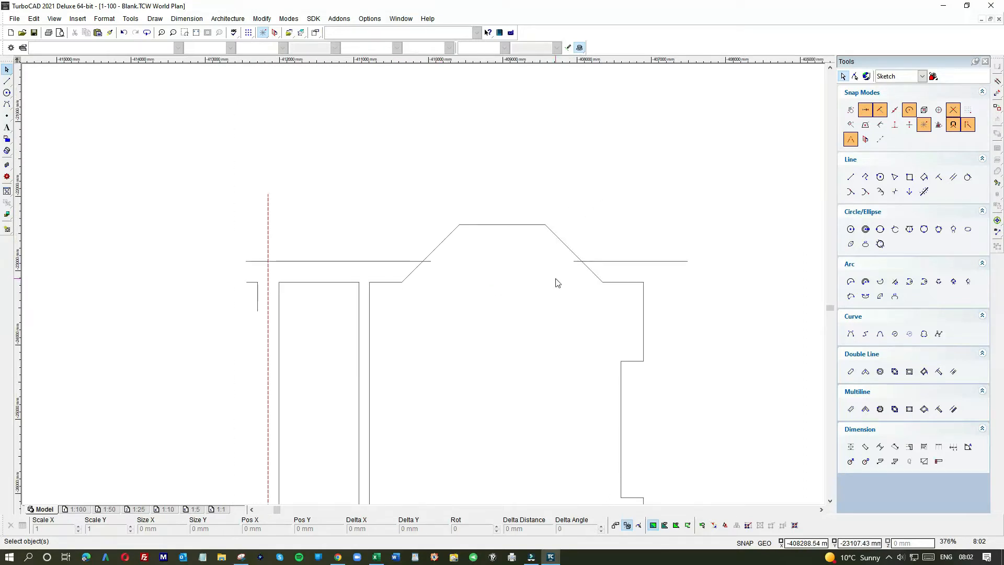
{"action": "left_click", "coordinate": [951, 179]}
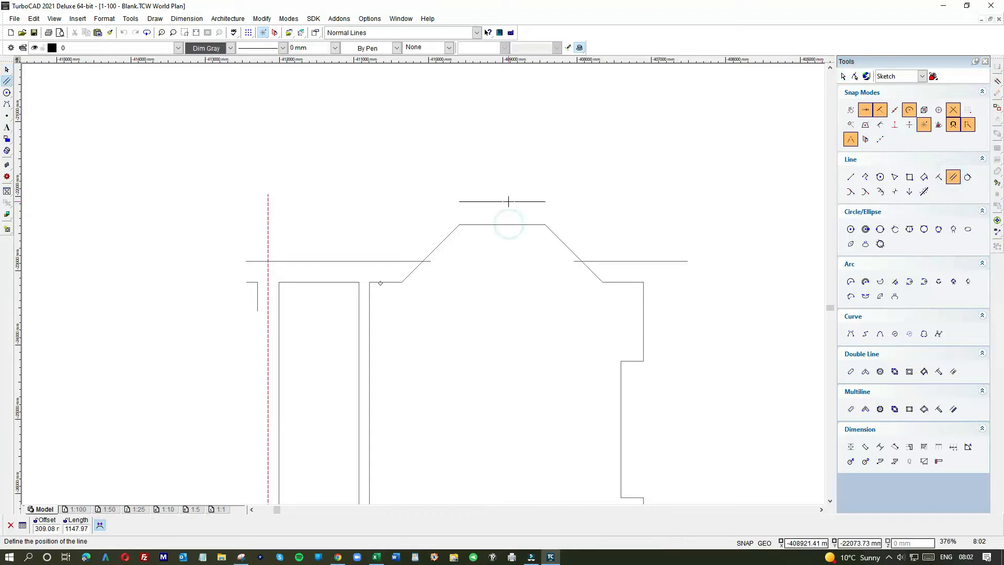
{"action": "key", "text": "Tab"}
{"action": "type", "text": "285"}
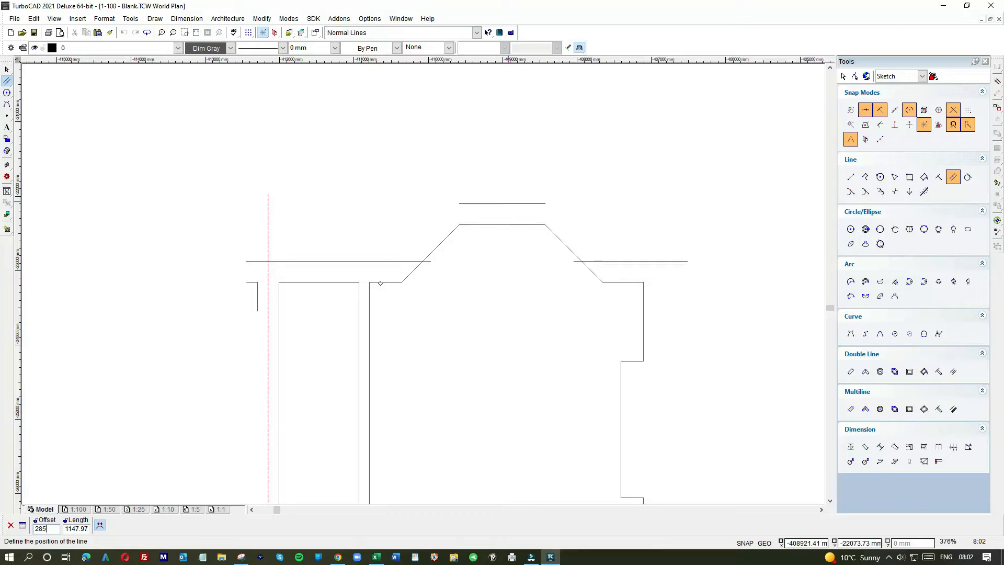
{"action": "key", "text": "Return"}
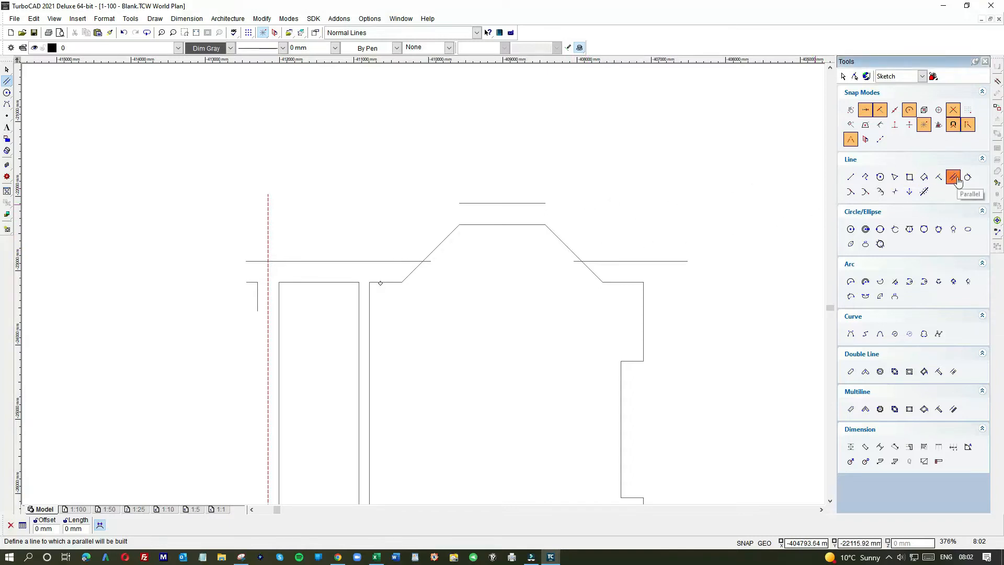
{"action": "left_click", "coordinate": [569, 250]}
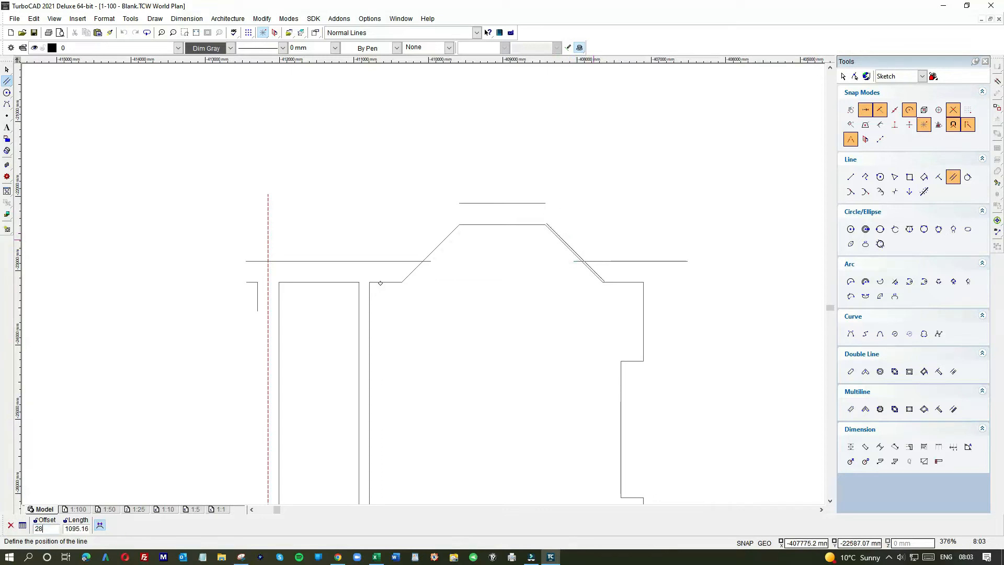
{"action": "left_click", "coordinate": [593, 240]}
{"action": "left_click", "coordinate": [442, 244]}
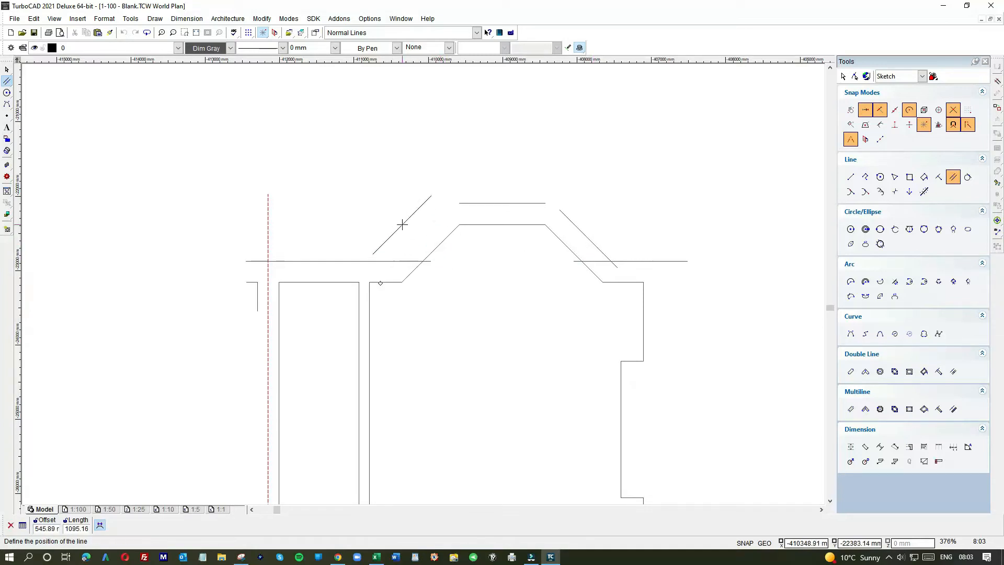
{"action": "type", "text": "85"}
{"action": "key", "text": "Return"}
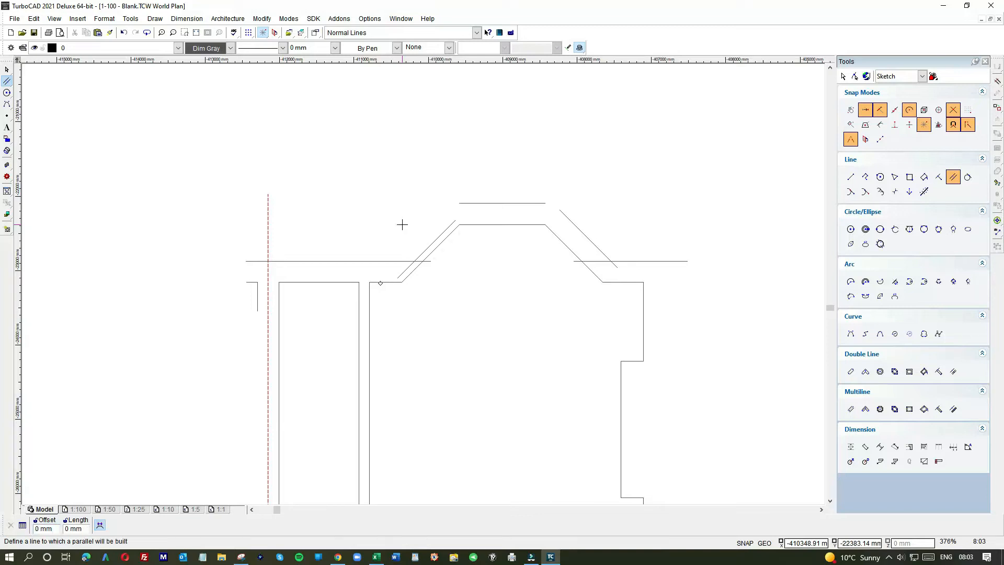
{"action": "key", "text": "ctrl+z"}
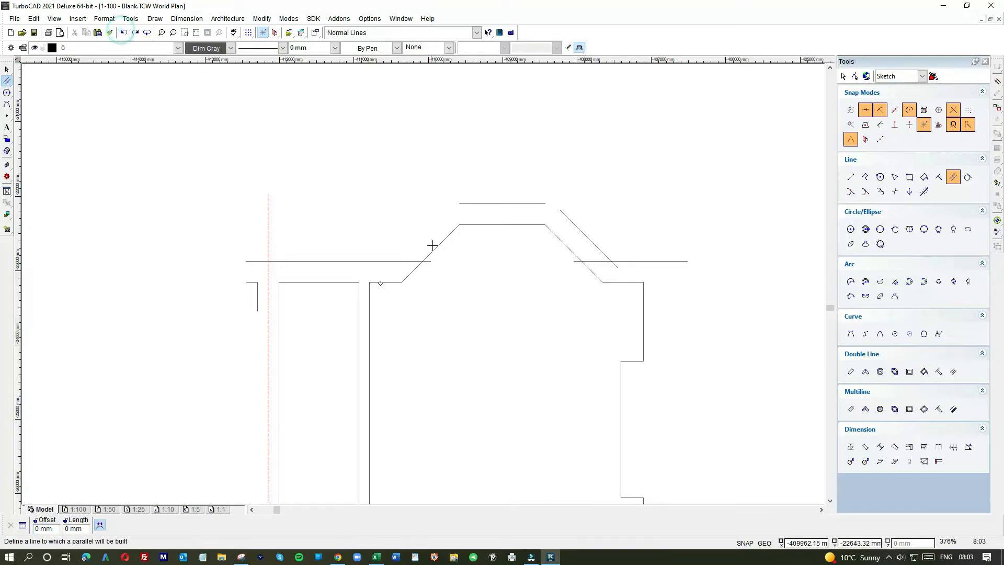
- Add an outward parallel line to the bay's near slanted wall line at an offset of 285 mm
{"action": "left_click", "coordinate": [434, 248]}
{"action": "type", "text": "285"}
{"action": "key", "text": "Return"}
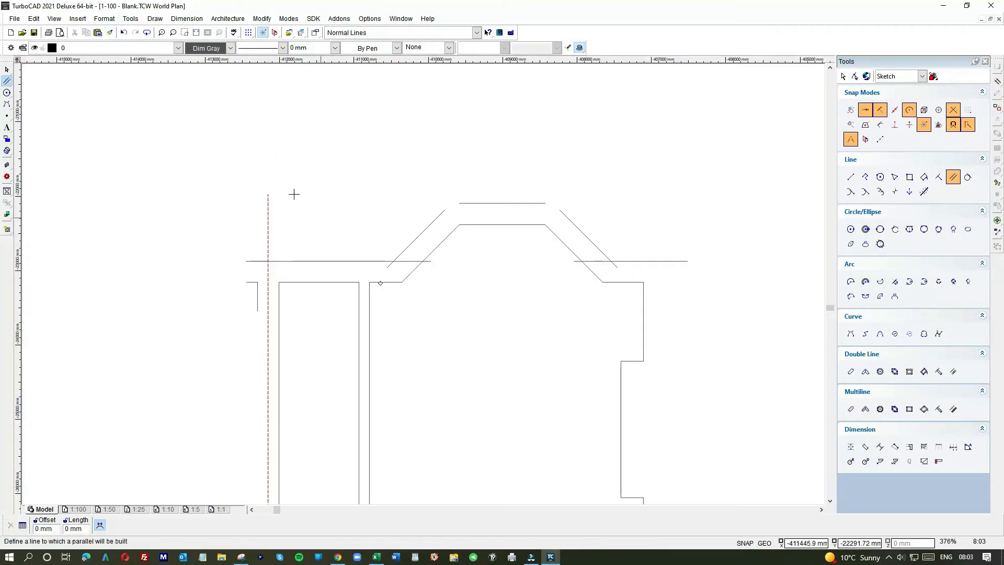
{"action": "left_click", "coordinate": [7, 70]}
- Shorten the near outer horizontal wall line to its intersection with the bay's near slanted outer line
{"action": "scroll", "coordinate": [407, 277], "scroll_direction": "up", "scroll_amount": 4}
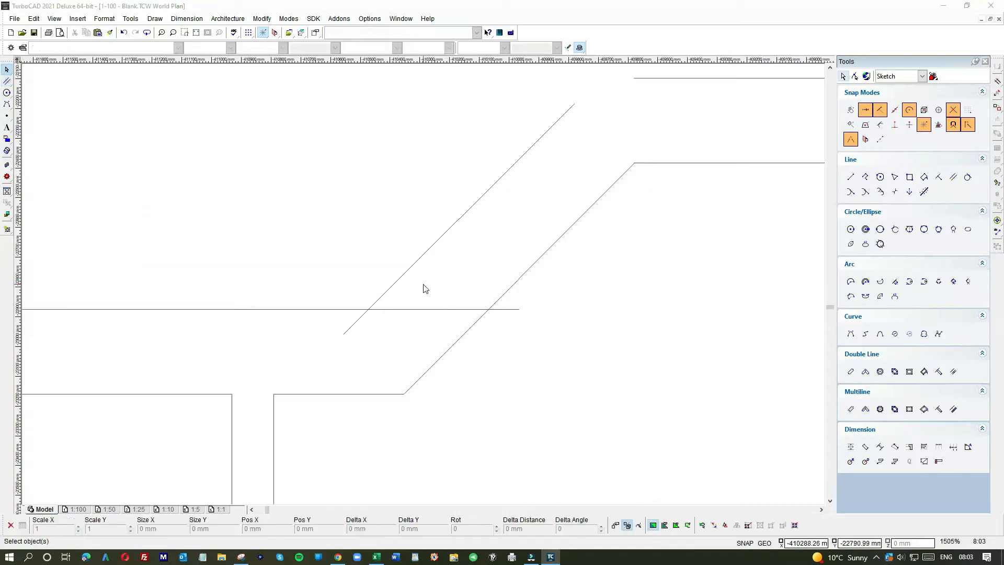
{"action": "left_click", "coordinate": [458, 310]}
{"action": "left_click", "coordinate": [519, 309]}
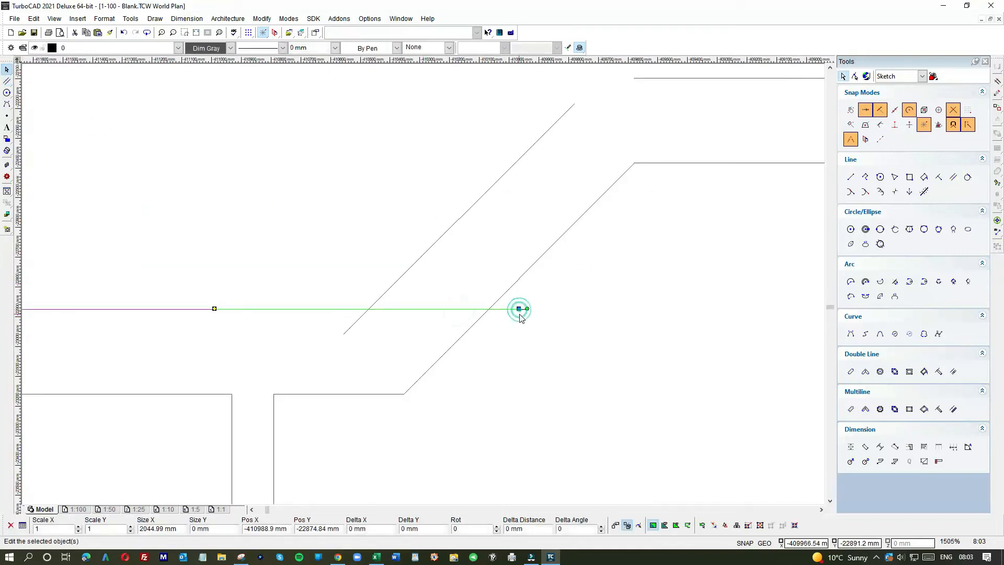
{"action": "left_click", "coordinate": [369, 309]}
- Trim the lower end of the bay's near slanted outer line back to its corner with the horizontal wall line
{"action": "left_click", "coordinate": [351, 326]}
{"action": "left_click", "coordinate": [343, 335]}
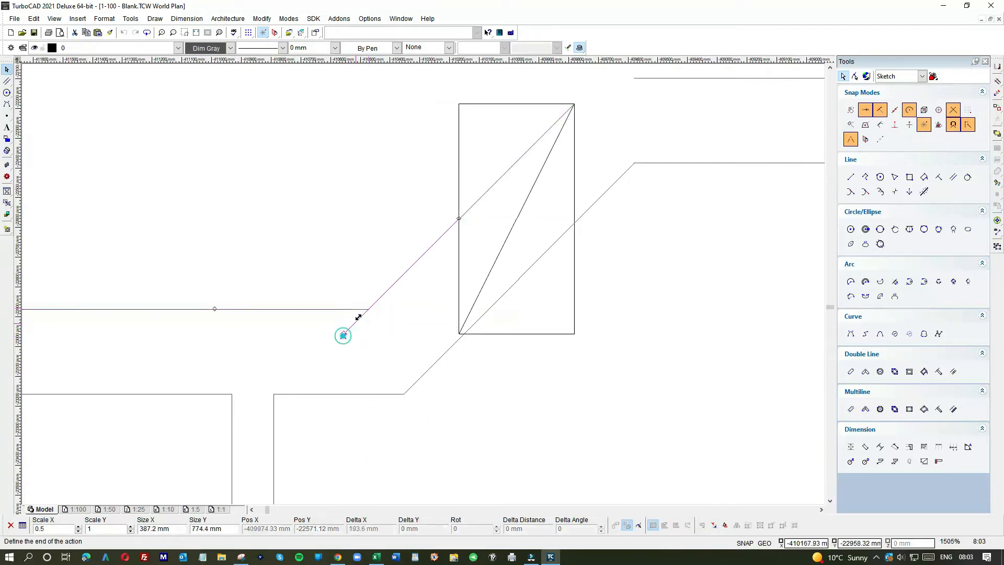
{"action": "left_click", "coordinate": [370, 309]}
{"action": "left_click", "coordinate": [457, 310]}
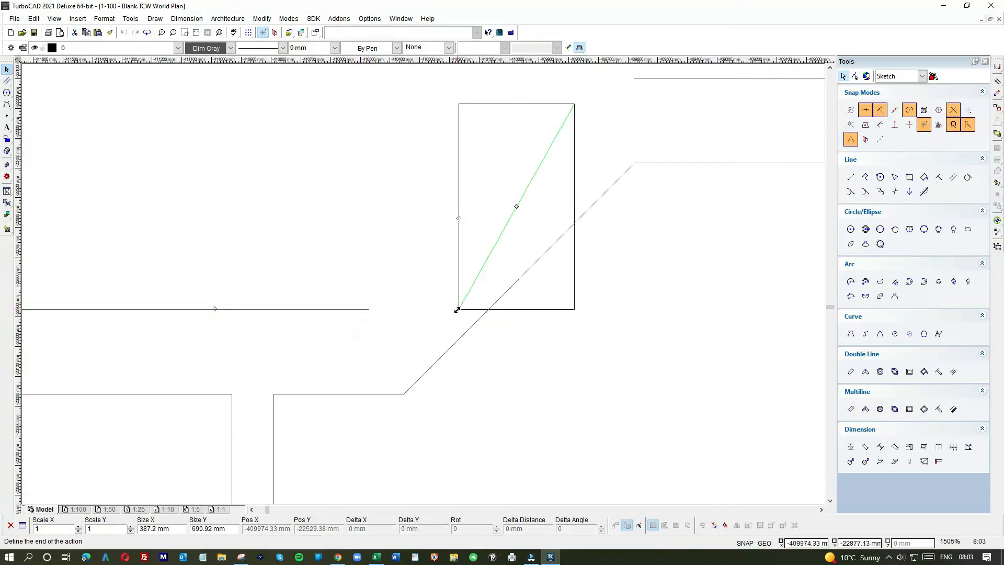
{"action": "left_click", "coordinate": [369, 309]}
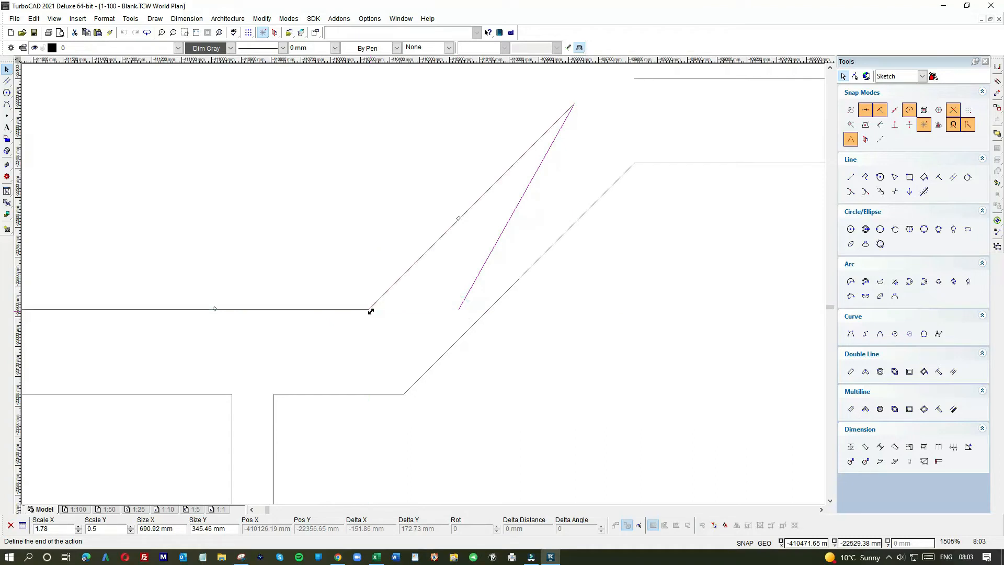
{"action": "left_click", "coordinate": [581, 380]}
- Shorten the inner end of the far outer horizontal wall line to the bay's far slanted outer line
{"action": "scroll", "coordinate": [428, 278], "scroll_direction": "down", "scroll_amount": 3}
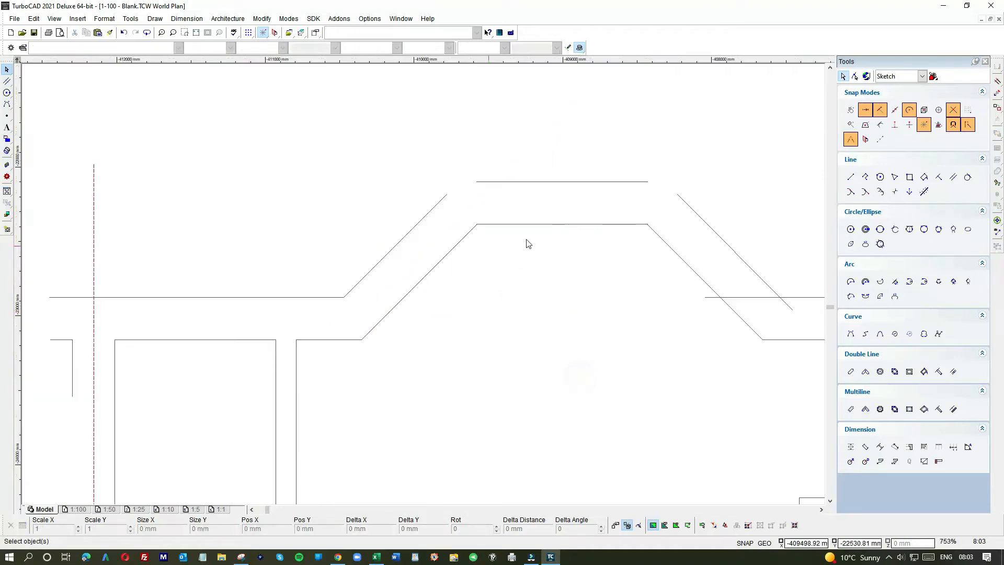
{"action": "scroll", "coordinate": [425, 289], "scroll_direction": "up", "scroll_amount": 2}
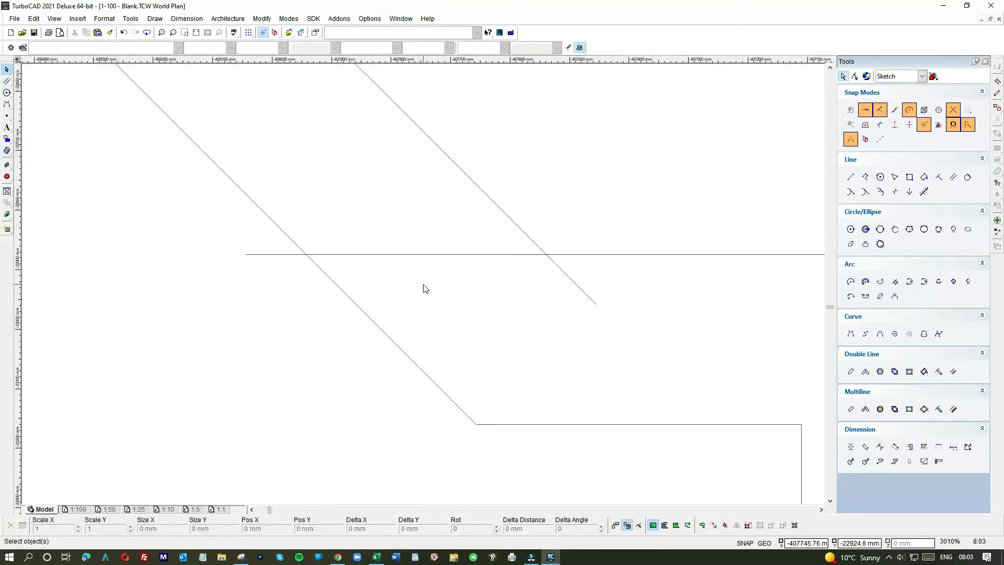
{"action": "left_click", "coordinate": [450, 256]}
{"action": "left_click", "coordinate": [244, 255]}
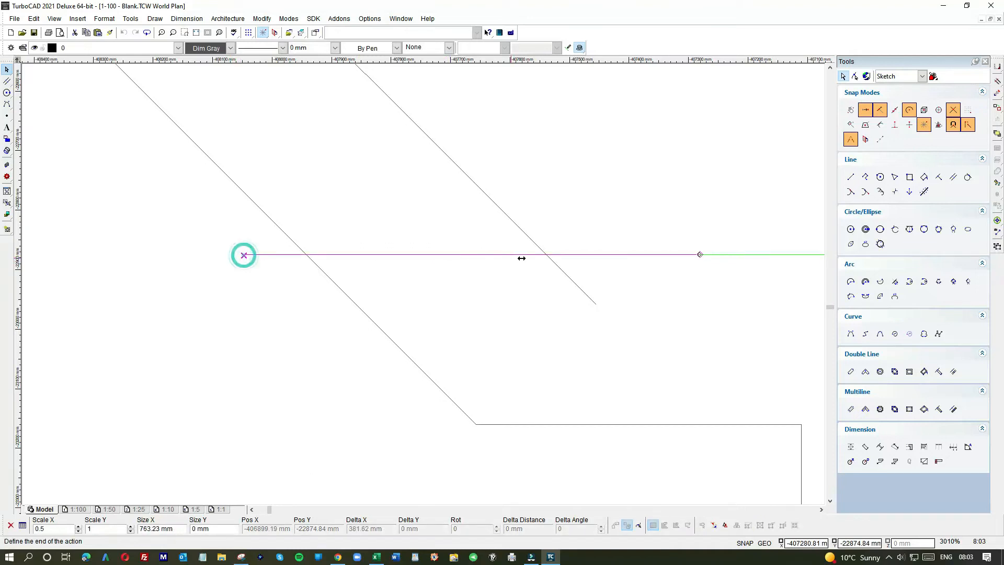
{"action": "left_click", "coordinate": [547, 255]}
- Trim the lower end of the bay's far slanted outer line back to its corner with the horizontal wall line
{"action": "left_click", "coordinate": [567, 276]}
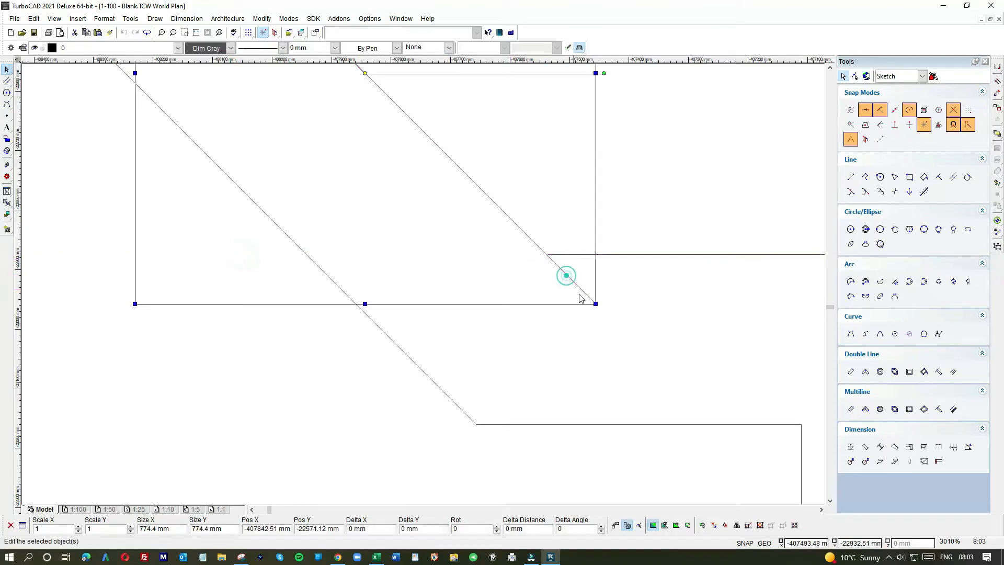
{"action": "left_click", "coordinate": [594, 304]}
{"action": "left_click", "coordinate": [548, 255]}
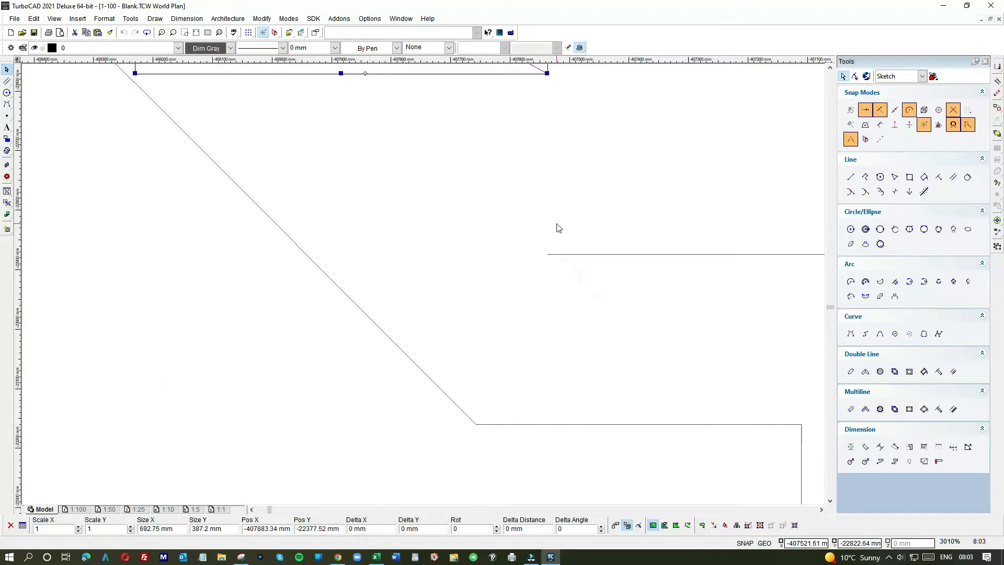
{"action": "left_click", "coordinate": [556, 225]}
{"action": "left_click", "coordinate": [927, 129]}
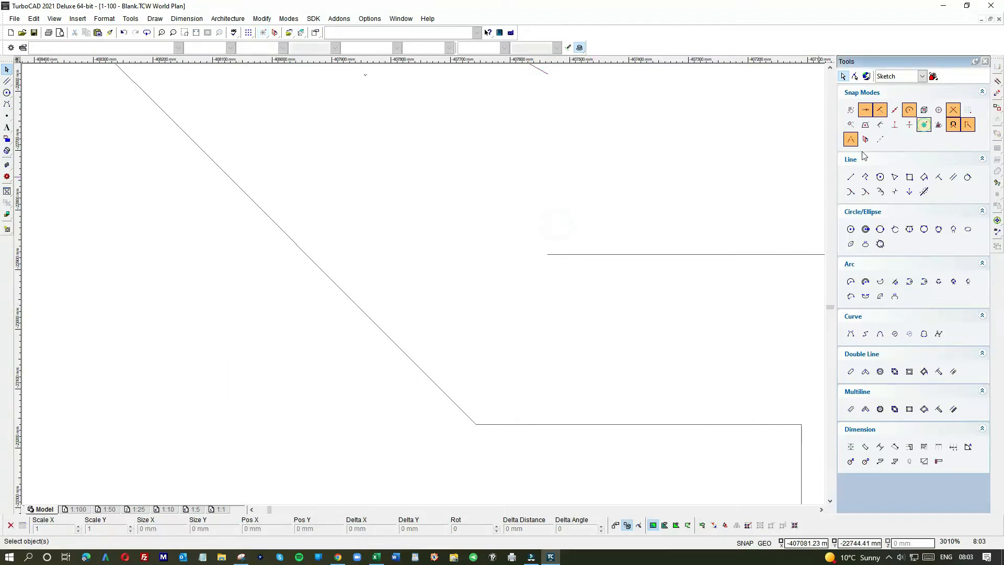
{"action": "scroll", "coordinate": [424, 287], "scroll_direction": "down", "scroll_amount": 1}
{"action": "left_click", "coordinate": [444, 213]}
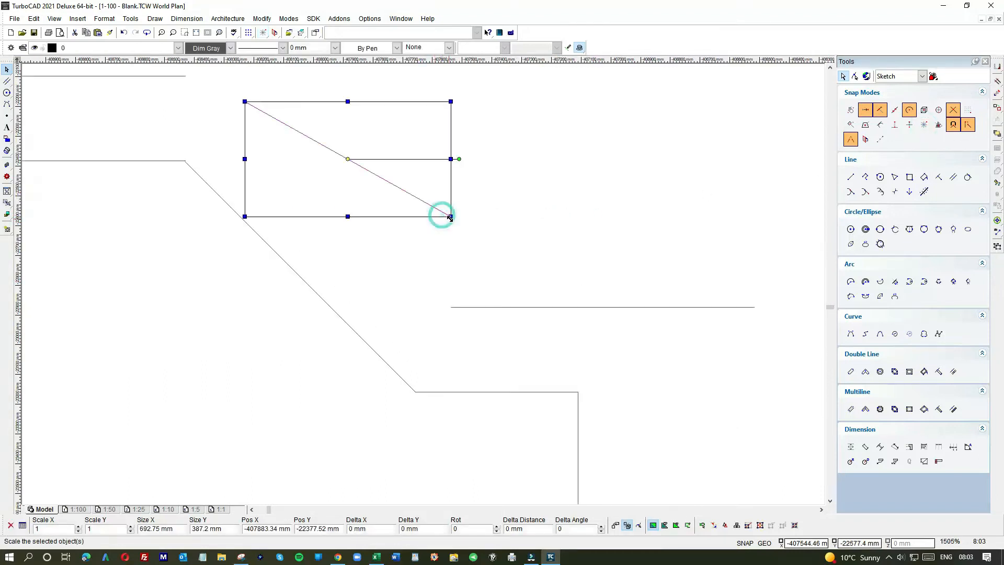
{"action": "left_click", "coordinate": [451, 216]}
{"action": "left_click", "coordinate": [448, 306]}
{"action": "left_click", "coordinate": [507, 266]}
{"action": "scroll", "coordinate": [422, 287], "scroll_direction": "down", "scroll_amount": 1}
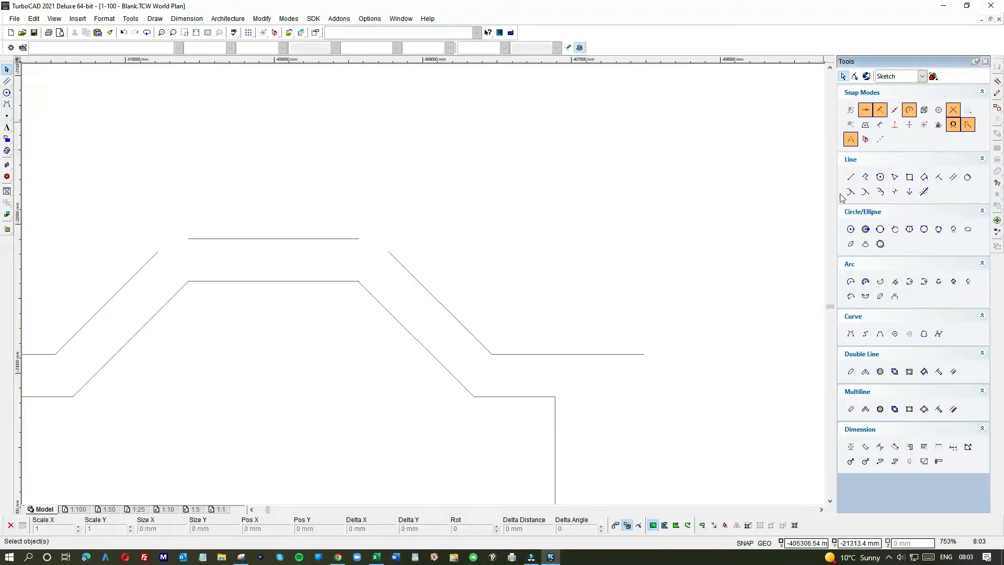
- Draw lines along both slanted outer walls from their lower corners past the bay's front outer line, the far one about 1420 mm long
{"action": "left_click", "coordinate": [851, 176]}
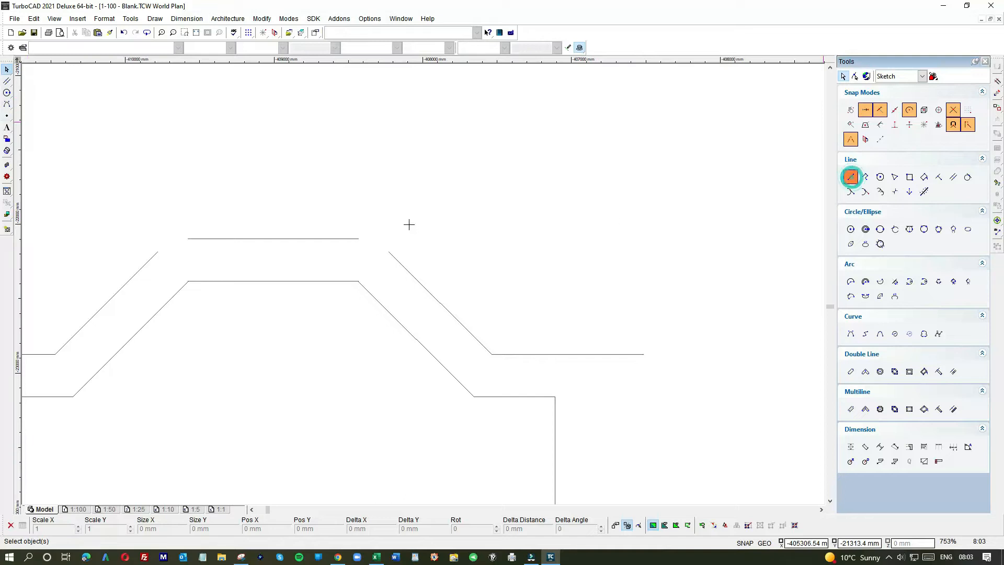
{"action": "left_click", "coordinate": [490, 354]}
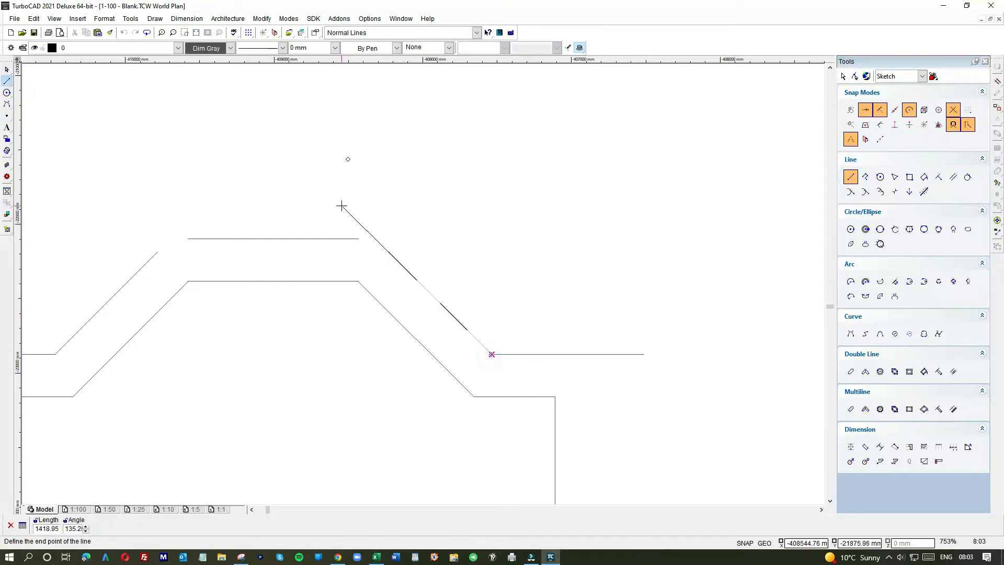
{"action": "left_click", "coordinate": [342, 206]}
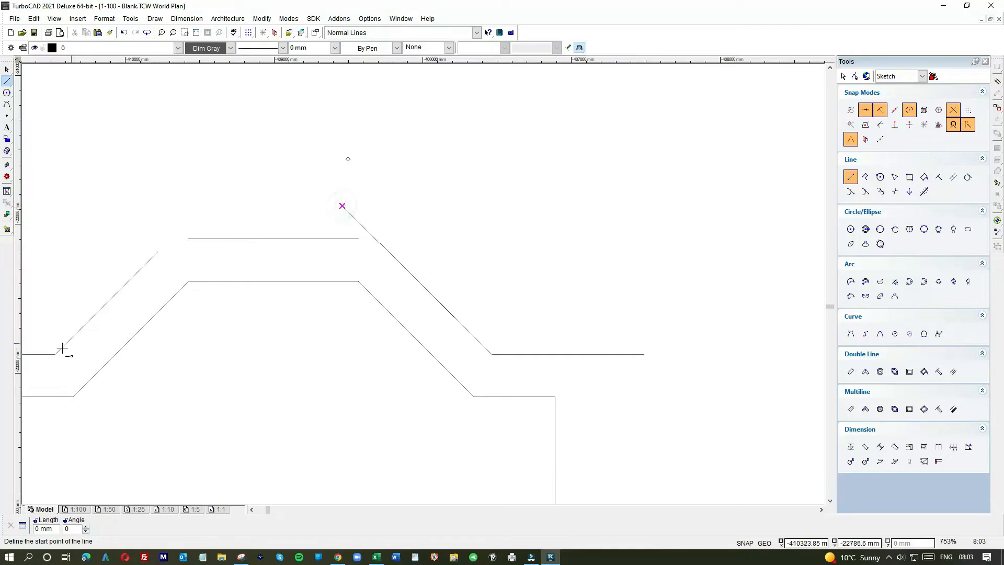
{"action": "left_click", "coordinate": [191, 218]}
{"action": "key", "text": "Escape"}
- Extend the near end of the bay's front outer line to meet the near slanted outer line
{"action": "left_click", "coordinate": [193, 238]}
{"action": "scroll", "coordinate": [191, 240], "scroll_direction": "up", "scroll_amount": 3}
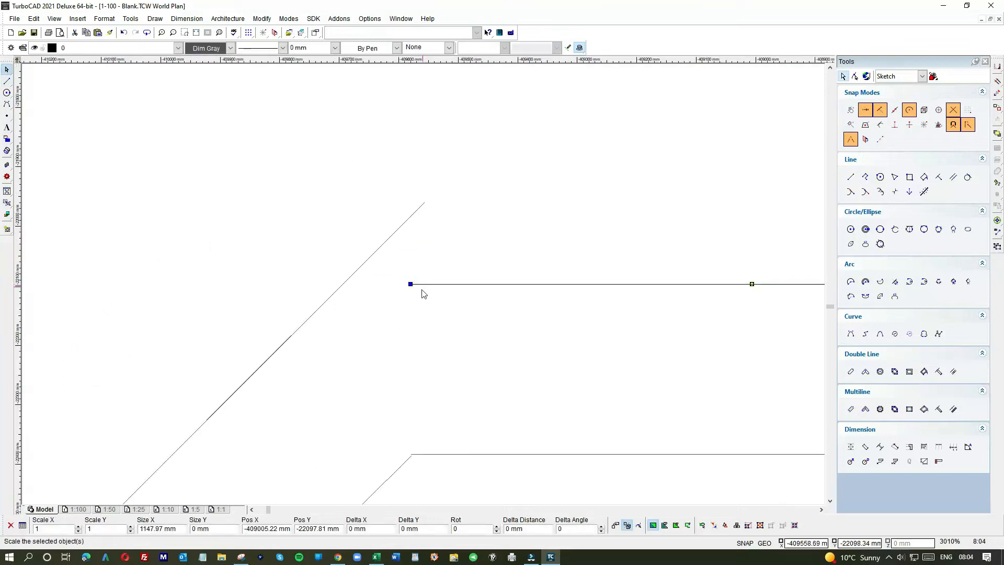
{"action": "left_click", "coordinate": [924, 126]}
{"action": "left_click", "coordinate": [413, 284]}
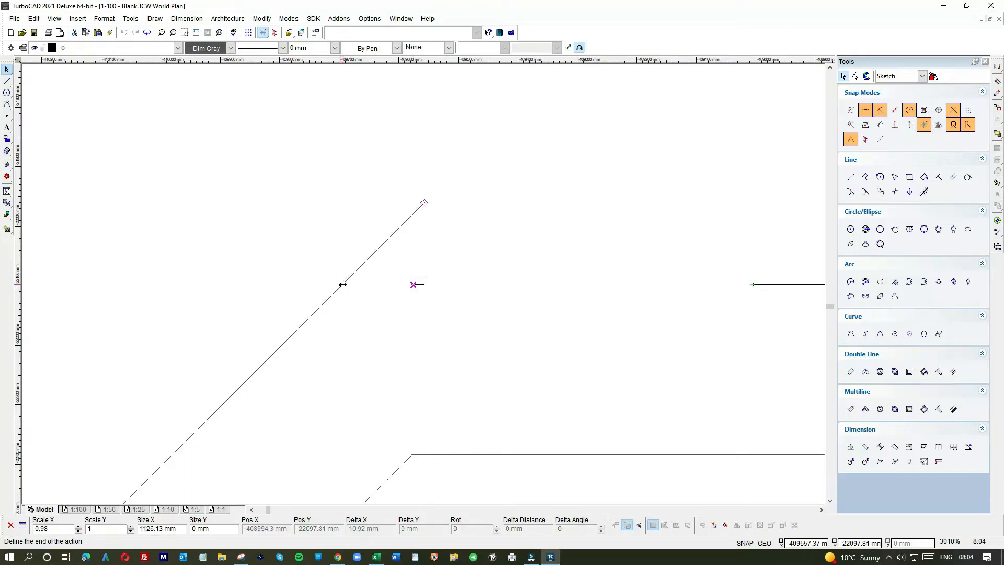
{"action": "left_click", "coordinate": [342, 284]}
{"action": "left_click", "coordinate": [386, 268]}
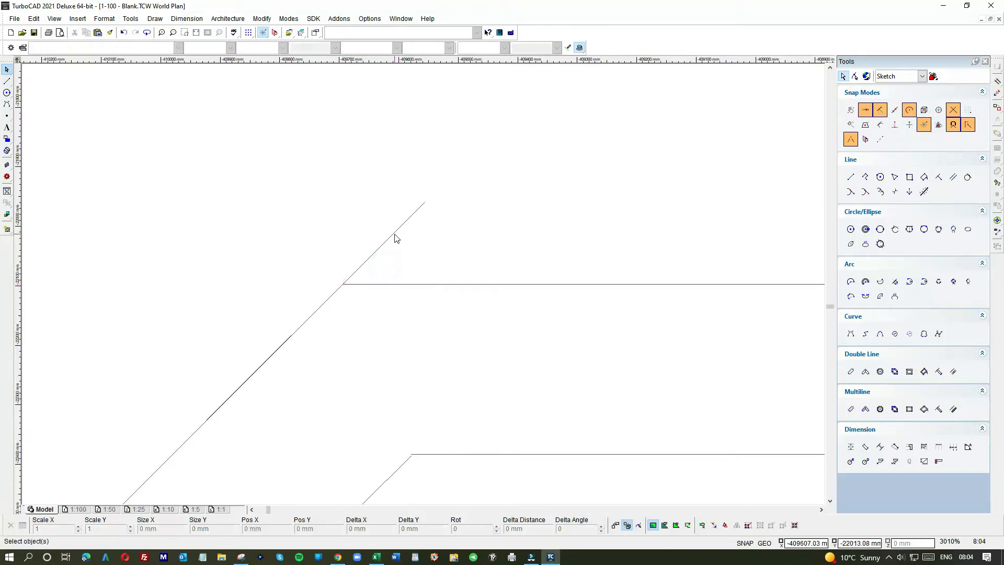
- Shorten the upper end of the bay's near slanted outer line back to the front outer line
{"action": "left_click", "coordinate": [393, 233]}
{"action": "left_click", "coordinate": [423, 203]}
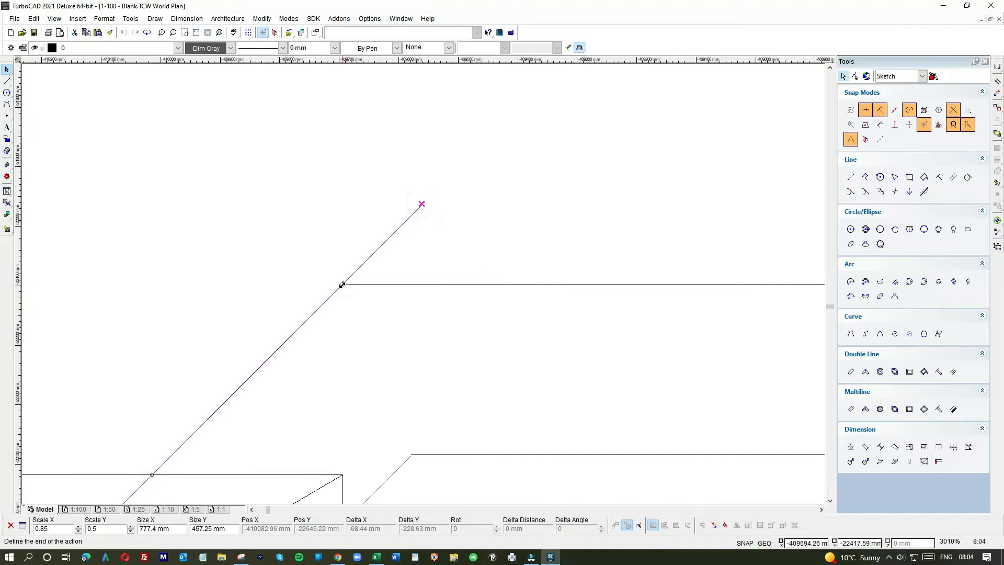
{"action": "left_click", "coordinate": [343, 283]}
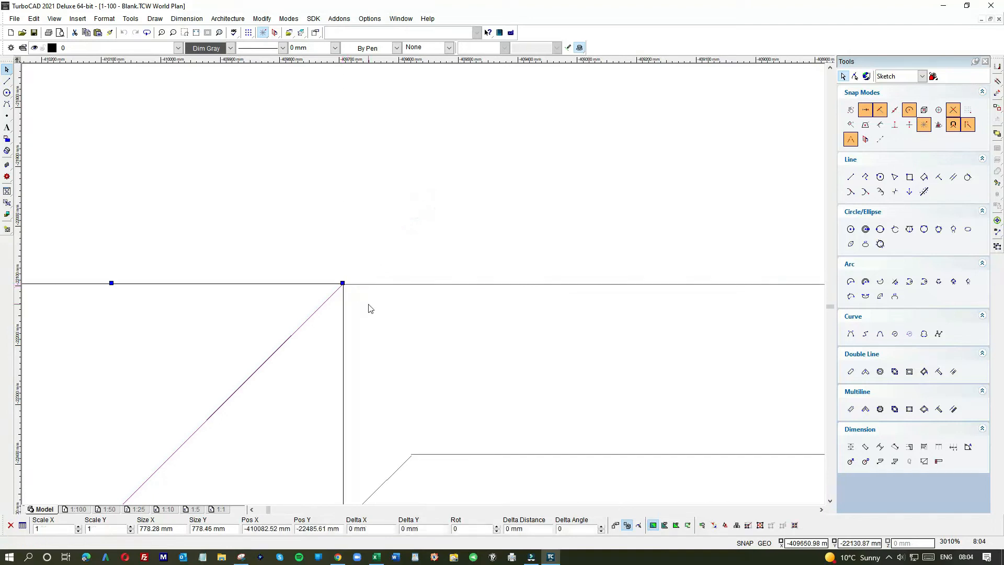
{"action": "left_click", "coordinate": [324, 297]}
{"action": "scroll", "coordinate": [343, 287], "scroll_direction": "up", "scroll_amount": 5}
{"action": "left_click", "coordinate": [435, 269]}
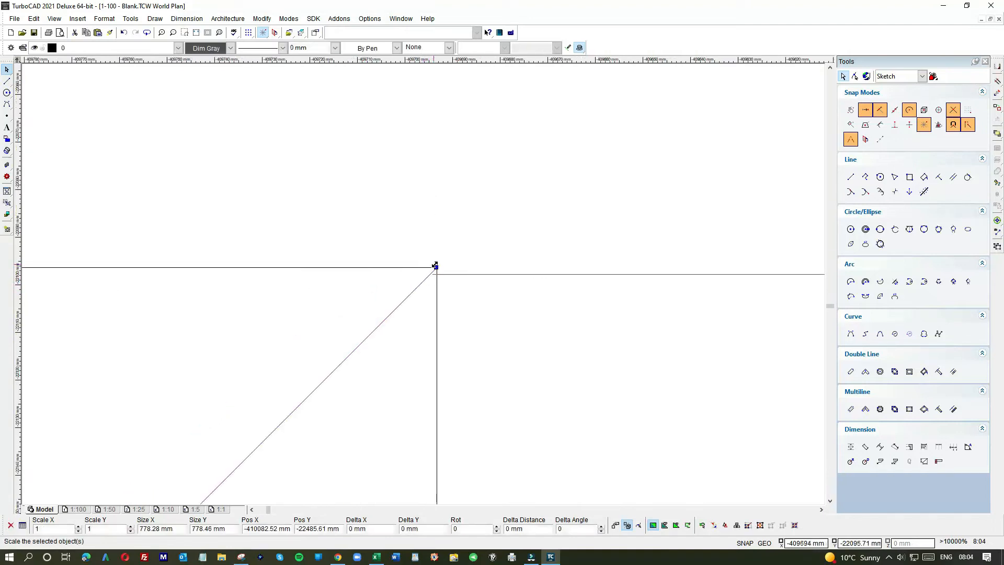
{"action": "left_click", "coordinate": [433, 273]}
{"action": "left_click", "coordinate": [460, 245]}
{"action": "scroll", "coordinate": [424, 287], "scroll_direction": "up", "scroll_amount": 4}
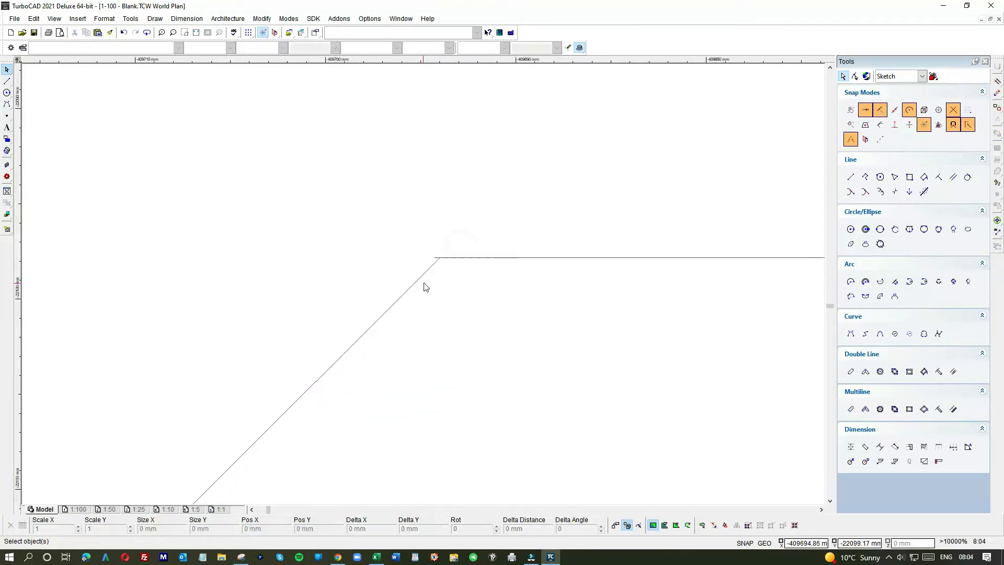
{"action": "scroll", "coordinate": [427, 281], "scroll_direction": "up", "scroll_amount": 4}
{"action": "scroll", "coordinate": [443, 195], "scroll_direction": "down", "scroll_amount": 2}
- Clean up the bay's near outer corner so the front outer line ends exactly on the slanted line's end
{"action": "left_click", "coordinate": [925, 125]}
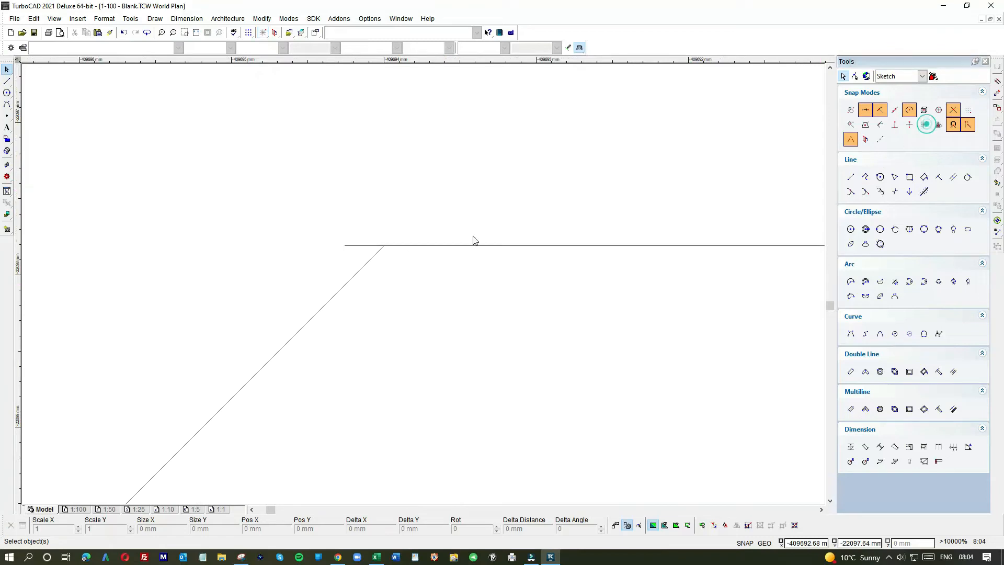
{"action": "left_click", "coordinate": [366, 260]}
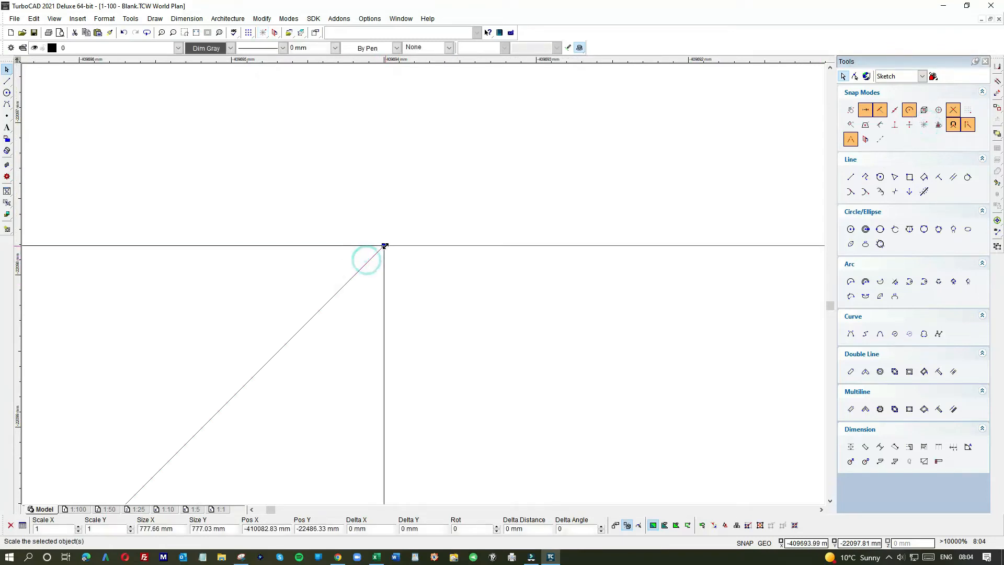
{"action": "left_click", "coordinate": [384, 246]}
{"action": "left_click", "coordinate": [366, 251]}
{"action": "left_click", "coordinate": [366, 251]}
{"action": "left_click", "coordinate": [391, 274]}
{"action": "scroll", "coordinate": [422, 284], "scroll_direction": "down", "scroll_amount": 8}
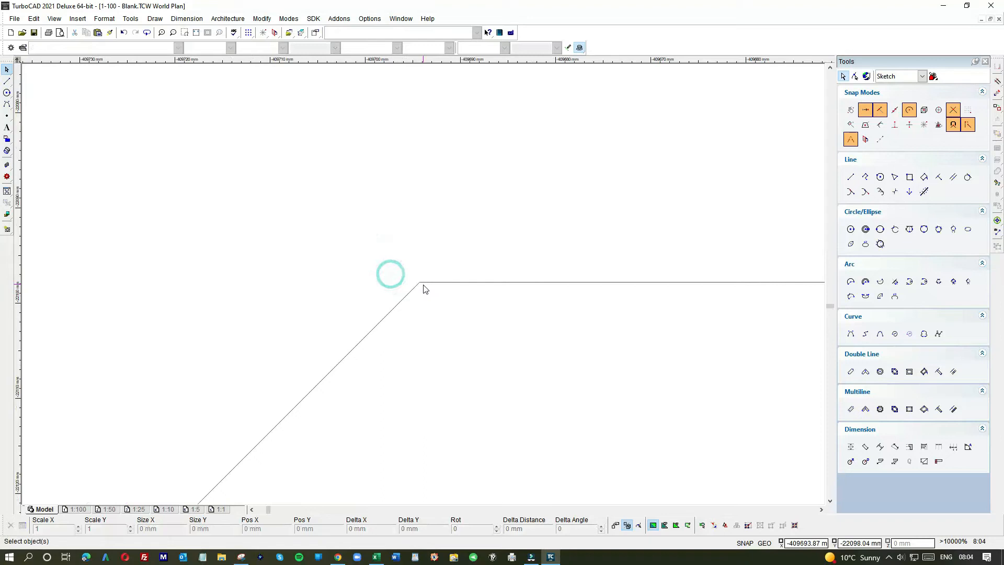
{"action": "scroll", "coordinate": [424, 289], "scroll_direction": "down", "scroll_amount": 2}
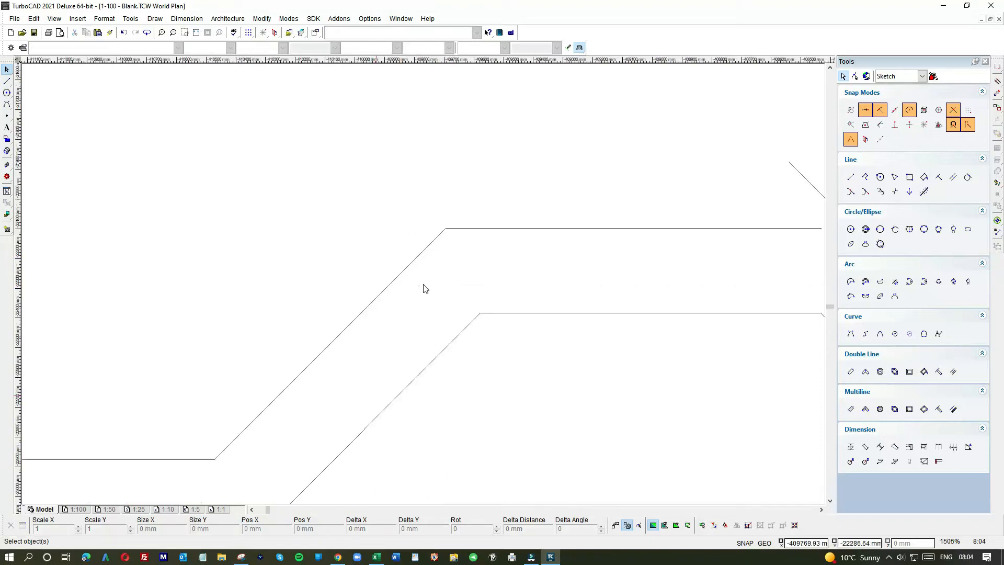
{"action": "right_click", "coordinate": [314, 356]}
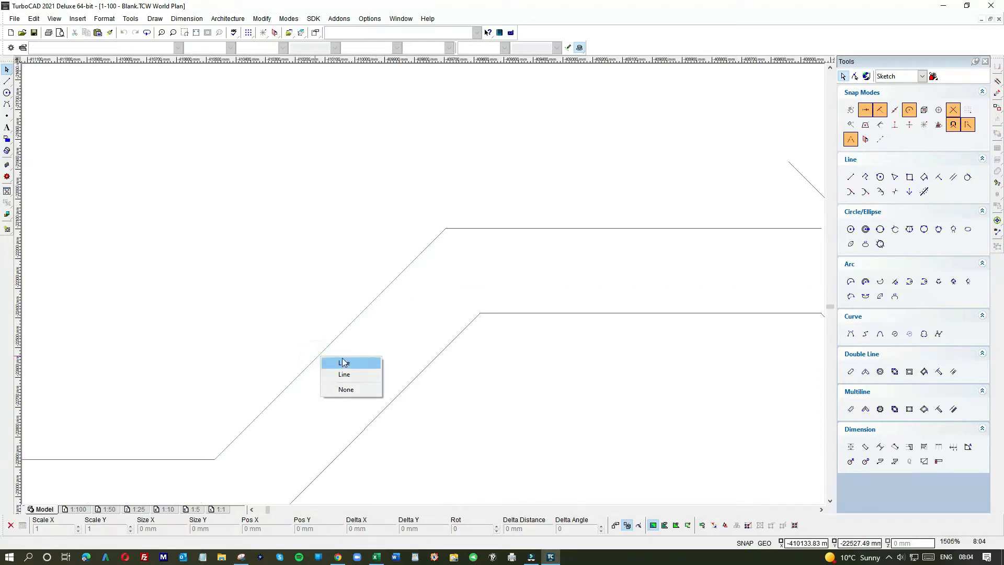
{"action": "left_click", "coordinate": [337, 360]}
{"action": "key", "text": "Escape"}
- Extend the far end of the bay's front outer line to meet the far slanted outer line
{"action": "scroll", "coordinate": [397, 357], "scroll_direction": "down", "scroll_amount": 6}
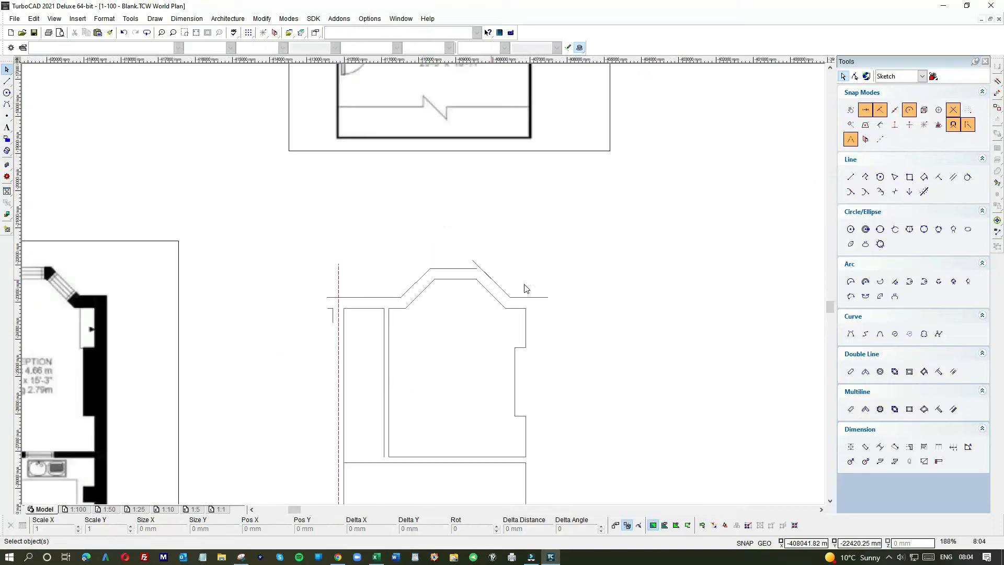
{"action": "scroll", "coordinate": [481, 283], "scroll_direction": "up", "scroll_amount": 6}
{"action": "left_click", "coordinate": [396, 206]}
{"action": "scroll", "coordinate": [421, 287], "scroll_direction": "up", "scroll_amount": 4}
{"action": "left_click", "coordinate": [419, 276]}
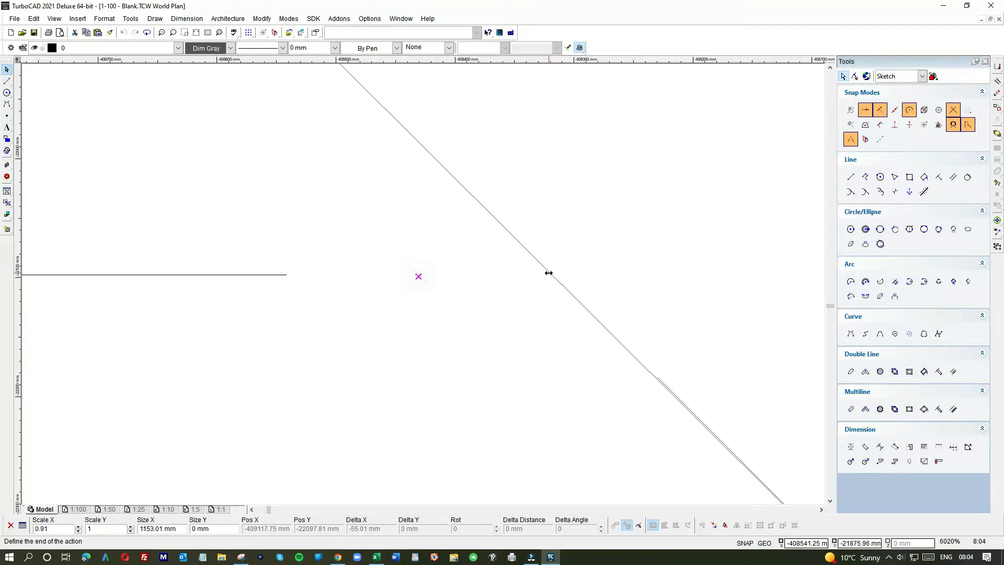
{"action": "left_click", "coordinate": [549, 273]}
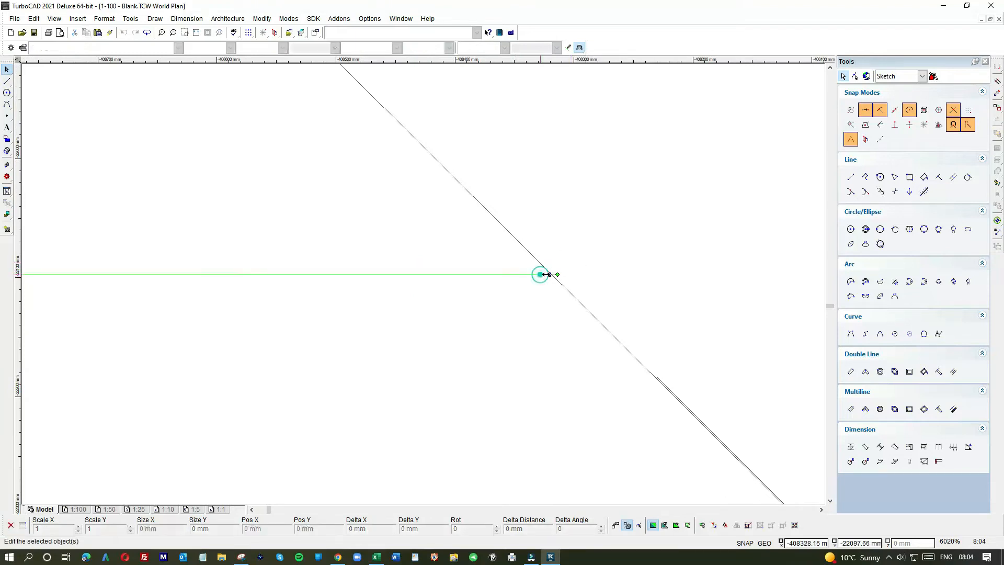
{"action": "left_click", "coordinate": [548, 274]}
{"action": "left_click", "coordinate": [581, 260]}
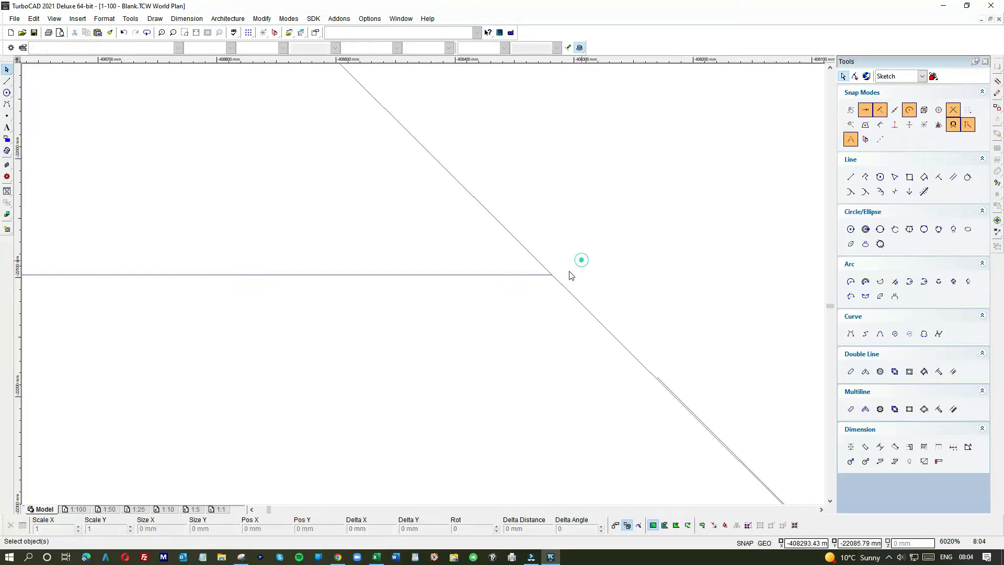
- Trim the upper end of the bay's far slanted outer line back to its corner with the front outer line
{"action": "scroll", "coordinate": [489, 230], "scroll_direction": "down", "scroll_amount": 1}
{"action": "left_click", "coordinate": [403, 259]}
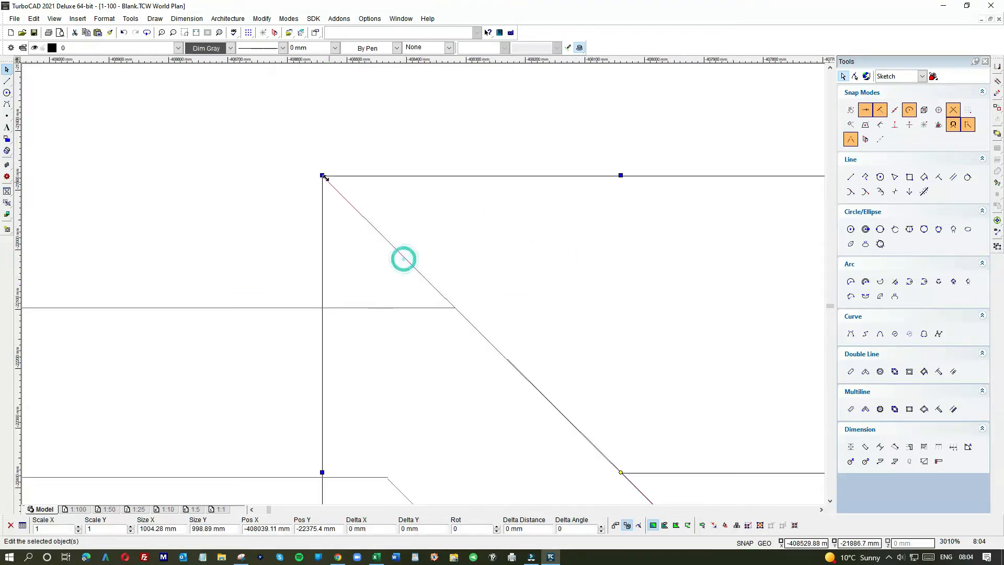
{"action": "left_click", "coordinate": [325, 174]}
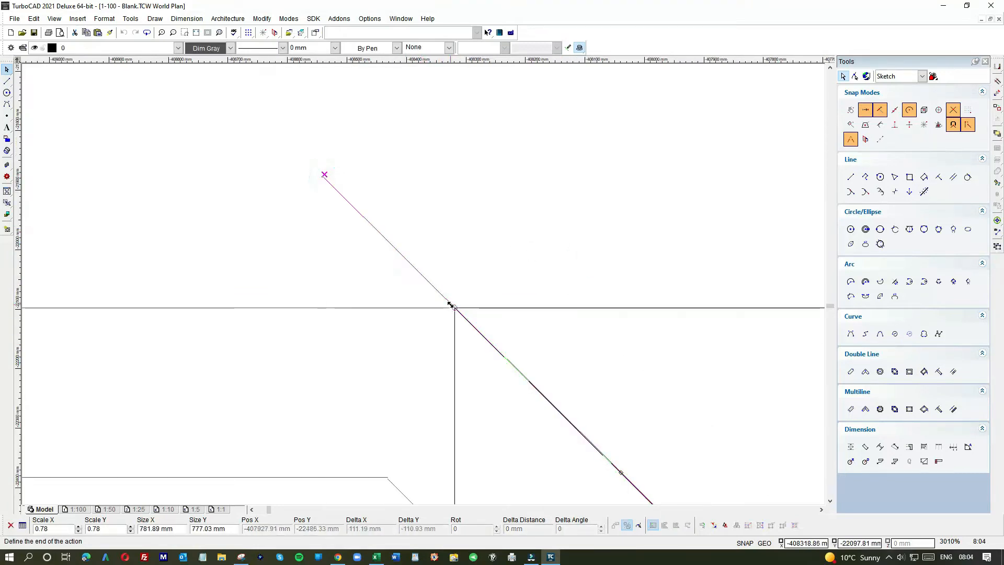
{"action": "left_click", "coordinate": [455, 307]}
{"action": "scroll", "coordinate": [471, 298], "scroll_direction": "up", "scroll_amount": 2}
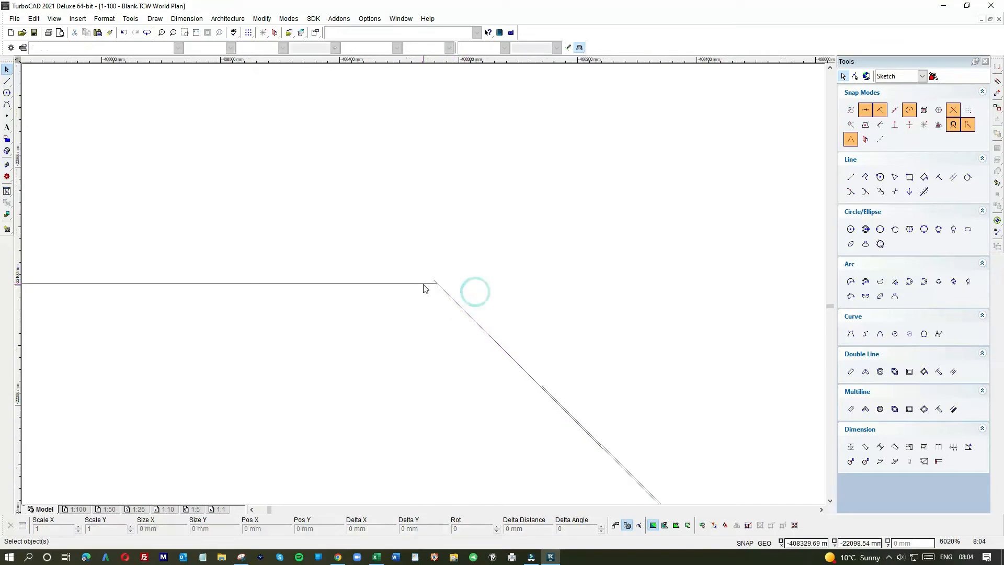
{"action": "left_click", "coordinate": [478, 284]}
{"action": "left_click", "coordinate": [467, 271]}
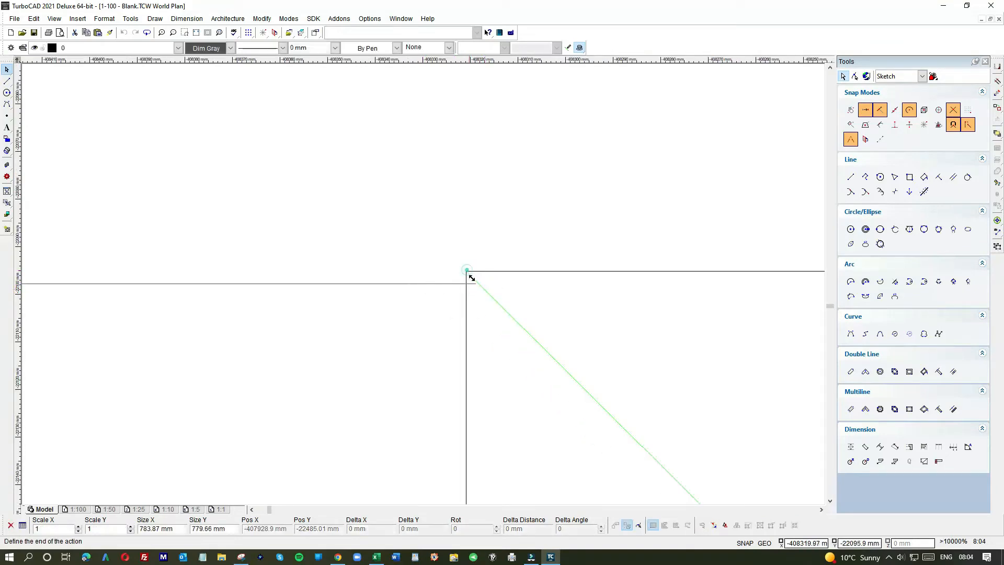
{"action": "left_click", "coordinate": [474, 282]}
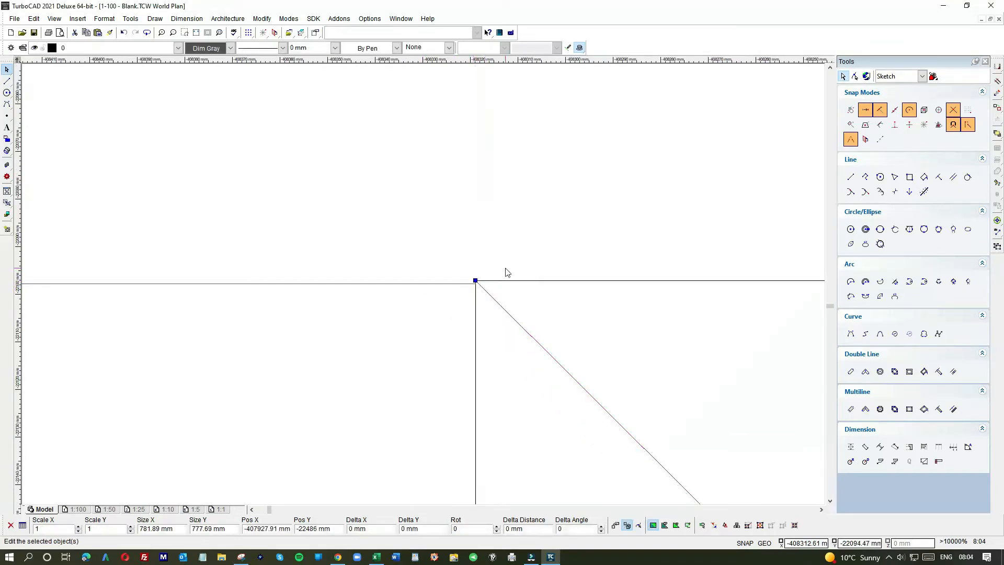
{"action": "left_click", "coordinate": [474, 280]}
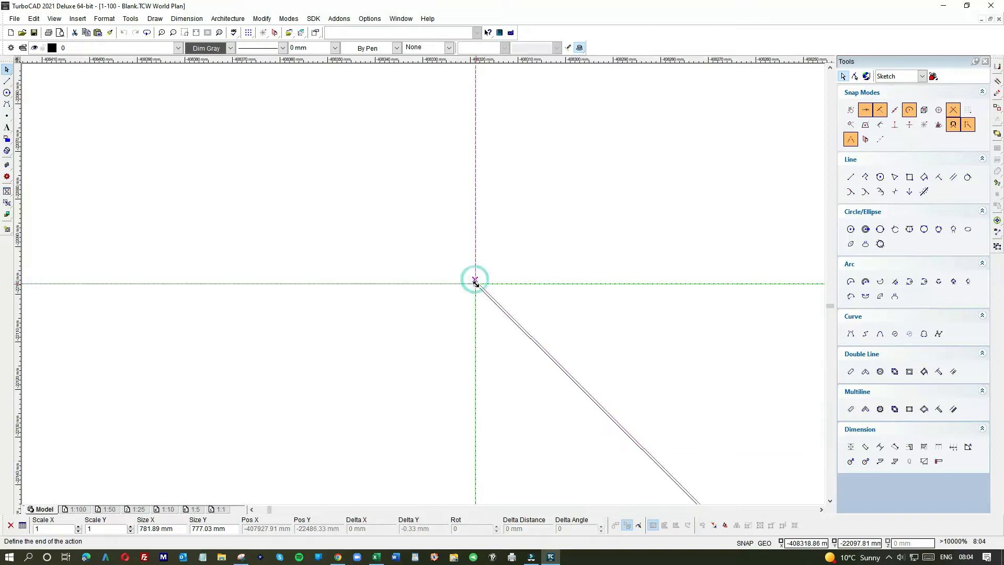
{"action": "left_click", "coordinate": [494, 259]}
{"action": "scroll", "coordinate": [500, 330], "scroll_direction": "down", "scroll_amount": 10}
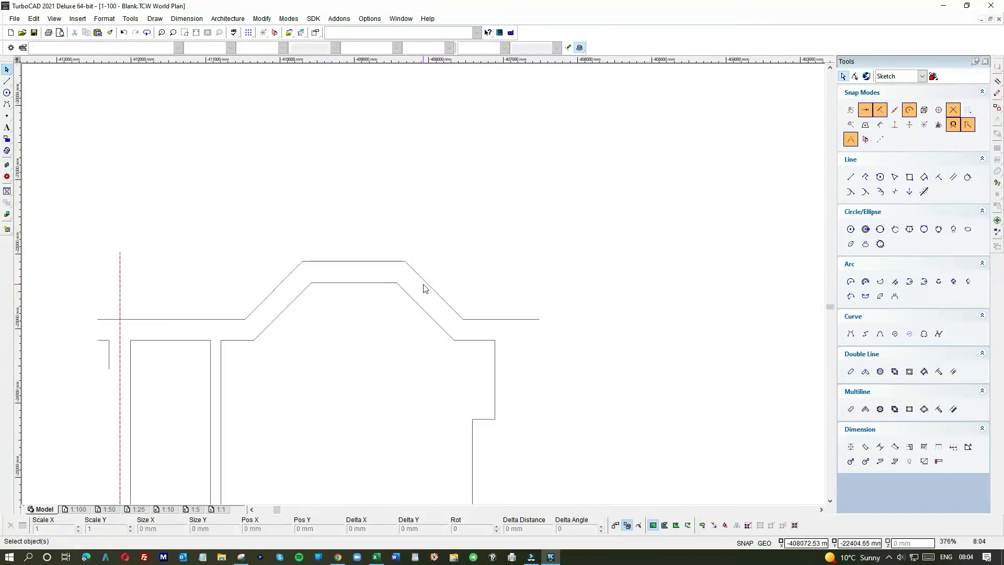
- Delete the shorter duplicate line lying over the bay's far slanted outer wall line
{"action": "scroll", "coordinate": [438, 291], "scroll_direction": "up", "scroll_amount": 6}
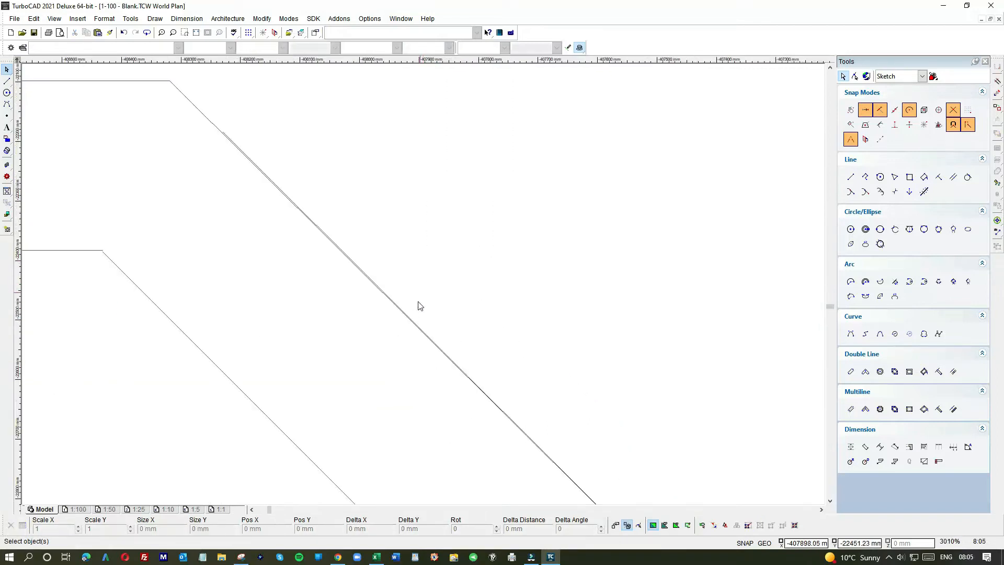
{"action": "left_click", "coordinate": [416, 328]}
{"action": "left_click", "coordinate": [431, 331]}
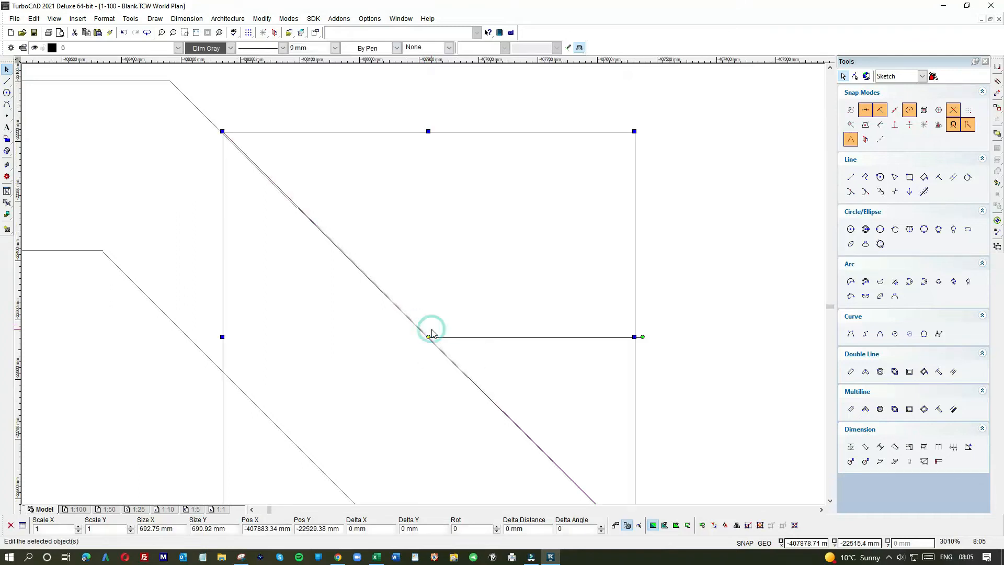
{"action": "key", "text": "Delete"}
{"action": "scroll", "coordinate": [432, 333], "scroll_direction": "down", "scroll_amount": 6}
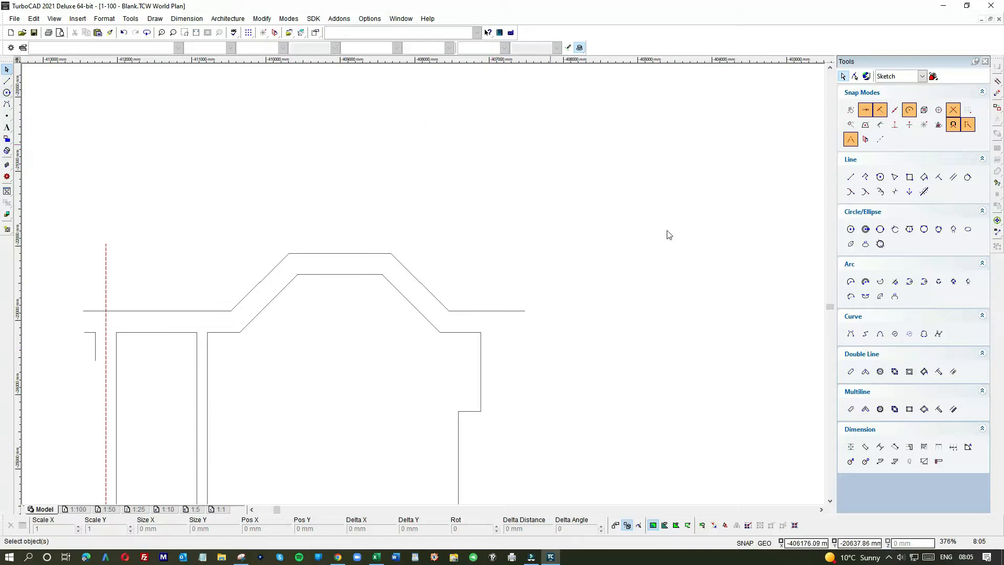
- Add a parallel line 285 mm outside the room's short vertical wall segment beyond the bay's far side
{"action": "left_click", "coordinate": [953, 177]}
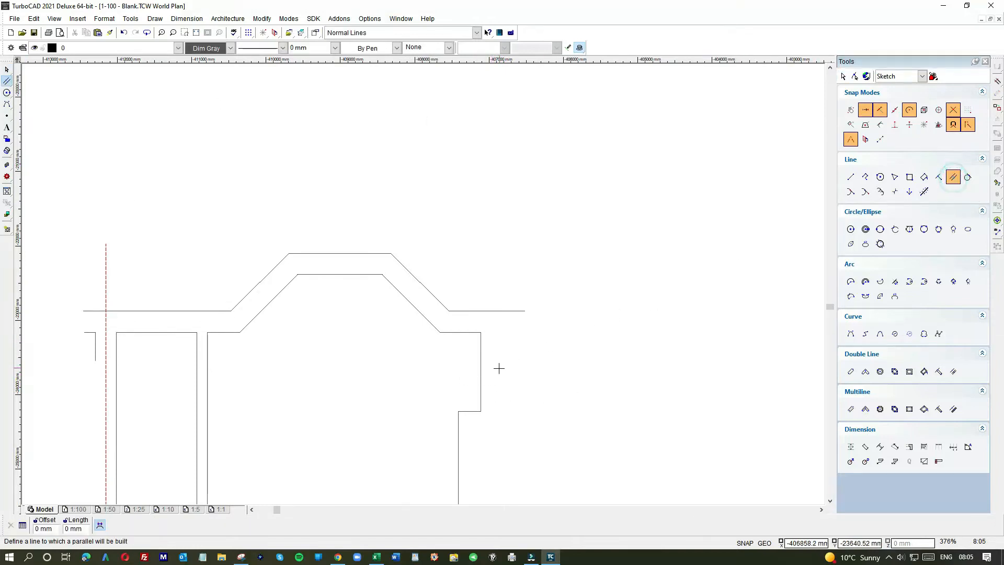
{"action": "left_click", "coordinate": [481, 370]}
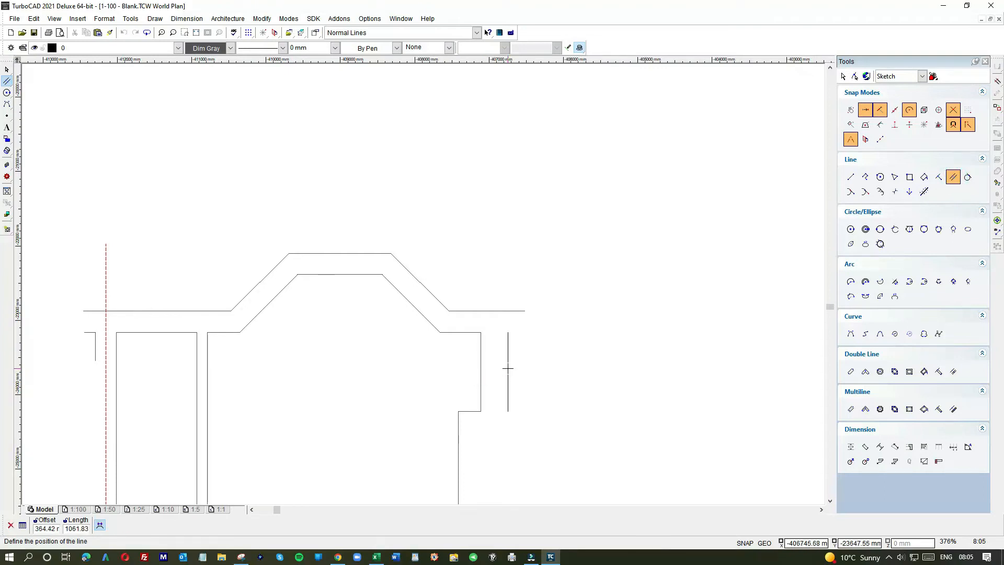
{"action": "type", "text": "285"}
{"action": "key", "text": "Return"}
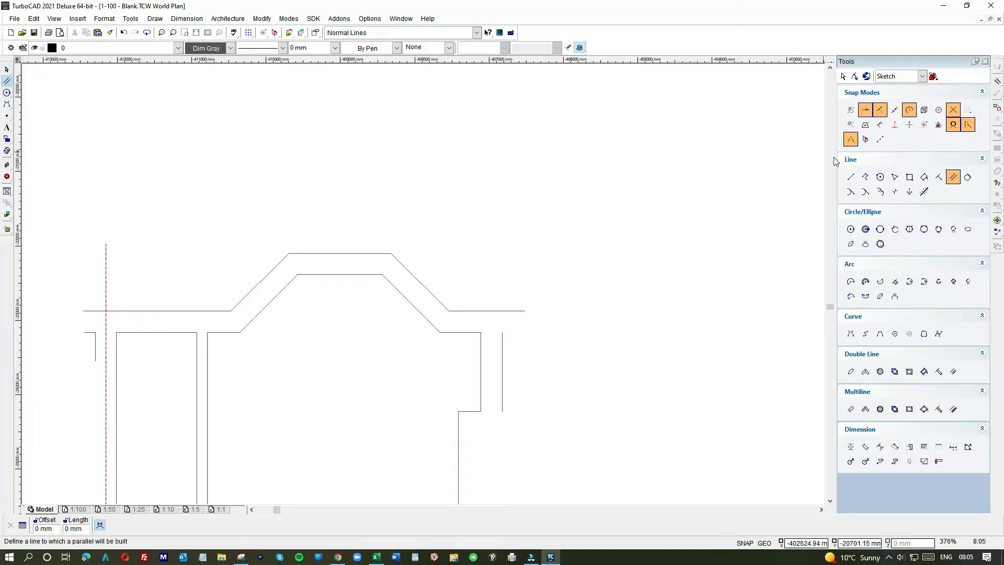
- Draw a short horizontal line outward from the room's far upper inner corner and shorten its inner end to the 285 mm offset line
{"action": "left_click", "coordinate": [850, 177]}
{"action": "left_click", "coordinate": [481, 332]}
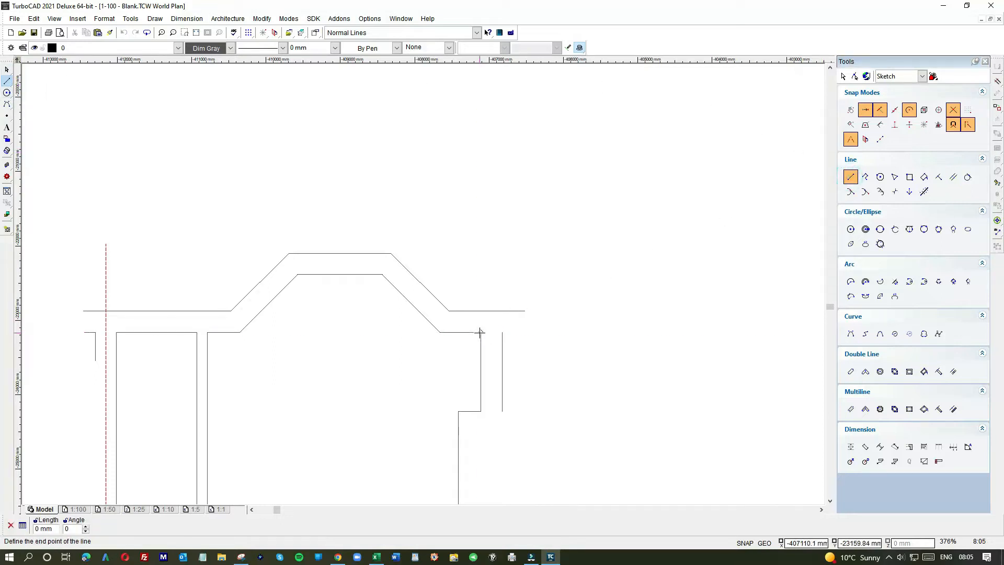
{"action": "left_click", "coordinate": [924, 124]}
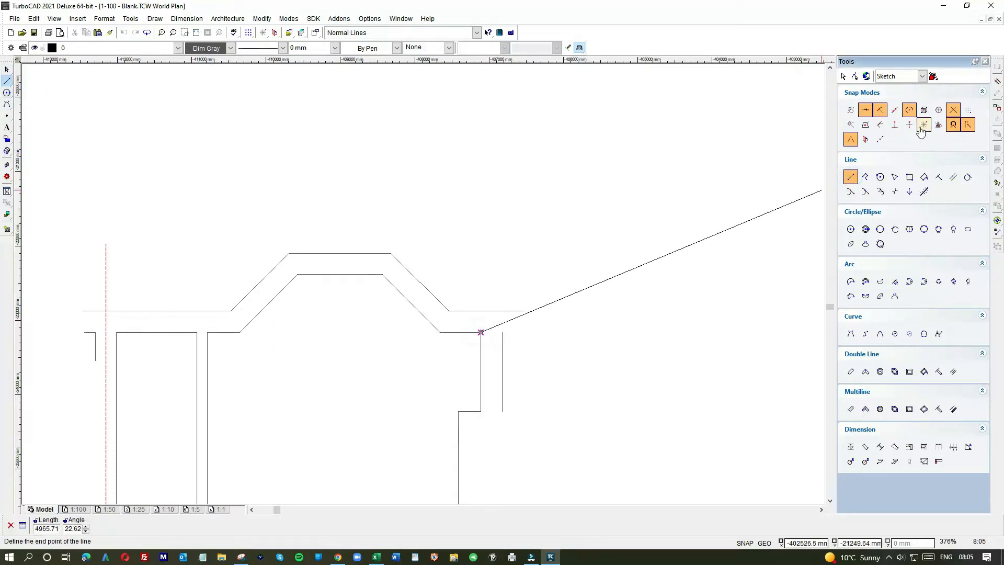
{"action": "left_click", "coordinate": [523, 332]}
{"action": "key", "text": "space"}
{"action": "left_click", "coordinate": [519, 332]}
{"action": "left_click", "coordinate": [481, 332]}
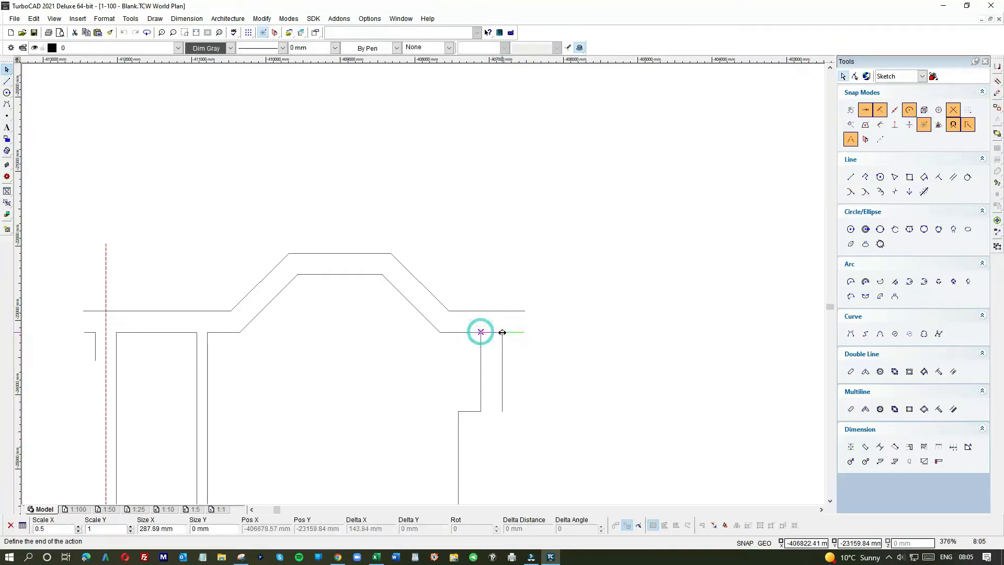
{"action": "left_click", "coordinate": [502, 332]}
{"action": "left_click", "coordinate": [588, 343]}
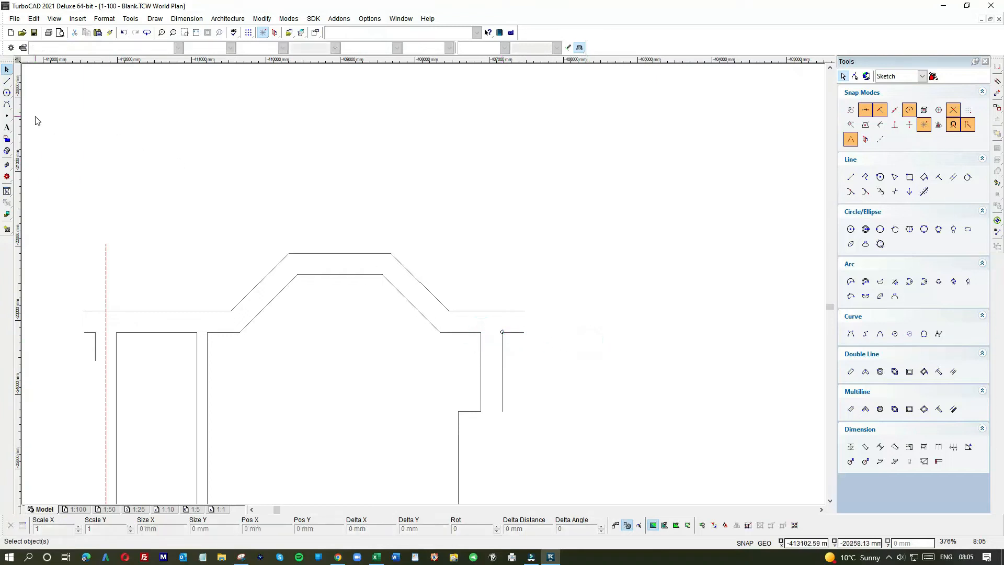
- Draw a line across the far wall's thickness at its upper end and a vertical line about 1116 mm long upward from its midpoint
{"action": "left_click", "coordinate": [850, 178]}
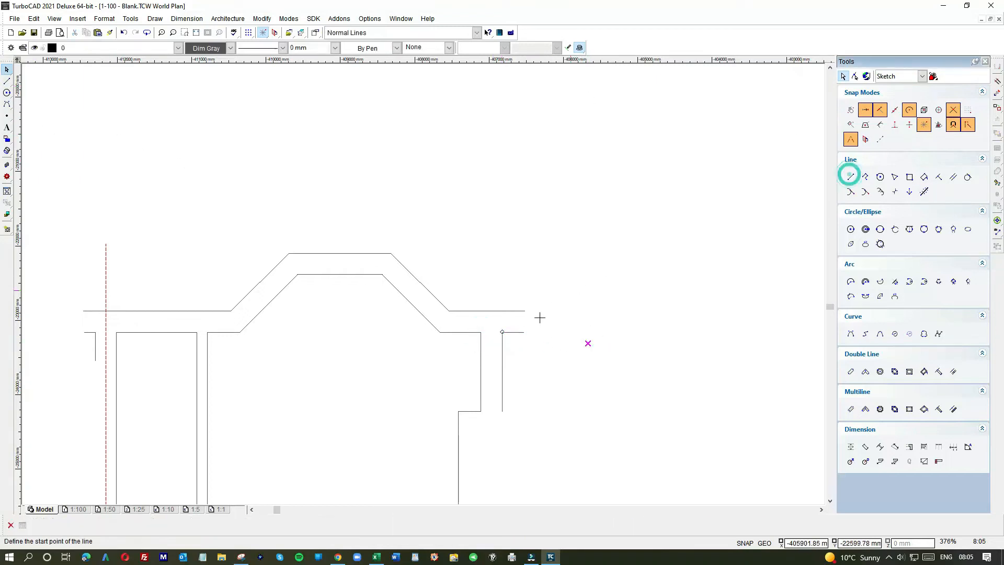
{"action": "left_click", "coordinate": [502, 332]}
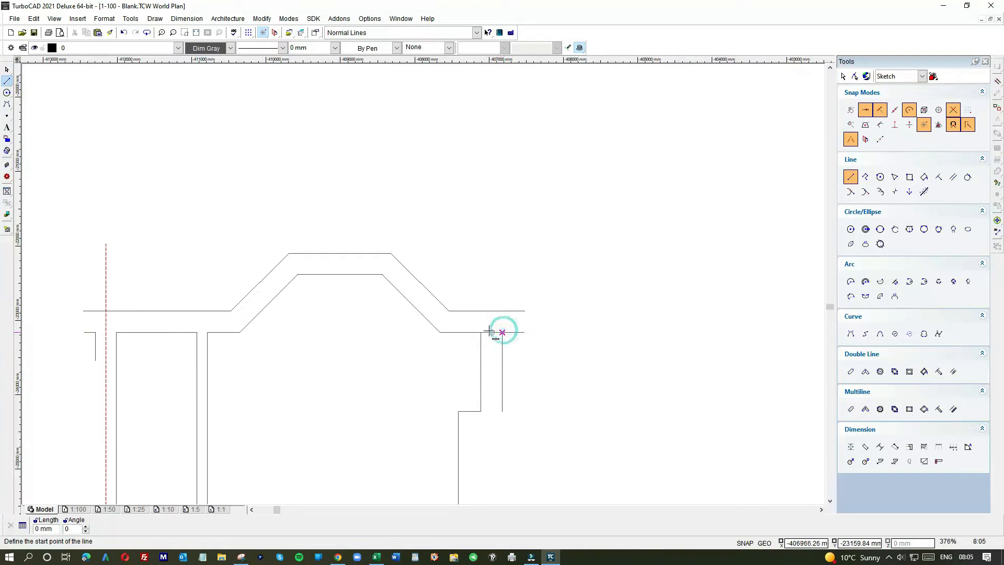
{"action": "left_click", "coordinate": [492, 332]}
{"action": "left_click", "coordinate": [492, 249]}
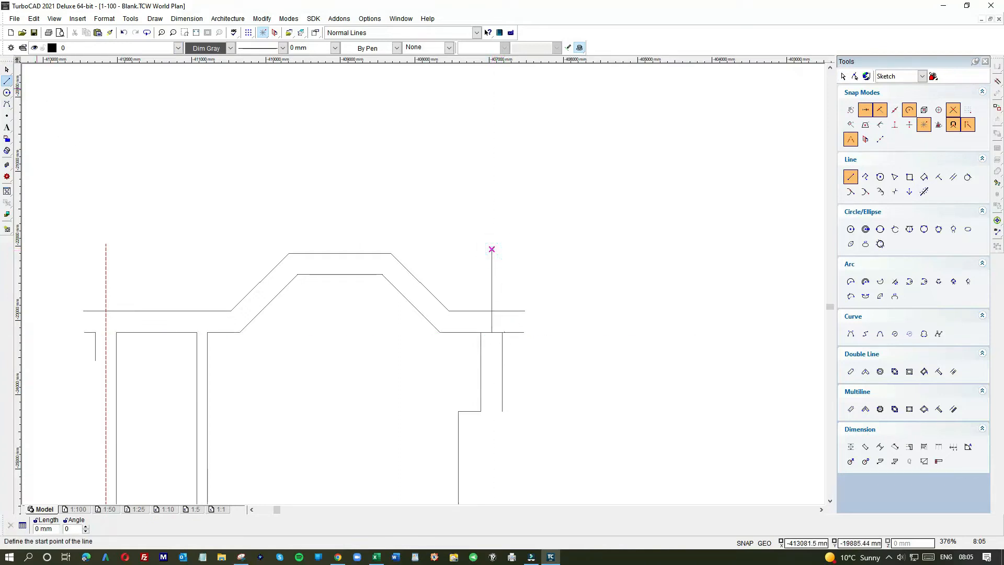
- Change the new vertical line above the far wall to a dashed line pattern and colour it red
{"action": "left_click", "coordinate": [7, 69]}
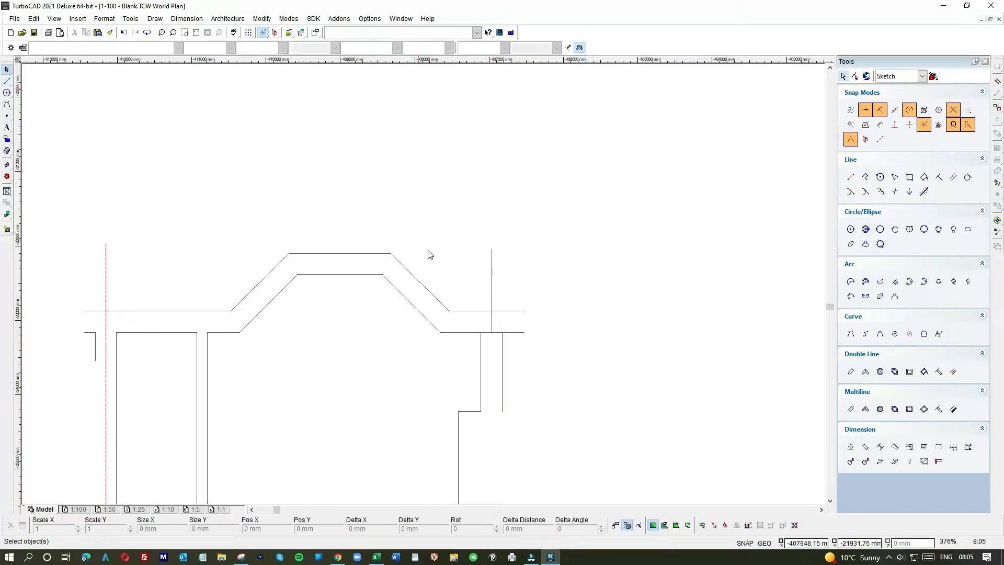
{"action": "left_click", "coordinate": [490, 273]}
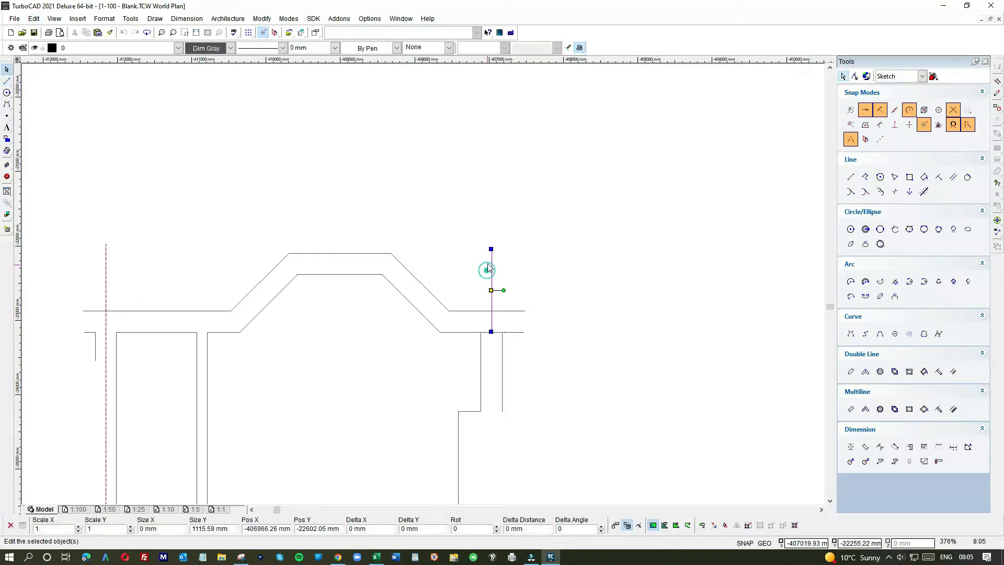
{"action": "left_click", "coordinate": [263, 48]}
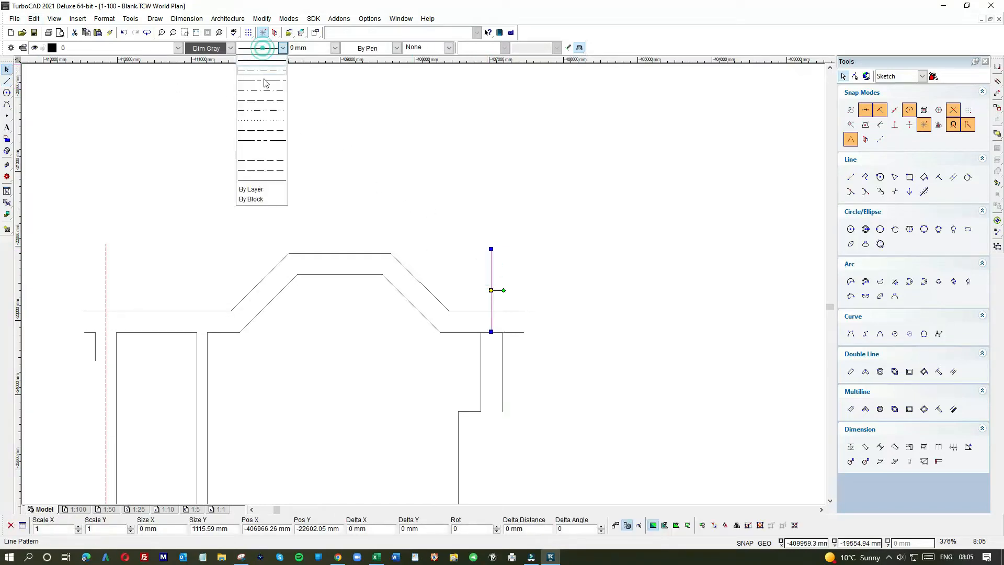
{"action": "left_click", "coordinate": [267, 164]}
{"action": "left_click", "coordinate": [212, 47]}
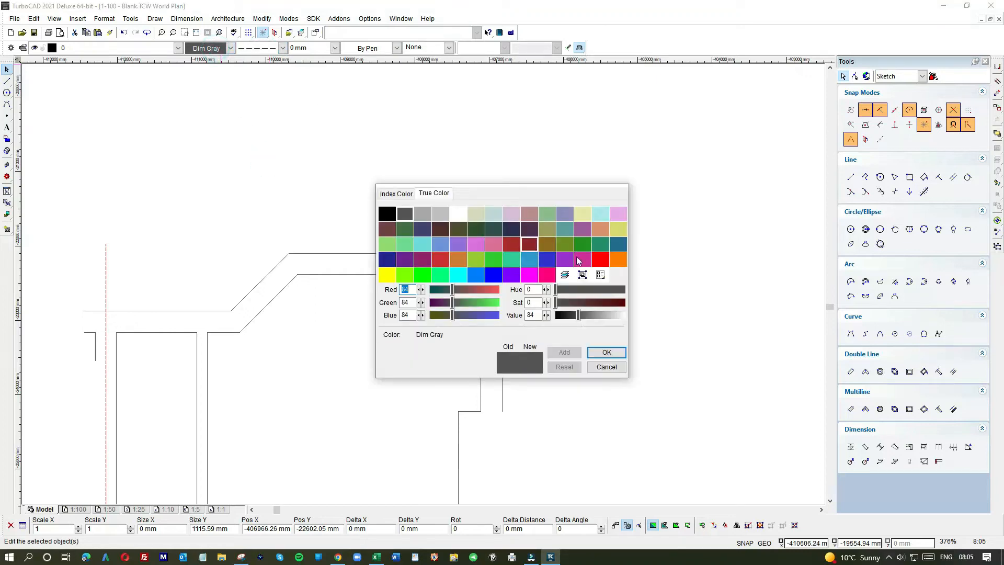
{"action": "double_click", "coordinate": [600, 260]}
{"action": "left_click", "coordinate": [624, 272]}
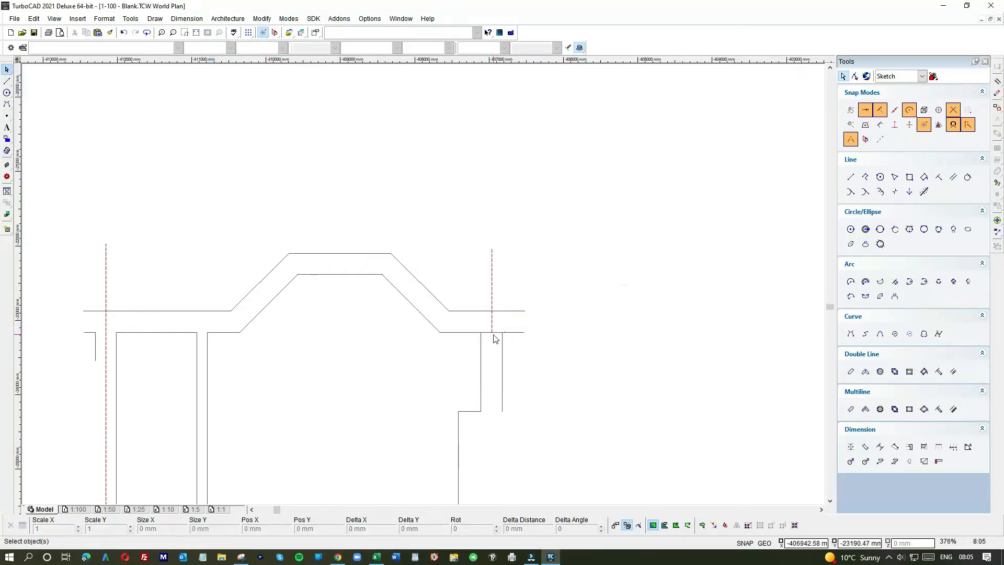
- Delete the helper line across the far wall's thickness and extend the red dashed centreline downward to about 1323 mm long
{"action": "scroll", "coordinate": [486, 340], "scroll_direction": "up", "scroll_amount": 5}
{"action": "left_click", "coordinate": [443, 258]}
{"action": "key", "text": "Delete"}
{"action": "left_click", "coordinate": [478, 182]}
{"action": "left_click", "coordinate": [479, 259]}
{"action": "scroll", "coordinate": [486, 382], "scroll_direction": "down", "scroll_amount": 1}
{"action": "left_click", "coordinate": [423, 284]}
{"action": "scroll", "coordinate": [449, 234], "scroll_direction": "up", "scroll_amount": 1}
{"action": "scroll", "coordinate": [424, 288], "scroll_direction": "up", "scroll_amount": 1}
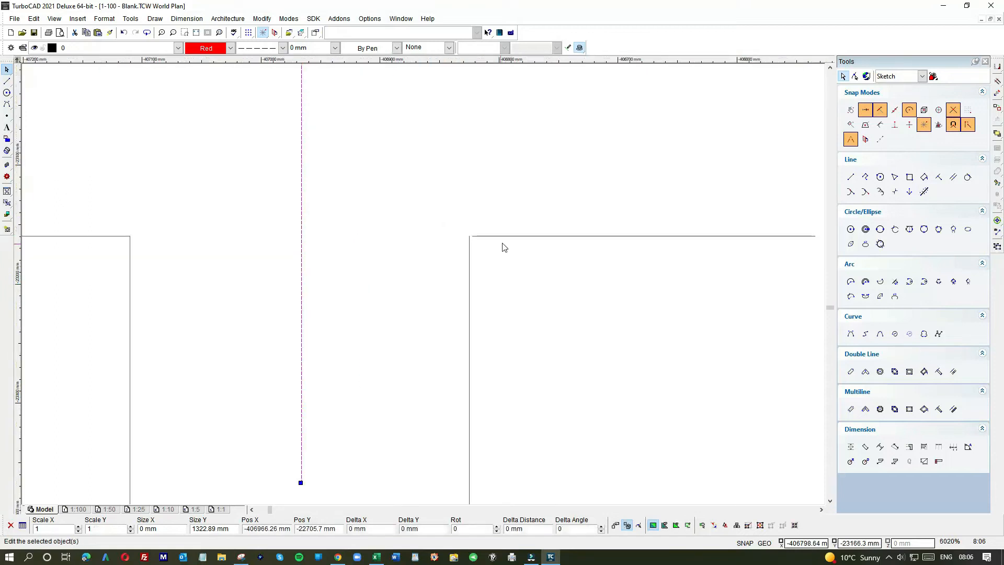
- Extend the inner end of the short horizontal line beyond the far wall to the offset line's upper end
{"action": "left_click", "coordinate": [502, 236]}
{"action": "left_click", "coordinate": [474, 234]}
{"action": "left_click", "coordinate": [469, 235]}
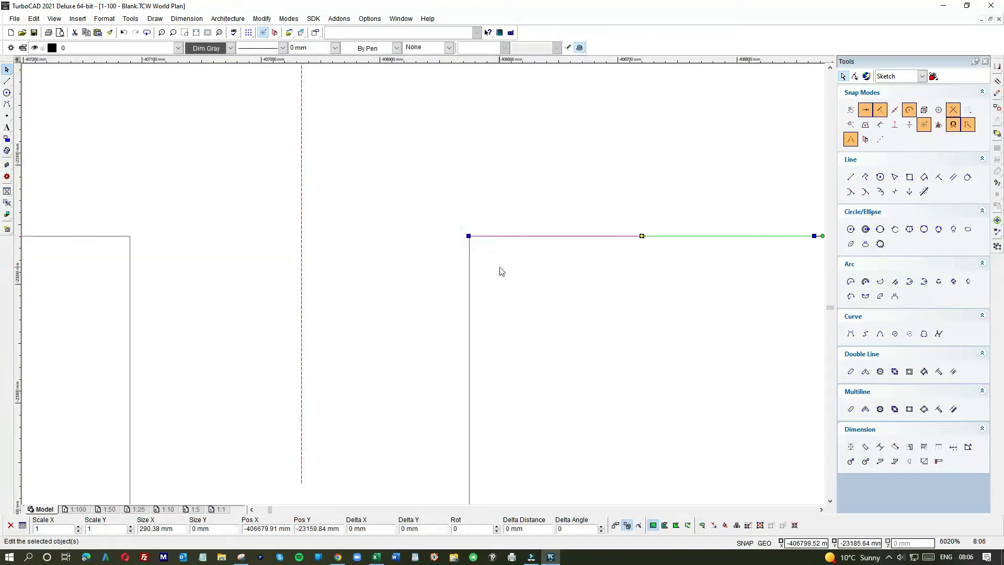
{"action": "scroll", "coordinate": [410, 295], "scroll_direction": "down", "scroll_amount": 2}
{"action": "scroll", "coordinate": [422, 285], "scroll_direction": "down", "scroll_amount": 1}
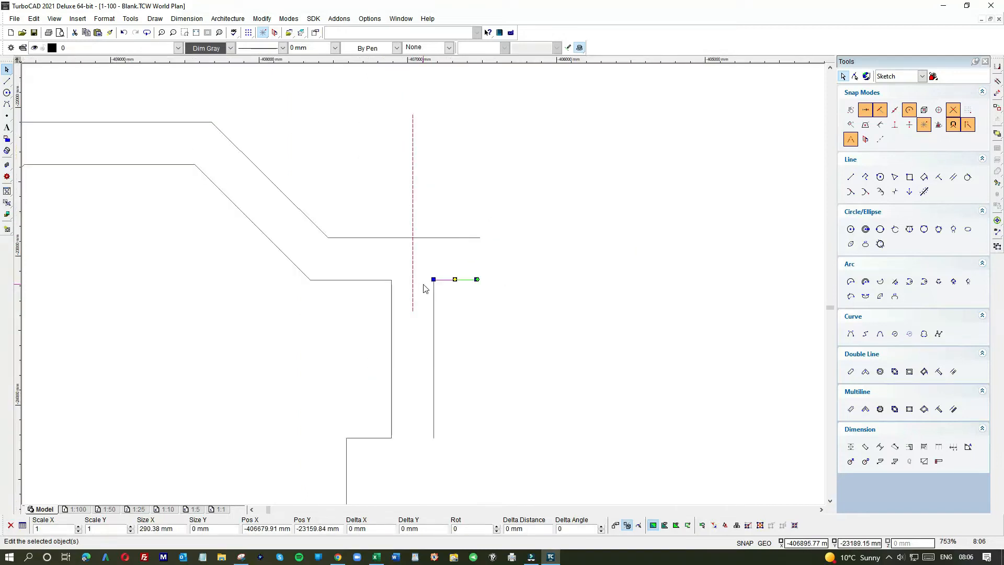
- Extend the far wall's red dashed centreline down along the reception room to about 5037 mm long
{"action": "left_click", "coordinate": [412, 287]}
{"action": "left_click", "coordinate": [411, 312]}
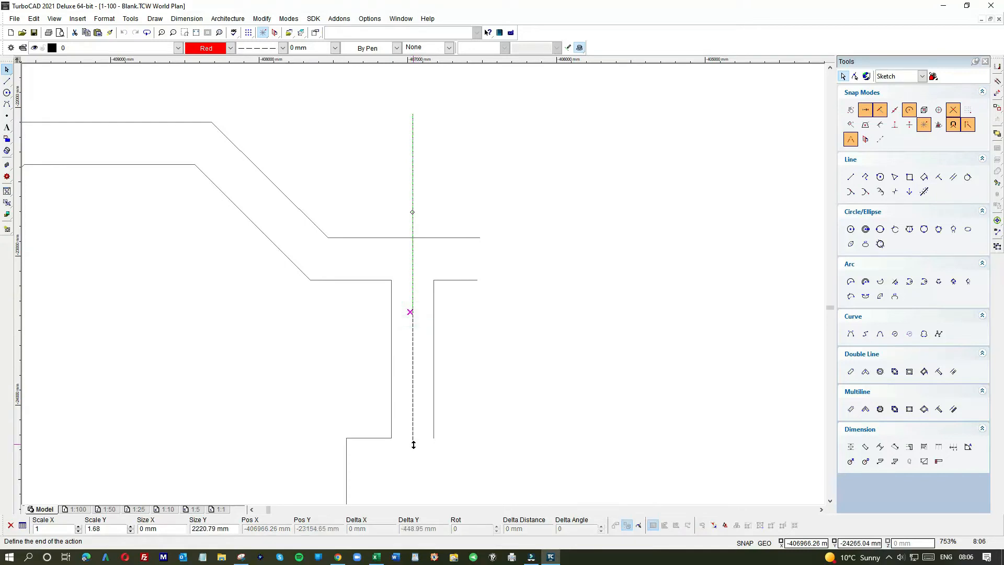
{"action": "scroll", "coordinate": [421, 280], "scroll_direction": "down", "scroll_amount": 1}
{"action": "left_click", "coordinate": [434, 465]}
- Set the line width of the far wall's red dashed centreline to 0.2 mm
{"action": "left_click", "coordinate": [374, 101]}
{"action": "left_click", "coordinate": [420, 105]}
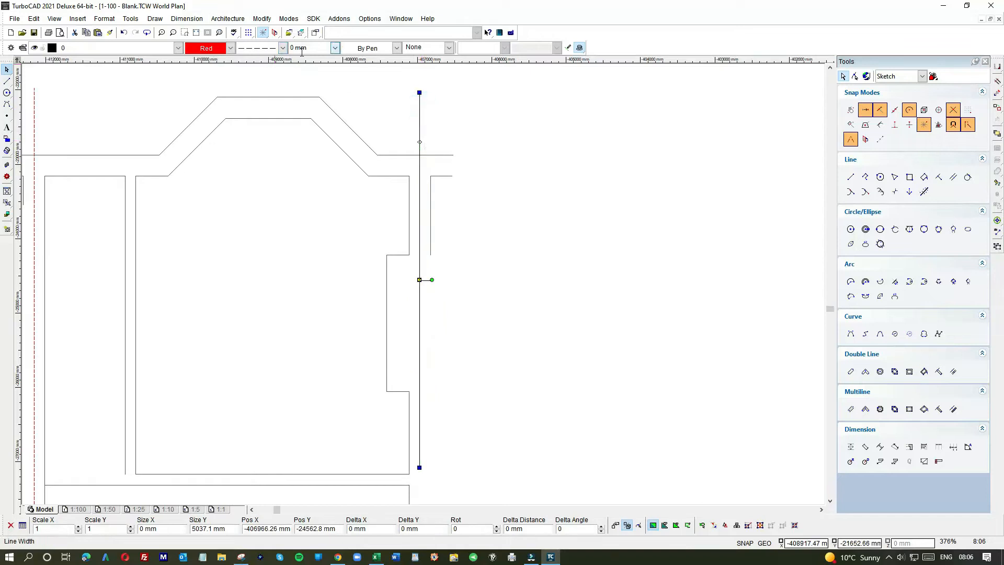
{"action": "left_click", "coordinate": [335, 48]}
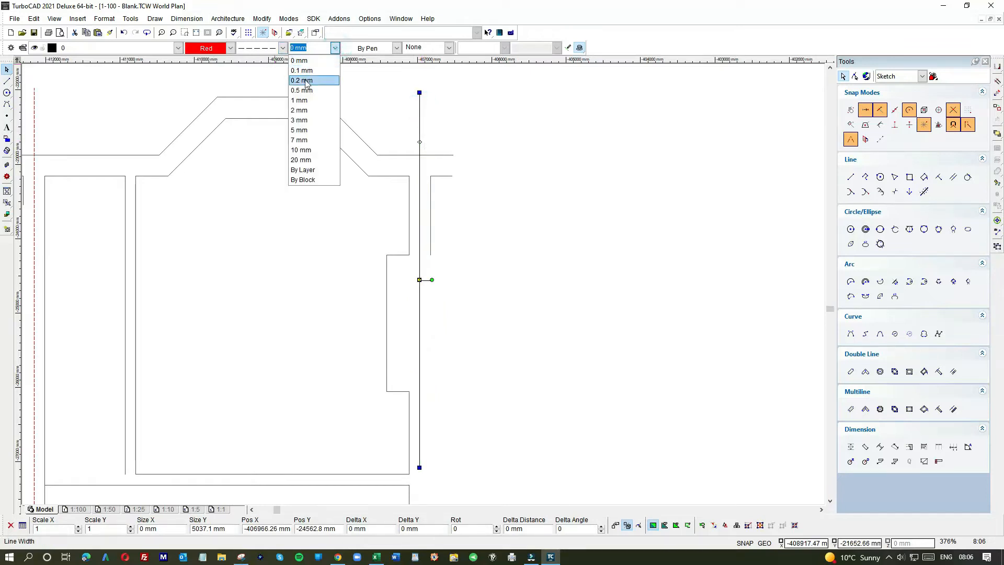
{"action": "left_click", "coordinate": [306, 81]}
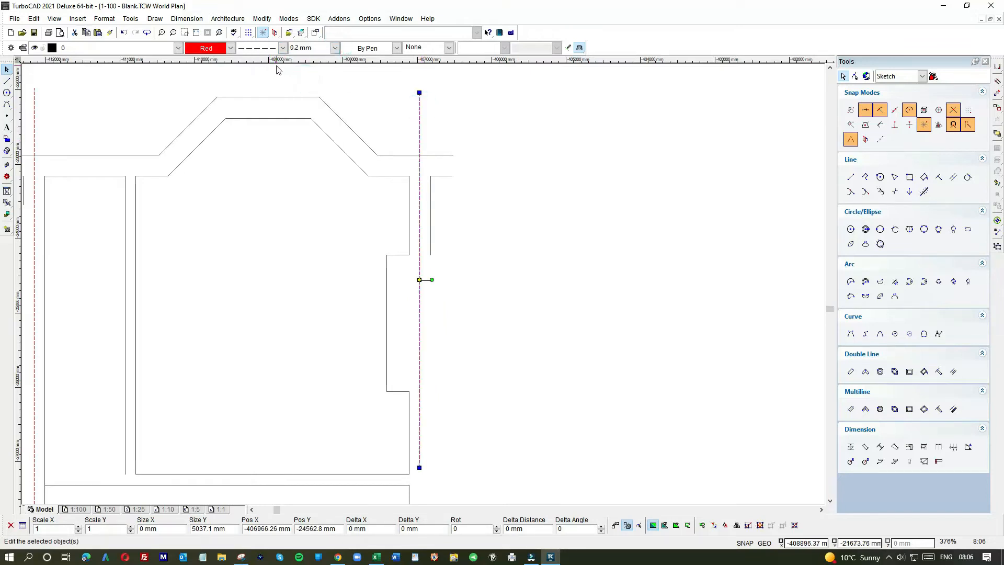
{"action": "left_click", "coordinate": [495, 218]}
- Shorten the vertical offset line beyond the far wall from its lower end to a stub about 265 mm long
{"action": "scroll", "coordinate": [422, 288], "scroll_direction": "down", "scroll_amount": 2}
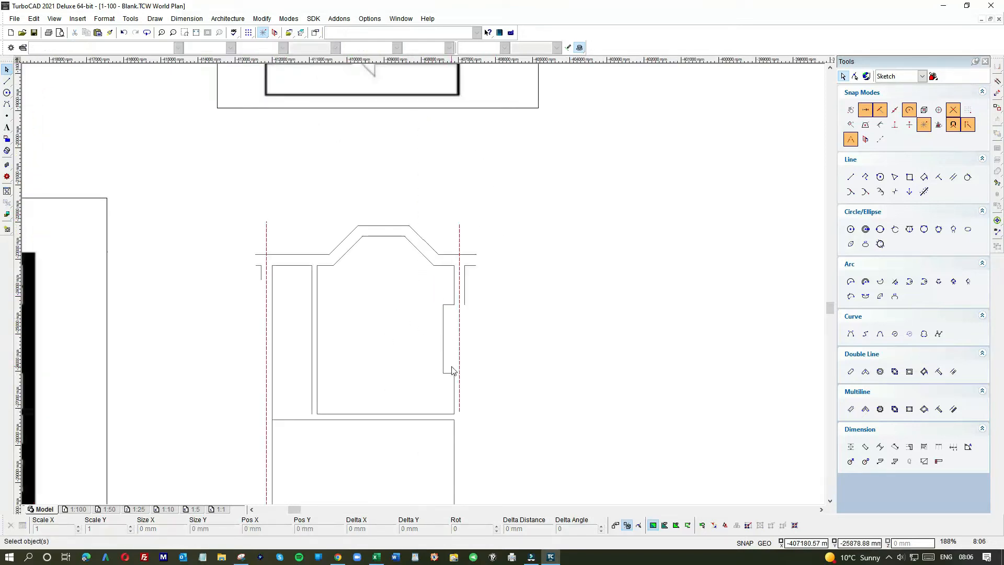
{"action": "scroll", "coordinate": [453, 370], "scroll_direction": "down", "scroll_amount": 2}
{"action": "scroll", "coordinate": [426, 293], "scroll_direction": "up", "scroll_amount": 4}
{"action": "scroll", "coordinate": [445, 176], "scroll_direction": "down", "scroll_amount": 2}
{"action": "scroll", "coordinate": [423, 285], "scroll_direction": "up", "scroll_amount": 4}
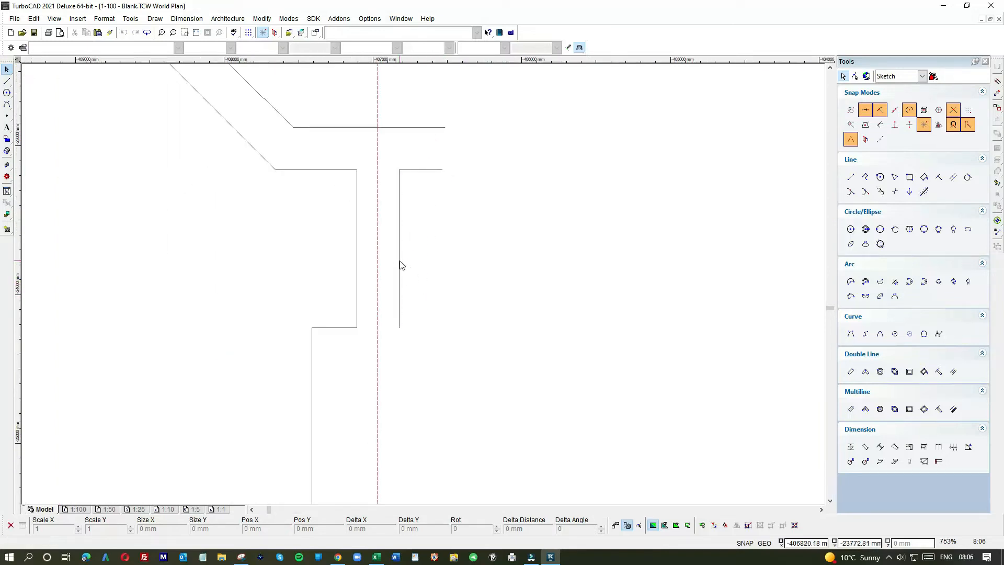
{"action": "left_click", "coordinate": [399, 257]}
{"action": "left_click", "coordinate": [398, 329]}
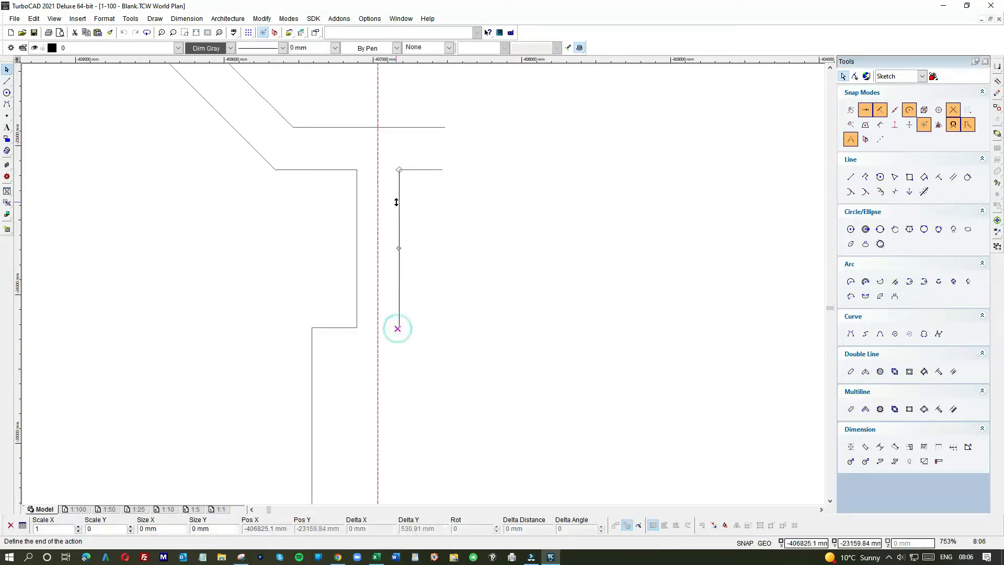
{"action": "left_click", "coordinate": [398, 248]}
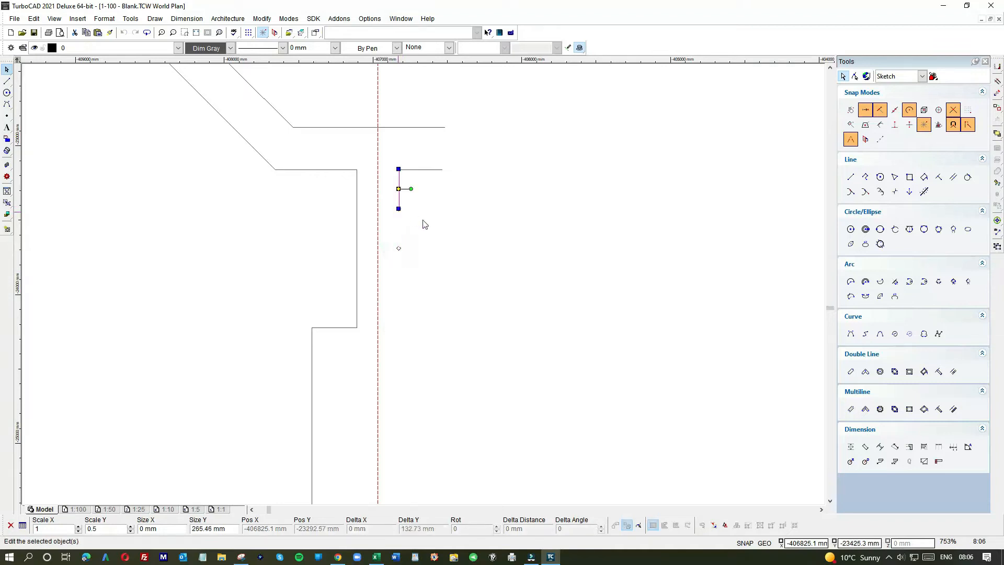
{"action": "left_click", "coordinate": [421, 220]}
- Extend the far wall's red dashed centreline down to just past the kitchen's lower wall line
{"action": "scroll", "coordinate": [422, 290], "scroll_direction": "down", "scroll_amount": 2}
{"action": "scroll", "coordinate": [415, 336], "scroll_direction": "down", "scroll_amount": 4}
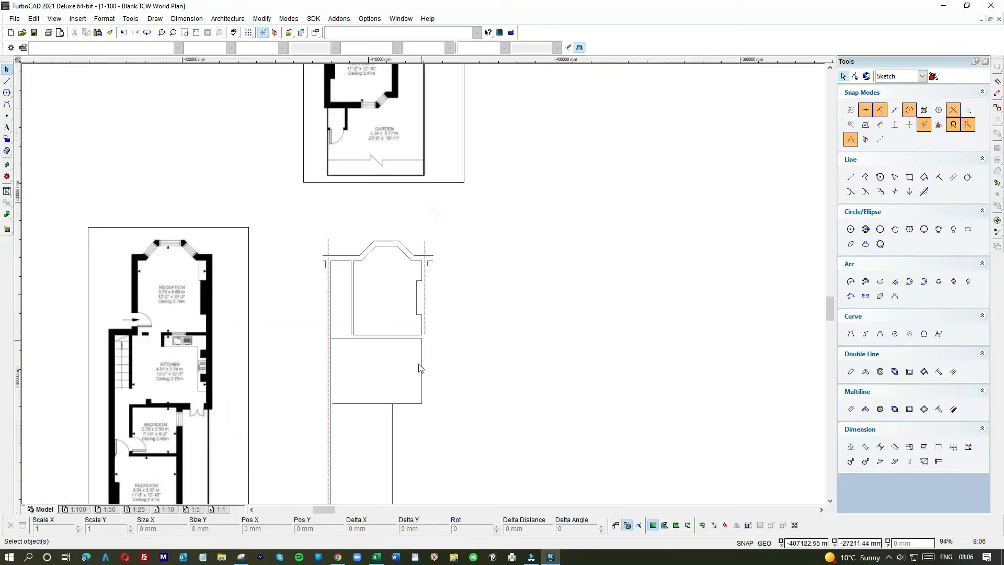
{"action": "left_click", "coordinate": [425, 322]}
{"action": "left_click", "coordinate": [425, 336]}
{"action": "left_click", "coordinate": [434, 407]}
{"action": "left_click", "coordinate": [425, 429]}
- Extend the hall-side line of the reception room partition down to the kitchen's upper wall line, checking the reference plan
{"action": "scroll", "coordinate": [351, 333], "scroll_direction": "up", "scroll_amount": 4}
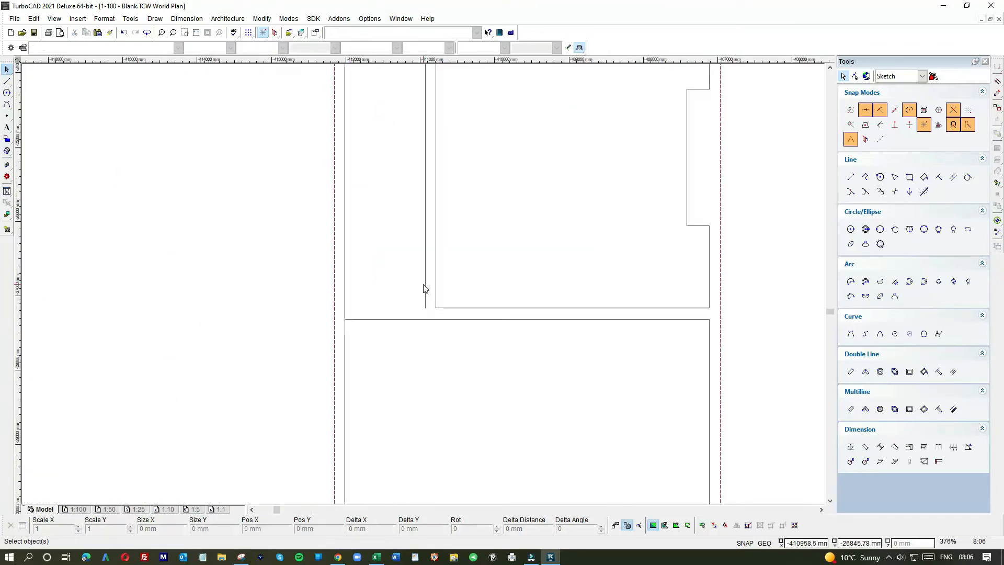
{"action": "left_click", "coordinate": [7, 81]}
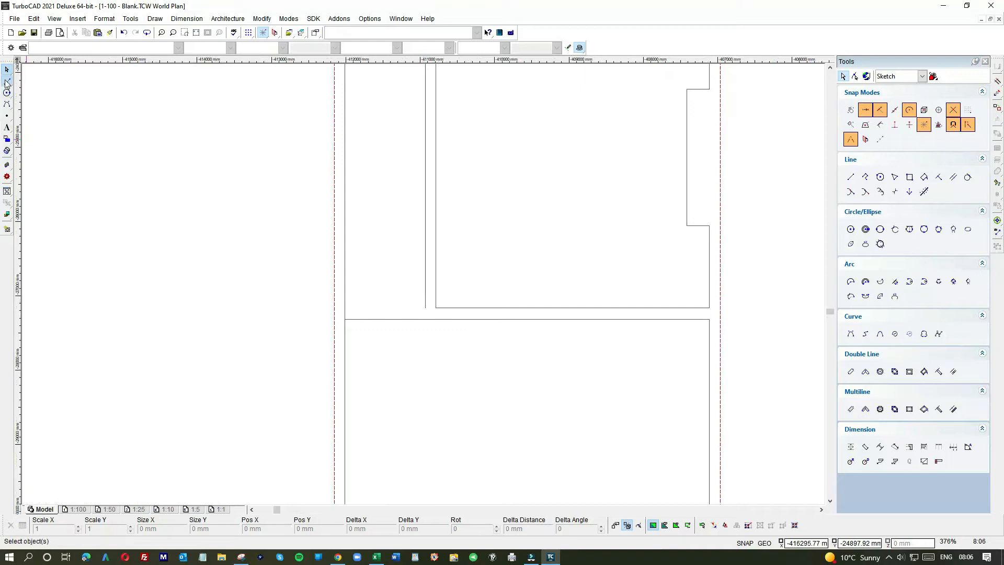
{"action": "left_click", "coordinate": [7, 70]}
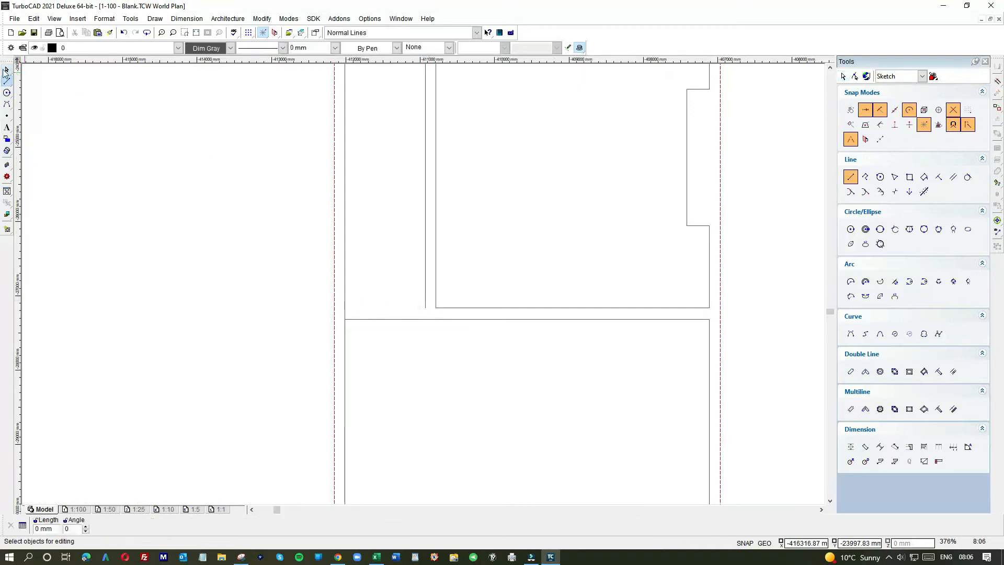
{"action": "left_click", "coordinate": [425, 277]}
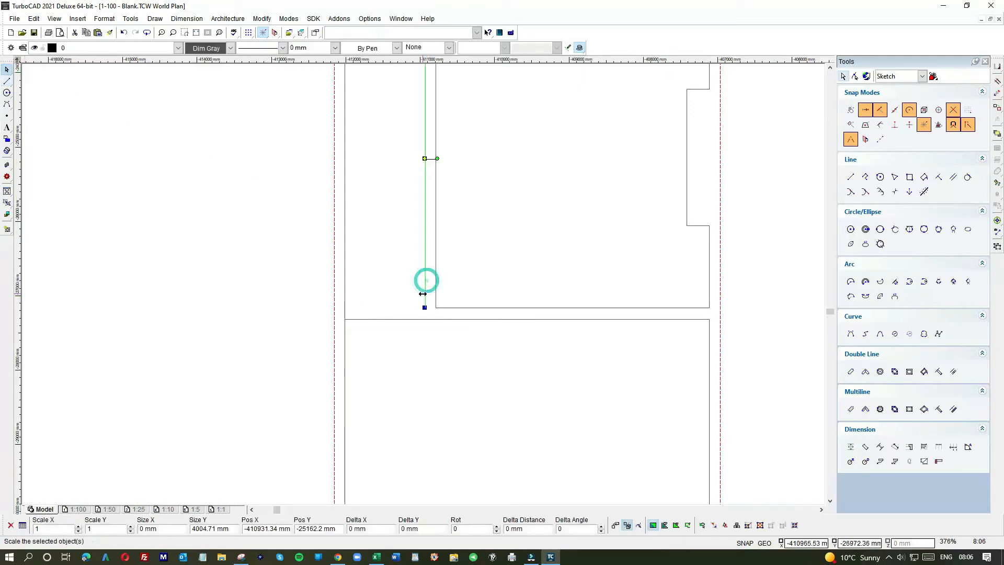
{"action": "scroll", "coordinate": [424, 294], "scroll_direction": "down", "scroll_amount": 3}
{"action": "scroll", "coordinate": [423, 285], "scroll_direction": "up", "scroll_amount": 2}
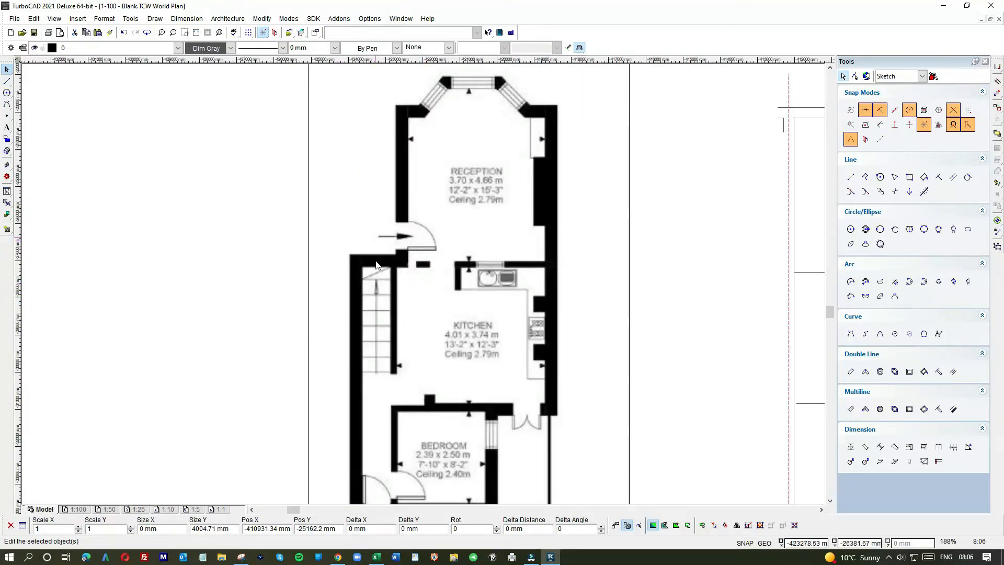
{"action": "scroll", "coordinate": [425, 288], "scroll_direction": "down", "scroll_amount": 3}
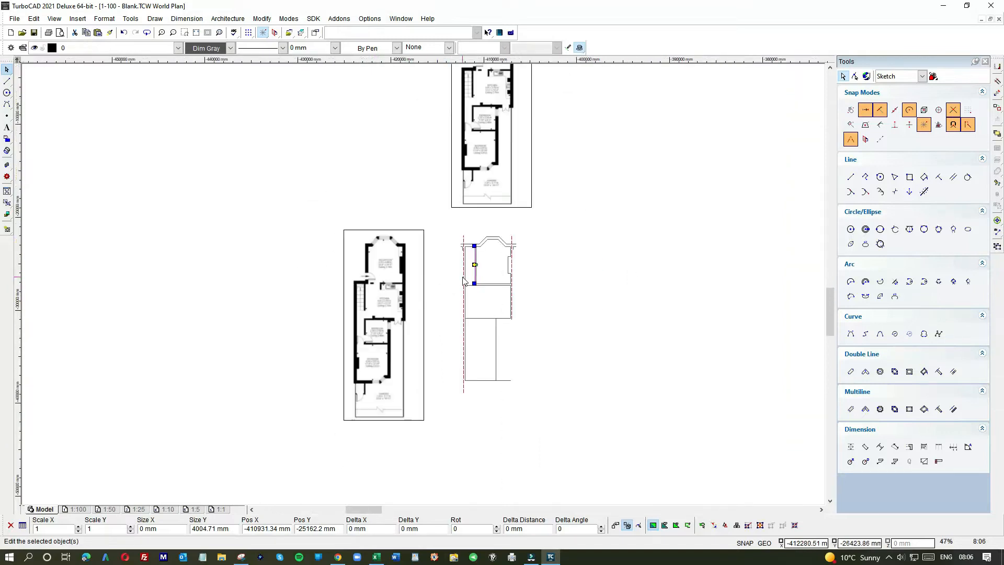
{"action": "scroll", "coordinate": [463, 281], "scroll_direction": "up", "scroll_amount": 4}
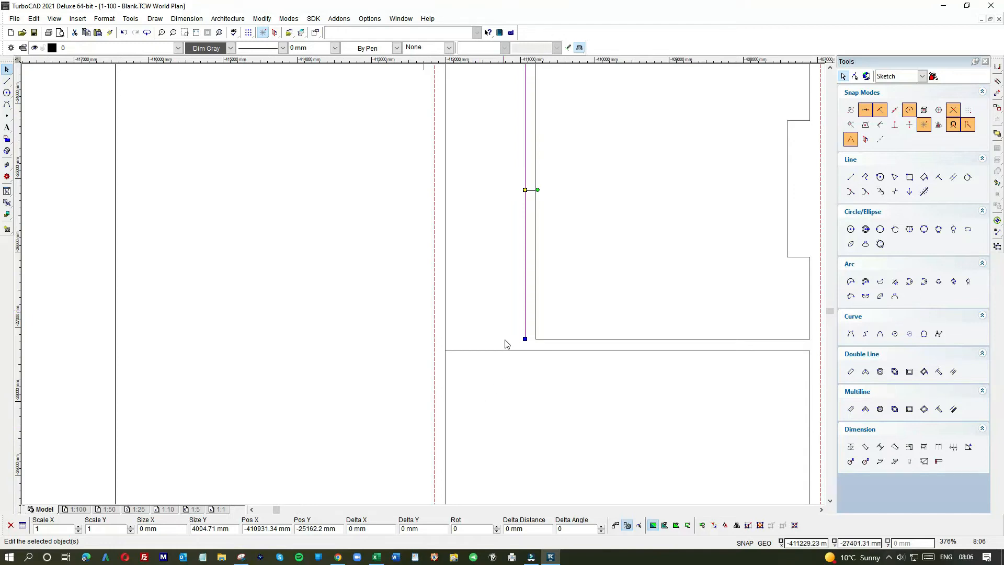
{"action": "left_click", "coordinate": [557, 285]}
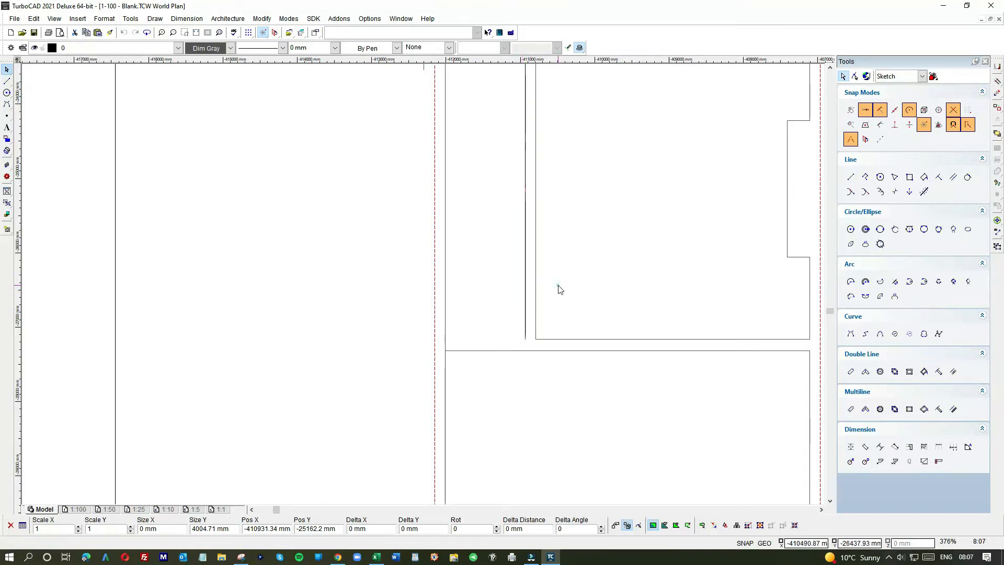
{"action": "left_click", "coordinate": [526, 294]}
{"action": "left_click", "coordinate": [525, 338]}
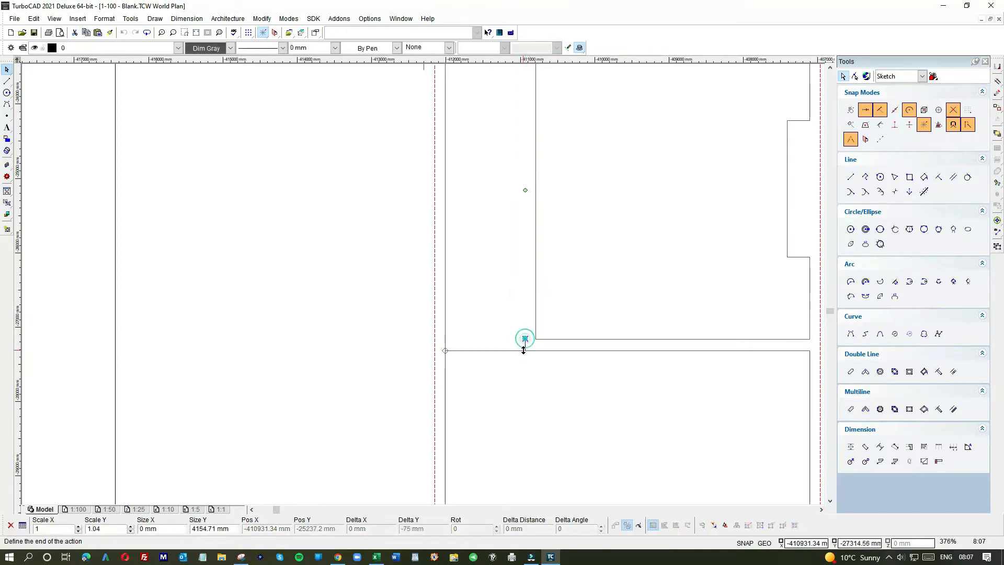
{"action": "left_click", "coordinate": [526, 350]}
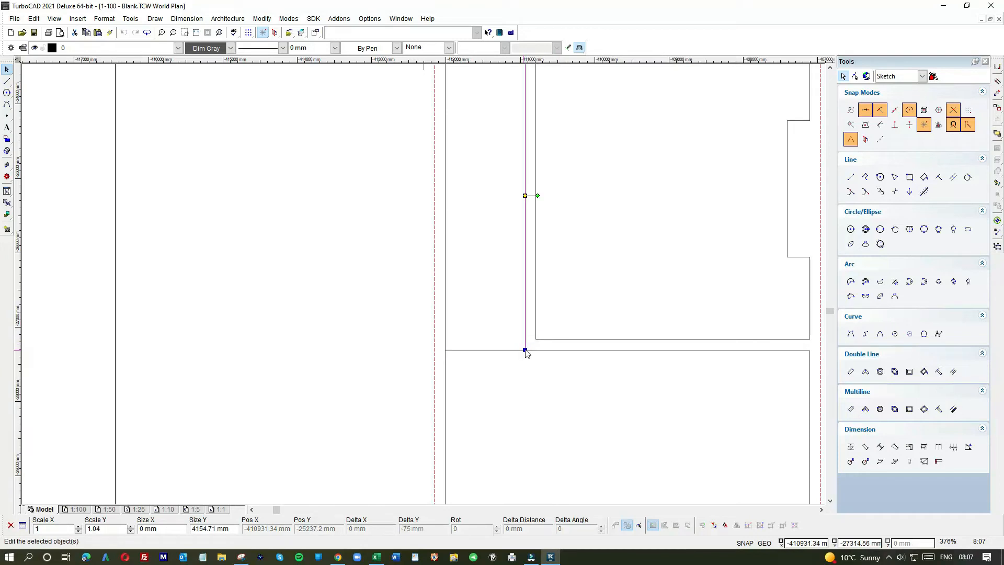
{"action": "left_click", "coordinate": [576, 315]}
- Shorten the hall end of the kitchen's upper wall line to meet the hall-side partition line
{"action": "left_click", "coordinate": [471, 351]}
{"action": "left_click", "coordinate": [445, 350]}
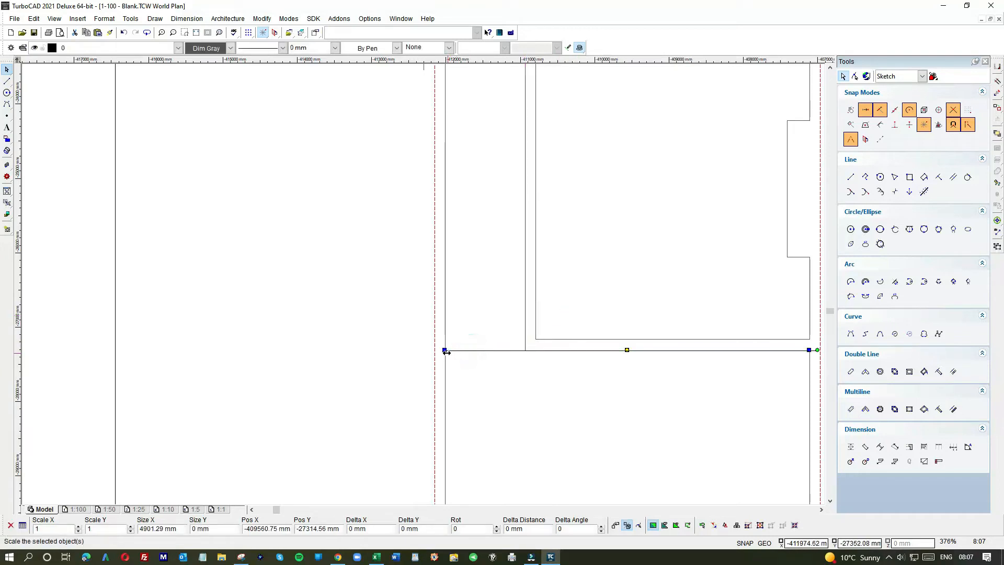
{"action": "left_click", "coordinate": [526, 351]}
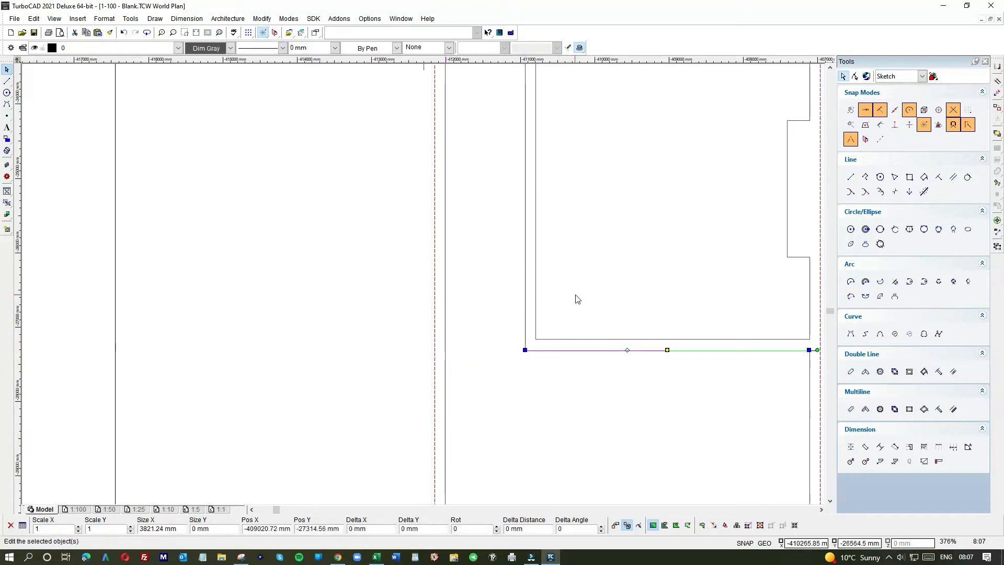
{"action": "left_click", "coordinate": [575, 295]}
- Draw two vertical lines downward into the kitchen area from the outer and inner lower corners of the reception room's hall partition
{"action": "scroll", "coordinate": [575, 295], "scroll_direction": "down", "scroll_amount": 1}
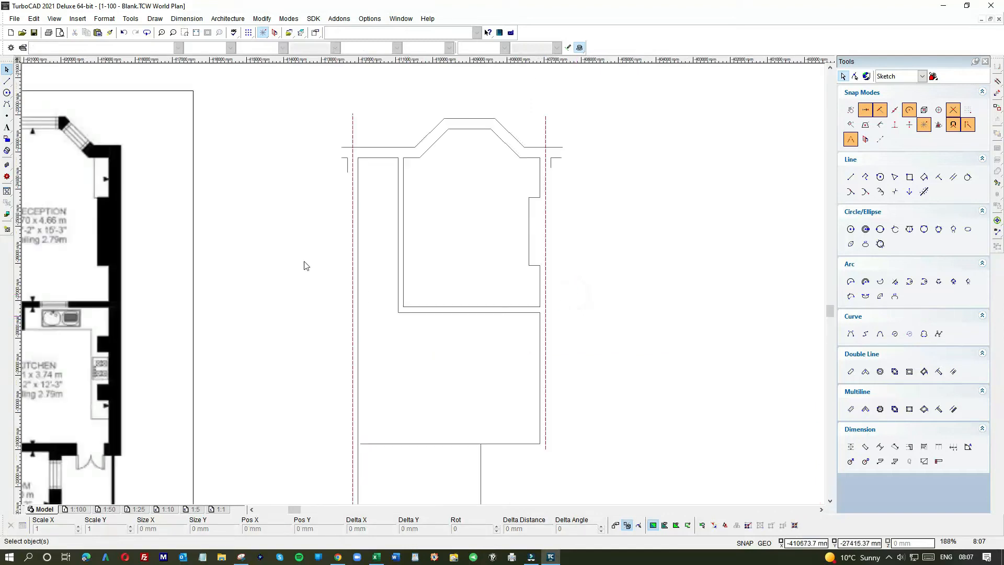
{"action": "scroll", "coordinate": [374, 297], "scroll_direction": "down", "scroll_amount": 1}
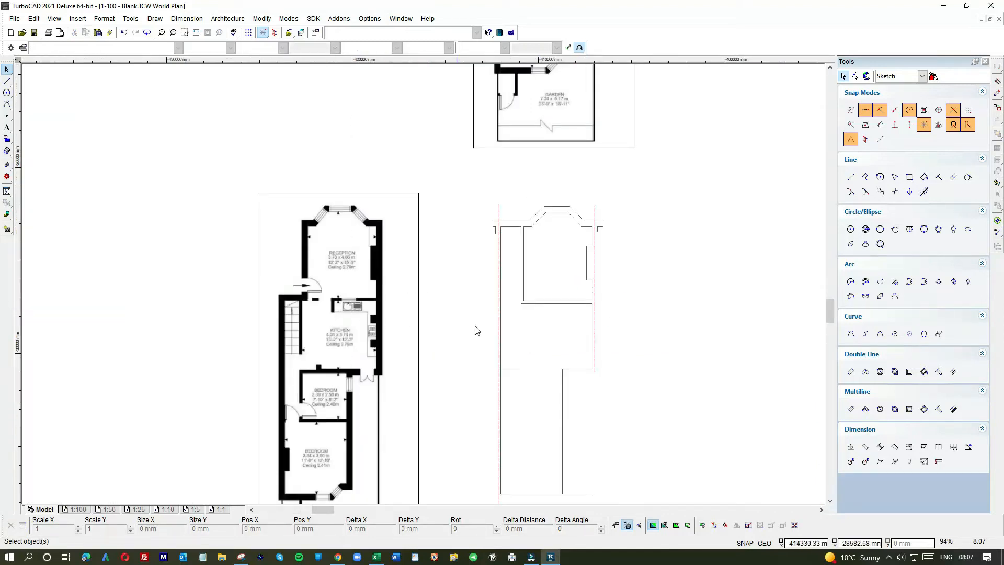
{"action": "scroll", "coordinate": [520, 311], "scroll_direction": "up", "scroll_amount": 1}
{"action": "left_click", "coordinate": [7, 81]}
{"action": "left_click", "coordinate": [425, 278]}
{"action": "left_click", "coordinate": [422, 310]}
{"action": "scroll", "coordinate": [423, 293], "scroll_direction": "up", "scroll_amount": 2}
{"action": "left_click", "coordinate": [432, 270]}
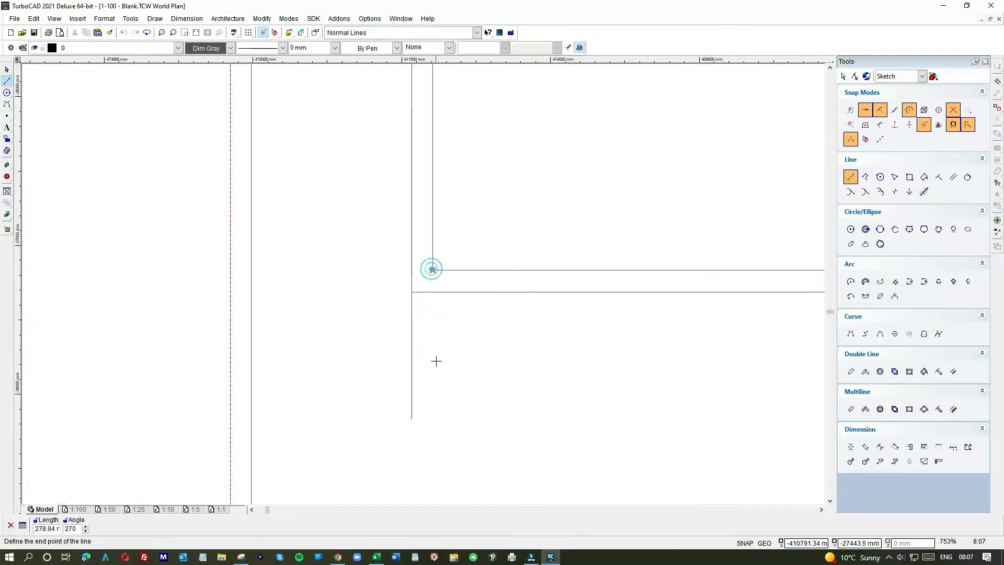
{"action": "left_click", "coordinate": [432, 393]}
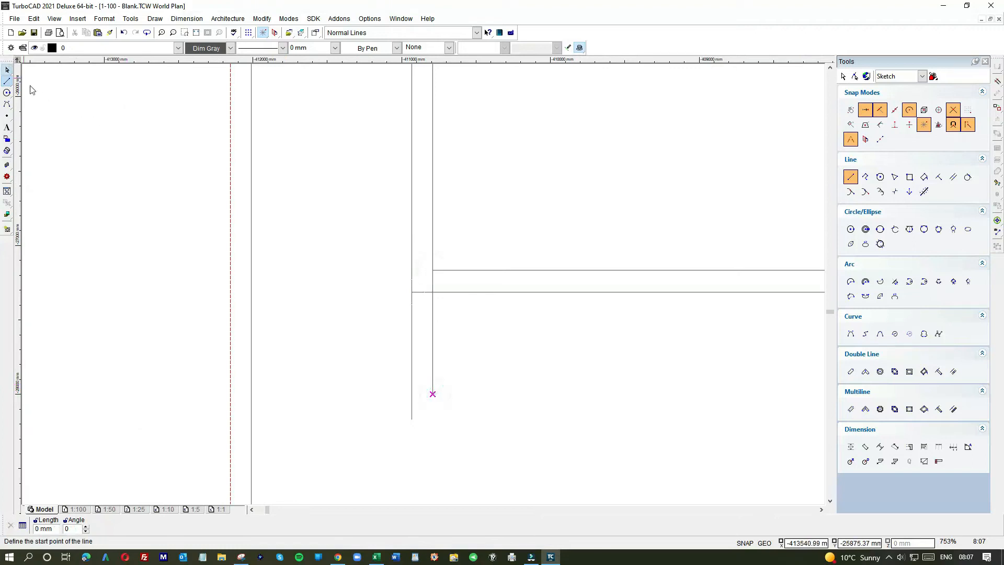
- Trim the inner new vertical line and the kitchen's upper wall line so they meet in a clean corner
{"action": "left_click", "coordinate": [8, 69]}
{"action": "left_click", "coordinate": [433, 314]}
{"action": "left_click_drag", "start_coordinate": [431, 271], "coordinate": [433, 292]}
{"action": "left_click", "coordinate": [464, 357]}
- Draw a horizontal line from the kitchen's upper hall-side corner across the hall, past its outer wall line
{"action": "scroll", "coordinate": [431, 389], "scroll_direction": "down", "scroll_amount": 1}
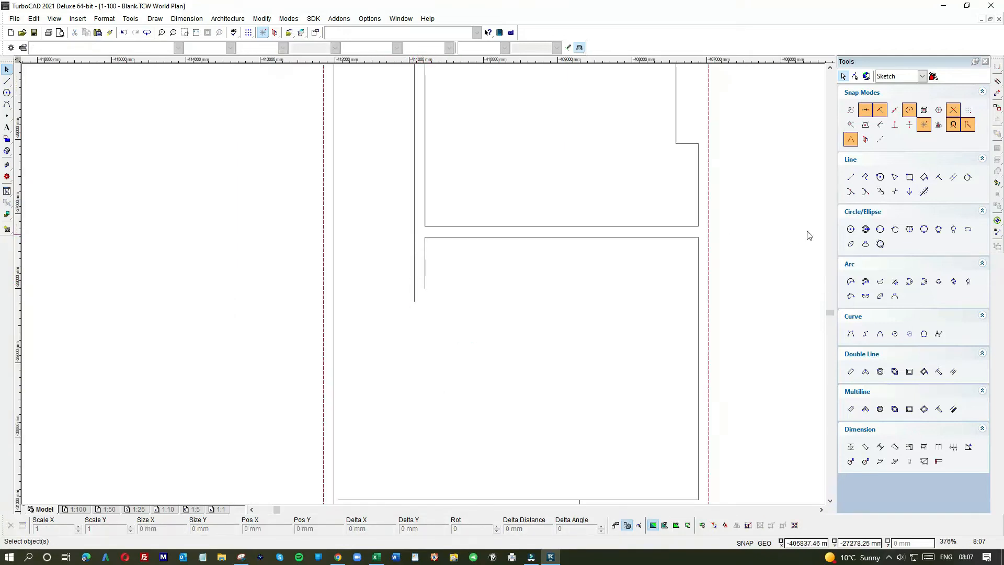
{"action": "left_click", "coordinate": [851, 177]}
{"action": "scroll", "coordinate": [421, 282], "scroll_direction": "up", "scroll_amount": 2}
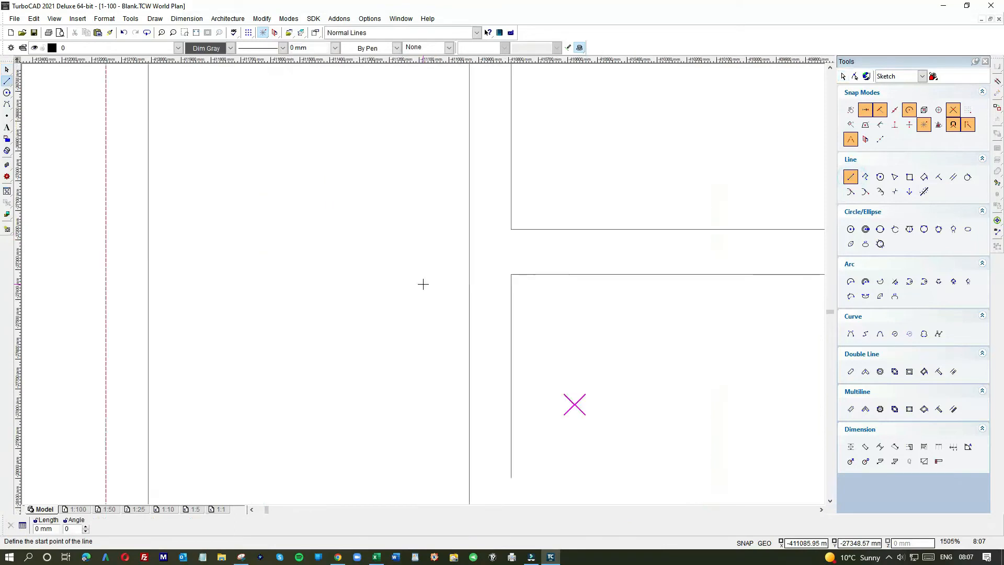
{"action": "left_click", "coordinate": [515, 273]}
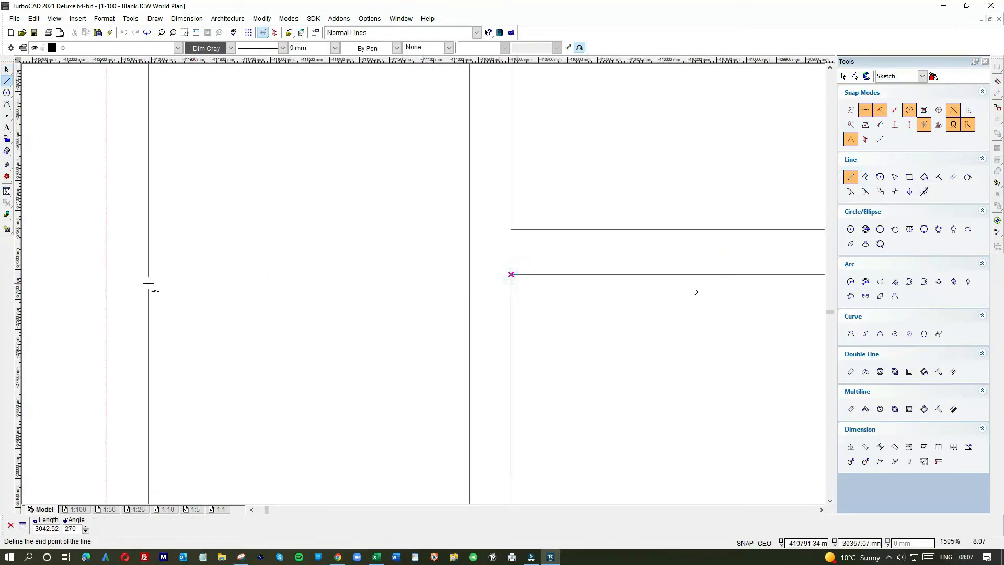
{"action": "left_click", "coordinate": [112, 274]}
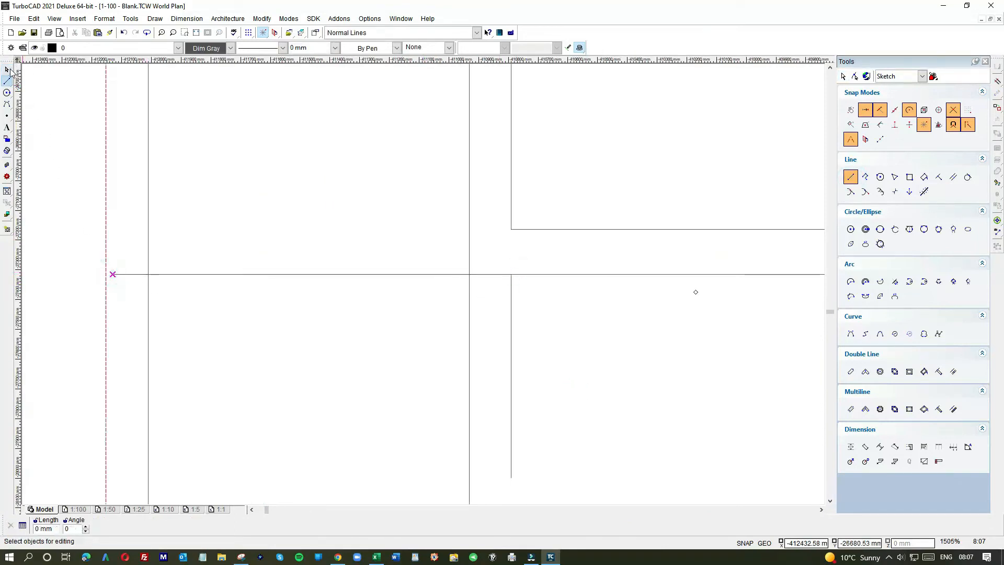
- Shorten both ends of the new horizontal line so it spans only between the hall's outer wall line and the partition line
{"action": "key", "text": "space"}
{"action": "left_click", "coordinate": [168, 275]}
{"action": "left_click", "coordinate": [112, 274]}
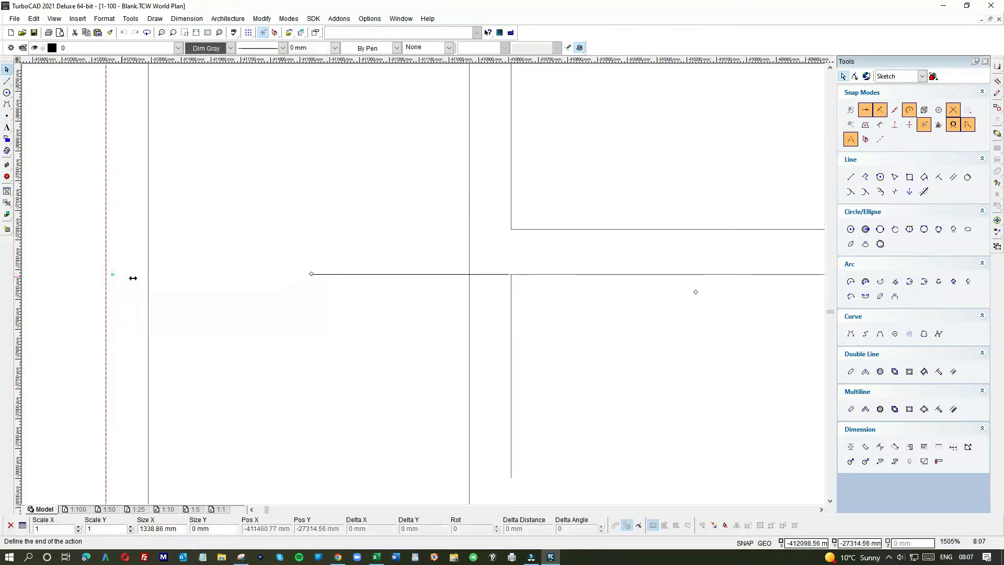
{"action": "left_click", "coordinate": [149, 274]}
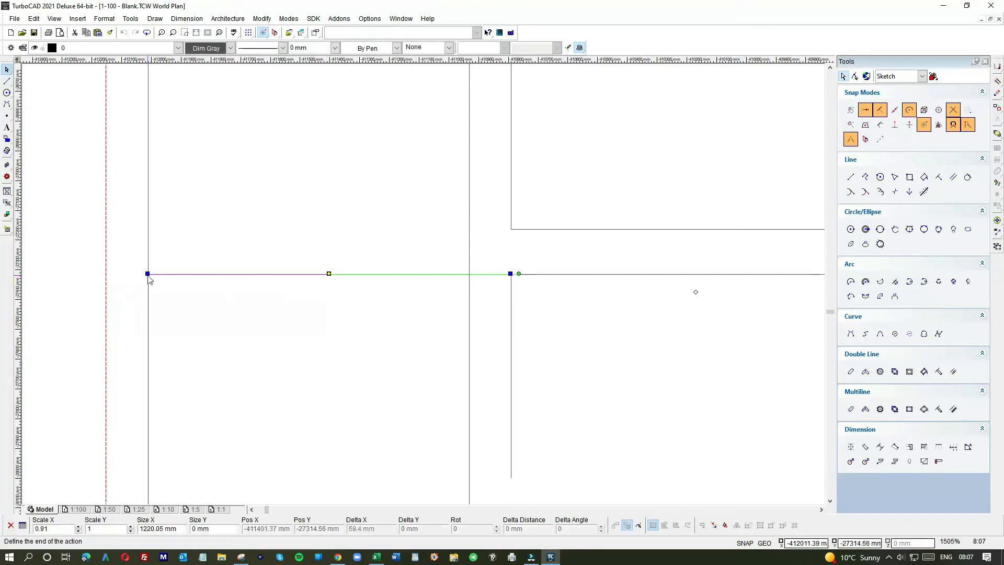
{"action": "left_click", "coordinate": [224, 299]}
{"action": "left_click", "coordinate": [406, 274]}
{"action": "left_click_drag", "start_coordinate": [330, 274], "coordinate": [468, 277]}
{"action": "left_click", "coordinate": [469, 275]}
{"action": "left_click", "coordinate": [426, 306]}
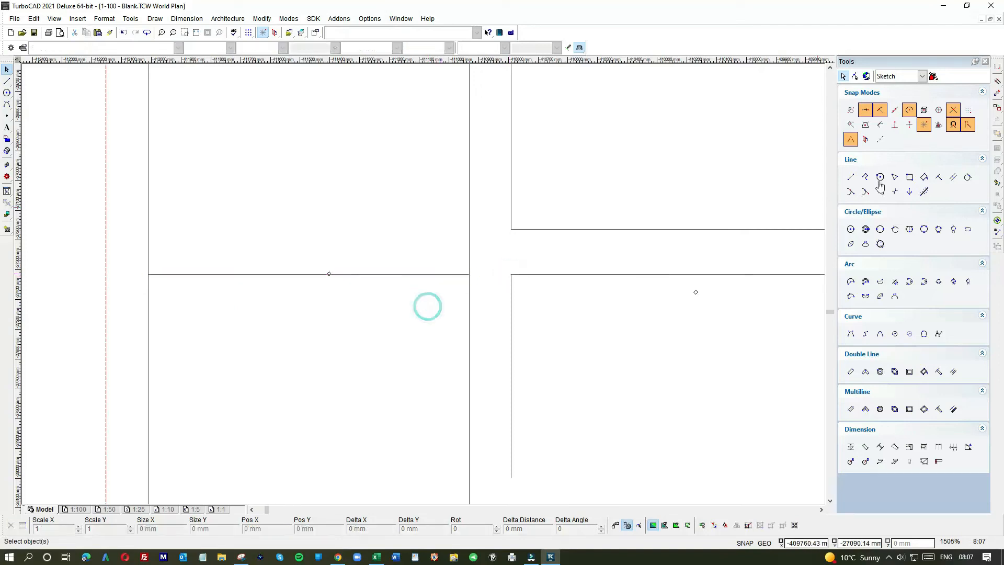
- Add a parallel stair line 240 mm below the hall's horizontal line and undo the extra closely spaced parallel
{"action": "left_click", "coordinate": [954, 178]}
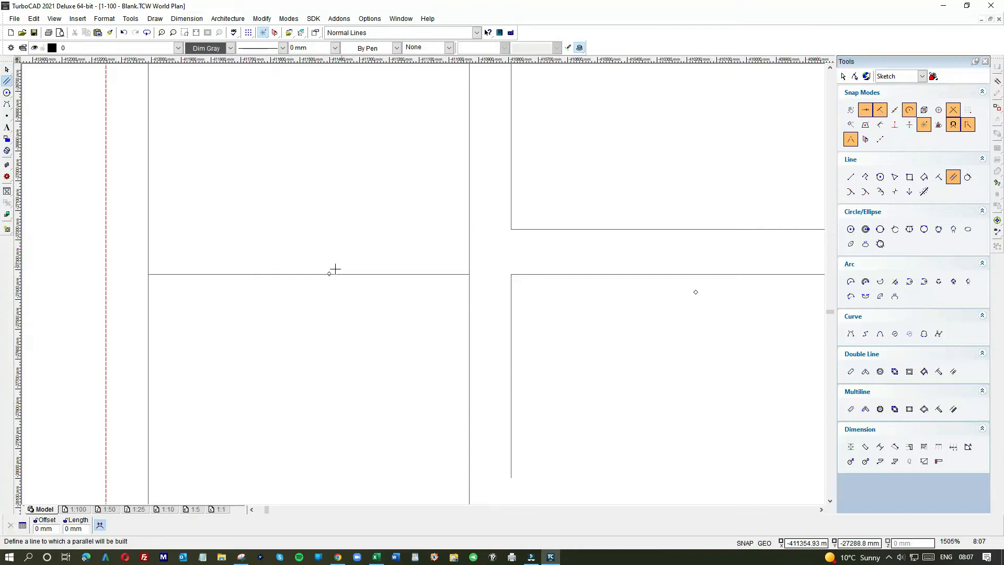
{"action": "left_click", "coordinate": [304, 274]}
{"action": "key", "text": "Tab"}
{"action": "type", "text": "-"}
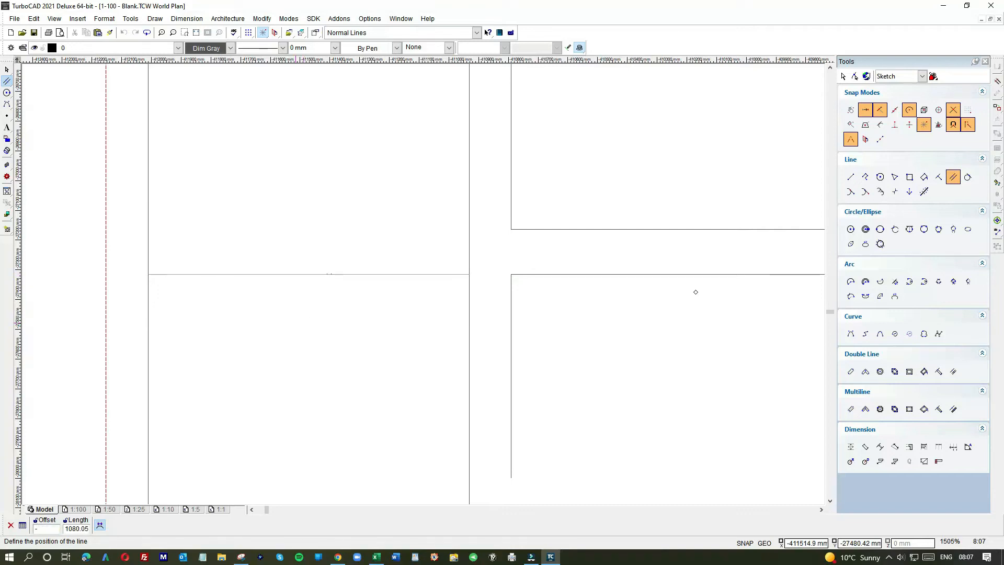
{"action": "type", "text": "123"}
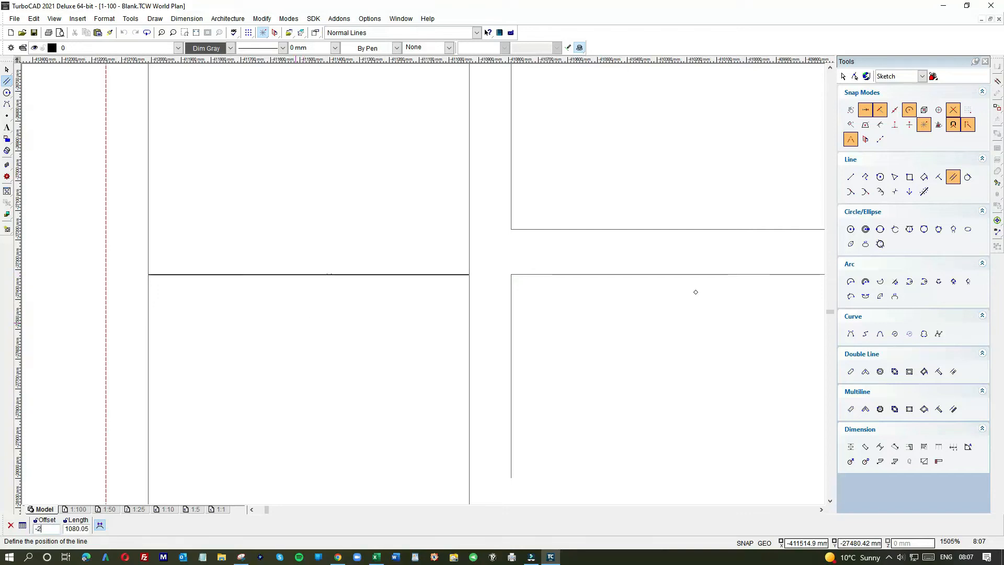
{"action": "key", "text": "Return"}
{"action": "scroll", "coordinate": [543, 189], "scroll_direction": "down", "scroll_amount": 2}
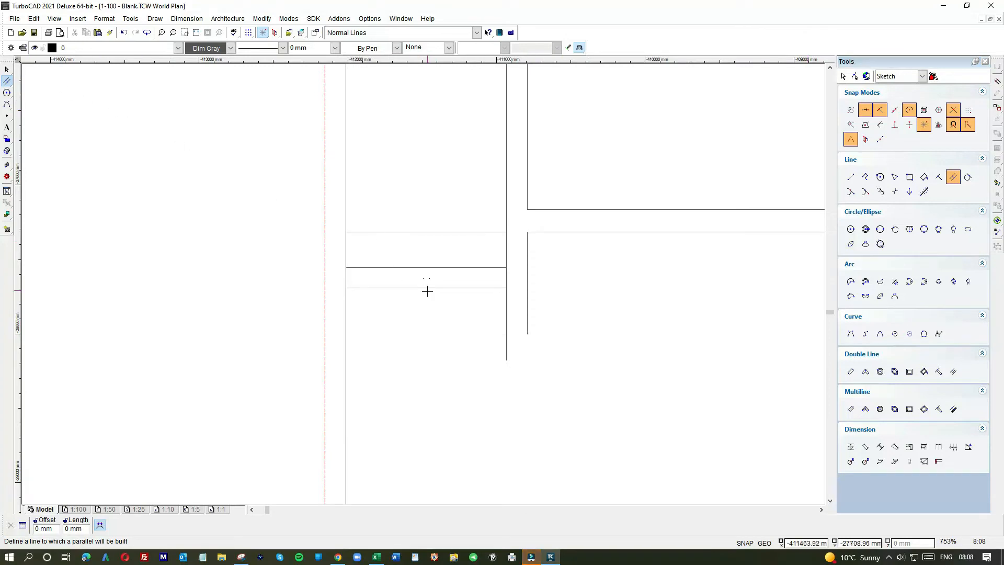
{"action": "left_click", "coordinate": [123, 33]}
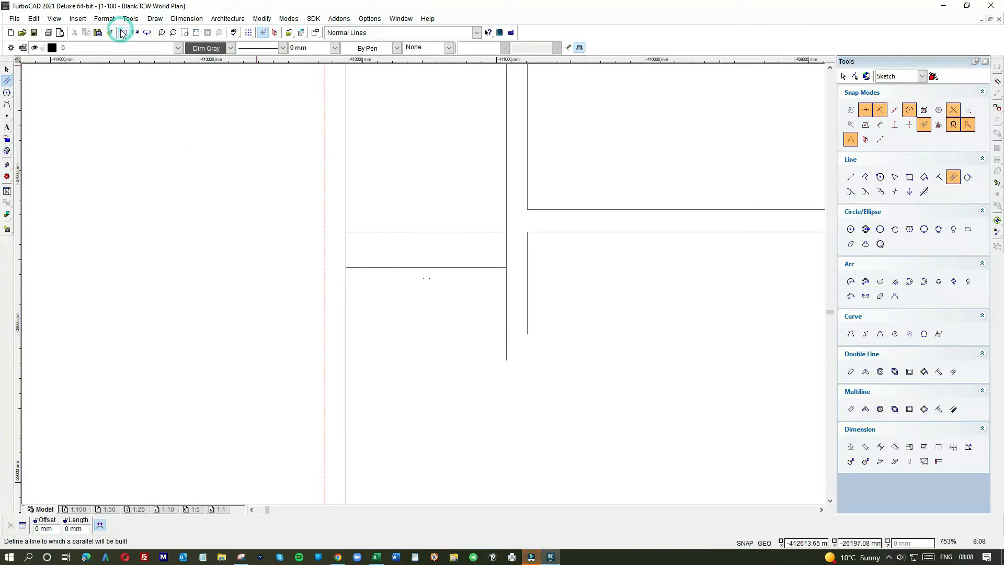
- Add three more stair lines down the hall, each parallel to the previous one at a 240 mm offset
{"action": "left_click", "coordinate": [428, 268]}
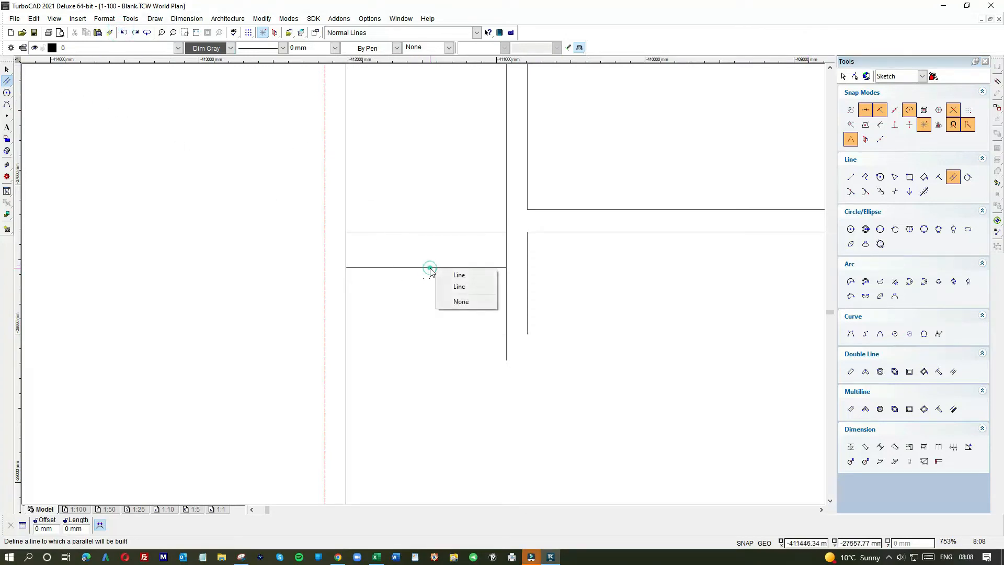
{"action": "left_click", "coordinate": [458, 275]}
{"action": "type", "text": "3.4-23"}
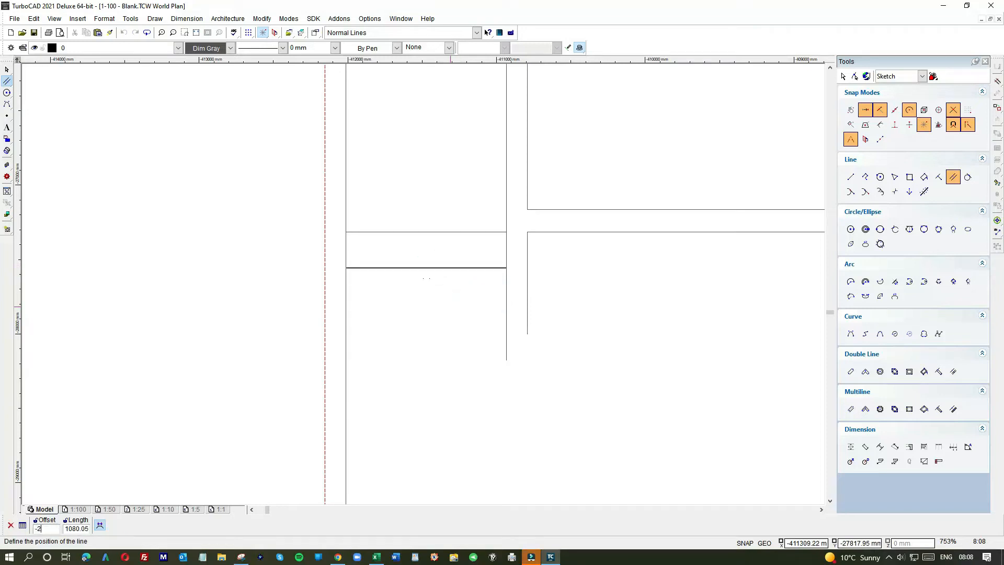
{"action": "left_click", "coordinate": [446, 303]}
{"action": "left_click", "coordinate": [446, 303]}
{"action": "type", "text": "-240"}
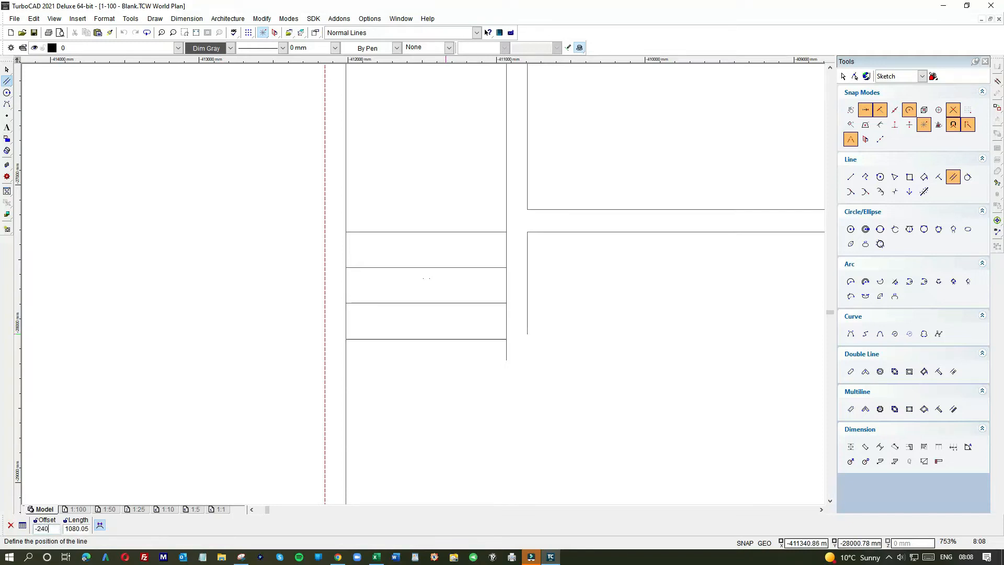
{"action": "key", "text": "Return"}
{"action": "left_click", "coordinate": [441, 339]}
{"action": "type", "text": "-"}
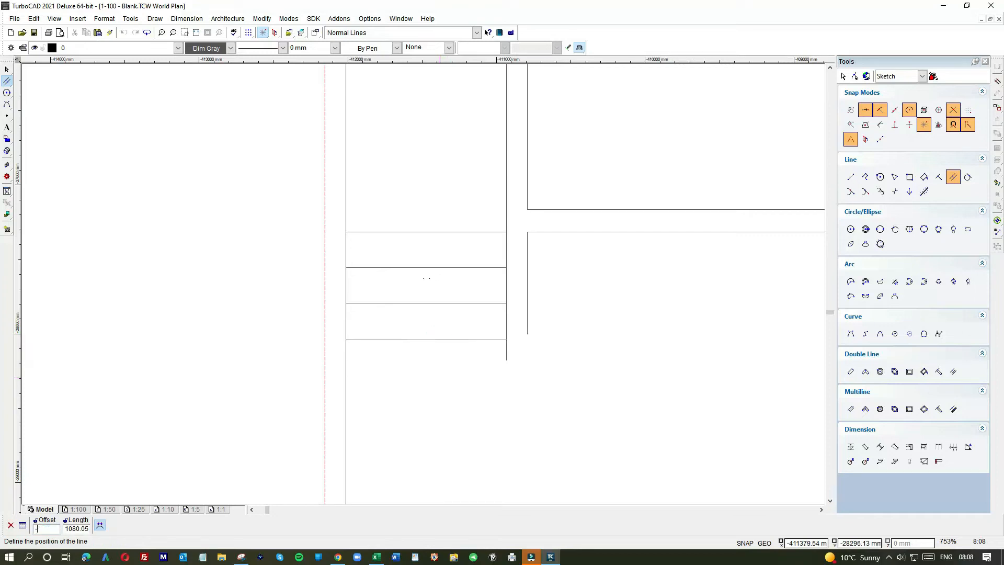
{"action": "type", "text": "240"}
{"action": "key", "text": "Return"}
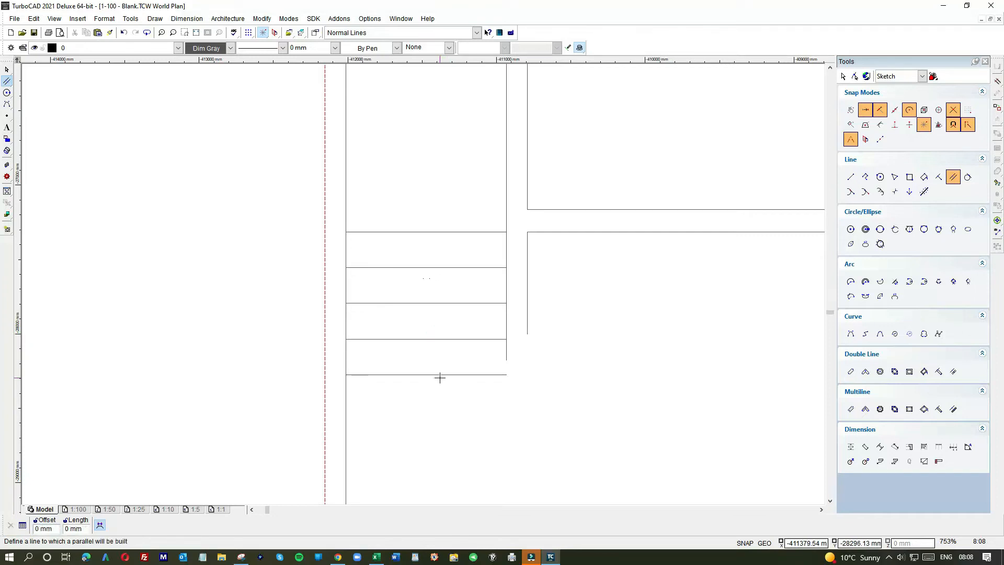
- Extend the two vertical lines of the partition beside the stairs down to the level of the lowest stair line
{"action": "scroll", "coordinate": [440, 377], "scroll_direction": "down", "scroll_amount": 1}
{"action": "left_click", "coordinate": [7, 69]}
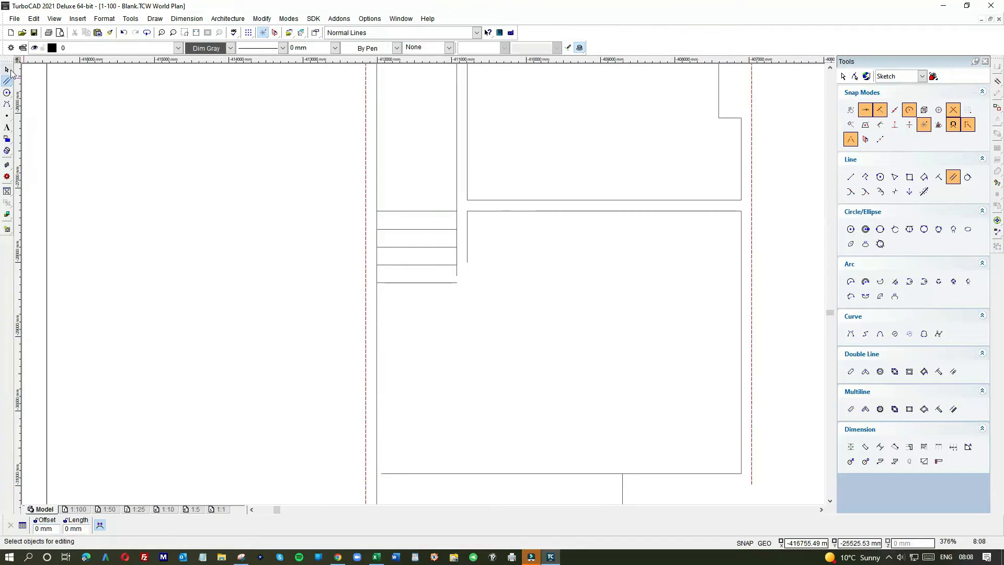
{"action": "scroll", "coordinate": [423, 288], "scroll_direction": "up", "scroll_amount": 2}
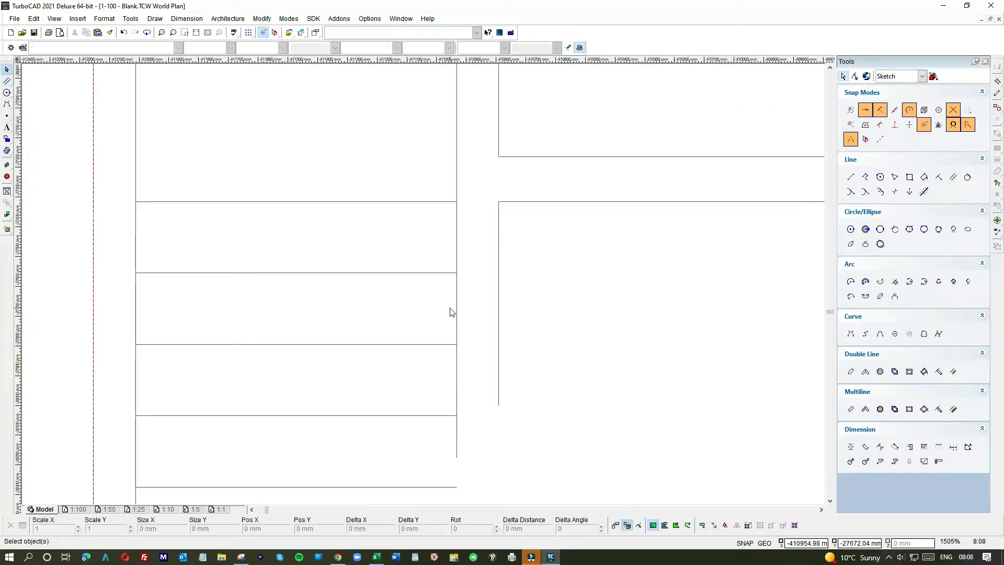
{"action": "left_click", "coordinate": [456, 310]}
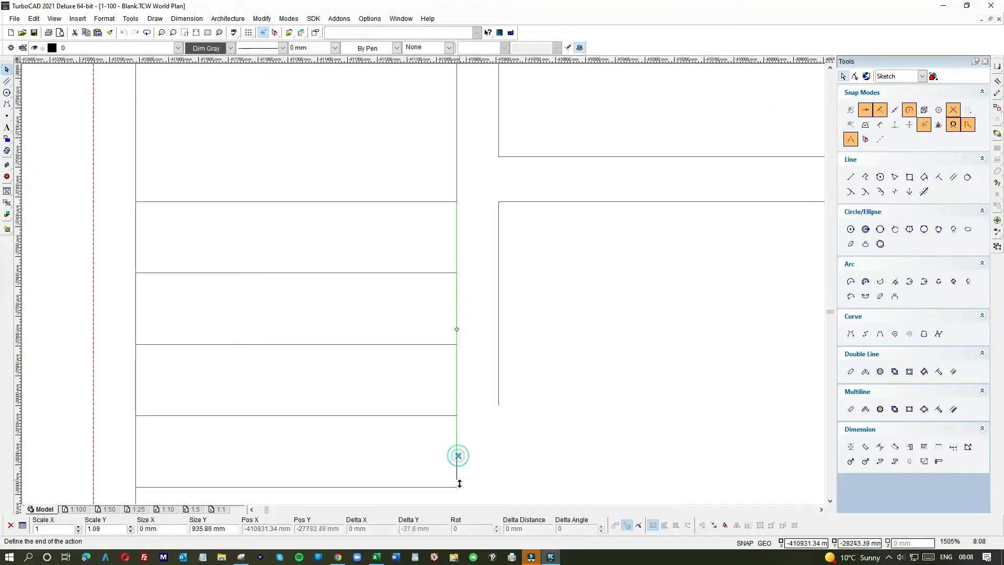
{"action": "left_click", "coordinate": [498, 390]}
{"action": "left_click_drag", "start_coordinate": [498, 405], "coordinate": [498, 488]}
- Compare the drawn stairs and kitchen partition with the staircase area on the reference plan
{"action": "scroll", "coordinate": [419, 287], "scroll_direction": "down", "scroll_amount": 2}
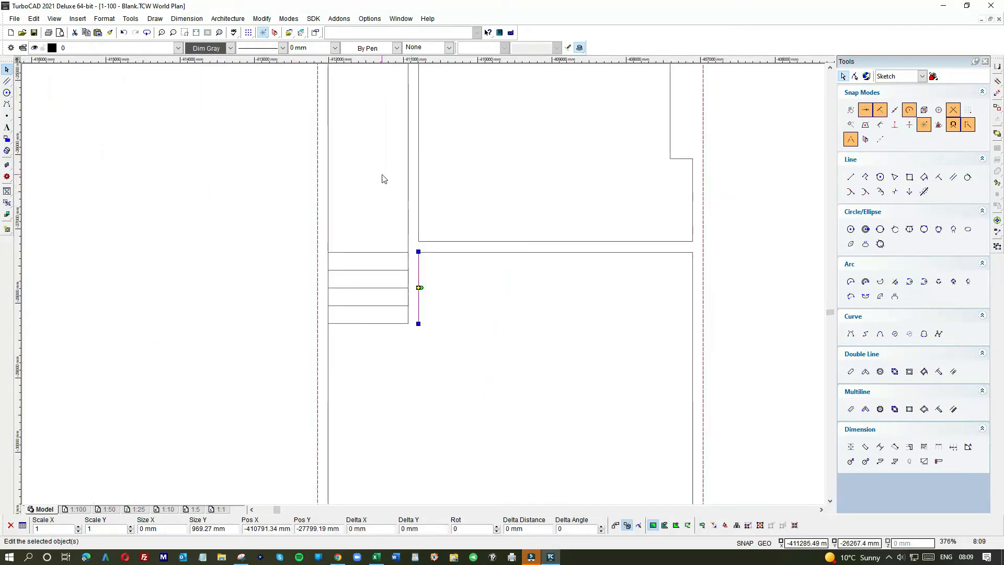
{"action": "scroll", "coordinate": [421, 290], "scroll_direction": "down", "scroll_amount": 2}
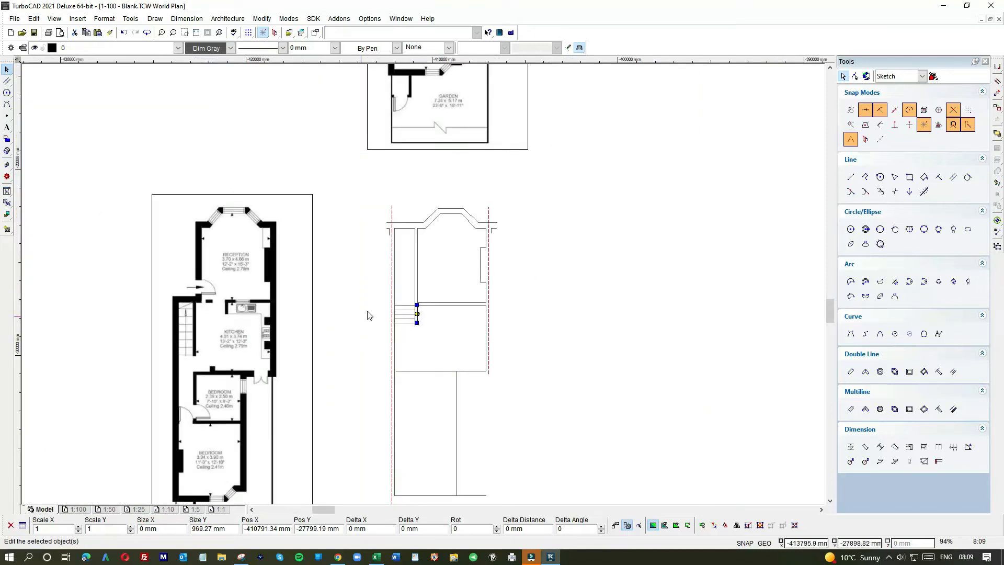
{"action": "scroll", "coordinate": [416, 313], "scroll_direction": "up", "scroll_amount": 3}
{"action": "scroll", "coordinate": [422, 293], "scroll_direction": "down", "scroll_amount": 1}
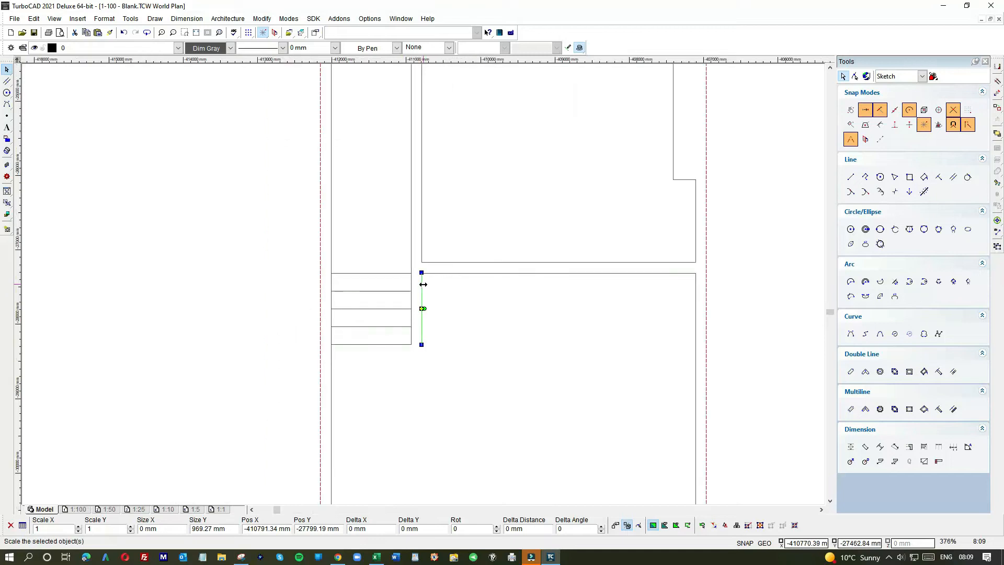
{"action": "scroll", "coordinate": [421, 353], "scroll_direction": "down", "scroll_amount": 2}
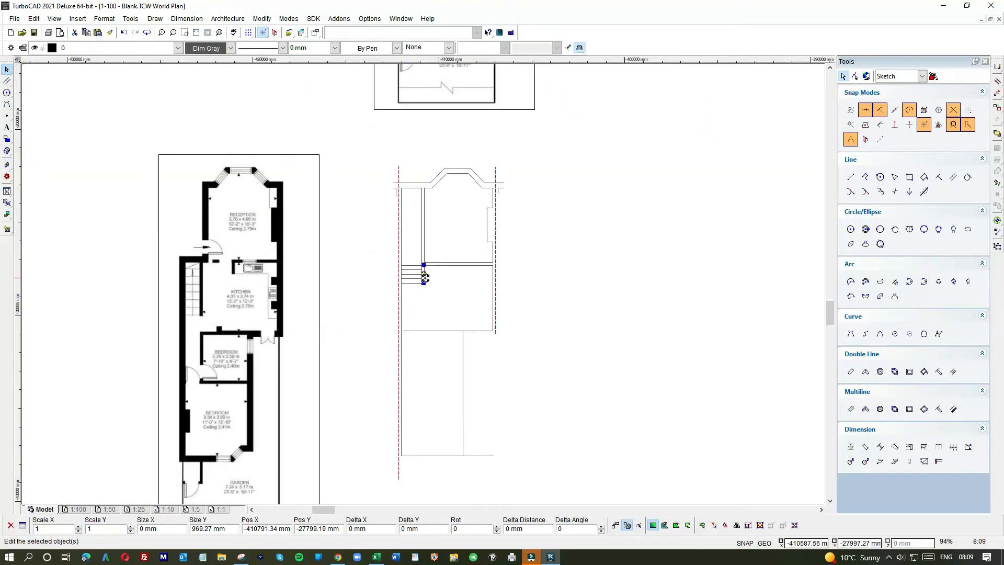
{"action": "scroll", "coordinate": [426, 286], "scroll_direction": "up", "scroll_amount": 3}
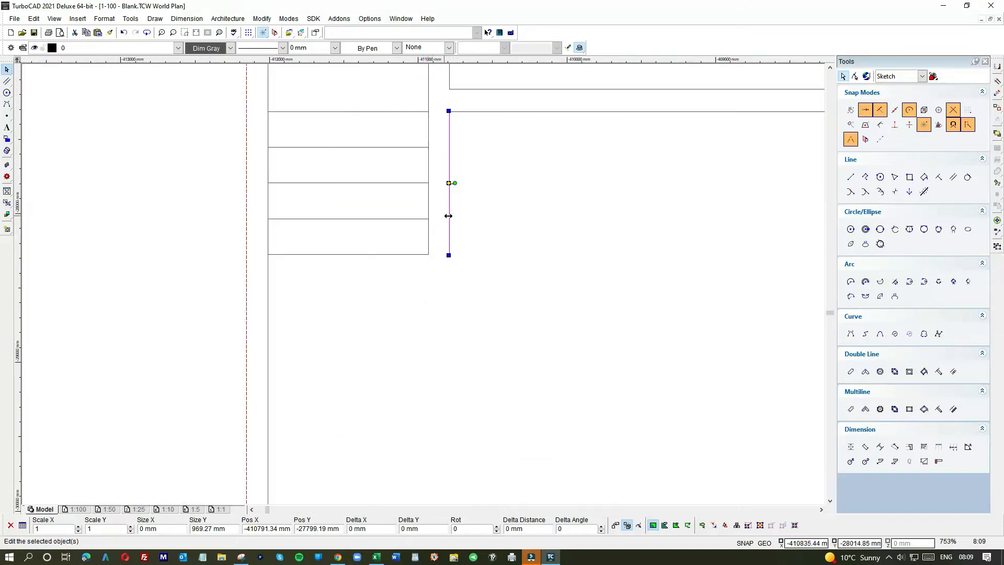
{"action": "scroll", "coordinate": [425, 288], "scroll_direction": "down", "scroll_amount": 1}
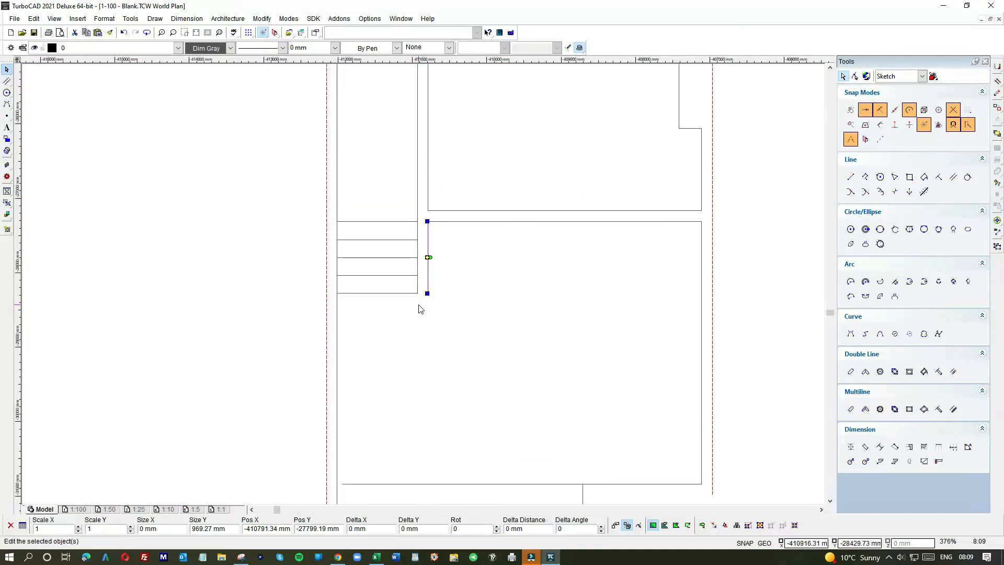
{"action": "scroll", "coordinate": [425, 302], "scroll_direction": "down", "scroll_amount": 1}
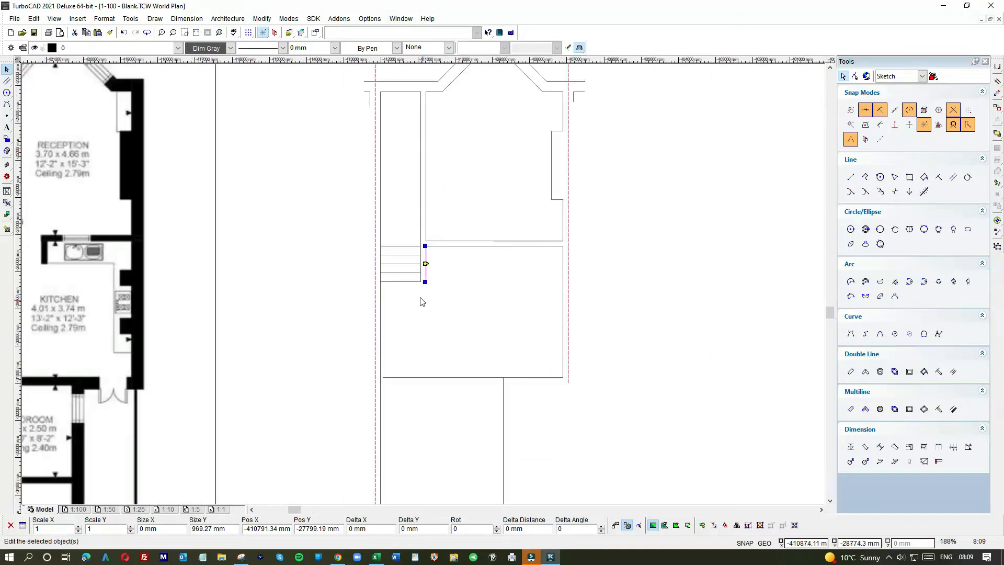
{"action": "scroll", "coordinate": [418, 280], "scroll_direction": "up", "scroll_amount": 2}
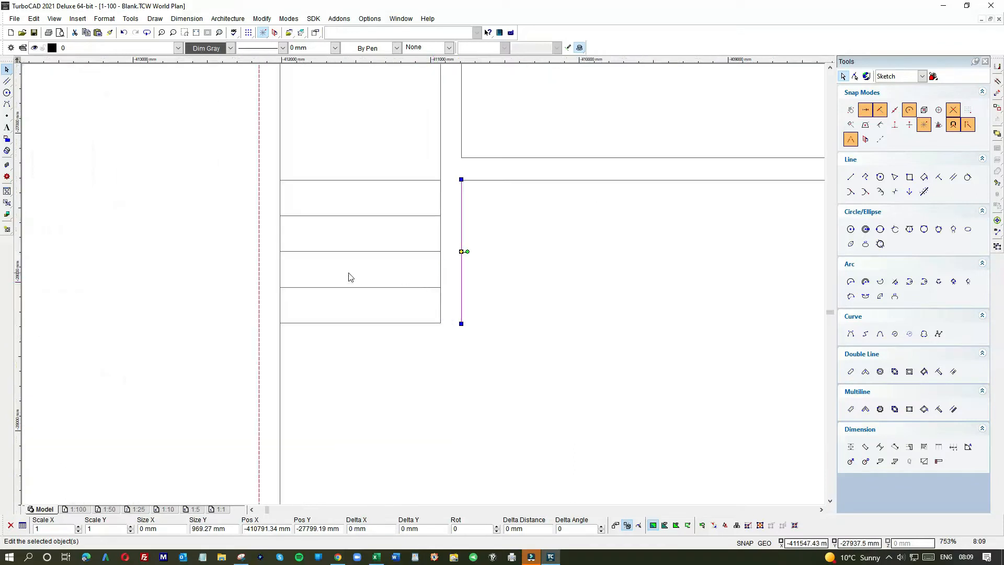
{"action": "scroll", "coordinate": [425, 288], "scroll_direction": "down", "scroll_amount": 2}
{"action": "scroll", "coordinate": [426, 288], "scroll_direction": "down", "scroll_amount": 1}
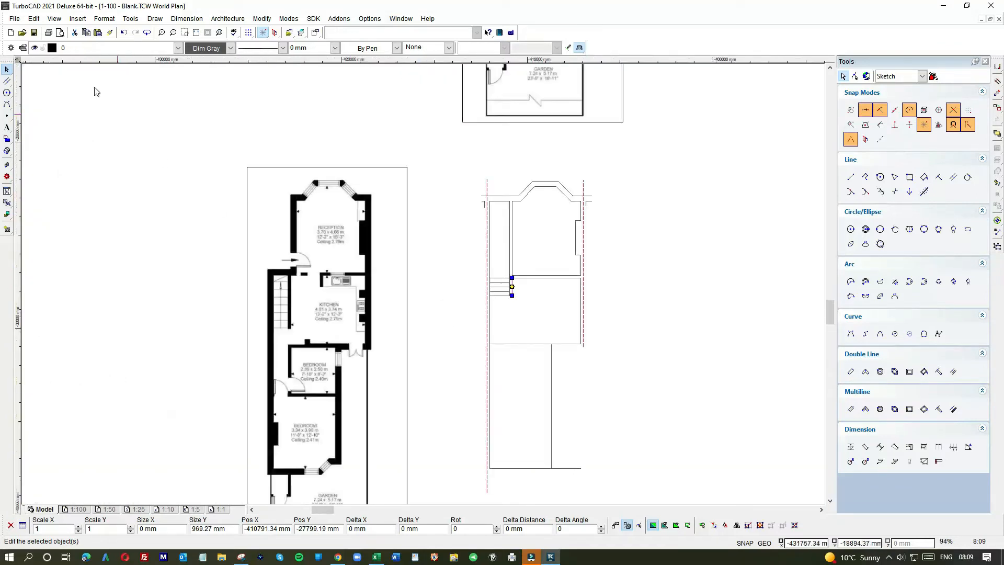
{"action": "left_click", "coordinate": [850, 177]}
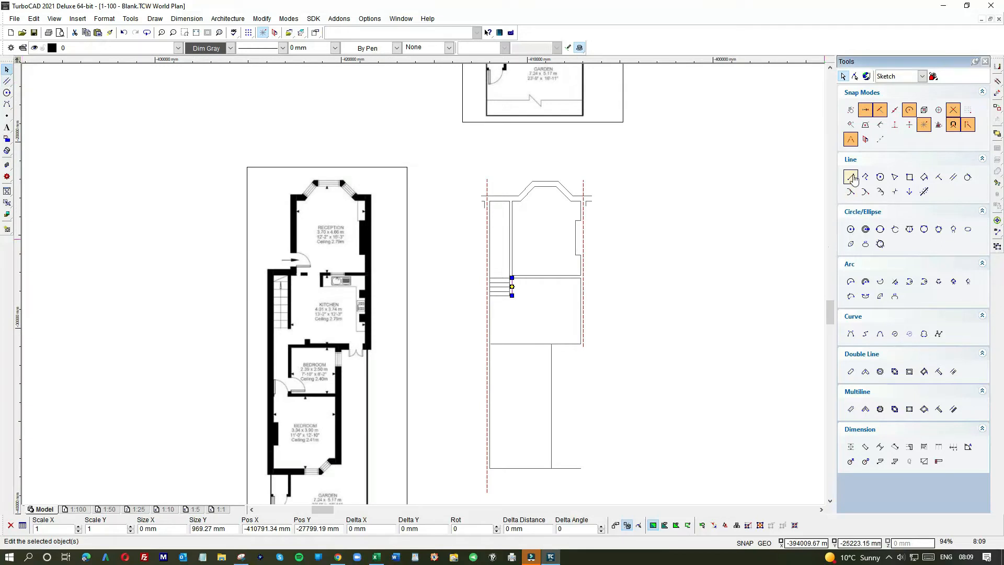
{"action": "scroll", "coordinate": [437, 305], "scroll_direction": "up", "scroll_amount": 2}
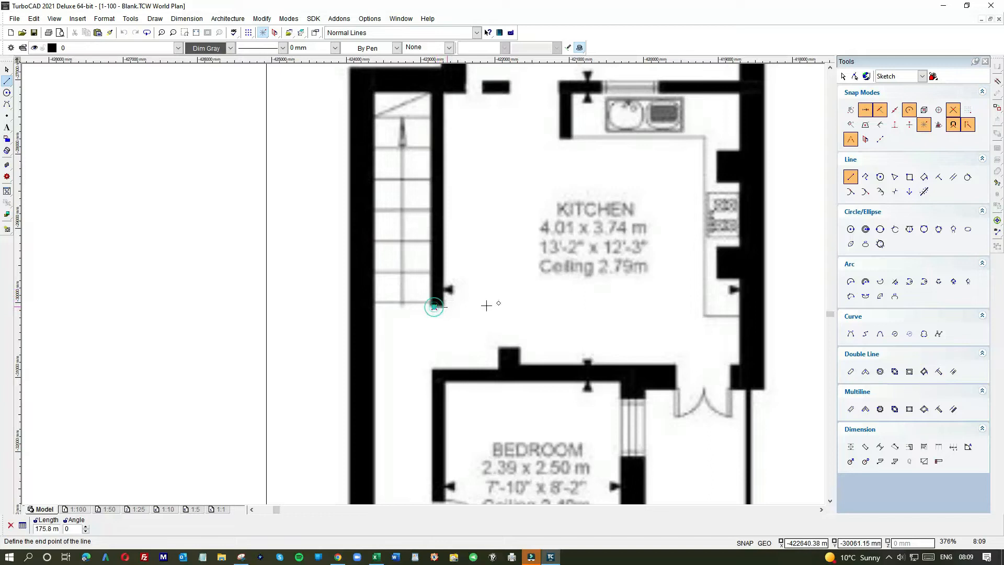
{"action": "scroll", "coordinate": [423, 284], "scroll_direction": "down", "scroll_amount": 2}
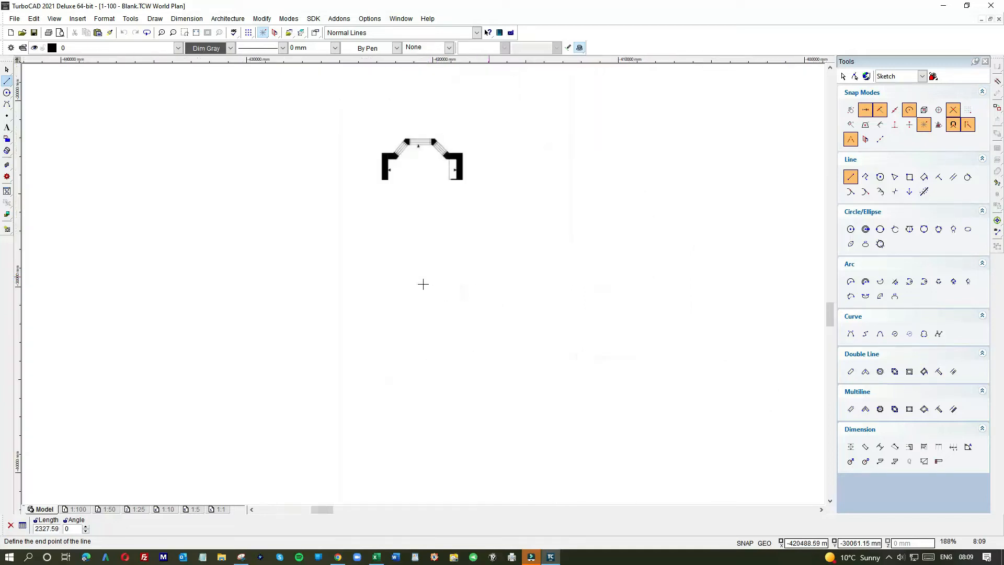
{"action": "scroll", "coordinate": [423, 284], "scroll_direction": "down", "scroll_amount": 1}
{"action": "left_click", "coordinate": [605, 276]}
{"action": "left_click", "coordinate": [6, 69]}
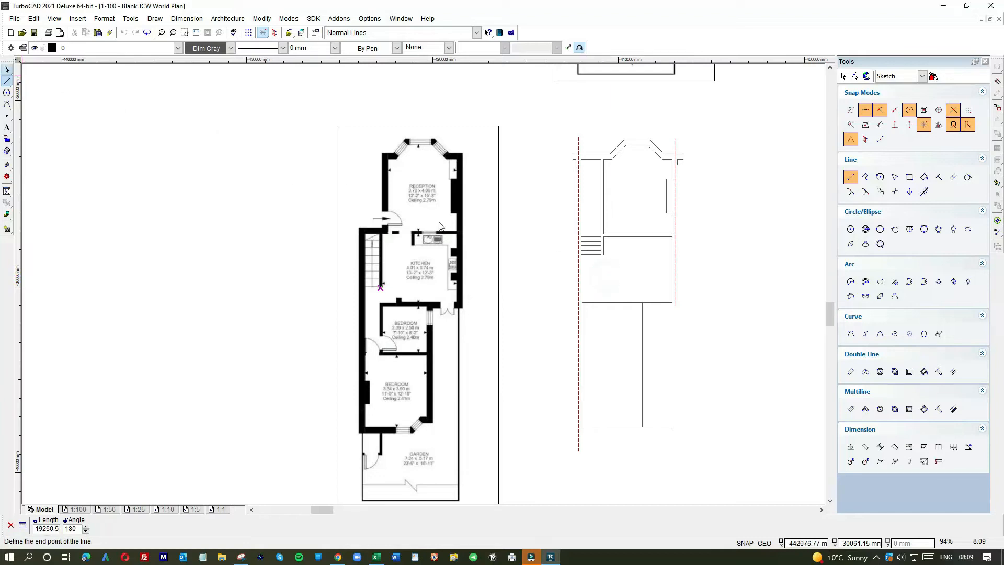
{"action": "key", "text": "Escape"}
- Draw a horizontal guide line from the lower end of the reference plan's stair partition across into the drawn kitchen
{"action": "scroll", "coordinate": [379, 294], "scroll_direction": "up", "scroll_amount": 3}
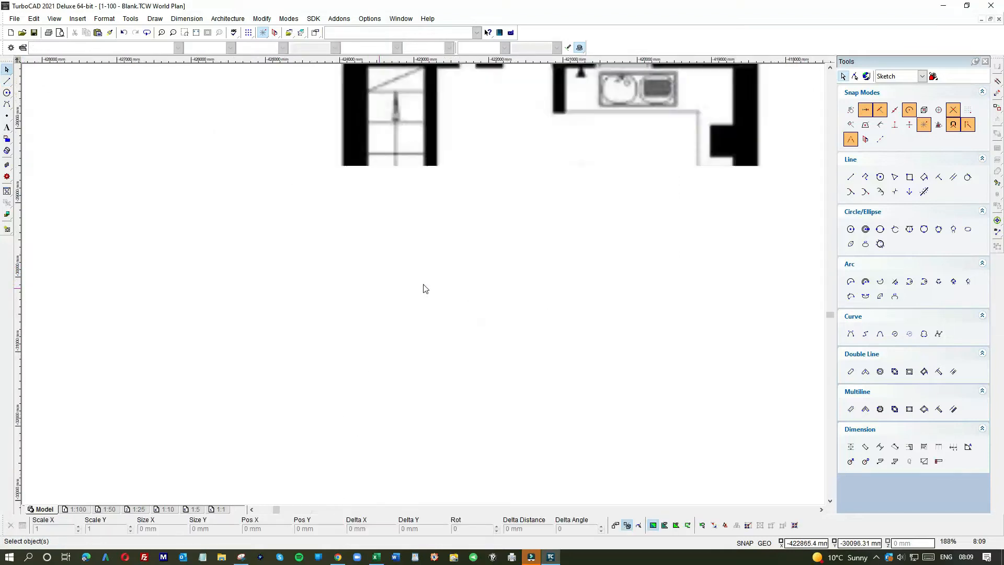
{"action": "left_click", "coordinate": [7, 81]}
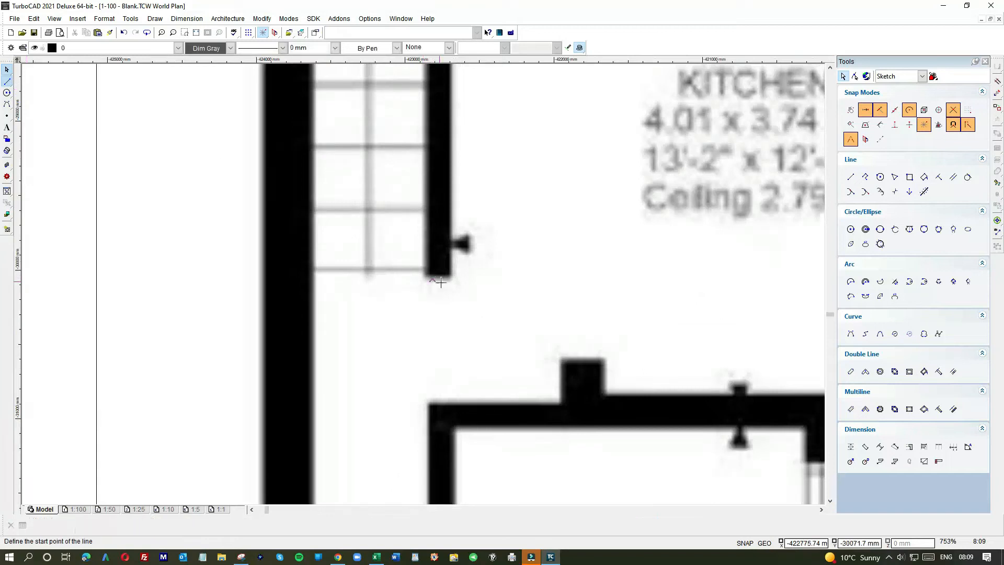
{"action": "scroll", "coordinate": [476, 285], "scroll_direction": "down", "scroll_amount": 3}
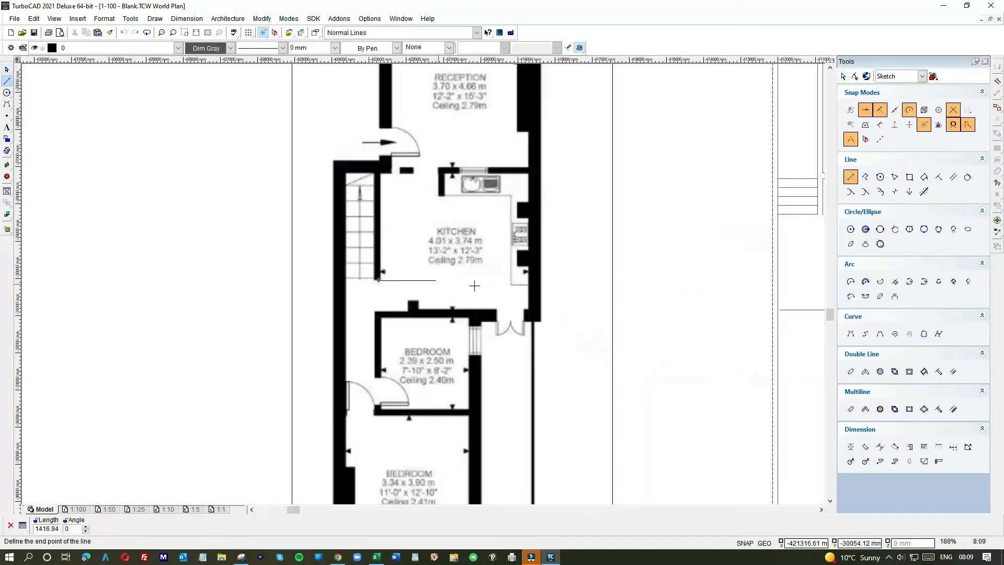
{"action": "left_click", "coordinate": [546, 280]}
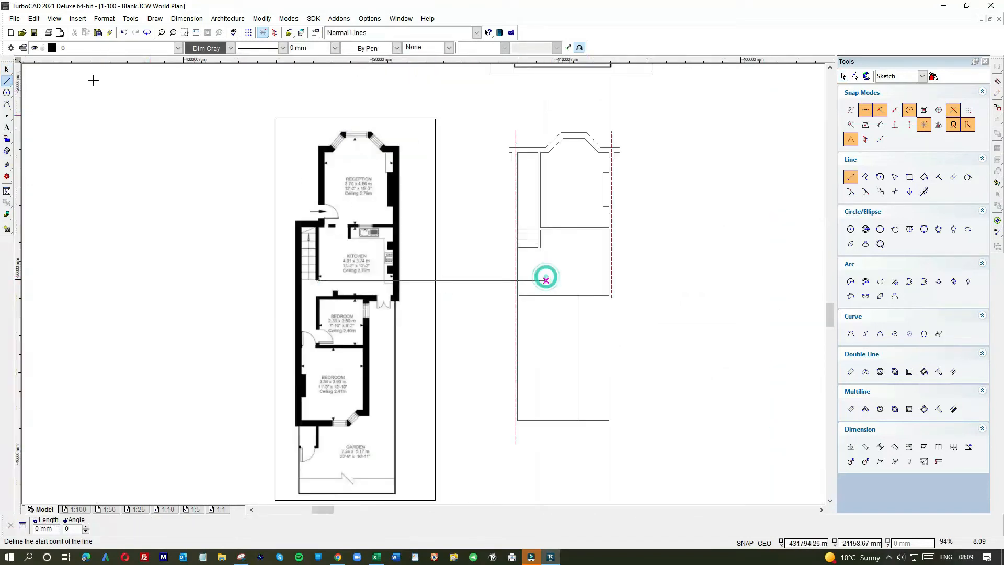
- Extend the partition's kitchen-side line down to the guide line and trim the guide's overshooting end back to it
{"action": "left_click", "coordinate": [5, 72]}
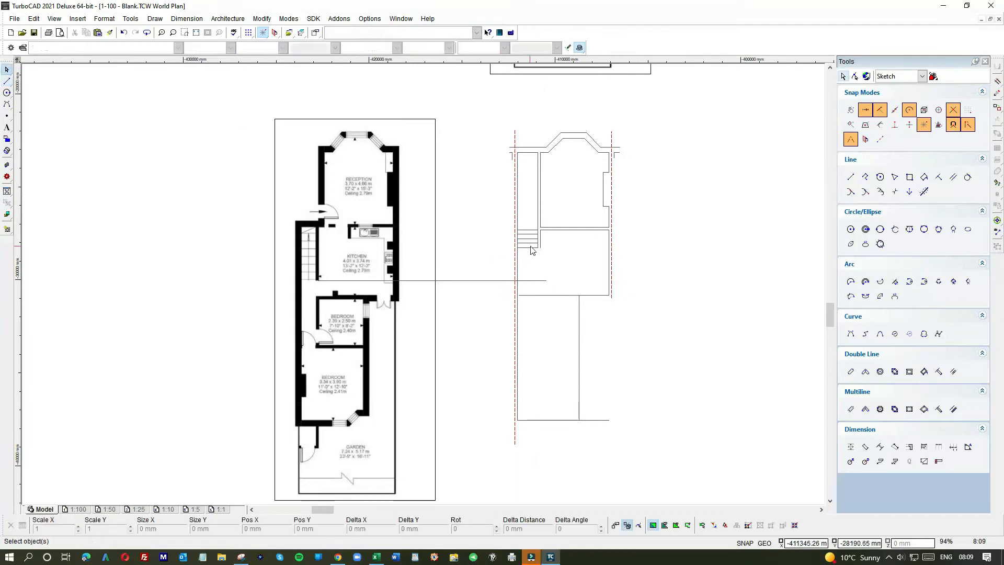
{"action": "scroll", "coordinate": [572, 234], "scroll_direction": "up", "scroll_amount": 2}
{"action": "left_click", "coordinate": [446, 252]}
{"action": "left_click", "coordinate": [445, 291]}
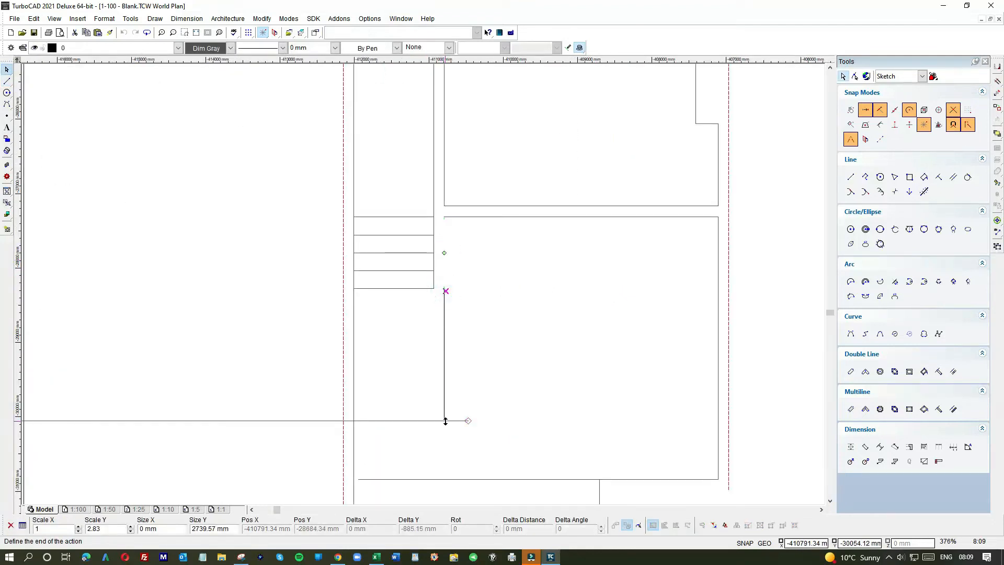
{"action": "left_click", "coordinate": [446, 421]}
{"action": "left_click", "coordinate": [442, 420]}
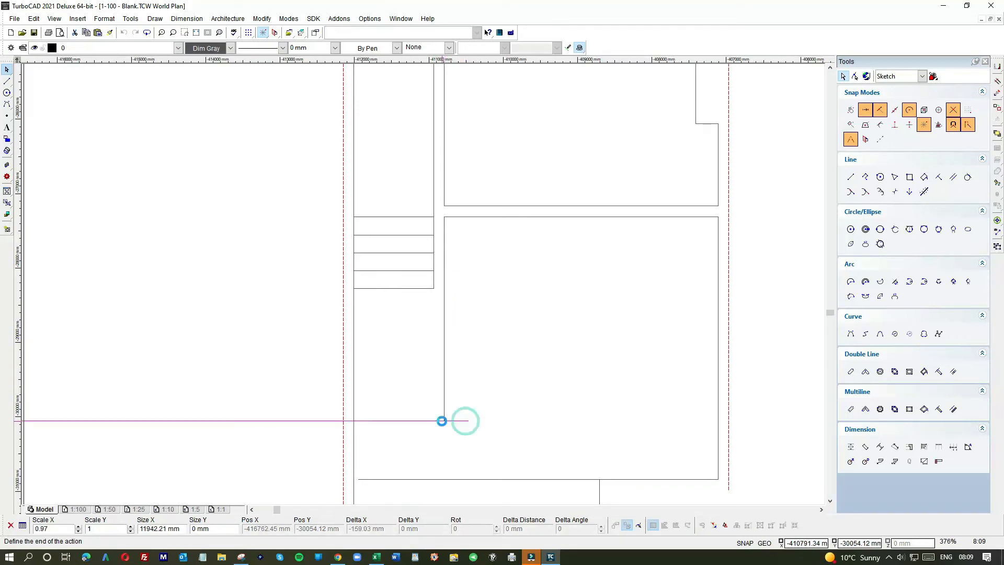
{"action": "left_click", "coordinate": [477, 367]}
- Extend the partition's stair-side line down to the horizontal guide line
{"action": "left_click", "coordinate": [432, 282]}
{"action": "left_click", "coordinate": [432, 286]}
{"action": "left_click", "coordinate": [435, 420]}
{"action": "left_click", "coordinate": [477, 421]}
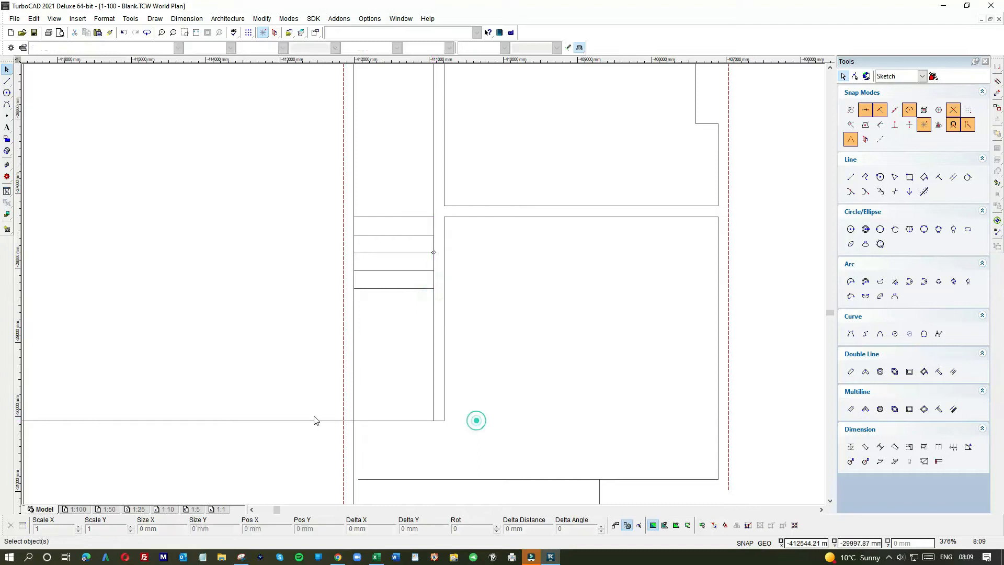
- Shorten the guide line from the reference plan back to the stair-side line so it closes the partition's lower end
{"action": "left_click", "coordinate": [301, 421]}
{"action": "scroll", "coordinate": [303, 283], "scroll_direction": "down", "scroll_amount": 3}
{"action": "left_click", "coordinate": [52, 281]}
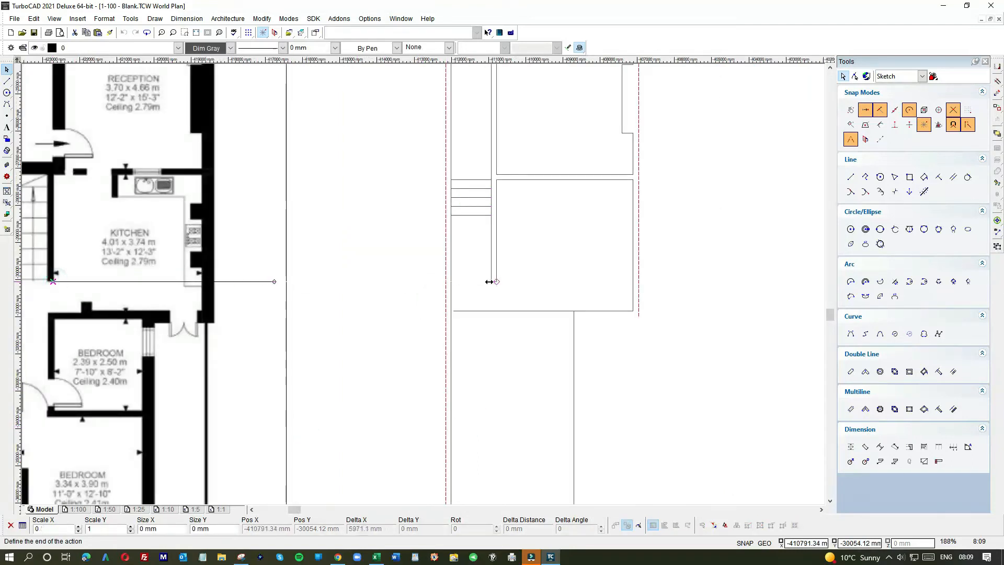
{"action": "left_click", "coordinate": [490, 282]}
{"action": "scroll", "coordinate": [505, 276], "scroll_direction": "up", "scroll_amount": 9}
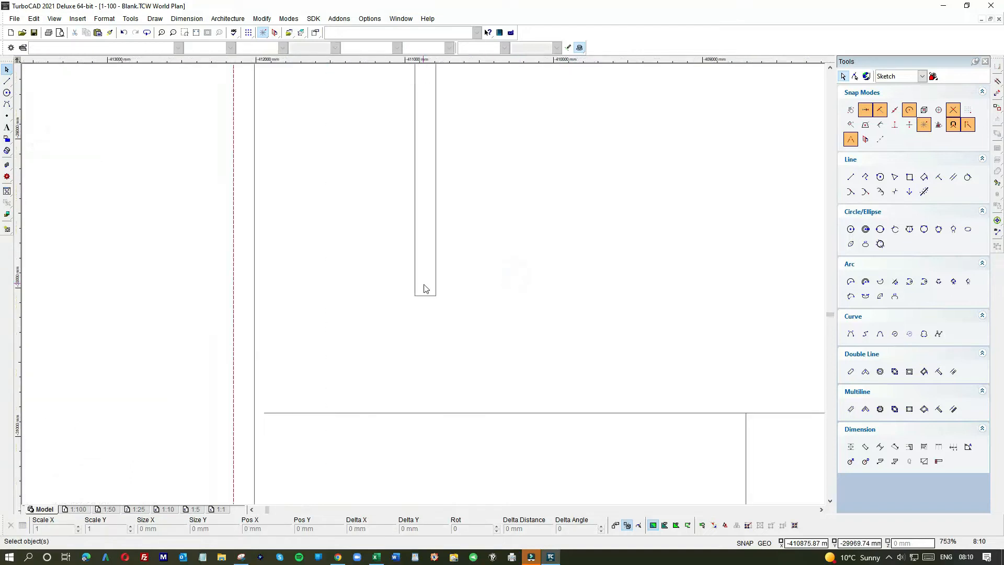
- Draw a short horizontal line across the partition just above its closed lower end
{"action": "scroll", "coordinate": [425, 305], "scroll_direction": "down", "scroll_amount": 6}
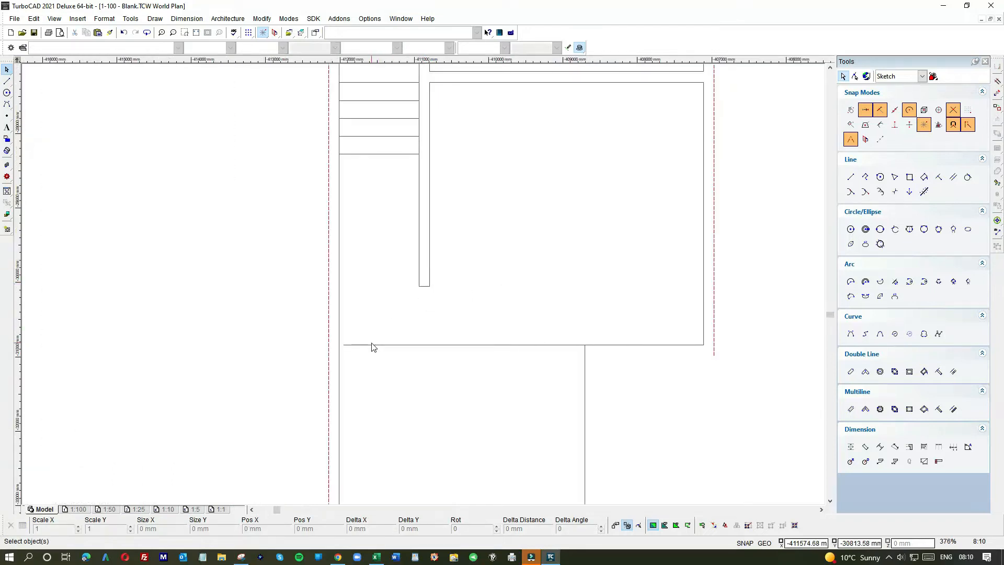
{"action": "scroll", "coordinate": [373, 346], "scroll_direction": "down", "scroll_amount": 3}
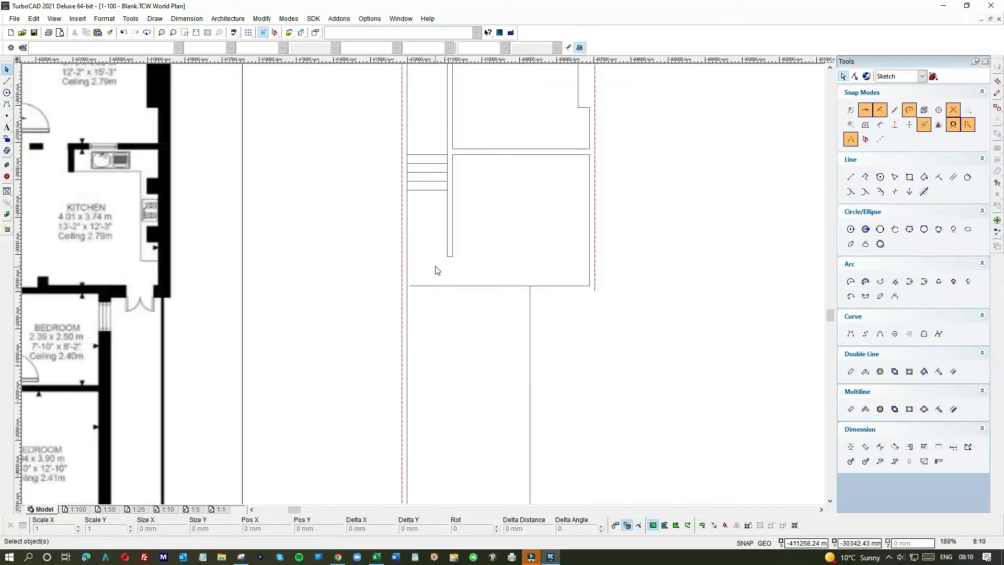
{"action": "scroll", "coordinate": [324, 223], "scroll_direction": "down", "scroll_amount": 3}
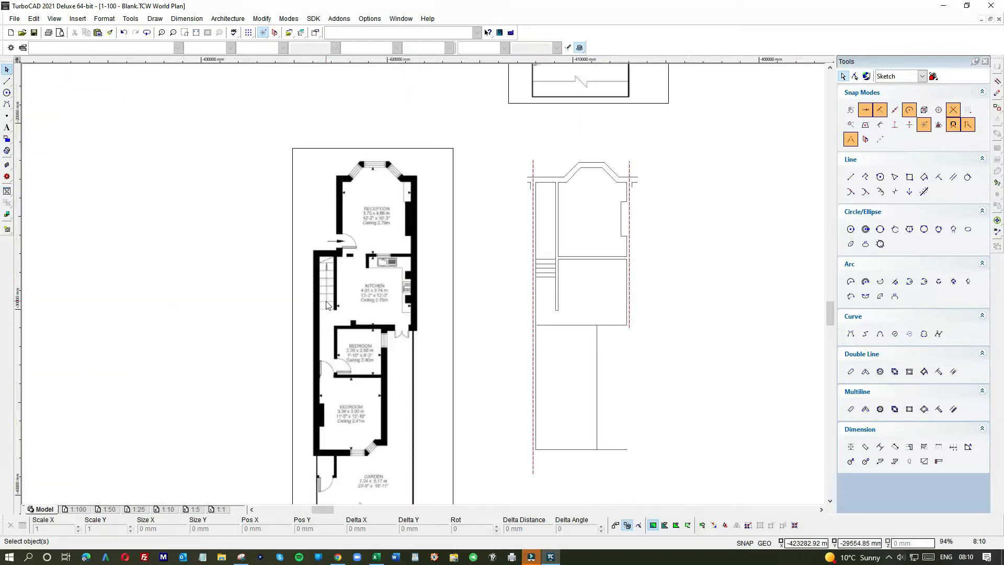
{"action": "scroll", "coordinate": [498, 290], "scroll_direction": "up", "scroll_amount": 6}
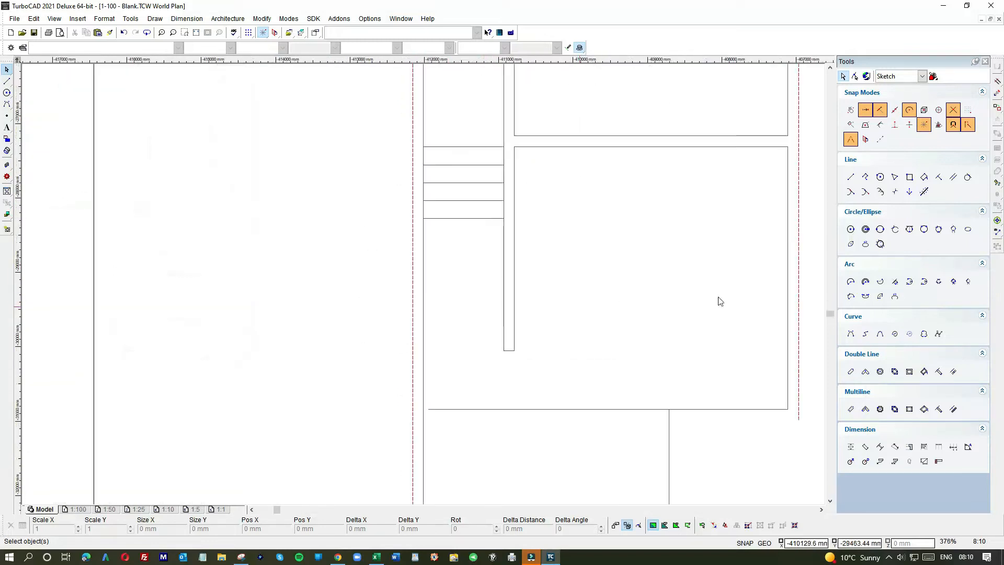
{"action": "left_click", "coordinate": [852, 179]}
{"action": "scroll", "coordinate": [439, 273], "scroll_direction": "up", "scroll_amount": 6}
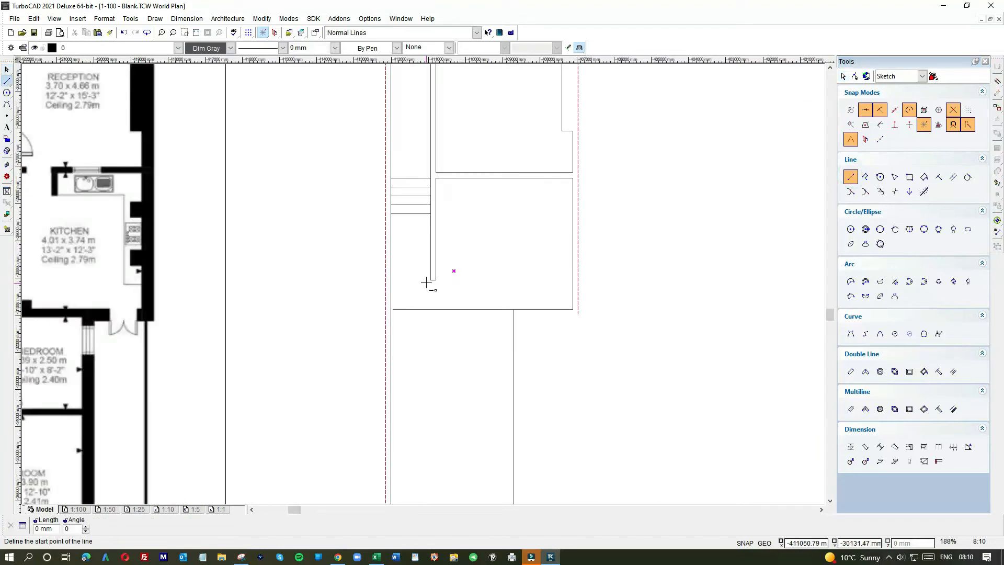
{"action": "left_click", "coordinate": [387, 260]}
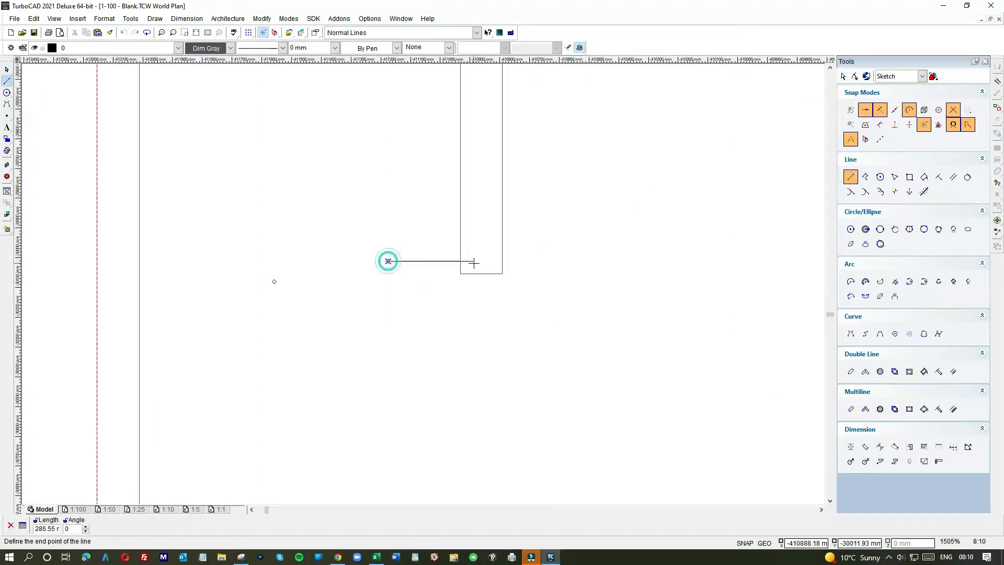
{"action": "left_click", "coordinate": [546, 260]}
{"action": "key", "text": "Escape"}
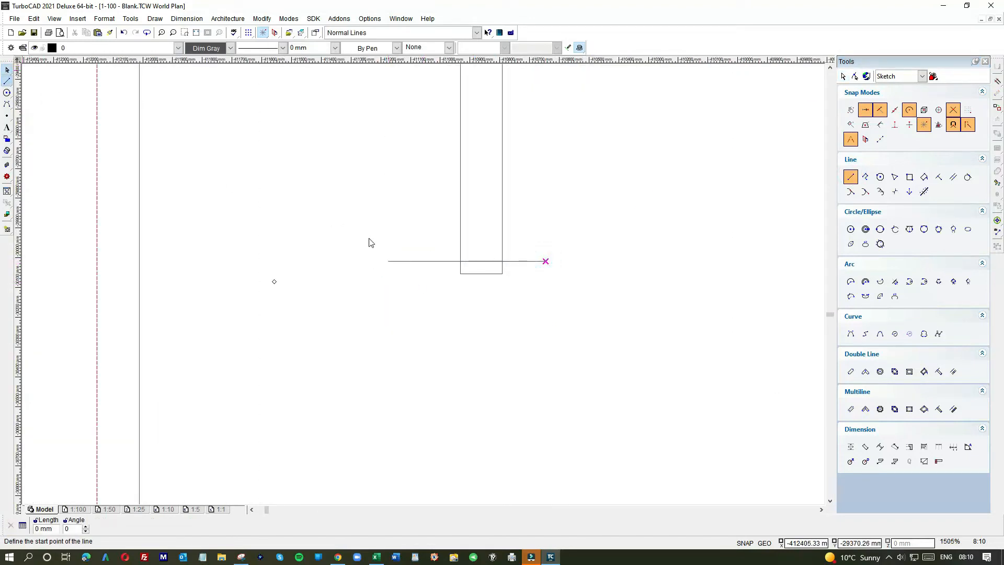
- Stretch the short line to the hall's outer wall and trim its other end to the partition, making it about 1080 mm long
{"action": "left_click", "coordinate": [403, 261]}
{"action": "left_click_drag", "start_coordinate": [390, 260], "coordinate": [139, 261]}
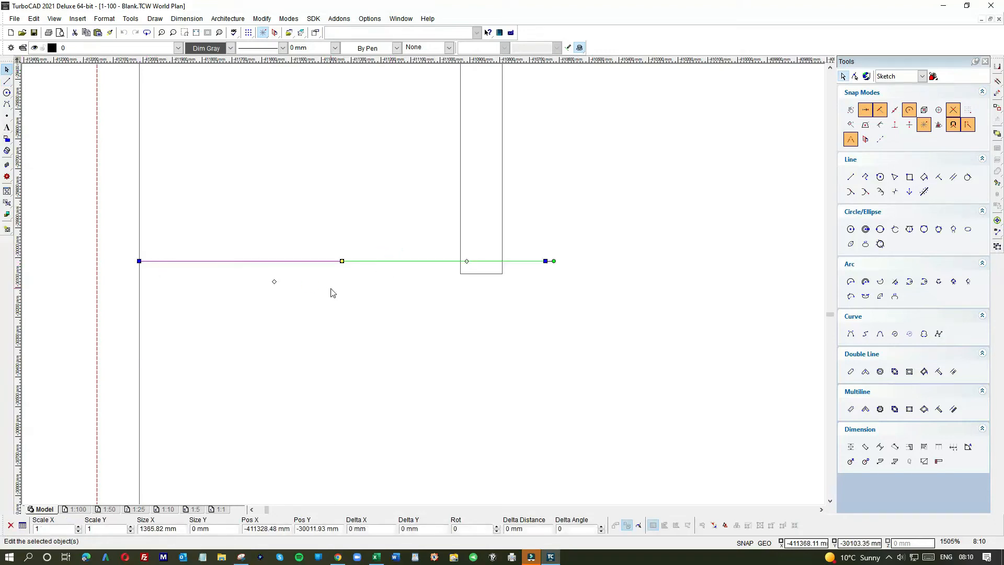
{"action": "left_click", "coordinate": [375, 281]}
{"action": "left_click", "coordinate": [525, 261]}
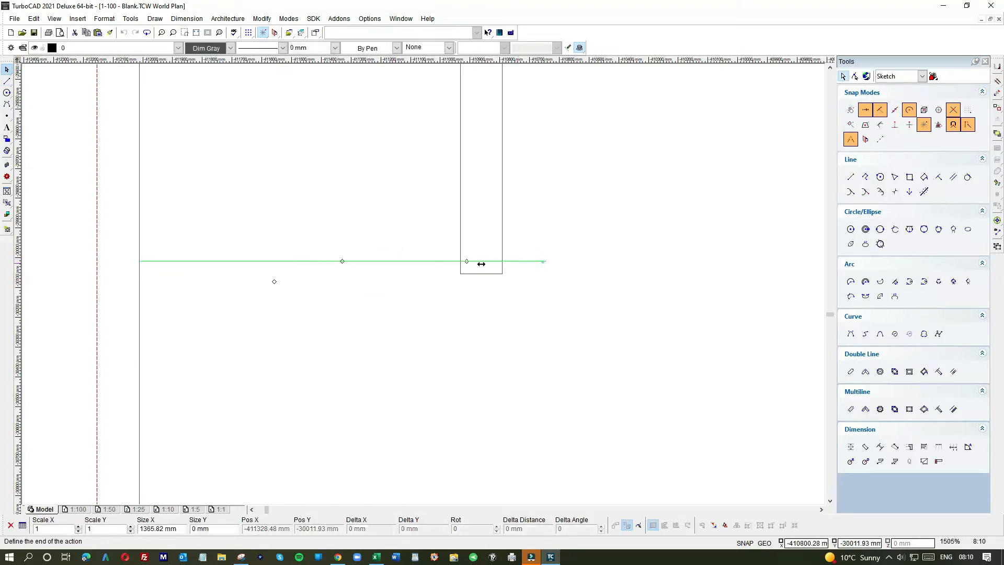
{"action": "left_click_drag", "start_coordinate": [543, 261], "coordinate": [460, 262]}
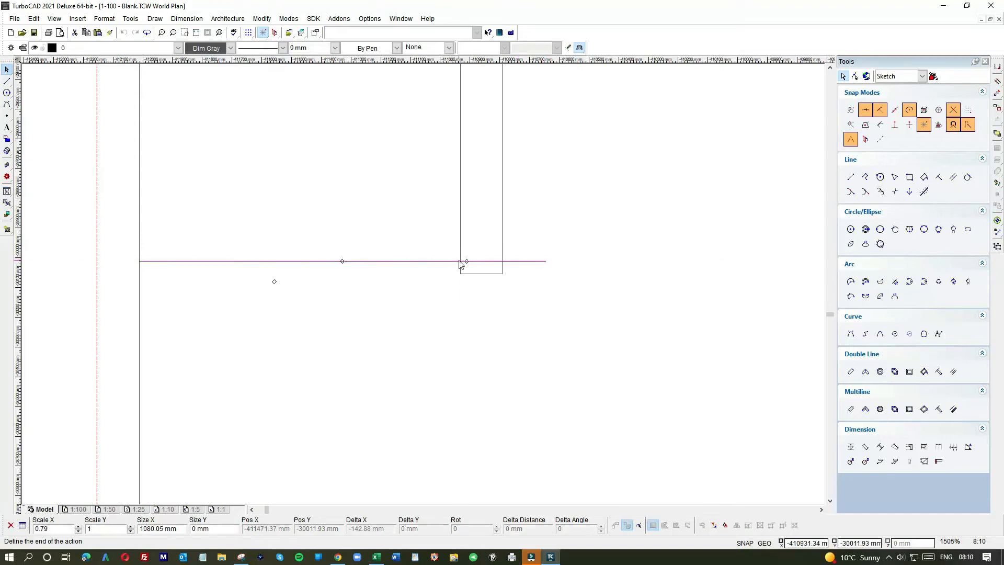
{"action": "left_click", "coordinate": [410, 235]}
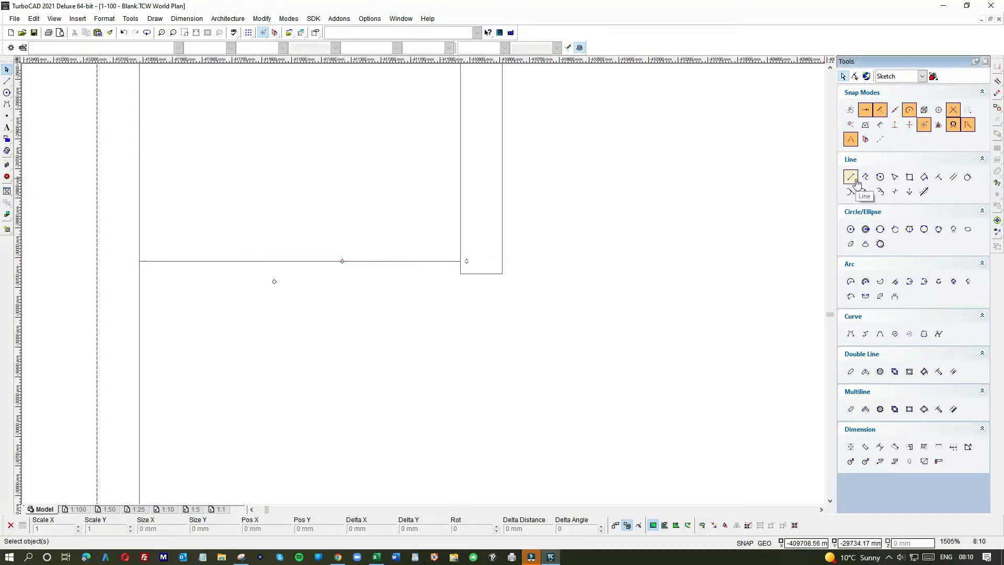
- Add two stair lines above the new bottom stair line, each parallel to the previous one at a 240 mm offset
{"action": "left_click", "coordinate": [953, 177]}
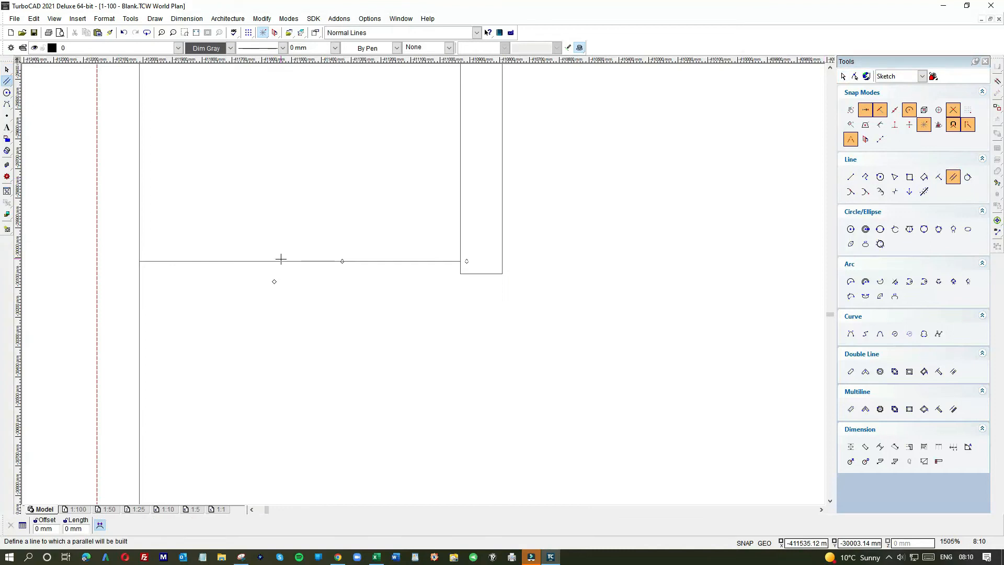
{"action": "left_click", "coordinate": [282, 261]}
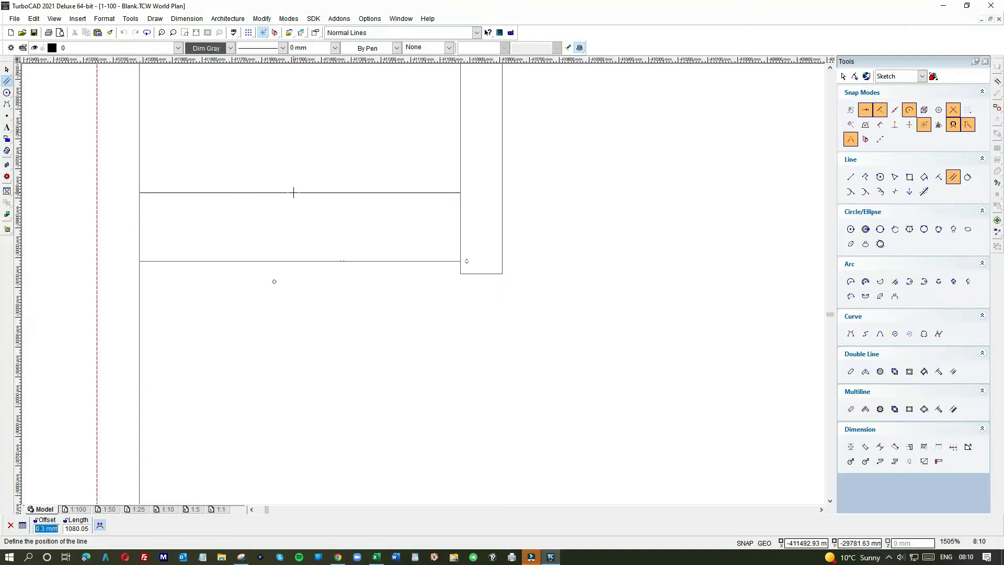
{"action": "type", "text": "240"}
{"action": "key", "text": "Return"}
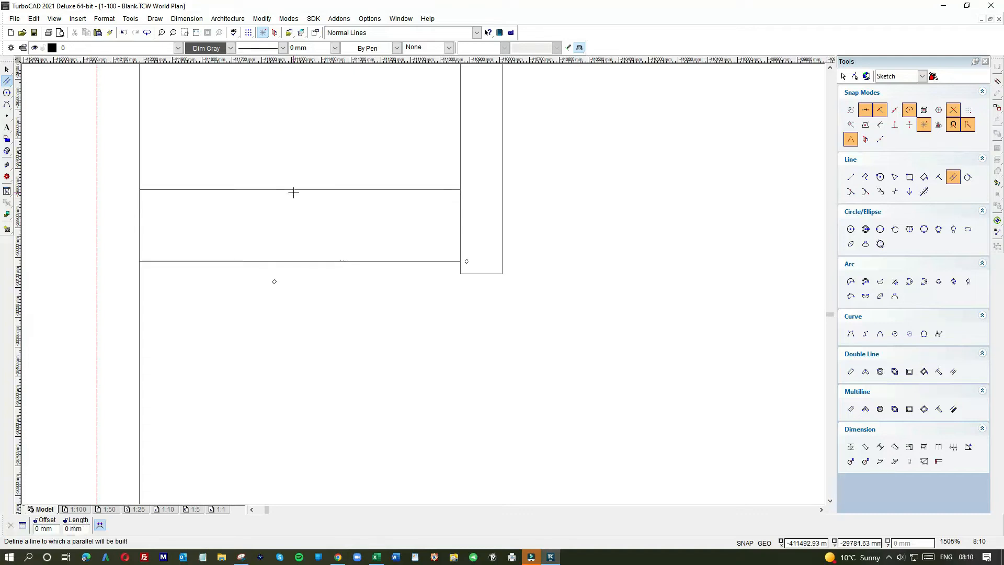
{"action": "scroll", "coordinate": [432, 282], "scroll_direction": "down", "scroll_amount": 1}
{"action": "left_click", "coordinate": [432, 273]}
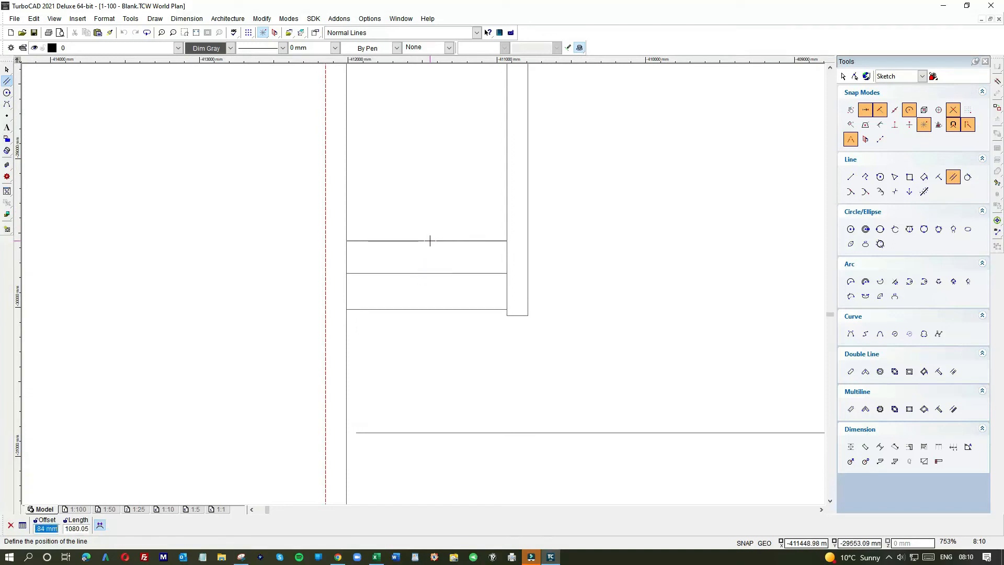
{"action": "type", "text": "100"}
{"action": "key", "text": "Return"}
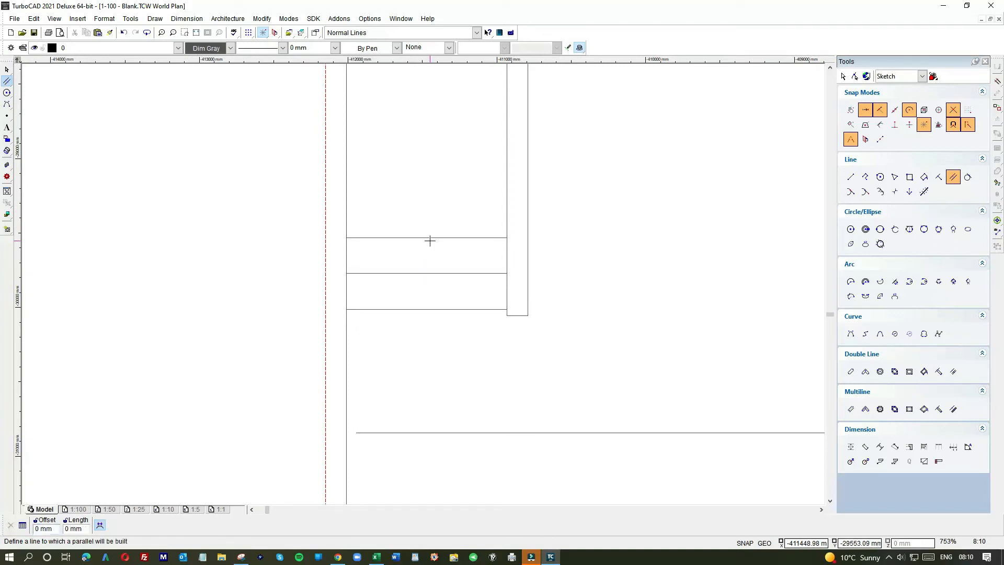
- Continue the lower stair flight upward with two more parallel lines at the same 240 mm spacing
{"action": "scroll", "coordinate": [430, 240], "scroll_direction": "up", "scroll_amount": 1}
{"action": "scroll", "coordinate": [425, 287], "scroll_direction": "down", "scroll_amount": 1}
{"action": "scroll", "coordinate": [422, 282], "scroll_direction": "up", "scroll_amount": 1}
{"action": "left_click", "coordinate": [420, 269]}
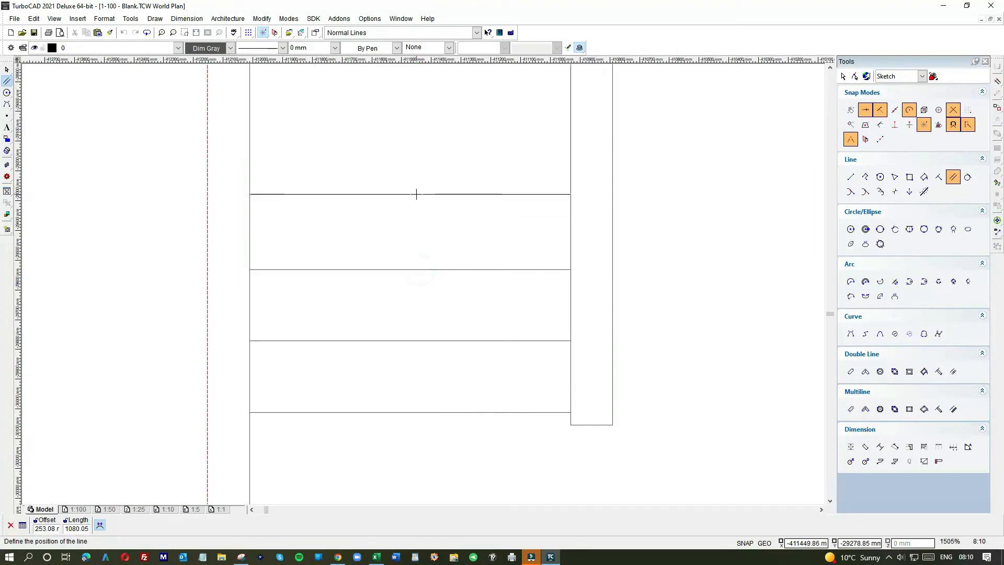
{"action": "left_click", "coordinate": [417, 196]}
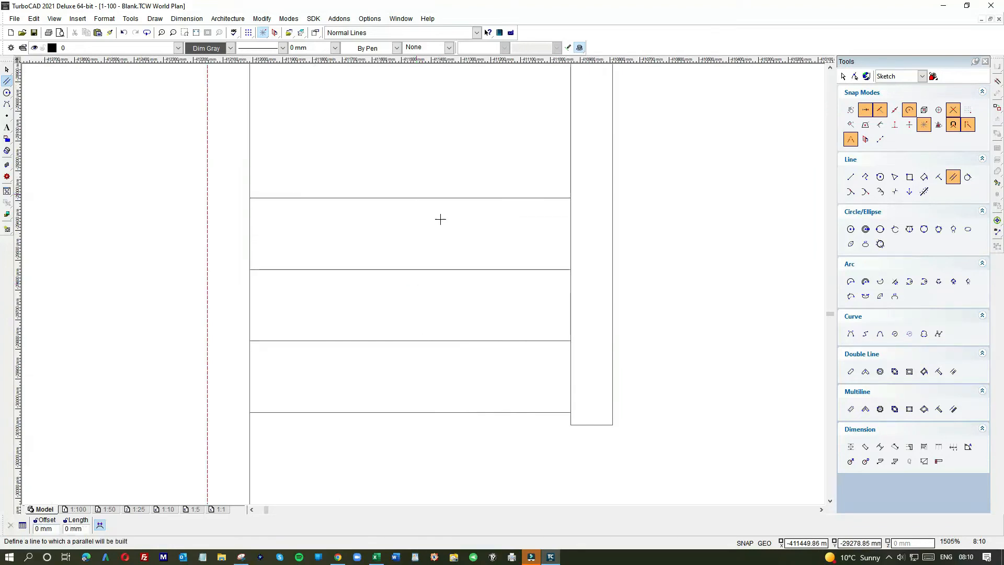
{"action": "scroll", "coordinate": [419, 283], "scroll_direction": "down", "scroll_amount": 1}
{"action": "left_click", "coordinate": [414, 265]}
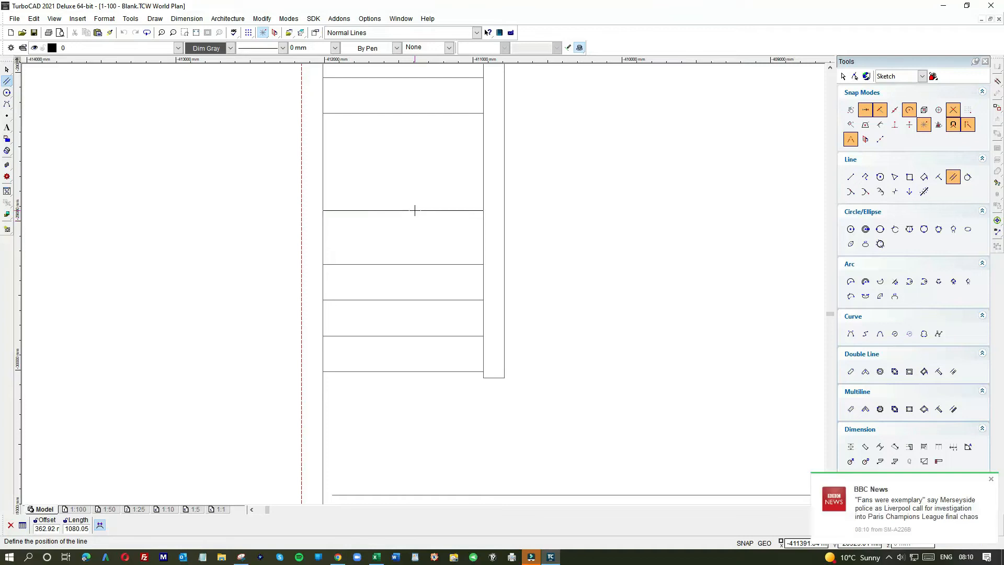
{"action": "left_click", "coordinate": [435, 289]}
{"action": "scroll", "coordinate": [448, 300], "scroll_direction": "down", "scroll_amount": 5}
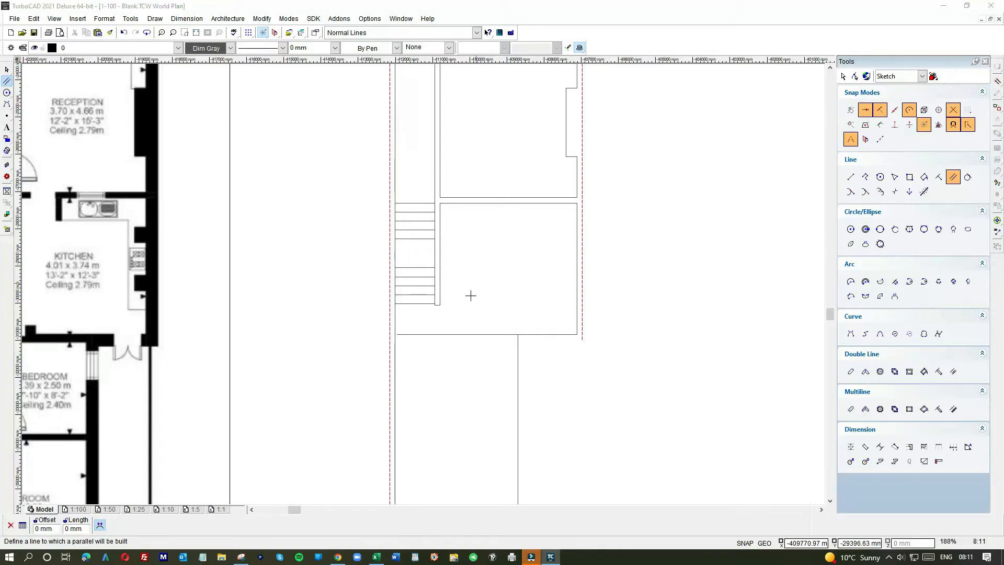
{"action": "key", "text": "Escape"}
- Compare the drawn stairs and the empty area below the kitchen with the bedrooms on the reference plans
{"action": "scroll", "coordinate": [424, 288], "scroll_direction": "down", "scroll_amount": 1}
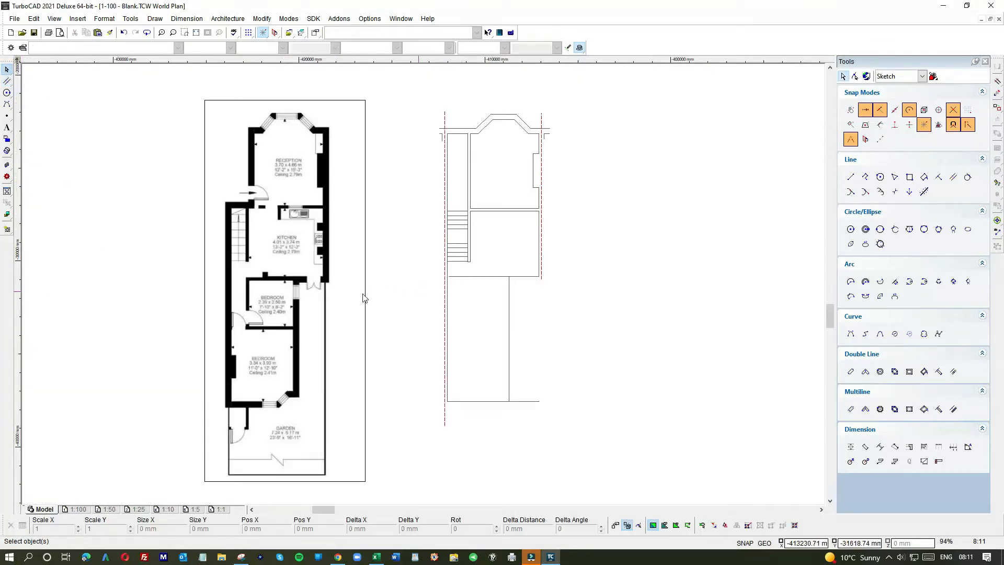
{"action": "scroll", "coordinate": [425, 289], "scroll_direction": "down", "scroll_amount": 1}
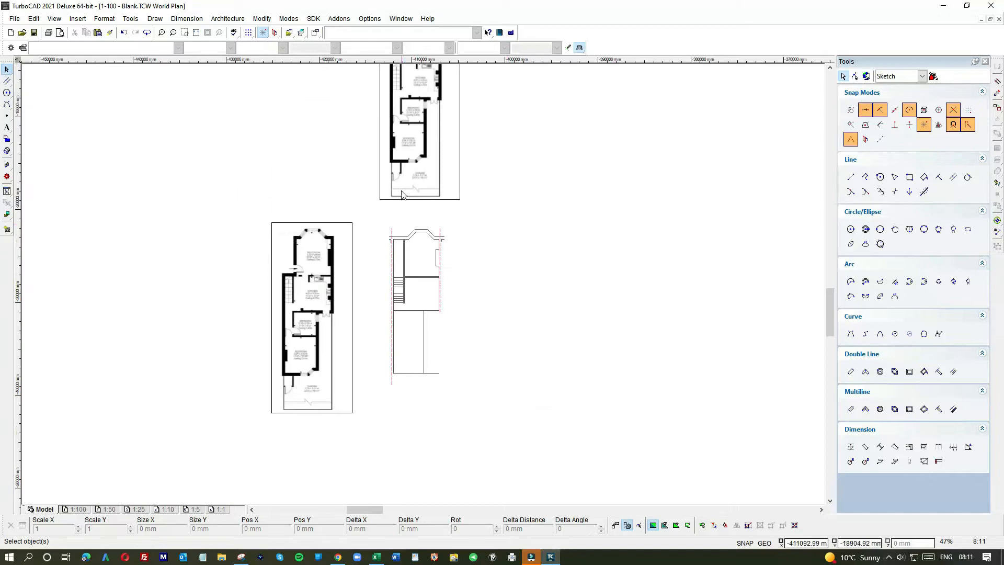
{"action": "scroll", "coordinate": [425, 287], "scroll_direction": "down", "scroll_amount": 1}
{"action": "scroll", "coordinate": [424, 267], "scroll_direction": "up", "scroll_amount": 3}
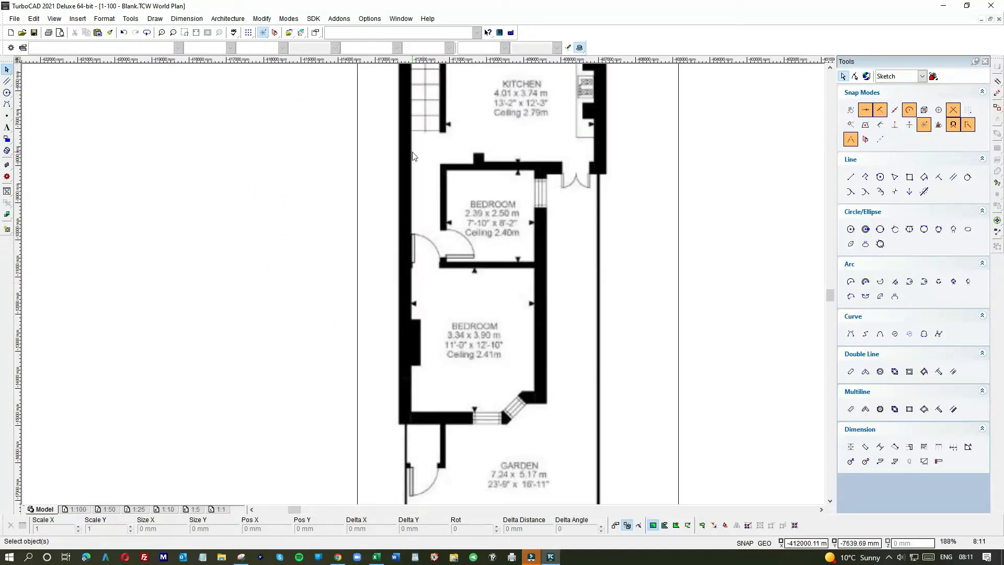
{"action": "scroll", "coordinate": [463, 331], "scroll_direction": "down", "scroll_amount": 5}
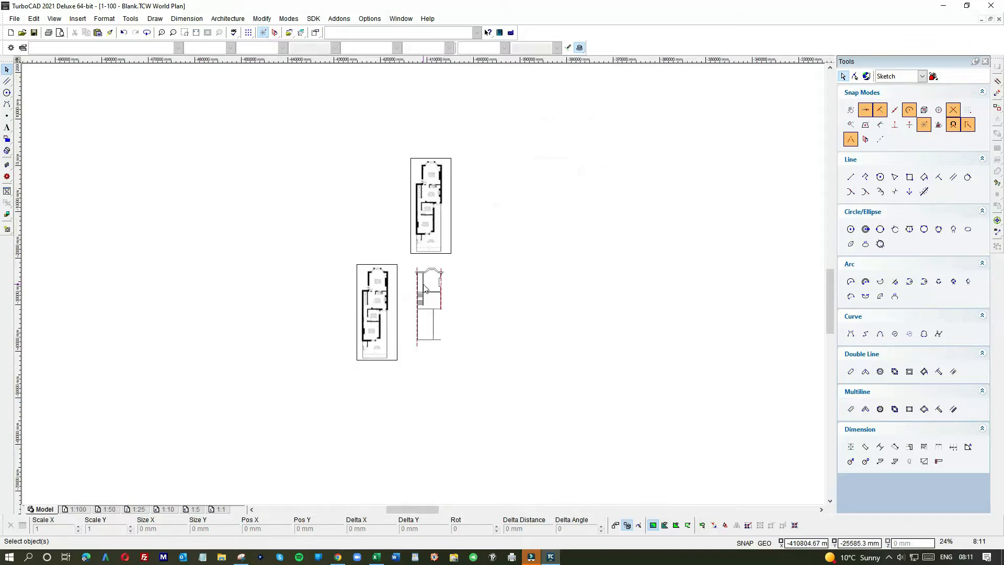
{"action": "scroll", "coordinate": [425, 287], "scroll_direction": "up", "scroll_amount": 4}
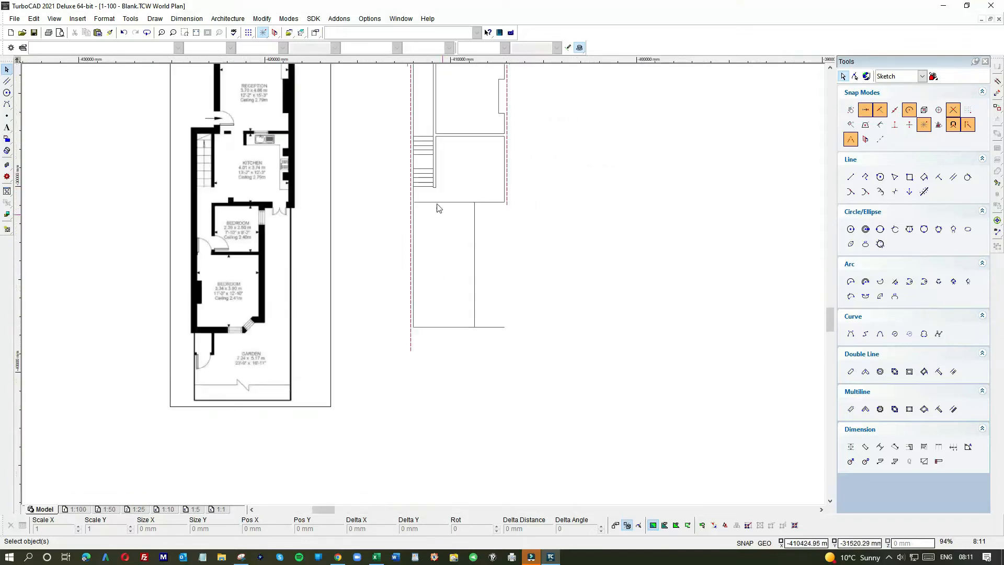
- Draw two vertical lines continuing both faces of the hall partition downward, past the kitchen's lower wall line into the bedroom area
{"action": "left_click", "coordinate": [7, 82]}
{"action": "scroll", "coordinate": [421, 163], "scroll_direction": "up", "scroll_amount": 3}
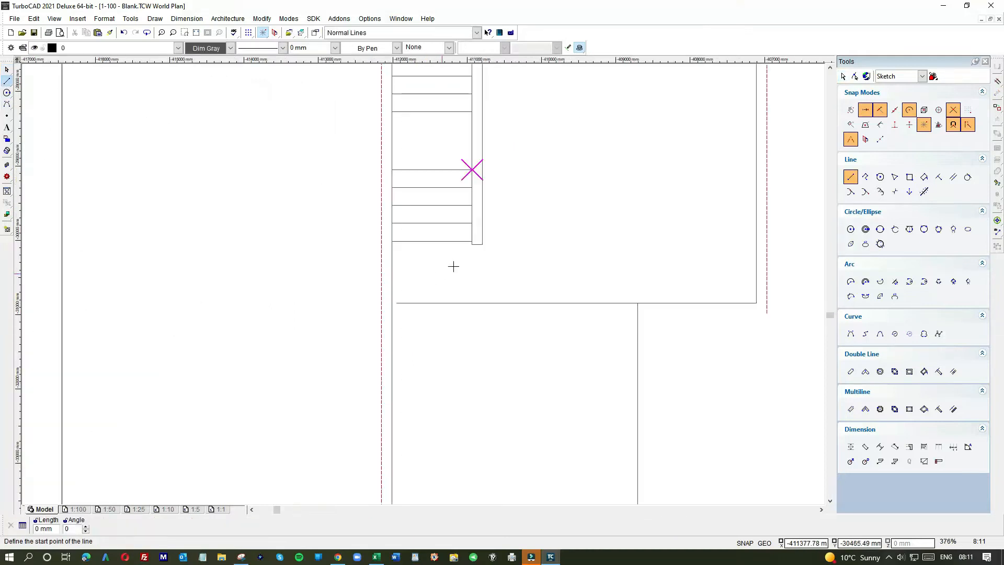
{"action": "left_click", "coordinate": [472, 244]}
{"action": "left_click", "coordinate": [466, 450]}
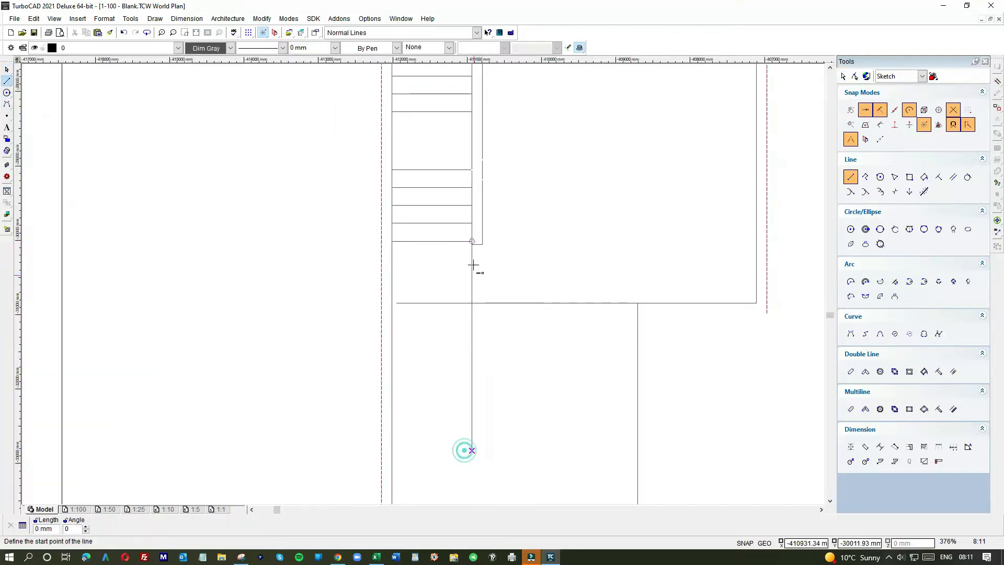
{"action": "left_click", "coordinate": [482, 232]}
{"action": "left_click", "coordinate": [482, 444]}
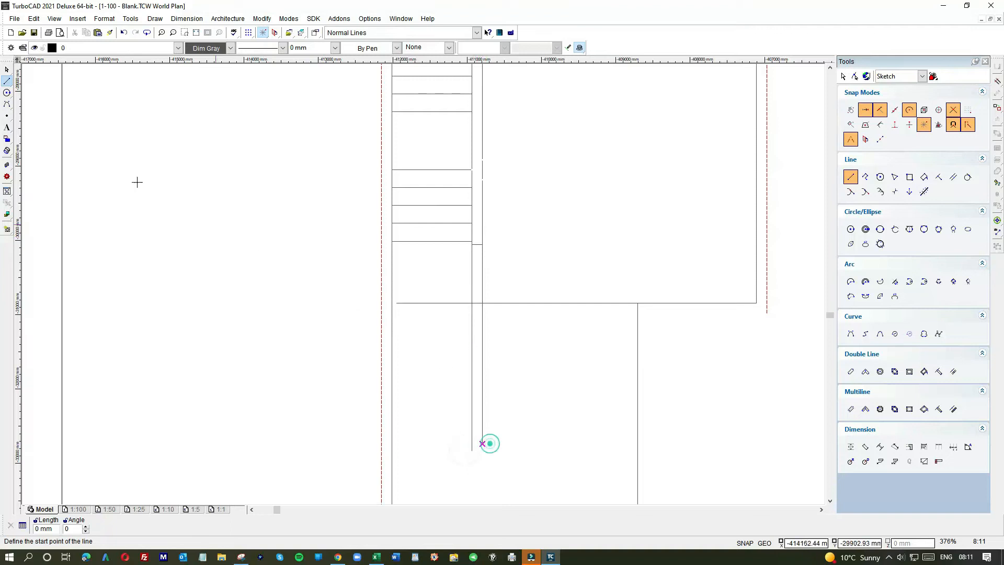
- Trim the upper ends of both new partition lines to the kitchen's lower wall line, and cut that line's hall end back to the partition
{"action": "left_click", "coordinate": [7, 69]}
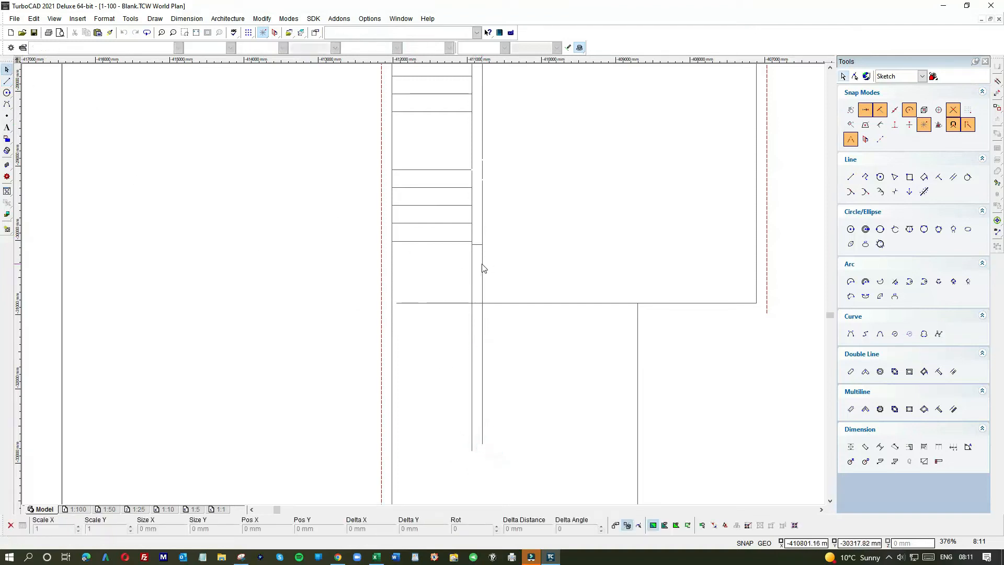
{"action": "left_click", "coordinate": [482, 267]}
{"action": "left_click", "coordinate": [479, 242]}
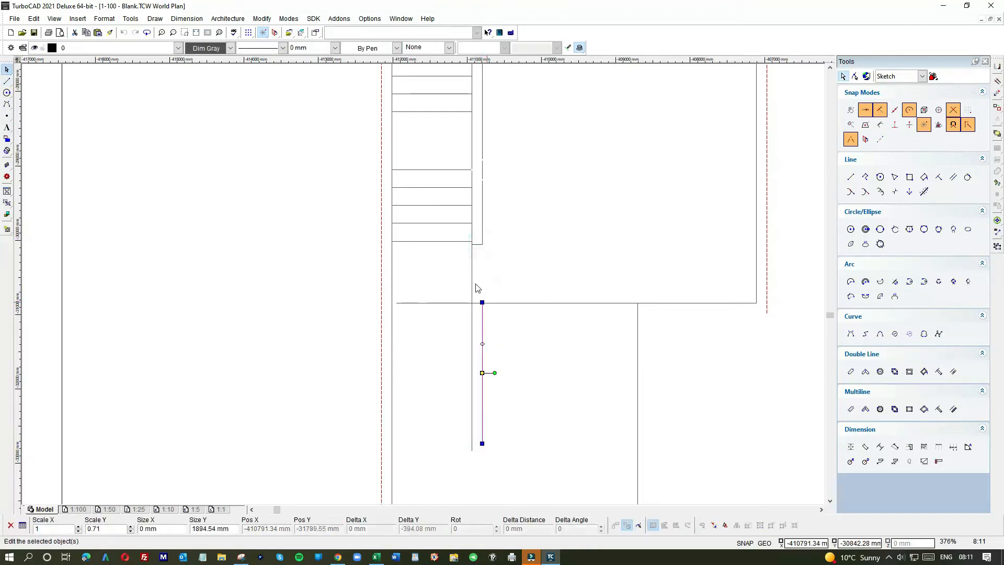
{"action": "left_click", "coordinate": [473, 282]}
{"action": "left_click_drag", "start_coordinate": [471, 242], "coordinate": [471, 303]}
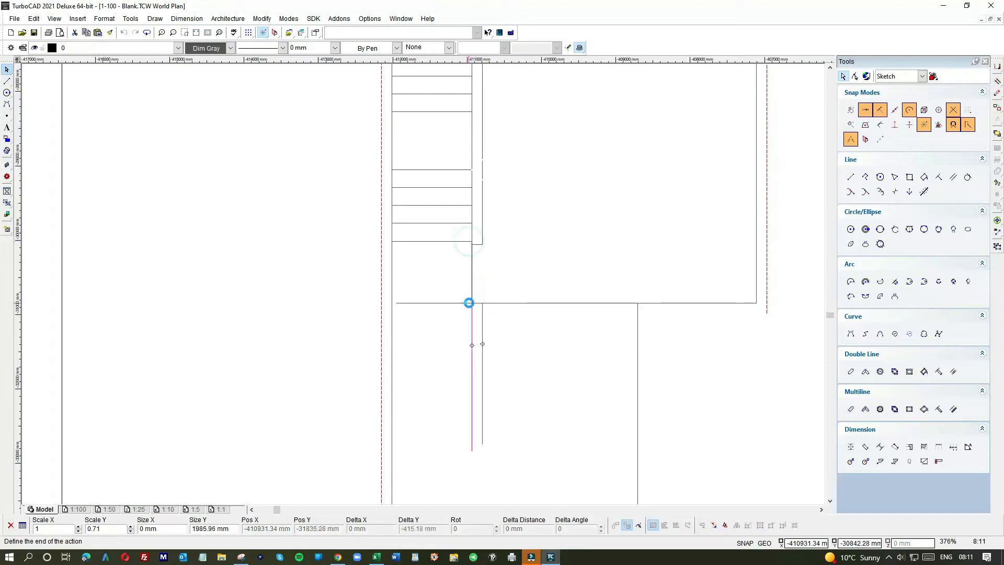
{"action": "left_click", "coordinate": [426, 302]}
{"action": "left_click_drag", "start_coordinate": [396, 302], "coordinate": [472, 302]}
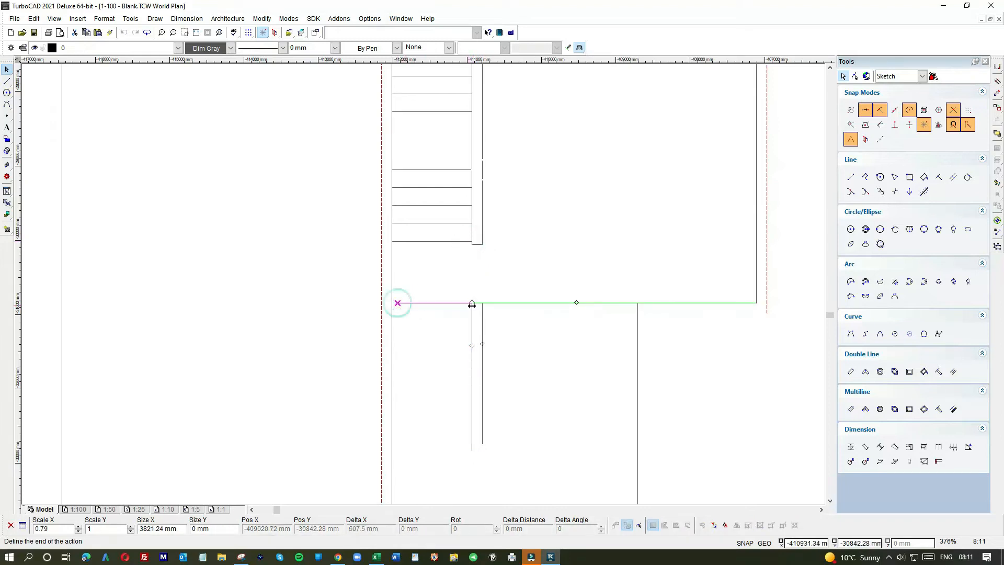
{"action": "left_click", "coordinate": [520, 328]}
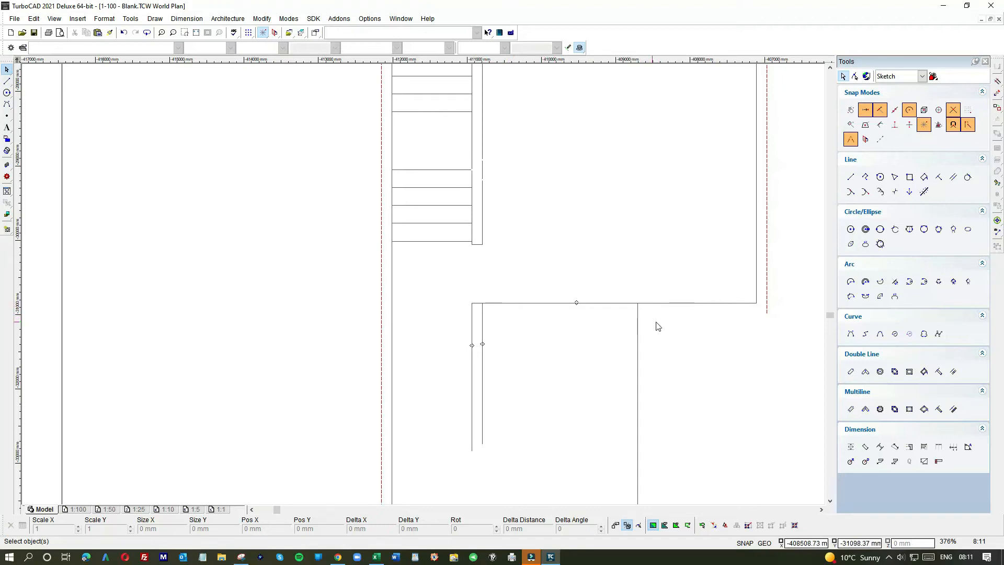
- Add a parallel line 285 mm below the kitchen's lower wall line and stretch its right end past the dashed boundary line
{"action": "left_click", "coordinate": [953, 176]}
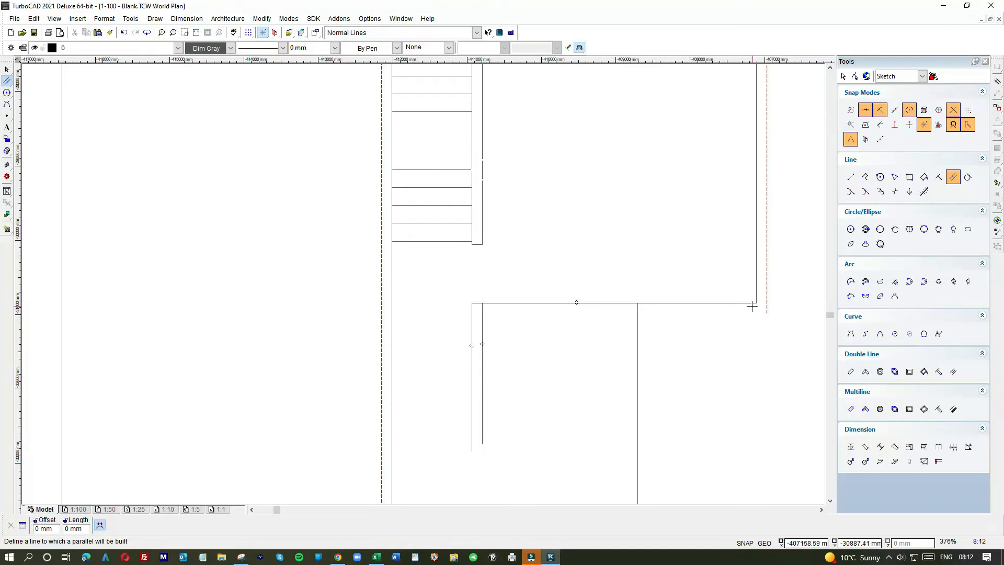
{"action": "left_click", "coordinate": [662, 303]}
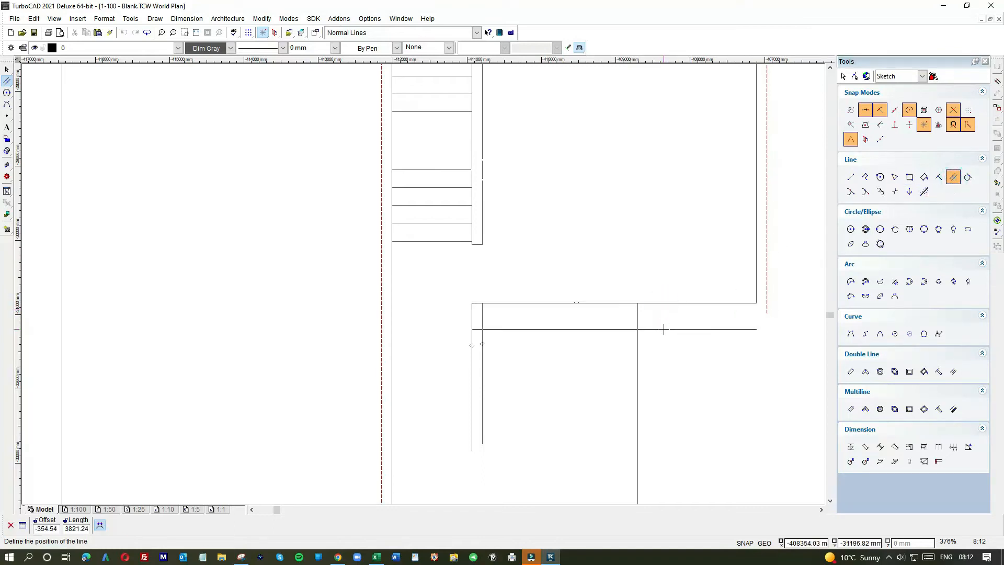
{"action": "type", "text": "-285"}
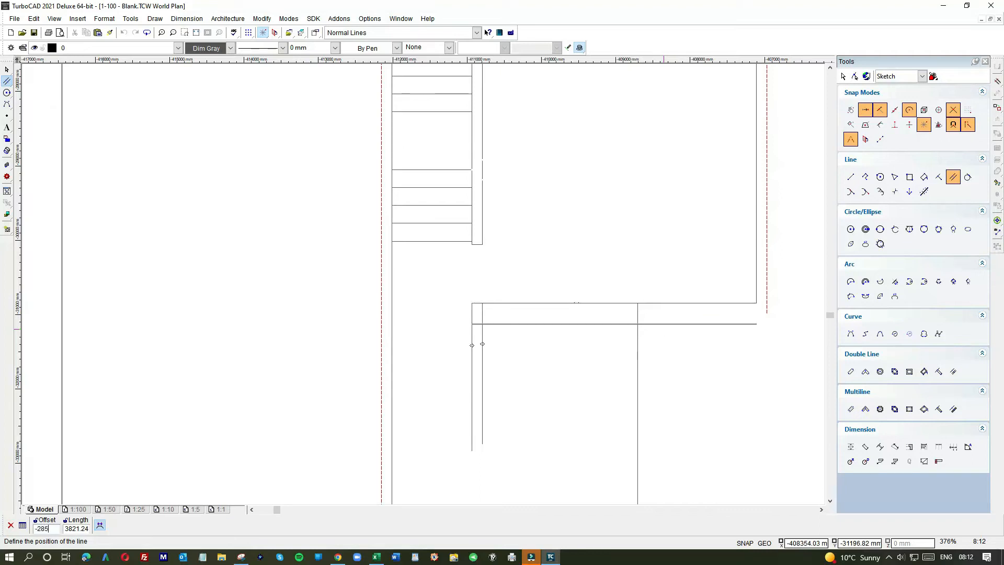
{"action": "left_click", "coordinate": [664, 329]}
{"action": "left_click", "coordinate": [7, 69]}
{"action": "left_click", "coordinate": [753, 324]}
{"action": "left_click_drag", "start_coordinate": [758, 325], "coordinate": [812, 323]}
{"action": "left_click", "coordinate": [748, 354]}
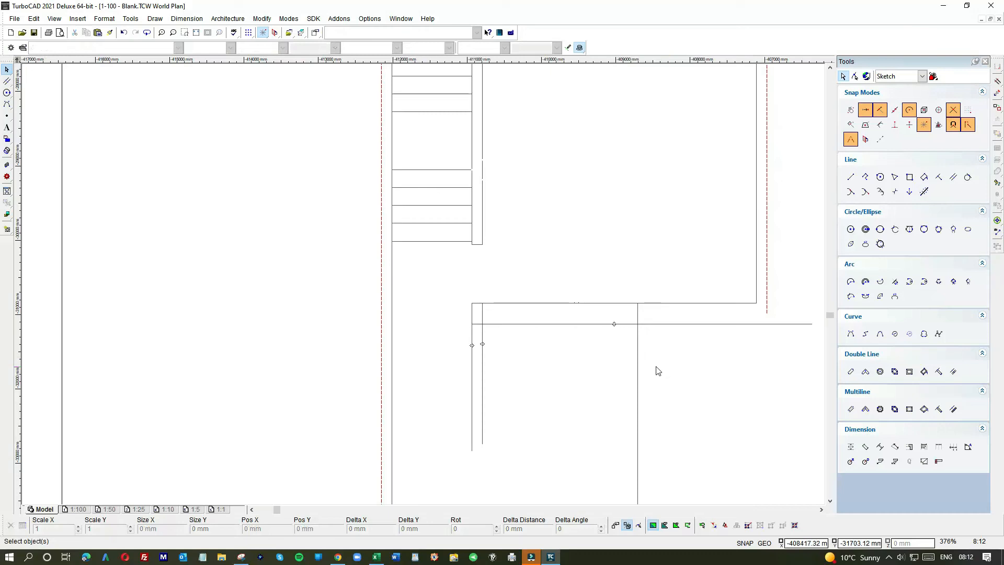
- Trim the bedroom's right wall line to the new horizontal line, and trim that line and the partition's inner face to a shared corner
{"action": "left_click", "coordinate": [639, 357]}
{"action": "left_click_drag", "start_coordinate": [637, 302], "coordinate": [637, 323]}
{"action": "left_click", "coordinate": [493, 327]}
{"action": "left_click", "coordinate": [472, 325]}
{"action": "left_click", "coordinate": [482, 325]}
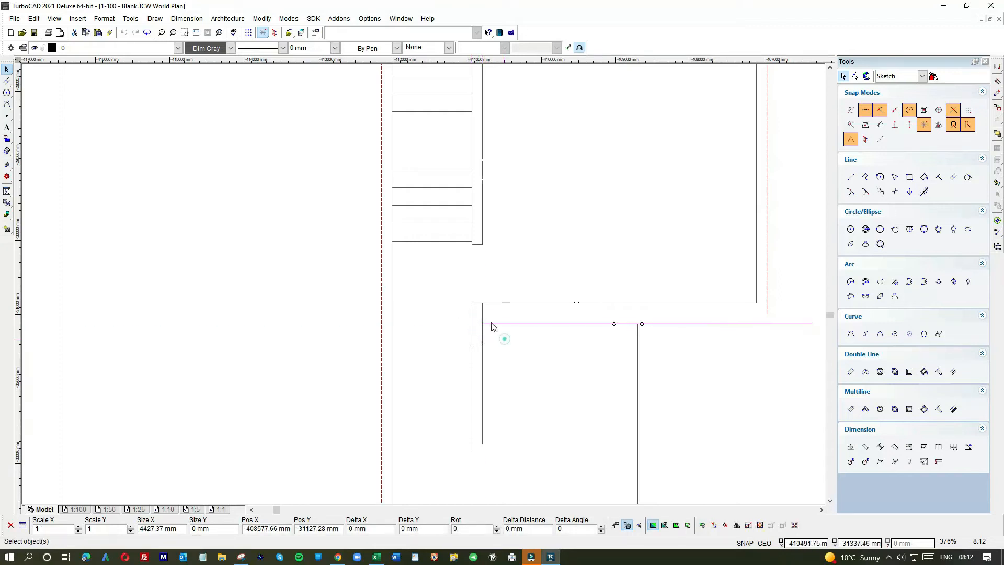
{"action": "left_click", "coordinate": [482, 330]}
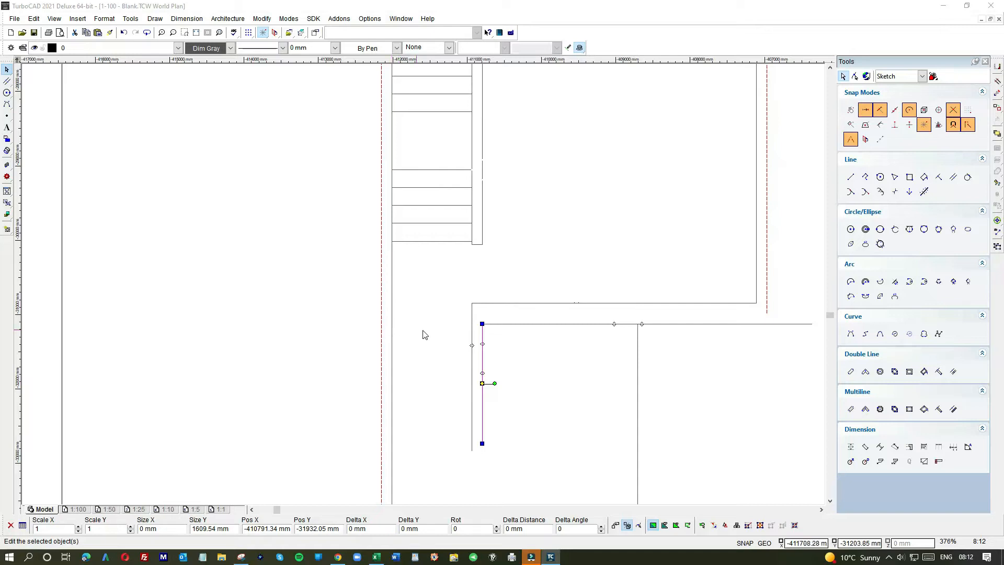
{"action": "left_click", "coordinate": [628, 342]}
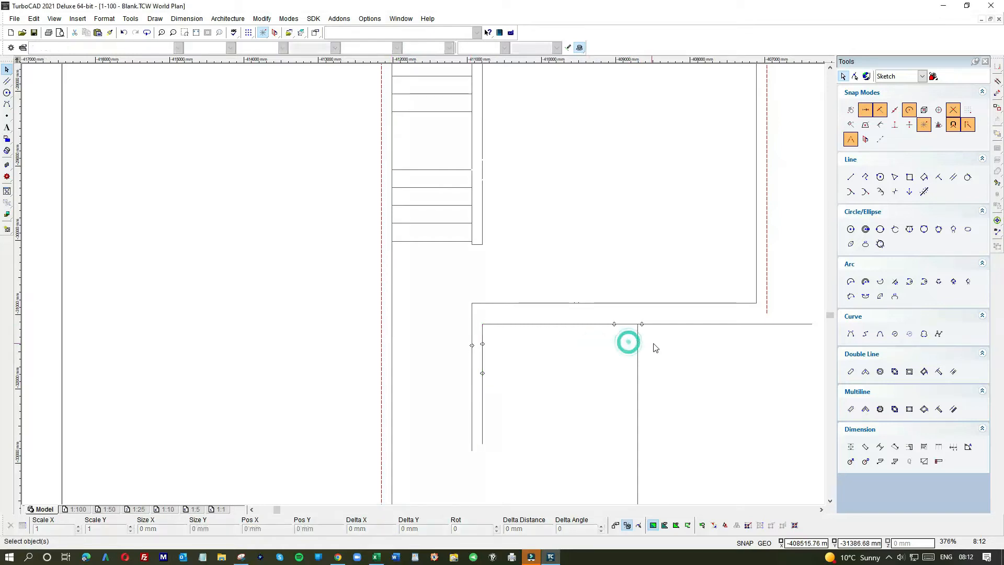
- Draw a 285 mm horizontal helper line outward from the kitchen's lower right corner across the dashed boundary line
{"action": "scroll", "coordinate": [384, 300], "scroll_direction": "down", "scroll_amount": 2}
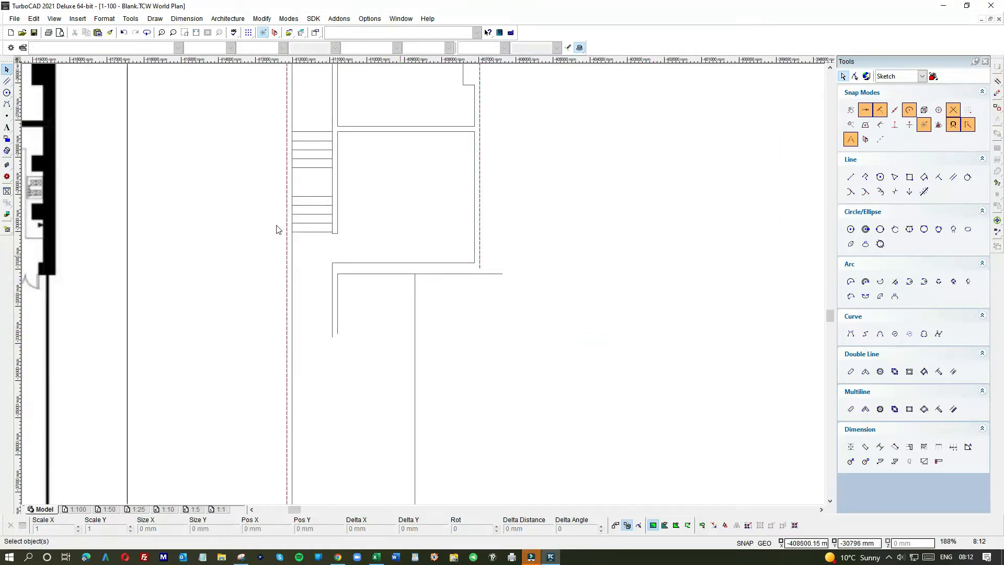
{"action": "scroll", "coordinate": [478, 264], "scroll_direction": "up", "scroll_amount": 6}
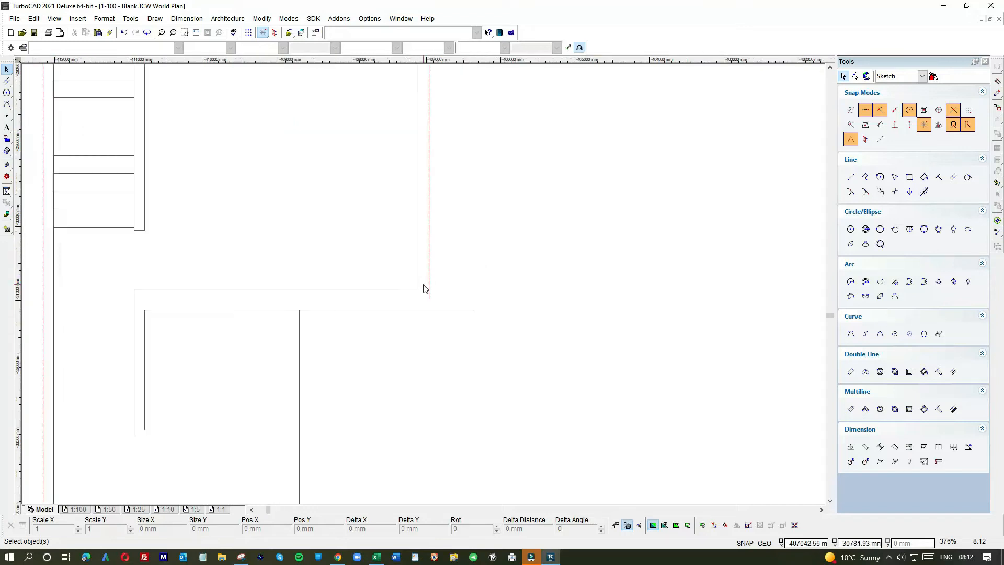
{"action": "left_click", "coordinate": [851, 177]}
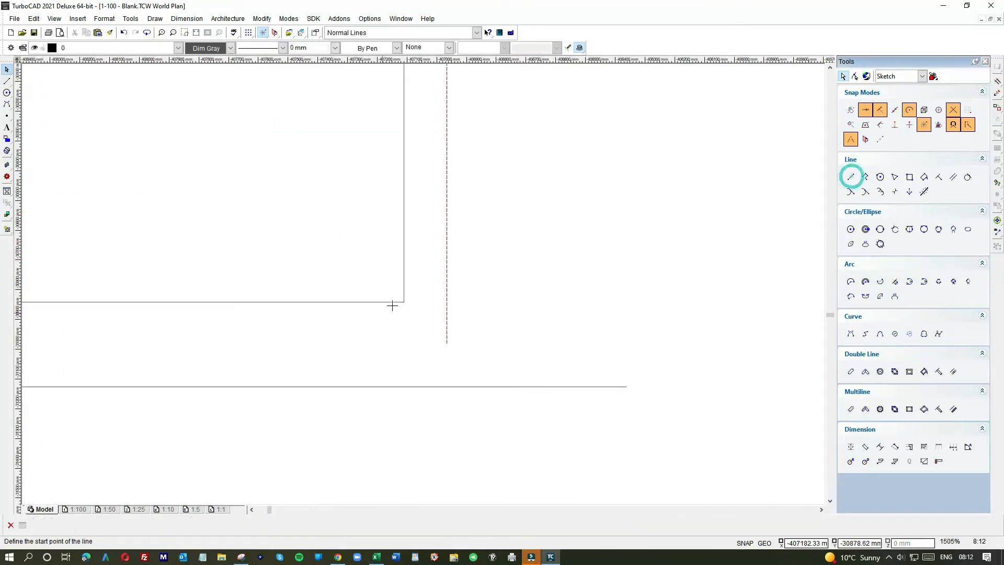
{"action": "left_click", "coordinate": [403, 302]}
{"action": "key", "text": "Tab"}
{"action": "type", "text": "285"}
{"action": "key", "text": "Return"}
- Draw a short vertical and a short horizontal line from the helper line's outer end to mark the neighbouring wall corner, and delete the helper
{"action": "left_click", "coordinate": [488, 301]}
{"action": "left_click", "coordinate": [488, 227]}
{"action": "left_click", "coordinate": [488, 302]}
{"action": "left_click", "coordinate": [555, 302]}
{"action": "key", "text": "Escape"}
{"action": "left_click", "coordinate": [423, 302]}
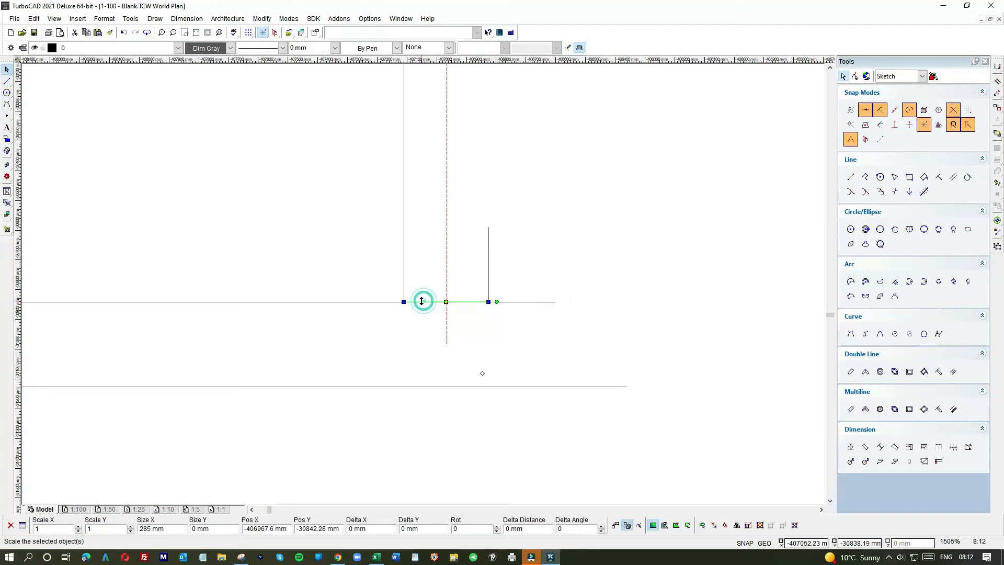
{"action": "key", "text": "Delete"}
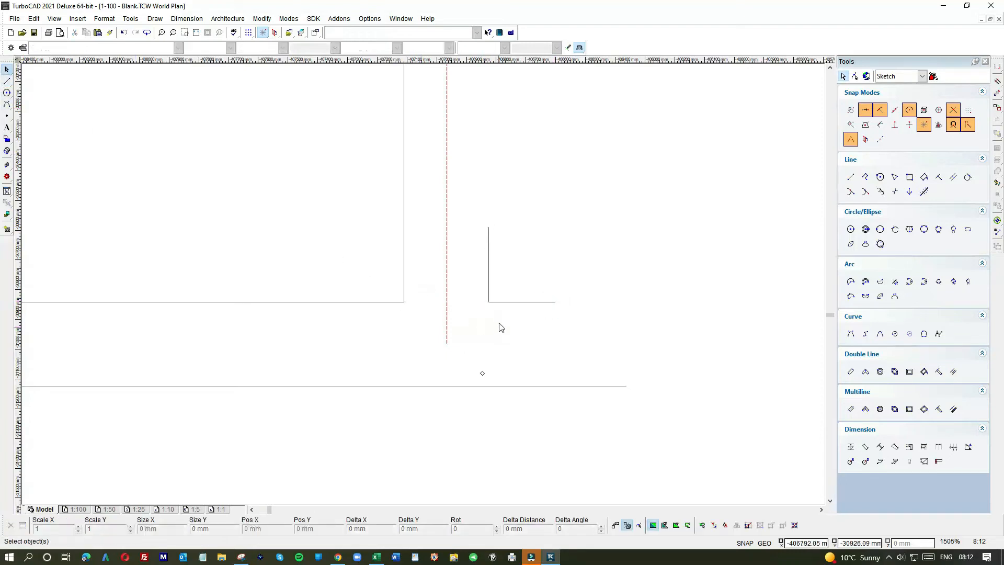
- Extend the right dashed red boundary line downward past the lower face of the kitchen's rear wall, to about 9230 mm long
{"action": "left_click", "coordinate": [447, 337]}
{"action": "left_click", "coordinate": [448, 425]}
{"action": "scroll", "coordinate": [421, 287], "scroll_direction": "down", "scroll_amount": 5}
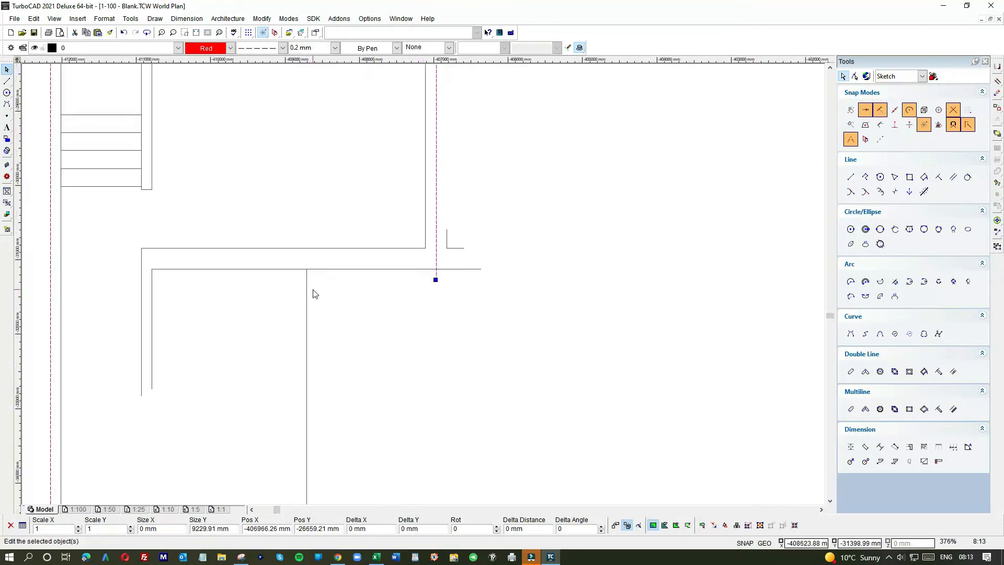
- Add a parallel line outside the bedrooms' right wall line, offset by the same 285 mm wall thickness as the kitchen's rear wall
{"action": "scroll", "coordinate": [311, 291], "scroll_direction": "down", "scroll_amount": 2}
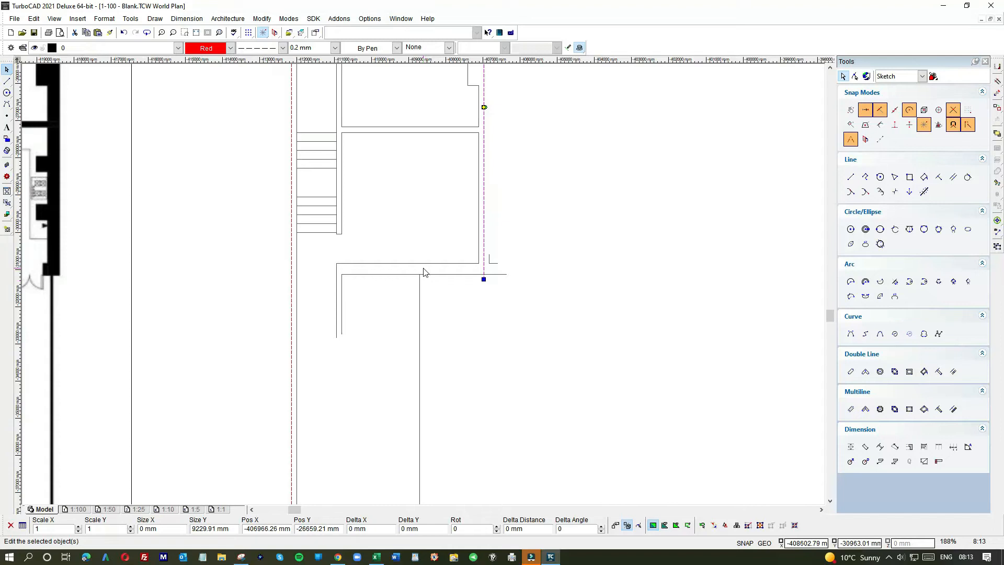
{"action": "scroll", "coordinate": [423, 272], "scroll_direction": "down", "scroll_amount": 2}
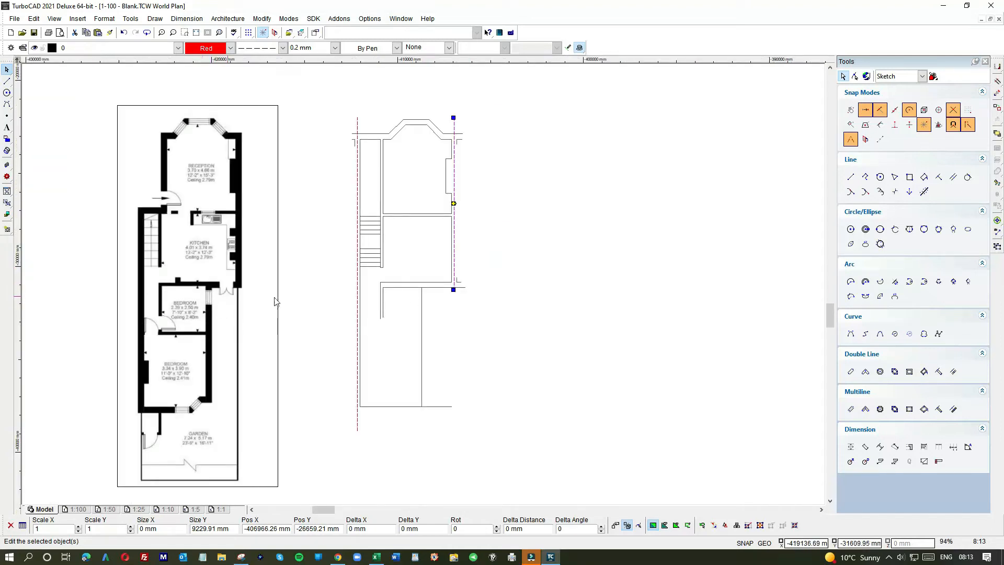
{"action": "left_click", "coordinate": [953, 177]}
{"action": "left_click", "coordinate": [422, 326]}
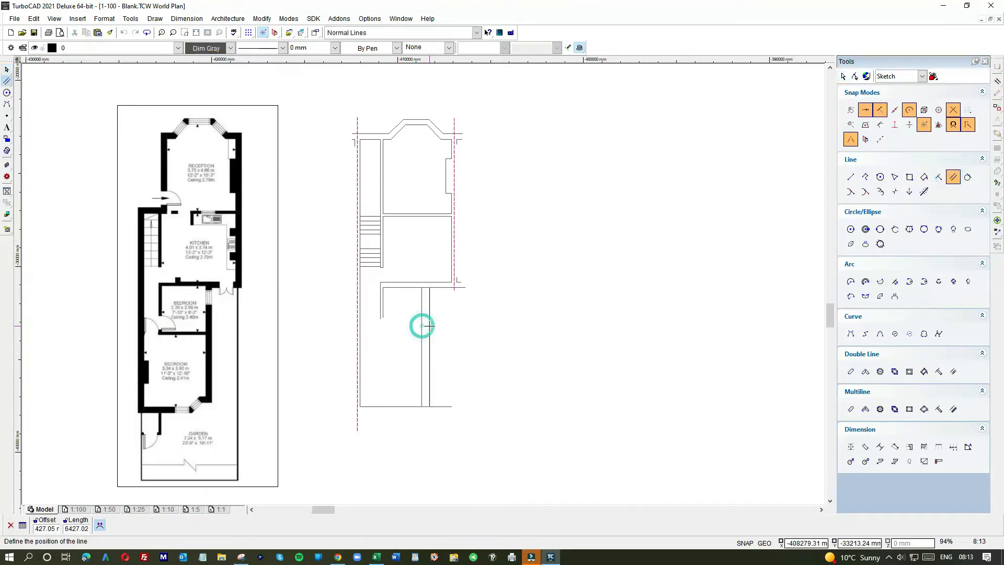
{"action": "key", "text": "Tab"}
{"action": "type", "text": "300"}
{"action": "key", "text": "Return"}
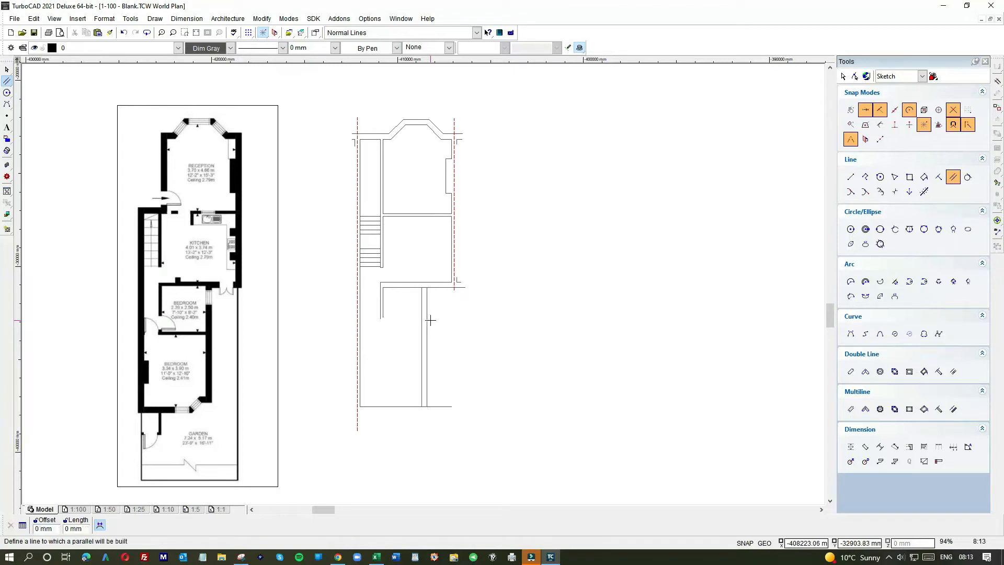
- Shorten the lower face of the kitchen's rear wall so it ends at the inner face of the bedrooms' right wall, about 2085 mm long
{"action": "left_click", "coordinate": [7, 69]}
{"action": "scroll", "coordinate": [417, 295], "scroll_direction": "up", "scroll_amount": 4}
{"action": "left_click", "coordinate": [423, 281]}
{"action": "left_click_drag", "start_coordinate": [553, 282], "coordinate": [377, 281]}
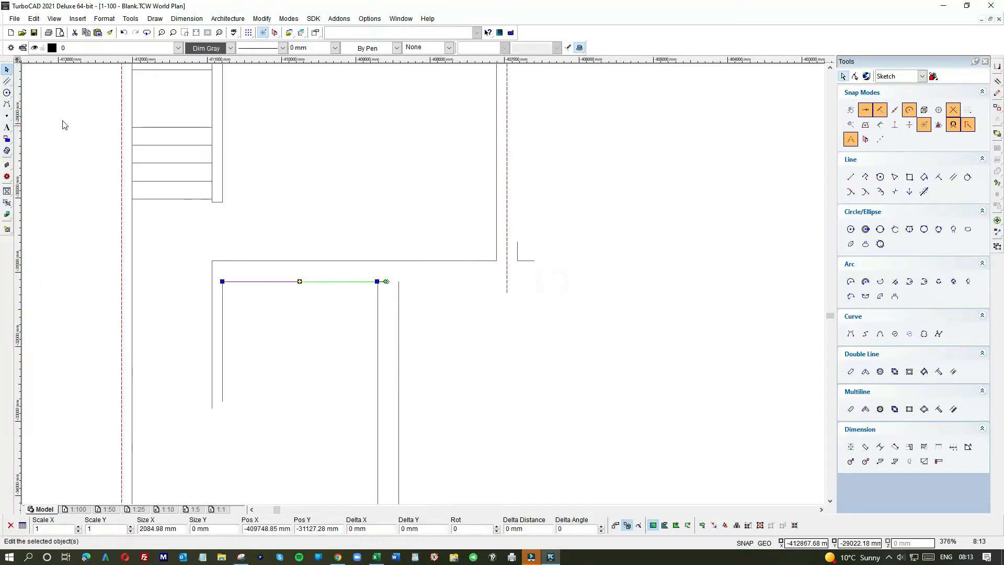
- Draw a horizontal line about 2126 mm long from the bedroom's upper right corner past the boundary, and trim its start to the bedroom wall's outer face
{"action": "left_click", "coordinate": [851, 176]}
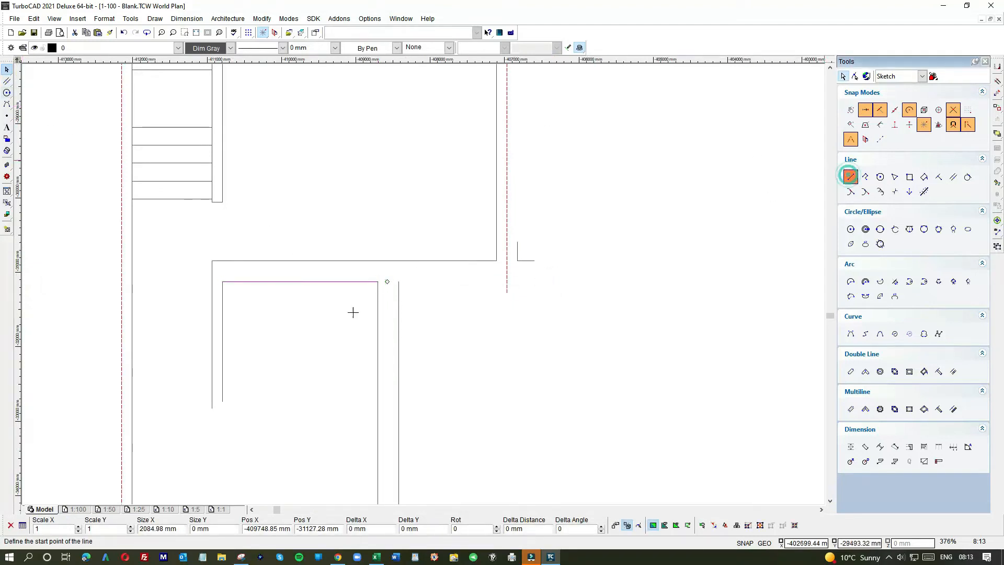
{"action": "scroll", "coordinate": [384, 288], "scroll_direction": "up", "scroll_amount": 2}
{"action": "left_click", "coordinate": [397, 256]}
{"action": "scroll", "coordinate": [503, 267], "scroll_direction": "down", "scroll_amount": 1}
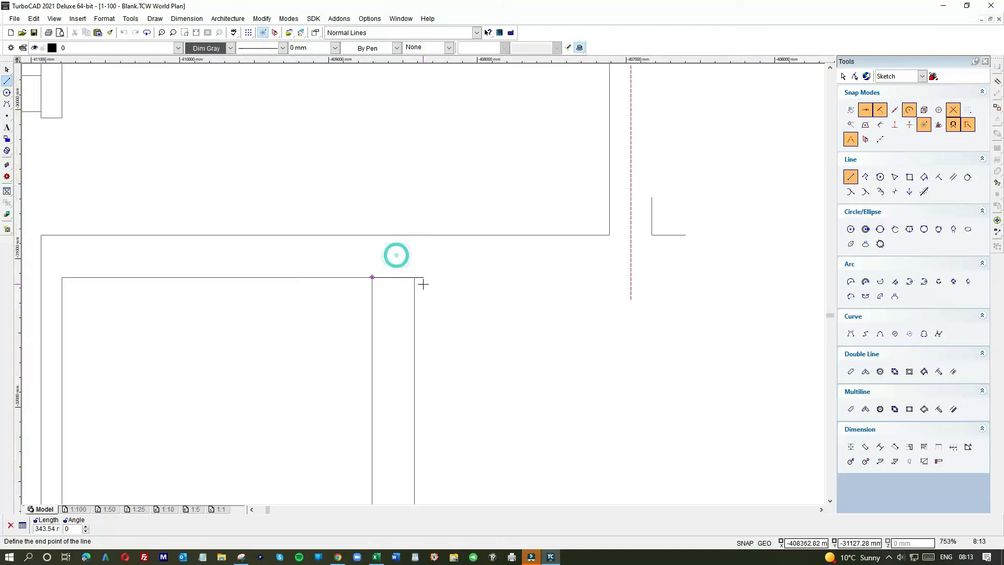
{"action": "left_click", "coordinate": [688, 277]}
{"action": "left_click", "coordinate": [7, 69]}
{"action": "left_click", "coordinate": [502, 277]}
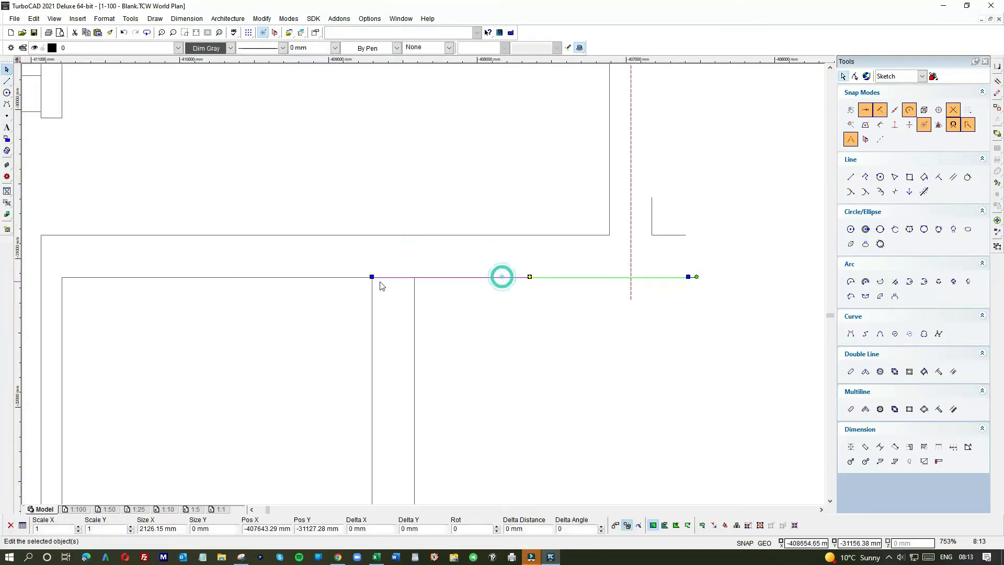
{"action": "left_click_drag", "start_coordinate": [373, 276], "coordinate": [414, 277]}
{"action": "left_click", "coordinate": [449, 309]}
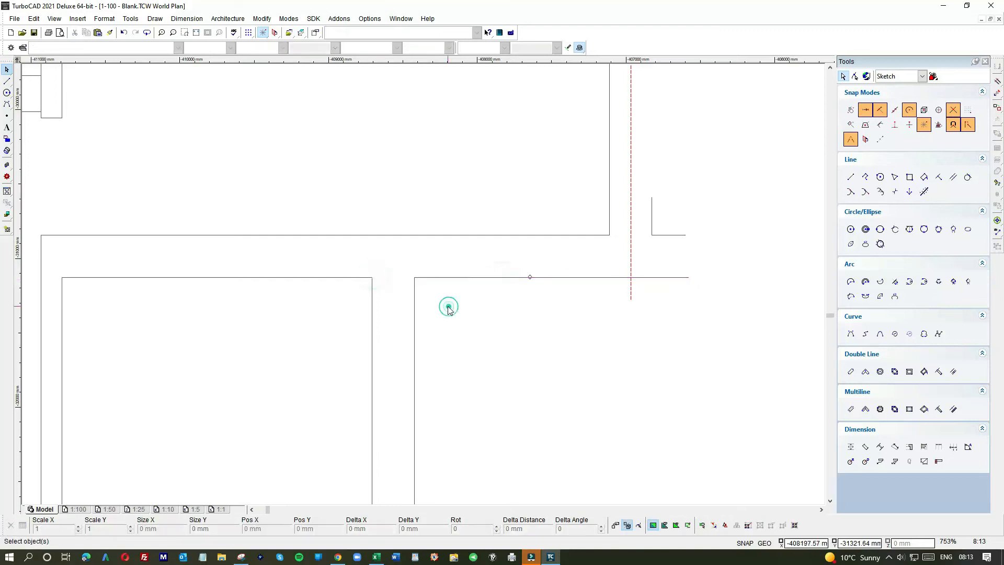
- Project a horizontal line from the upper face of the partition between the bedrooms on the reference plan to the drawn right wall's inner face
{"action": "scroll", "coordinate": [418, 311], "scroll_direction": "down", "scroll_amount": 5}
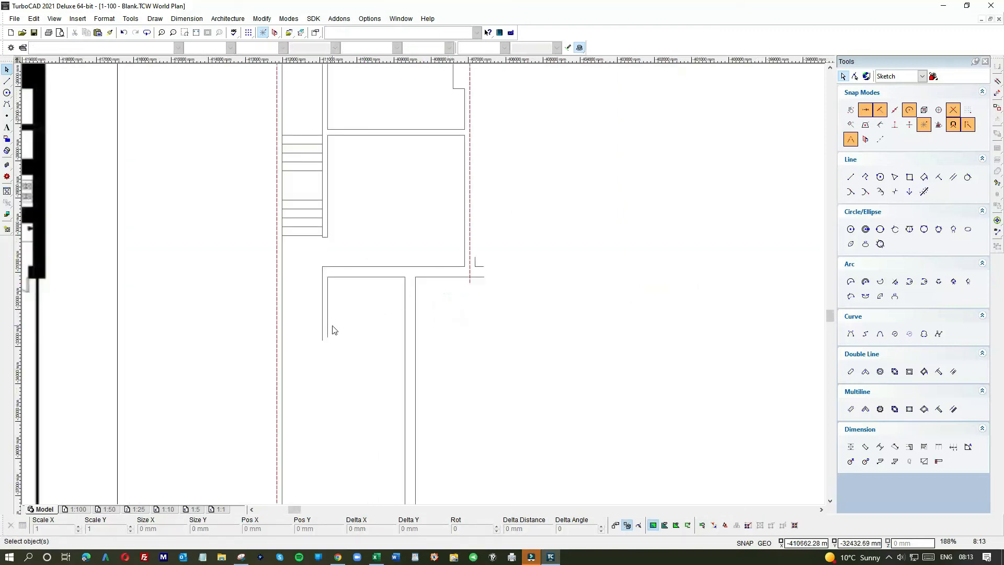
{"action": "scroll", "coordinate": [425, 289], "scroll_direction": "down", "scroll_amount": 2}
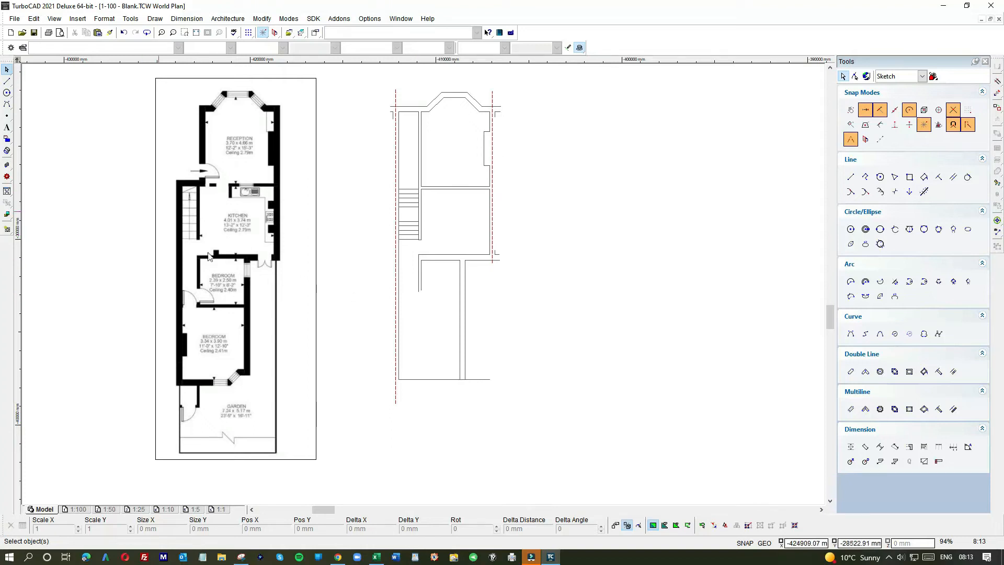
{"action": "left_click", "coordinate": [6, 81]}
{"action": "scroll", "coordinate": [265, 325], "scroll_direction": "up", "scroll_amount": 5}
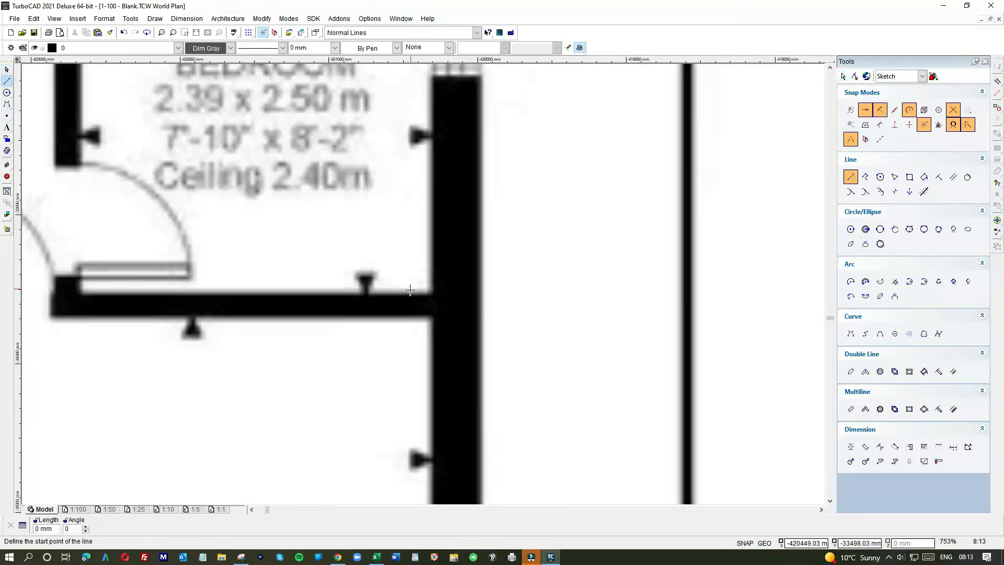
{"action": "left_click", "coordinate": [403, 295]}
{"action": "scroll", "coordinate": [518, 291], "scroll_direction": "down", "scroll_amount": 3}
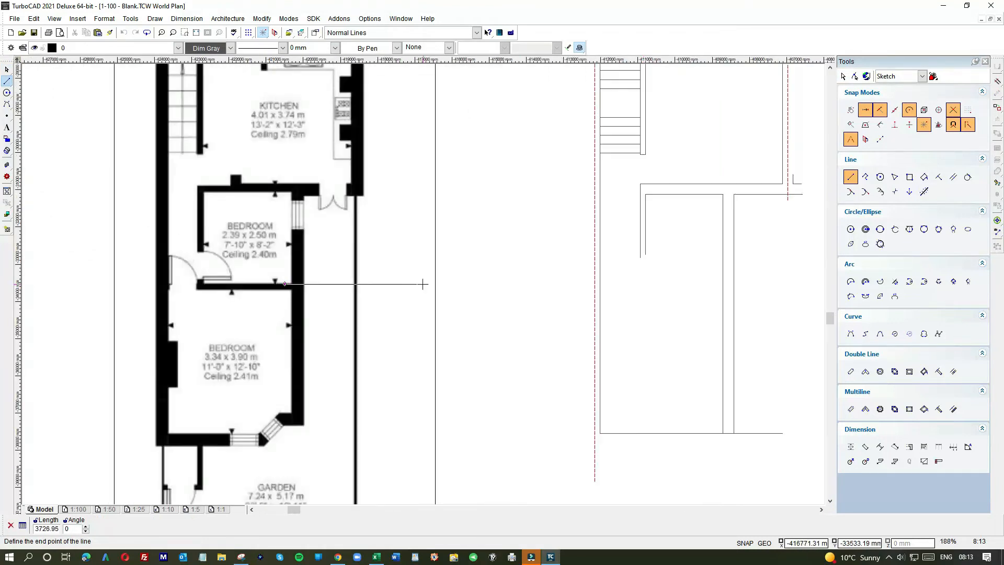
{"action": "left_click", "coordinate": [722, 284]}
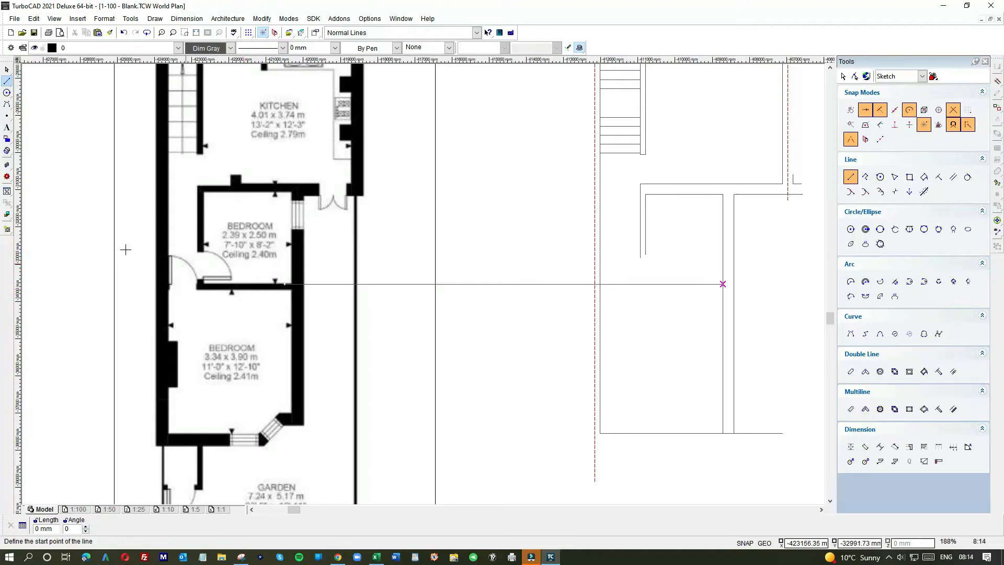
- Shorten the projected partition line so it starts at the left wall's inner face, about 3305 mm long
{"action": "left_click", "coordinate": [8, 70]}
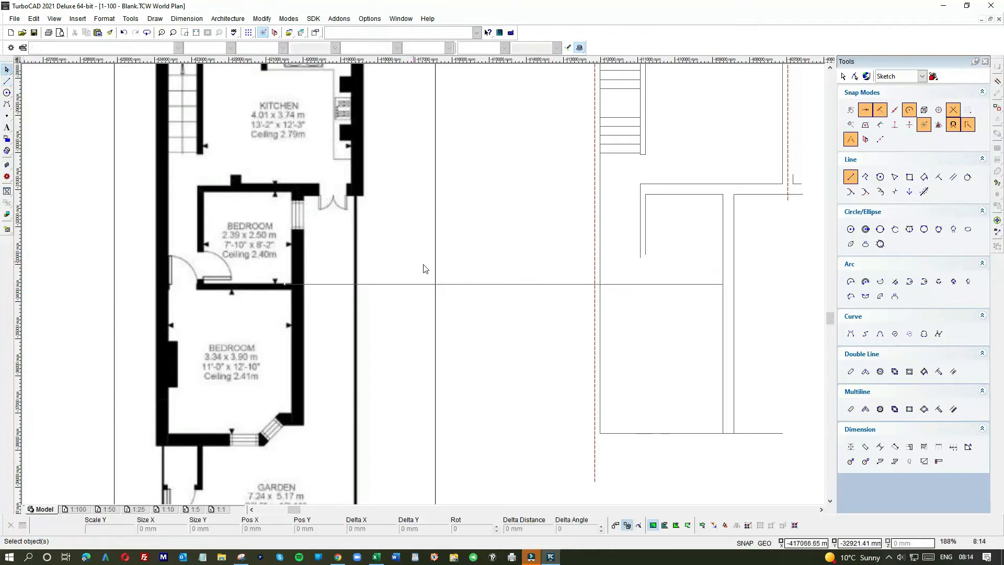
{"action": "left_click", "coordinate": [471, 284]}
{"action": "left_click_drag", "start_coordinate": [282, 284], "coordinate": [599, 282]}
{"action": "left_click", "coordinate": [553, 301]}
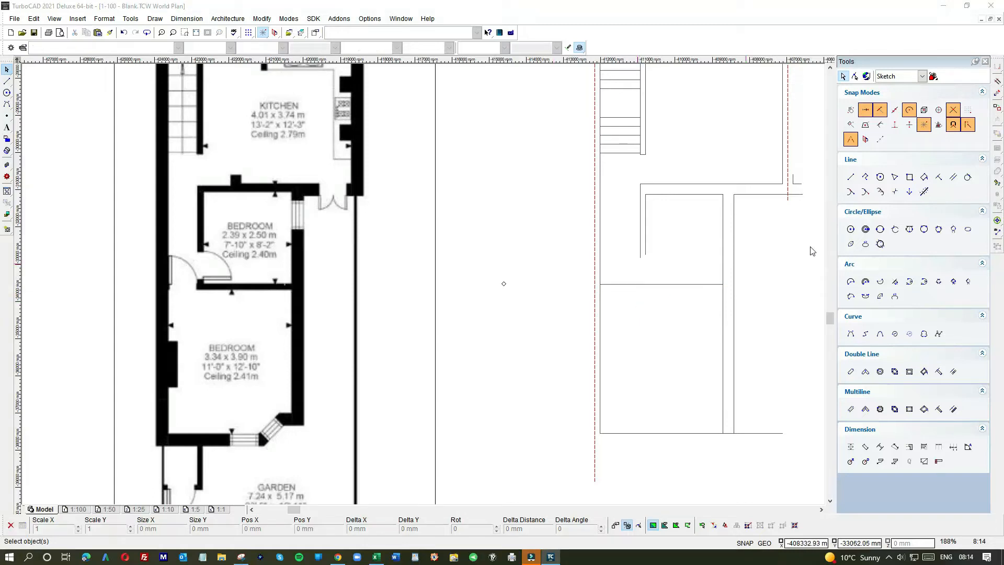
- Add a parallel line 130 mm below the horizontal partition line between the bedrooms as its lower face
{"action": "left_click", "coordinate": [953, 177]}
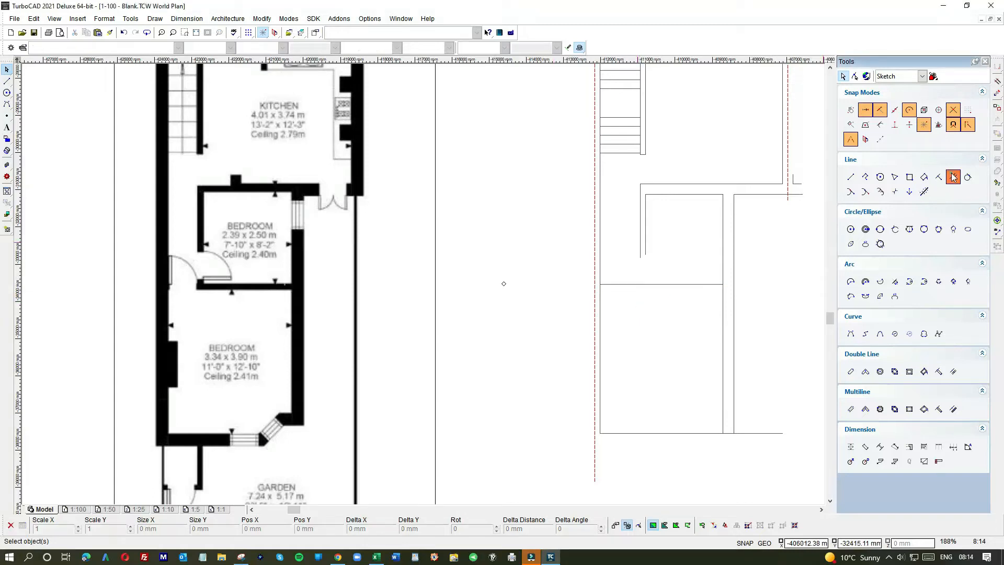
{"action": "left_click", "coordinate": [660, 292]}
{"action": "key", "text": "Tab"}
{"action": "type", "text": "-"}
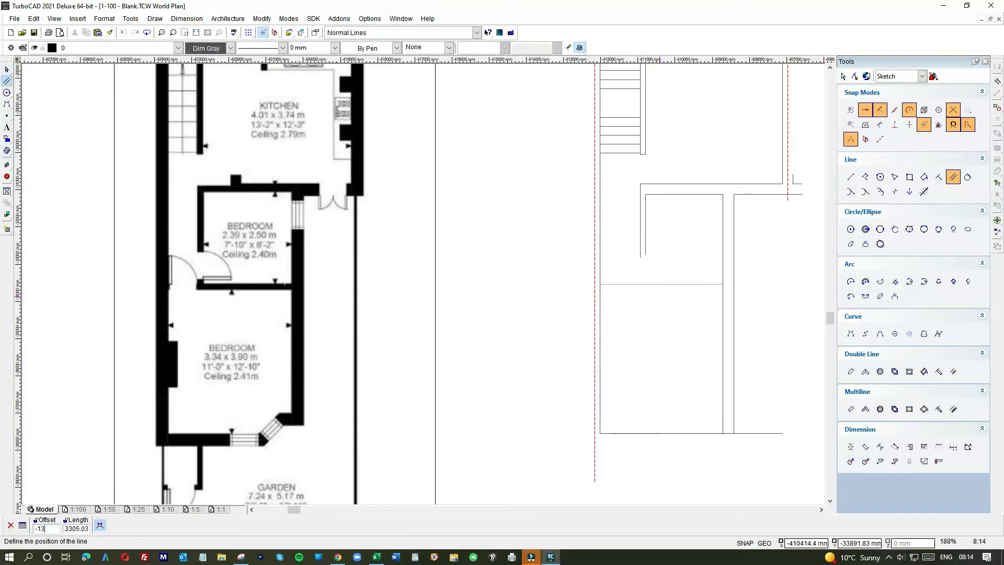
{"action": "key", "text": "Return"}
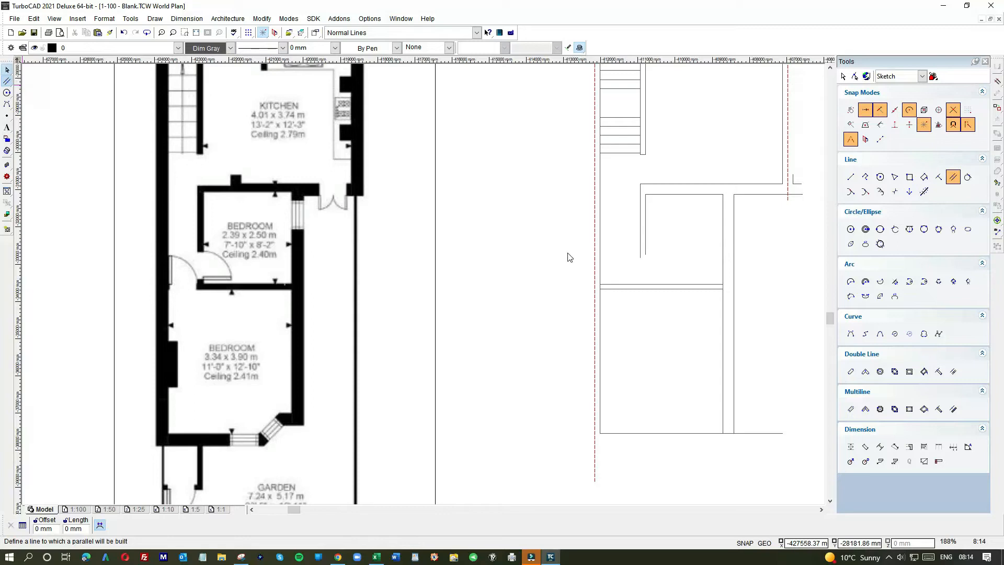
{"action": "key", "text": "Escape"}
- Extend both faces of the small bedroom's left partition down to the horizontal partition, and shorten that partition's upper face to the bedroom corner, about 2085 mm long
{"action": "left_click", "coordinate": [647, 234]}
{"action": "left_click_drag", "start_coordinate": [646, 256], "coordinate": [639, 283]}
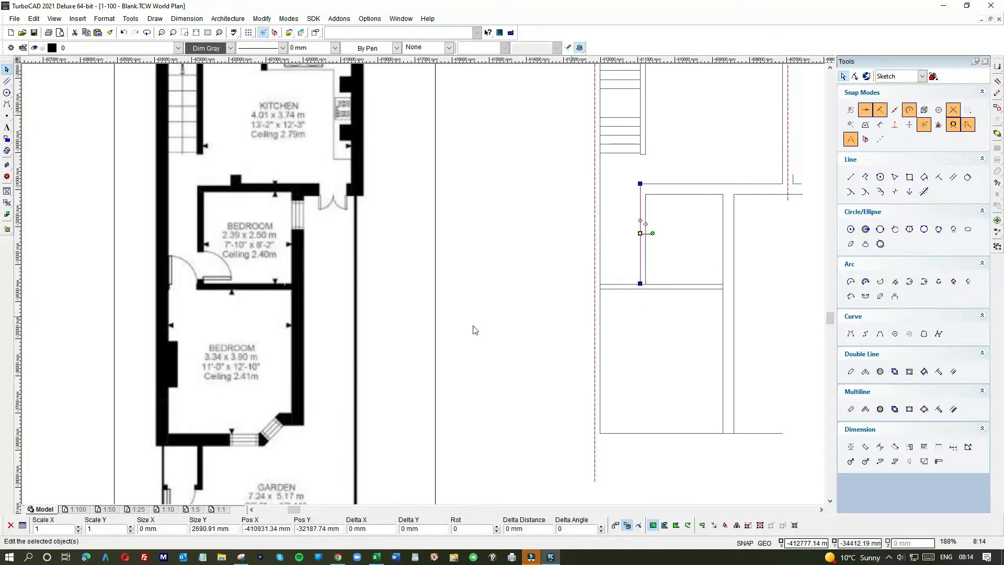
{"action": "scroll", "coordinate": [637, 285], "scroll_direction": "up", "scroll_amount": 3}
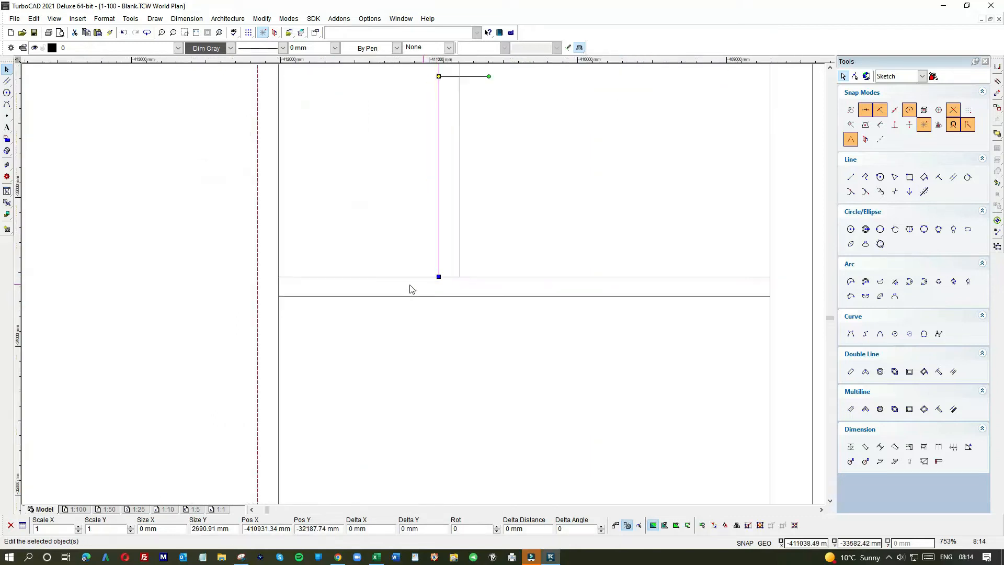
{"action": "left_click", "coordinate": [393, 280]}
{"action": "left_click", "coordinate": [277, 277]}
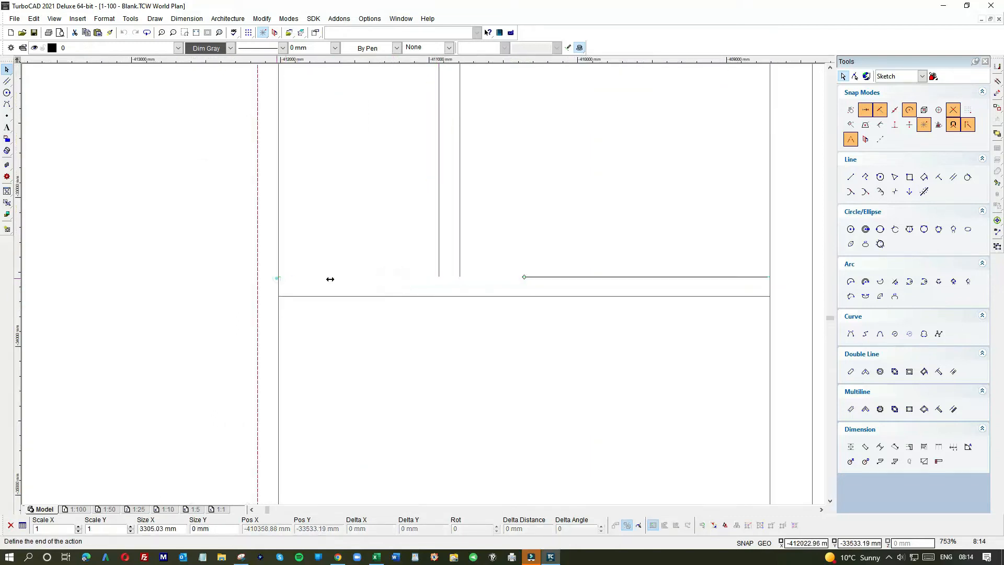
{"action": "left_click", "coordinate": [455, 277]}
{"action": "scroll", "coordinate": [415, 287], "scroll_direction": "down", "scroll_amount": 8}
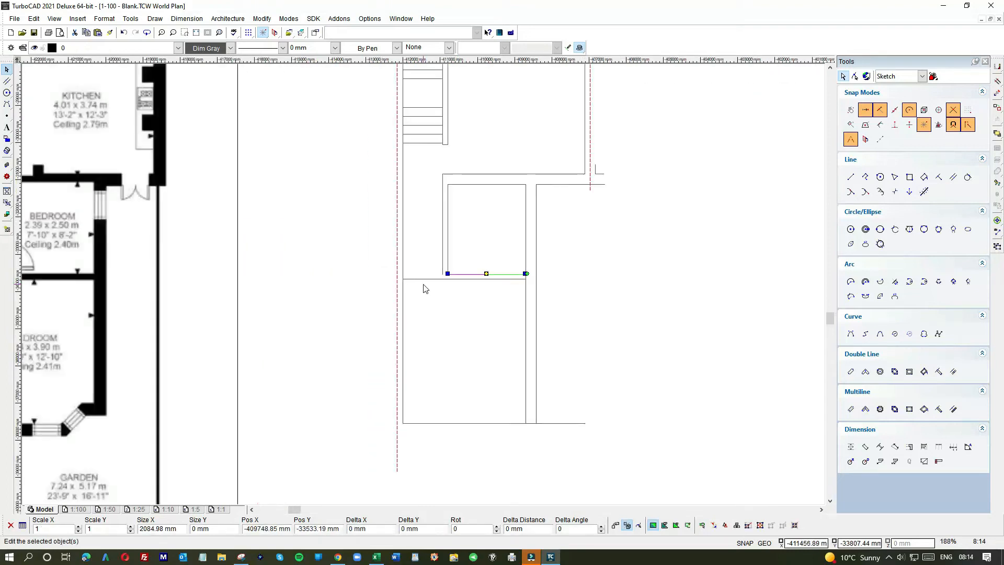
- Draw a horizontal line from the small bedroom's lower left corner past the left wall and the dashed boundary
{"action": "scroll", "coordinate": [425, 282], "scroll_direction": "up", "scroll_amount": 4}
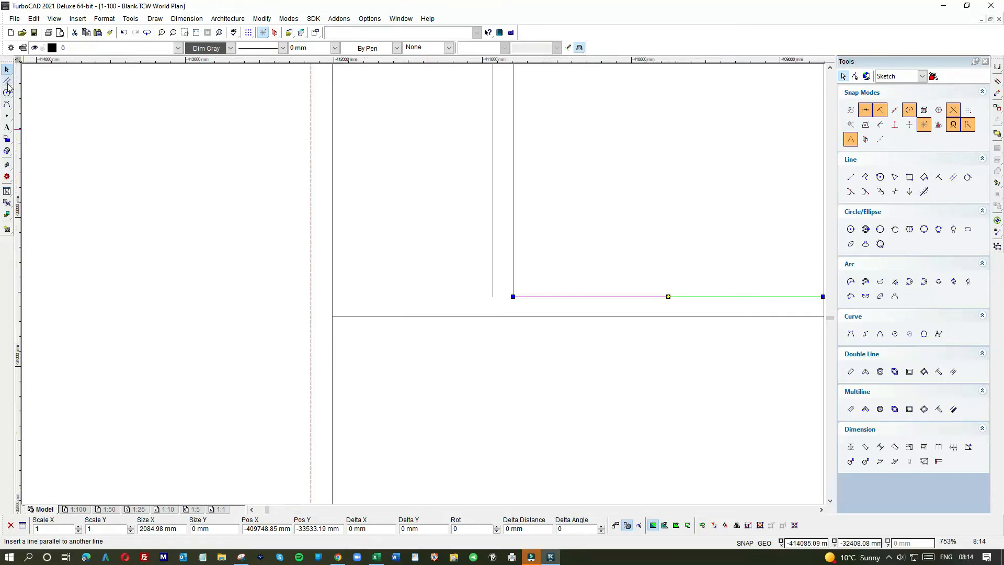
{"action": "left_click", "coordinate": [850, 177]}
{"action": "left_click", "coordinate": [514, 295]}
{"action": "left_click", "coordinate": [328, 292]}
{"action": "left_click", "coordinate": [514, 296]}
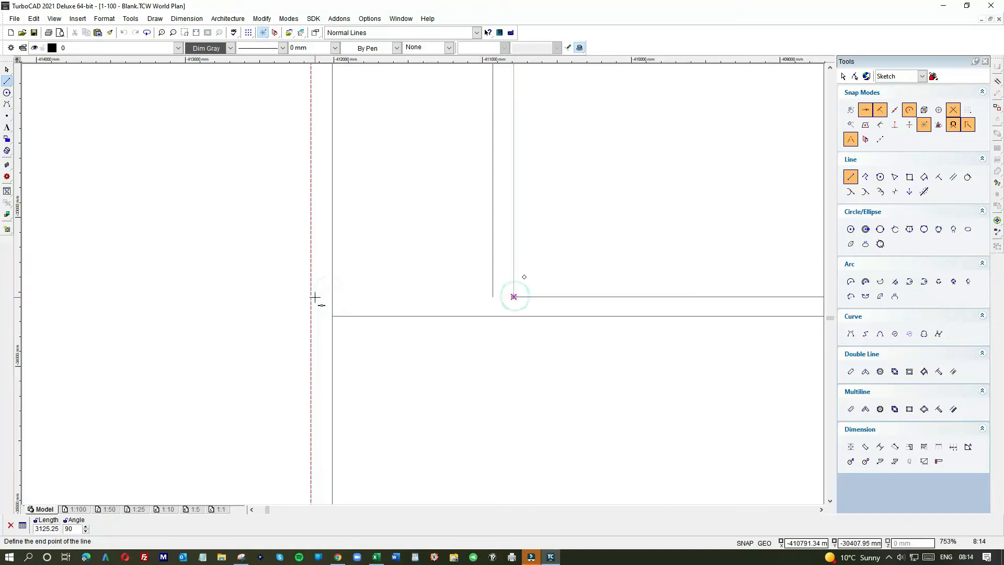
{"action": "left_click", "coordinate": [283, 297]}
{"action": "left_click", "coordinate": [7, 69]}
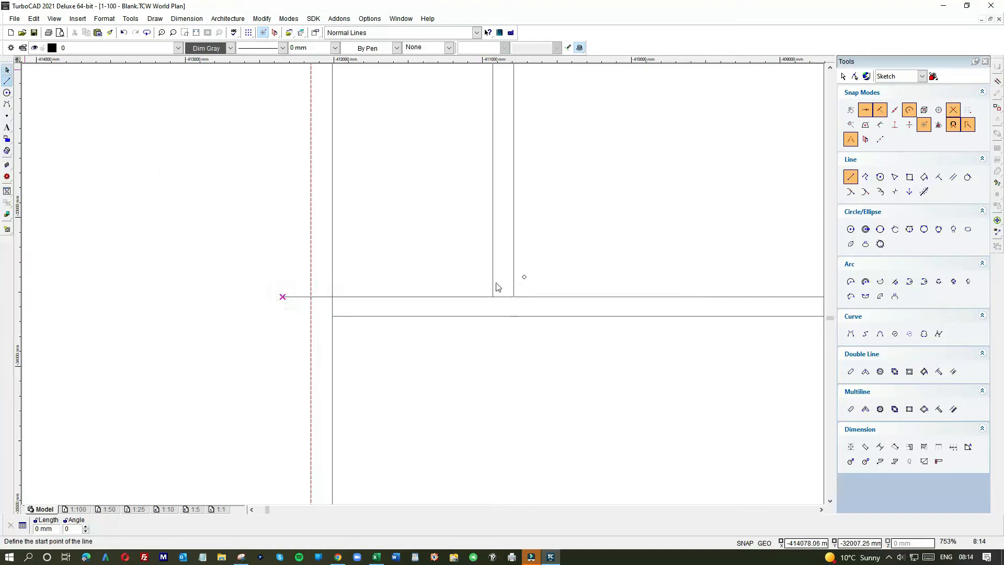
- Trim the new line to run from the vertical partition's left face to the left wall's inner face, about 1080 mm long
{"action": "scroll", "coordinate": [534, 295], "scroll_direction": "up", "scroll_amount": 4}
{"action": "left_click", "coordinate": [426, 301]}
{"action": "left_click_drag", "start_coordinate": [452, 300], "coordinate": [369, 301]}
{"action": "key", "text": "Escape"}
{"action": "scroll", "coordinate": [414, 286], "scroll_direction": "down", "scroll_amount": 6}
{"action": "left_click", "coordinate": [360, 284]}
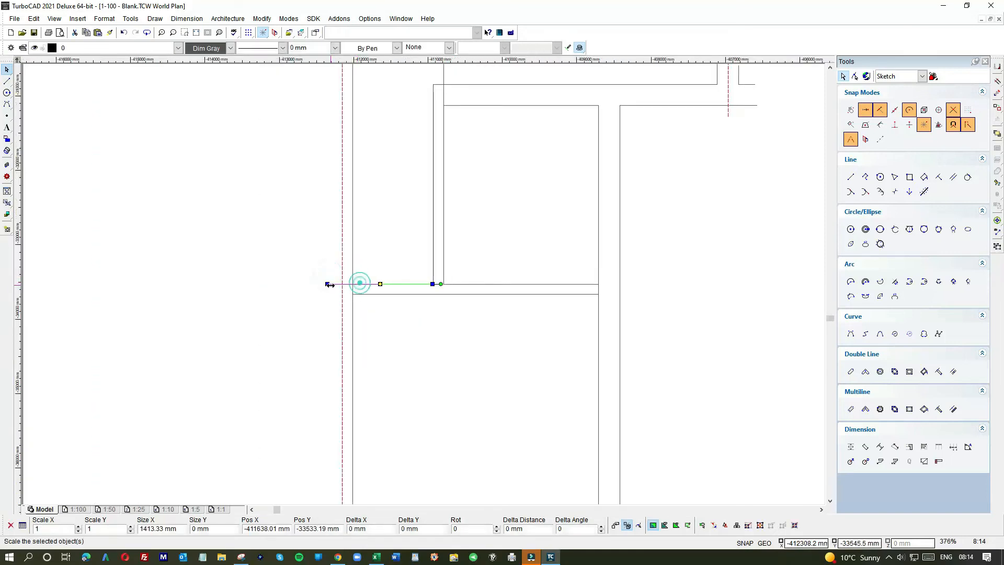
{"action": "left_click_drag", "start_coordinate": [328, 284], "coordinate": [352, 284]}
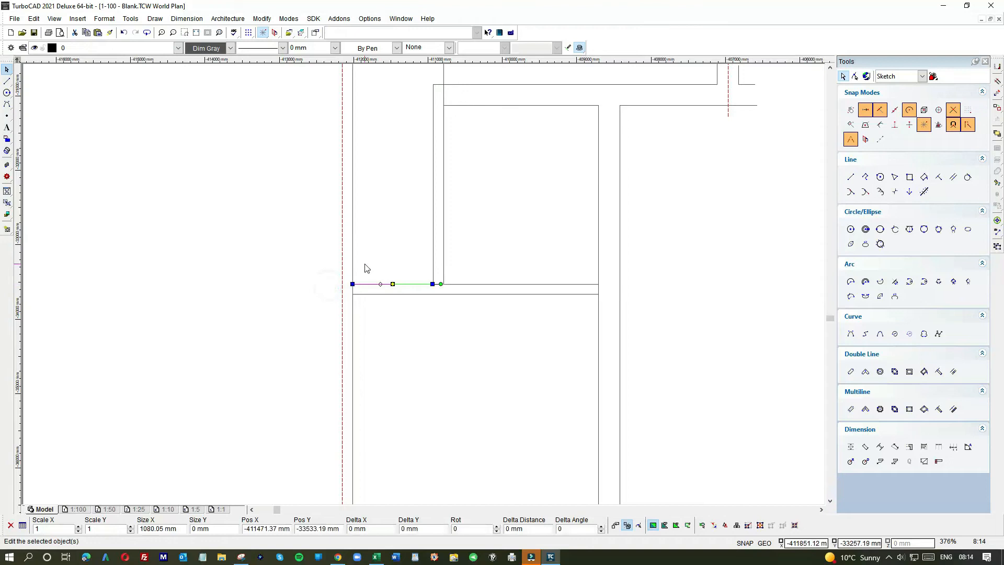
{"action": "left_click", "coordinate": [365, 264]}
- Shorten the left wall's inner face line so it ends at the horizontal partition's upper face, about 10373 mm long
{"action": "left_click", "coordinate": [353, 221]}
{"action": "scroll", "coordinate": [358, 220], "scroll_direction": "down", "scroll_amount": 1}
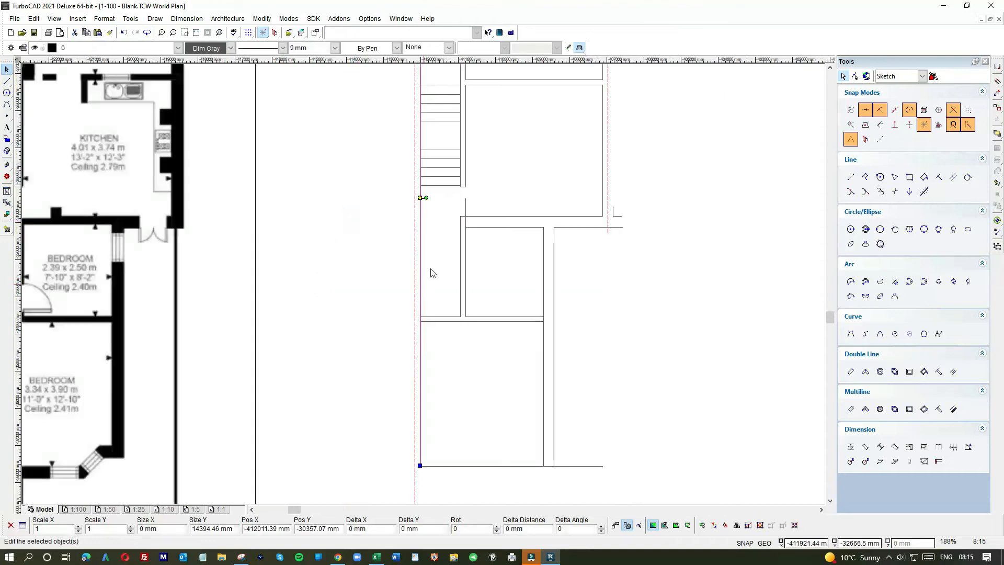
{"action": "left_click_drag", "start_coordinate": [420, 465], "coordinate": [420, 316]}
- Draw a vertical line from the hallway's lower left corner down to the large bedroom's bottom wall line
{"action": "left_click", "coordinate": [6, 81]}
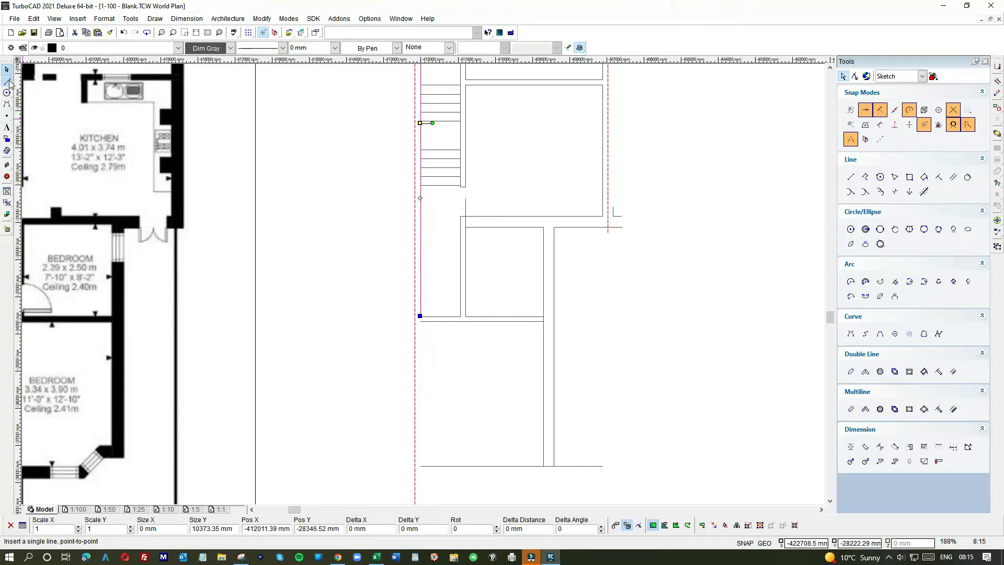
{"action": "scroll", "coordinate": [435, 342], "scroll_direction": "up", "scroll_amount": 5}
{"action": "left_click", "coordinate": [368, 257]}
{"action": "scroll", "coordinate": [422, 291], "scroll_direction": "down", "scroll_amount": 5}
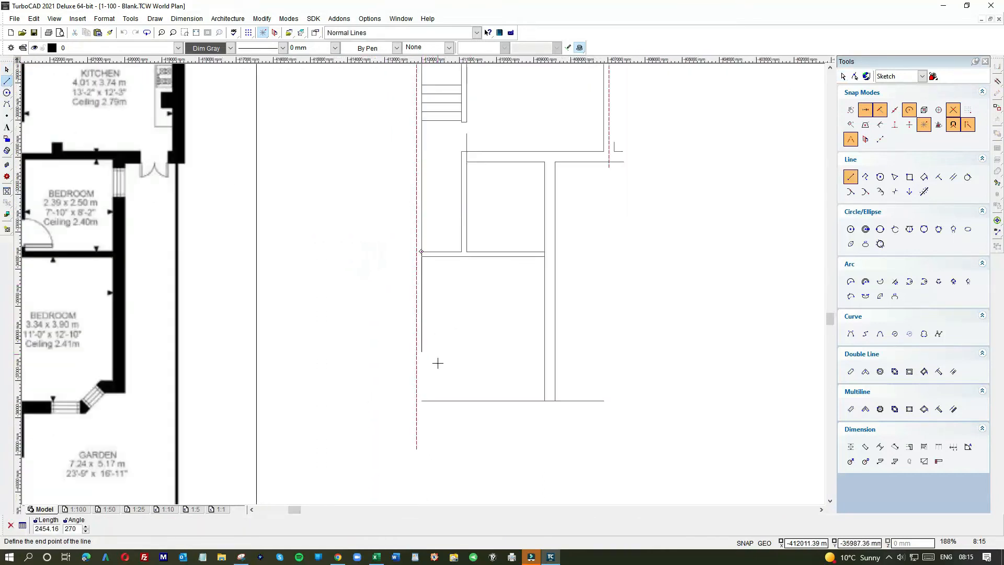
{"action": "left_click", "coordinate": [422, 401]}
{"action": "scroll", "coordinate": [422, 282], "scroll_direction": "up", "scroll_amount": 5}
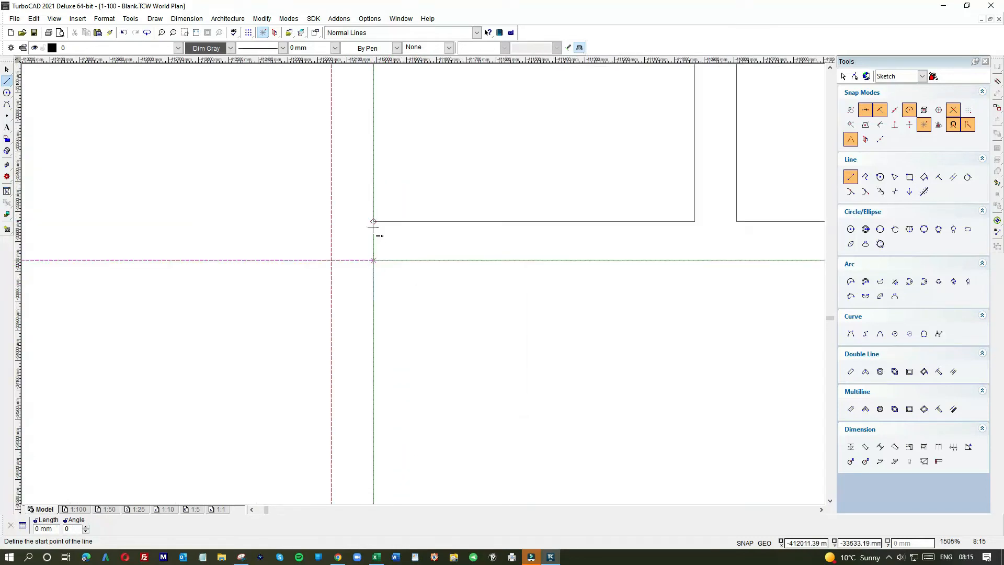
- Trim the top of the new vertical line to the horizontal partition's lower face, leaving it about 3891 mm long
{"action": "left_click", "coordinate": [9, 69]}
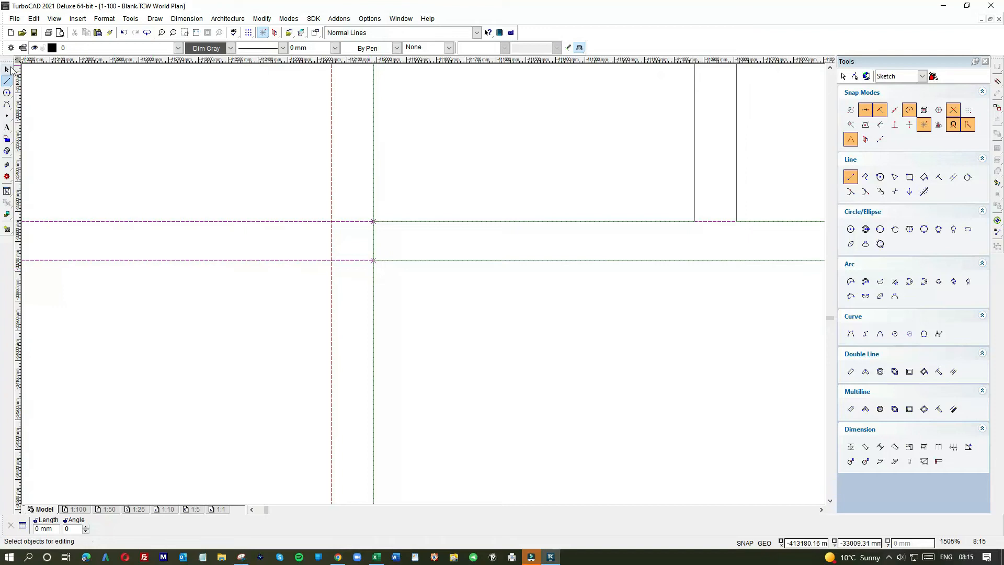
{"action": "left_click", "coordinate": [7, 72]}
{"action": "left_click", "coordinate": [372, 239]}
{"action": "left_click", "coordinate": [372, 220]}
{"action": "left_click", "coordinate": [374, 261]}
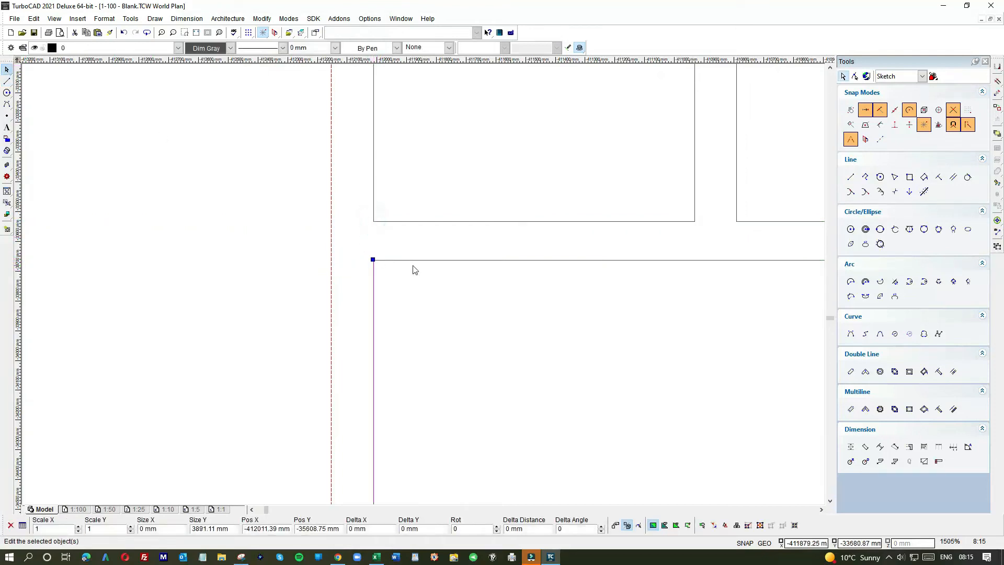
{"action": "left_click", "coordinate": [384, 277]}
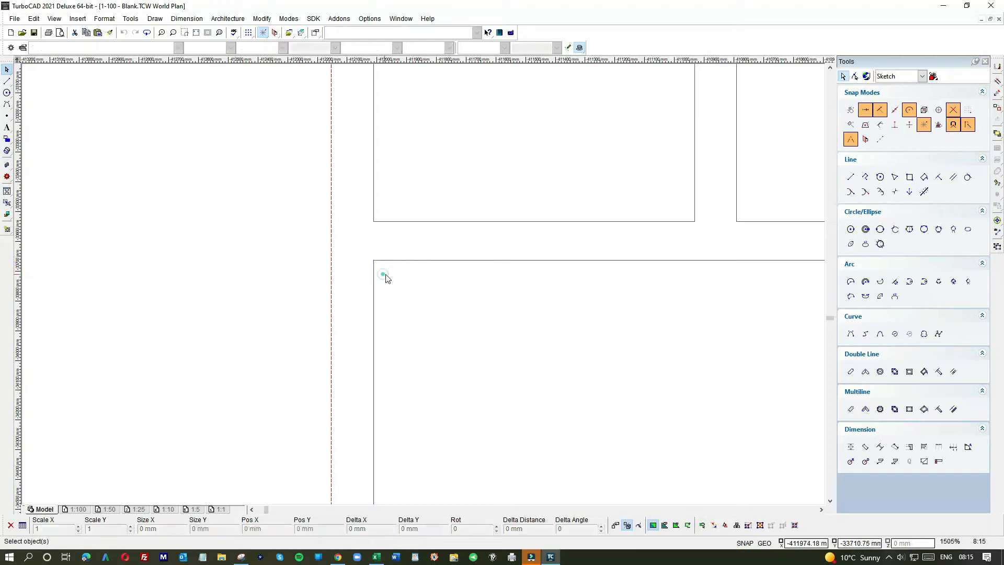
- Add a parallel line 285 mm below the large bedroom's bottom wall line as the wall's outer face
{"action": "scroll", "coordinate": [423, 288], "scroll_direction": "down", "scroll_amount": 6}
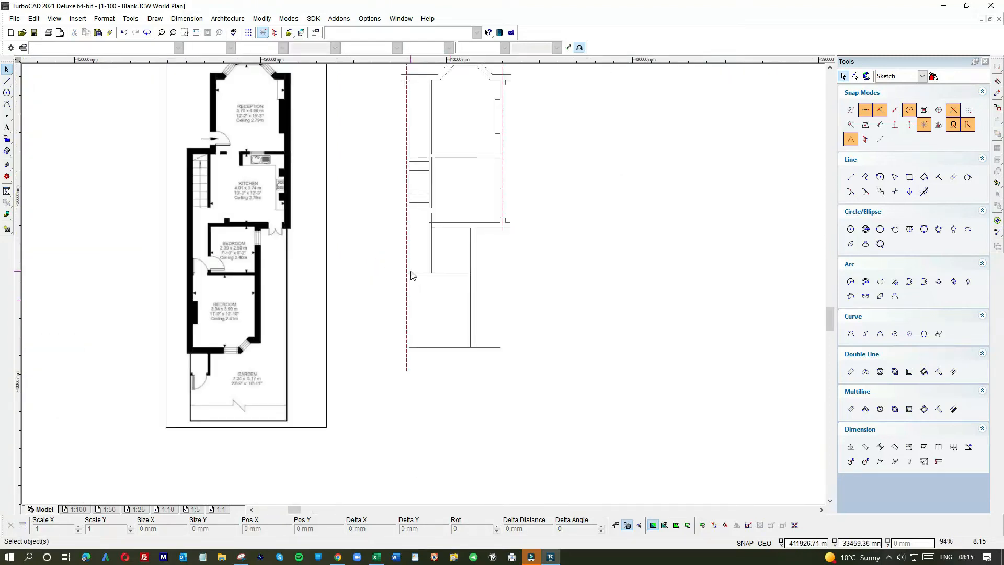
{"action": "scroll", "coordinate": [412, 275], "scroll_direction": "up", "scroll_amount": 4}
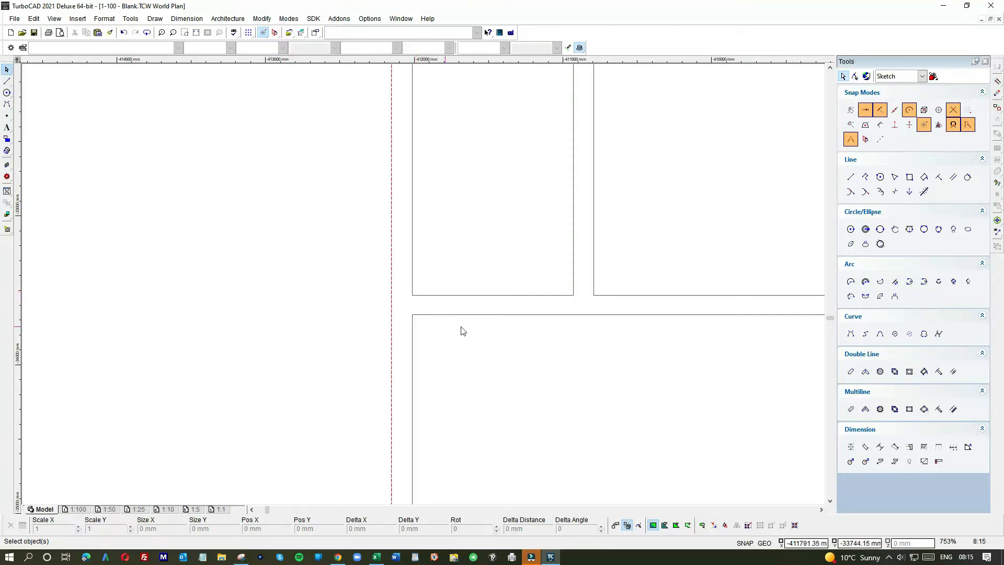
{"action": "scroll", "coordinate": [425, 289], "scroll_direction": "down", "scroll_amount": 4}
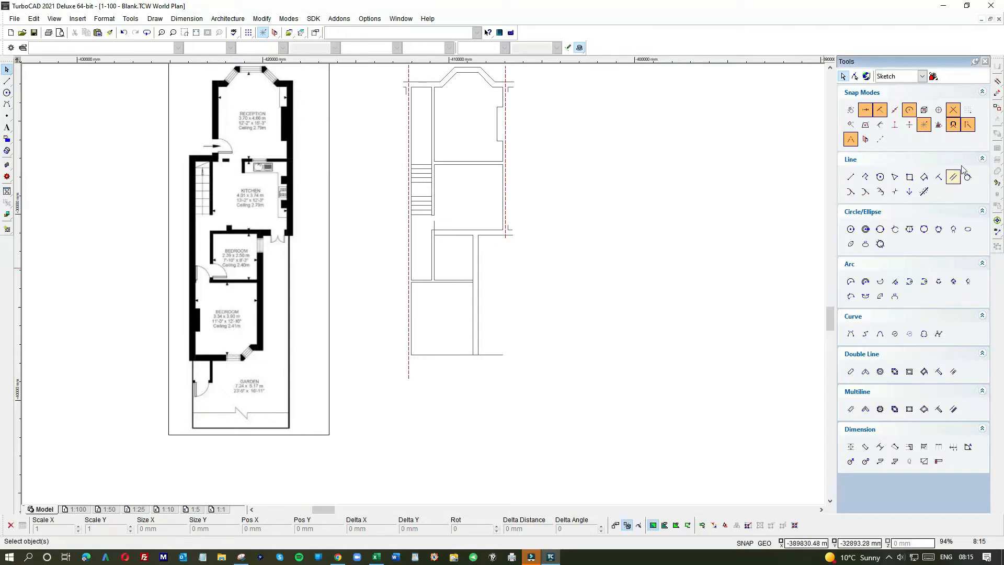
{"action": "left_click", "coordinate": [953, 179]}
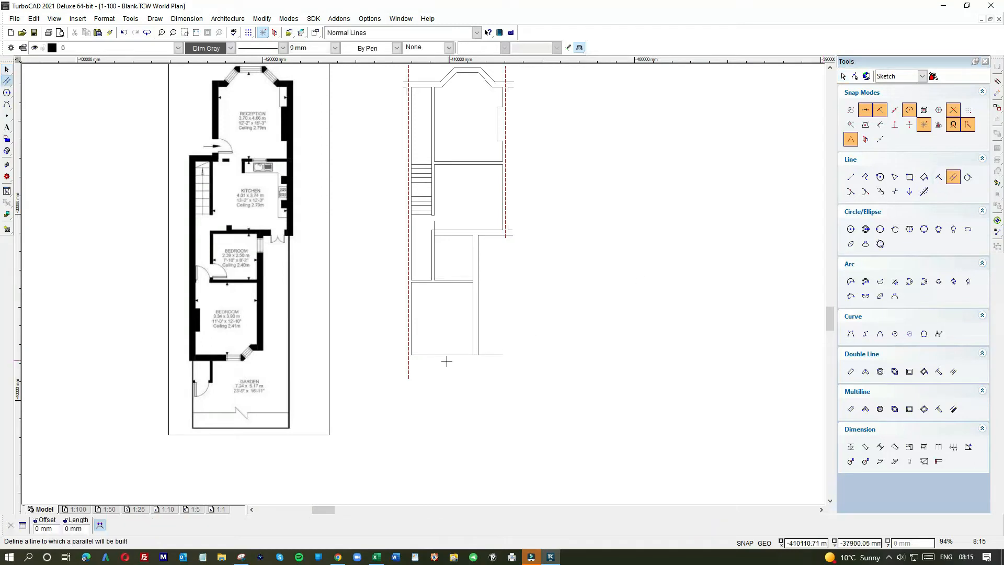
{"action": "key", "text": "Tab"}
{"action": "type", "text": "-"}
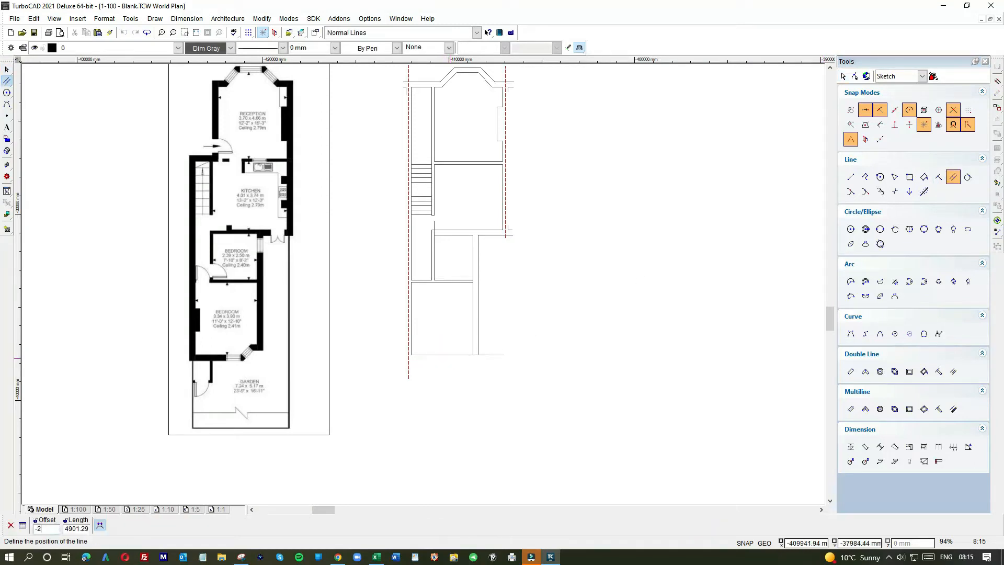
{"action": "type", "text": "285"}
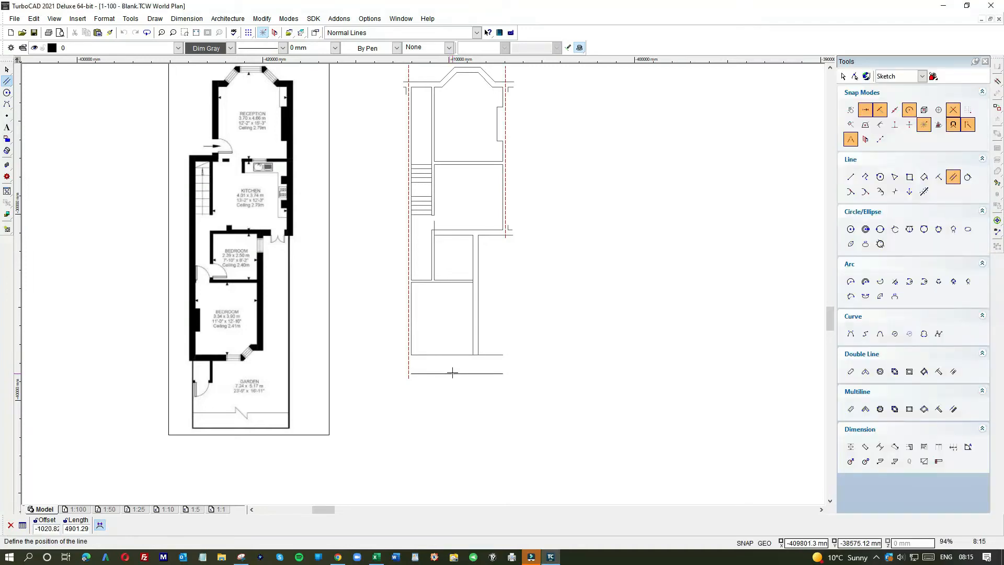
{"action": "type", "text": "-285"}
{"action": "key", "text": "Return"}
{"action": "scroll", "coordinate": [433, 367], "scroll_direction": "up", "scroll_amount": 4}
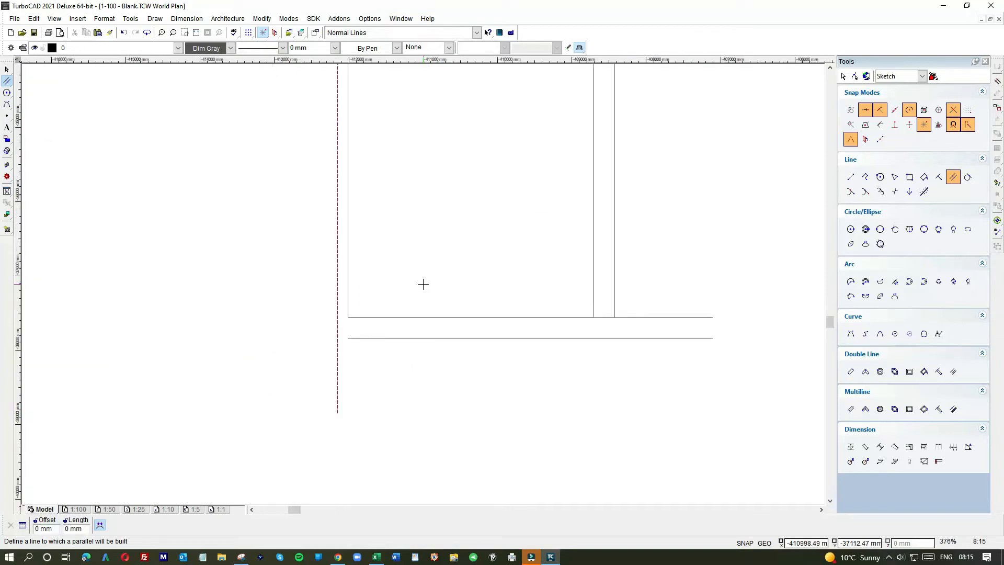
{"action": "scroll", "coordinate": [424, 284], "scroll_direction": "down", "scroll_amount": 2}
{"action": "key", "text": "Escape"}
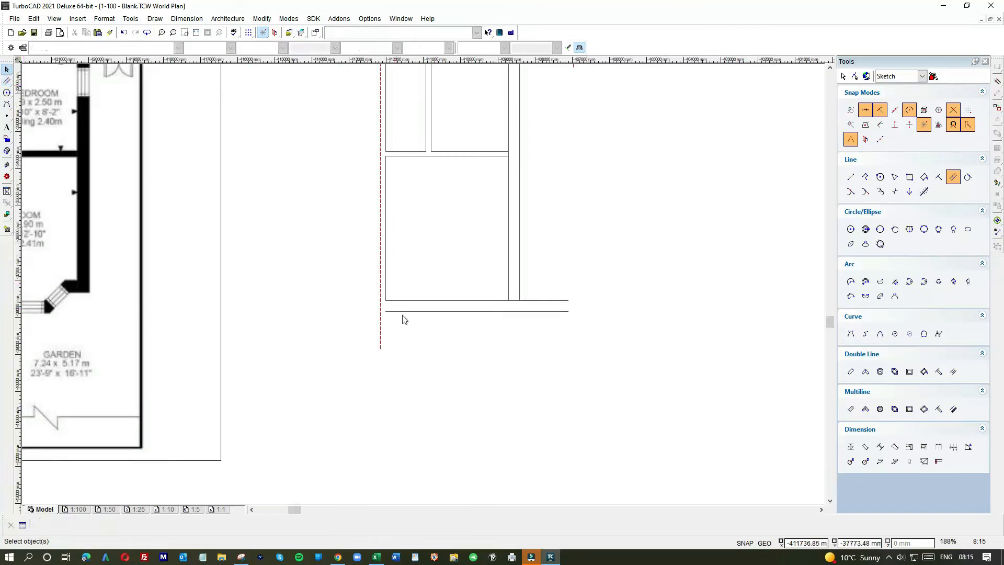
- Extend the bottom wall's outer line left past the boundary to about 5794 mm, and draw a short line left from the bedroom's lower left corner
{"action": "left_click", "coordinate": [422, 311]}
{"action": "left_click_drag", "start_coordinate": [385, 311], "coordinate": [352, 311]}
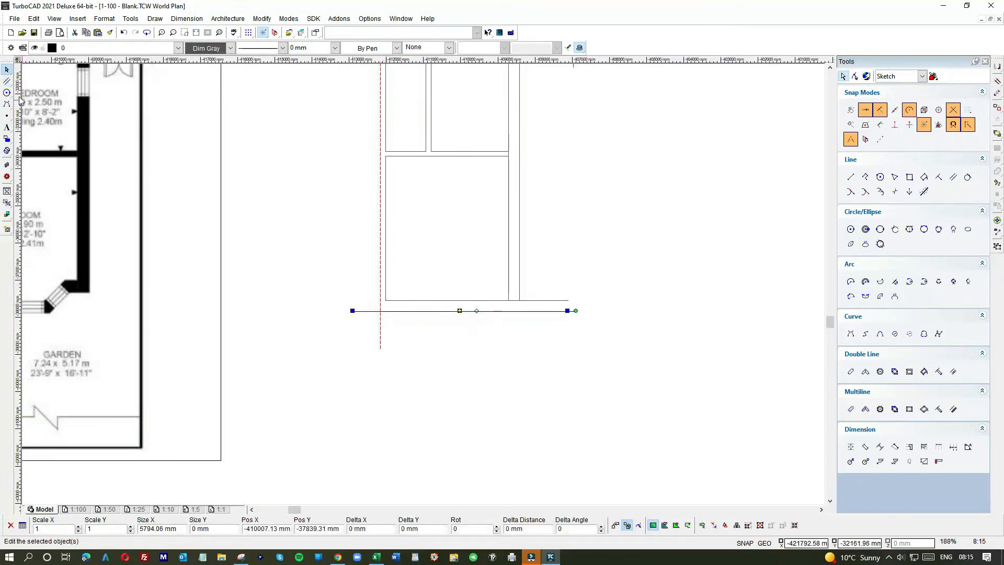
{"action": "left_click", "coordinate": [8, 84]}
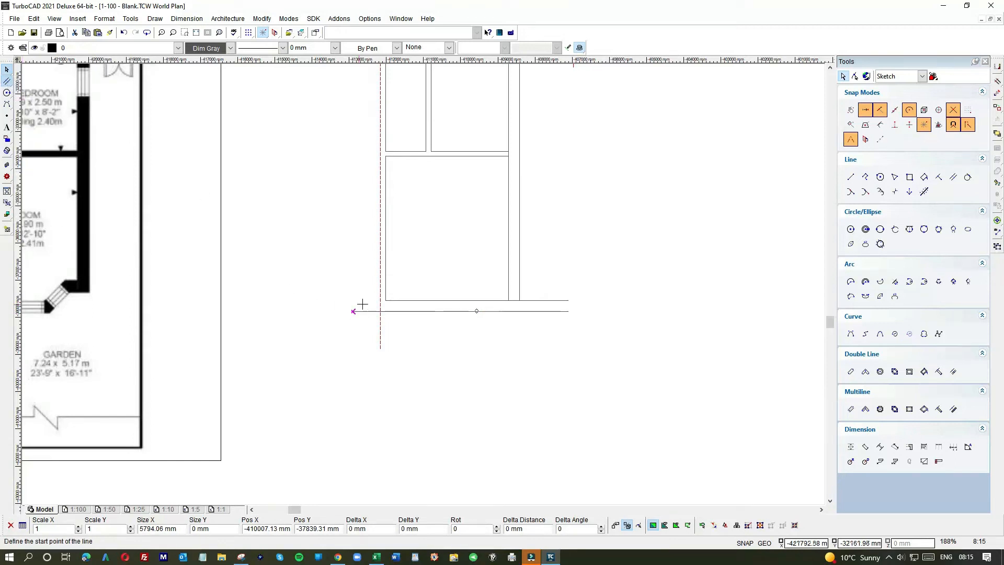
{"action": "scroll", "coordinate": [384, 309], "scroll_direction": "up", "scroll_amount": 4}
{"action": "left_click", "coordinate": [404, 273]}
{"action": "left_click", "coordinate": [312, 272]}
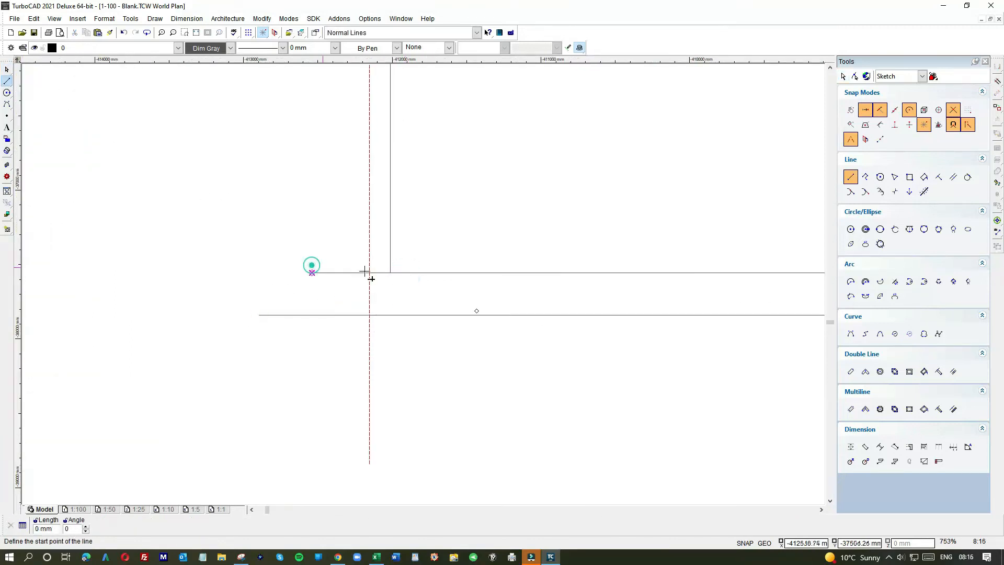
- Draw a 285 mm line left from the bedroom's lower left corner and a short vertical line up from its end
{"action": "left_click", "coordinate": [391, 273]}
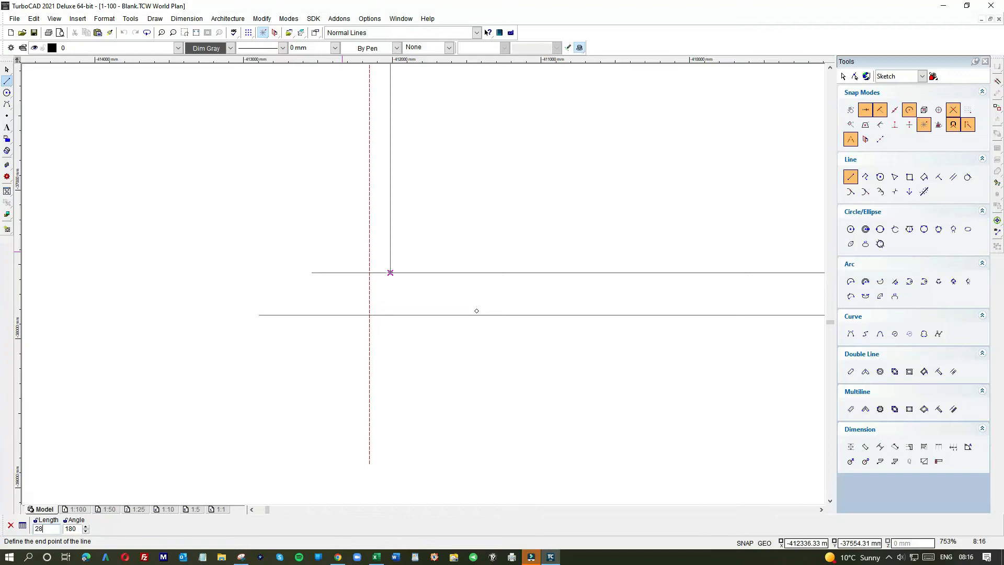
{"action": "type", "text": "285"}
{"action": "key", "text": "Return"}
{"action": "left_click", "coordinate": [347, 232]}
{"action": "left_click", "coordinate": [7, 70]}
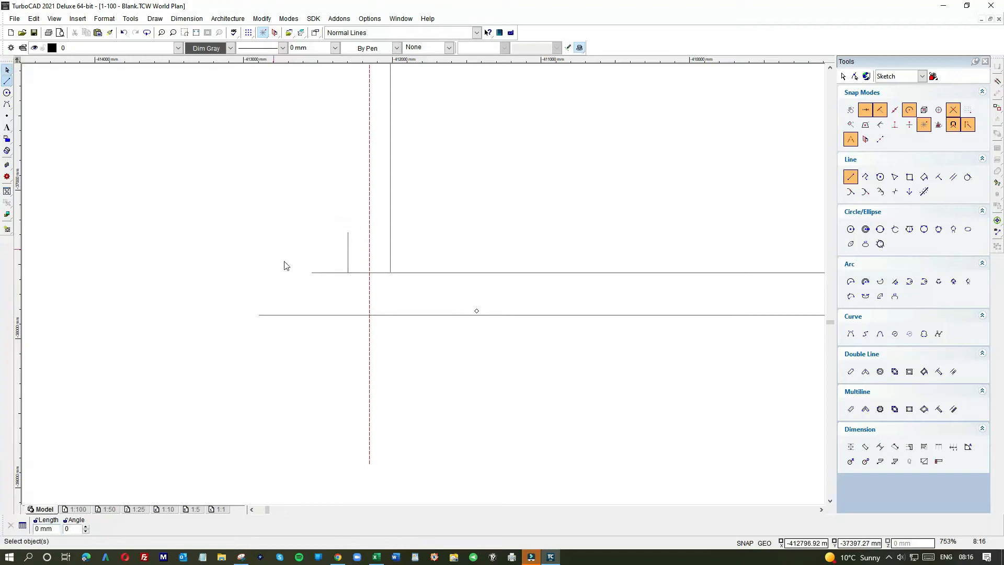
- Shorten the bottom wall's outer line so its left end aligns with the short inner line's left end
{"action": "left_click", "coordinate": [332, 272]}
{"action": "left_click_drag", "start_coordinate": [312, 272], "coordinate": [349, 273]}
{"action": "left_click", "coordinate": [298, 316]}
{"action": "left_click", "coordinate": [257, 314]}
{"action": "left_click", "coordinate": [313, 314]}
{"action": "left_click", "coordinate": [446, 216]}
- Delete the 285 mm line bridging the bedroom's lower left corner and the neighbouring corner beyond the dashed boundary
{"action": "scroll", "coordinate": [416, 285], "scroll_direction": "down", "scroll_amount": 2}
{"action": "left_click", "coordinate": [414, 282]}
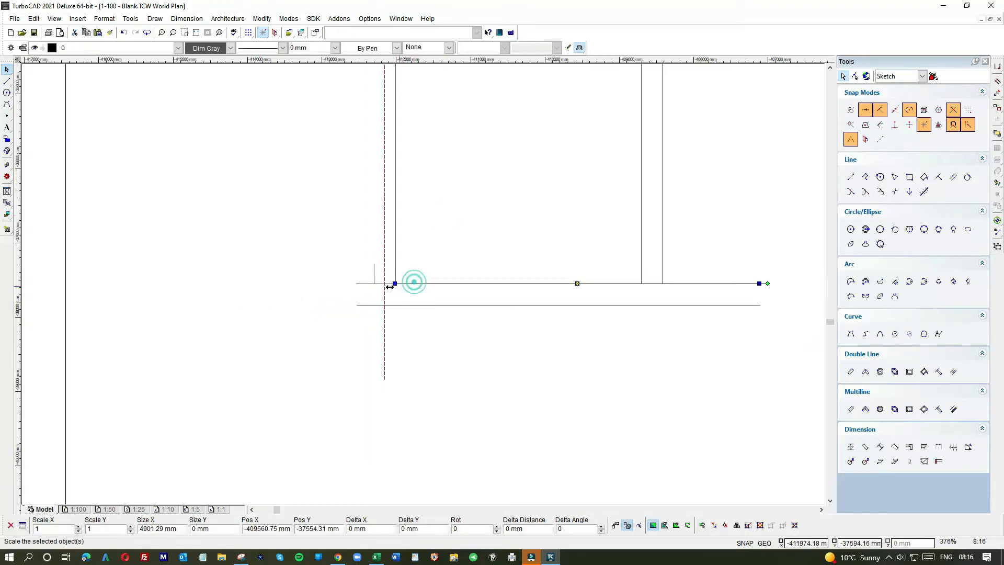
{"action": "scroll", "coordinate": [413, 286], "scroll_direction": "up", "scroll_amount": 8}
{"action": "left_click", "coordinate": [426, 277]}
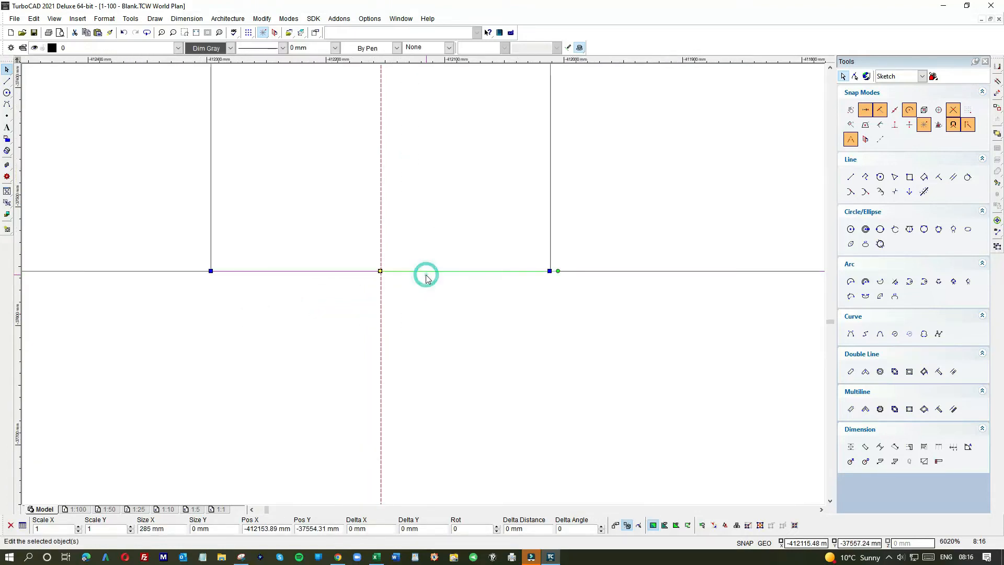
{"action": "key", "text": "Escape"}
{"action": "scroll", "coordinate": [440, 288], "scroll_direction": "down", "scroll_amount": 6}
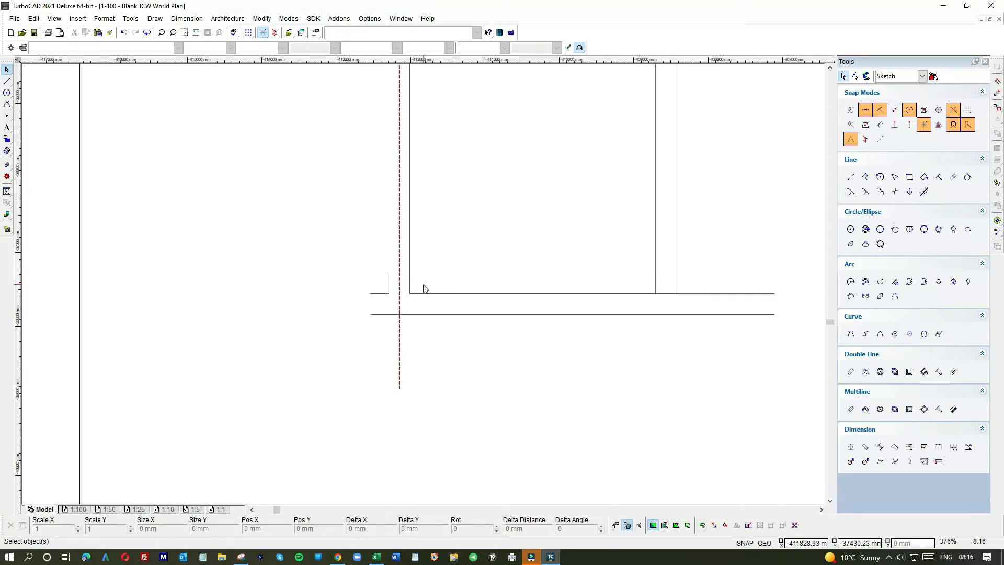
- Change the two short lines of the neighbouring corner left of the boundary to a light gray colour
{"action": "scroll", "coordinate": [423, 288], "scroll_direction": "down", "scroll_amount": 4}
{"action": "scroll", "coordinate": [413, 285], "scroll_direction": "up", "scroll_amount": 6}
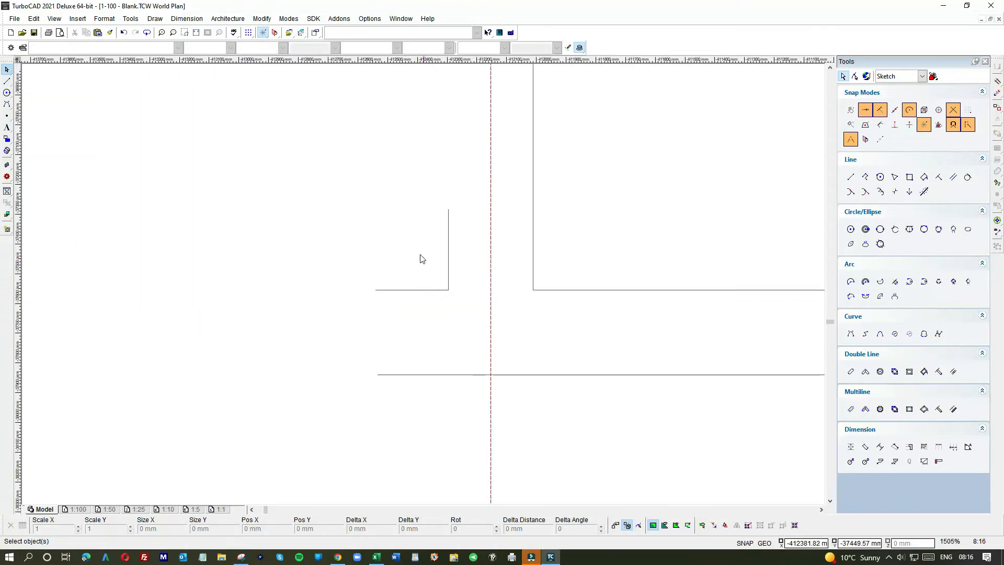
{"action": "left_click_drag", "start_coordinate": [355, 194], "coordinate": [477, 314]}
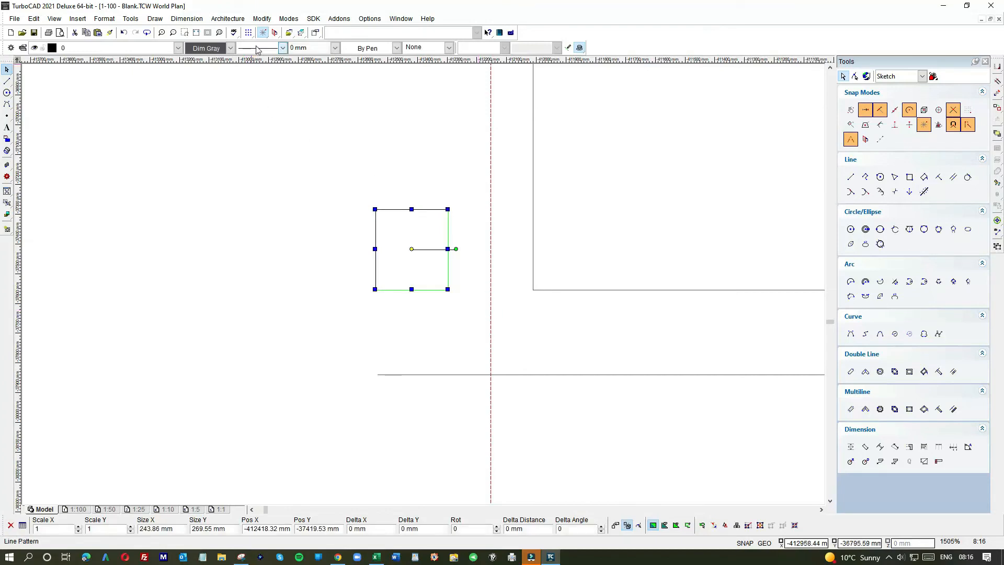
{"action": "left_click", "coordinate": [282, 48]}
{"action": "left_click", "coordinate": [216, 49]}
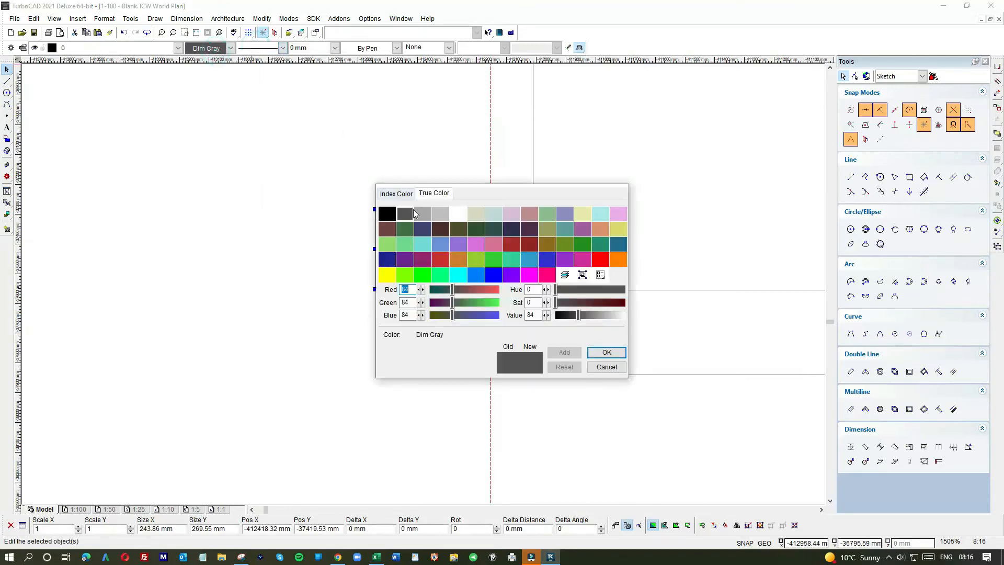
{"action": "double_click", "coordinate": [440, 213]}
{"action": "left_click", "coordinate": [312, 201]}
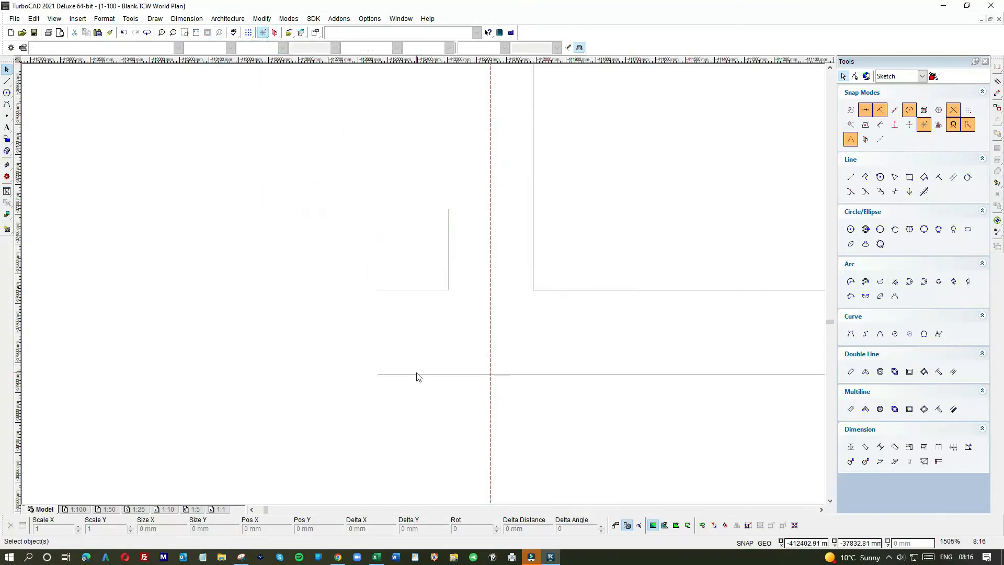
- Shorten the bottom wall's outer line to the dashed boundary and draw a separate line about 390 mm long left from there
{"action": "left_click", "coordinate": [417, 374]}
{"action": "left_click", "coordinate": [377, 375]}
{"action": "left_click", "coordinate": [491, 376]}
{"action": "left_click", "coordinate": [7, 81]}
{"action": "left_click", "coordinate": [491, 375]}
{"action": "left_click", "coordinate": [374, 371]}
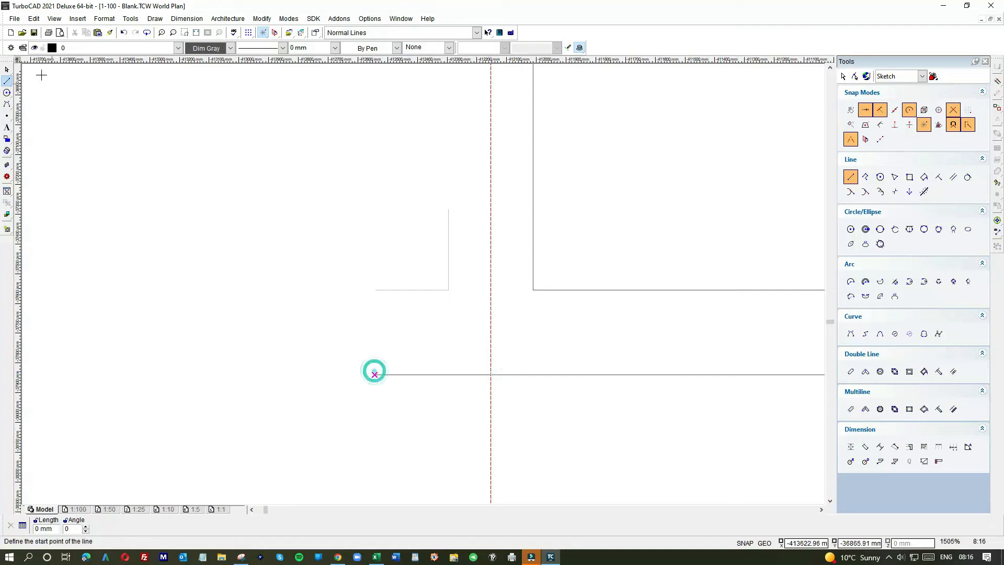
- Set the colour of the short outer line left of the boundary to Light Gray
{"action": "key", "text": "Escape"}
{"action": "left_click", "coordinate": [406, 375]}
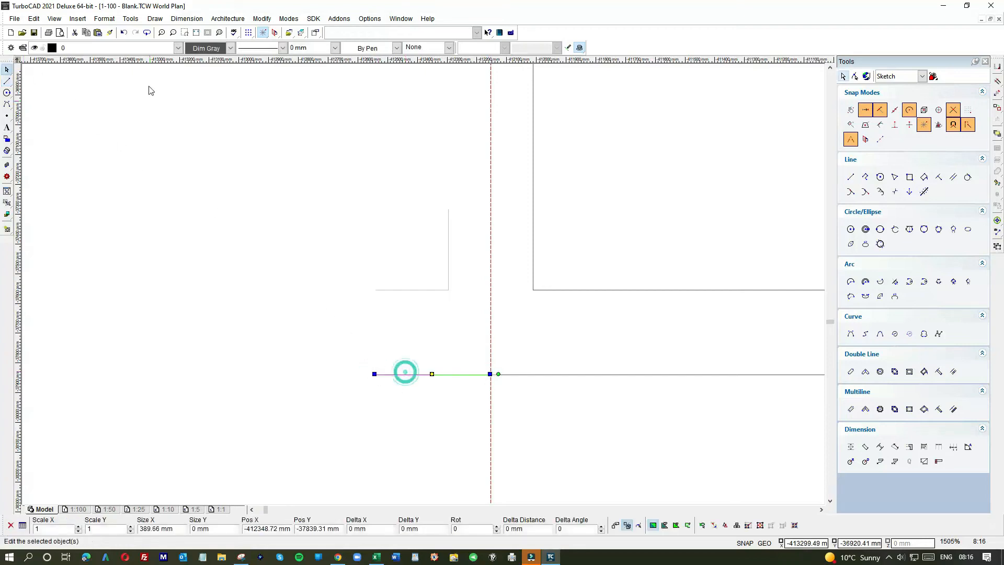
{"action": "left_click", "coordinate": [206, 48]}
{"action": "double_click", "coordinate": [422, 213]}
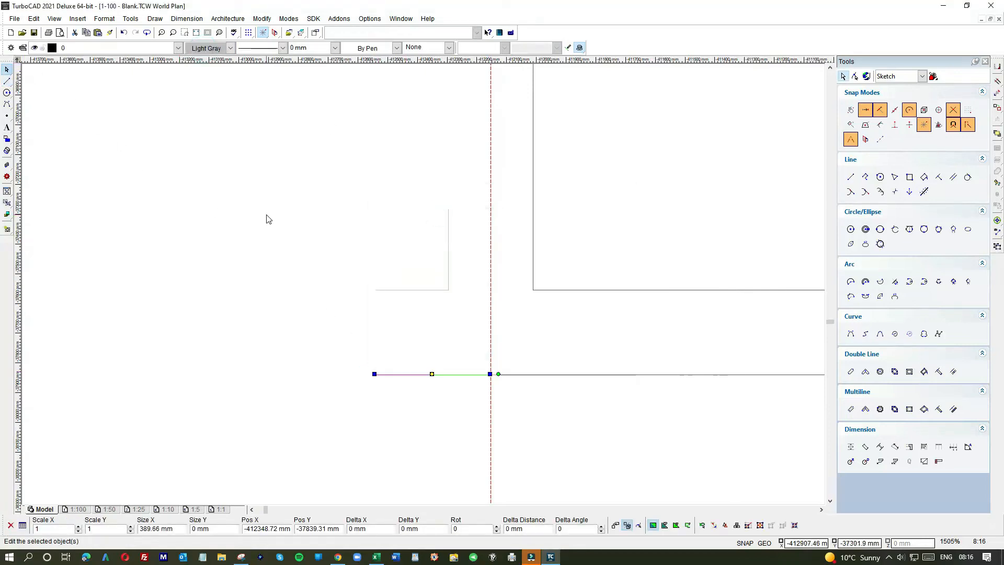
{"action": "left_click", "coordinate": [264, 216]}
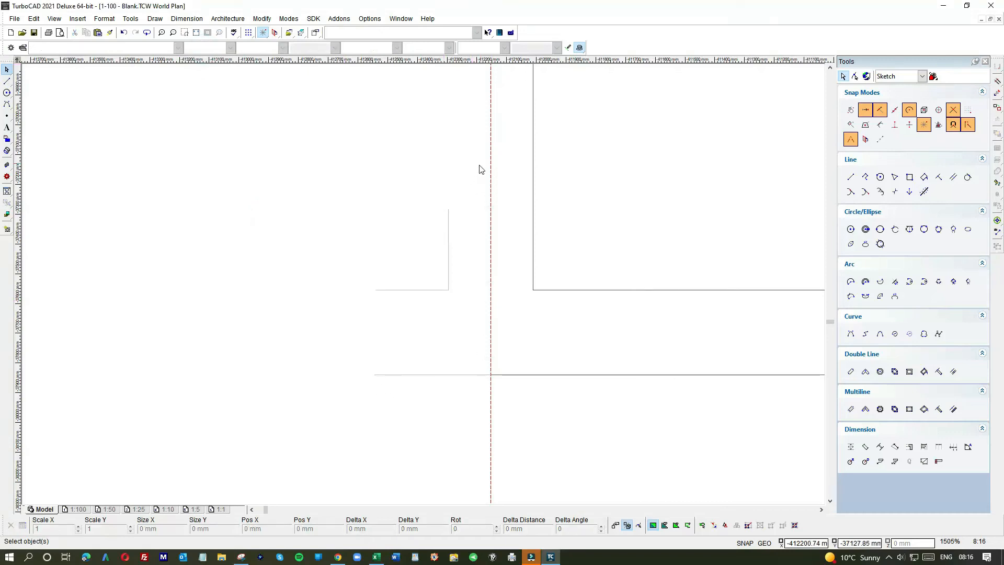
- Shorten the bedroom's bottom inner line so its right end meets the right wall's inner line
{"action": "scroll", "coordinate": [424, 289], "scroll_direction": "down", "scroll_amount": 3}
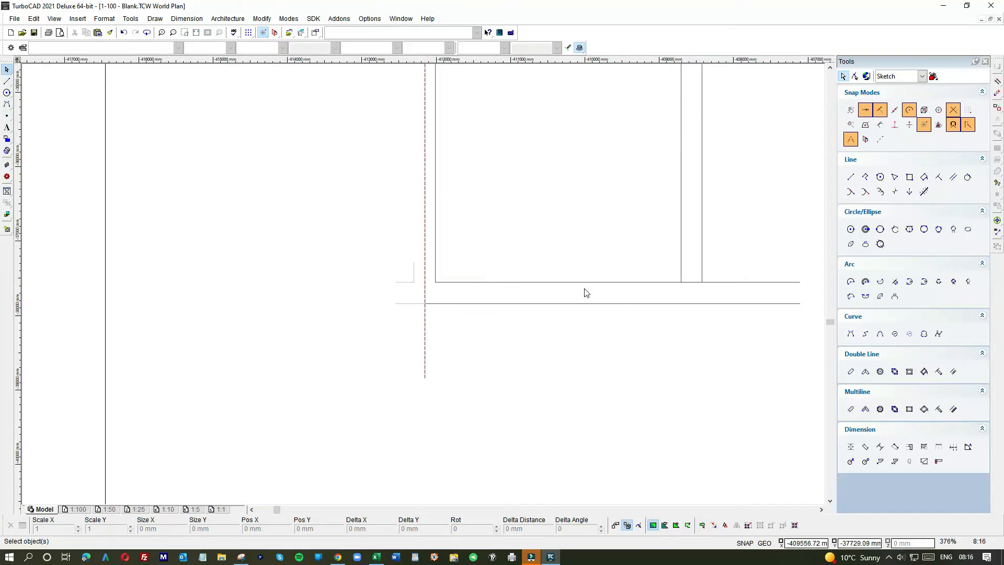
{"action": "scroll", "coordinate": [706, 291], "scroll_direction": "up", "scroll_amount": 3}
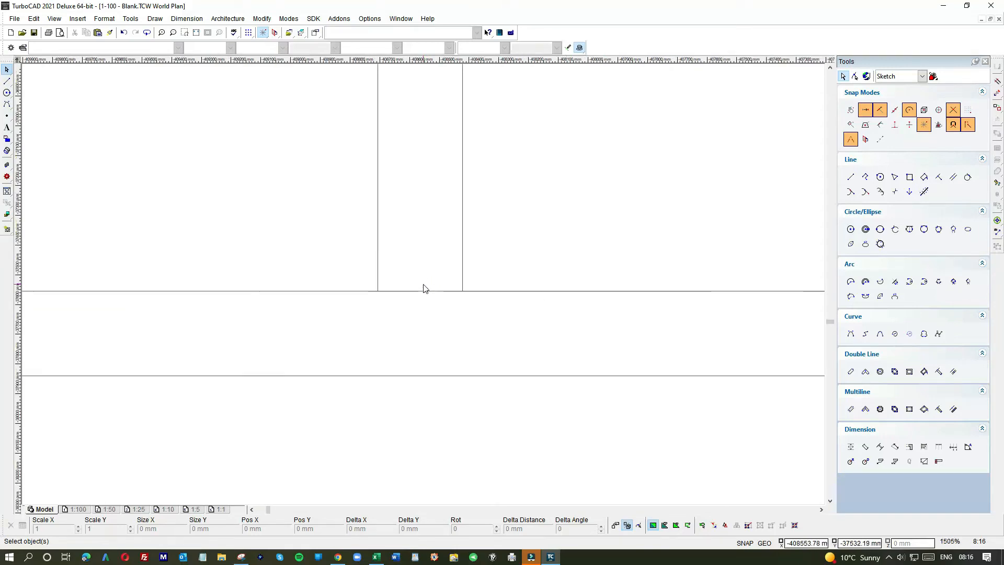
{"action": "scroll", "coordinate": [424, 287], "scroll_direction": "down", "scroll_amount": 8}
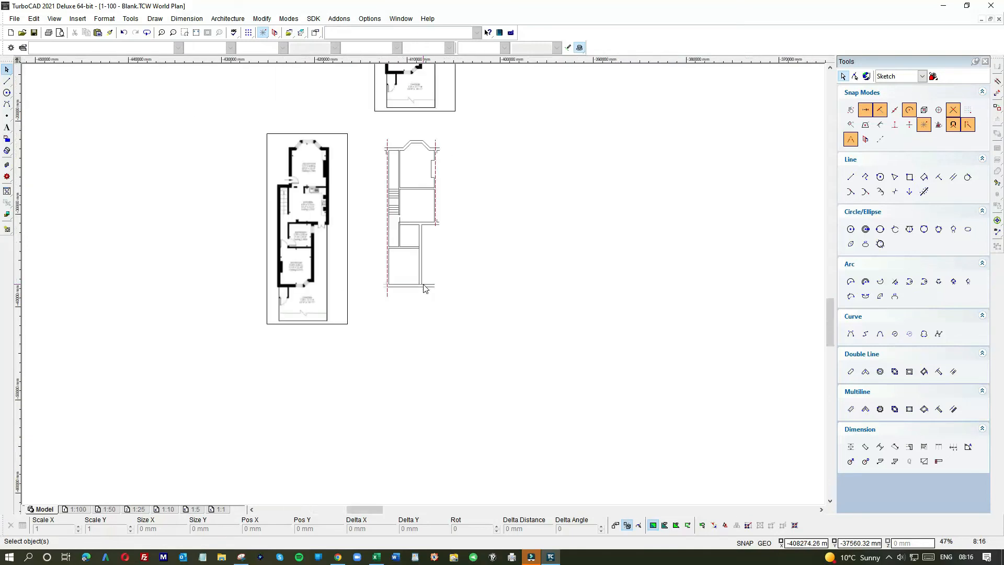
{"action": "scroll", "coordinate": [424, 286], "scroll_direction": "up", "scroll_amount": 6}
{"action": "left_click", "coordinate": [459, 283]}
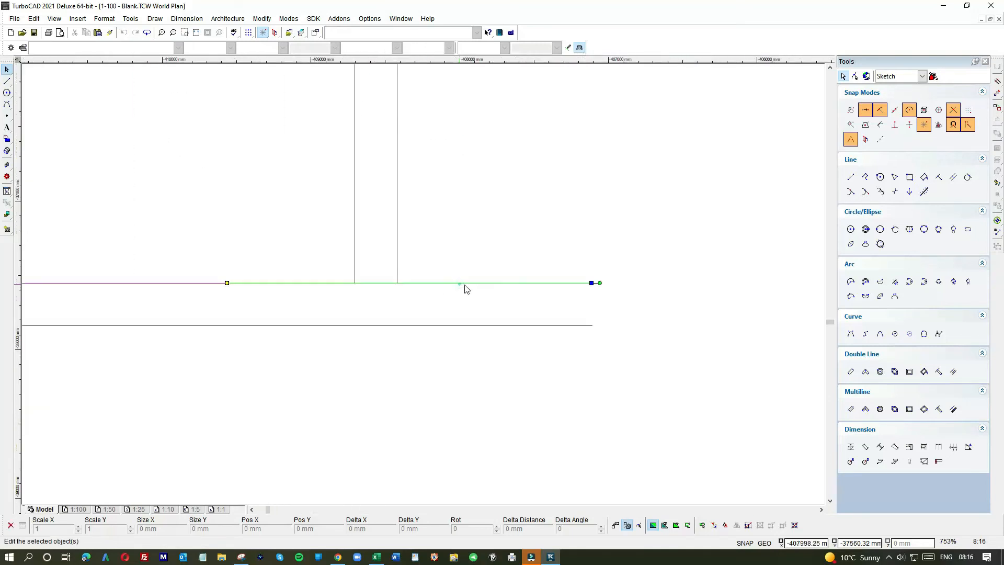
{"action": "scroll", "coordinate": [425, 287], "scroll_direction": "down", "scroll_amount": 5}
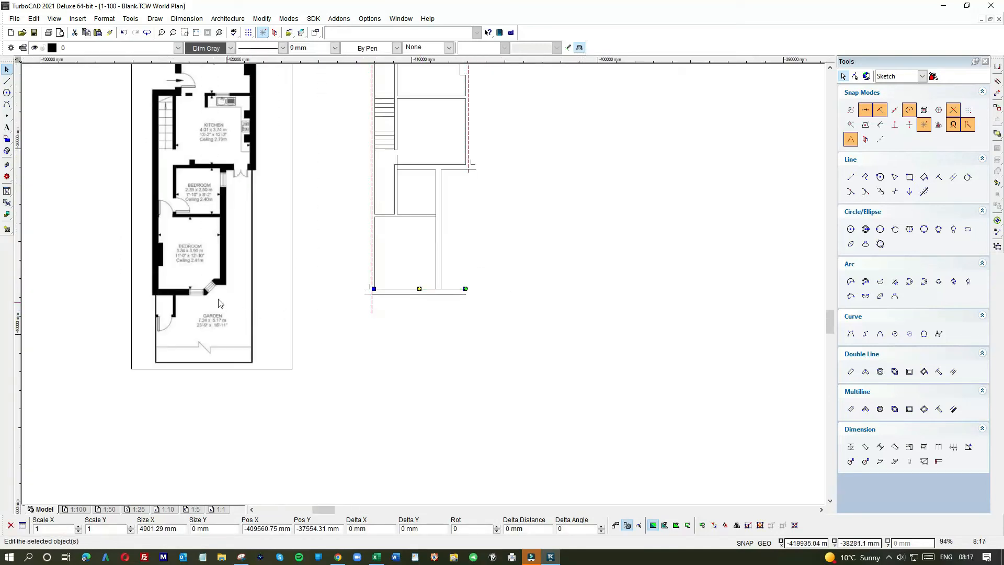
{"action": "scroll", "coordinate": [465, 288], "scroll_direction": "up", "scroll_amount": 5}
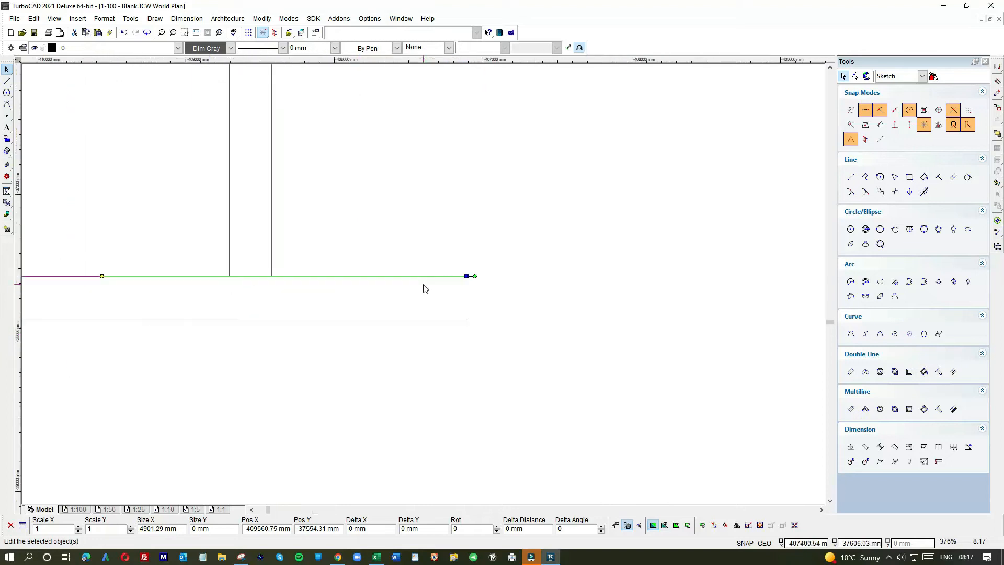
{"action": "left_click_drag", "start_coordinate": [467, 276], "coordinate": [229, 275]}
{"action": "scroll", "coordinate": [424, 291], "scroll_direction": "down", "scroll_amount": 3}
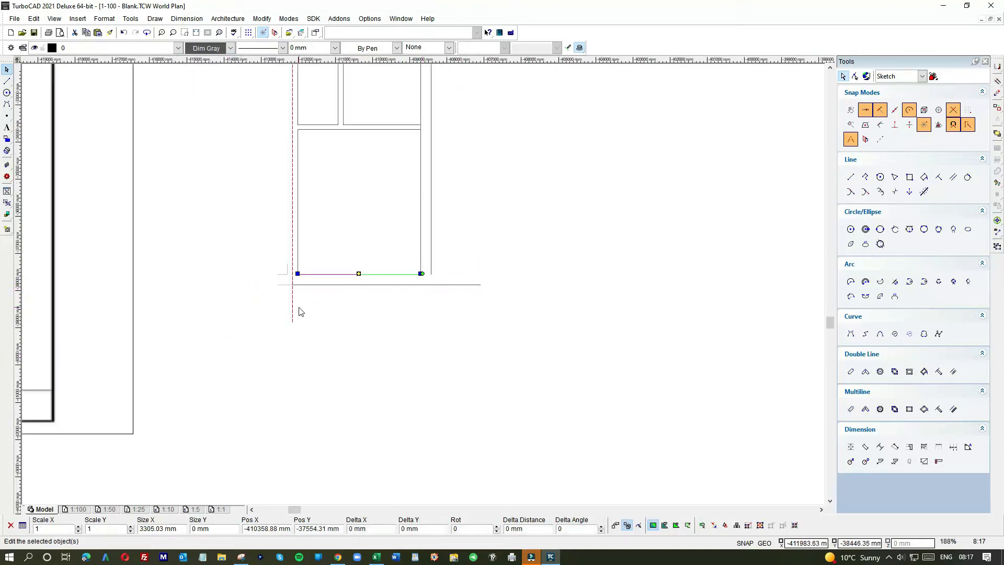
{"action": "scroll", "coordinate": [301, 312], "scroll_direction": "down", "scroll_amount": 2}
- Extend the right wall's outer line down to the bottom wall's outer line
{"action": "scroll", "coordinate": [482, 275], "scroll_direction": "up", "scroll_amount": 3}
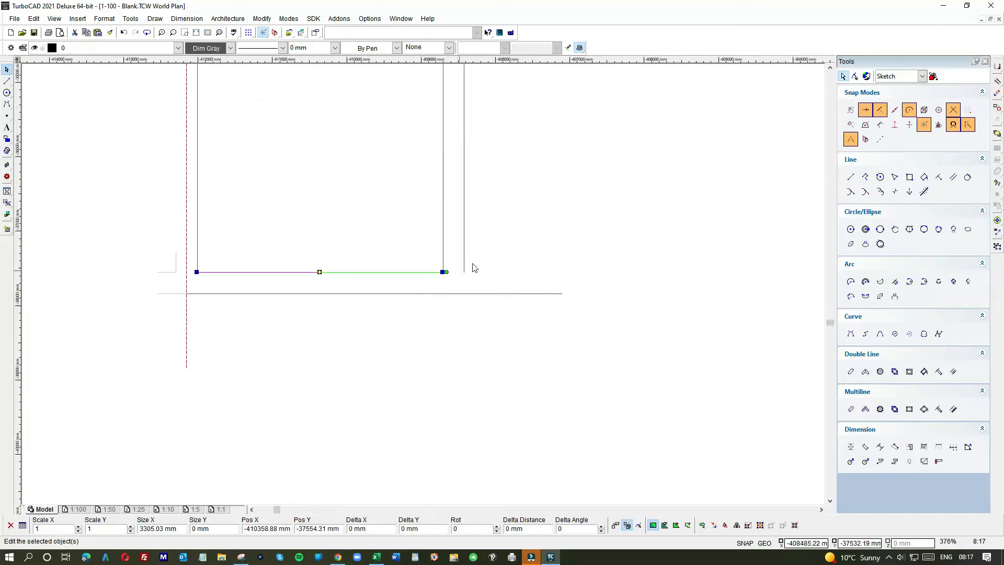
{"action": "left_click", "coordinate": [464, 264]}
{"action": "left_click_drag", "start_coordinate": [464, 273], "coordinate": [464, 293]}
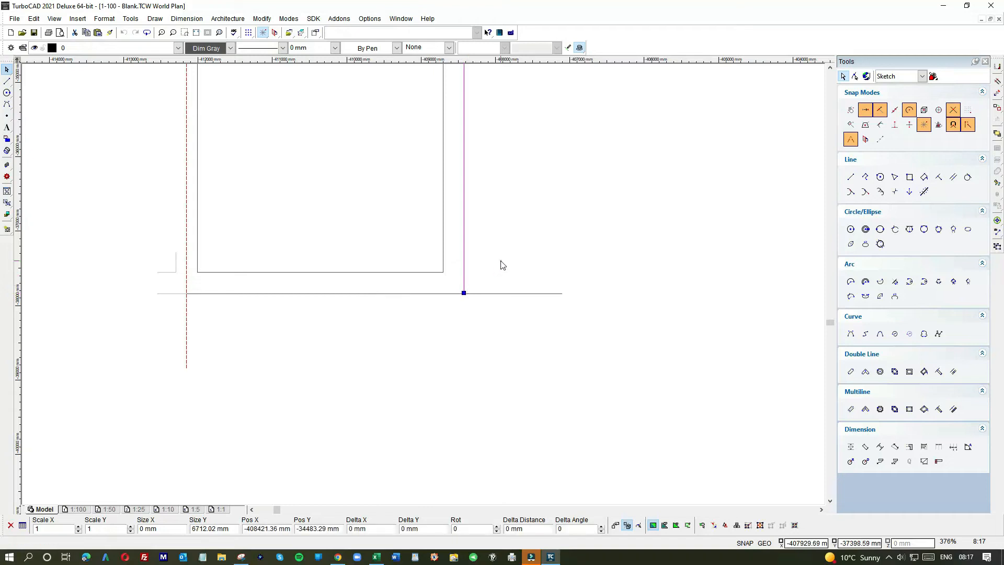
- Draw a horizontal line about 11967 mm long from the reference image's inner face above the angled window to the plan's outer right wall line
{"action": "scroll", "coordinate": [500, 265], "scroll_direction": "down", "scroll_amount": 4}
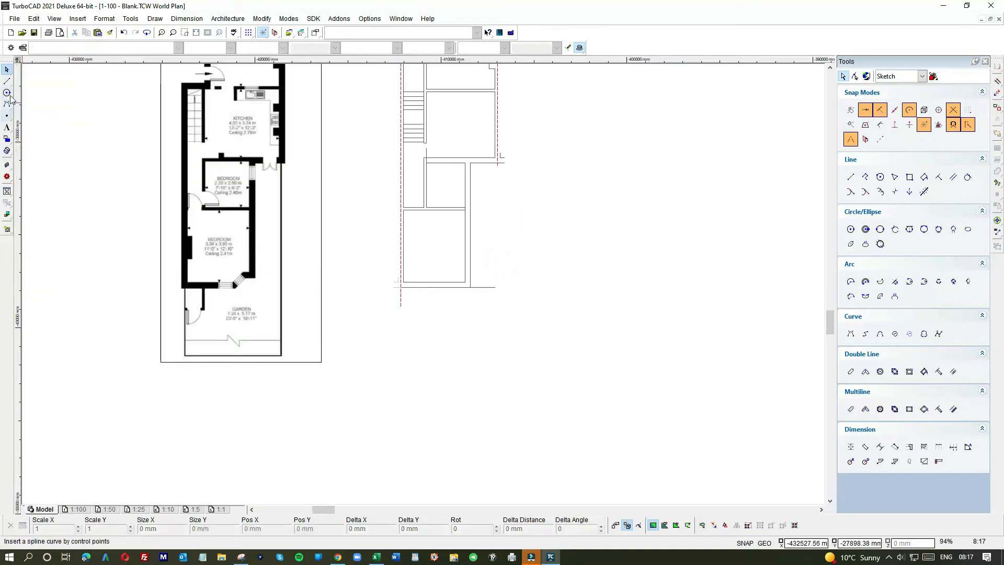
{"action": "scroll", "coordinate": [254, 277], "scroll_direction": "up", "scroll_amount": 6}
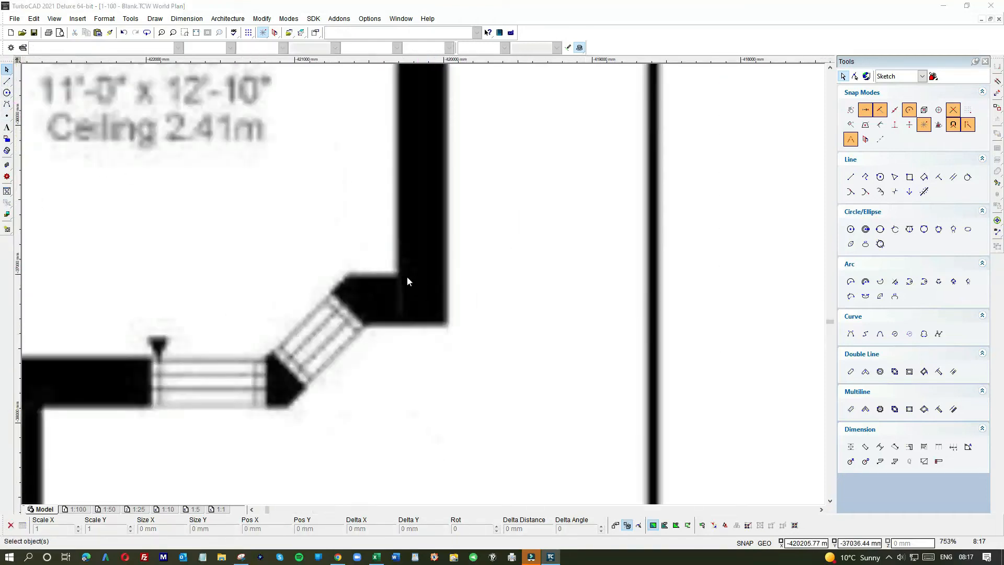
{"action": "left_click", "coordinate": [6, 81]}
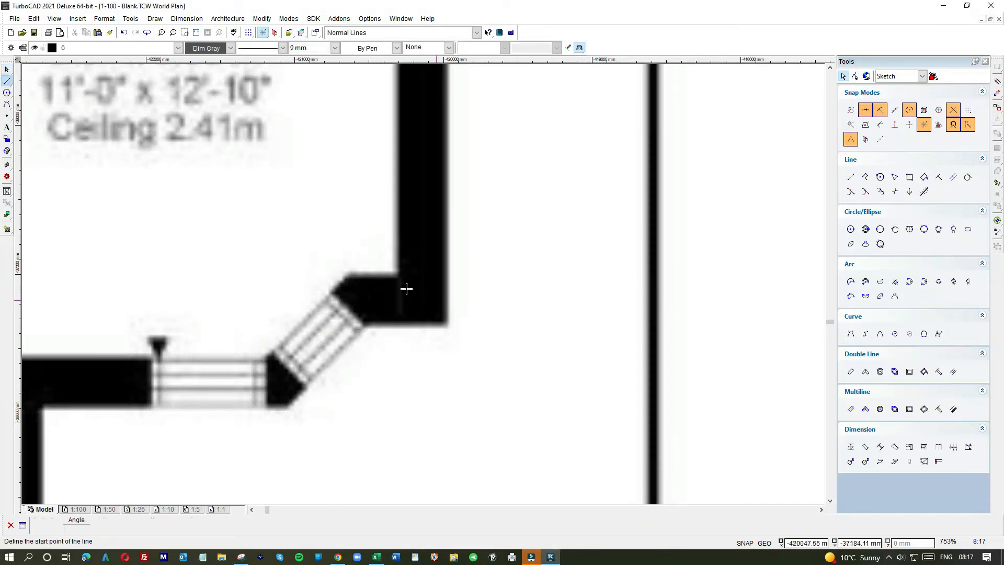
{"action": "left_click", "coordinate": [385, 275]}
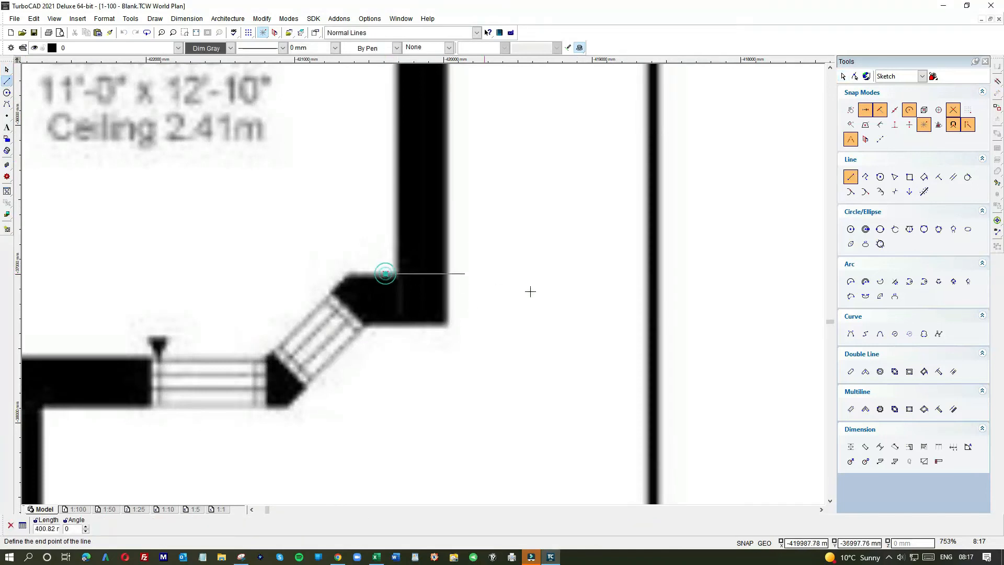
{"action": "scroll", "coordinate": [421, 282], "scroll_direction": "down", "scroll_amount": 4}
{"action": "scroll", "coordinate": [722, 297], "scroll_direction": "down", "scroll_amount": 2}
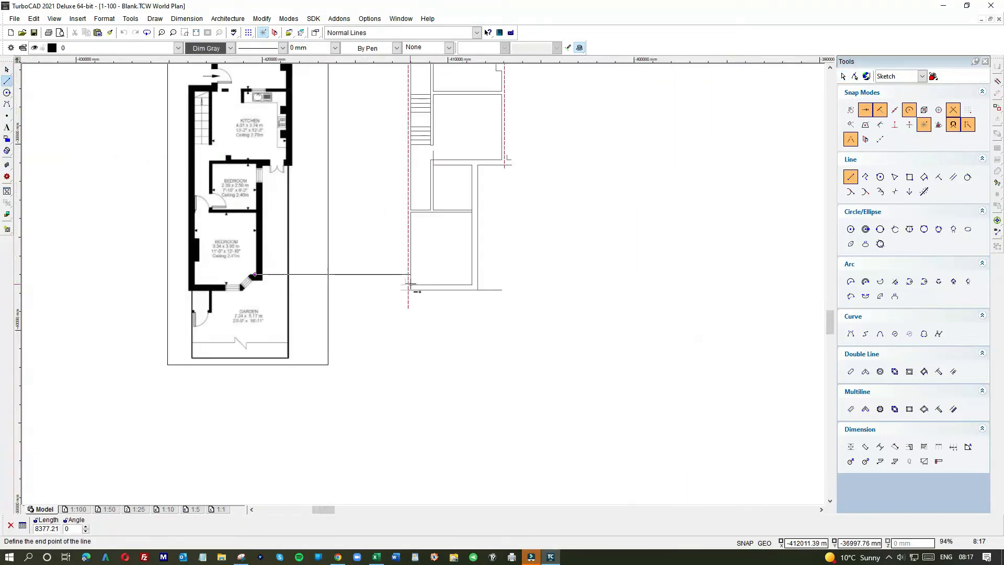
{"action": "left_click", "coordinate": [478, 274]}
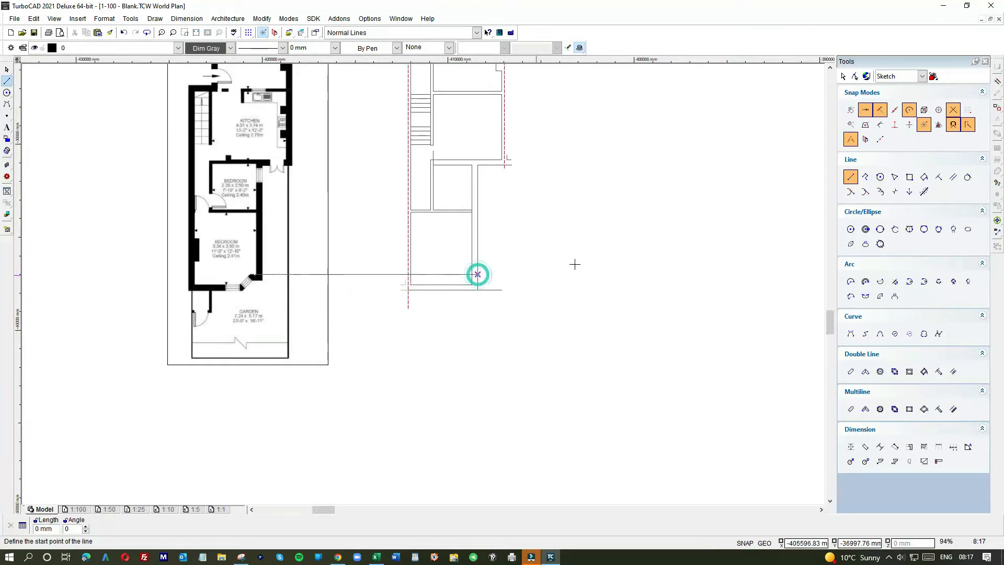
- Add a parallel line 285 mm below the projected line and shorten its left end to leave about 1938 mm inside the plan
{"action": "left_click", "coordinate": [381, 274]}
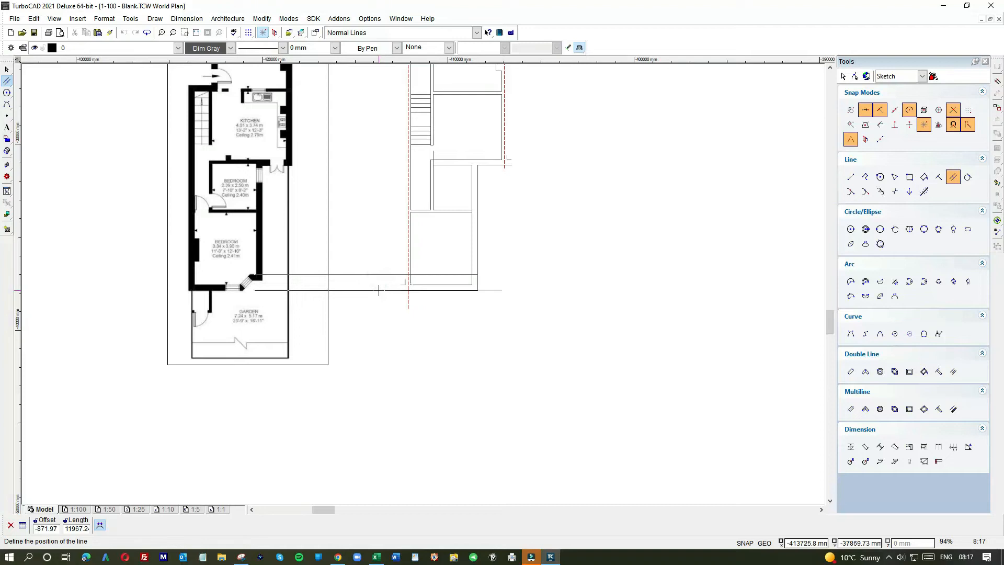
{"action": "type", "text": "-280"}
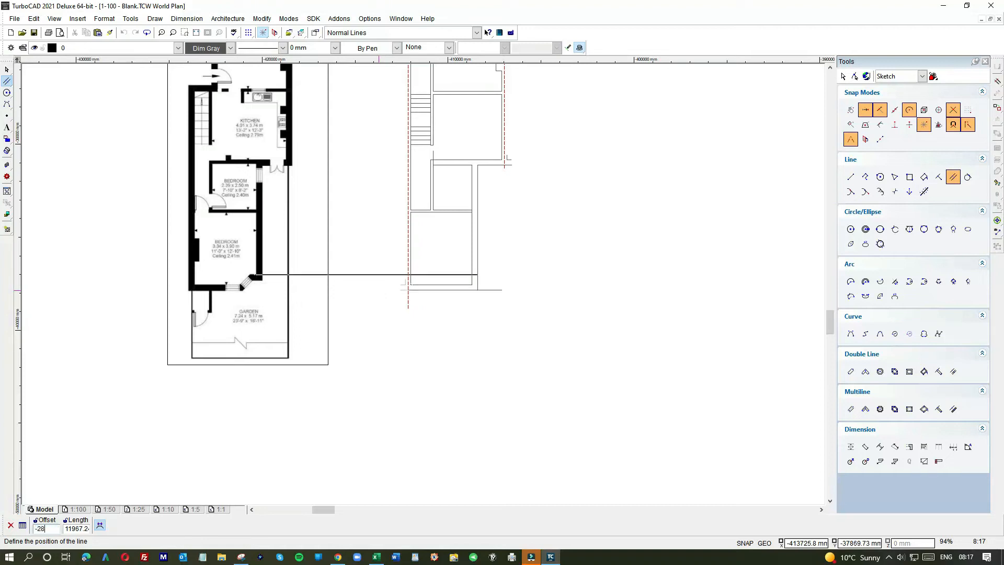
{"action": "key", "text": "Return"}
{"action": "left_click", "coordinate": [7, 69]}
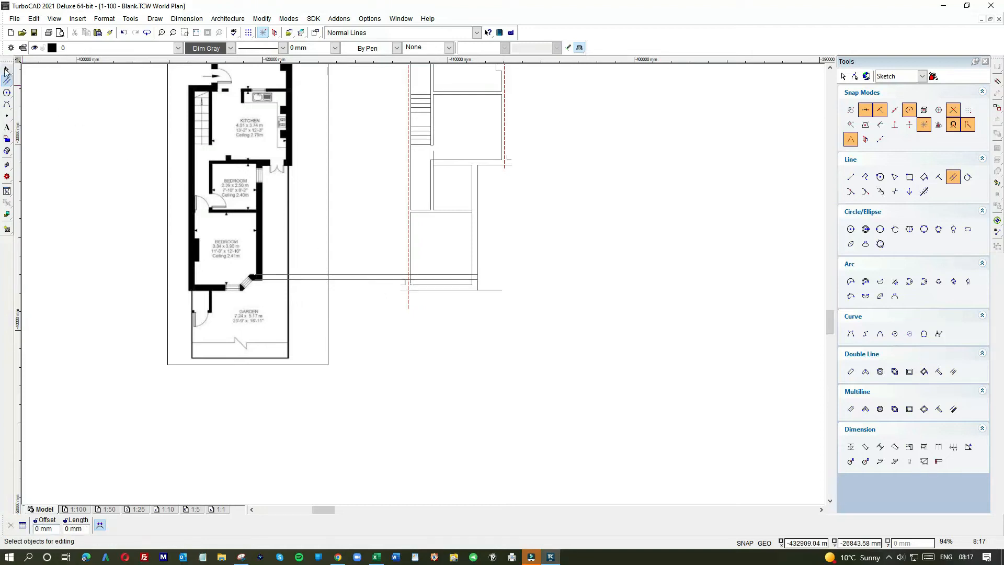
{"action": "left_click", "coordinate": [348, 283]}
{"action": "left_click_drag", "start_coordinate": [255, 279], "coordinate": [440, 284]}
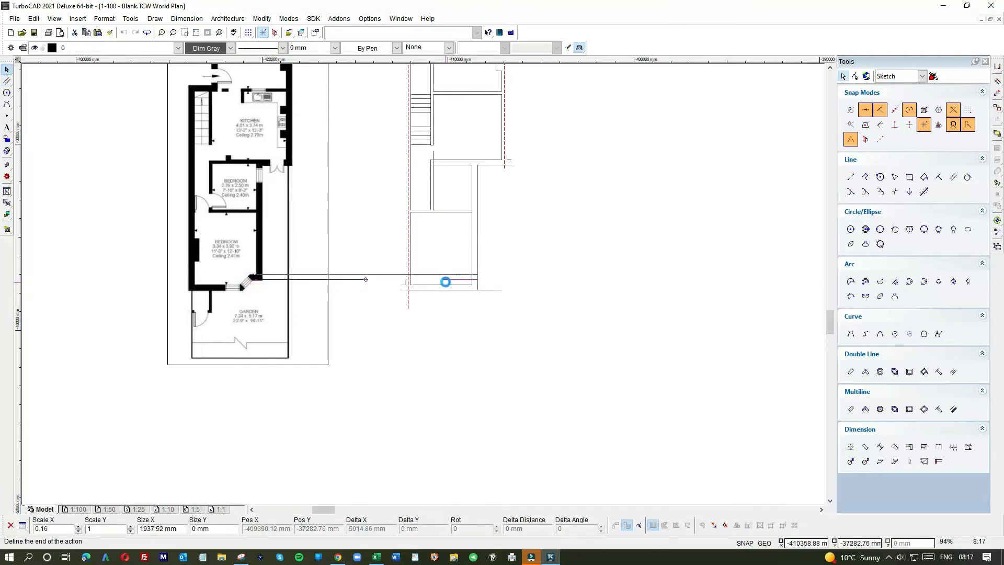
- Shorten the right wall's outer line so its lower end meets the right end of the new parallel line
{"action": "scroll", "coordinate": [442, 285], "scroll_direction": "up", "scroll_amount": 10}
{"action": "left_click", "coordinate": [753, 255]}
{"action": "left_click", "coordinate": [753, 469]}
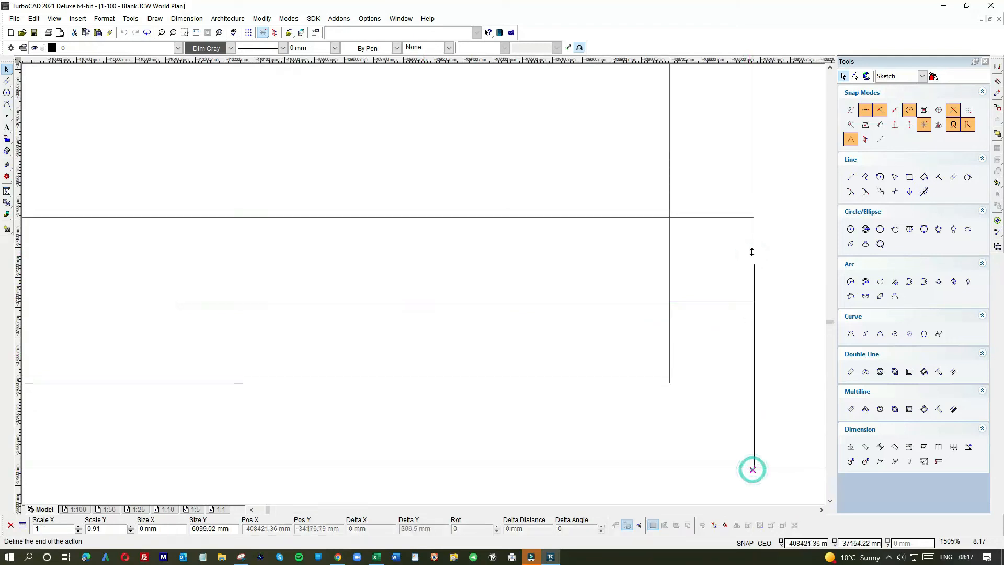
{"action": "left_click", "coordinate": [753, 302]}
- Shorten the projected line and the right wall's inner line so they meet at the bedroom's raised inner corner
{"action": "left_click", "coordinate": [726, 217]}
{"action": "left_click", "coordinate": [754, 217]}
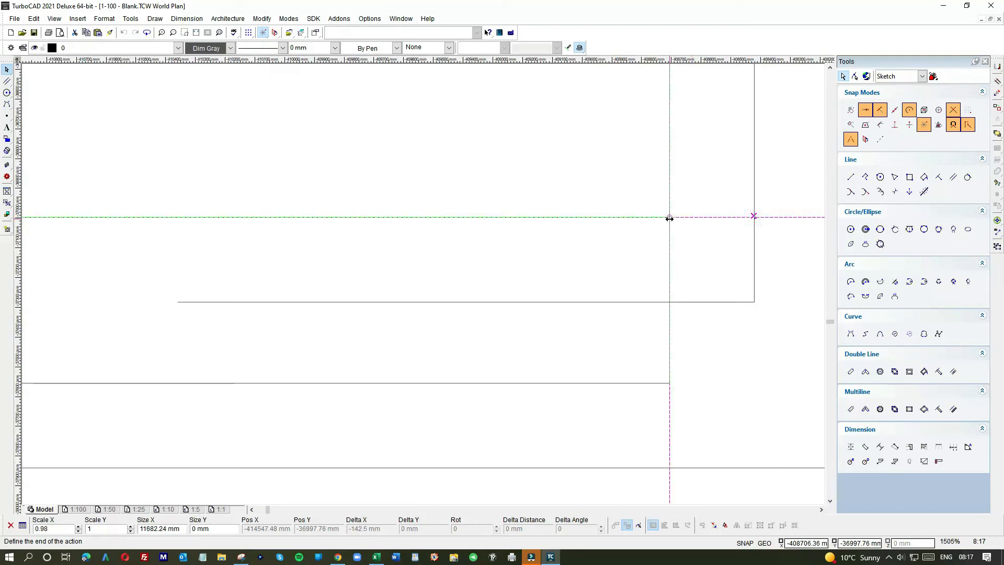
{"action": "left_click", "coordinate": [772, 204]}
{"action": "scroll", "coordinate": [523, 293], "scroll_direction": "down", "scroll_amount": 2}
{"action": "left_click", "coordinate": [439, 304]}
{"action": "left_click", "coordinate": [439, 327]}
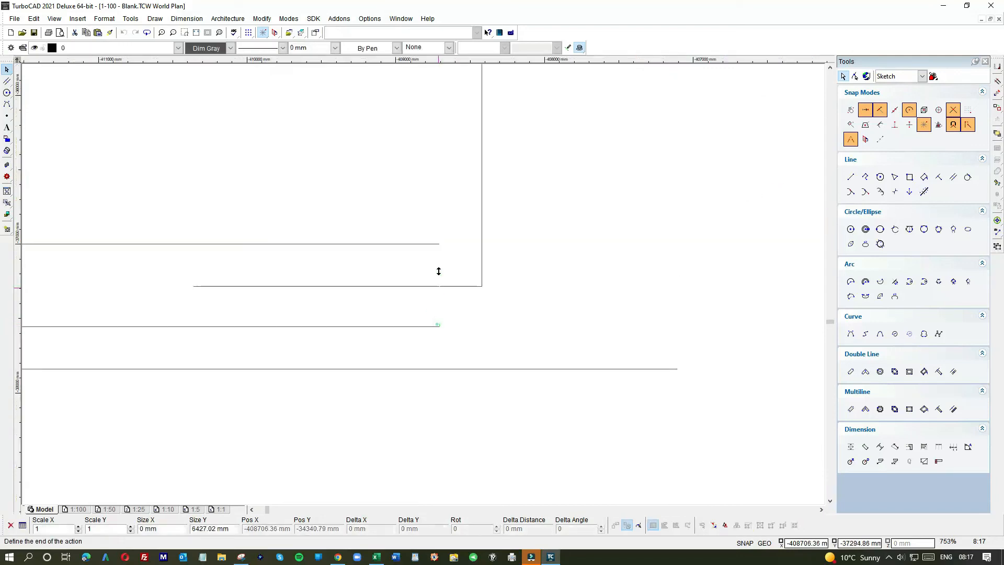
{"action": "left_click", "coordinate": [439, 250]}
{"action": "scroll", "coordinate": [504, 263], "scroll_direction": "down", "scroll_amount": 2}
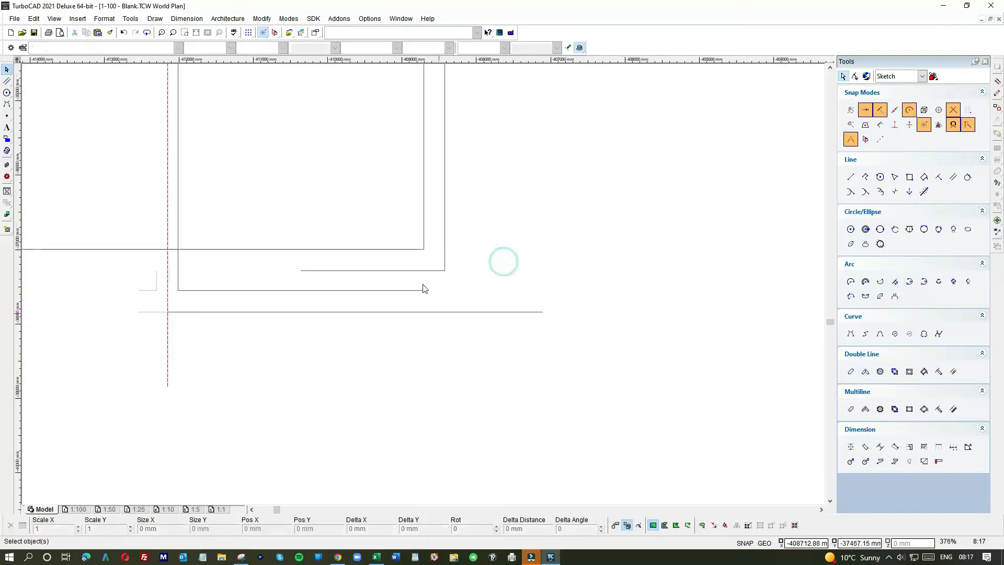
{"action": "scroll", "coordinate": [315, 243], "scroll_direction": "down", "scroll_amount": 3}
{"action": "scroll", "coordinate": [425, 104], "scroll_direction": "up", "scroll_amount": 2}
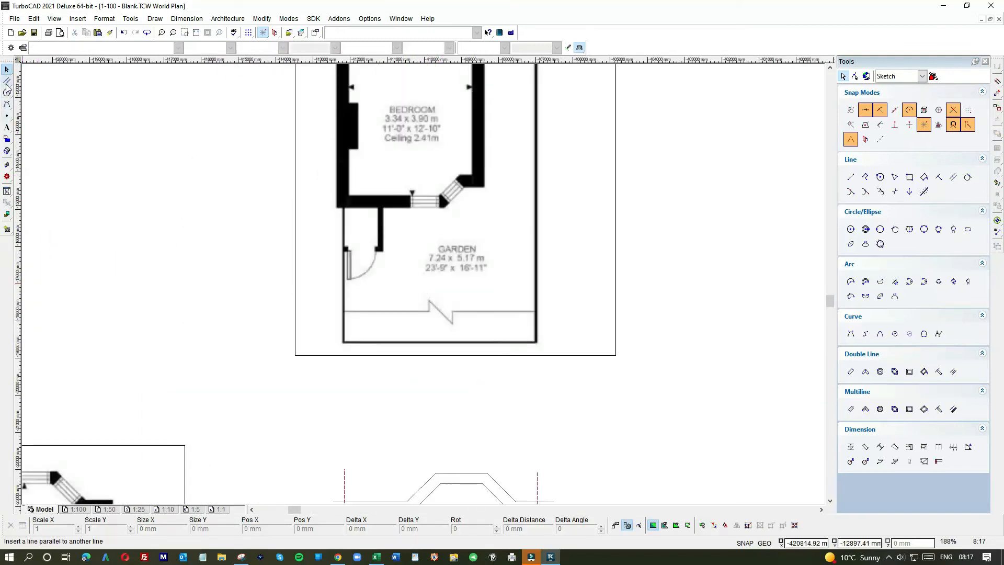
- Draw a vertical line from the upper corner of the angled window in the upper reference image down to the plan's projected horizontal line
{"action": "left_click", "coordinate": [851, 177]}
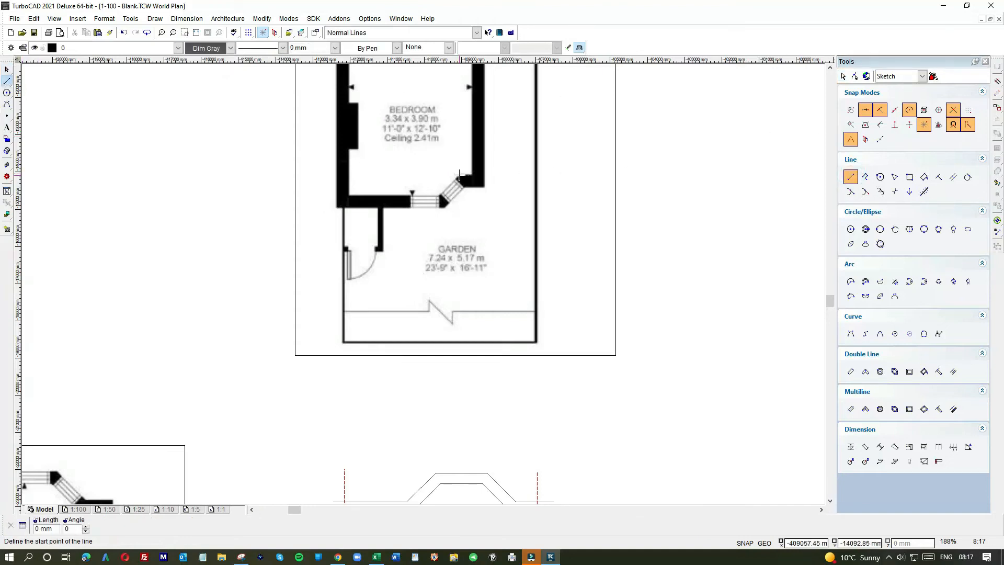
{"action": "left_click", "coordinate": [459, 174]}
{"action": "scroll", "coordinate": [421, 324], "scroll_direction": "down", "scroll_amount": 8}
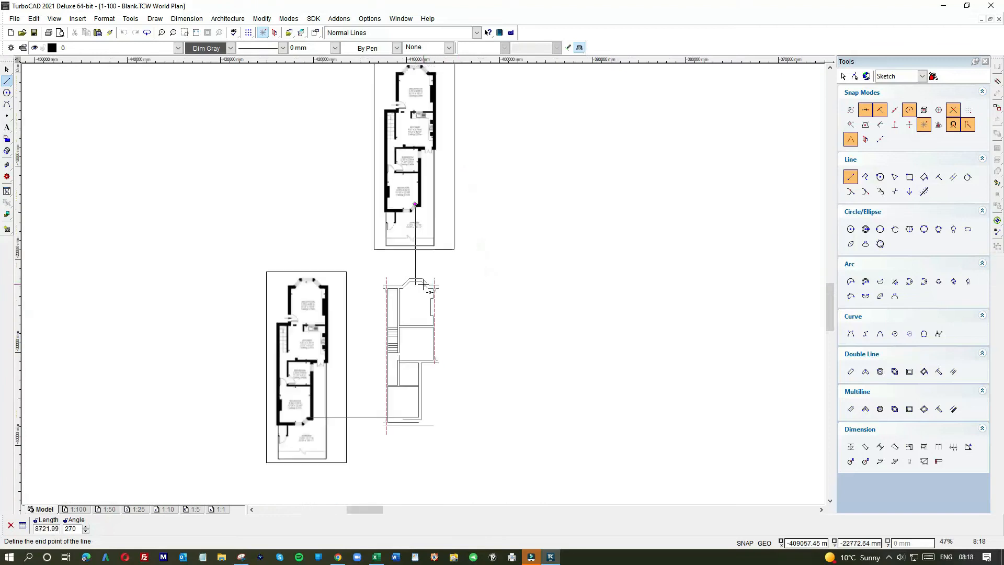
{"action": "scroll", "coordinate": [421, 344], "scroll_direction": "up", "scroll_amount": 8}
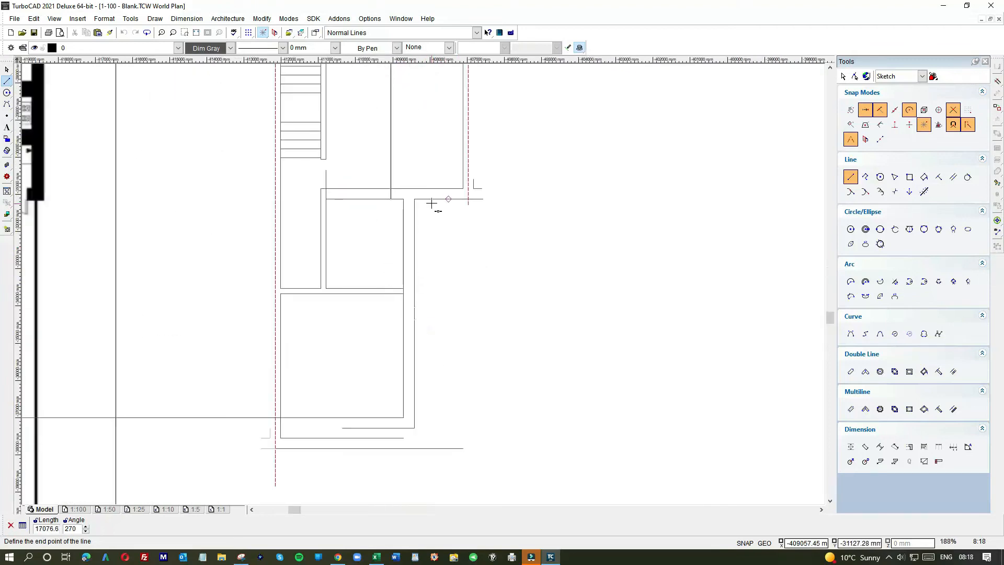
{"action": "left_click", "coordinate": [392, 418]}
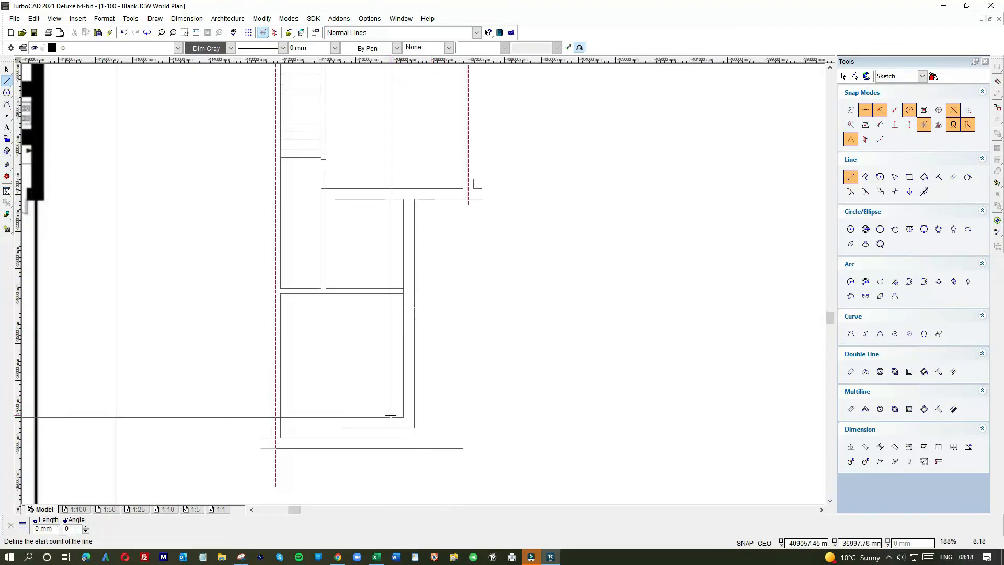
- Shorten the projected horizontal line so its left end meets the new vertical line inside the rear bedroom
{"action": "left_click", "coordinate": [8, 69]}
{"action": "scroll", "coordinate": [374, 416], "scroll_direction": "up", "scroll_amount": 8}
{"action": "scroll", "coordinate": [369, 328], "scroll_direction": "down", "scroll_amount": 8}
{"action": "left_click", "coordinate": [415, 287]}
{"action": "scroll", "coordinate": [418, 287], "scroll_direction": "up", "scroll_amount": 2}
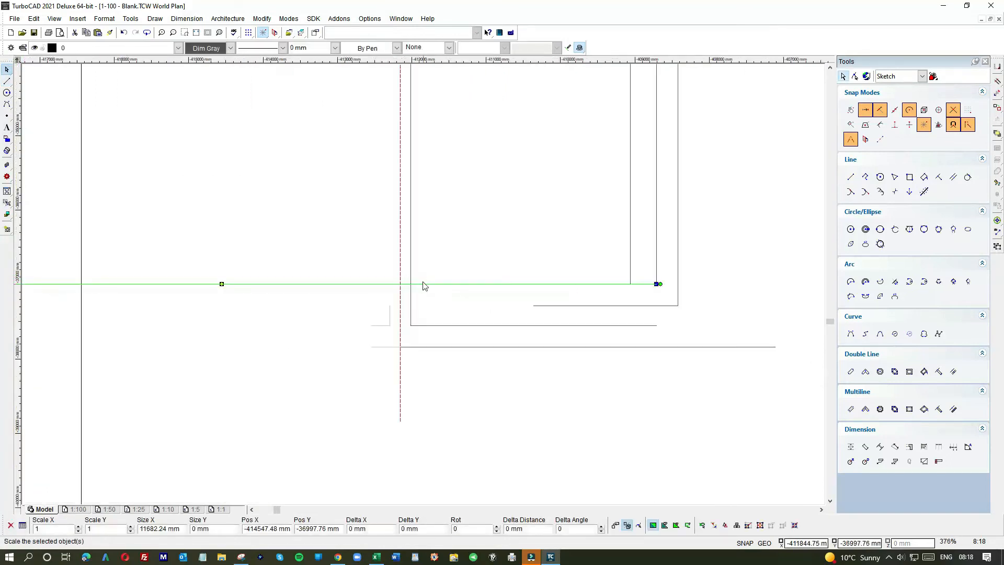
{"action": "scroll", "coordinate": [368, 284], "scroll_direction": "down", "scroll_amount": 2}
{"action": "left_click", "coordinate": [208, 285]}
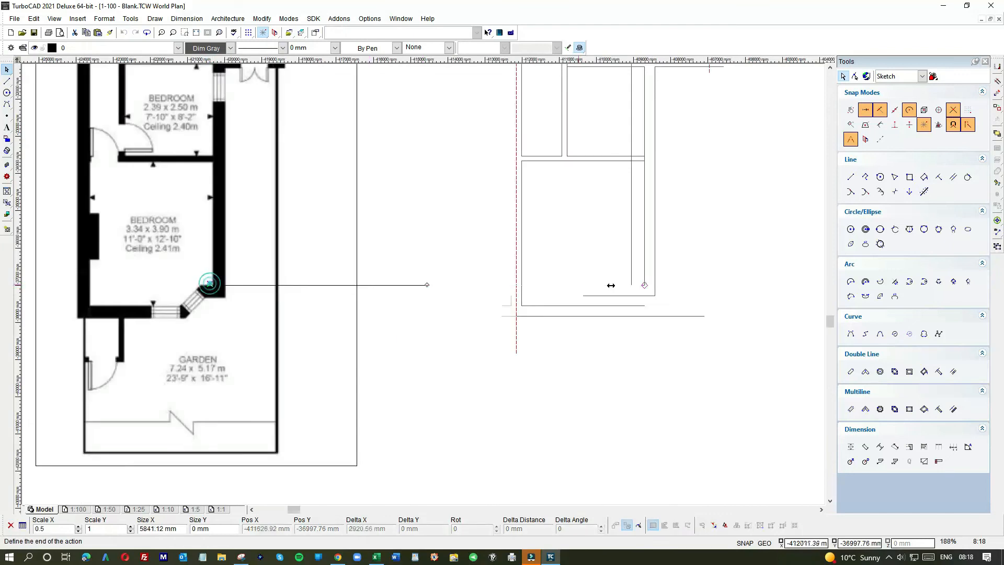
{"action": "left_click", "coordinate": [643, 285]}
{"action": "left_click", "coordinate": [697, 262]}
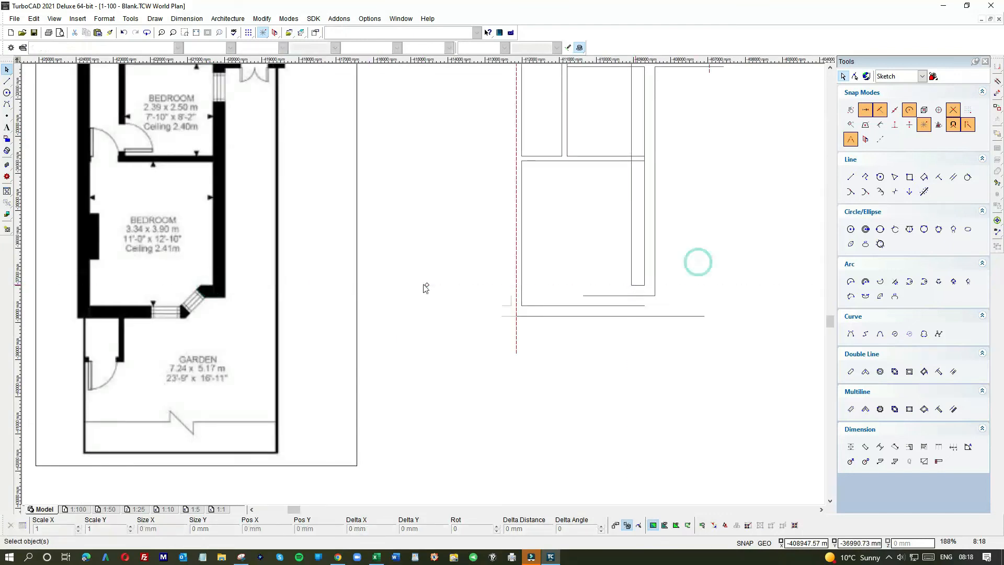
- Delete the vertical projection line and turn off the orthogonal constraint for drawing lines
{"action": "scroll", "coordinate": [636, 285], "scroll_direction": "up", "scroll_amount": 3}
{"action": "left_click", "coordinate": [392, 256]}
{"action": "key", "text": "Delete"}
{"action": "scroll", "coordinate": [391, 257], "scroll_direction": "down", "scroll_amount": 1}
{"action": "left_click", "coordinate": [851, 177]}
{"action": "left_click", "coordinate": [923, 125]}
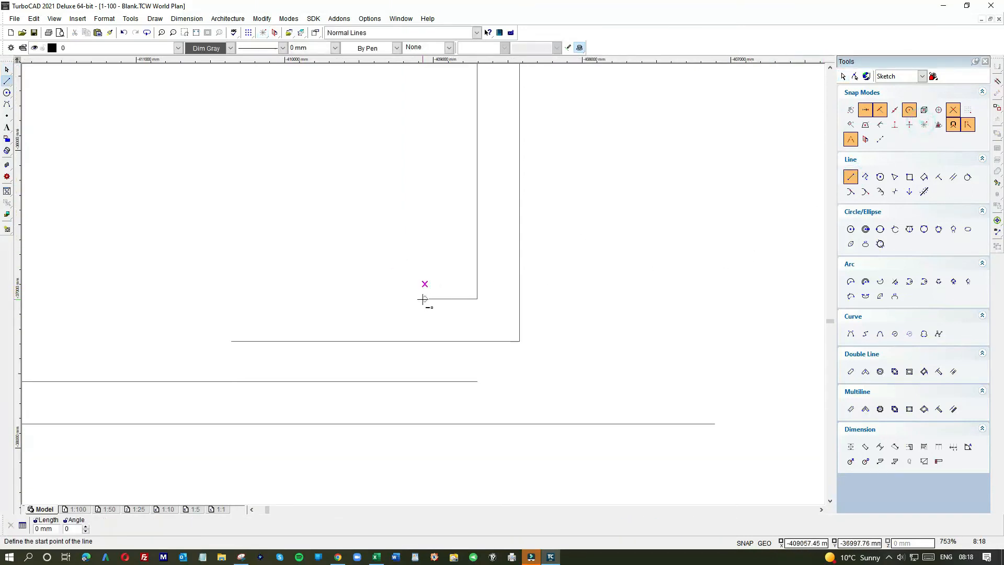
- Draw an angled line from the short wall line's left end, about 677 mm across and 770 mm down to the lower left
{"action": "left_click", "coordinate": [424, 298]}
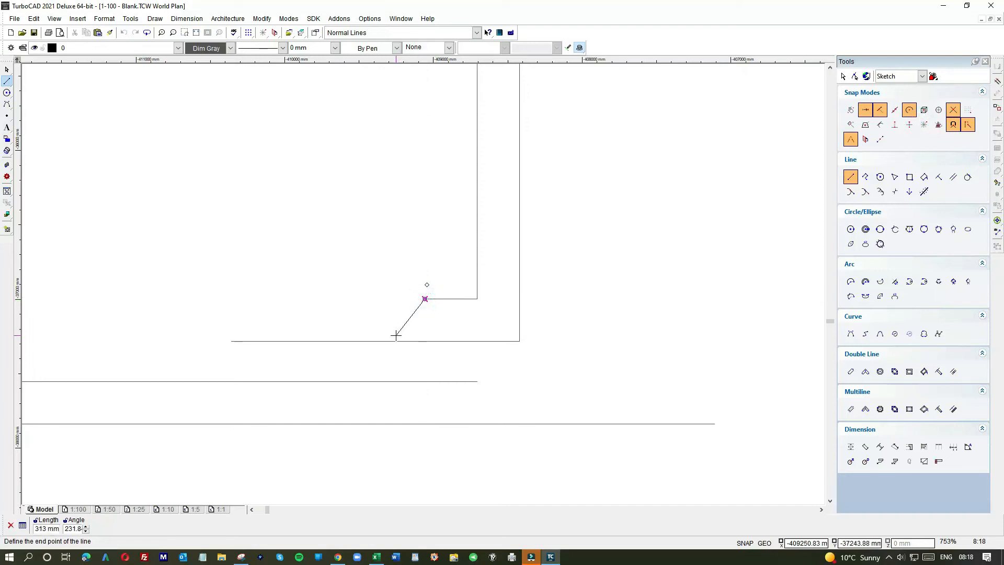
{"action": "scroll", "coordinate": [395, 335], "scroll_direction": "down", "scroll_amount": 6}
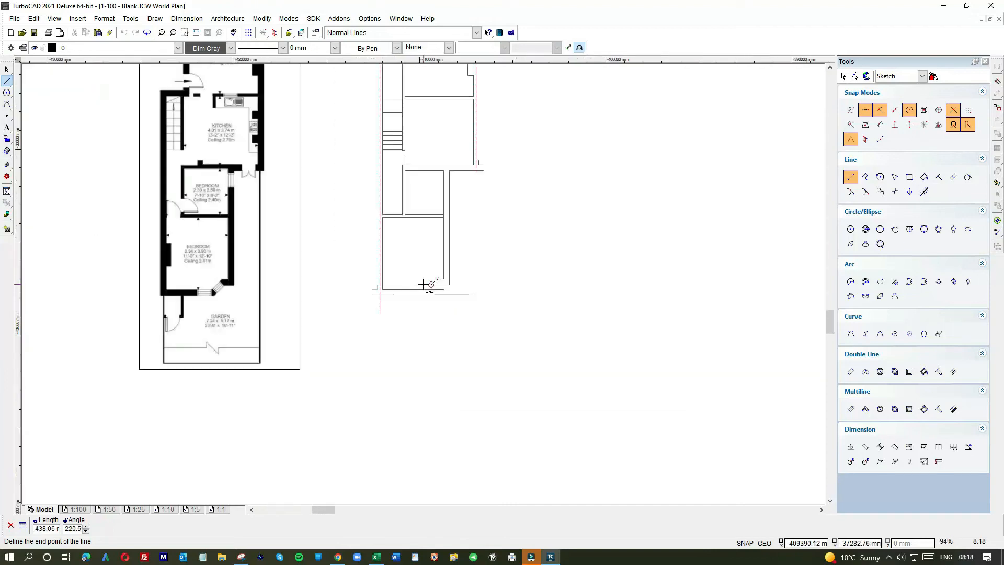
{"action": "scroll", "coordinate": [434, 284], "scroll_direction": "up", "scroll_amount": 6}
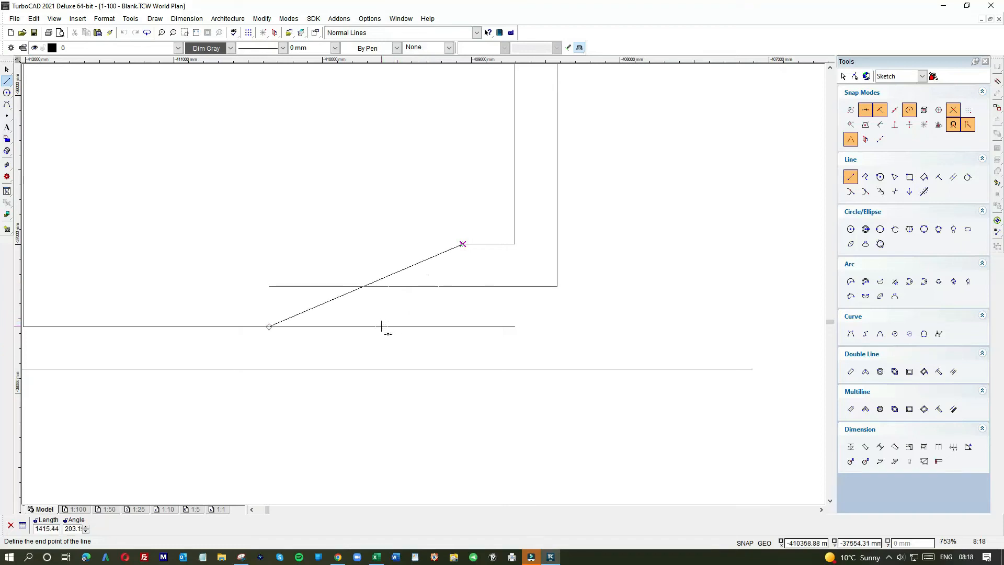
{"action": "left_click", "coordinate": [362, 359]}
{"action": "scroll", "coordinate": [362, 358], "scroll_direction": "down", "scroll_amount": 5}
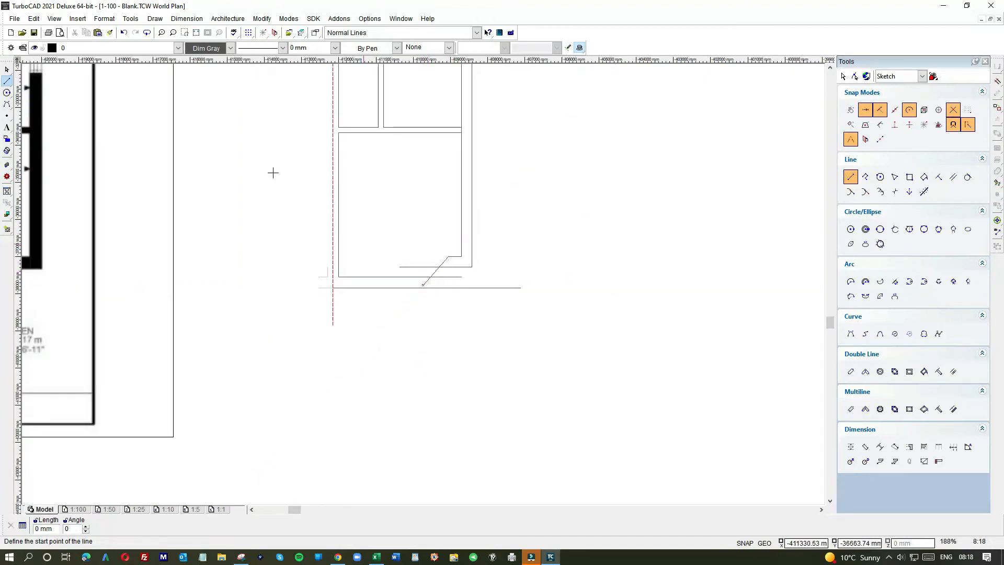
- Delete the angled line at the rear bedroom's window corner
{"action": "key", "text": "space"}
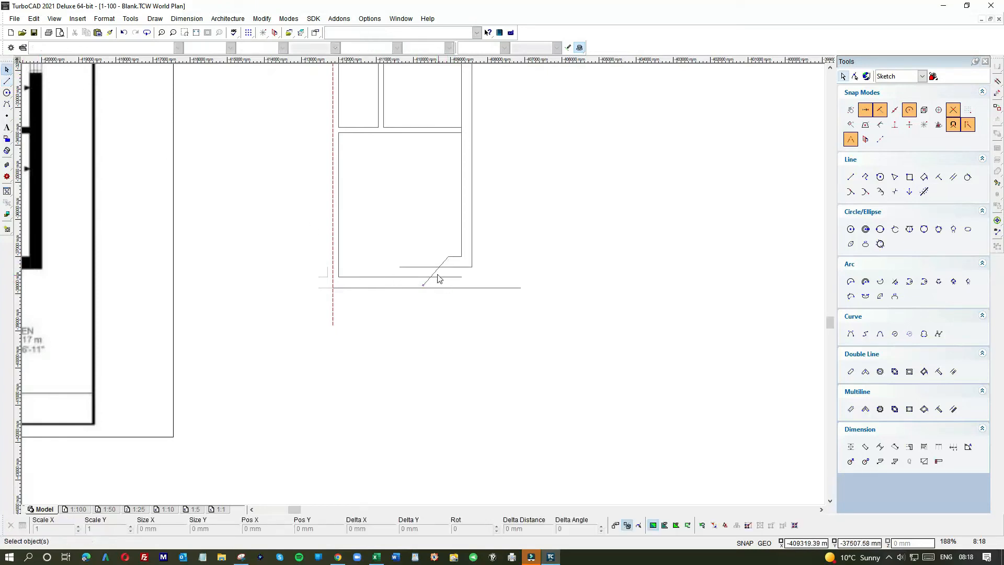
{"action": "scroll", "coordinate": [424, 287], "scroll_direction": "up", "scroll_amount": 2}
{"action": "scroll", "coordinate": [423, 287], "scroll_direction": "up", "scroll_amount": 2}
{"action": "left_click", "coordinate": [470, 272]}
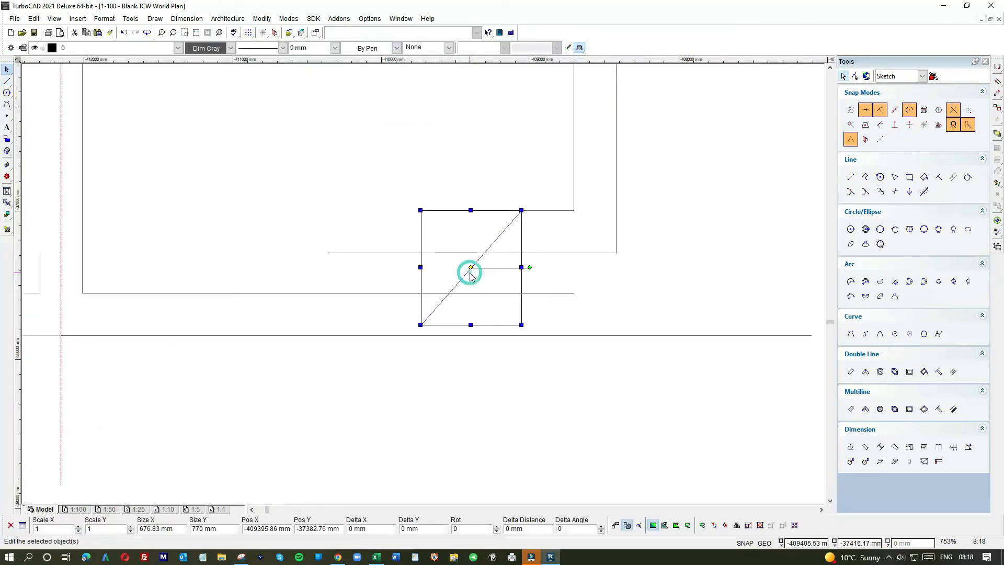
{"action": "key", "text": "Delete"}
- Draw an angled line about 1380 mm long from the short wall line's left end down past the lowest wall line
{"action": "left_click", "coordinate": [851, 177]}
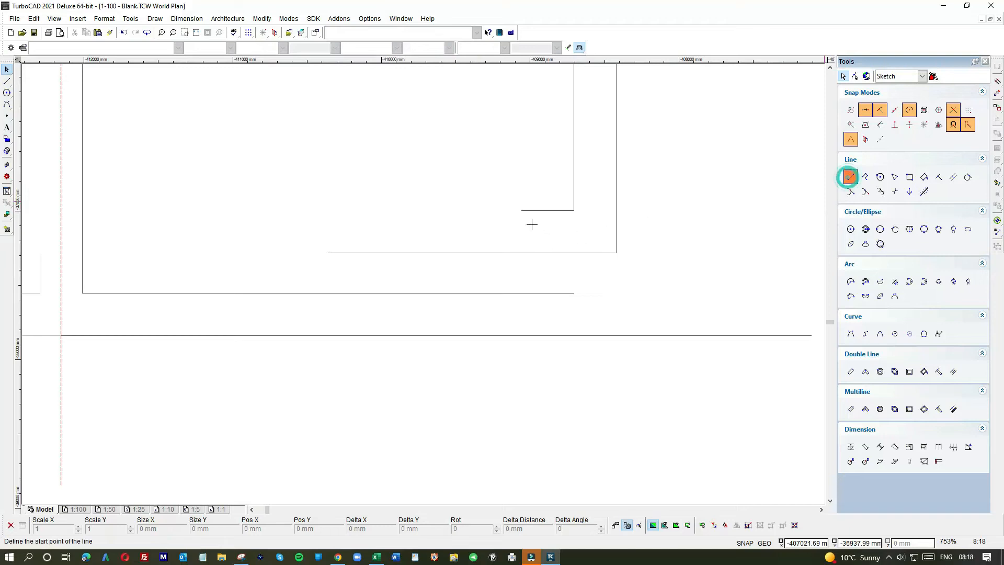
{"action": "left_click", "coordinate": [518, 211]}
{"action": "left_click", "coordinate": [389, 367]}
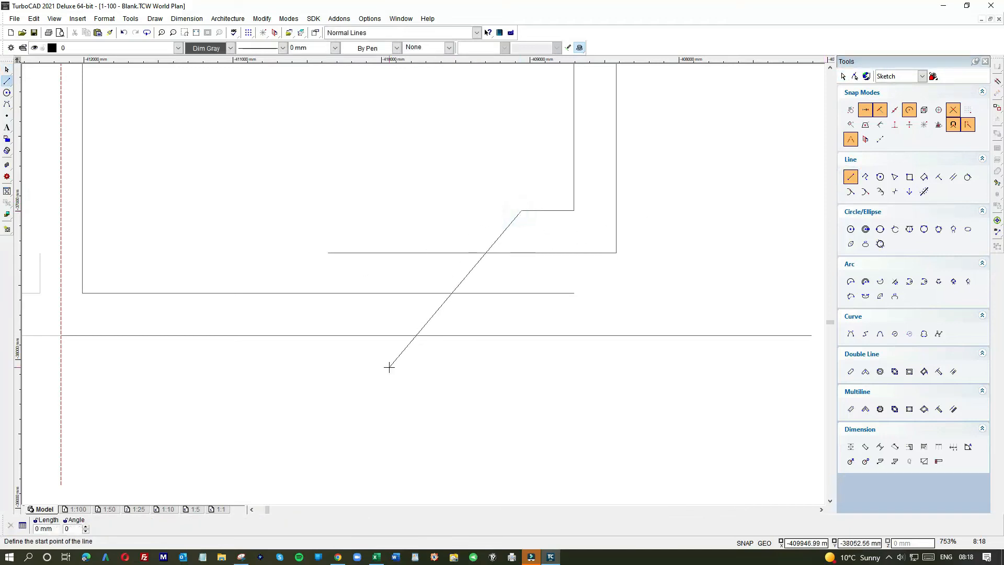
- Add a line parallel to the angled window line on its outer side
{"action": "left_click", "coordinate": [953, 178]}
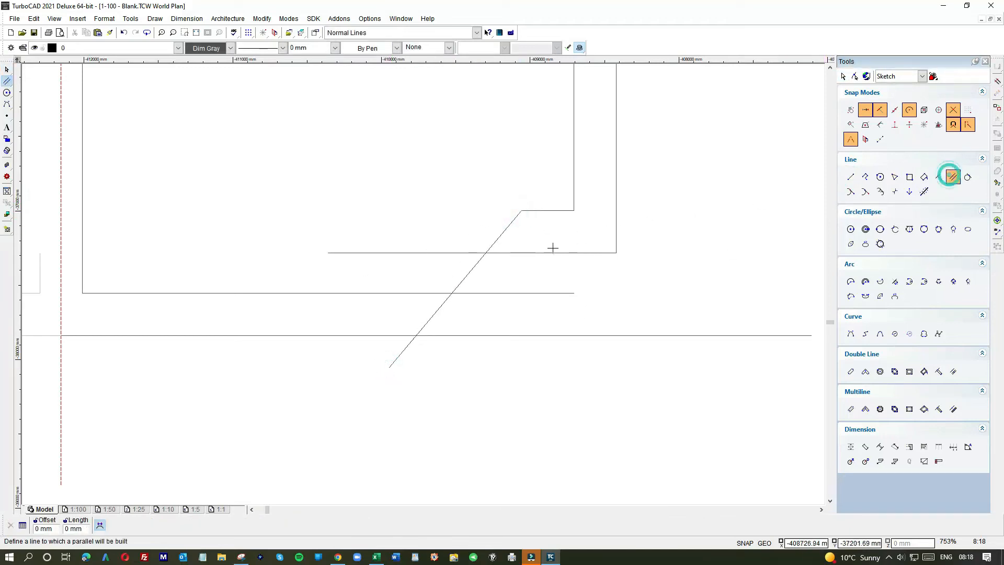
{"action": "left_click", "coordinate": [477, 267]}
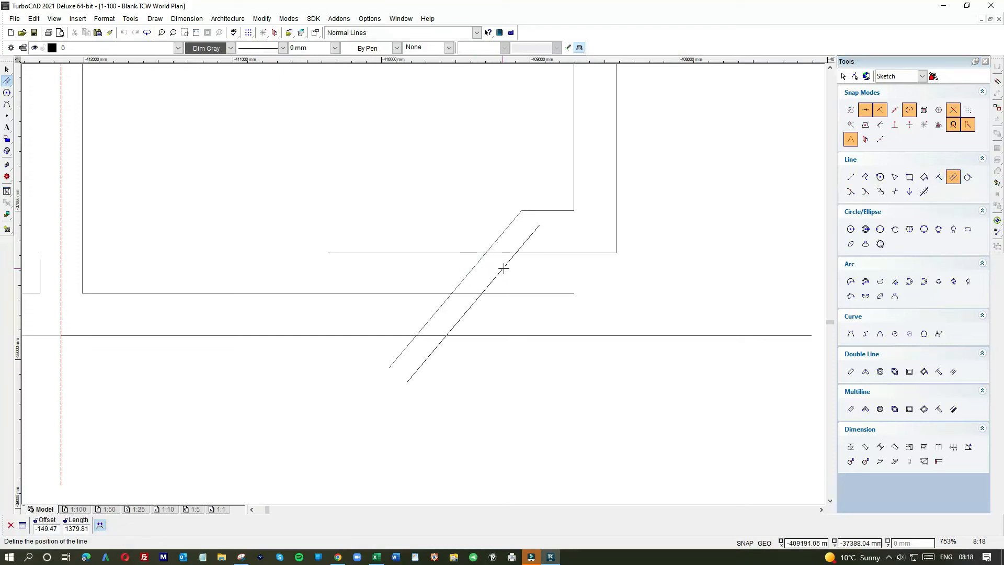
{"action": "type", "text": "285"}
{"action": "key", "text": "Return"}
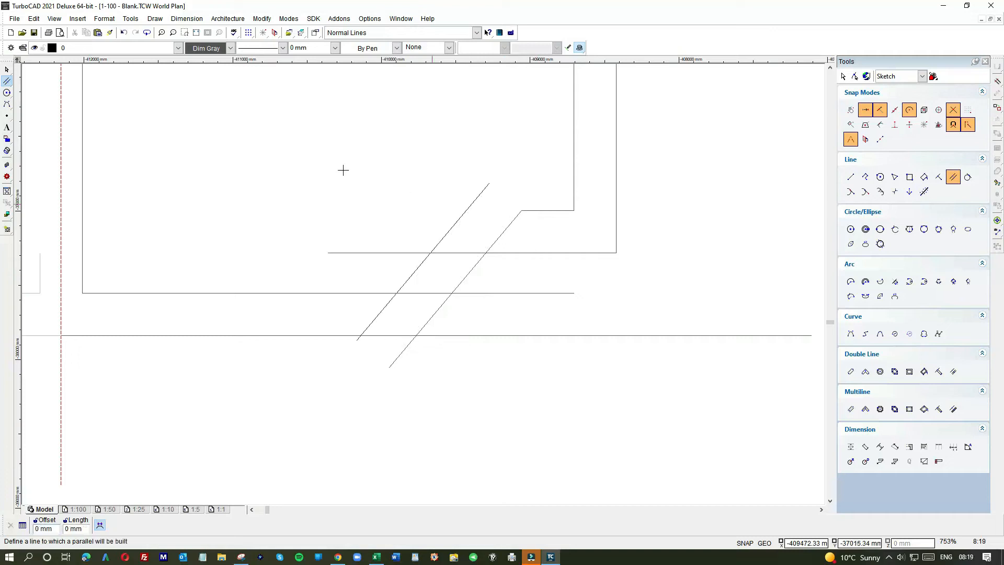
{"action": "left_click", "coordinate": [123, 33]}
- Draw a parallel to the diagonal bay wall line at an offset of -285 mm, on its outer side
{"action": "left_click", "coordinate": [478, 260]}
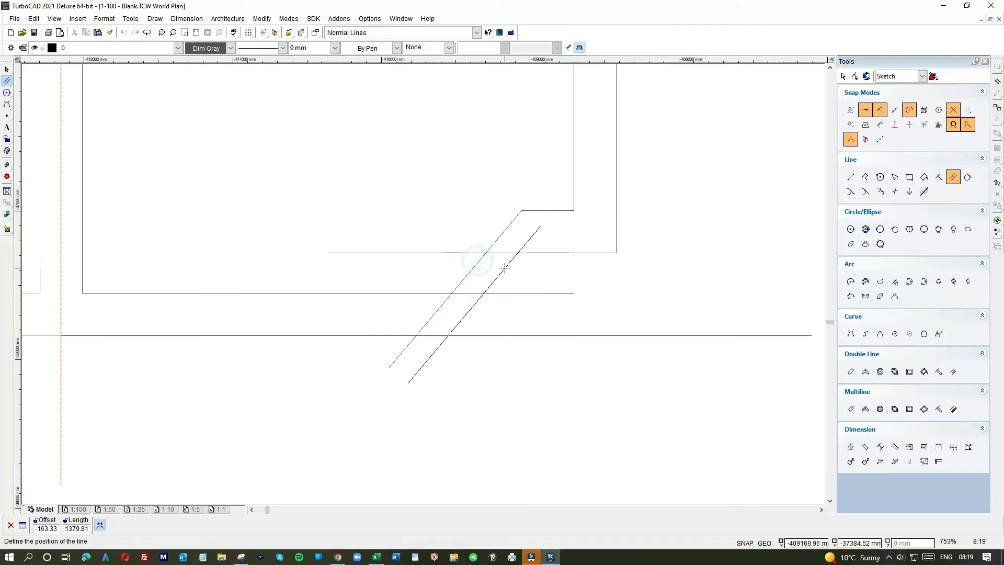
{"action": "type", "text": "-285"}
{"action": "key", "text": "Return"}
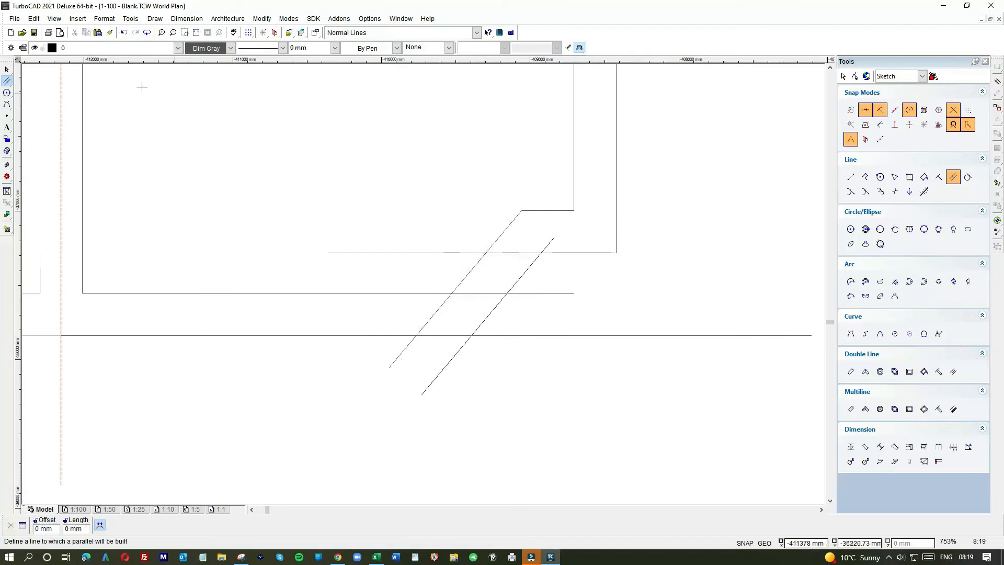
{"action": "left_click", "coordinate": [10, 72]}
{"action": "left_click", "coordinate": [6, 71]}
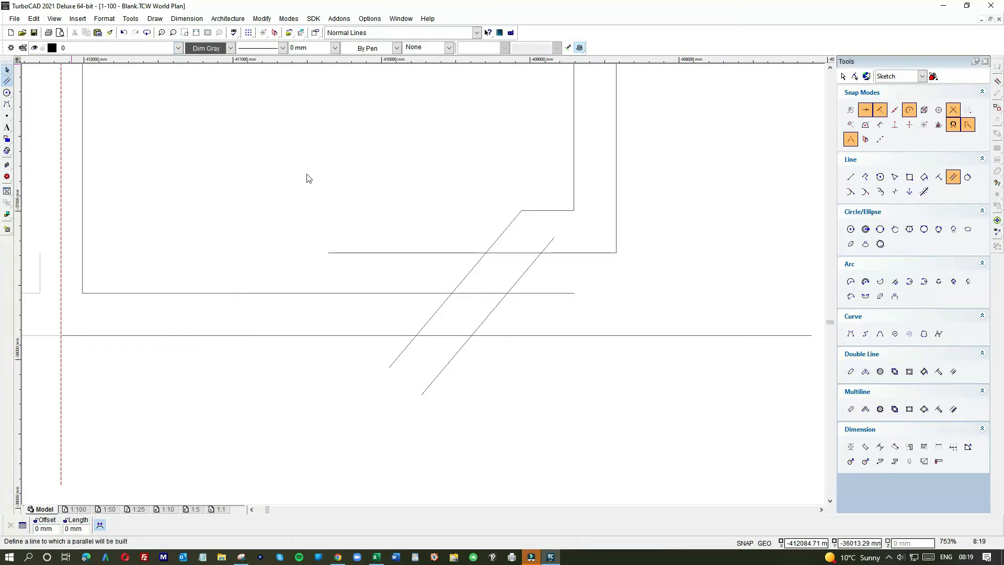
- Shorten the outer horizontal return line beside the bay so its inner end stops at the outer diagonal line
{"action": "scroll", "coordinate": [533, 262], "scroll_direction": "up", "scroll_amount": 2}
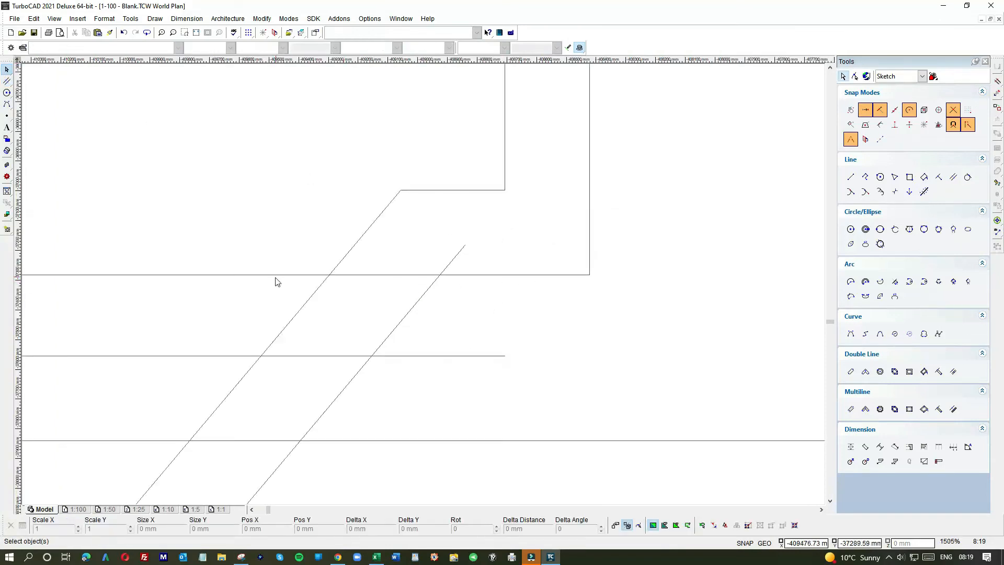
{"action": "left_click", "coordinate": [250, 276]}
{"action": "scroll", "coordinate": [598, 285], "scroll_direction": "down", "scroll_amount": 2}
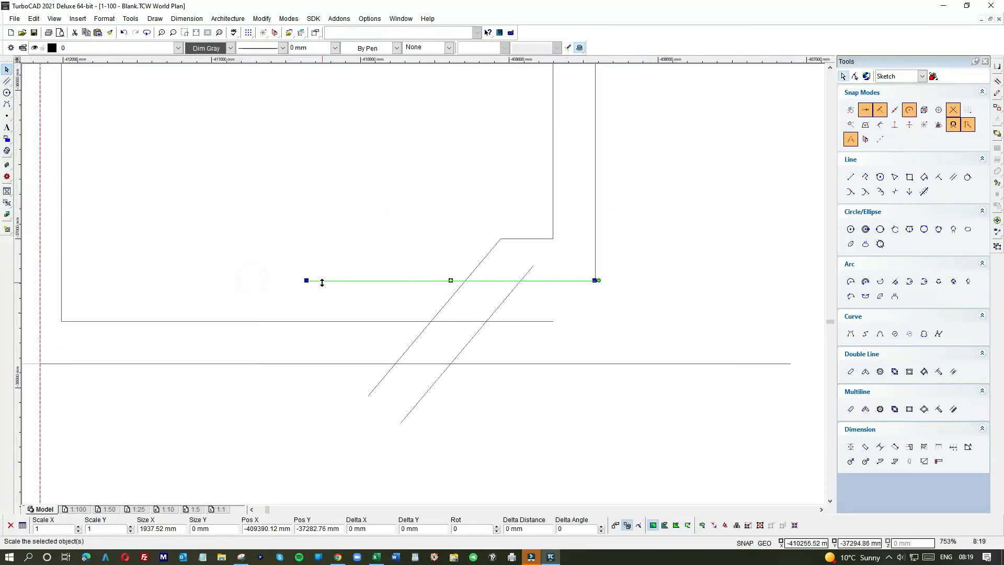
{"action": "left_click_drag", "start_coordinate": [306, 283], "coordinate": [520, 280]}
{"action": "left_click", "coordinate": [523, 287]}
- Trim the upper end of the outer diagonal line back to the end of the outer return line, forming a clean corner
{"action": "scroll", "coordinate": [522, 288], "scroll_direction": "up", "scroll_amount": 4}
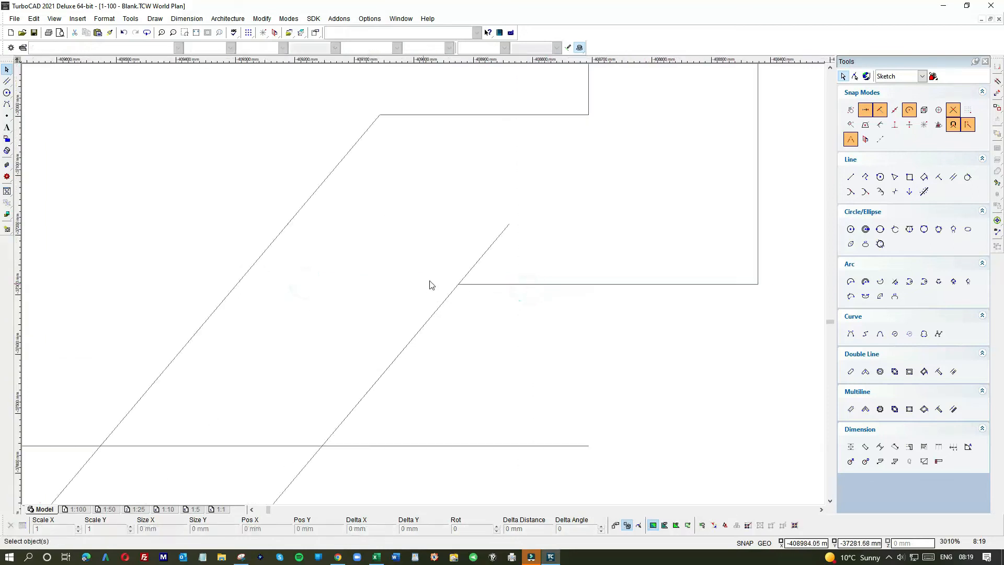
{"action": "left_click", "coordinate": [491, 247]}
{"action": "left_click_drag", "start_coordinate": [509, 223], "coordinate": [460, 284]}
{"action": "left_click", "coordinate": [441, 336]}
{"action": "scroll", "coordinate": [424, 280], "scroll_direction": "up", "scroll_amount": 2}
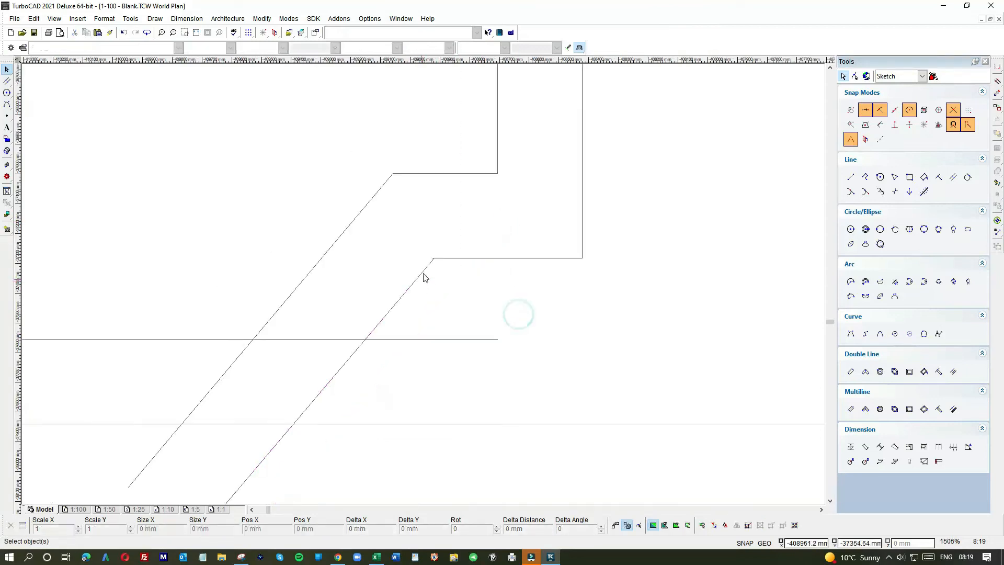
{"action": "scroll", "coordinate": [424, 283], "scroll_direction": "up", "scroll_amount": 1}
{"action": "left_click", "coordinate": [472, 246]}
{"action": "left_click_drag", "start_coordinate": [484, 230], "coordinate": [473, 233]}
- Shorten the two long horizontal rear wall lines so the inner ends at the inner diagonal and the outer at the outer diagonal
{"action": "scroll", "coordinate": [421, 287], "scroll_direction": "down", "scroll_amount": 4}
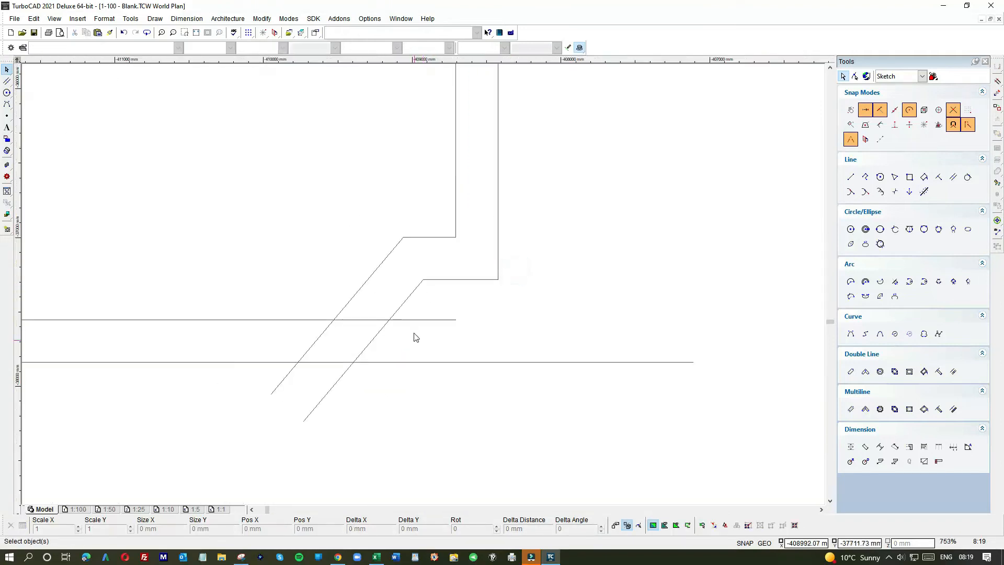
{"action": "left_click", "coordinate": [422, 319]}
{"action": "left_click_drag", "start_coordinate": [453, 320], "coordinate": [334, 320]}
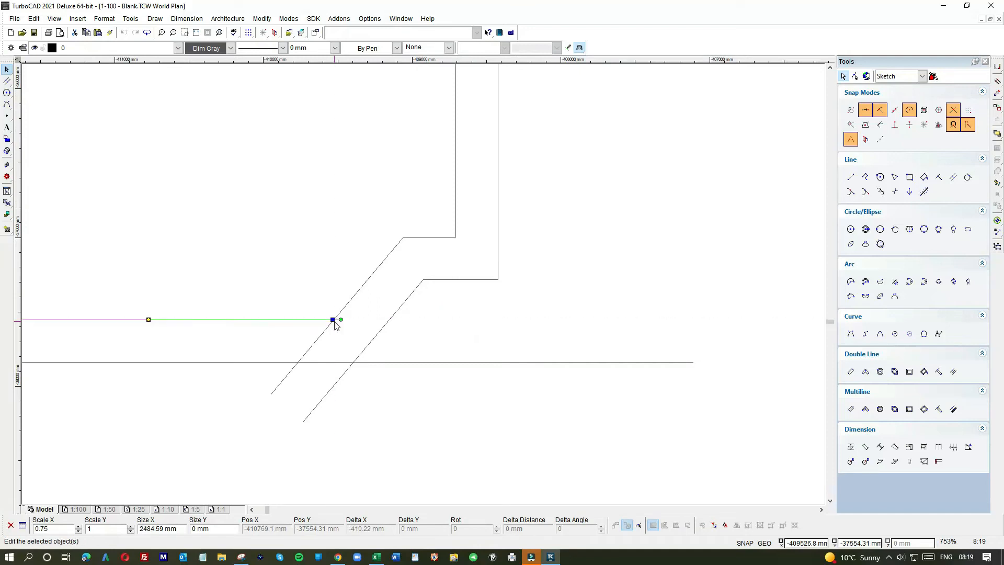
{"action": "left_click", "coordinate": [402, 341]}
{"action": "left_click", "coordinate": [450, 364]}
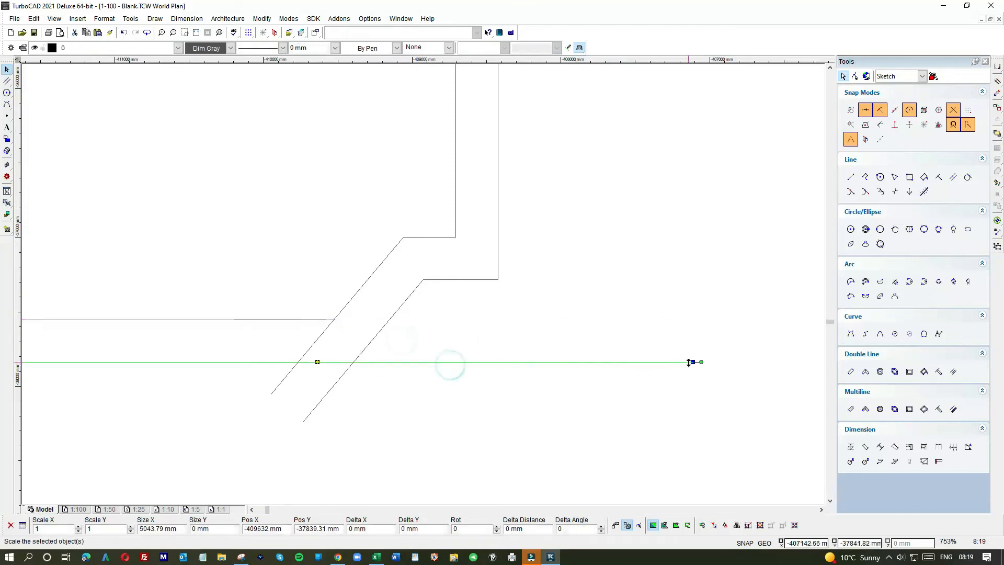
{"action": "left_click_drag", "start_coordinate": [693, 362], "coordinate": [354, 362]}
{"action": "left_click", "coordinate": [413, 371]}
- Trim the lower end of the inner diagonal line so it meets the end of the inner rear wall line exactly
{"action": "scroll", "coordinate": [420, 296], "scroll_direction": "down", "scroll_amount": 2}
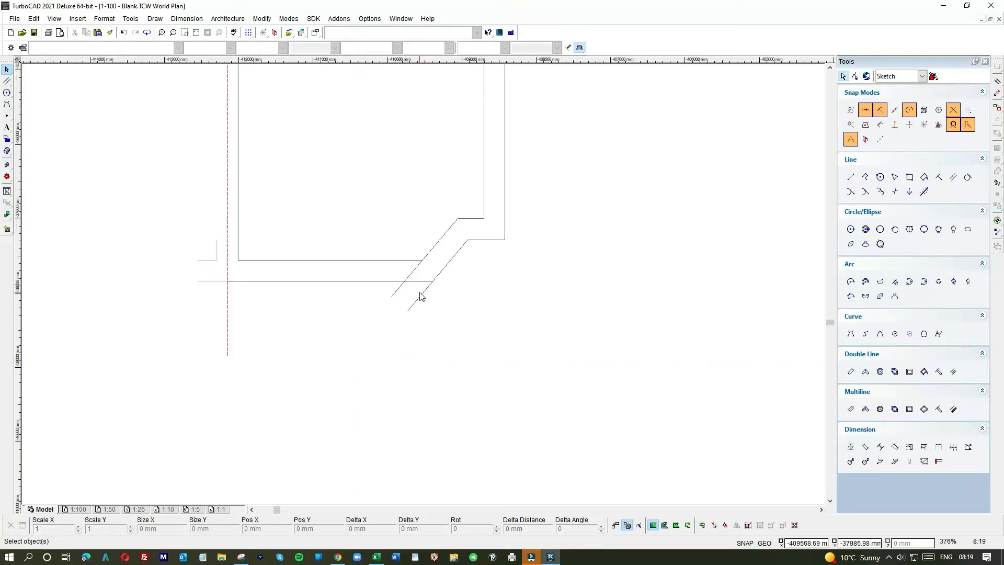
{"action": "scroll", "coordinate": [425, 288], "scroll_direction": "up", "scroll_amount": 4}
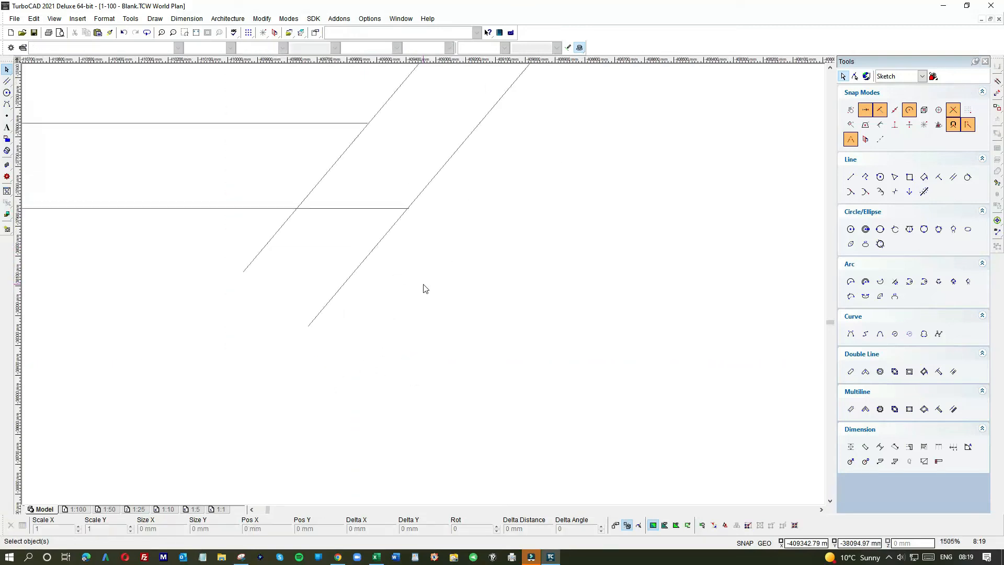
{"action": "left_click", "coordinate": [284, 233]}
{"action": "left_click_drag", "start_coordinate": [244, 270], "coordinate": [367, 124]}
{"action": "left_click", "coordinate": [376, 141]}
{"action": "scroll", "coordinate": [427, 283], "scroll_direction": "up", "scroll_amount": 6}
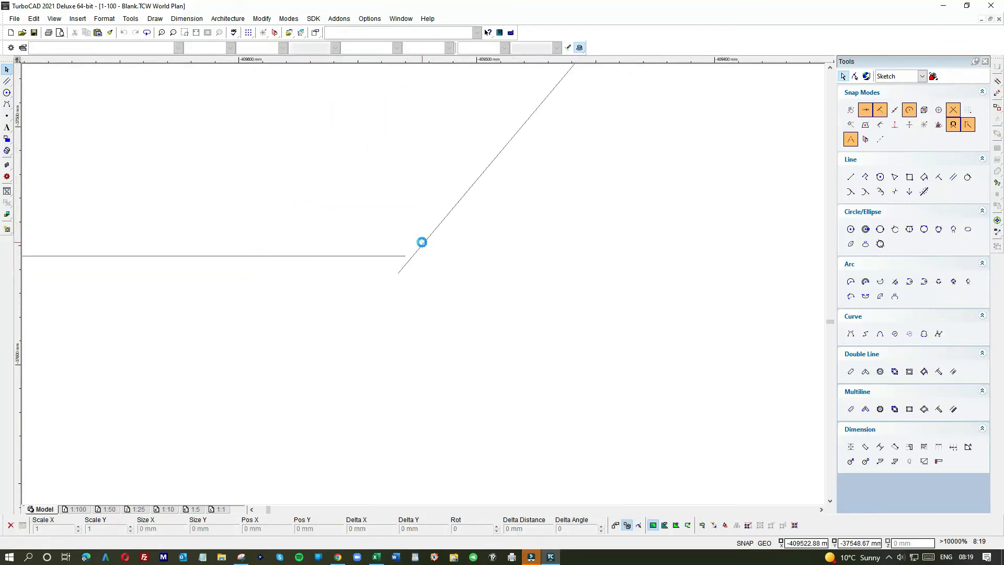
{"action": "left_click", "coordinate": [423, 245]}
{"action": "left_click_drag", "start_coordinate": [398, 273], "coordinate": [398, 272]}
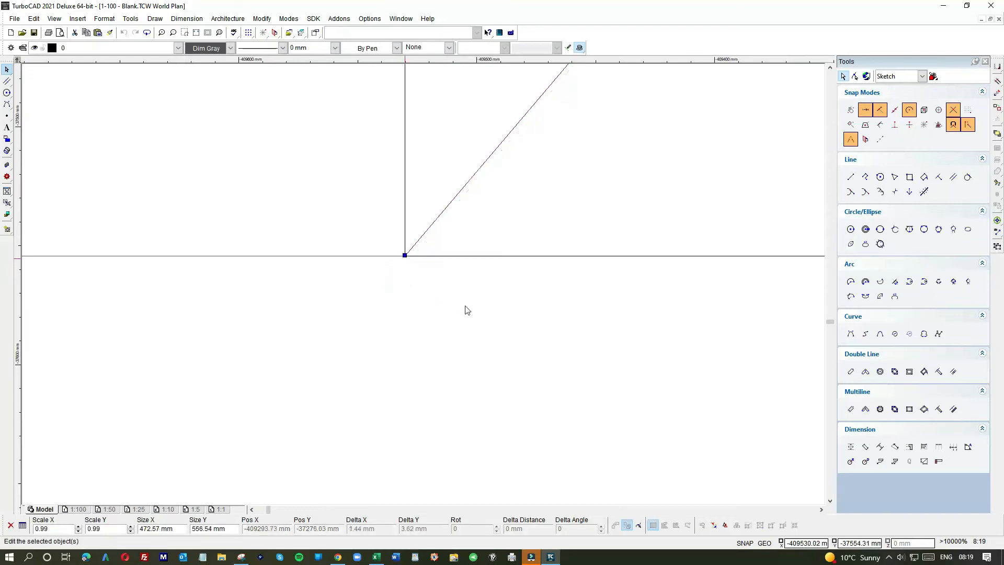
- Trim the lower end of the outer diagonal line so it meets the end of the outer rear wall line exactly
{"action": "scroll", "coordinate": [423, 287], "scroll_direction": "down", "scroll_amount": 6}
{"action": "left_click", "coordinate": [433, 390]}
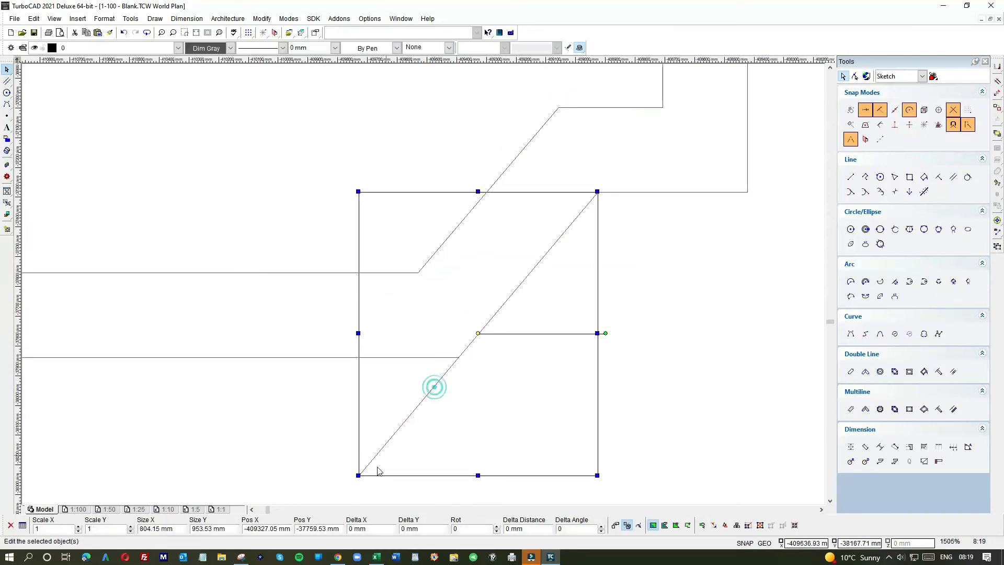
{"action": "left_click_drag", "start_coordinate": [359, 475], "coordinate": [455, 361]}
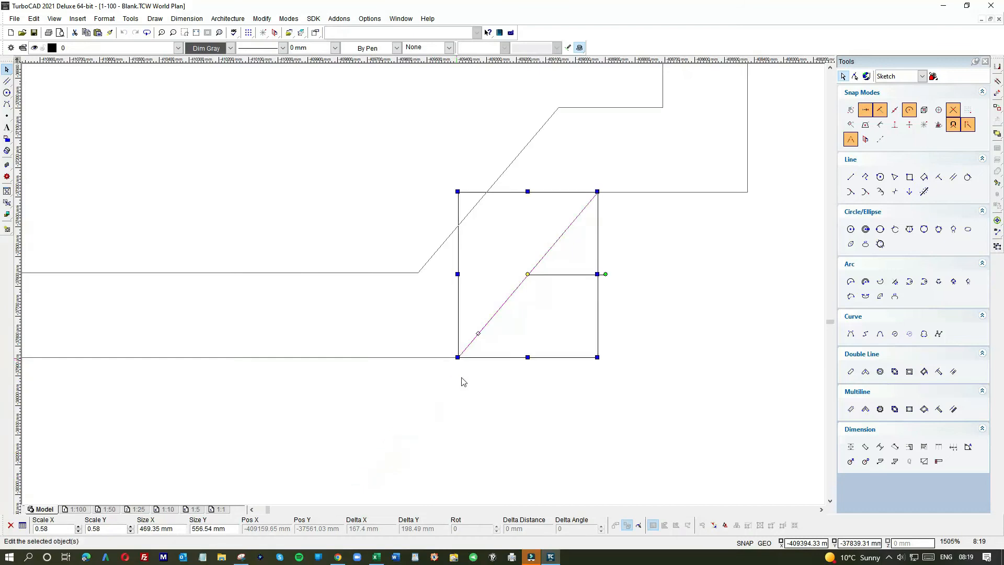
{"action": "left_click", "coordinate": [481, 372]}
{"action": "scroll", "coordinate": [427, 288], "scroll_direction": "up", "scroll_amount": 6}
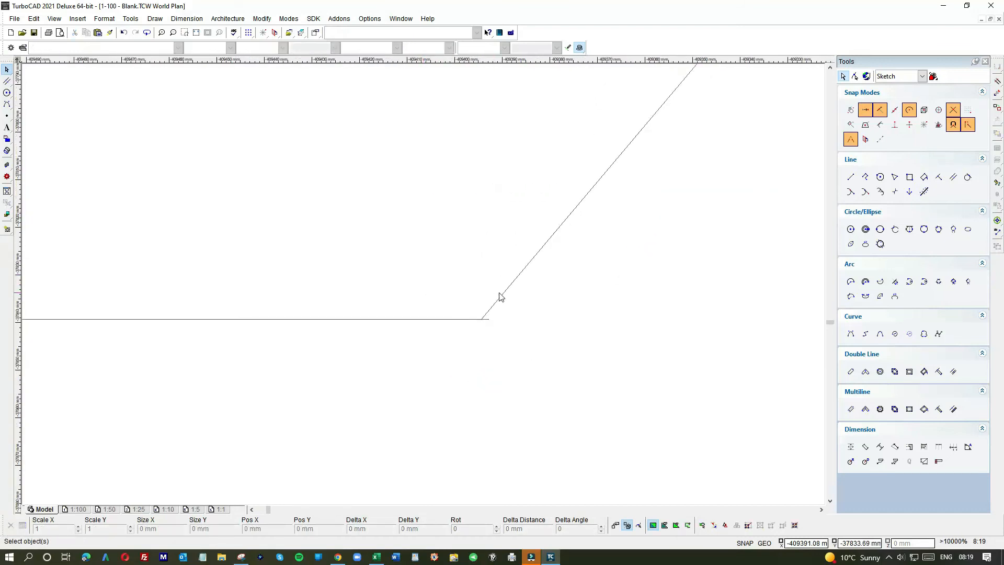
{"action": "left_click", "coordinate": [500, 291]}
{"action": "left_click_drag", "start_coordinate": [481, 318], "coordinate": [486, 319]}
- Shorten the inner side wall line so its upper end stops at the rear bedroom's corner below the partition
{"action": "scroll", "coordinate": [421, 287], "scroll_direction": "down", "scroll_amount": 10}
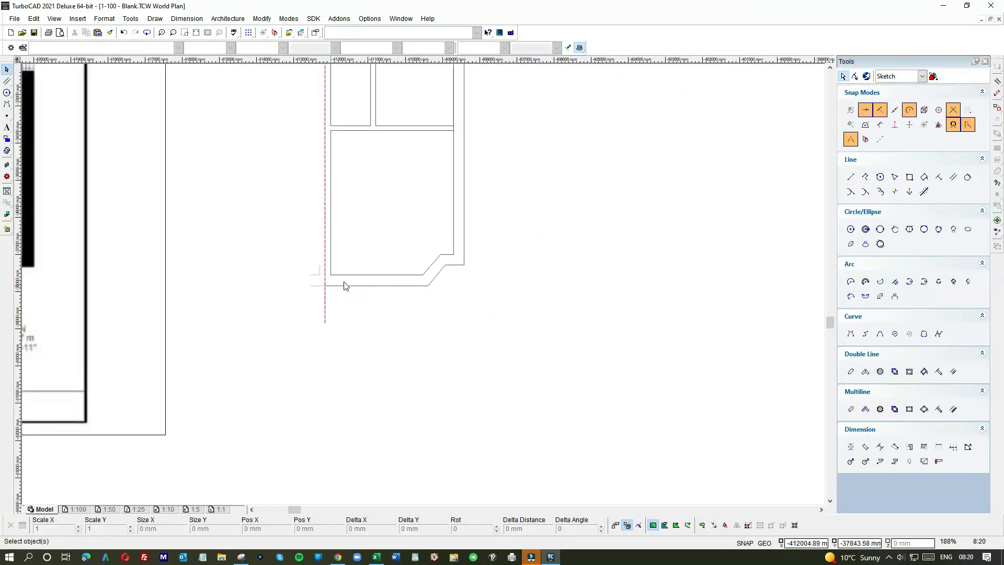
{"action": "scroll", "coordinate": [372, 262], "scroll_direction": "down", "scroll_amount": 2}
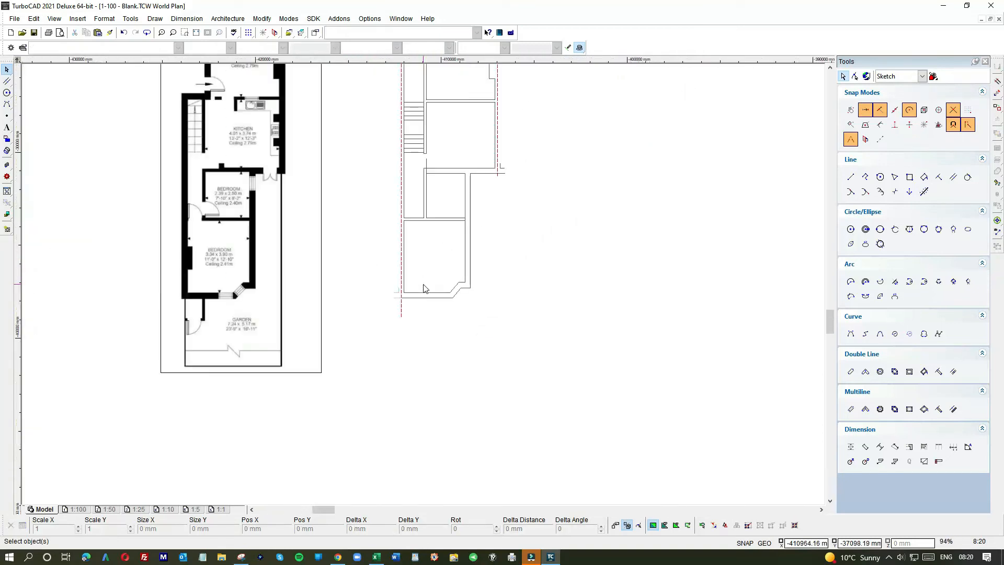
{"action": "scroll", "coordinate": [458, 236], "scroll_direction": "up", "scroll_amount": 4}
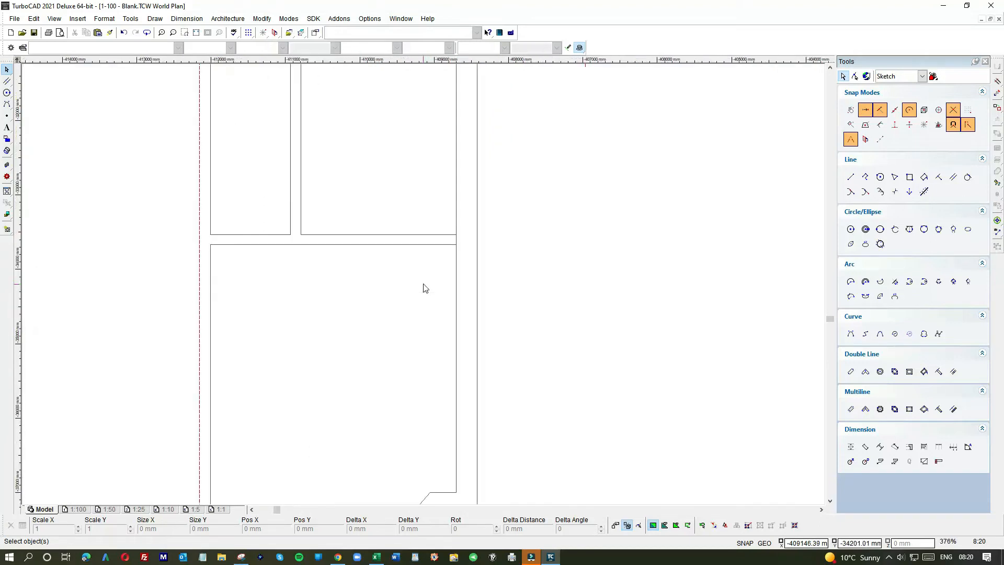
{"action": "left_click", "coordinate": [456, 192]}
{"action": "scroll", "coordinate": [432, 267], "scroll_direction": "down", "scroll_amount": 4}
{"action": "left_click_drag", "start_coordinate": [427, 243], "coordinate": [427, 289]}
{"action": "left_click", "coordinate": [403, 309]}
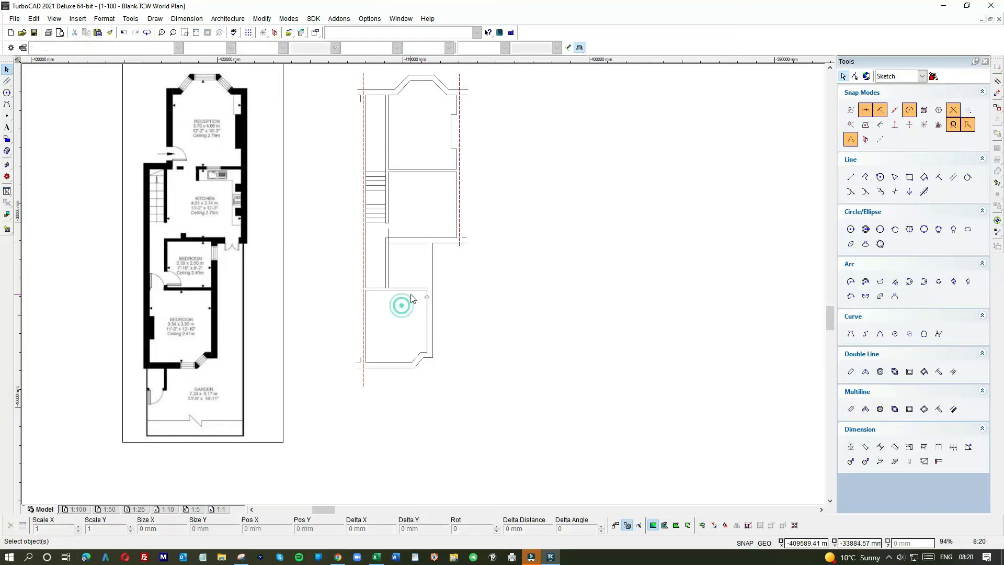
- Draw a vertical wall line from the rear bedroom's outer upper corner up to the end of the small bedroom's upper wall line
{"action": "scroll", "coordinate": [408, 239], "scroll_direction": "up", "scroll_amount": 6}
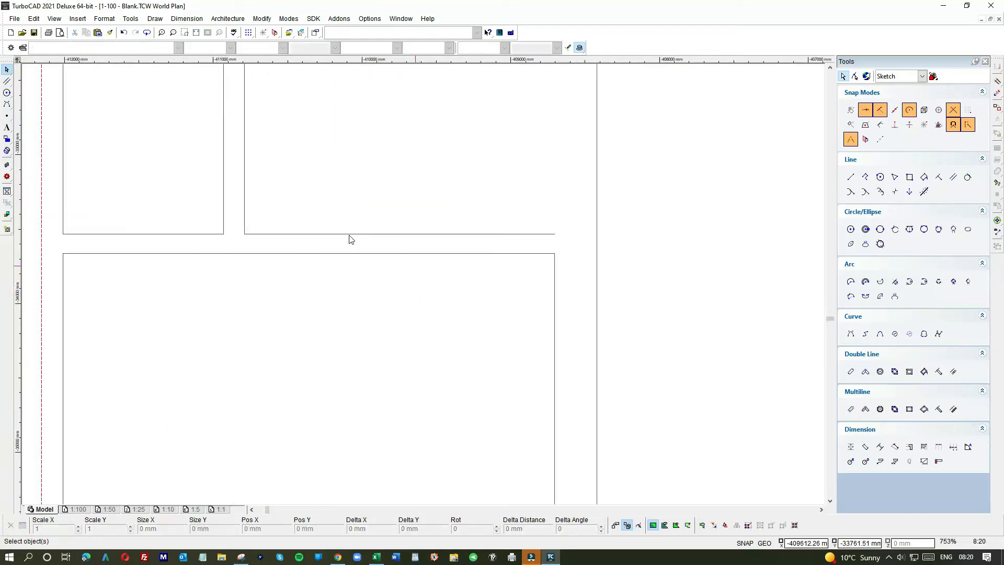
{"action": "left_click", "coordinate": [851, 177]}
{"action": "left_click", "coordinate": [555, 253]}
{"action": "scroll", "coordinate": [554, 180], "scroll_direction": "down", "scroll_amount": 2}
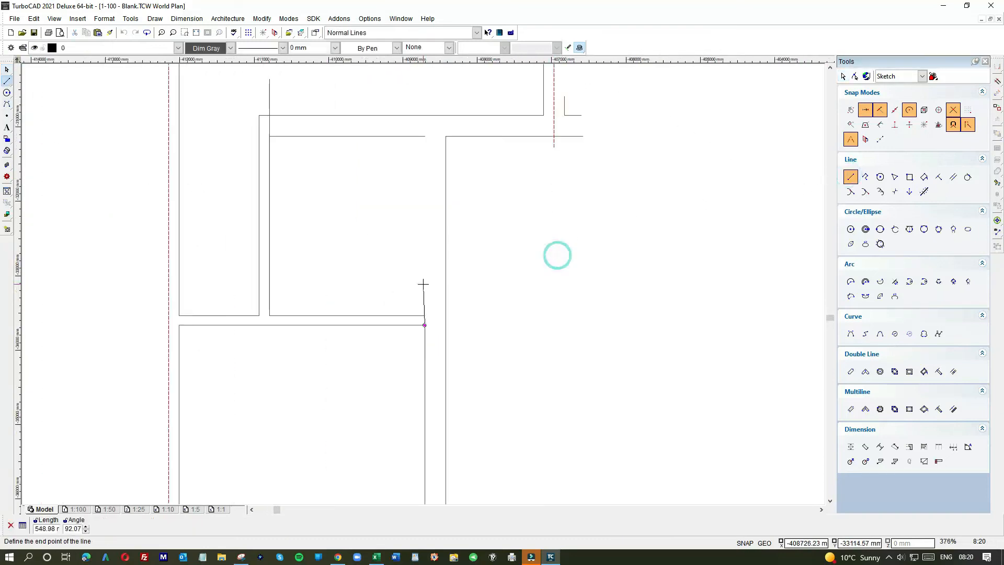
{"action": "left_click", "coordinate": [925, 126]}
{"action": "left_click", "coordinate": [424, 136]}
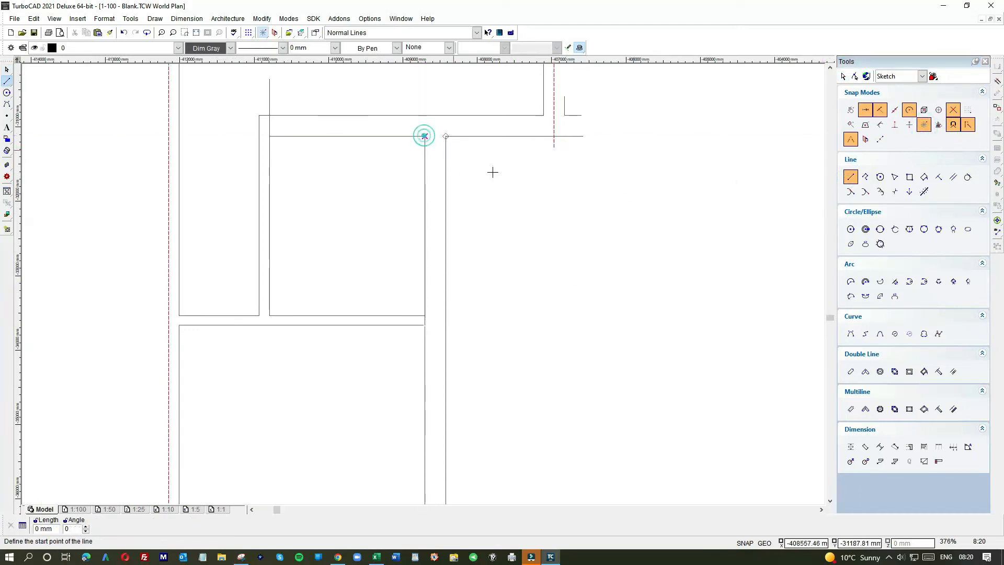
{"action": "left_click", "coordinate": [7, 69]}
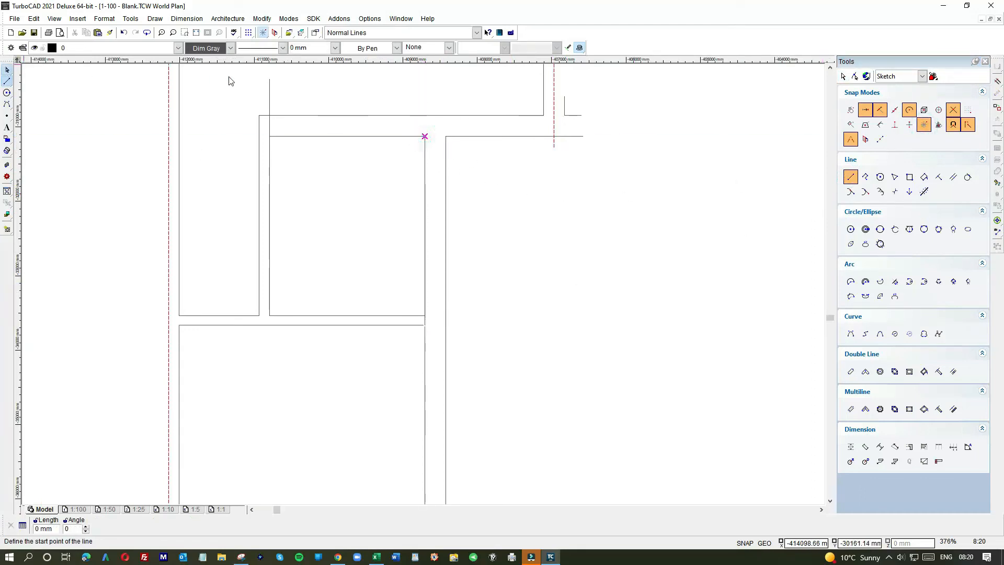
- Shorten the small bedroom's hallway-side wall line so it ends at the room's upper wall line
{"action": "left_click", "coordinate": [268, 98]}
{"action": "left_click_drag", "start_coordinate": [267, 98], "coordinate": [269, 136]}
{"action": "left_click", "coordinate": [320, 157]}
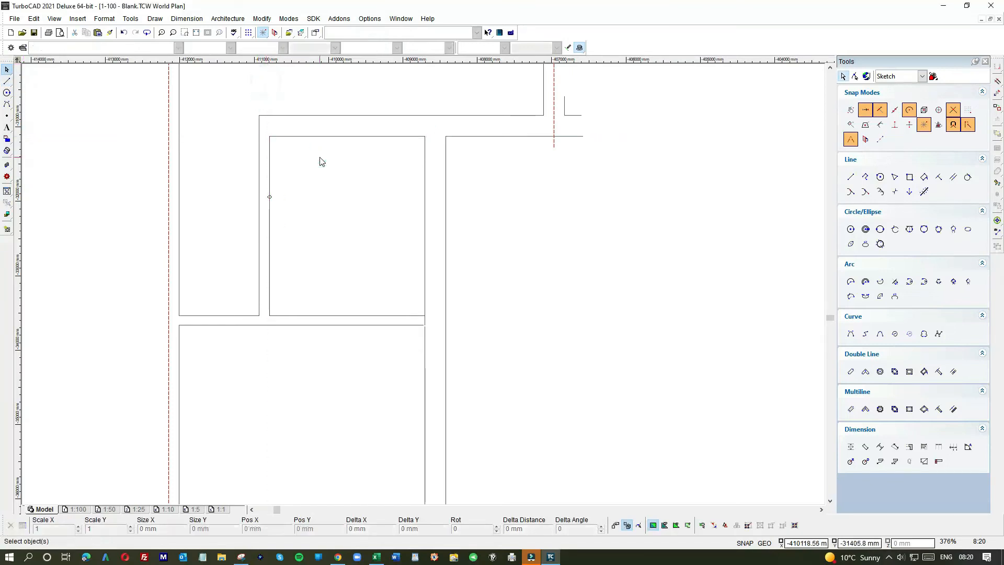
- Trim the lower end of the new vertical wall line back to the small bedroom's lower wall line, leaving the partition open
{"action": "scroll", "coordinate": [424, 289], "scroll_direction": "down", "scroll_amount": 2}
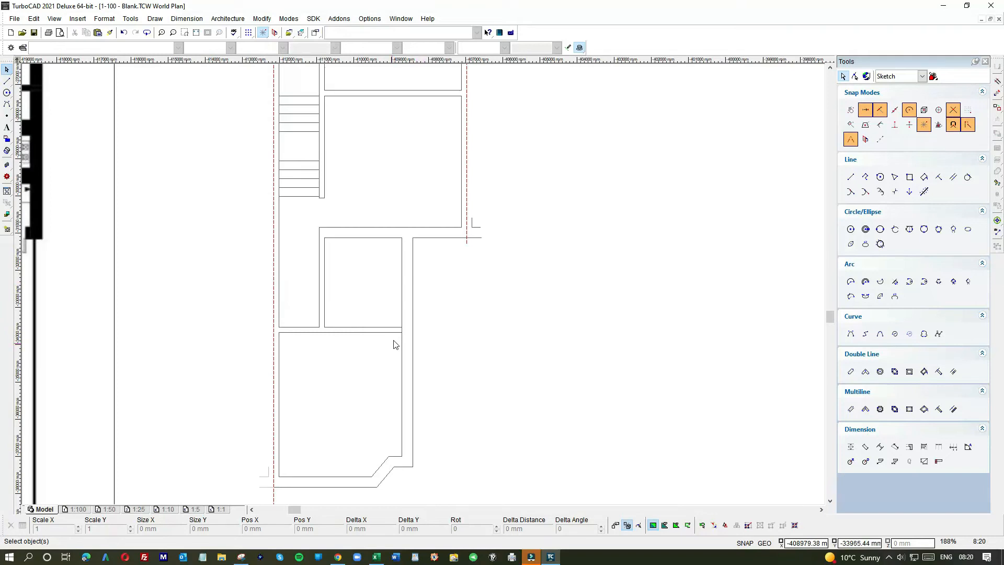
{"action": "scroll", "coordinate": [425, 288], "scroll_direction": "up", "scroll_amount": 2}
{"action": "left_click", "coordinate": [448, 182]}
{"action": "left_click_drag", "start_coordinate": [451, 255], "coordinate": [451, 235]}
{"action": "left_click", "coordinate": [415, 275]}
{"action": "scroll", "coordinate": [415, 277], "scroll_direction": "down", "scroll_amount": 1}
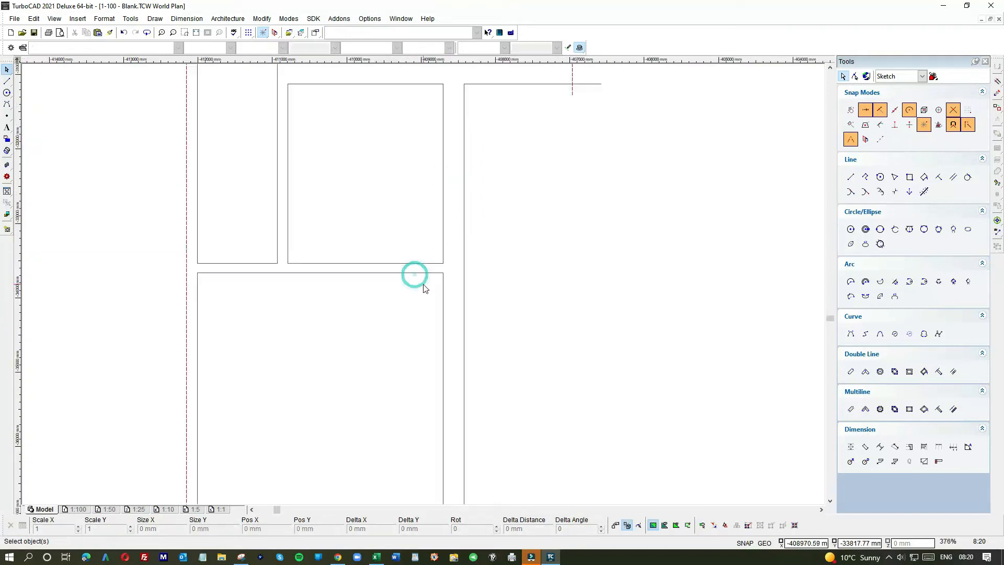
{"action": "scroll", "coordinate": [486, 281], "scroll_direction": "down", "scroll_amount": 1}
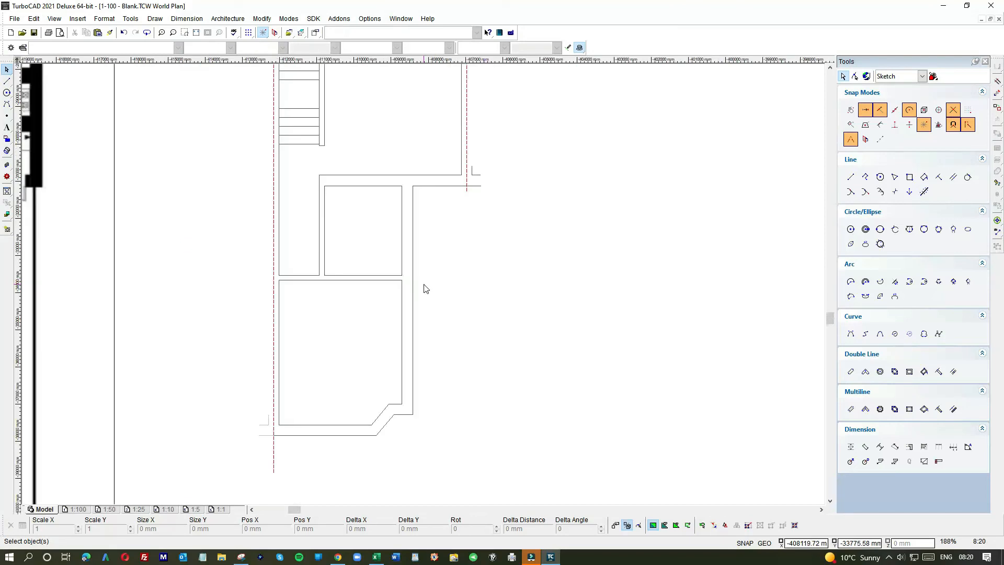
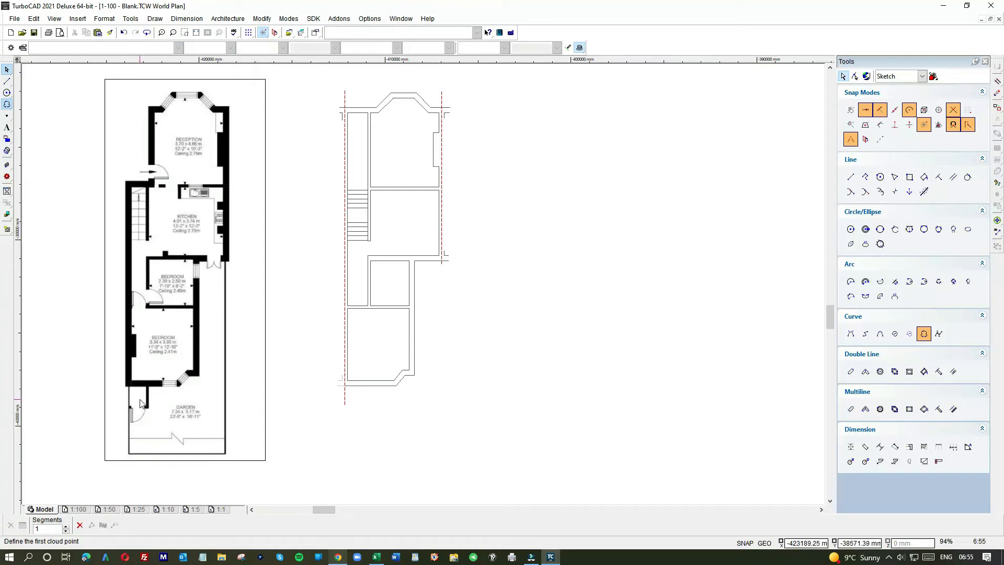
- Draw a vertical projection line from the garden store's inner side wall face in the reference above the plan down into the rear bedroom
{"action": "scroll", "coordinate": [355, 277], "scroll_direction": "down", "scroll_amount": 2}
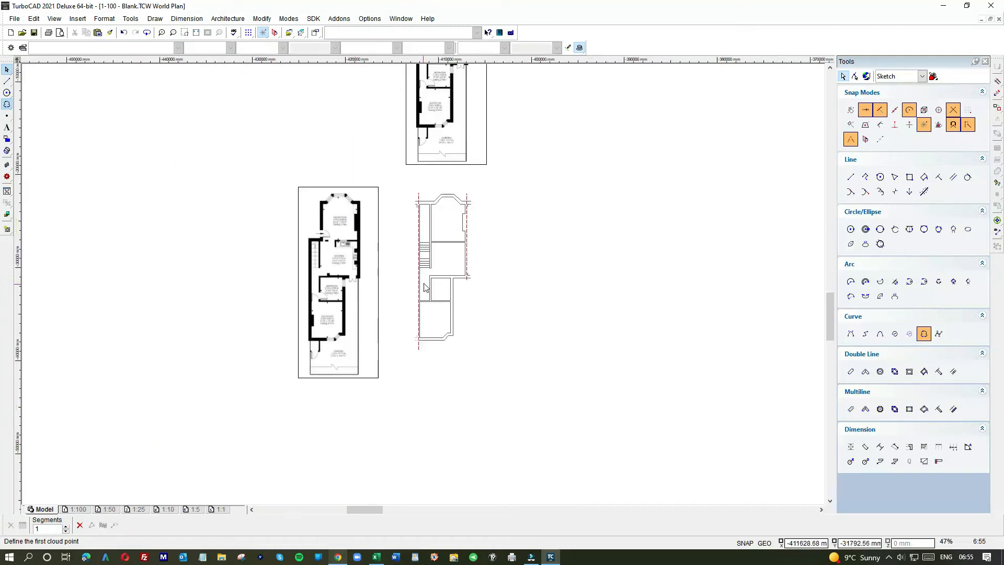
{"action": "left_click", "coordinate": [7, 81]}
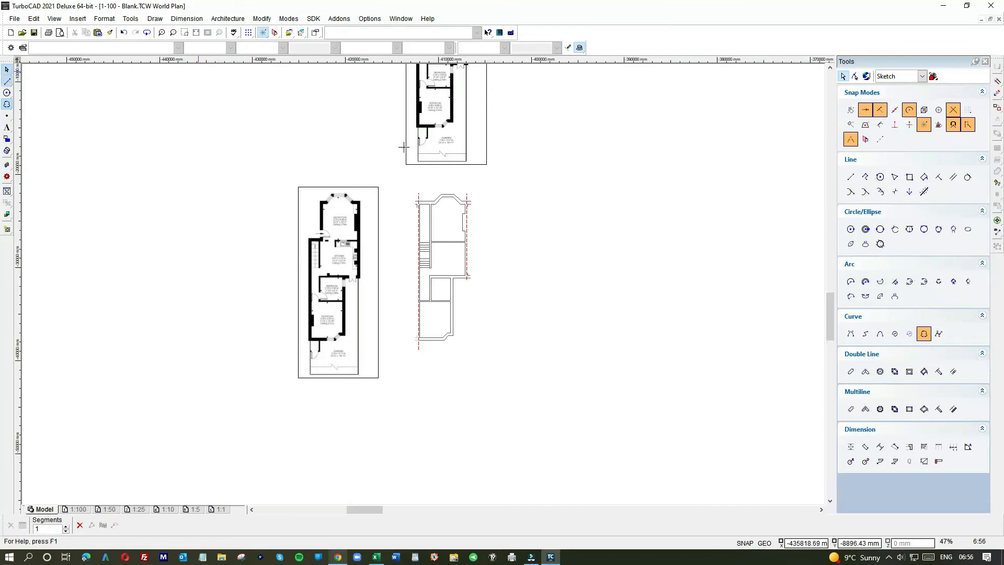
{"action": "scroll", "coordinate": [447, 303], "scroll_direction": "up", "scroll_amount": 6}
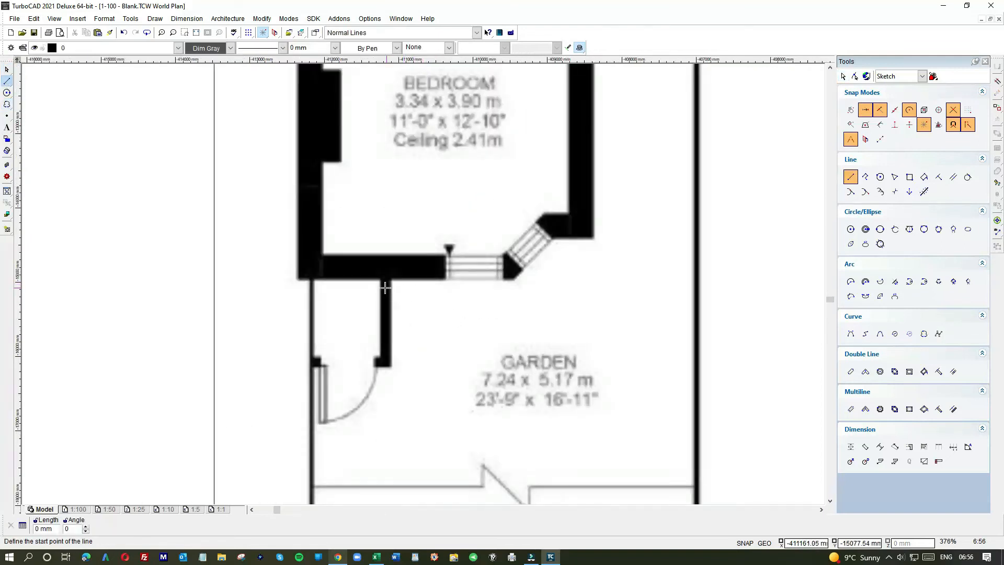
{"action": "scroll", "coordinate": [379, 283], "scroll_direction": "down", "scroll_amount": 8}
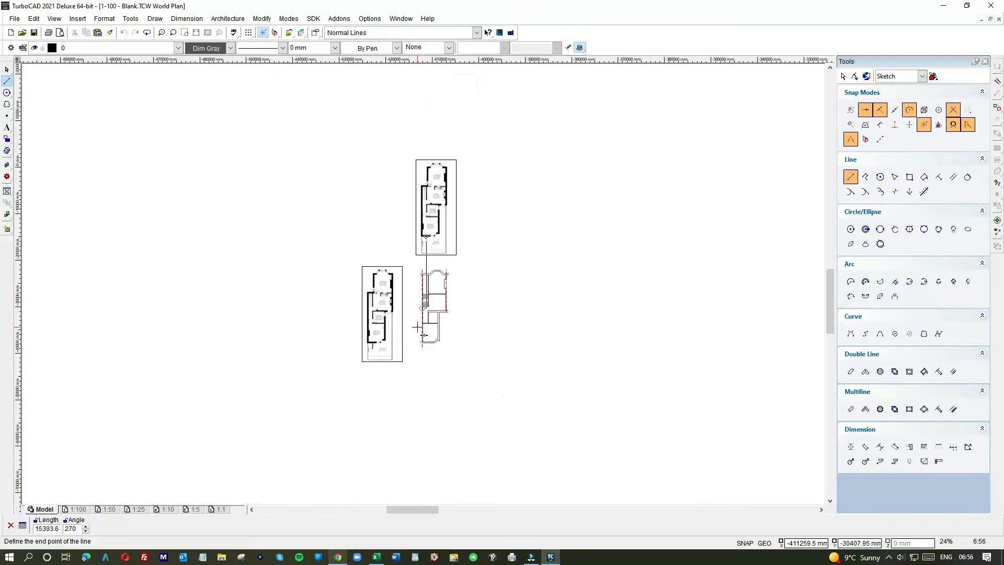
{"action": "scroll", "coordinate": [417, 328], "scroll_direction": "up", "scroll_amount": 2}
{"action": "left_click", "coordinate": [427, 282]}
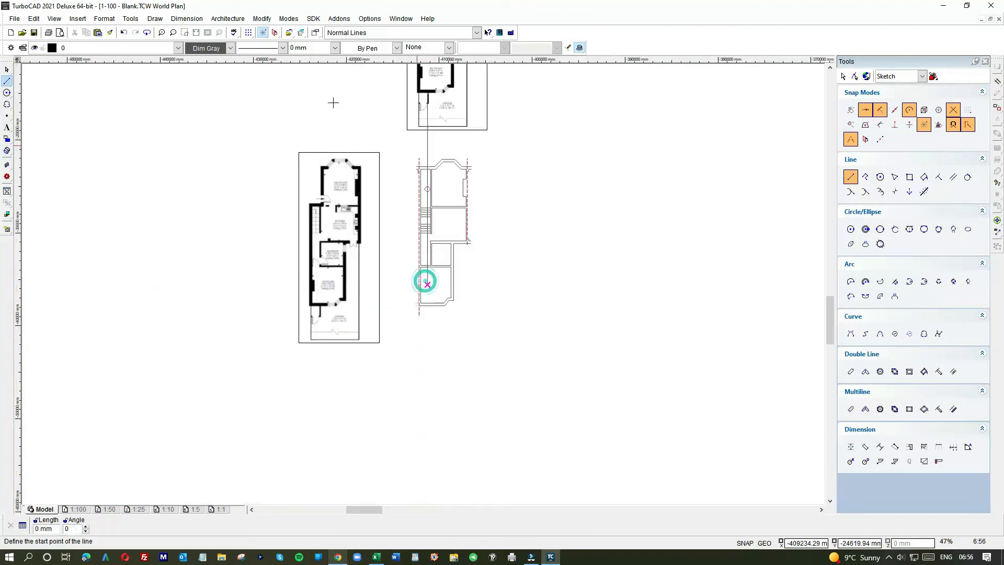
- Shorten the projected vertical line so its upper end stops at the rear bedroom's upper wall line
{"action": "left_click", "coordinate": [8, 69]}
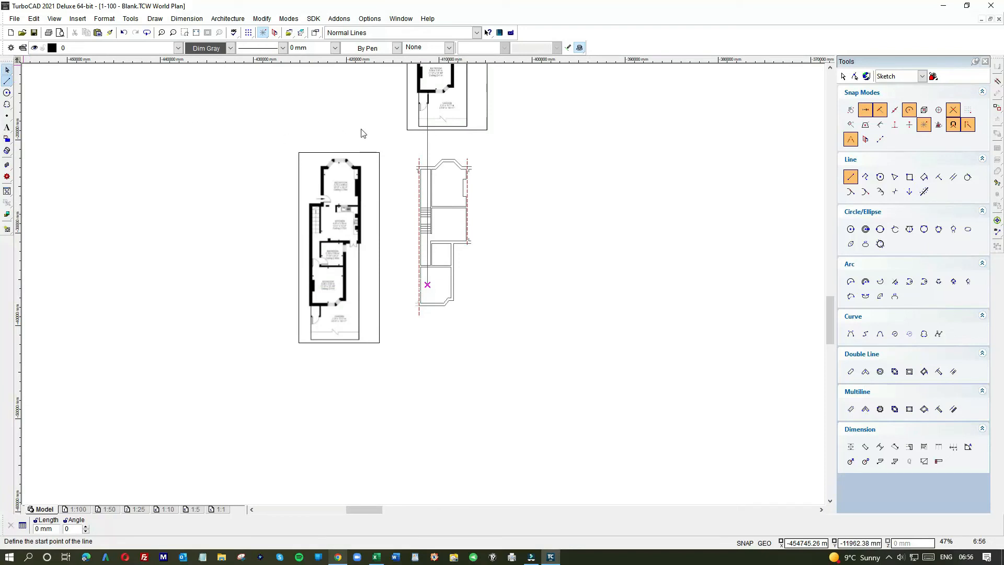
{"action": "left_click", "coordinate": [428, 138]}
{"action": "left_click", "coordinate": [426, 94]}
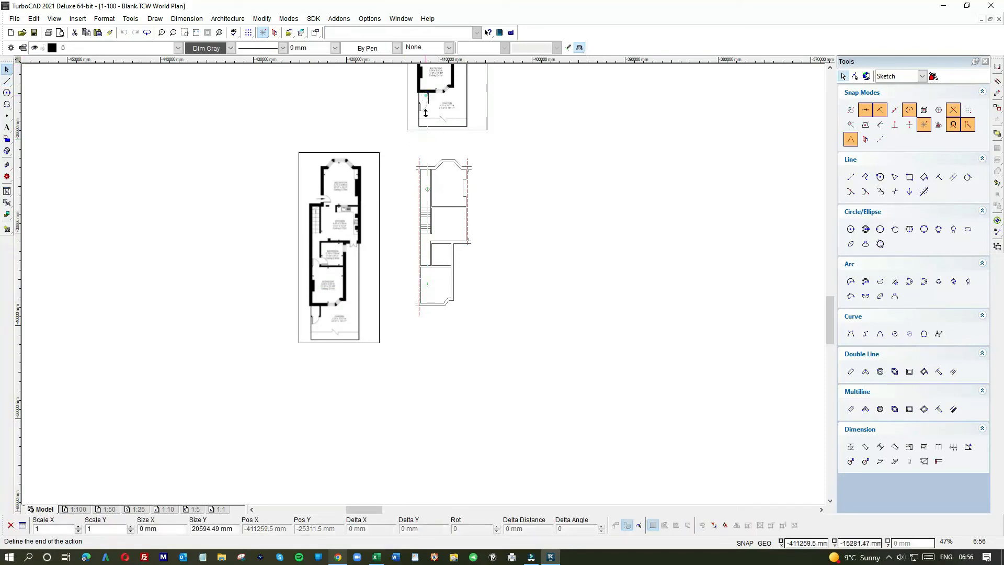
{"action": "left_click", "coordinate": [426, 266]}
- Offset the projected vertical line by 285 mm to form the garden store wall's outer face
{"action": "scroll", "coordinate": [426, 269], "scroll_direction": "up", "scroll_amount": 5}
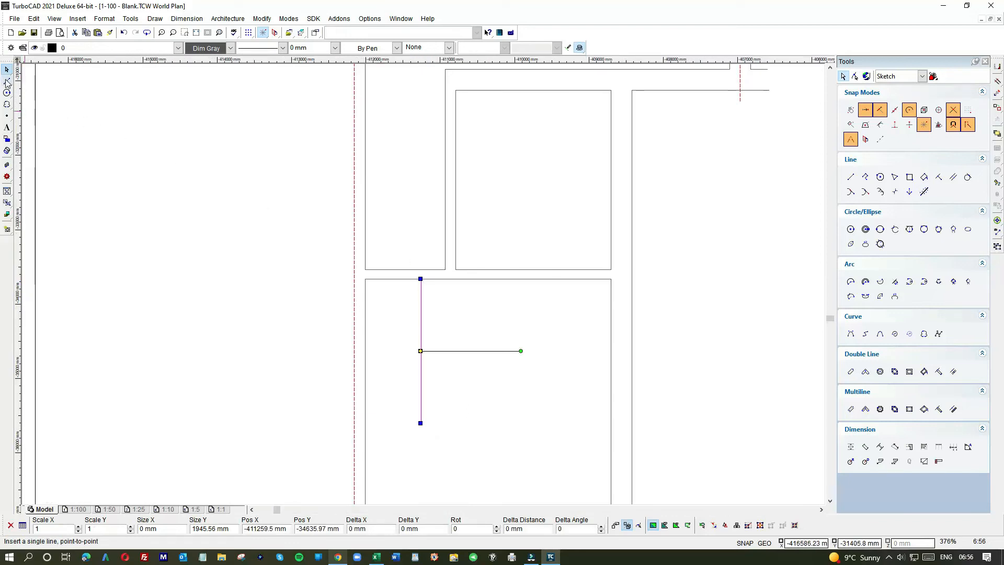
{"action": "left_click", "coordinate": [952, 177]}
{"action": "left_click", "coordinate": [422, 345]}
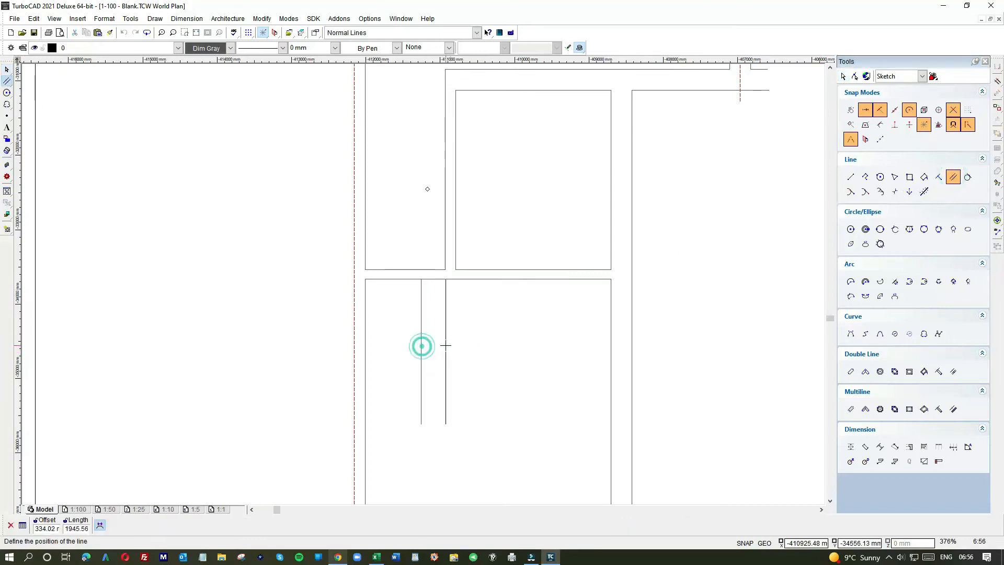
{"action": "type", "text": "285"}
{"action": "key", "text": "Return"}
{"action": "scroll", "coordinate": [423, 284], "scroll_direction": "down", "scroll_amount": 2}
{"action": "scroll", "coordinate": [179, 212], "scroll_direction": "down", "scroll_amount": 2}
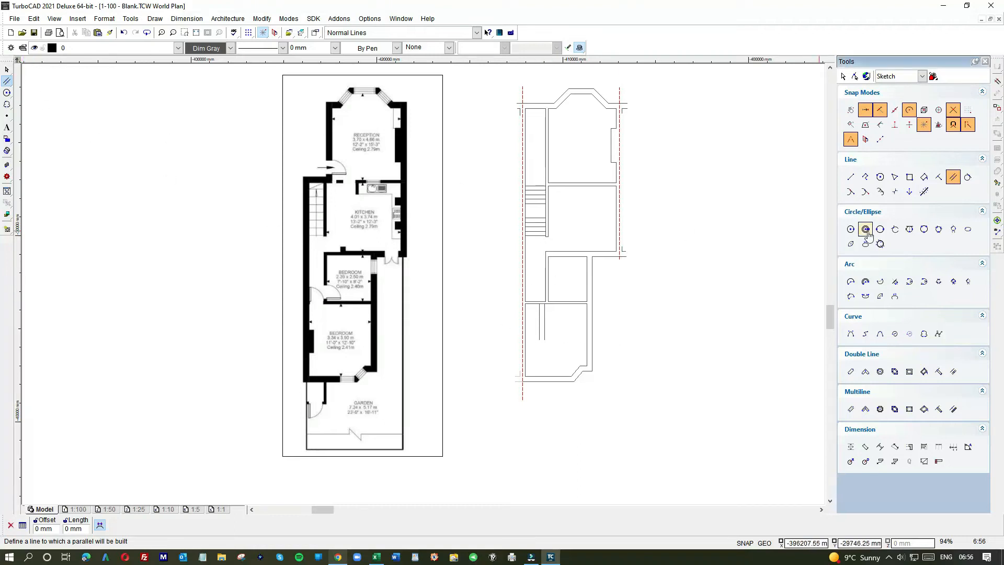
- Draw vertical lines continuing both garden store side wall faces down past the rear bedroom's lower wall
{"action": "left_click", "coordinate": [851, 178]}
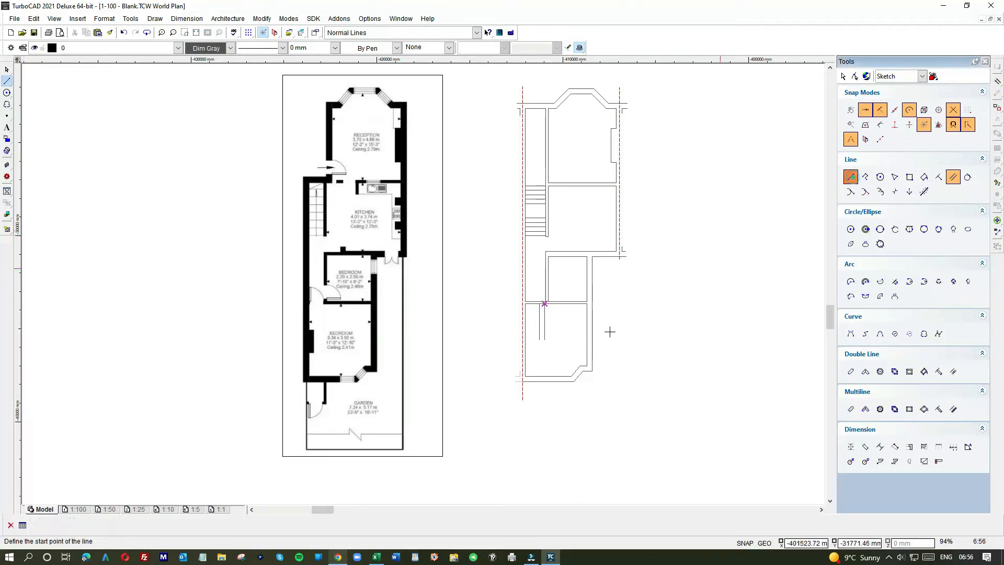
{"action": "left_click", "coordinate": [544, 325]}
{"action": "left_click", "coordinate": [544, 339]}
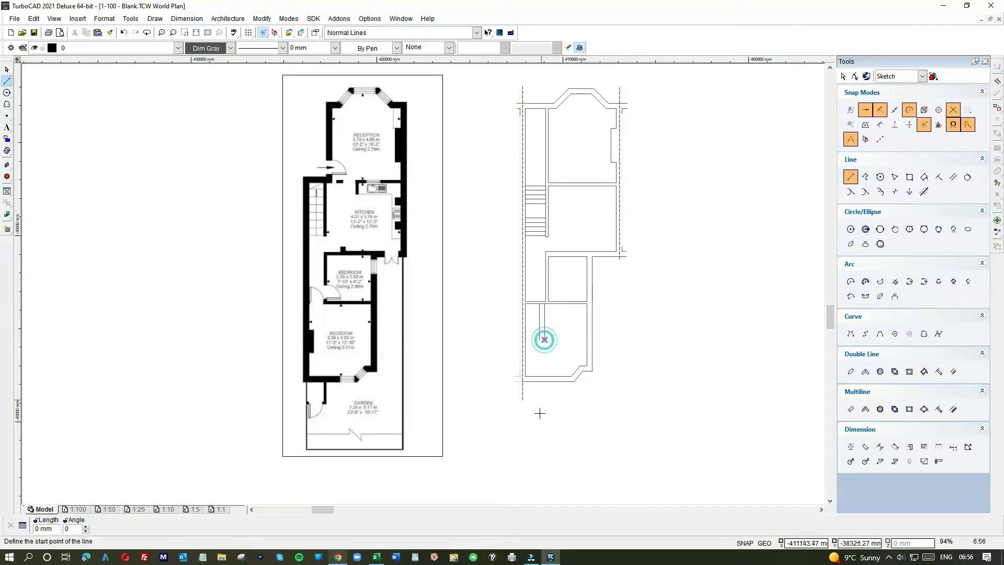
{"action": "left_click", "coordinate": [543, 339]}
{"action": "left_click", "coordinate": [544, 402]}
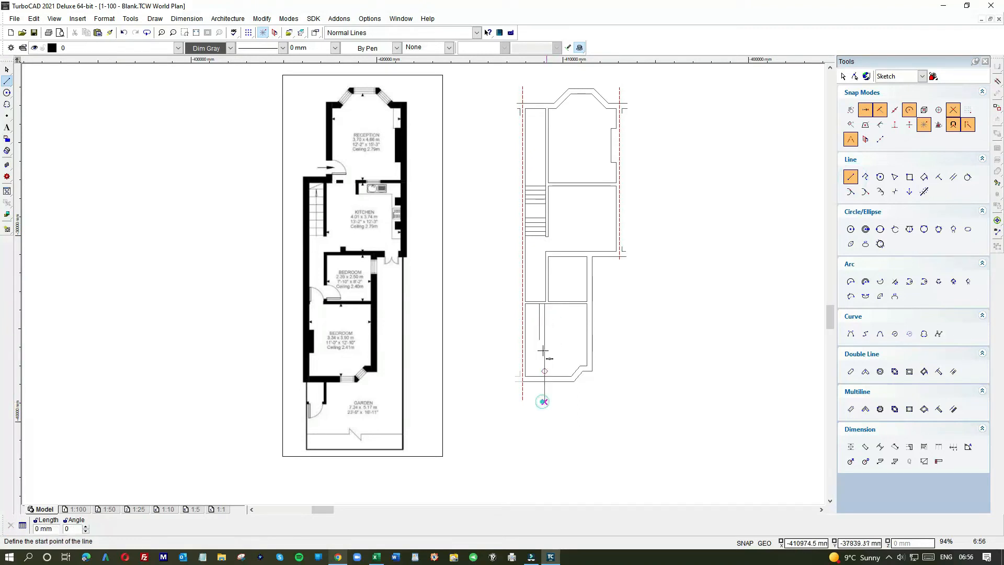
{"action": "left_click", "coordinate": [539, 339]}
{"action": "left_click", "coordinate": [535, 394]}
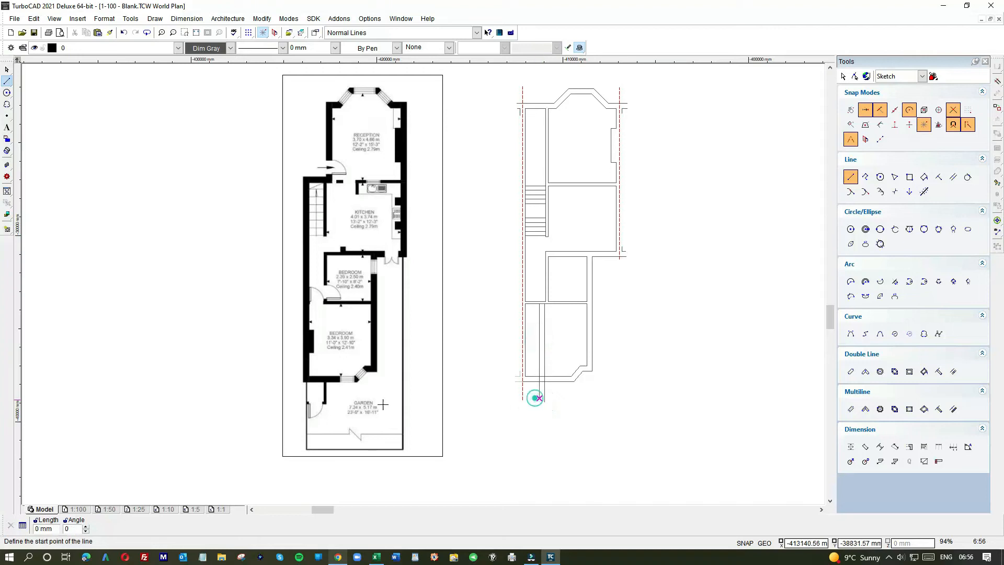
- Draw a horizontal projection line from the reference garden store's front wall corner across to the plan's inner side wall line
{"action": "scroll", "coordinate": [328, 410], "scroll_direction": "up", "scroll_amount": 5}
{"action": "scroll", "coordinate": [413, 272], "scroll_direction": "up", "scroll_amount": 2}
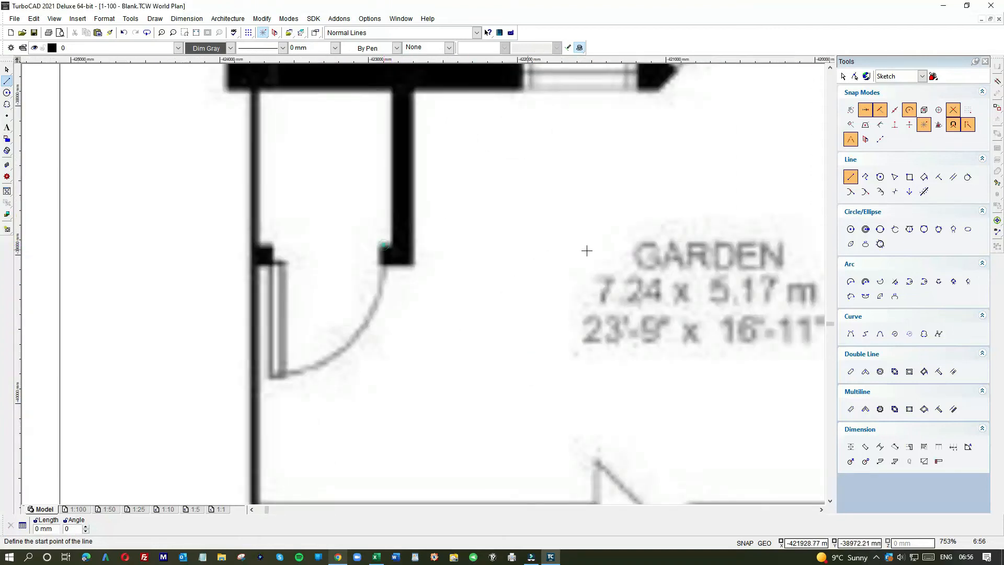
{"action": "left_click", "coordinate": [381, 244]}
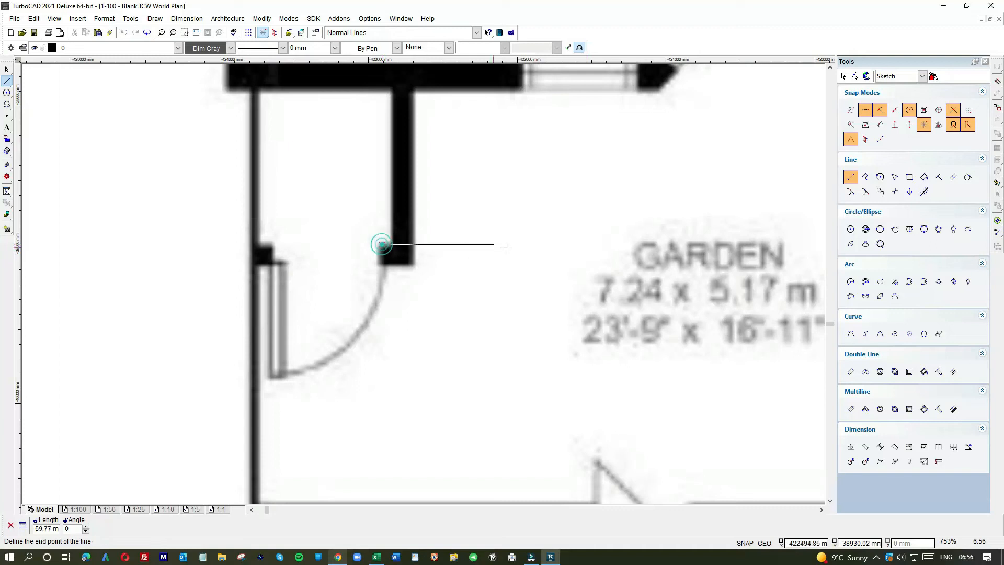
{"action": "scroll", "coordinate": [421, 282], "scroll_direction": "down", "scroll_amount": 6}
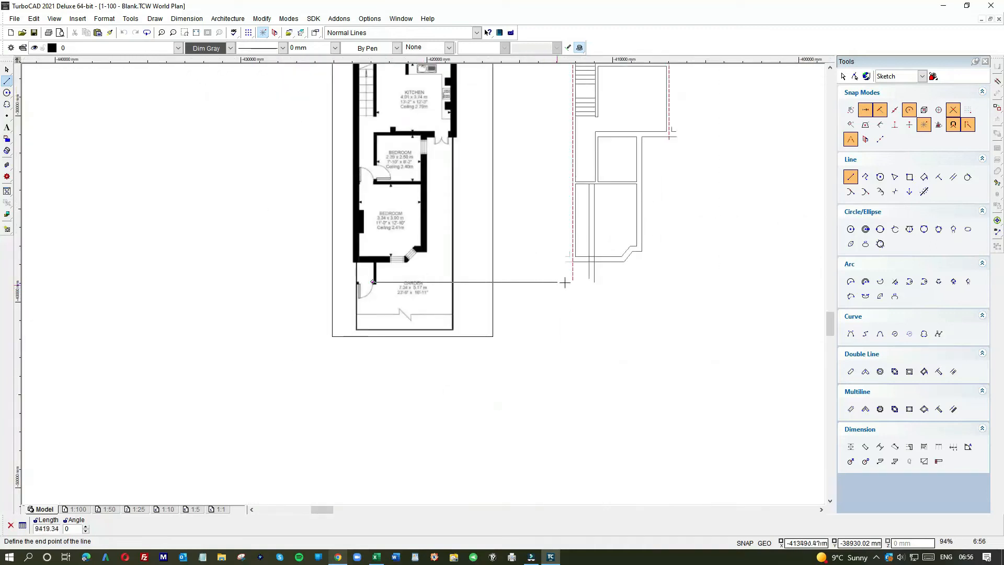
{"action": "scroll", "coordinate": [587, 277], "scroll_direction": "up", "scroll_amount": 4}
{"action": "left_click", "coordinate": [430, 284]}
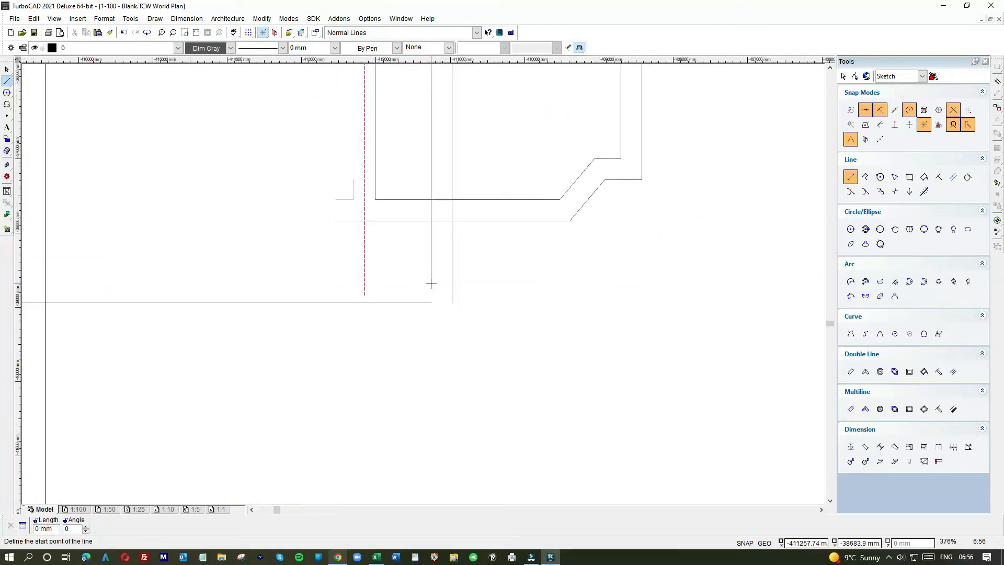
- Extend the red dashed boundary line beside the rear bedroom down past the horizontal projection line
{"action": "left_click", "coordinate": [7, 71]}
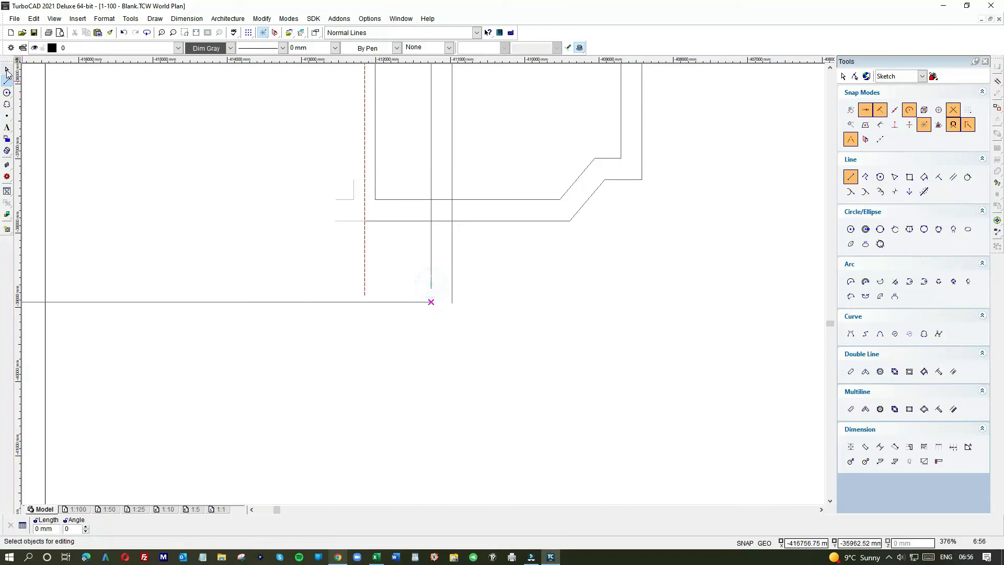
{"action": "left_click", "coordinate": [365, 277]}
{"action": "left_click_drag", "start_coordinate": [365, 294], "coordinate": [355, 372]}
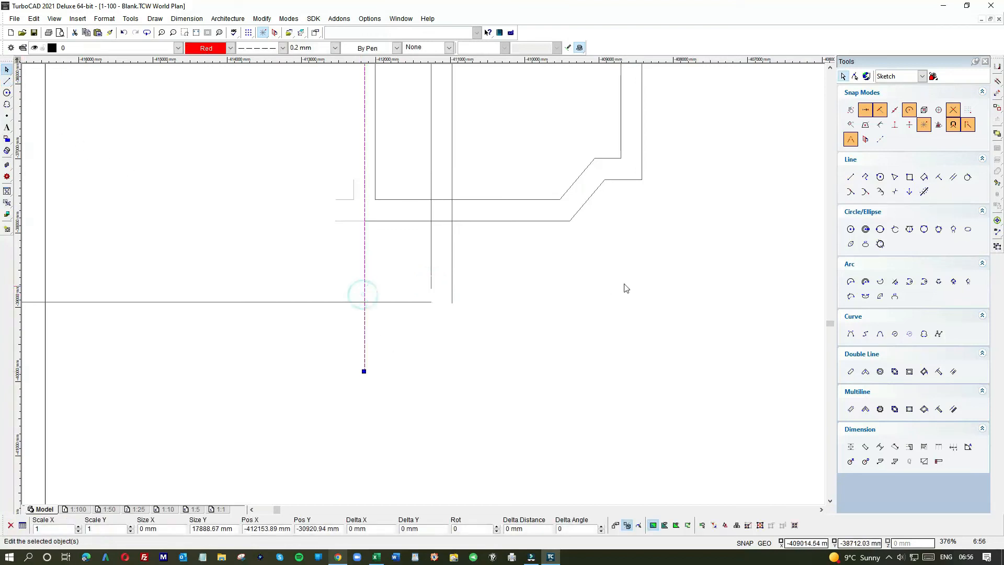
- Shorten the horizontal projection line so it starts at the red dashed boundary line
{"action": "left_click", "coordinate": [294, 301]}
{"action": "scroll", "coordinate": [291, 293], "scroll_direction": "down", "scroll_amount": 2}
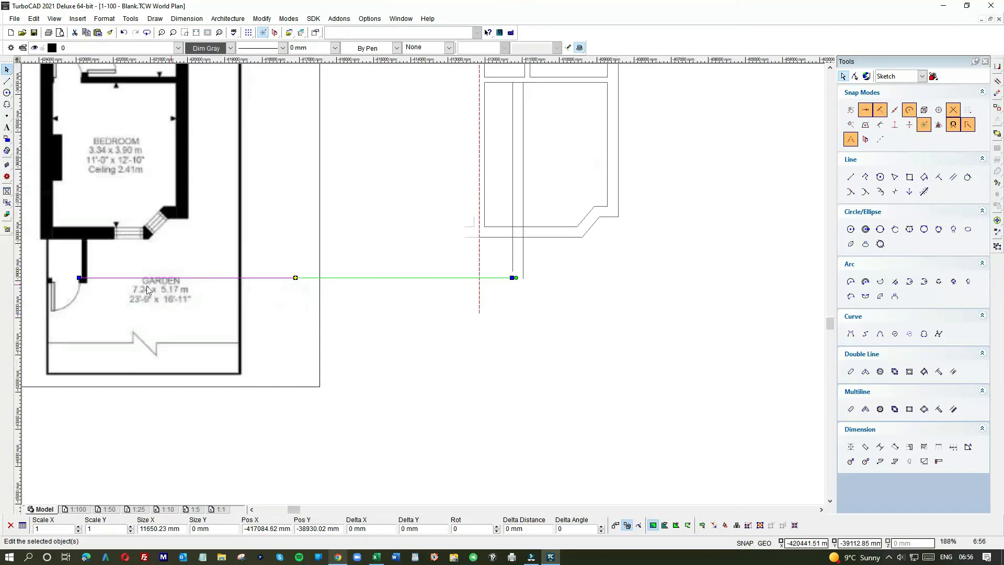
{"action": "left_click_drag", "start_coordinate": [85, 278], "coordinate": [476, 279]}
{"action": "left_click", "coordinate": [476, 278]}
{"action": "left_click", "coordinate": [500, 288]}
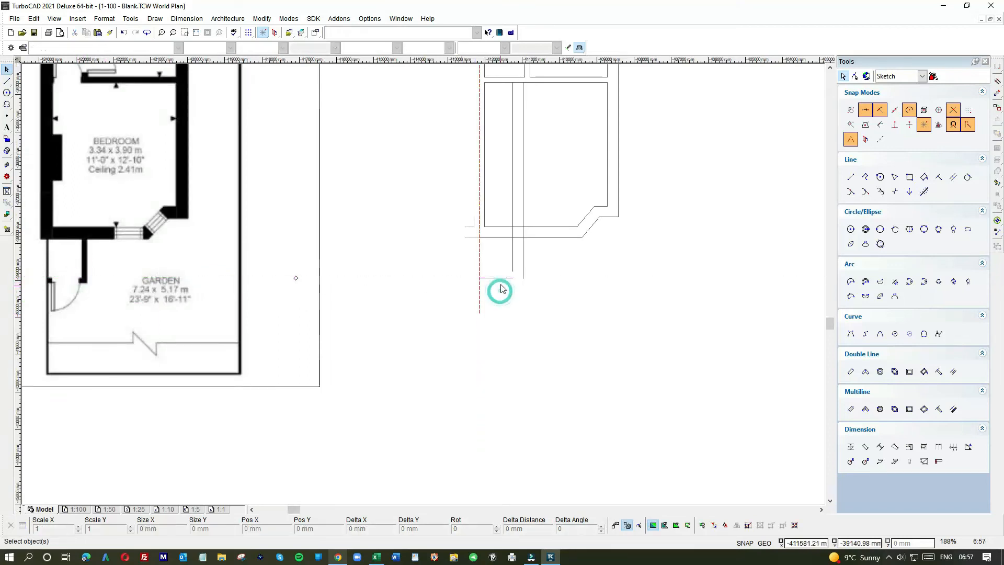
- Extend the garden store's inner side wall line down to meet the end of the horizontal wall line
{"action": "scroll", "coordinate": [501, 285], "scroll_direction": "up", "scroll_amount": 1}
{"action": "scroll", "coordinate": [424, 287], "scroll_direction": "up", "scroll_amount": 1}
{"action": "left_click", "coordinate": [473, 210]}
{"action": "left_click_drag", "start_coordinate": [471, 233], "coordinate": [472, 261]}
- Offset the garden store's horizontal wall line towards the bedroom by the side wall's thickness
{"action": "left_click", "coordinate": [957, 178]}
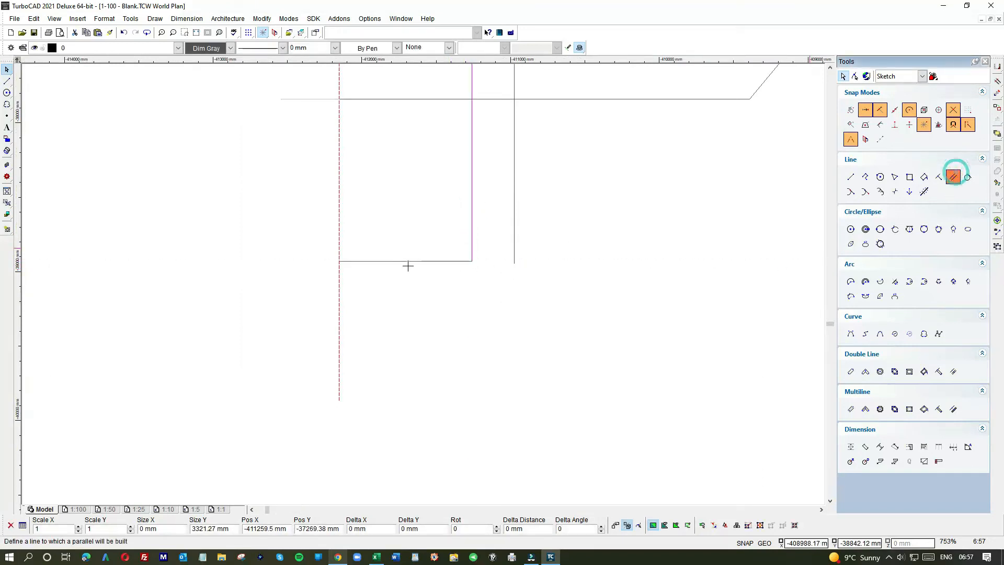
{"action": "left_click", "coordinate": [409, 261]}
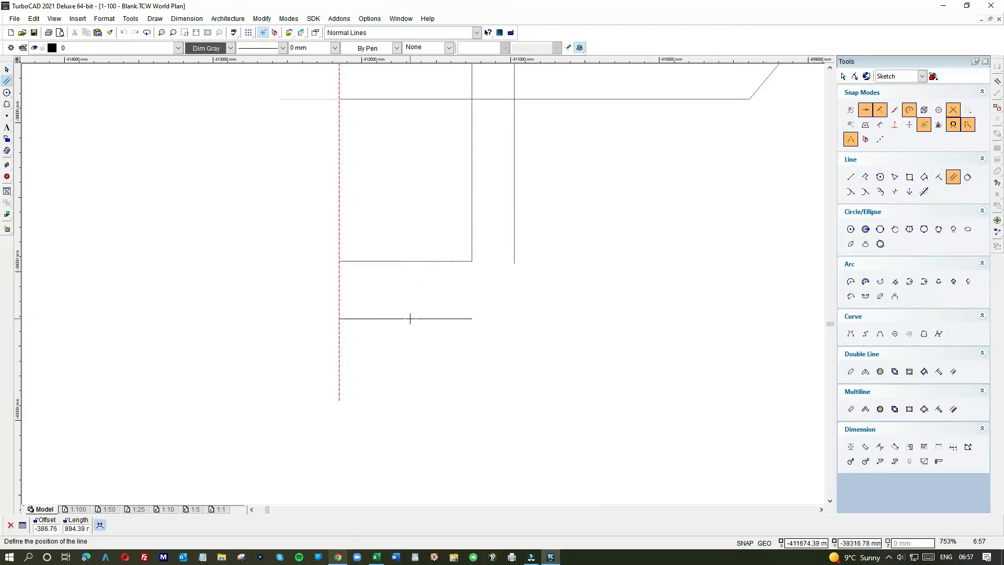
{"action": "type", "text": "290"}
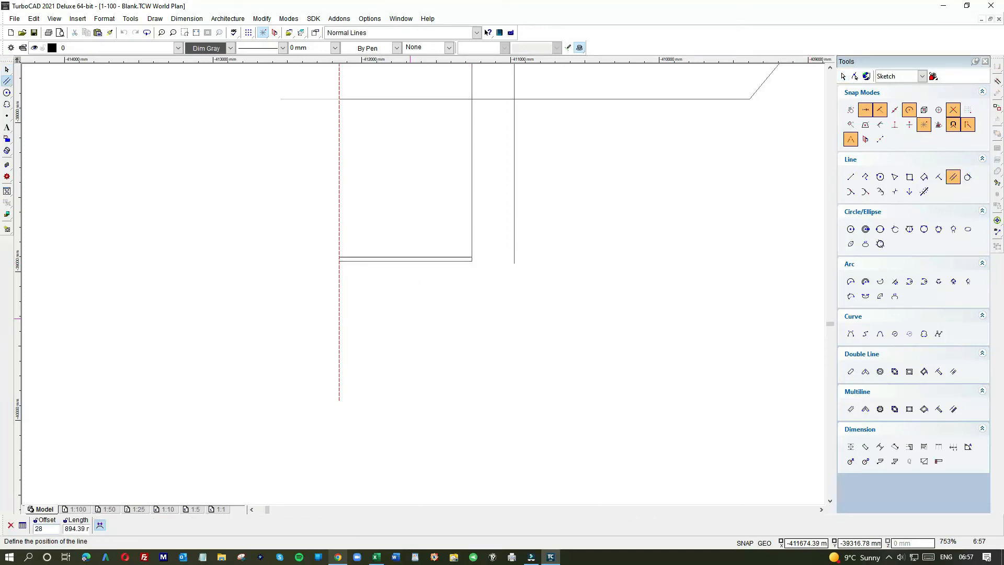
{"action": "key", "text": "Return"}
{"action": "scroll", "coordinate": [413, 309], "scroll_direction": "down", "scroll_amount": 2}
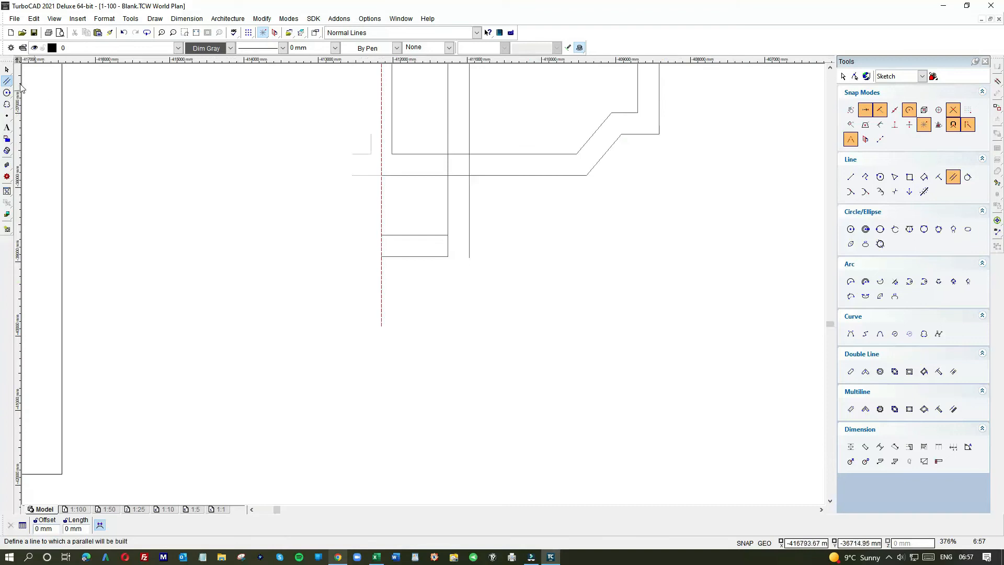
- Shorten the store's inner side line to the new offset line and extend the lowest wall line to the outer side line
{"action": "left_click", "coordinate": [7, 70]}
{"action": "left_click", "coordinate": [447, 237]}
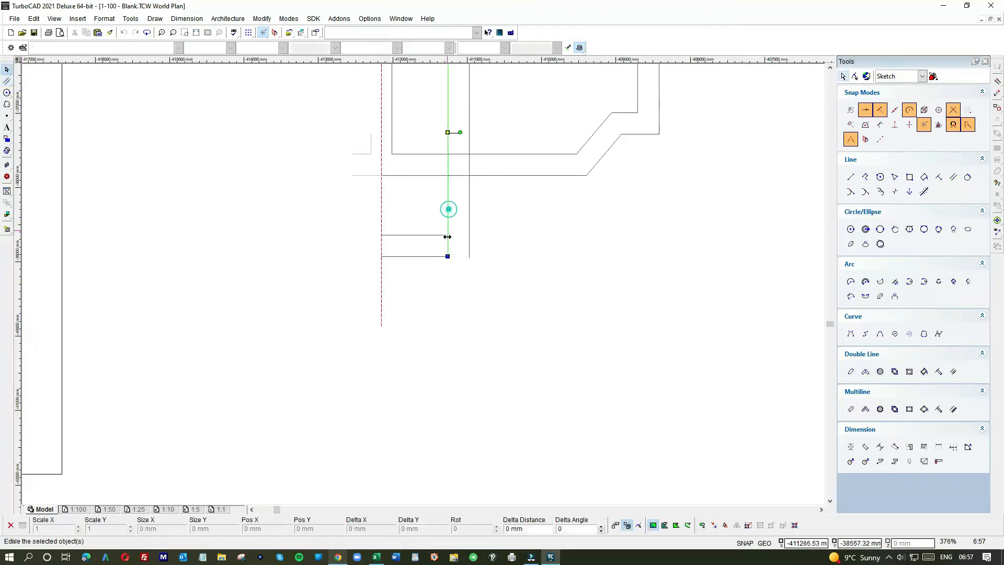
{"action": "left_click_drag", "start_coordinate": [448, 255], "coordinate": [469, 256]}
{"action": "left_click", "coordinate": [441, 256]}
{"action": "left_click", "coordinate": [524, 252]}
{"action": "scroll", "coordinate": [228, 321], "scroll_direction": "down", "scroll_amount": 1}
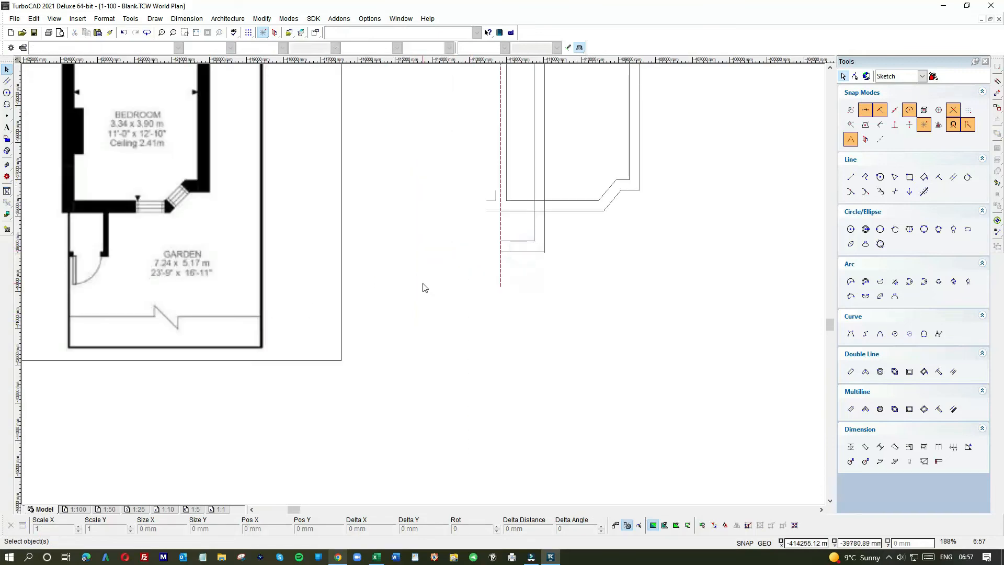
- Draw a vertical line from the rear bedroom's inner lower corner down to the garden store's inner horizontal wall line
{"action": "scroll", "coordinate": [501, 218], "scroll_direction": "up", "scroll_amount": 1}
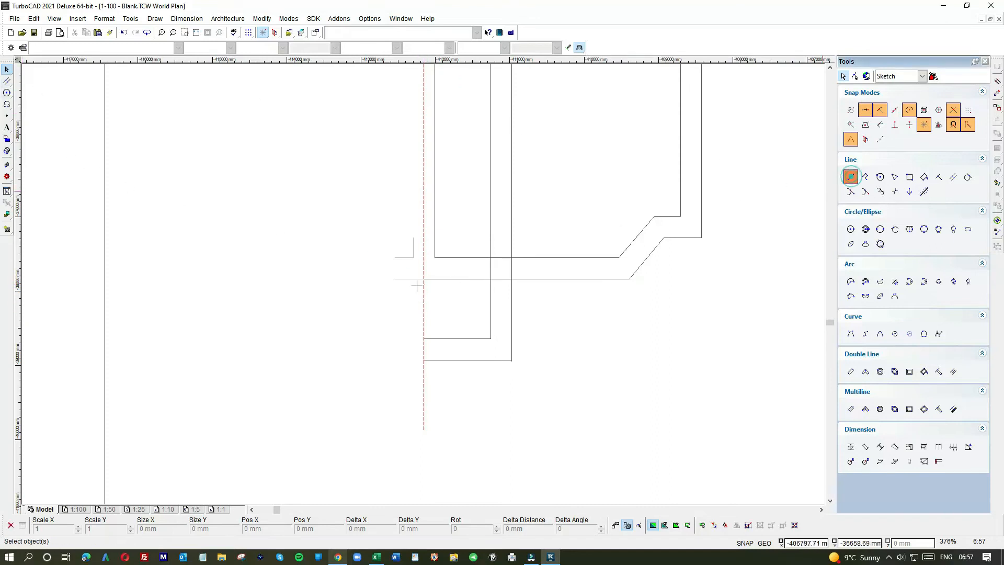
{"action": "left_click", "coordinate": [435, 256]}
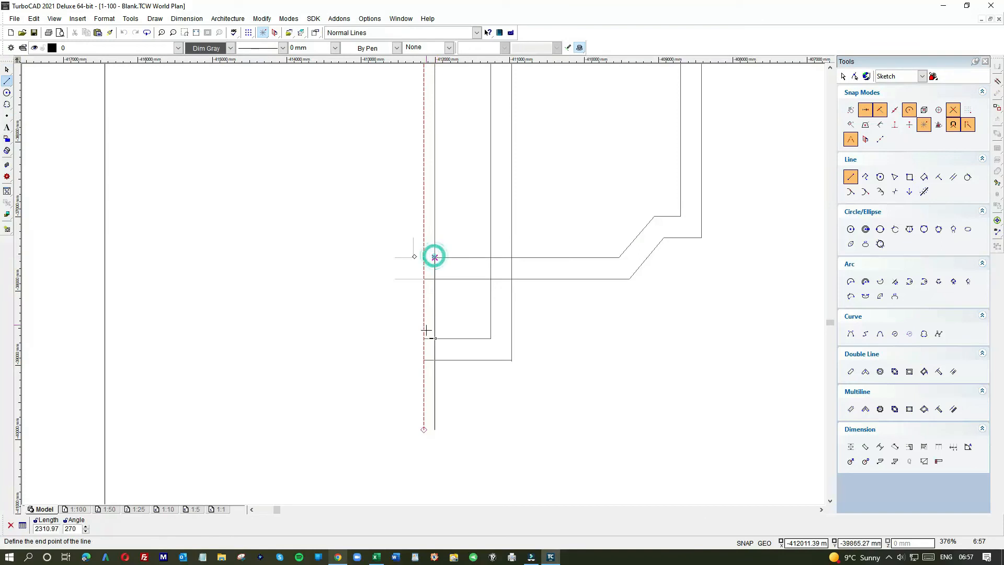
{"action": "left_click", "coordinate": [435, 338]}
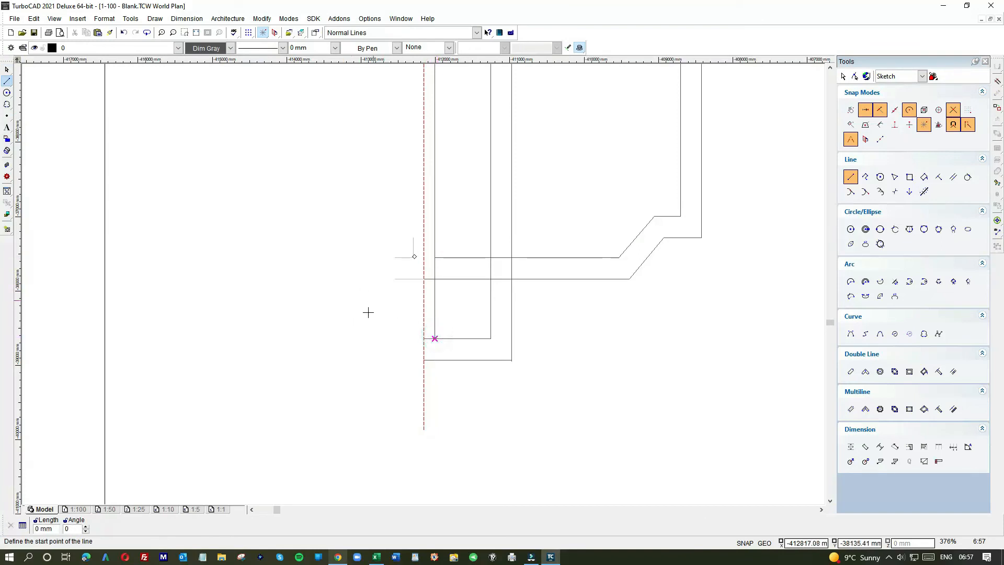
- Shorten the garden store's inner horizontal wall line so it starts at the new vertical line
{"action": "left_click", "coordinate": [7, 69]}
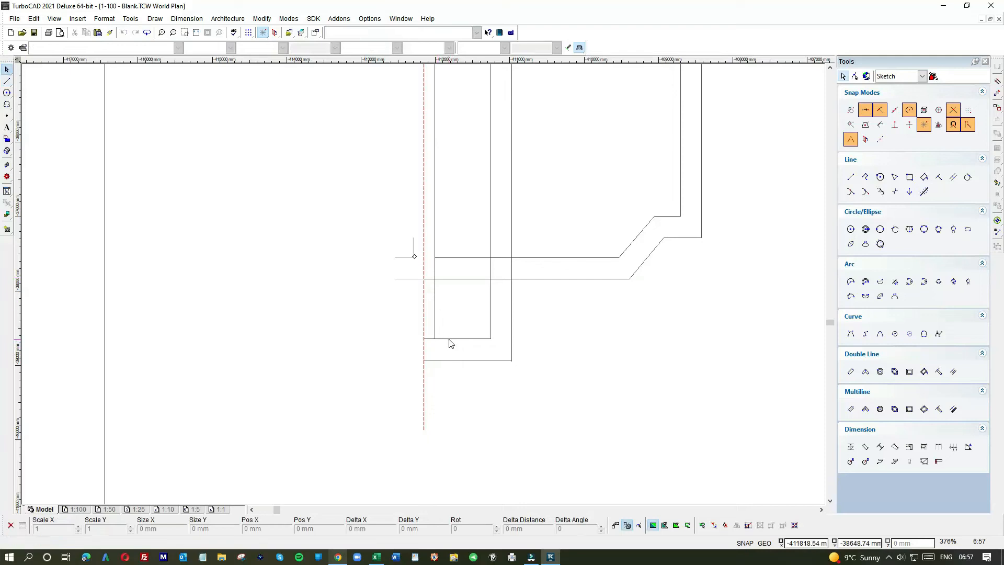
{"action": "left_click", "coordinate": [449, 339]}
{"action": "left_click", "coordinate": [424, 338]}
{"action": "left_click", "coordinate": [434, 339]}
{"action": "left_click", "coordinate": [446, 321]}
- Shorten the bedroom's outer lower wall line and the store's new vertical line so their ends meet at the store's inner upper corner
{"action": "left_click", "coordinate": [449, 279]}
{"action": "left_click", "coordinate": [423, 279]}
{"action": "left_click", "coordinate": [434, 278]}
{"action": "left_click", "coordinate": [433, 298]}
{"action": "left_click", "coordinate": [435, 258]}
{"action": "left_click", "coordinate": [435, 279]}
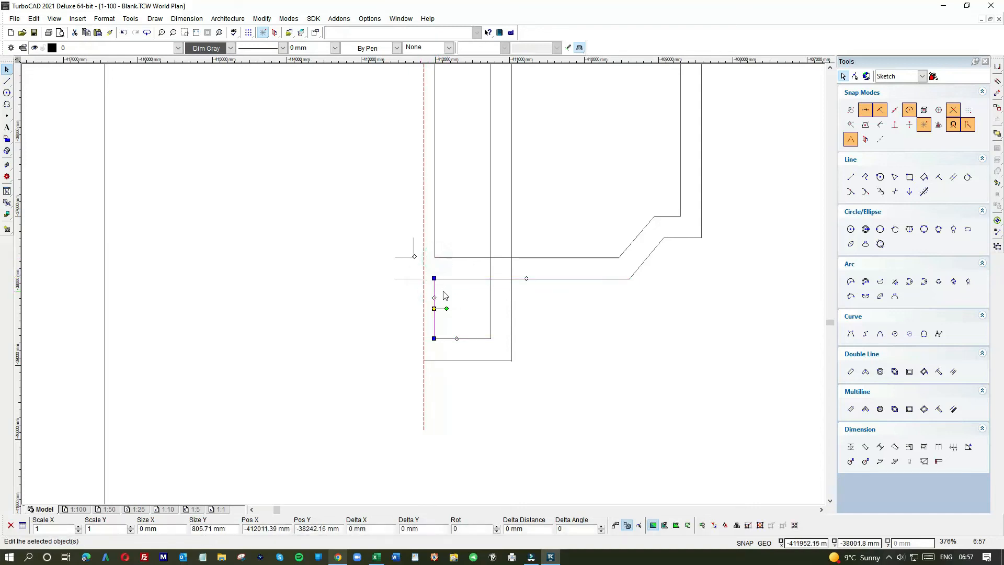
{"action": "left_click", "coordinate": [448, 291]}
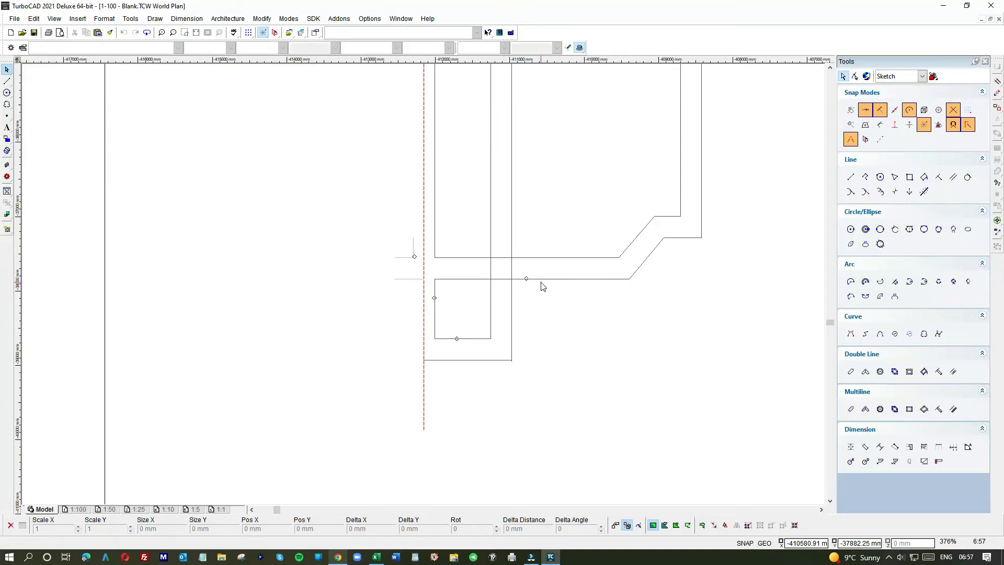
- Shorten the rear bedroom's outer and inner lower wall lines so they start at the garden store's outer vertical wall line
{"action": "left_click", "coordinate": [538, 279]}
{"action": "left_click", "coordinate": [432, 279]}
{"action": "left_click", "coordinate": [513, 281]}
{"action": "left_click", "coordinate": [519, 259]}
{"action": "left_click", "coordinate": [436, 257]}
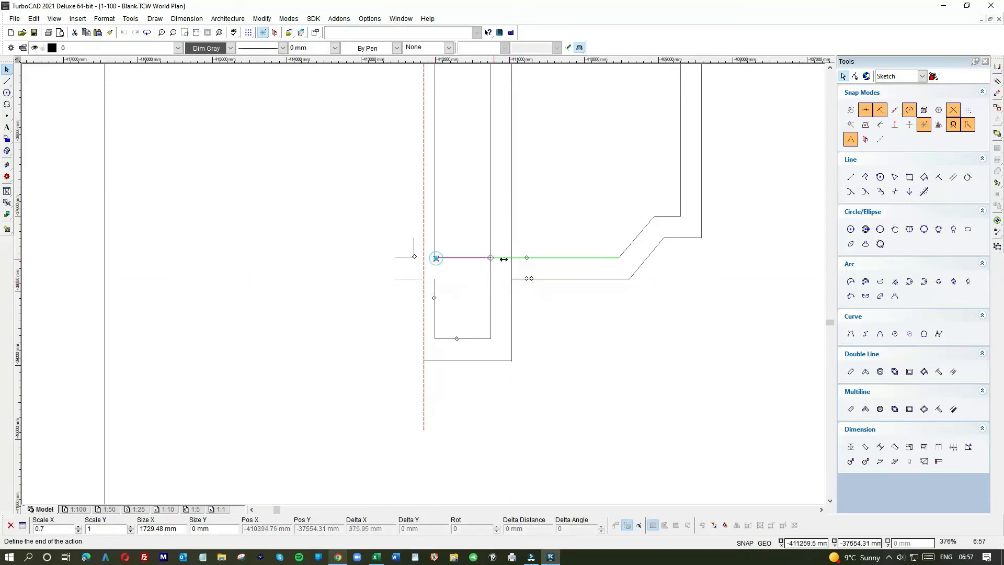
{"action": "left_click", "coordinate": [512, 258]}
{"action": "left_click", "coordinate": [557, 320]}
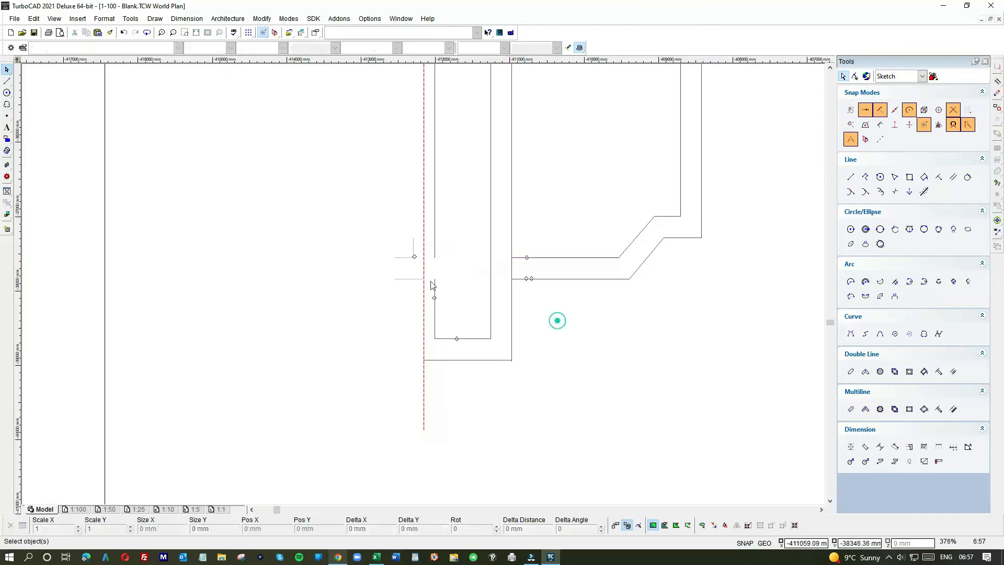
- Draw two horizontal lines from the store's outer vertical wall line to the inner side line, along the bedroom lower wall's two faces
{"action": "left_click", "coordinate": [7, 81]}
{"action": "left_click", "coordinate": [512, 258]}
{"action": "left_click", "coordinate": [435, 257]}
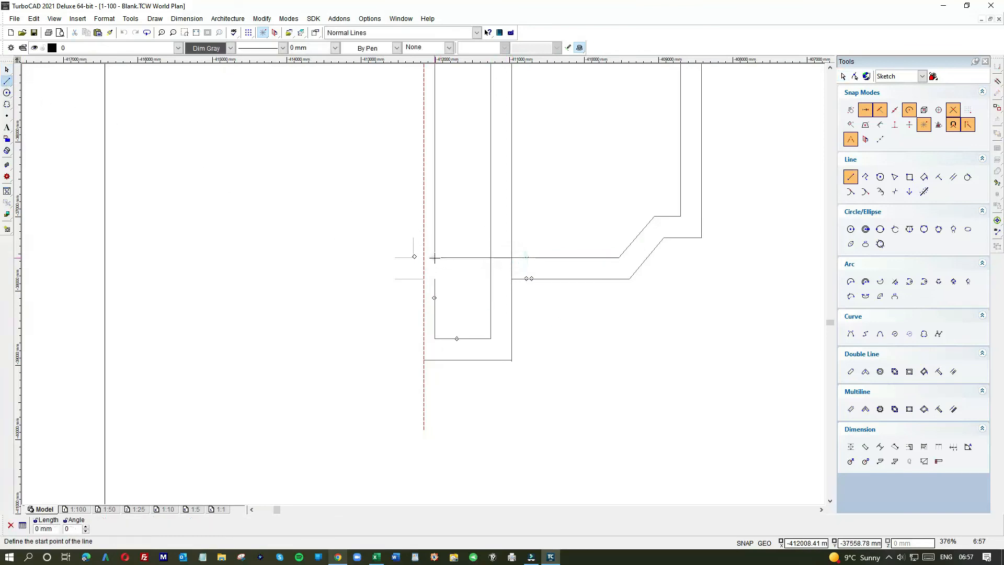
{"action": "left_click", "coordinate": [512, 279]}
{"action": "left_click", "coordinate": [434, 279]}
{"action": "key", "text": "Escape"}
- Shorten both new horizontal lines so they end at the store's inner vertical wall line
{"action": "left_click", "coordinate": [472, 258]}
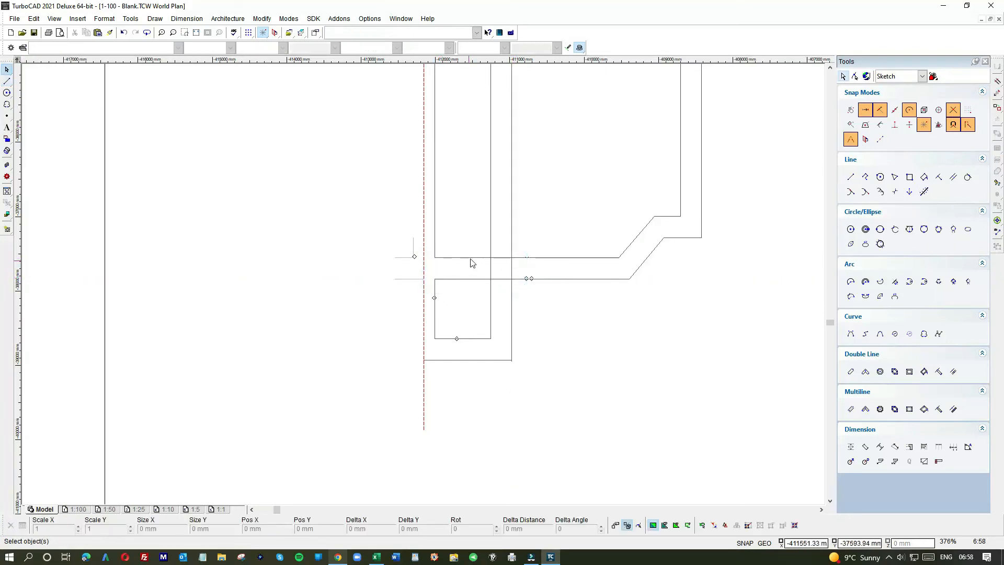
{"action": "left_click_drag", "start_coordinate": [511, 258], "coordinate": [491, 257]}
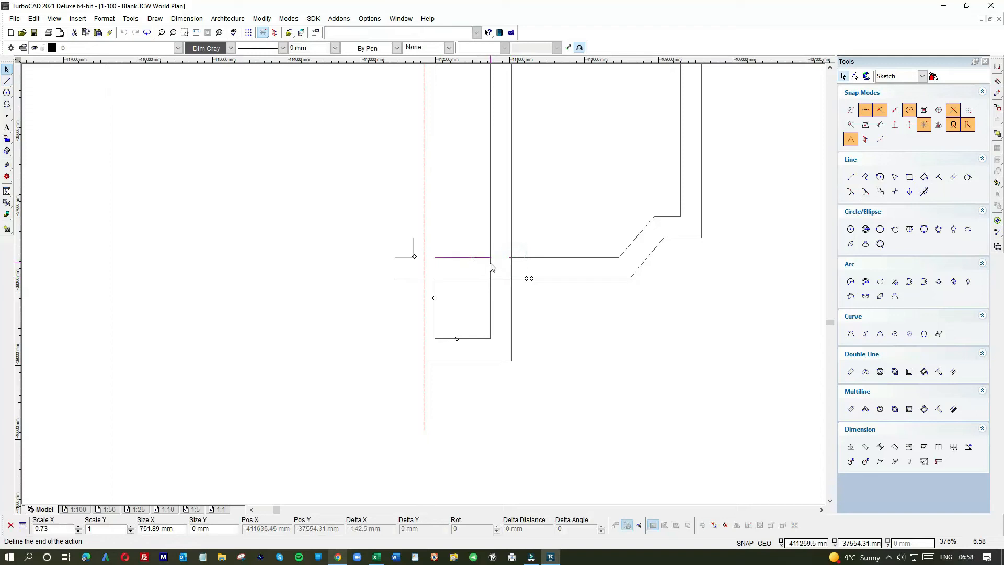
{"action": "left_click", "coordinate": [474, 279]}
{"action": "left_click", "coordinate": [508, 281]}
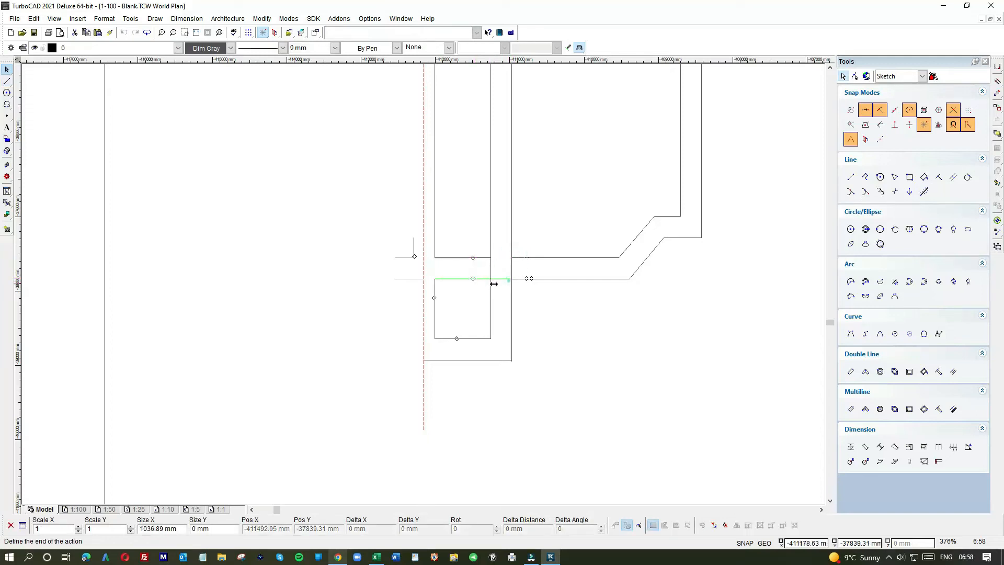
{"action": "left_click", "coordinate": [490, 281]}
- Shorten the two vertical wall lines running through the store so they end at the rear bedroom's inner lower wall line
{"action": "left_click", "coordinate": [511, 300]}
{"action": "left_click", "coordinate": [511, 361]}
{"action": "left_click", "coordinate": [511, 257]}
{"action": "left_click", "coordinate": [488, 291]}
{"action": "left_click", "coordinate": [490, 337]}
{"action": "left_click", "coordinate": [490, 257]}
{"action": "left_click", "coordinate": [549, 299]}
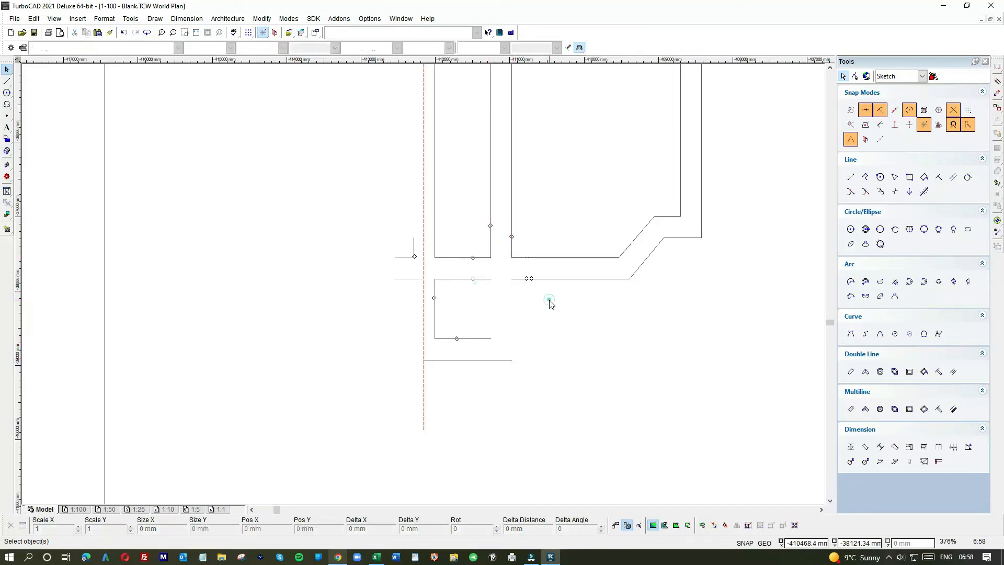
- Draw the store's inner and outer vertical wall lines, and shorten the outer one to start at the bedroom's outer lower wall line
{"action": "left_click", "coordinate": [7, 81]}
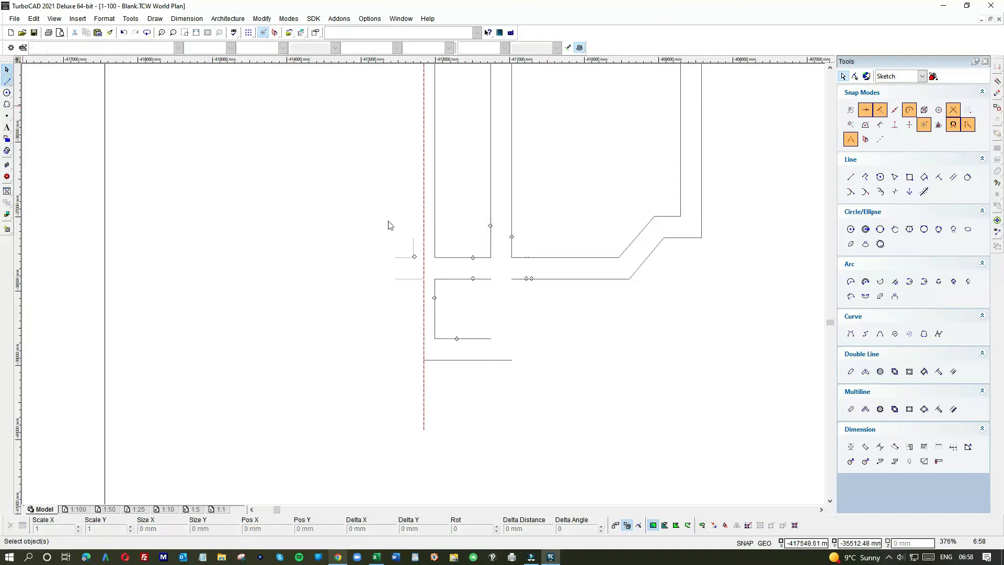
{"action": "left_click", "coordinate": [490, 278]}
{"action": "left_click", "coordinate": [491, 338]}
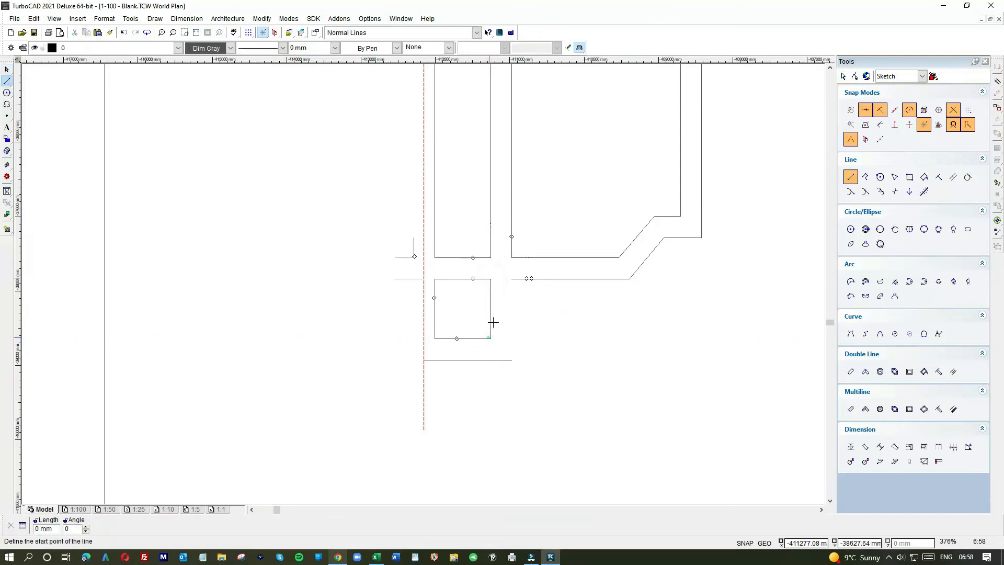
{"action": "left_click", "coordinate": [512, 257]}
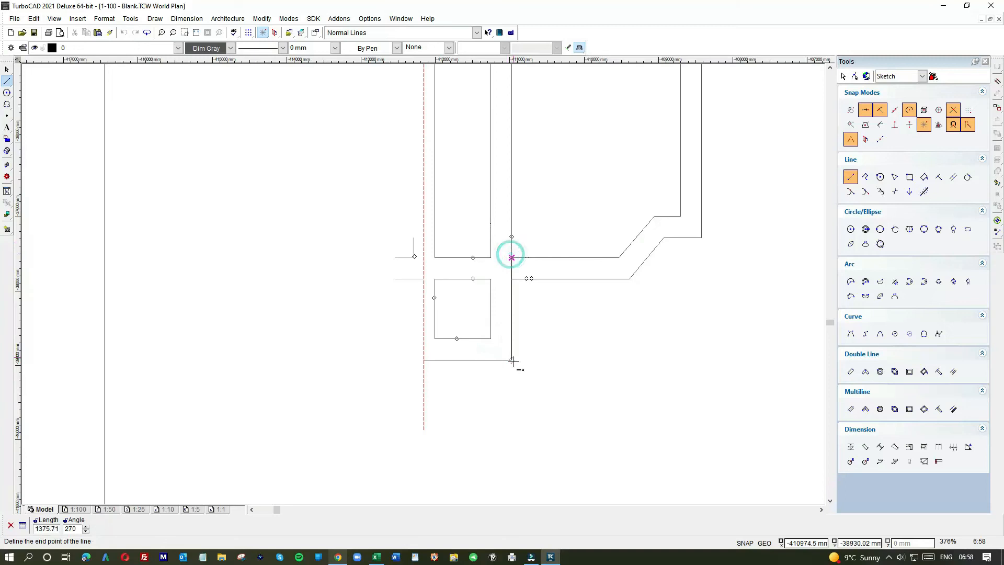
{"action": "left_click", "coordinate": [512, 359]}
{"action": "left_click", "coordinate": [7, 70]}
{"action": "left_click", "coordinate": [512, 304]}
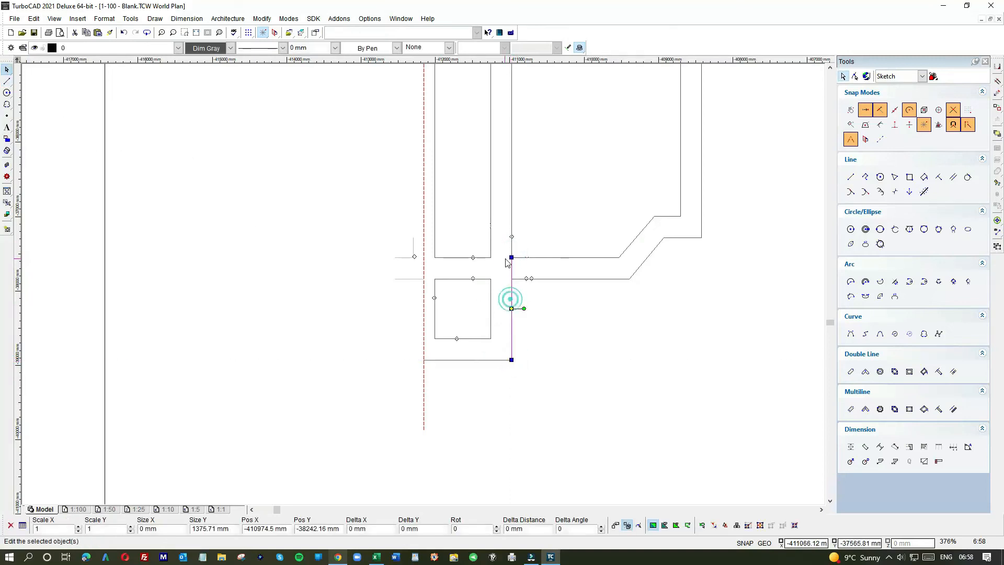
{"action": "left_click_drag", "start_coordinate": [511, 257], "coordinate": [512, 278]}
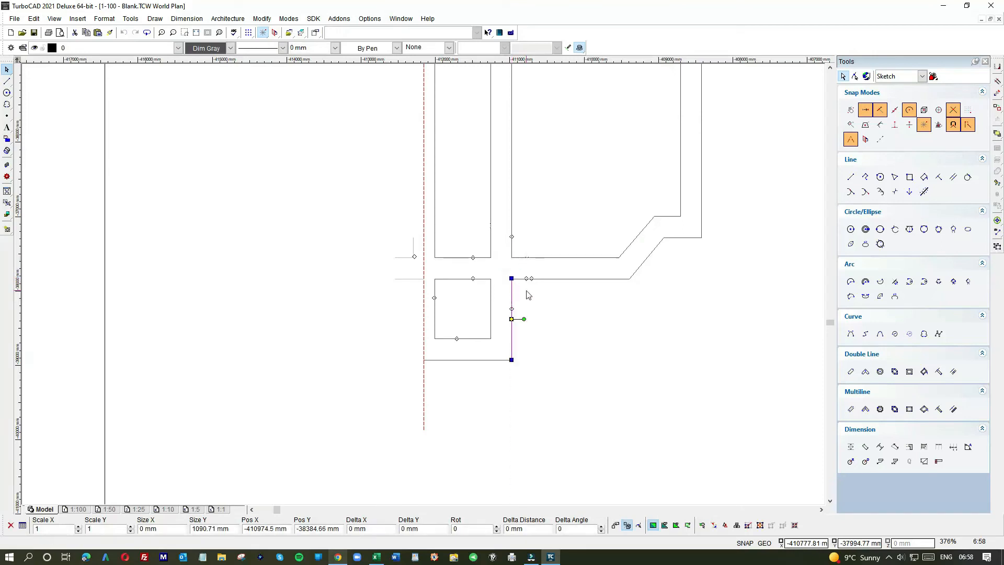
{"action": "left_click", "coordinate": [523, 287]}
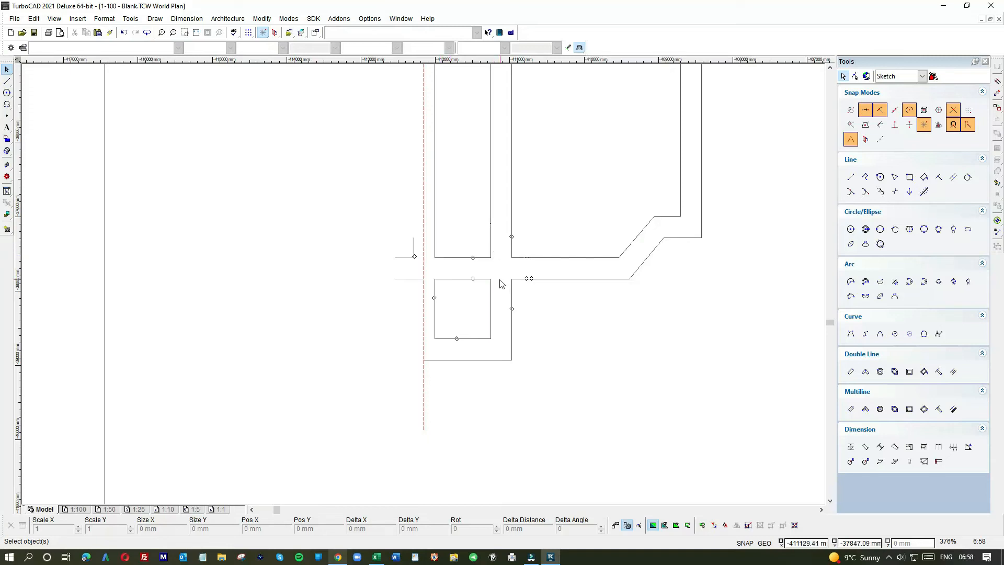
- Delete the upper segments of the two vertical wall lines crossing the rear bedroom
{"action": "scroll", "coordinate": [526, 298], "scroll_direction": "up", "scroll_amount": 3}
{"action": "scroll", "coordinate": [423, 284], "scroll_direction": "down", "scroll_amount": 3}
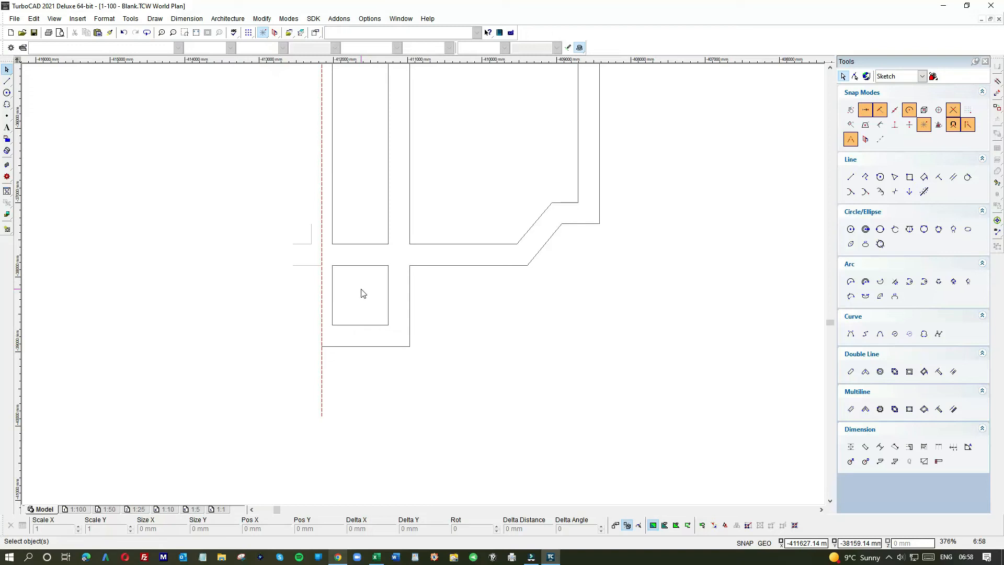
{"action": "scroll", "coordinate": [454, 309], "scroll_direction": "down", "scroll_amount": 6}
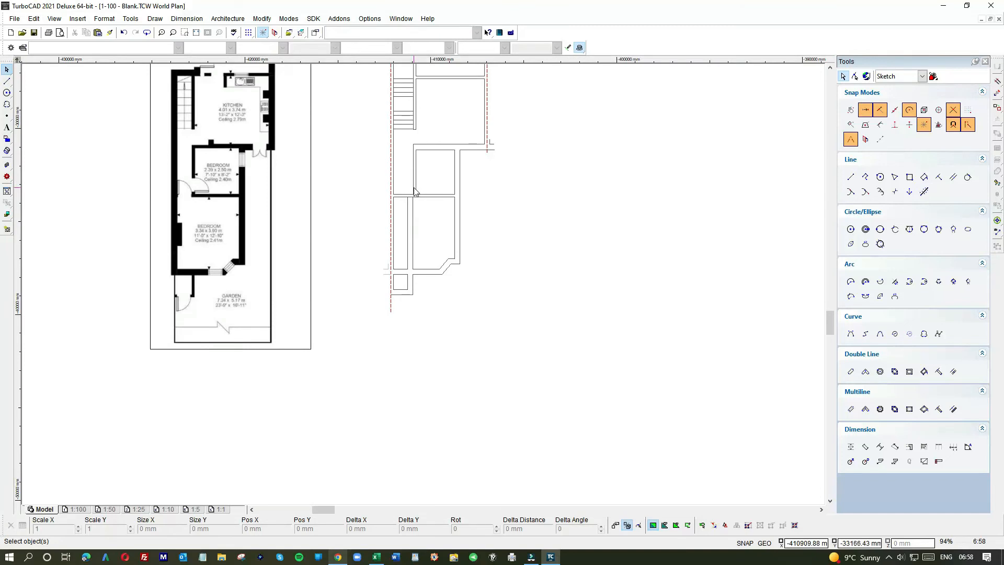
{"action": "scroll", "coordinate": [415, 191], "scroll_direction": "up", "scroll_amount": 9}
{"action": "scroll", "coordinate": [418, 342], "scroll_direction": "down", "scroll_amount": 9}
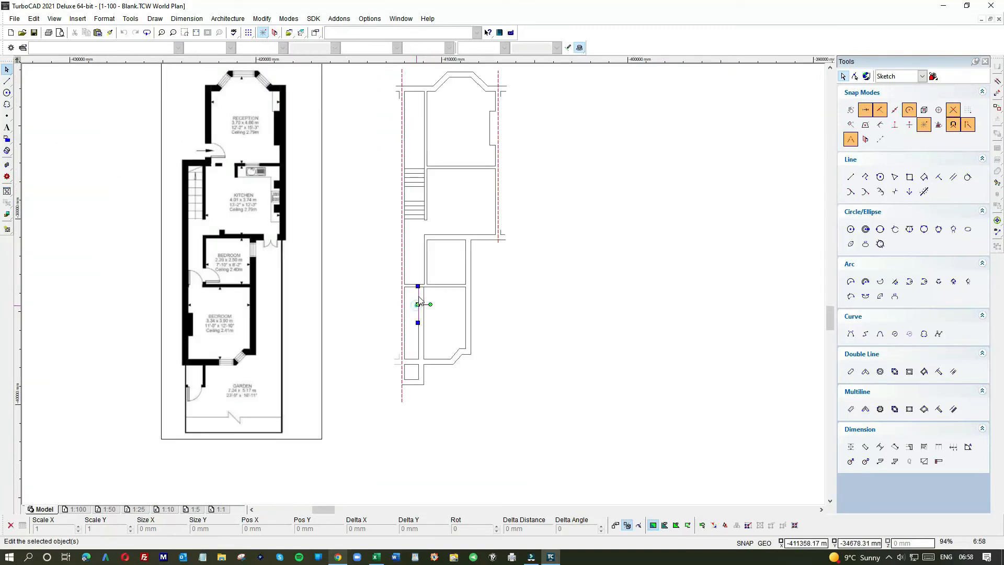
{"action": "left_click", "coordinate": [418, 309]}
{"action": "key", "text": "Delete"}
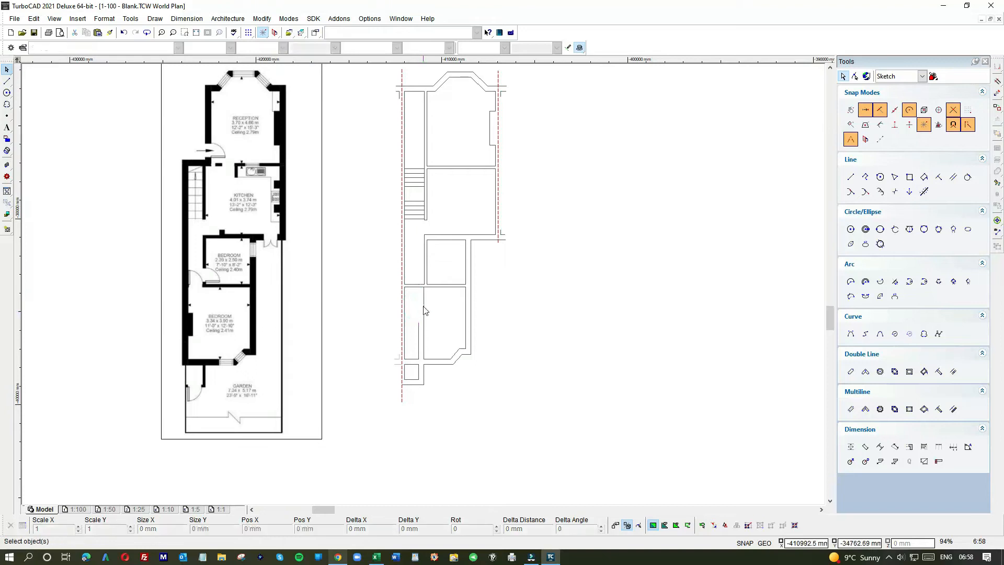
{"action": "scroll", "coordinate": [423, 320], "scroll_direction": "up", "scroll_amount": 1}
{"action": "left_click", "coordinate": [423, 281]}
{"action": "left_click", "coordinate": [452, 287]}
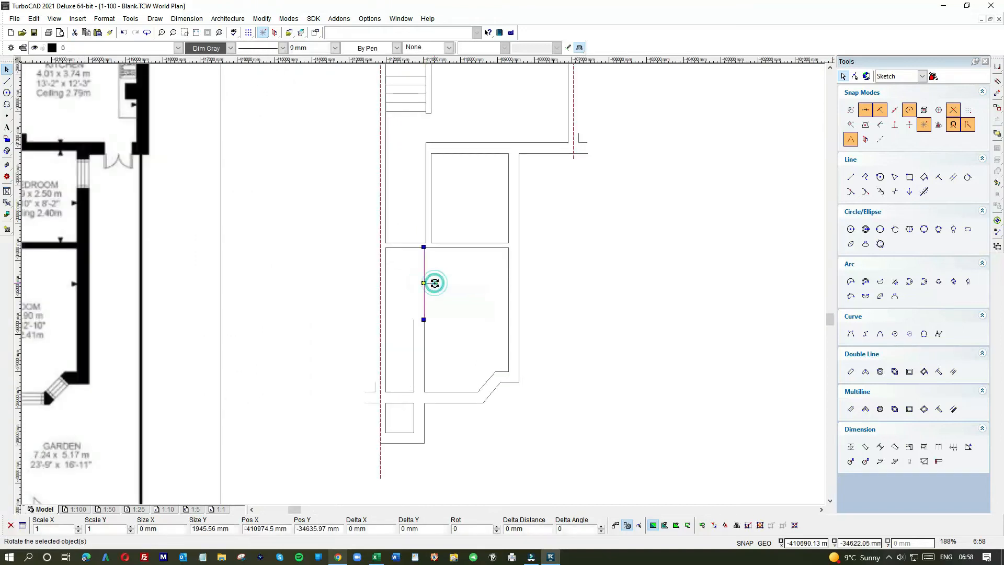
{"action": "key", "text": "Delete"}
{"action": "scroll", "coordinate": [425, 288], "scroll_direction": "down", "scroll_amount": 1}
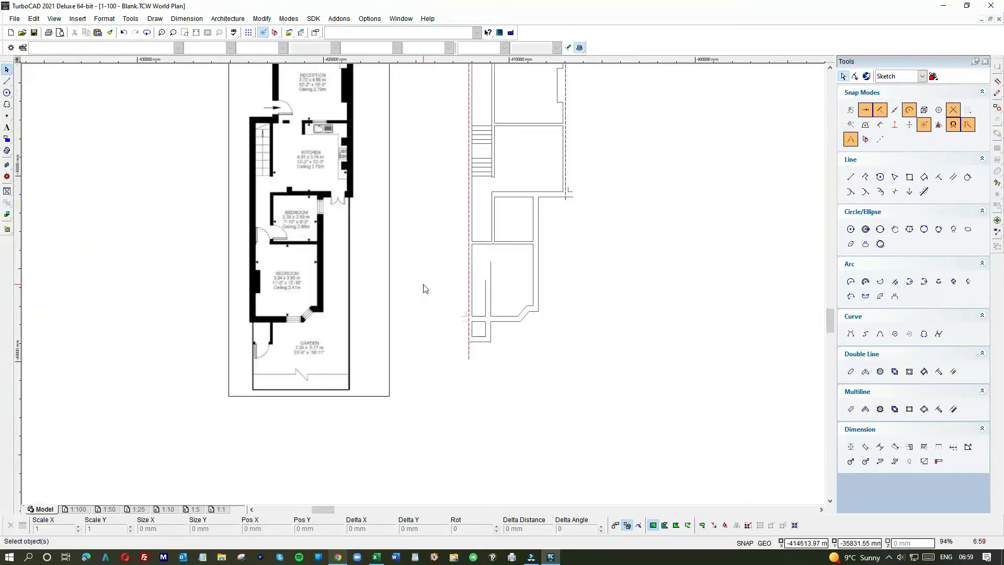
- Delete the remaining vertical wall lines inside the rear bedroom and extend its inner lower wall line to close the gap
{"action": "scroll", "coordinate": [484, 290], "scroll_direction": "up", "scroll_amount": 2}
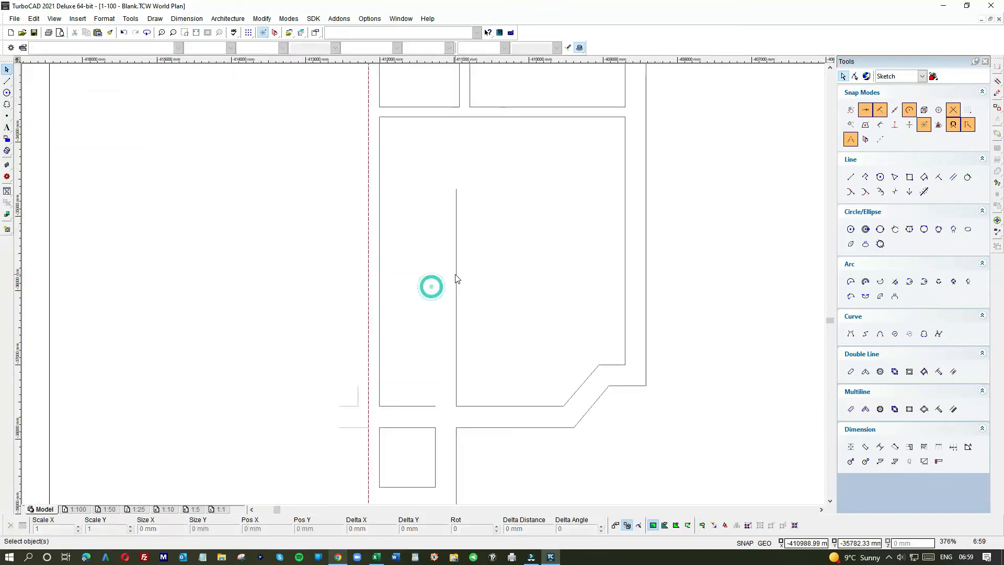
{"action": "left_click", "coordinate": [453, 366]}
{"action": "key", "text": "Delete"}
{"action": "left_click", "coordinate": [433, 405]}
{"action": "left_click", "coordinate": [436, 405]}
{"action": "left_click", "coordinate": [456, 407]}
{"action": "left_click", "coordinate": [456, 259]}
{"action": "key", "text": "Delete"}
{"action": "scroll", "coordinate": [424, 282], "scroll_direction": "down", "scroll_amount": 2}
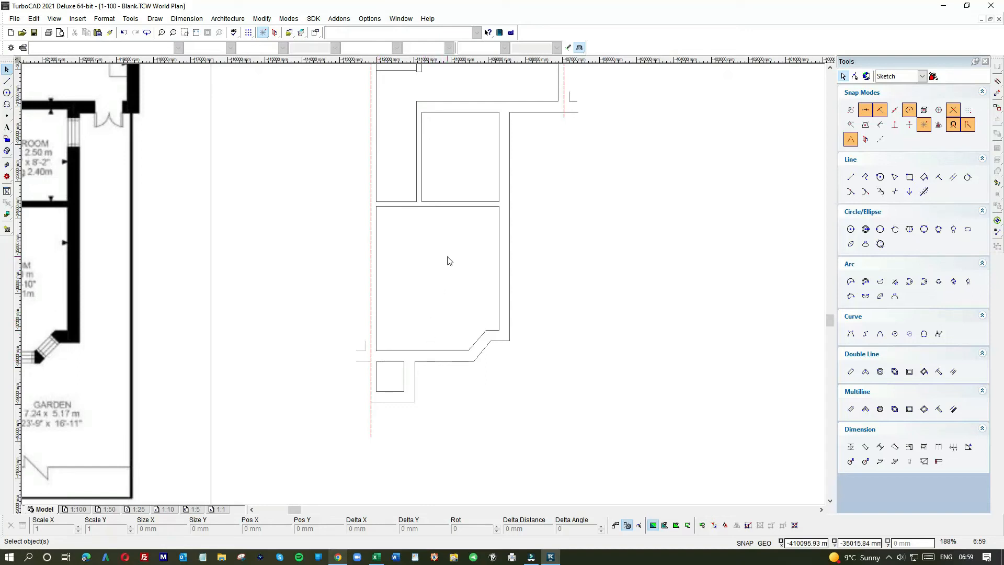
- Draw a horizontal line from the upper edge of the reference kitchen's upper wall projection to the new kitchen's inner side wall line
{"action": "scroll", "coordinate": [422, 285], "scroll_direction": "down", "scroll_amount": 2}
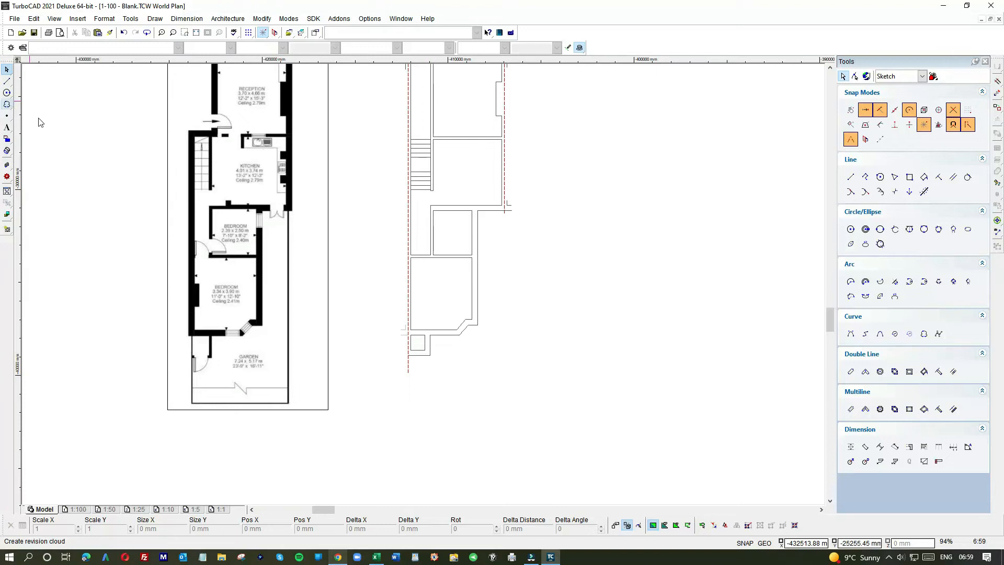
{"action": "left_click", "coordinate": [7, 81]}
{"action": "scroll", "coordinate": [421, 282], "scroll_direction": "up", "scroll_amount": 4}
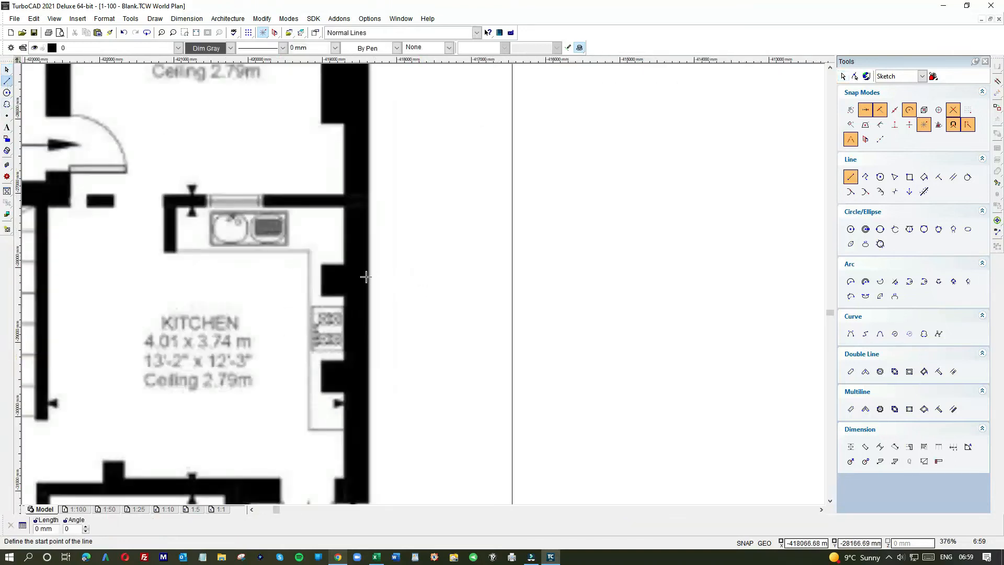
{"action": "left_click", "coordinate": [322, 265]}
{"action": "scroll", "coordinate": [422, 280], "scroll_direction": "down", "scroll_amount": 2}
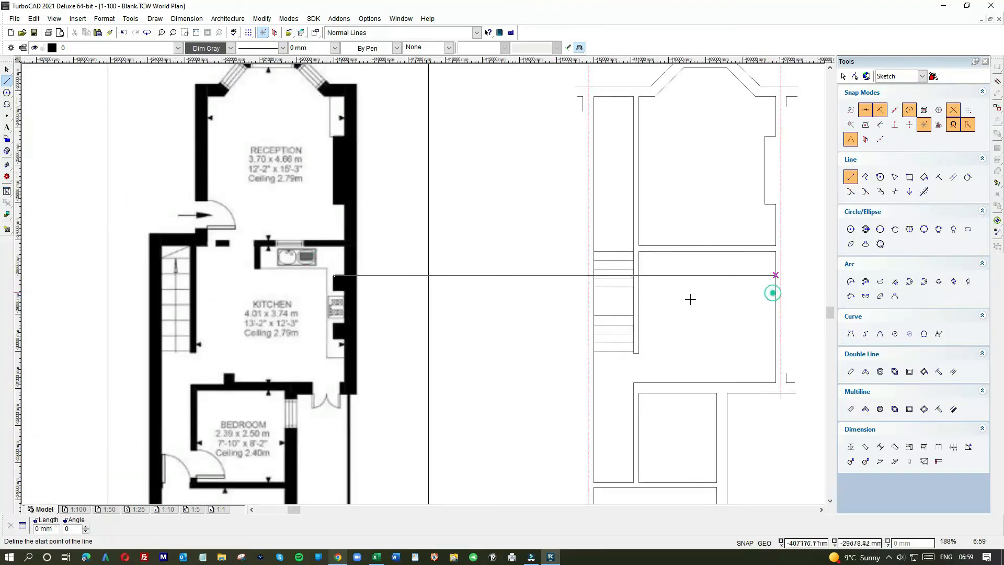
{"action": "left_click", "coordinate": [775, 276]}
- Draw a horizontal line from the lower edge of the reference kitchen's lower wall projection to the new kitchen's inner side wall line
{"action": "scroll", "coordinate": [424, 284], "scroll_direction": "up", "scroll_amount": 2}
{"action": "scroll", "coordinate": [423, 284], "scroll_direction": "up", "scroll_amount": 4}
{"action": "left_click", "coordinate": [402, 275]}
{"action": "scroll", "coordinate": [419, 282], "scroll_direction": "down", "scroll_amount": 2}
{"action": "scroll", "coordinate": [423, 284], "scroll_direction": "down", "scroll_amount": 2}
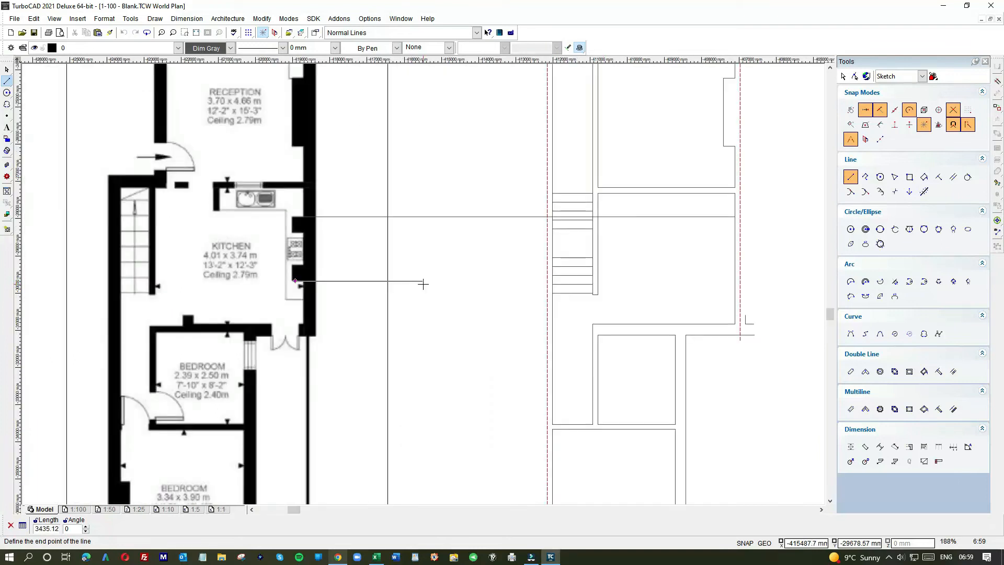
{"action": "left_click", "coordinate": [735, 280]}
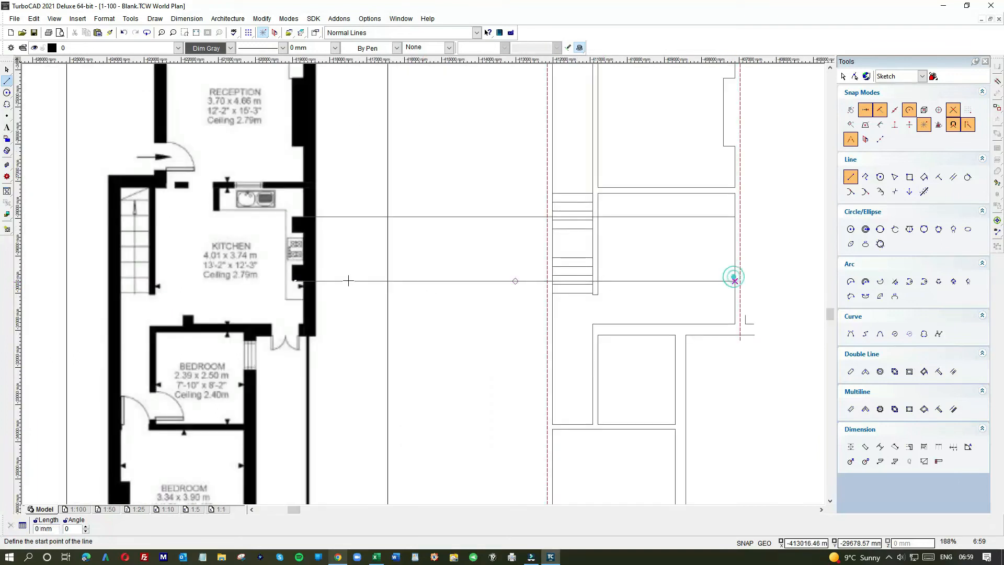
- Draw a horizontal line from the upper edge of the reference kitchen's lower wall projection to the new kitchen's inner side wall line
{"action": "scroll", "coordinate": [423, 284], "scroll_direction": "up", "scroll_amount": 2}
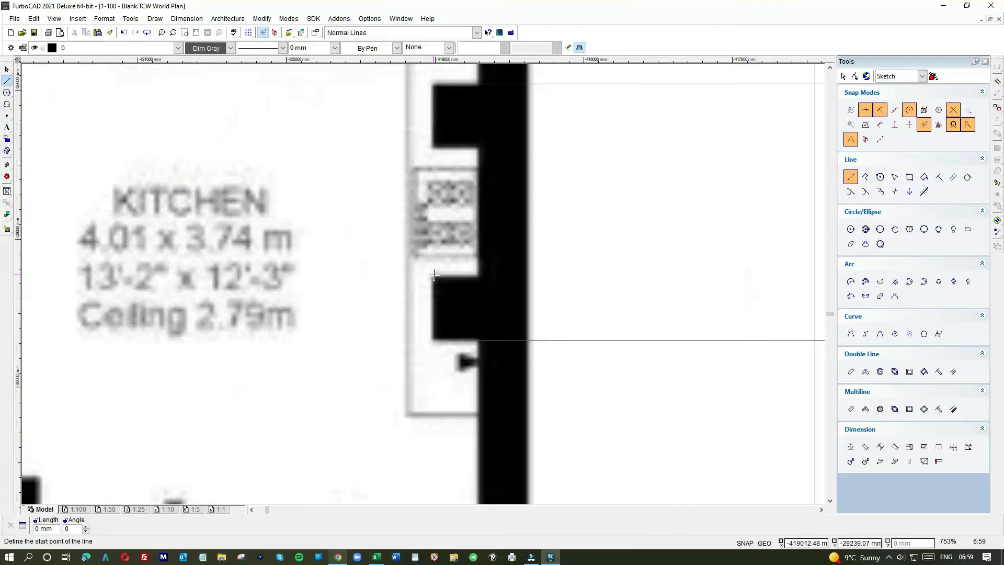
{"action": "left_click", "coordinate": [437, 277]}
{"action": "scroll", "coordinate": [422, 283], "scroll_direction": "down", "scroll_amount": 6}
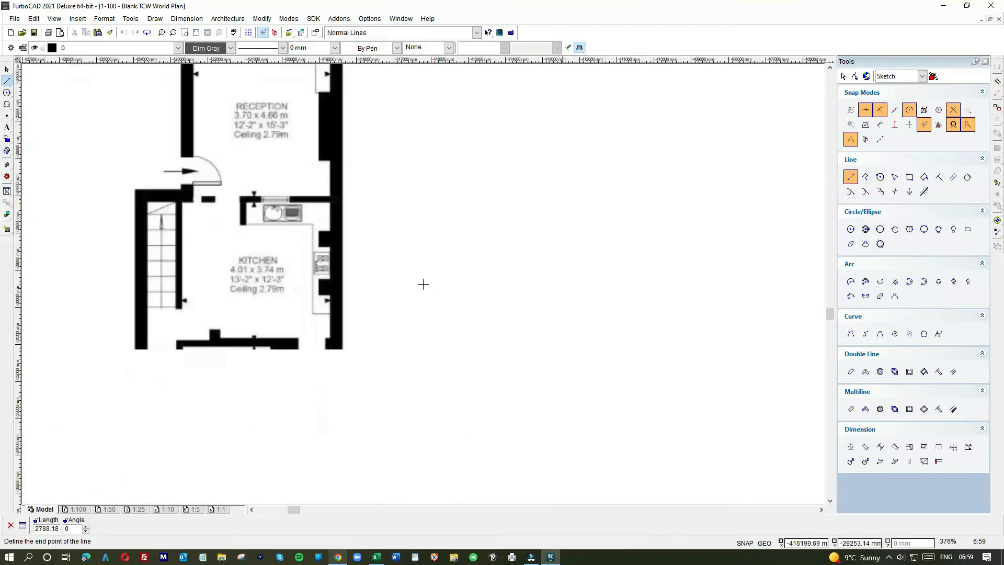
{"action": "left_click", "coordinate": [592, 278]}
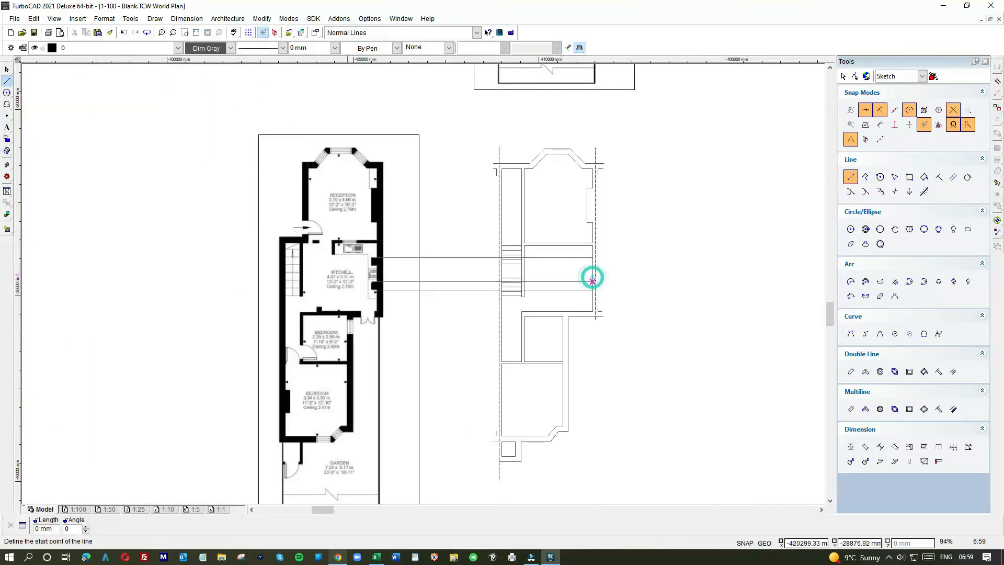
- Carry the upper wall projection's lower edge across to the new kitchen, and draw a vertical line from the reception chimney breast to the lowest transferred line
{"action": "scroll", "coordinate": [423, 284], "scroll_direction": "up", "scroll_amount": 4}
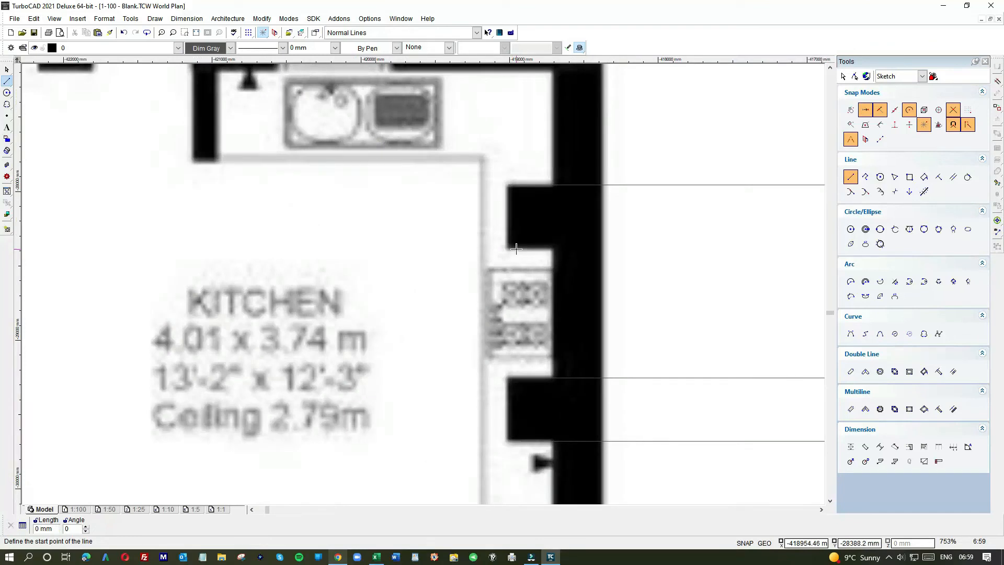
{"action": "left_click", "coordinate": [515, 247]}
{"action": "scroll", "coordinate": [622, 259], "scroll_direction": "down", "scroll_amount": 2}
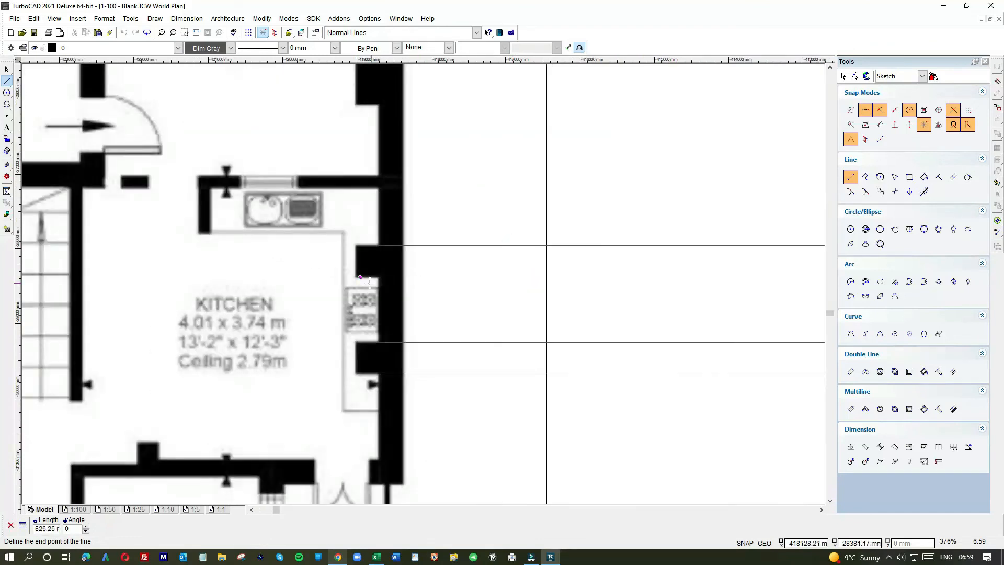
{"action": "scroll", "coordinate": [634, 267], "scroll_direction": "down", "scroll_amount": 2}
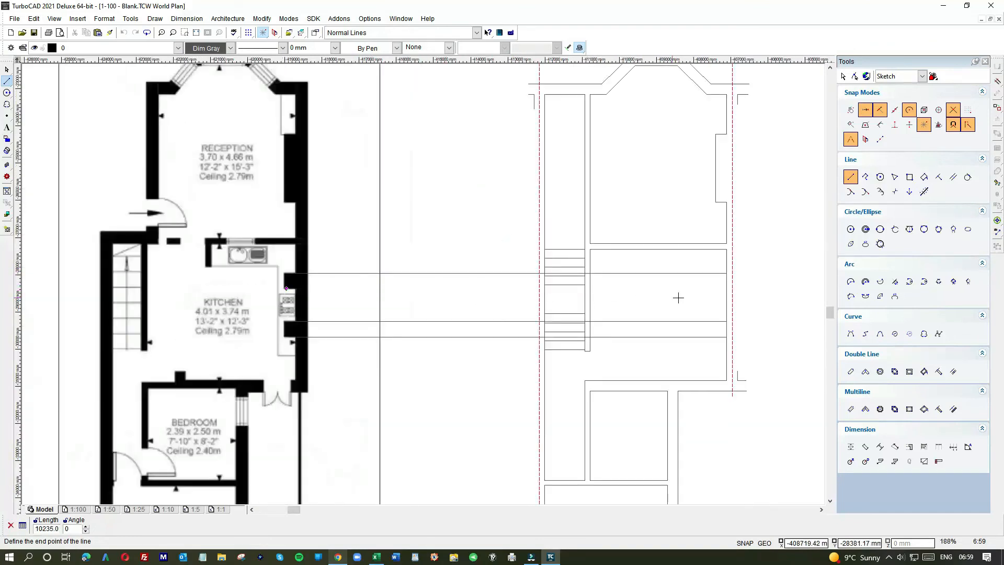
{"action": "left_click", "coordinate": [725, 293]}
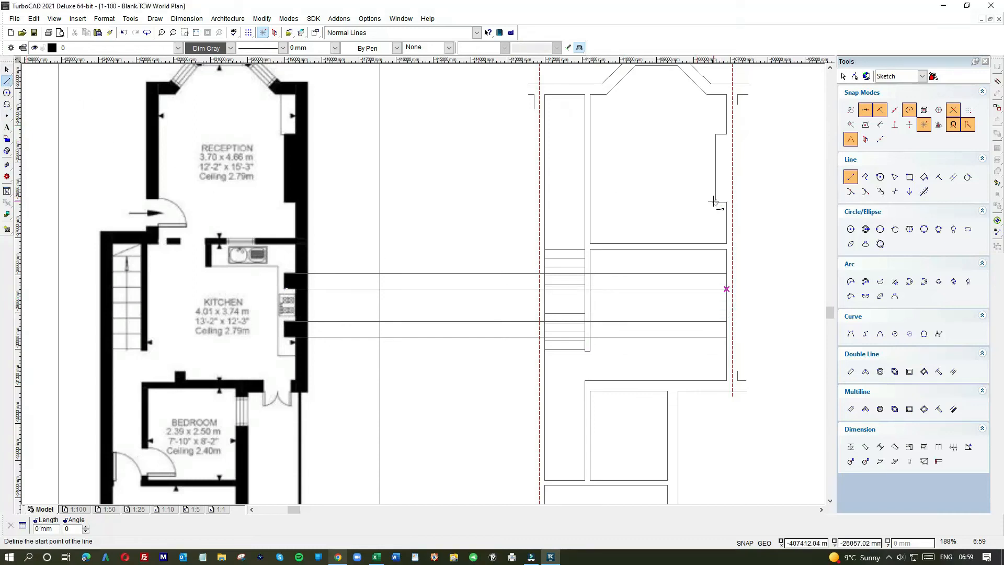
{"action": "left_click", "coordinate": [716, 336]}
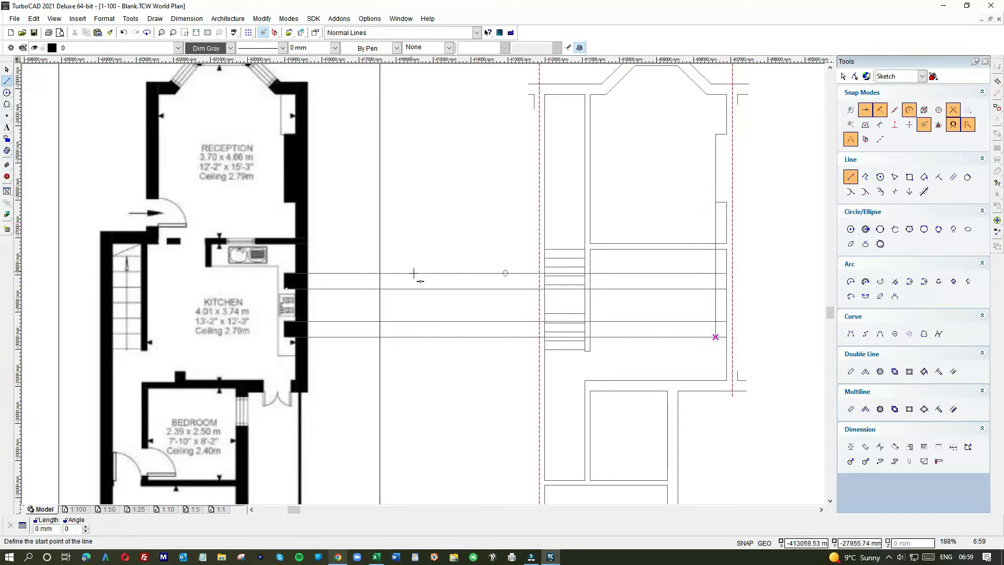
- Shorten the two transferred edge lines of the kitchen's upper wall projection so they start at the vertical projection face line
{"action": "left_click", "coordinate": [7, 70]}
{"action": "left_click", "coordinate": [419, 273]}
{"action": "left_click_drag", "start_coordinate": [283, 272], "coordinate": [689, 288]}
{"action": "left_click", "coordinate": [662, 289]}
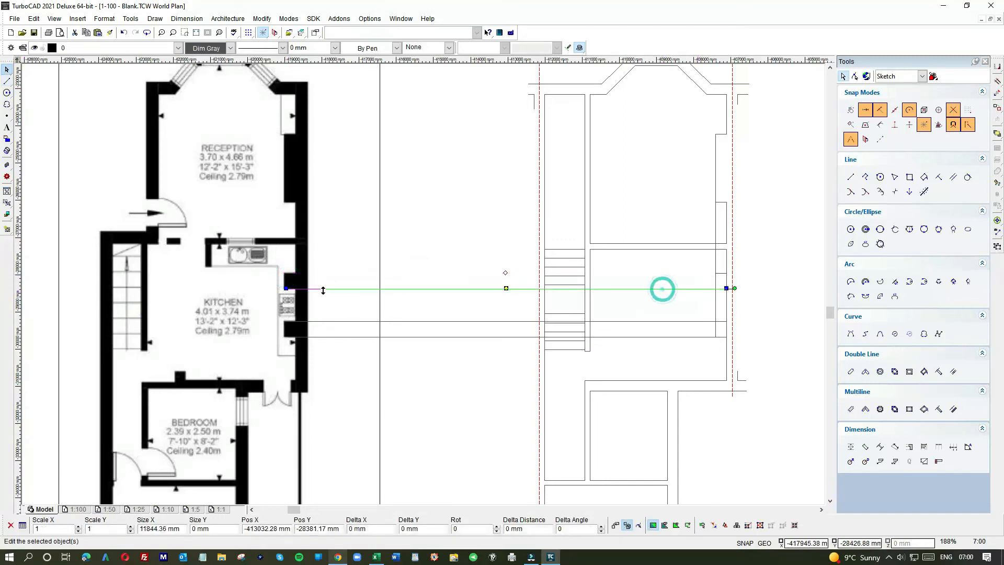
{"action": "left_click_drag", "start_coordinate": [287, 289], "coordinate": [715, 288]}
- Shorten the two transferred edge lines of the kitchen's lower wall projection so they start at the vertical projection face line
{"action": "left_click", "coordinate": [634, 321]}
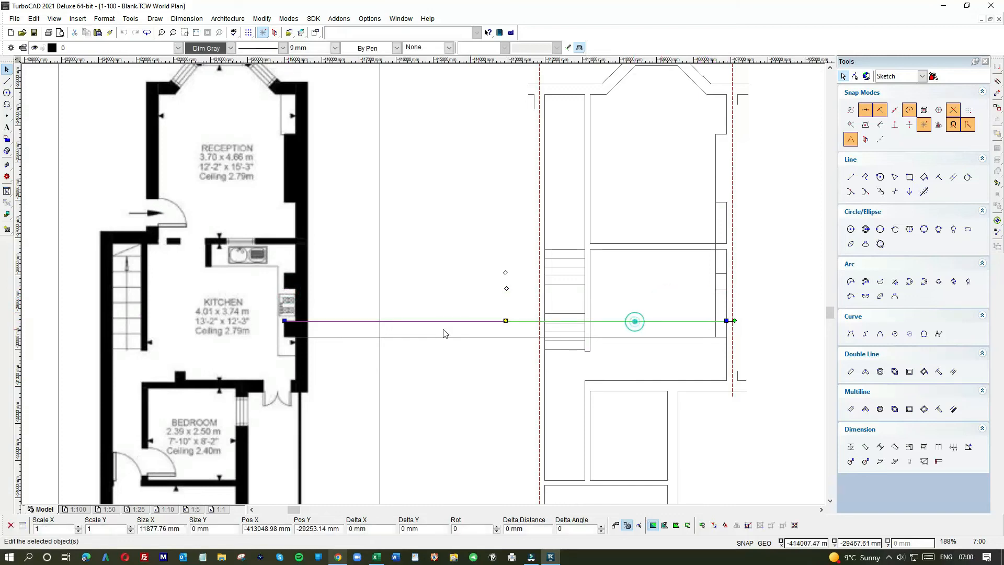
{"action": "left_click_drag", "start_coordinate": [288, 321], "coordinate": [715, 321]}
{"action": "left_click", "coordinate": [697, 313]}
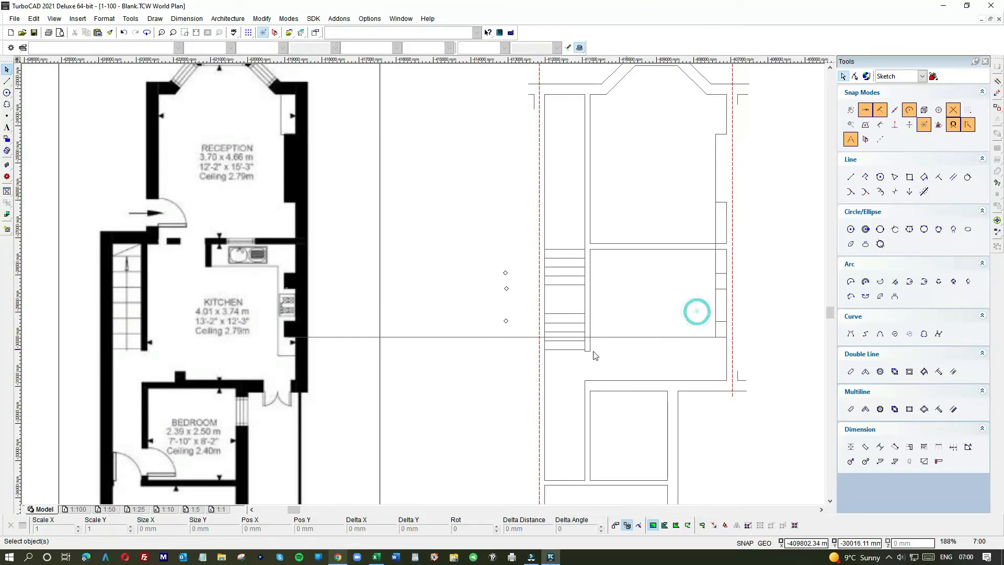
{"action": "left_click", "coordinate": [630, 337]}
{"action": "left_click_drag", "start_coordinate": [287, 337], "coordinate": [716, 337]}
{"action": "left_click", "coordinate": [683, 316]}
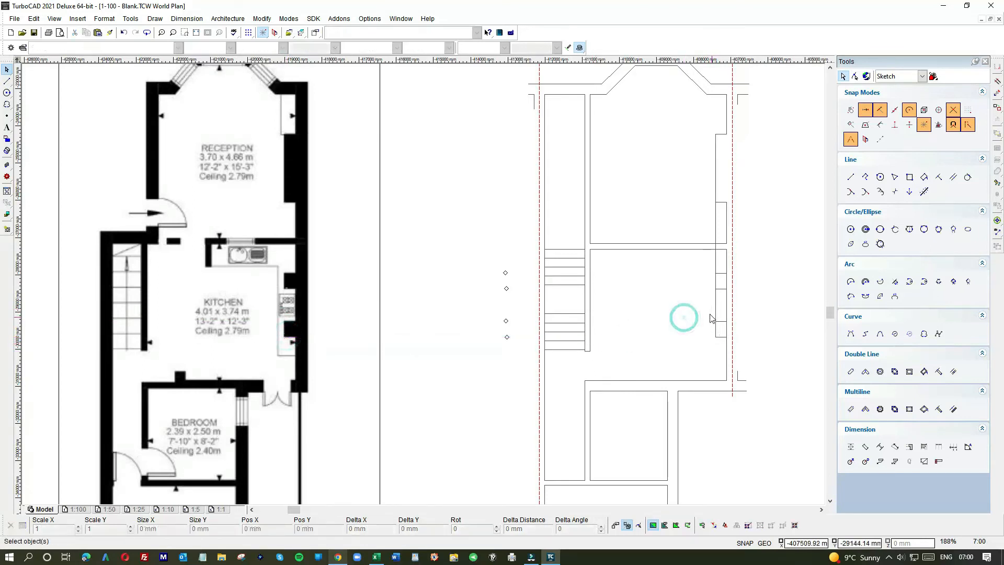
- Bring the upper end of the vertical face line down to the upper edge of the kitchen's upper projection
{"action": "scroll", "coordinate": [709, 315], "scroll_direction": "up", "scroll_amount": 2}
{"action": "left_click", "coordinate": [444, 252]}
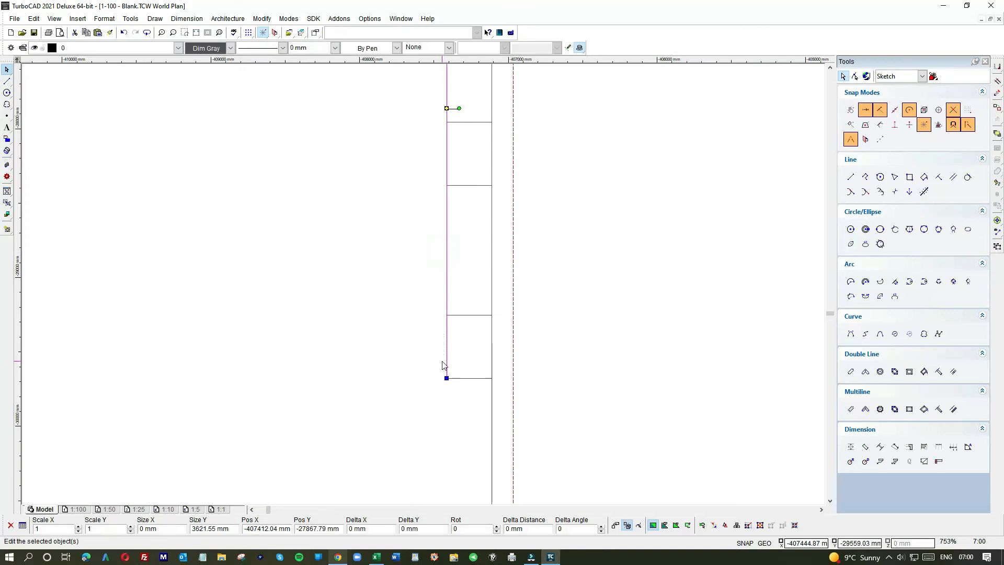
{"action": "scroll", "coordinate": [442, 361], "scroll_direction": "down", "scroll_amount": 1}
{"action": "scroll", "coordinate": [404, 119], "scroll_direction": "down", "scroll_amount": 1}
{"action": "mouse_move", "coordinate": [435, 304]}
{"action": "left_mouse_down"}
{"action": "mouse_move", "coordinate": [433, 238]}
{"action": "mouse_move", "coordinate": [435, 309]}
{"action": "left_mouse_up"}
{"action": "scroll", "coordinate": [434, 308], "scroll_direction": "up", "scroll_amount": 3}
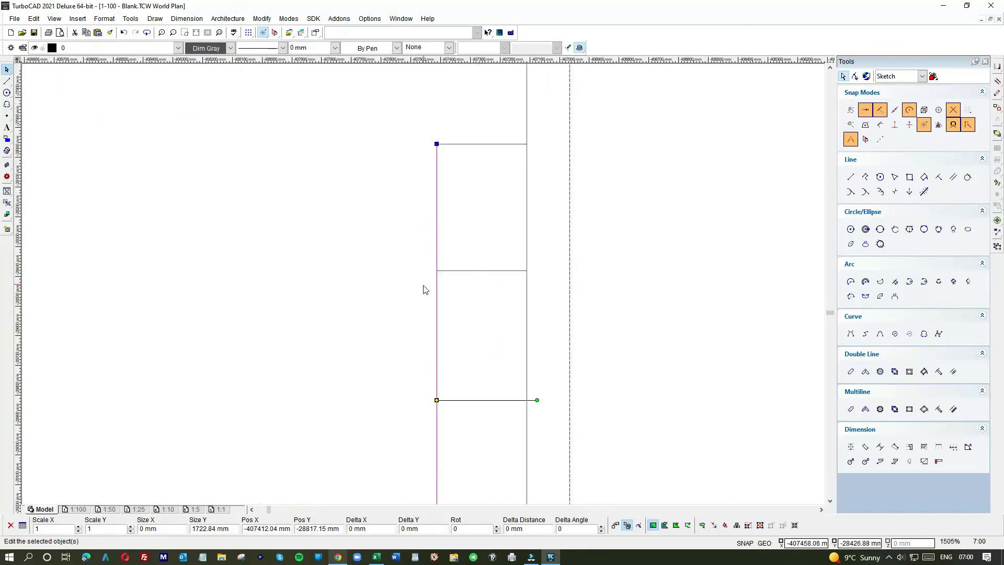
- Shorten the lower end of the vertical face line to the lower edge of the kitchen's upper projection
{"action": "scroll", "coordinate": [427, 303], "scroll_direction": "down", "scroll_amount": 1}
{"action": "left_click_drag", "start_coordinate": [433, 486], "coordinate": [434, 300]}
{"action": "left_click_drag", "start_coordinate": [432, 410], "coordinate": [432, 423]}
{"action": "left_click", "coordinate": [394, 411]}
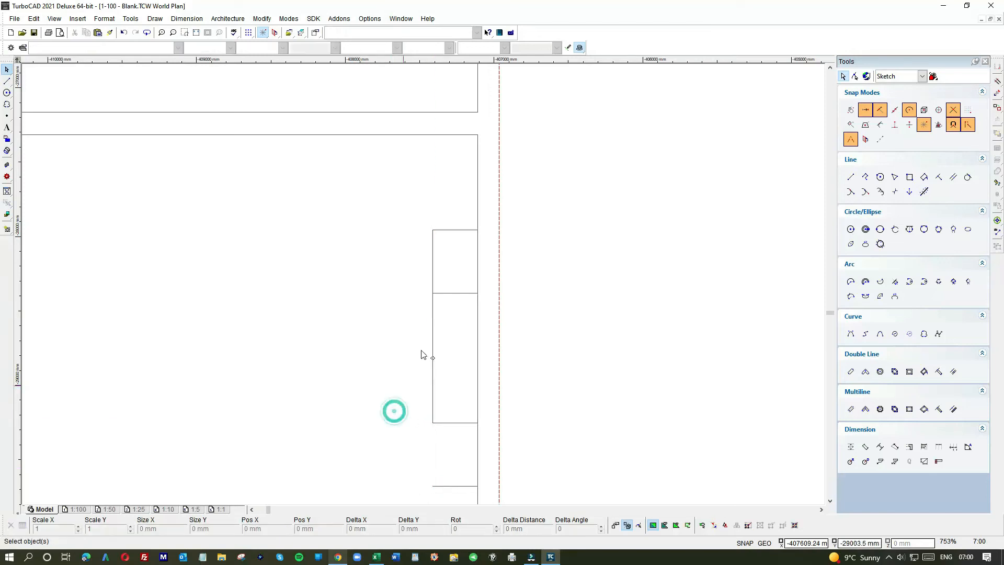
{"action": "left_click", "coordinate": [433, 325]}
{"action": "left_click_drag", "start_coordinate": [434, 421], "coordinate": [432, 229]}
{"action": "left_click", "coordinate": [398, 320]}
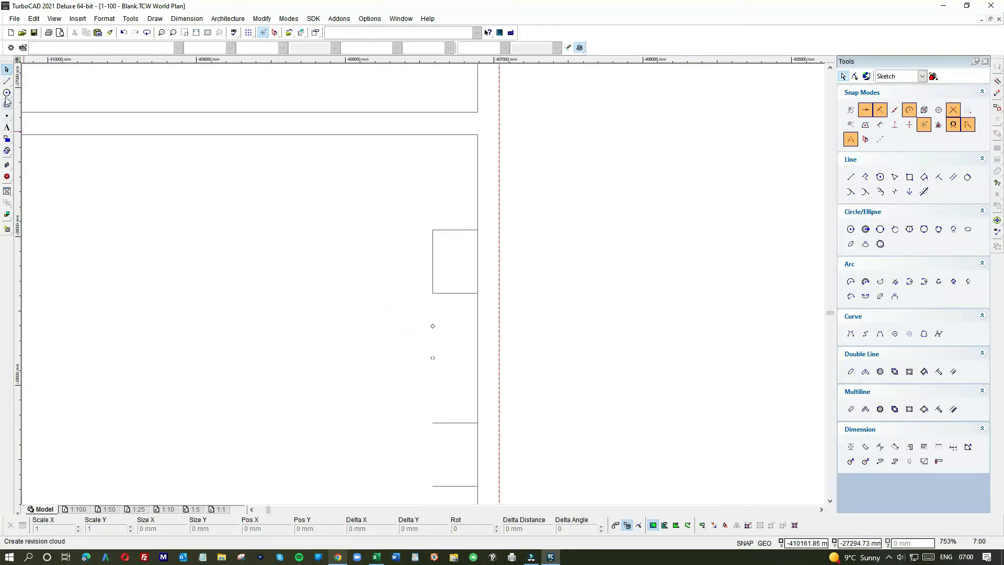
- Draw a vertical line closing the face of the kitchen's lower projection, and trim its upper end to that projection's upper edge
{"action": "left_click", "coordinate": [7, 81]}
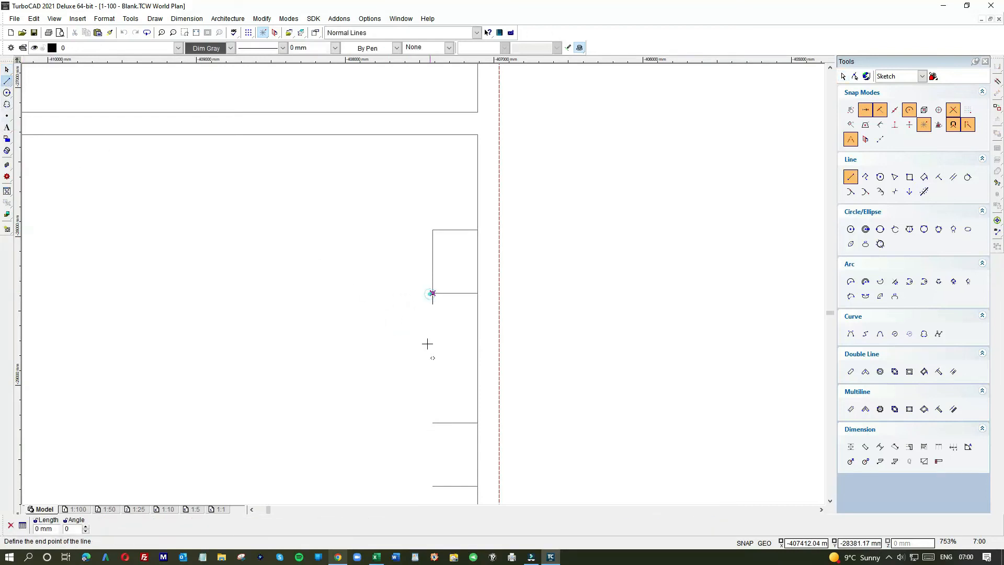
{"action": "left_click", "coordinate": [432, 486]}
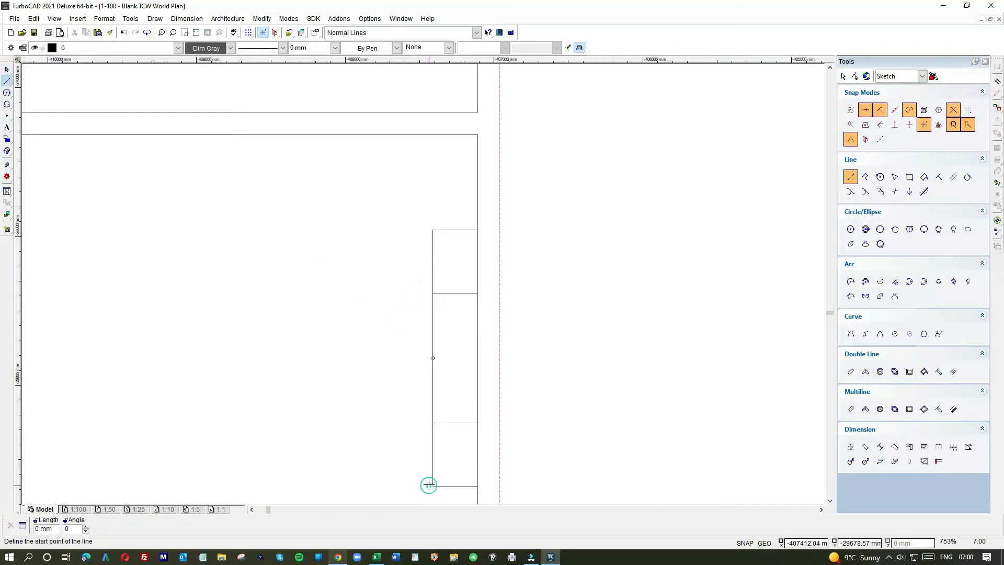
{"action": "left_click", "coordinate": [432, 314]}
{"action": "left_click", "coordinate": [433, 294]}
{"action": "left_click", "coordinate": [436, 424]}
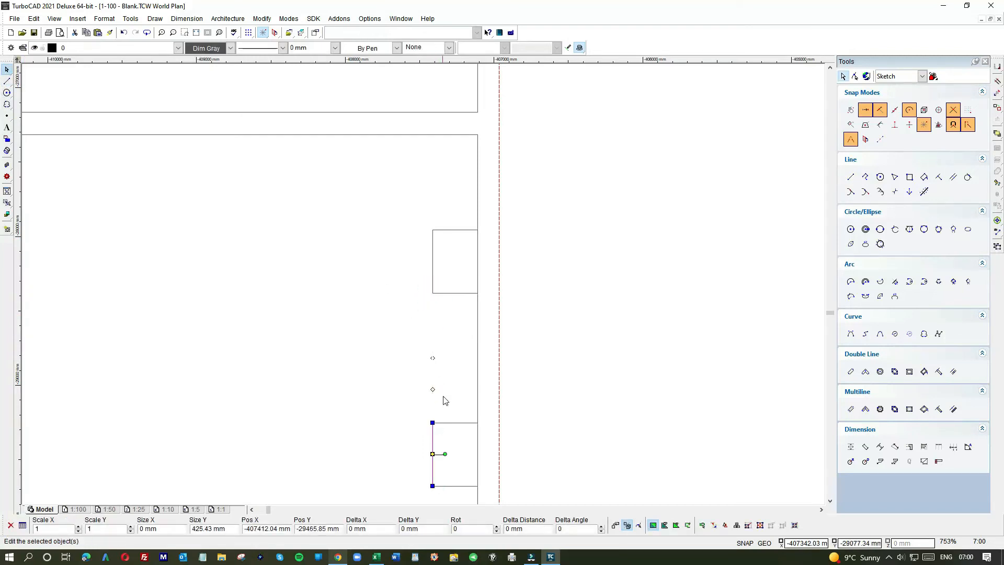
{"action": "left_click", "coordinate": [443, 396]}
{"action": "scroll", "coordinate": [423, 408], "scroll_direction": "down", "scroll_amount": 1}
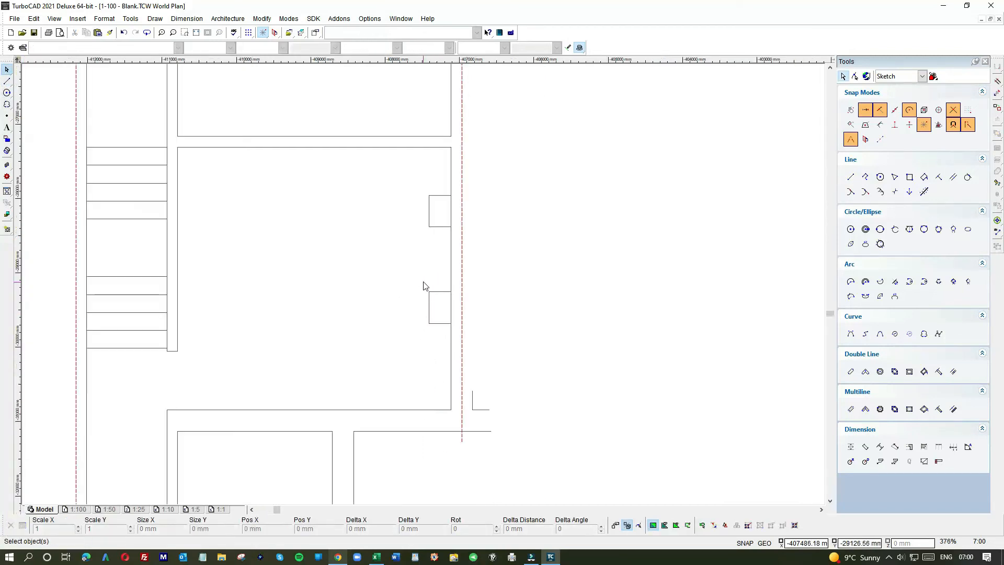
- Shorten the kitchen's inner side wall line so its upper end meets the lower edge of the lower projection
{"action": "left_click", "coordinate": [452, 252]}
{"action": "left_click", "coordinate": [448, 150]}
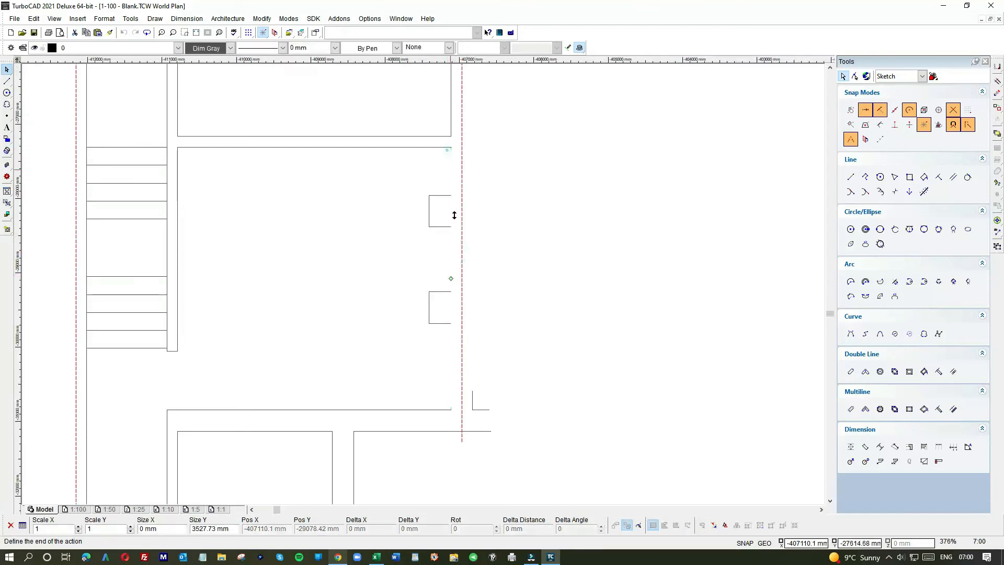
{"action": "left_click", "coordinate": [451, 323]}
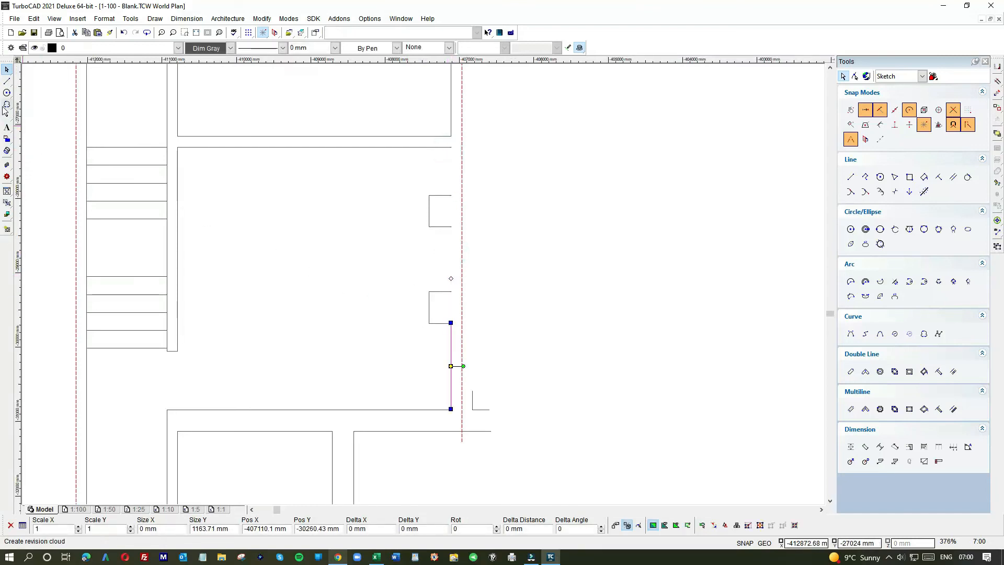
- Draw a wall line from the lower projection to the kitchen's upper corner, and shorten it to end at the upper projection's upper edge
{"action": "left_click", "coordinate": [451, 323]}
{"action": "left_click", "coordinate": [451, 148]}
{"action": "left_click", "coordinate": [7, 70]}
{"action": "left_click", "coordinate": [451, 242]}
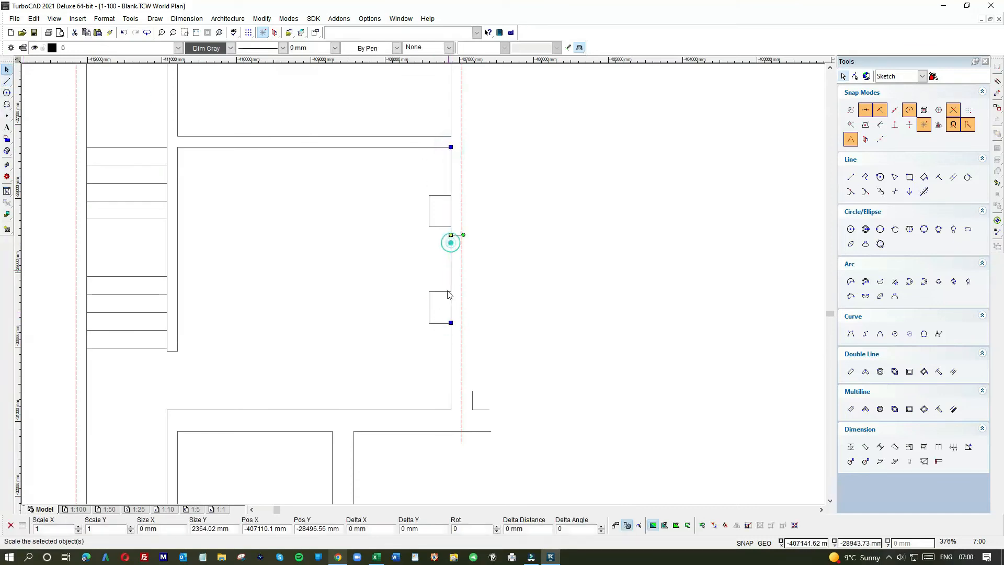
{"action": "left_click", "coordinate": [447, 322]}
{"action": "left_click_drag", "start_coordinate": [449, 221], "coordinate": [449, 196]}
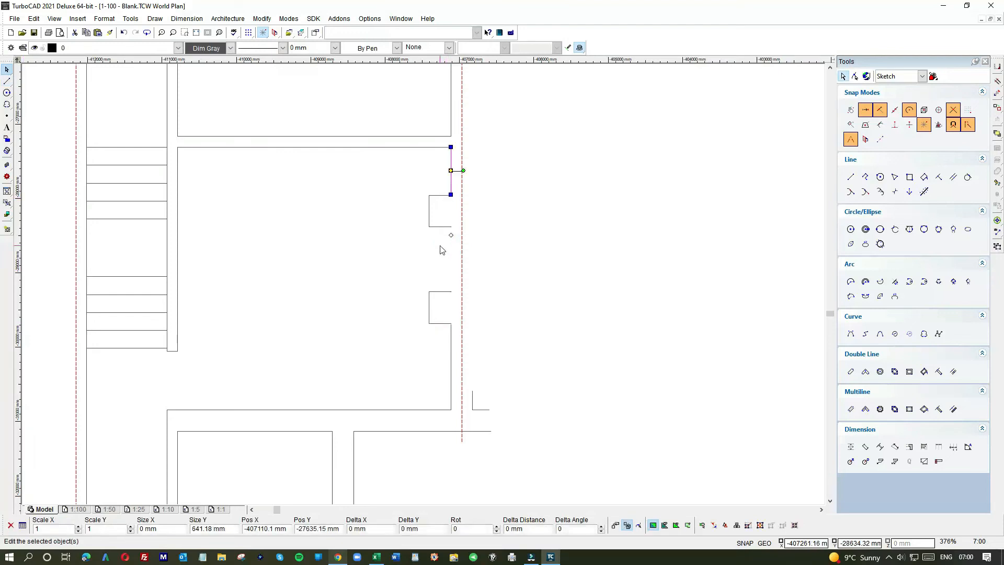
{"action": "left_click", "coordinate": [439, 244]}
- Draw a side wall line down to the lower projection's upper edge, and trim its upper end to the upper projection's lower edge
{"action": "left_click", "coordinate": [7, 82]}
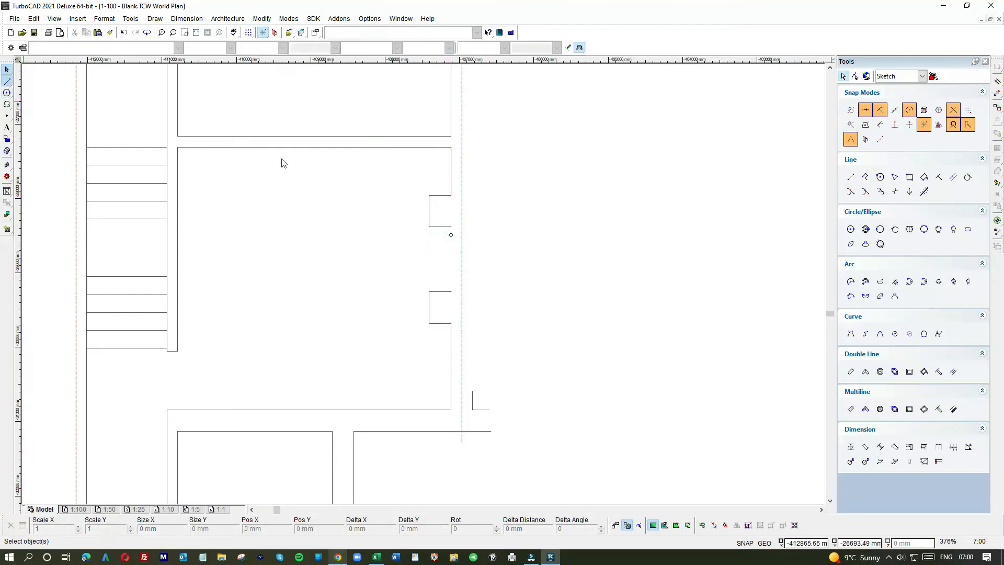
{"action": "left_click", "coordinate": [451, 195]}
{"action": "left_click", "coordinate": [451, 291]}
{"action": "key", "text": "Escape"}
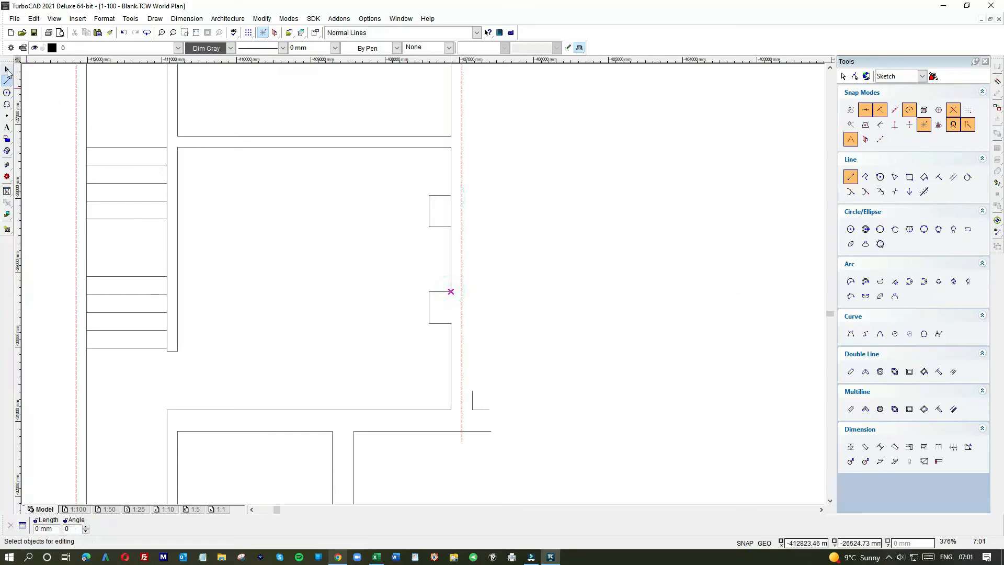
{"action": "left_click", "coordinate": [453, 240]}
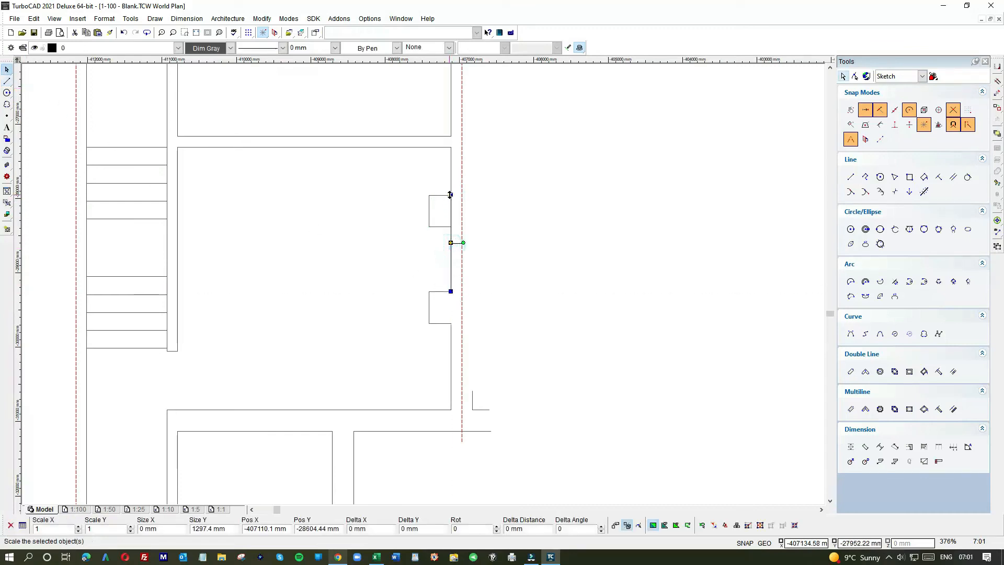
{"action": "left_click_drag", "start_coordinate": [449, 195], "coordinate": [448, 226]}
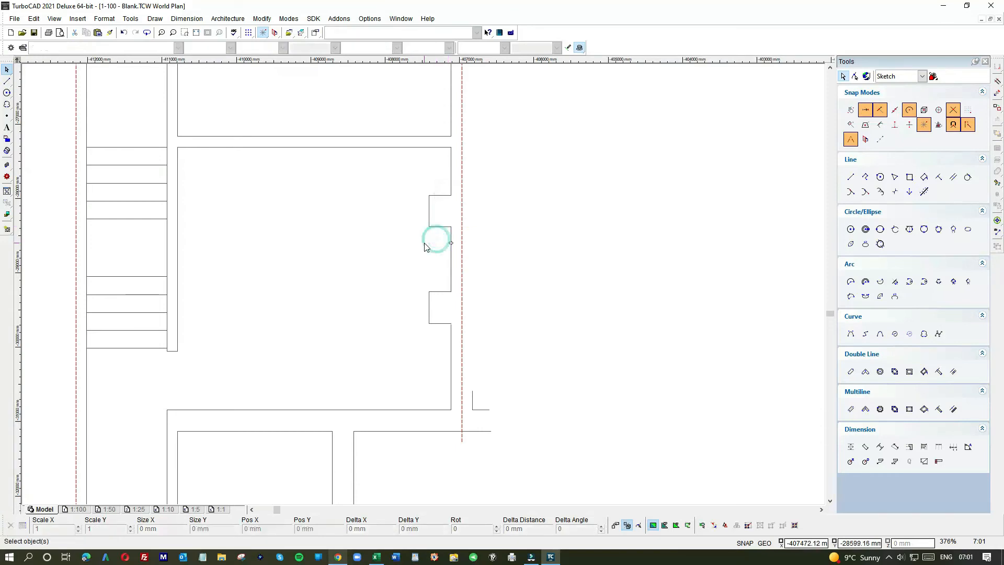
- Draw a rectangle about 999 by 886 mm outside the new plan, near the front corner of the hallway
{"action": "scroll", "coordinate": [419, 277], "scroll_direction": "down", "scroll_amount": 2}
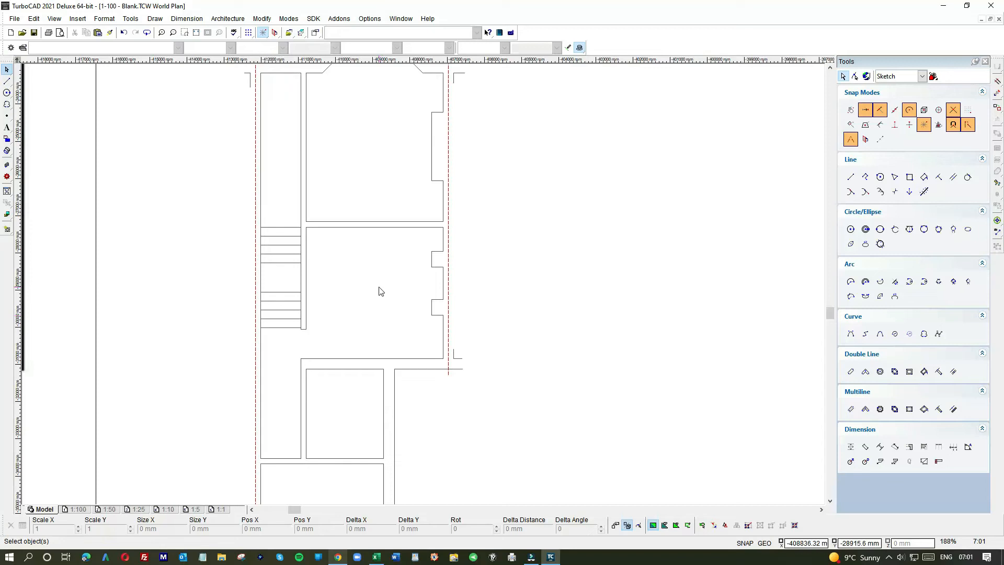
{"action": "scroll", "coordinate": [354, 188], "scroll_direction": "down", "scroll_amount": 2}
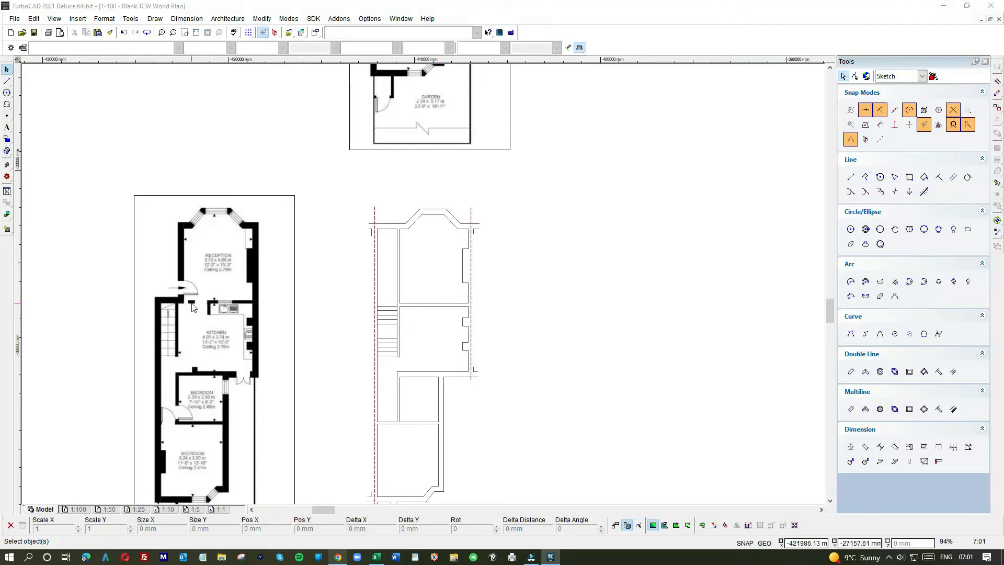
{"action": "scroll", "coordinate": [195, 306], "scroll_direction": "up", "scroll_amount": 2}
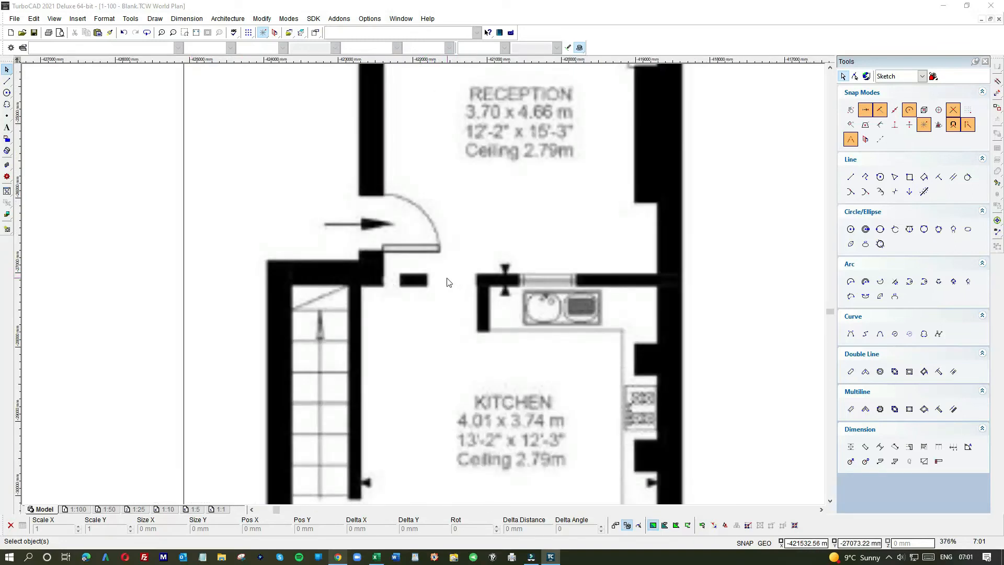
{"action": "scroll", "coordinate": [448, 283], "scroll_direction": "down", "scroll_amount": 1}
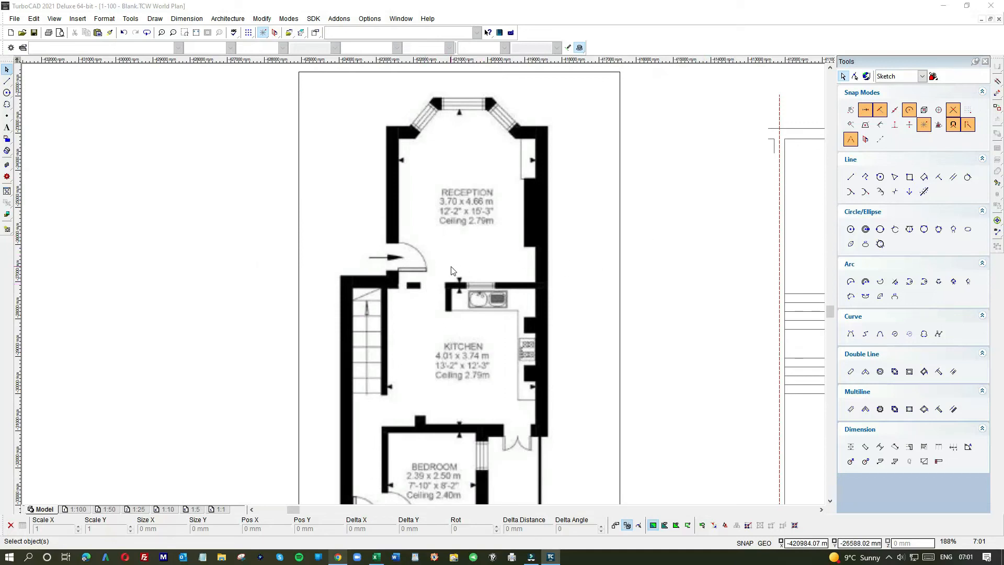
{"action": "scroll", "coordinate": [463, 274], "scroll_direction": "down", "scroll_amount": 1}
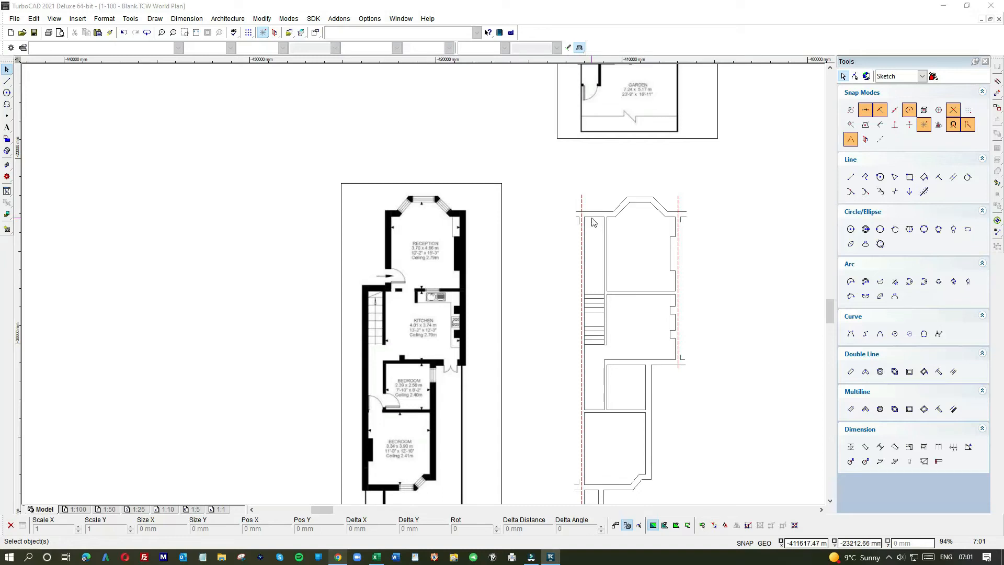
{"action": "scroll", "coordinate": [593, 222], "scroll_direction": "up", "scroll_amount": 1}
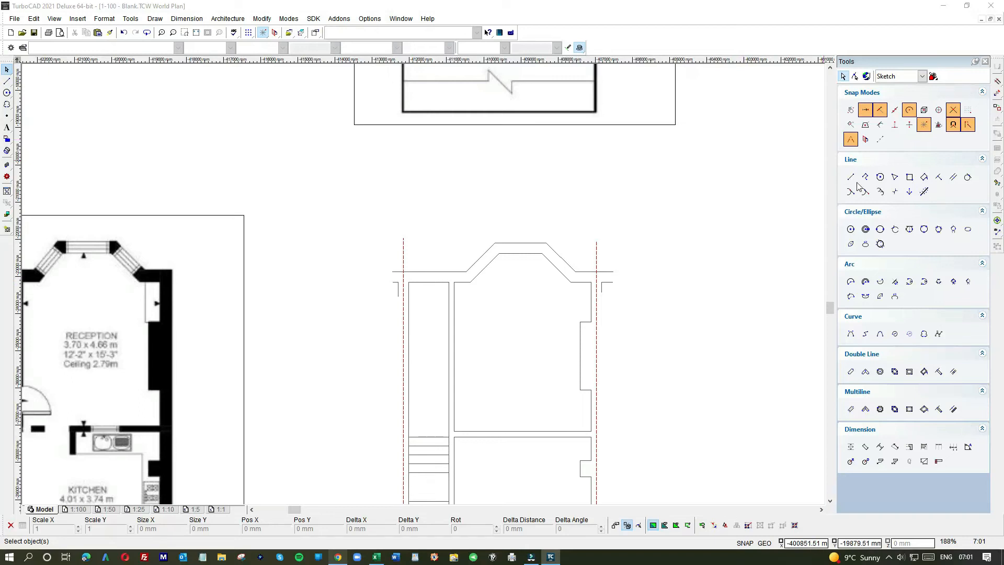
{"action": "left_click", "coordinate": [909, 178]}
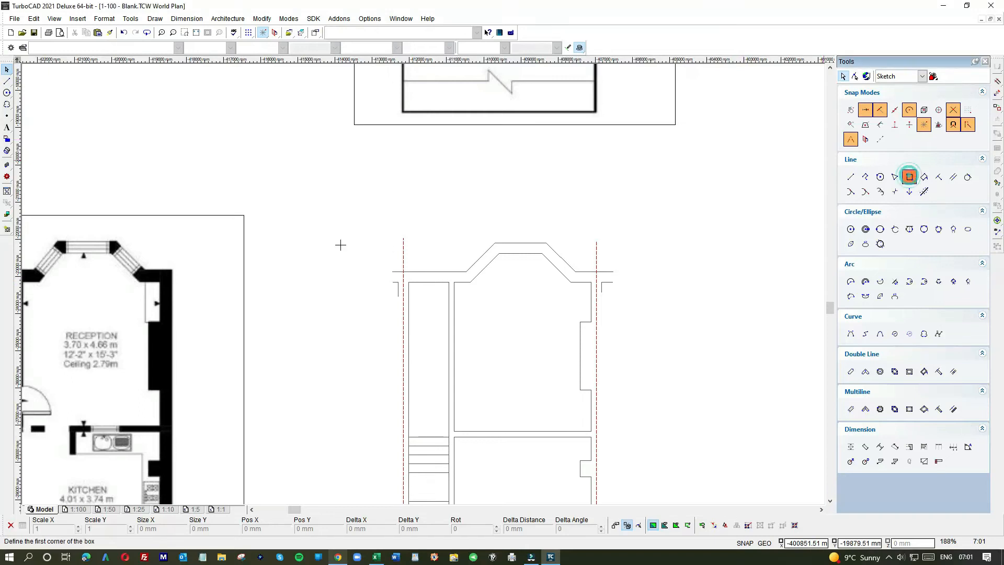
{"action": "left_click", "coordinate": [350, 205]}
{"action": "left_click", "coordinate": [388, 239]}
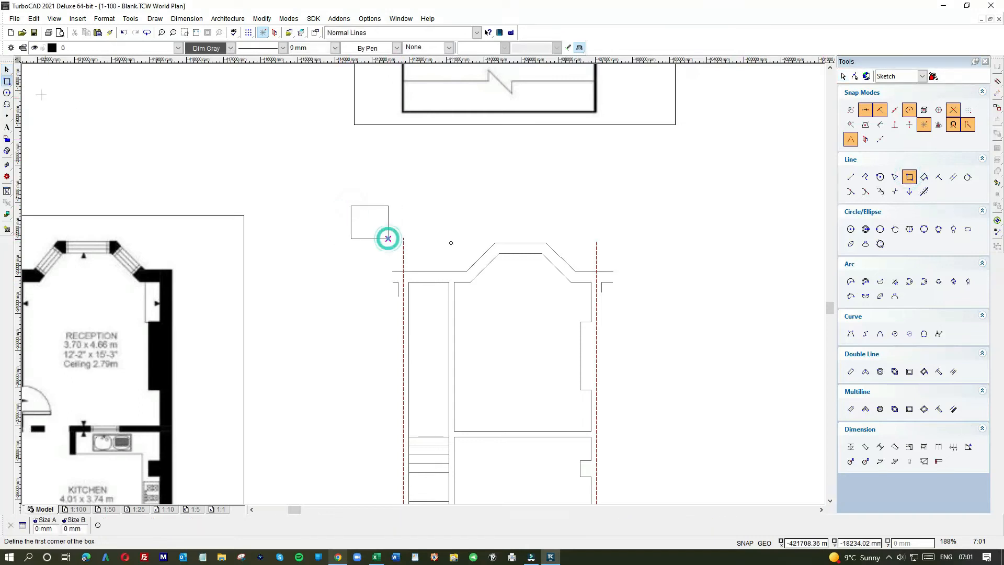
{"action": "key", "text": "Escape"}
- Move the rectangle across the front wall at the end of the hallway, close to the hallway's outer side wall
{"action": "left_click", "coordinate": [360, 205]}
{"action": "left_click_drag", "start_coordinate": [361, 215], "coordinate": [426, 245]}
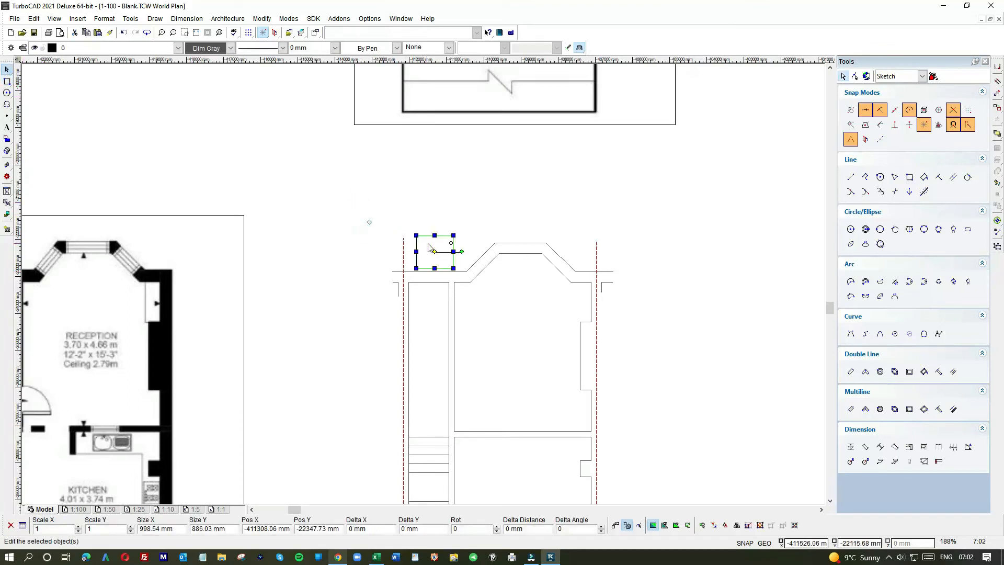
{"action": "scroll", "coordinate": [426, 246], "scroll_direction": "up", "scroll_amount": 5}
{"action": "left_click_drag", "start_coordinate": [389, 314], "coordinate": [421, 418]}
{"action": "scroll", "coordinate": [413, 366], "scroll_direction": "up", "scroll_amount": 3}
{"action": "scroll", "coordinate": [423, 288], "scroll_direction": "up", "scroll_amount": 1}
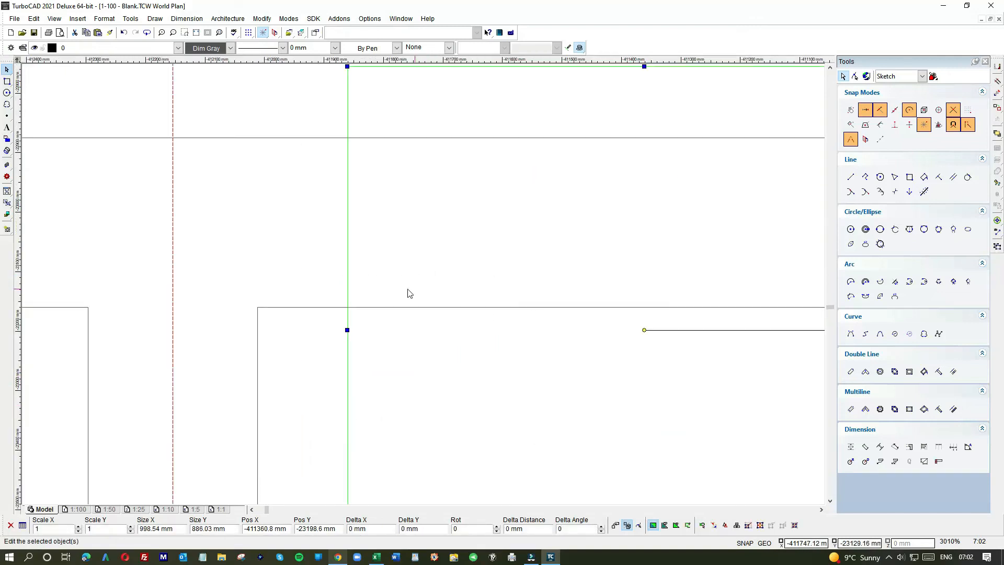
{"action": "left_click_drag", "start_coordinate": [378, 278], "coordinate": [298, 262]}
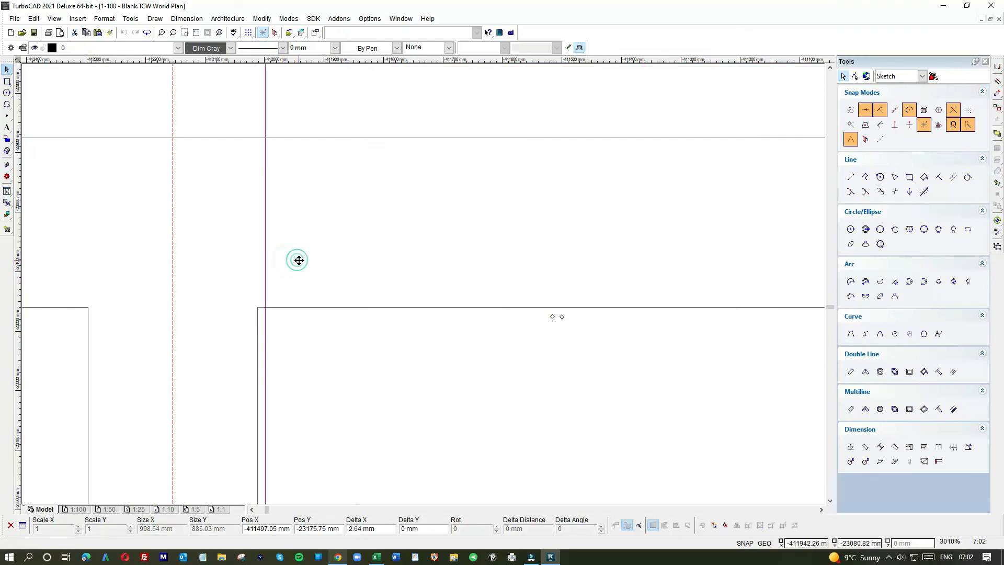
- Widen the rectangle to about 1021 mm and position it across the front wall, between the hallway's side walls
{"action": "scroll", "coordinate": [424, 287], "scroll_direction": "down", "scroll_amount": 1}
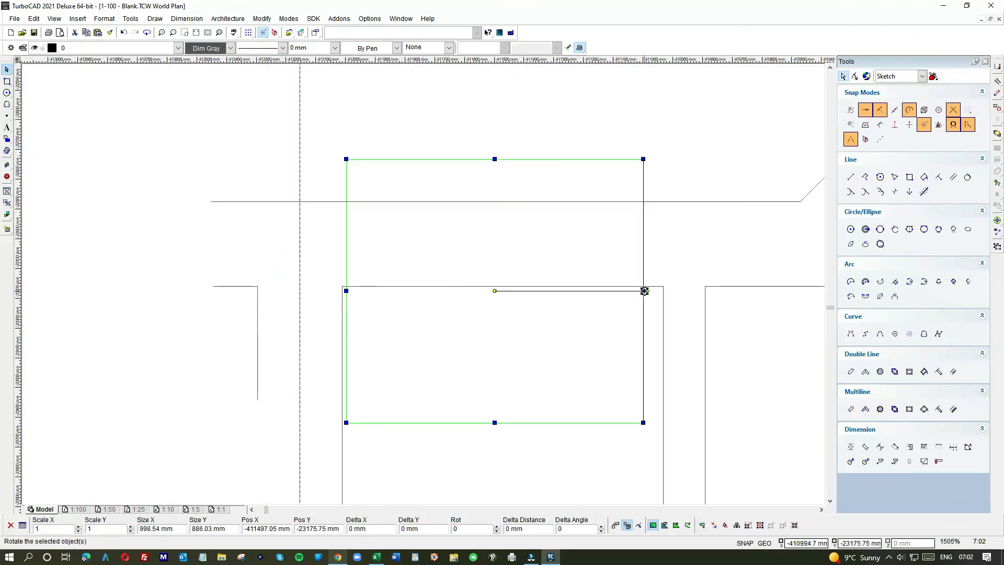
{"action": "left_click", "coordinate": [661, 187]}
{"action": "left_click", "coordinate": [609, 160]}
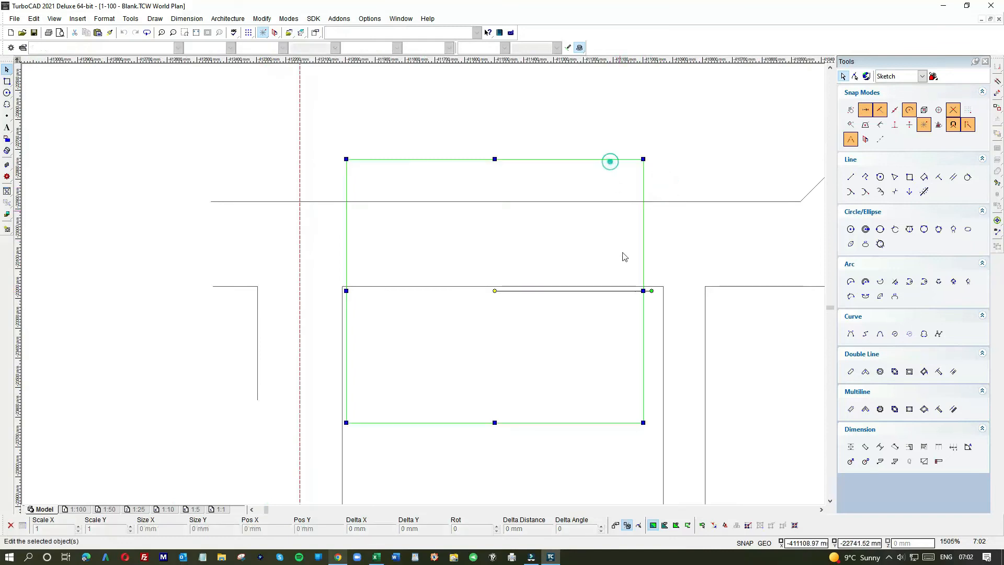
{"action": "left_click_drag", "start_coordinate": [643, 291], "coordinate": [651, 291]}
{"action": "left_click_drag", "start_coordinate": [578, 315], "coordinate": [553, 340]}
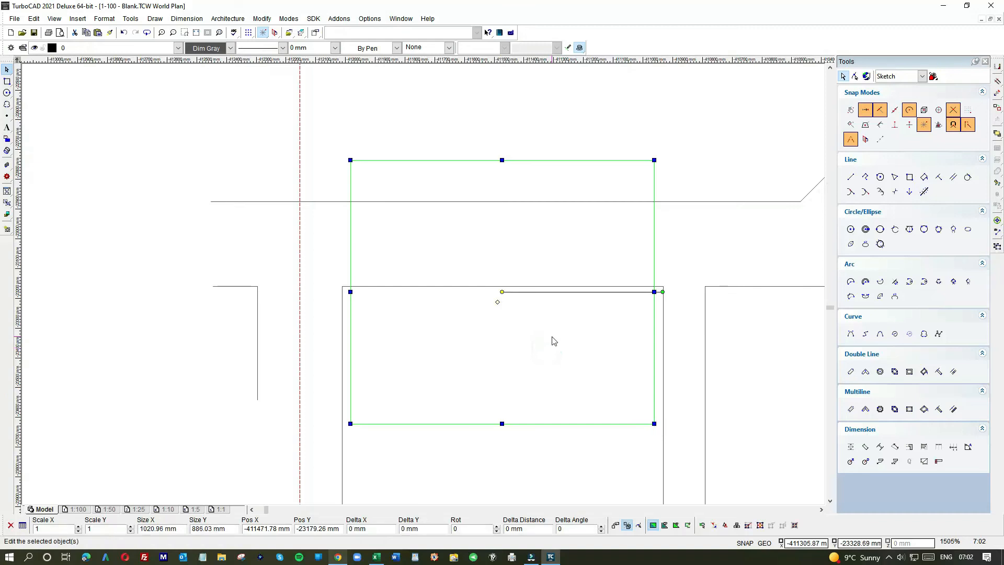
{"action": "left_click", "coordinate": [675, 148]}
{"action": "scroll", "coordinate": [607, 266], "scroll_direction": "down", "scroll_amount": 1}
{"action": "scroll", "coordinate": [388, 289], "scroll_direction": "up", "scroll_amount": 1}
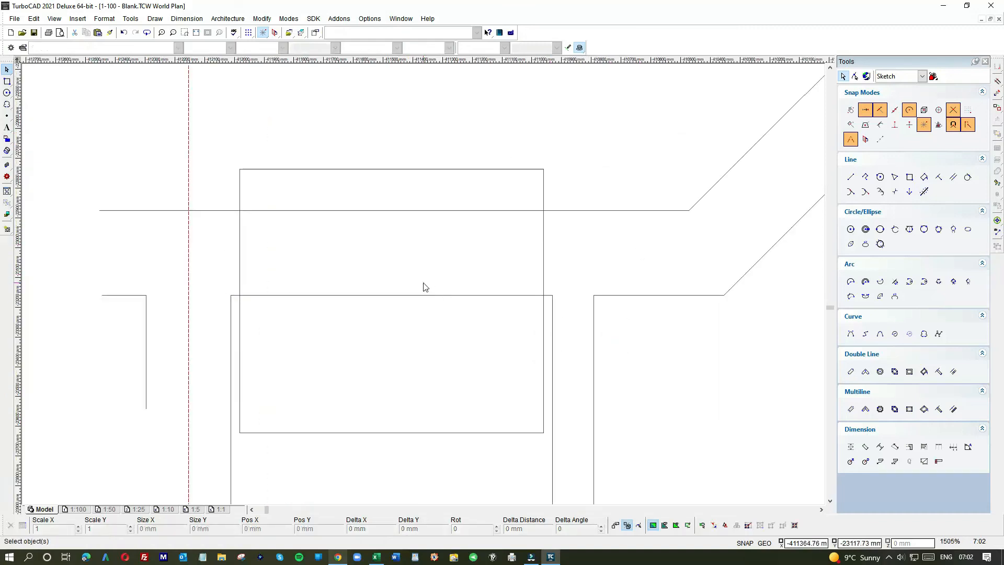
- Nudge the rectangle slightly so it sits centred across the front wall between the hallway's side walls
{"action": "left_click", "coordinate": [387, 433]}
{"action": "left_click_drag", "start_coordinate": [381, 363], "coordinate": [381, 359]}
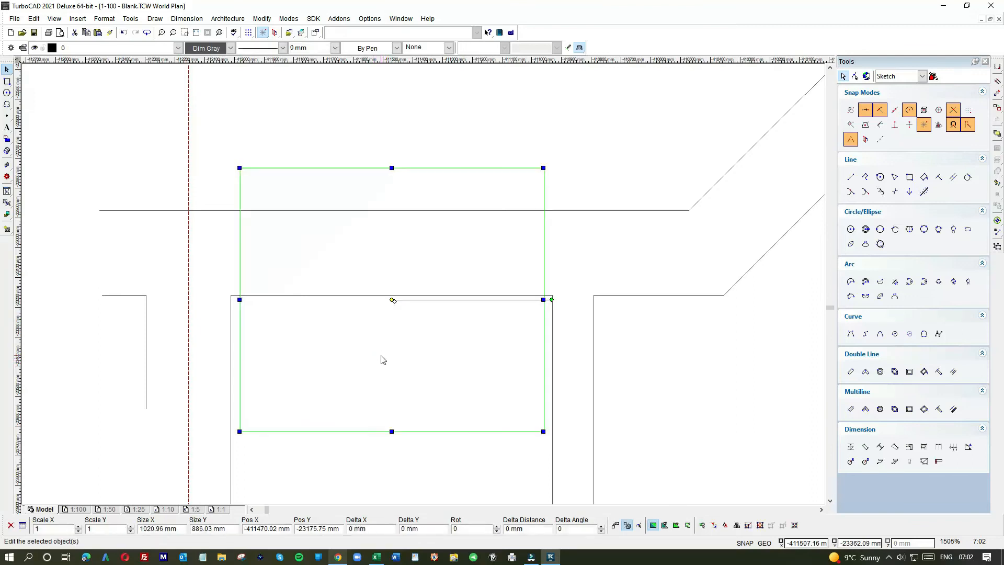
{"action": "left_click", "coordinate": [596, 150]}
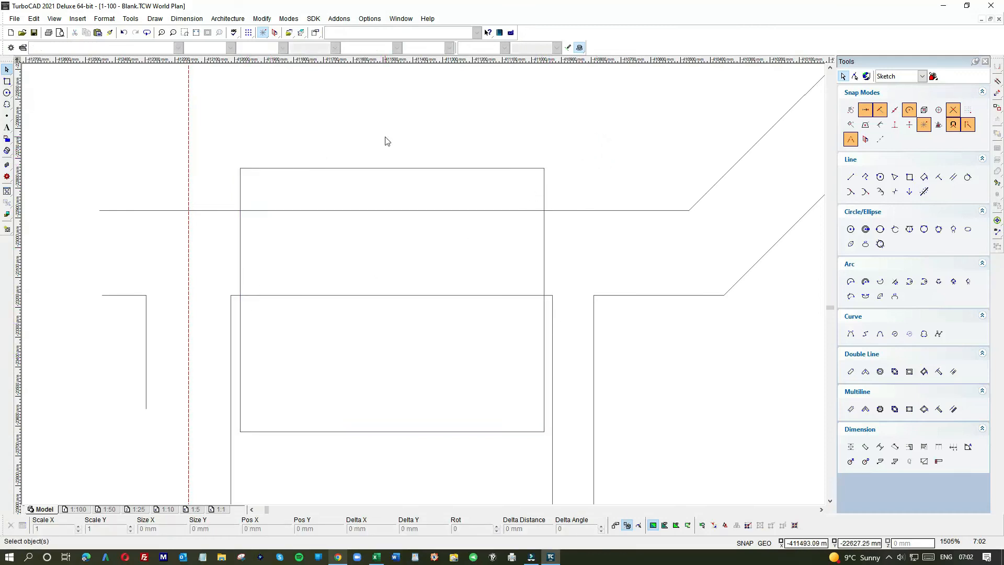
- Trim both front wall lines inside the rectangle with Object Trim, using the rectangle as the cutting edge
{"action": "left_click", "coordinate": [472, 169]}
{"action": "left_click", "coordinate": [423, 139]}
{"action": "left_click", "coordinate": [261, 19]}
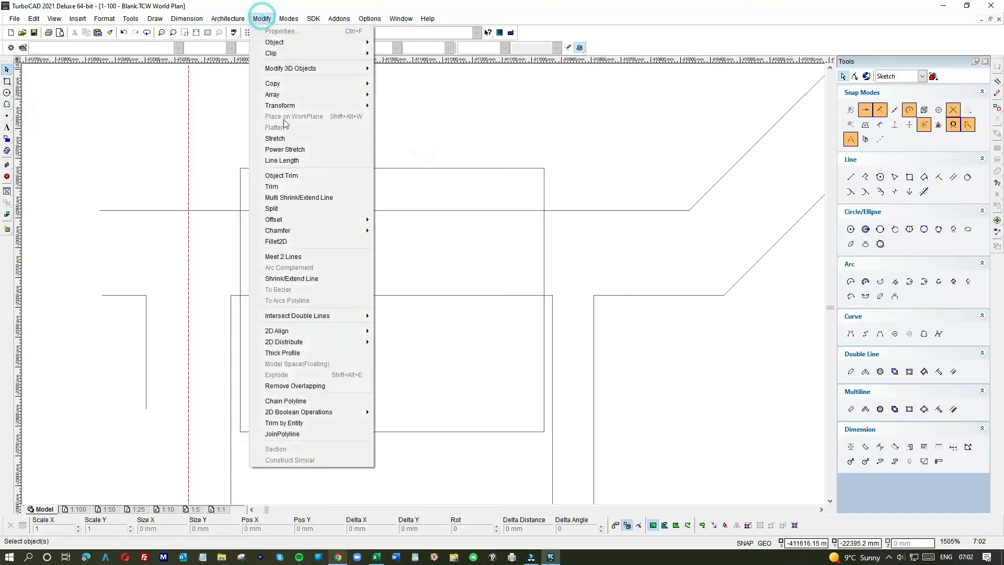
{"action": "left_click", "coordinate": [277, 176]}
{"action": "left_click", "coordinate": [387, 168]}
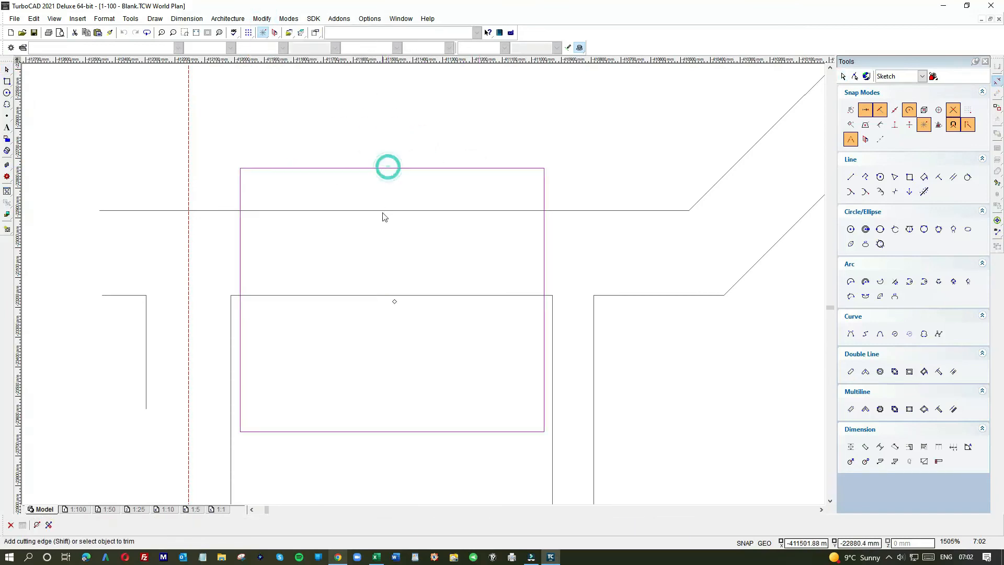
{"action": "left_click", "coordinate": [381, 210]}
{"action": "left_click", "coordinate": [360, 295]}
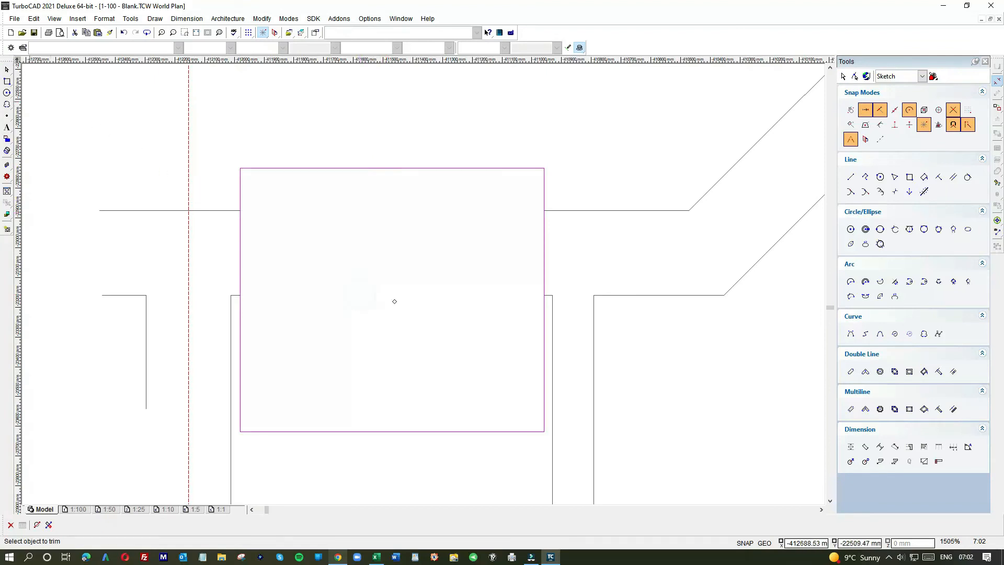
- Move the rectangle out of the entrance opening into the front reception room
{"action": "left_click", "coordinate": [321, 168]}
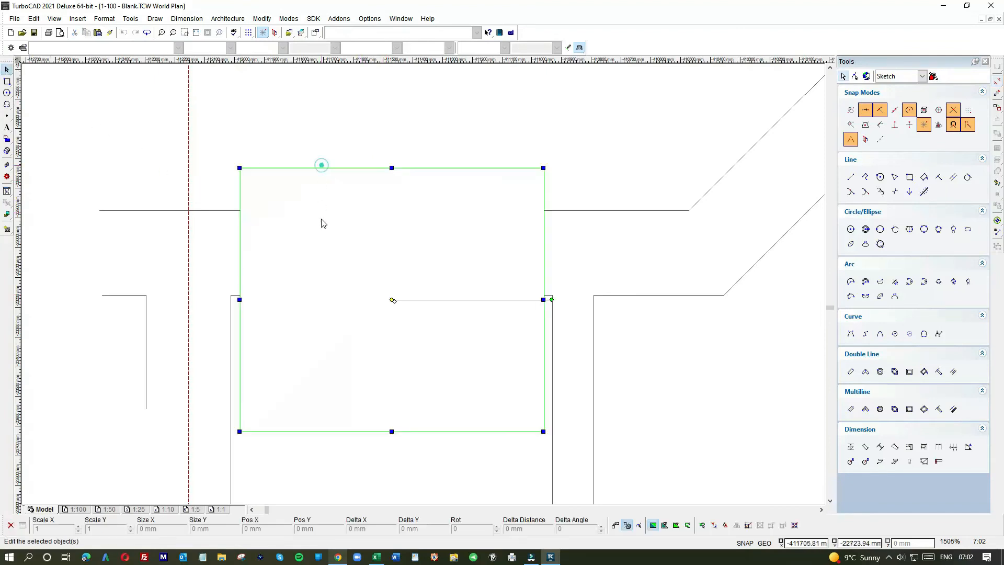
{"action": "scroll", "coordinate": [424, 286], "scroll_direction": "down", "scroll_amount": 2}
{"action": "left_click_drag", "start_coordinate": [428, 281], "coordinate": [653, 372]}
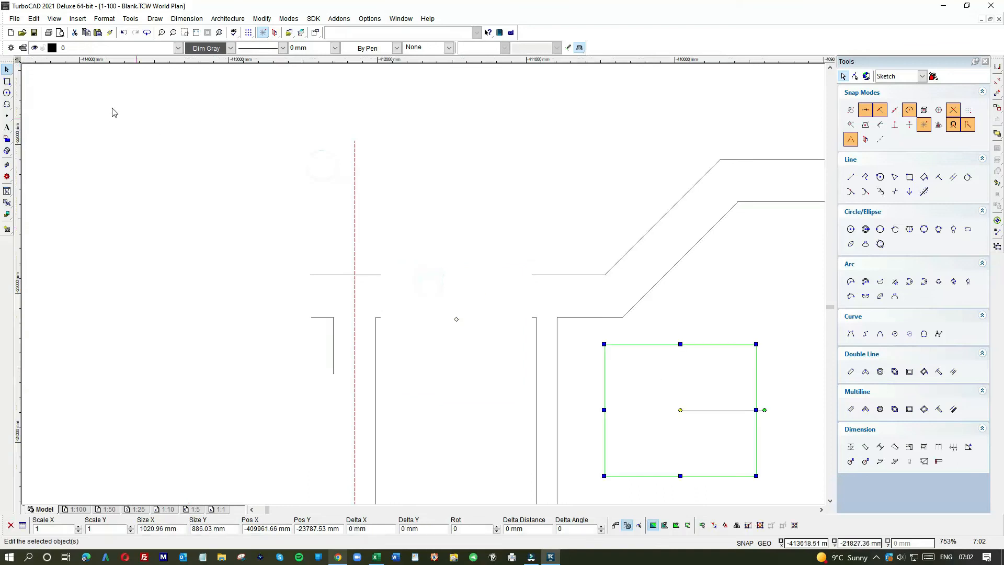
- Draw a short line across the wall thickness at each side of the entrance opening to close the wall ends
{"action": "left_click", "coordinate": [851, 177]}
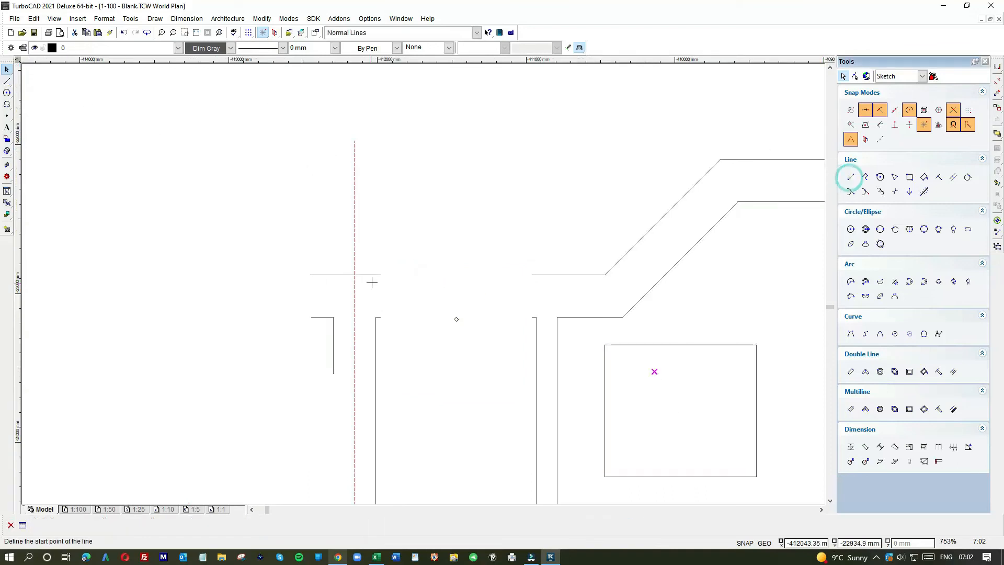
{"action": "left_click", "coordinate": [380, 274]}
{"action": "left_click", "coordinate": [381, 317]}
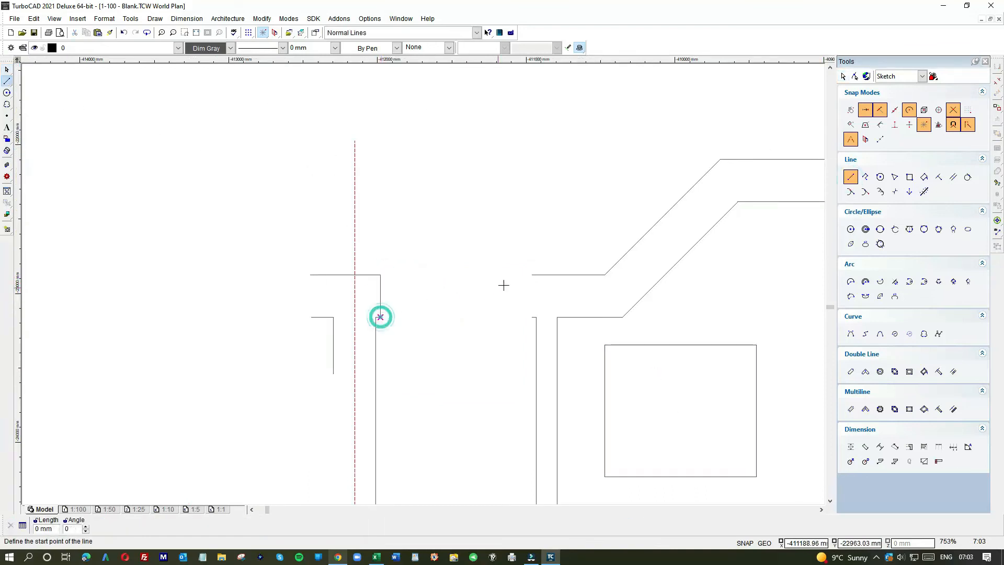
{"action": "left_click", "coordinate": [532, 274]}
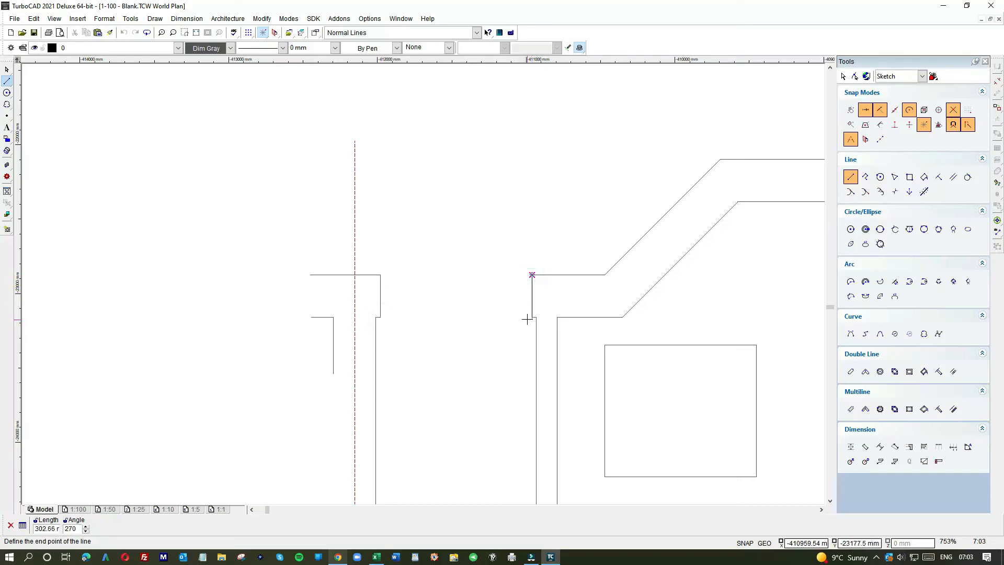
{"action": "left_click", "coordinate": [528, 316]}
{"action": "scroll", "coordinate": [541, 339], "scroll_direction": "down", "scroll_amount": 1}
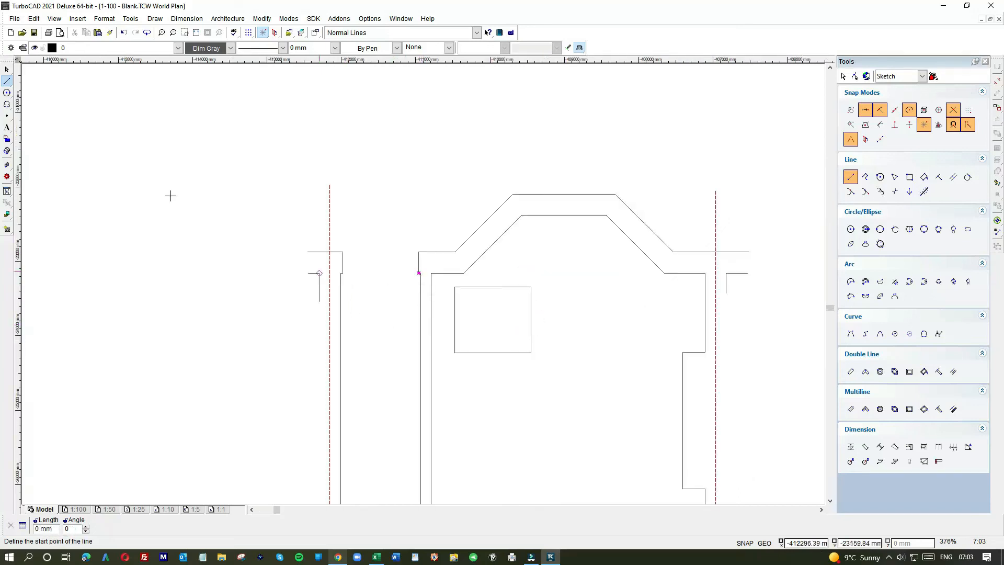
- Resize the rectangle in the reception room to 762 by 762 mm for an internal door opening
{"action": "left_click", "coordinate": [6, 69]}
{"action": "left_click", "coordinate": [466, 289]}
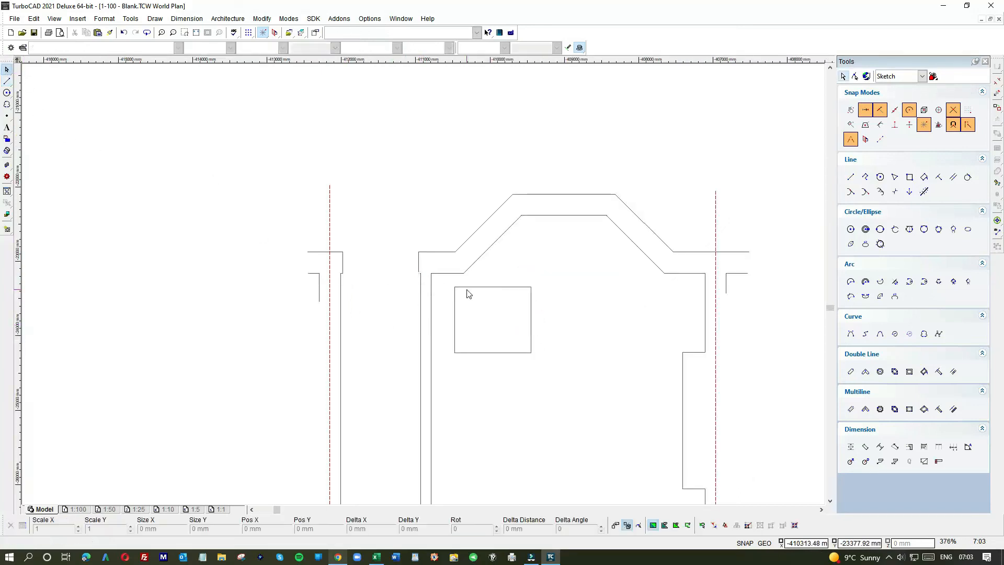
{"action": "scroll", "coordinate": [487, 311], "scroll_direction": "down", "scroll_amount": 1}
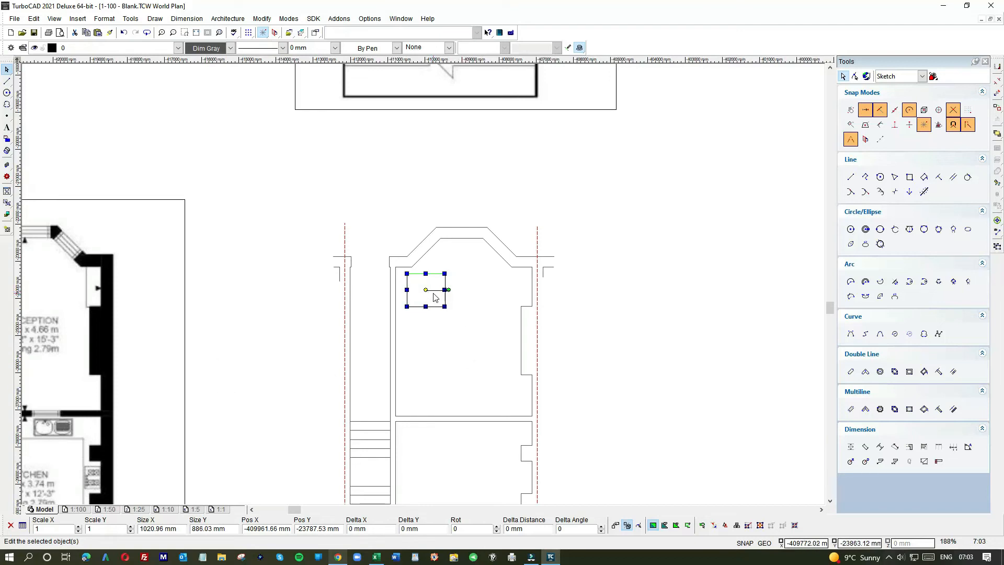
{"action": "left_click_drag", "start_coordinate": [138, 529], "coordinate": [186, 528]}
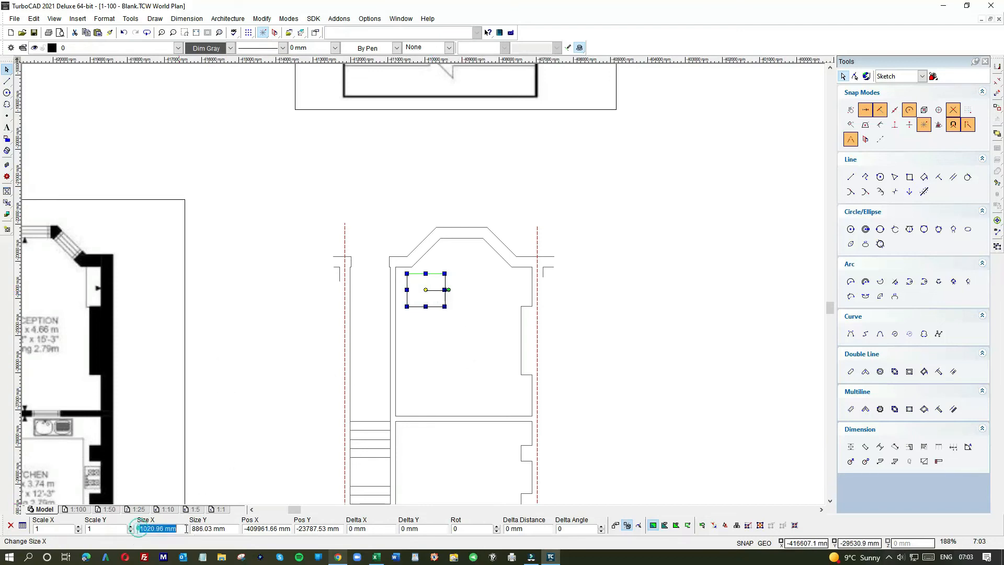
{"action": "key", "text": "Tab"}
{"action": "type", "text": "8"}
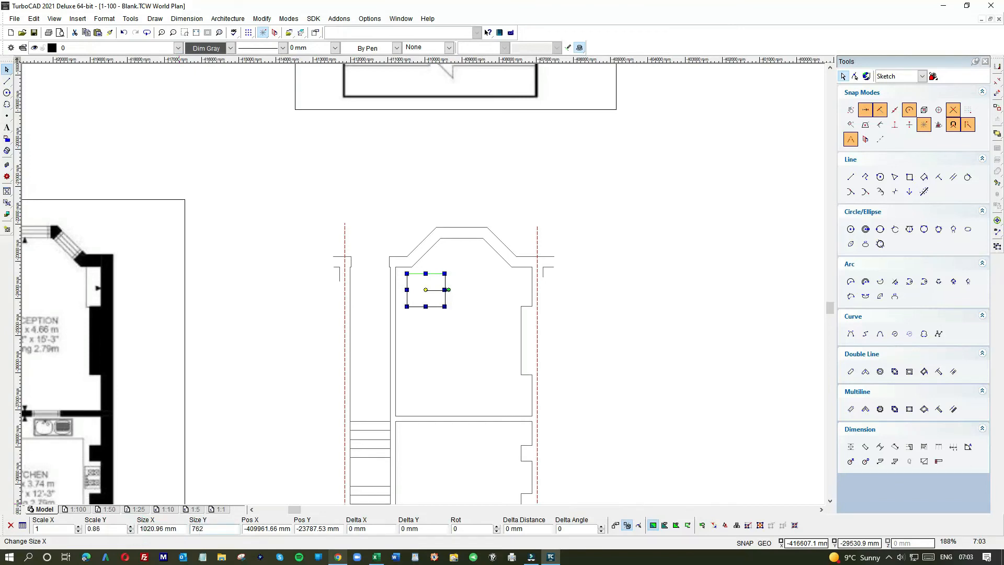
{"action": "key", "text": "Tab"}
{"action": "double_click", "coordinate": [185, 529]}
{"action": "type", "text": "762"}
{"action": "key", "text": "Return"}
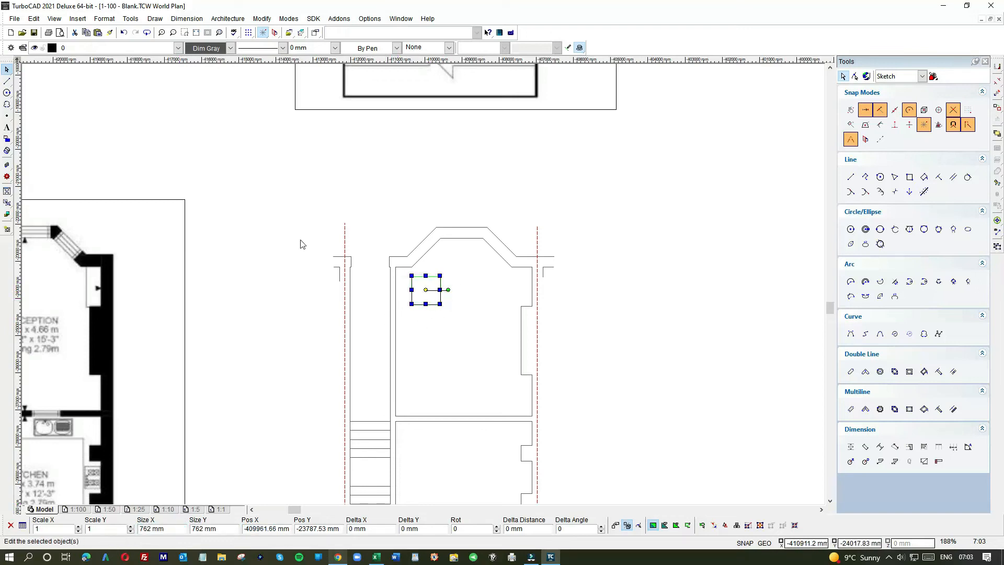
- Move the 762 mm square across the wall between hallway and reception room, just in front of the reception's back wall
{"action": "scroll", "coordinate": [420, 298], "scroll_direction": "up", "scroll_amount": 1}
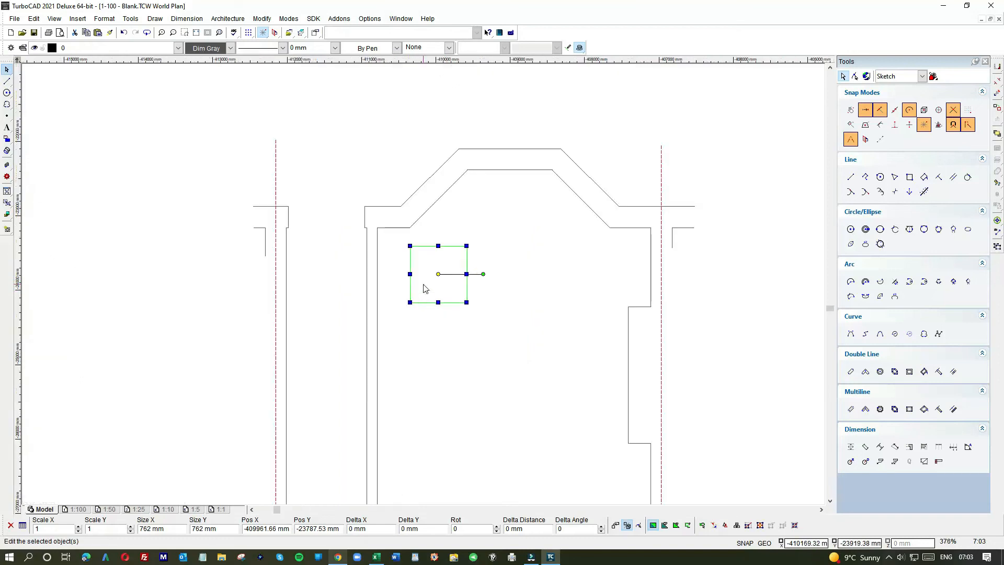
{"action": "scroll", "coordinate": [425, 287], "scroll_direction": "down", "scroll_amount": 1}
{"action": "scroll", "coordinate": [419, 292], "scroll_direction": "down", "scroll_amount": 1}
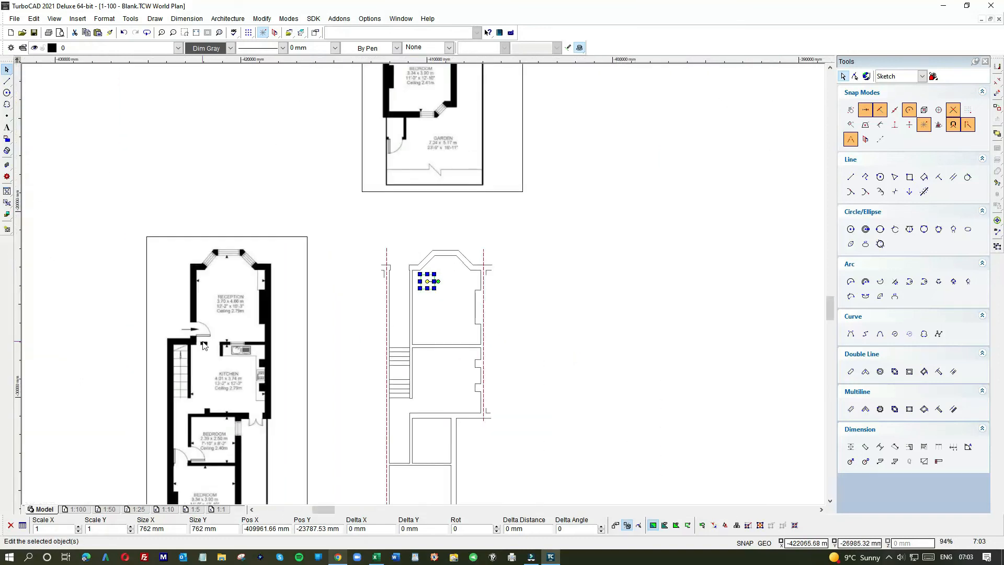
{"action": "left_click", "coordinate": [418, 285]}
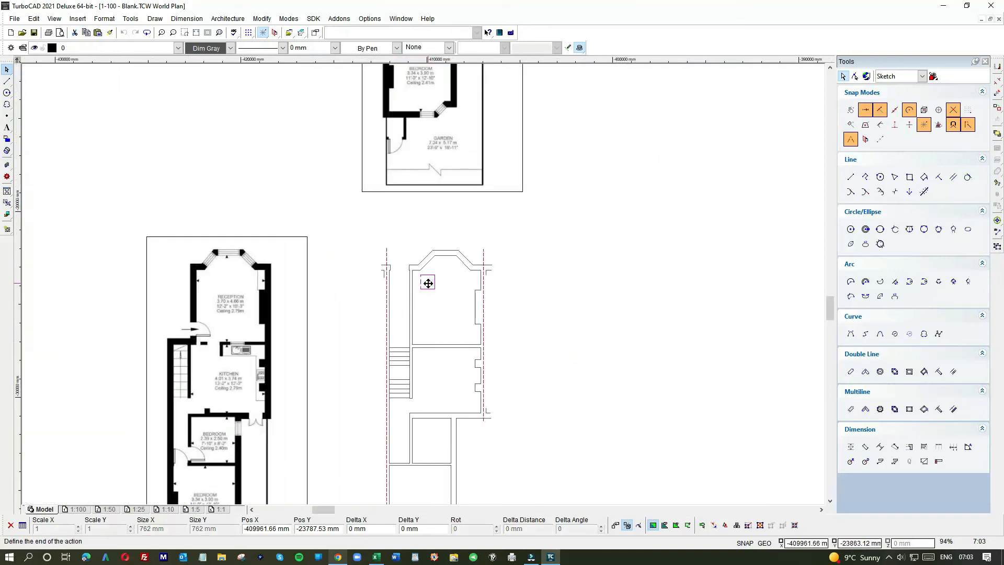
{"action": "left_click", "coordinate": [410, 335]}
{"action": "scroll", "coordinate": [411, 338], "scroll_direction": "up", "scroll_amount": 4}
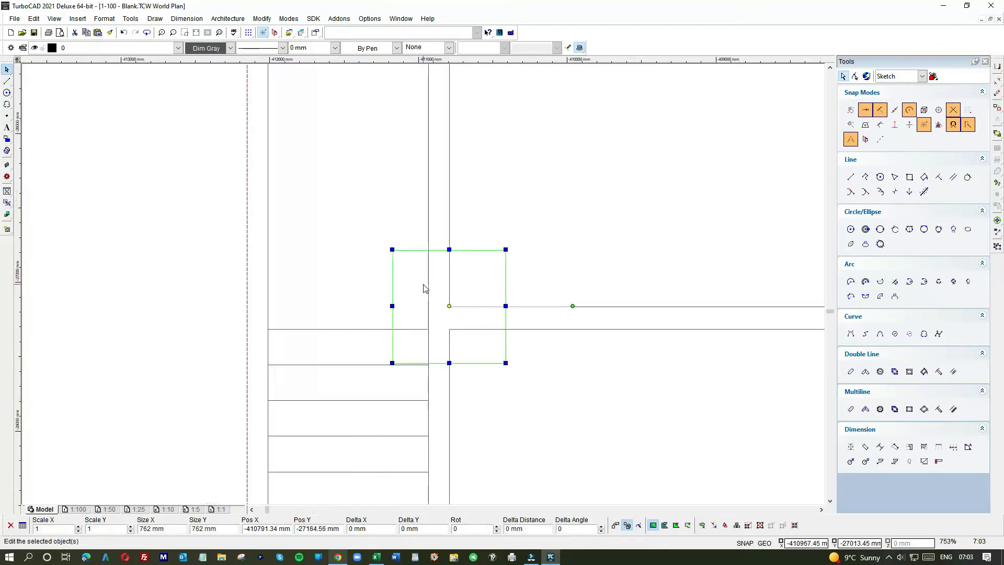
{"action": "left_click", "coordinate": [493, 268]}
{"action": "left_click", "coordinate": [492, 188]}
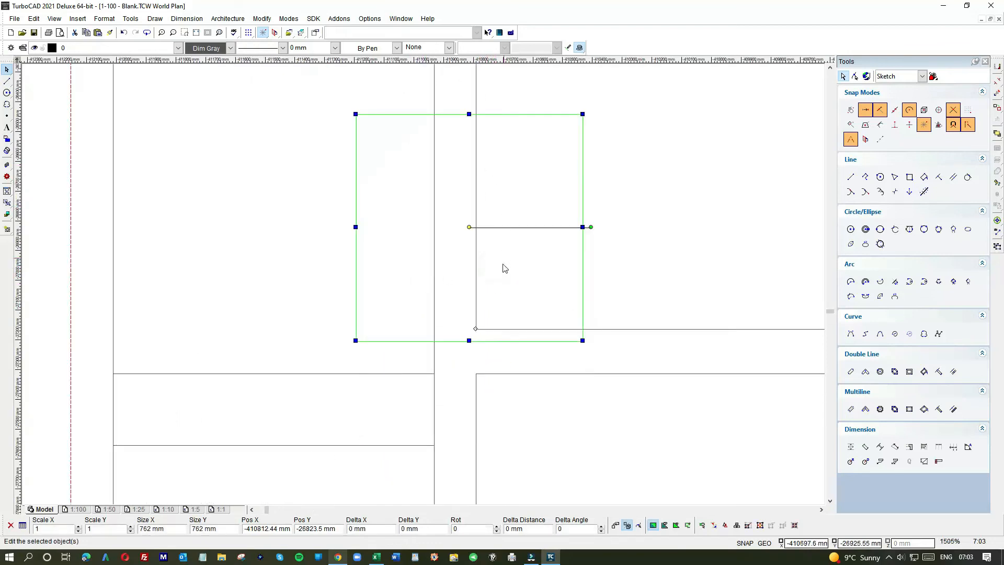
{"action": "left_click", "coordinate": [504, 266]}
{"action": "left_click", "coordinate": [485, 231]}
{"action": "left_click", "coordinate": [494, 254]}
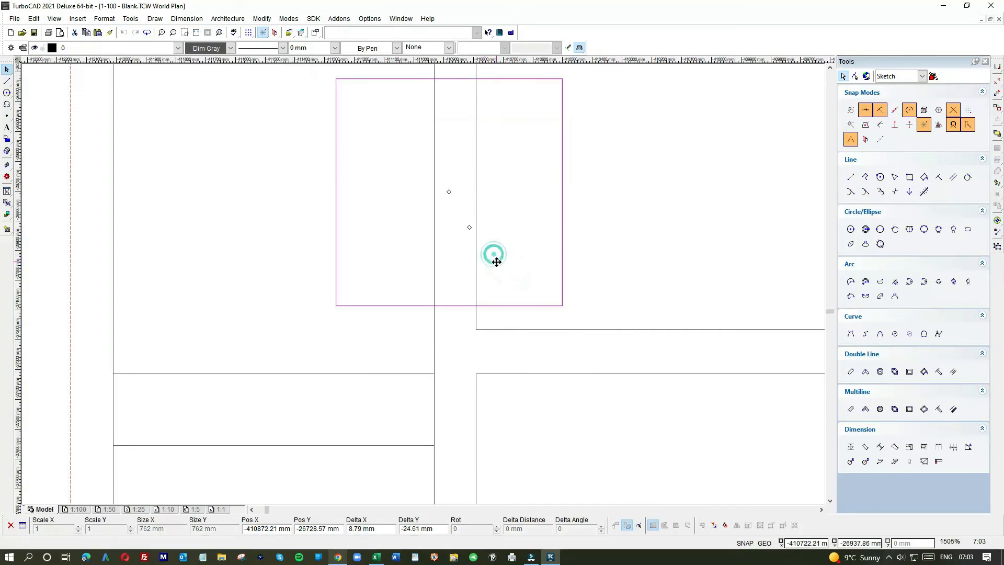
{"action": "left_click", "coordinate": [497, 266]}
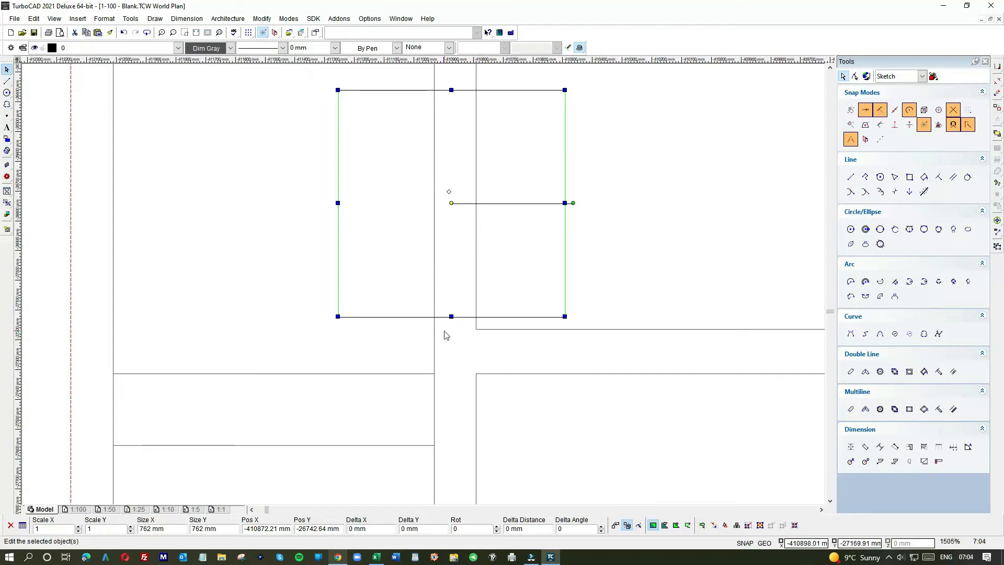
- Trim both lines of the hallway-reception wall inside the square with Object Trim, using the square as the cutting edge
{"action": "scroll", "coordinate": [434, 334], "scroll_direction": "down", "scroll_amount": 2}
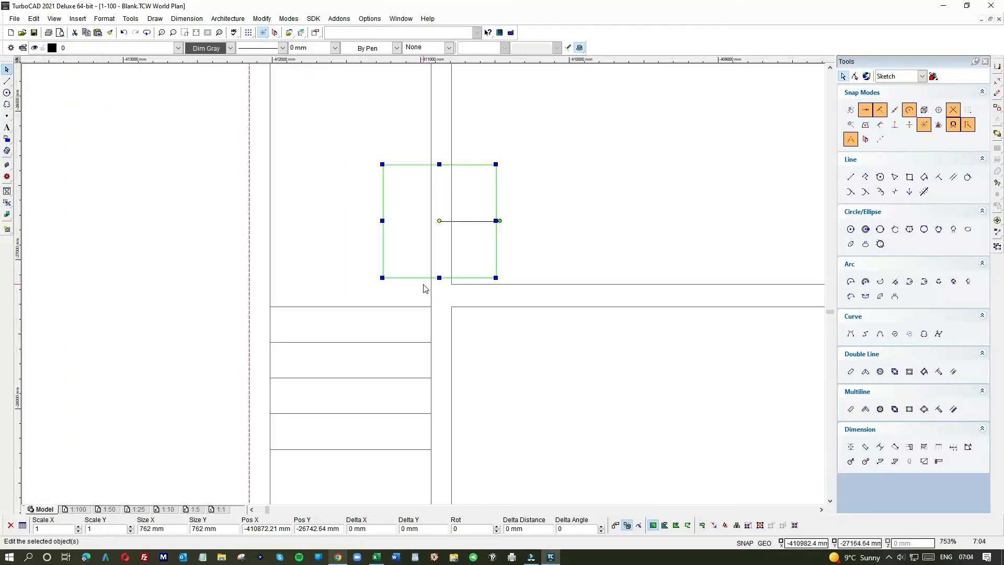
{"action": "left_click", "coordinate": [262, 19]}
{"action": "left_click", "coordinate": [297, 176]}
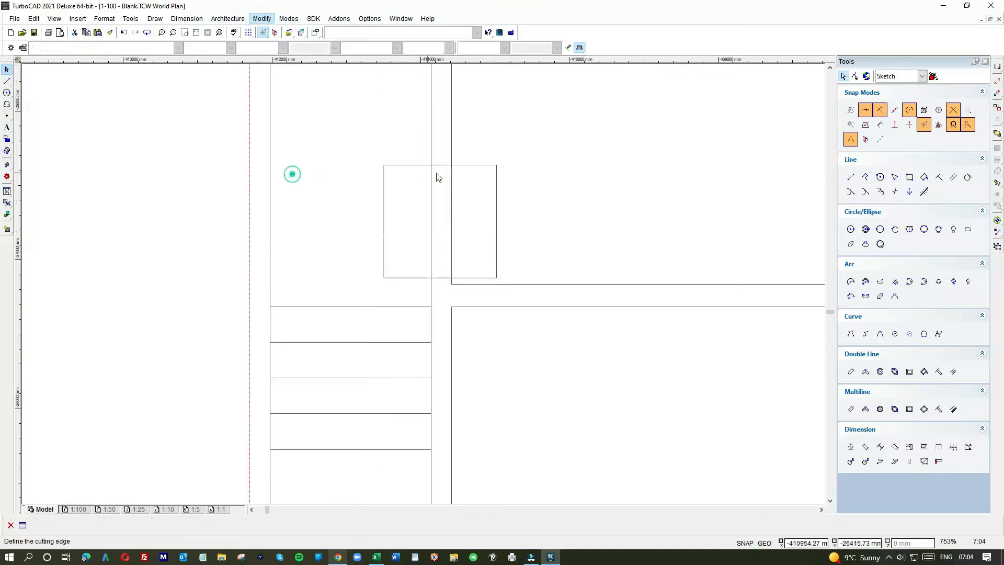
{"action": "left_click", "coordinate": [470, 165]}
{"action": "left_click", "coordinate": [451, 195]}
{"action": "left_click", "coordinate": [431, 202]}
- Move the square out of the door opening into the reception room
{"action": "left_click", "coordinate": [7, 69]}
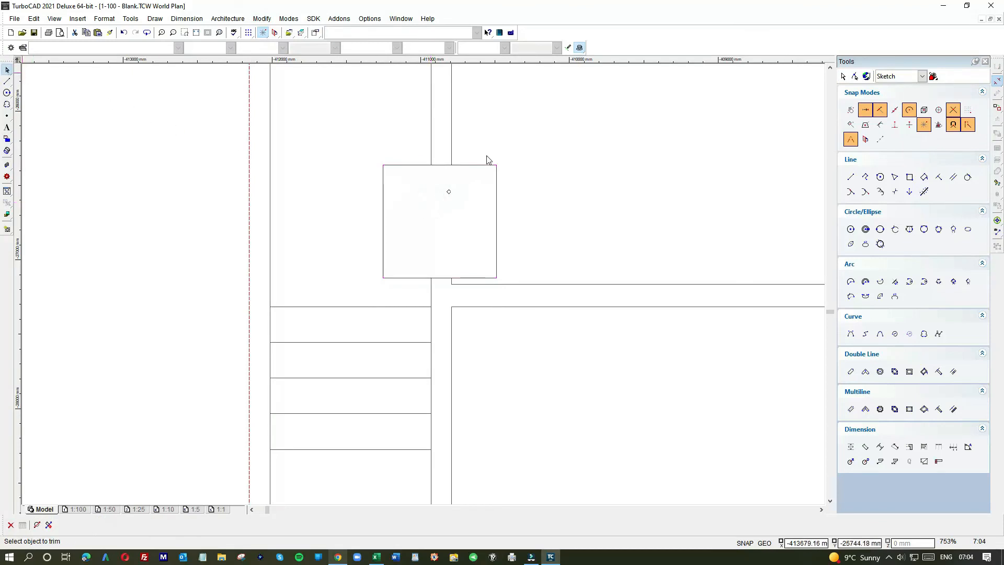
{"action": "left_click", "coordinate": [476, 172]}
{"action": "left_click_drag", "start_coordinate": [479, 190], "coordinate": [620, 182]}
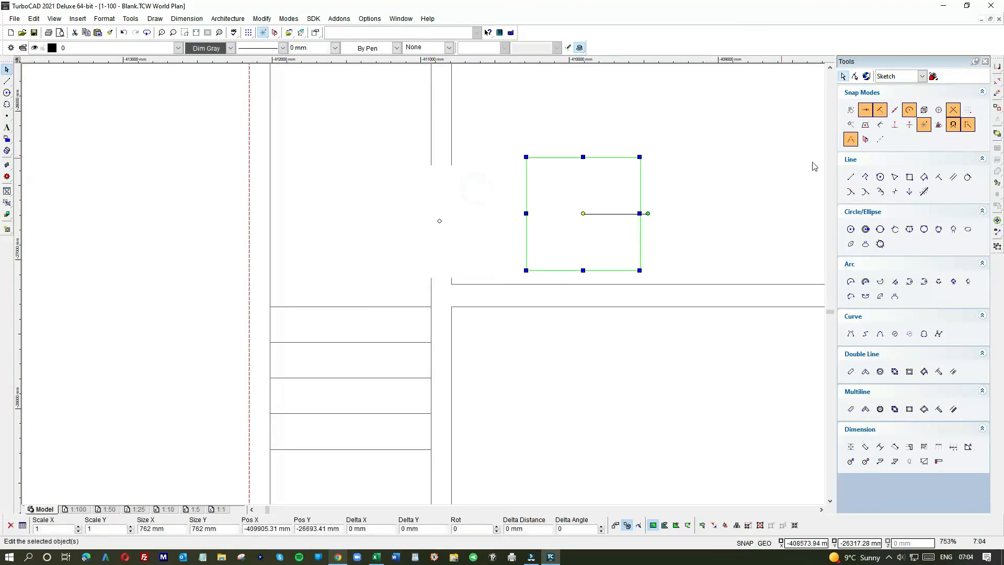
- Draw a short line across the wall thickness at each end of the reception door opening to close the wall
{"action": "left_click", "coordinate": [851, 177]}
{"action": "left_click", "coordinate": [432, 165]}
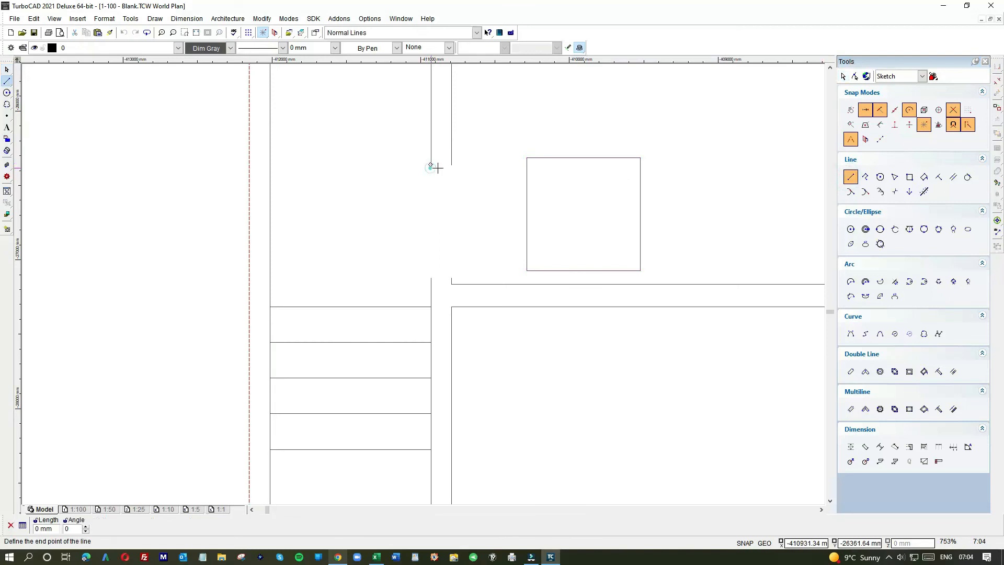
{"action": "left_click", "coordinate": [451, 165]}
{"action": "left_click", "coordinate": [431, 278]}
{"action": "left_click", "coordinate": [451, 278]}
{"action": "scroll", "coordinate": [434, 278], "scroll_direction": "down", "scroll_amount": 2}
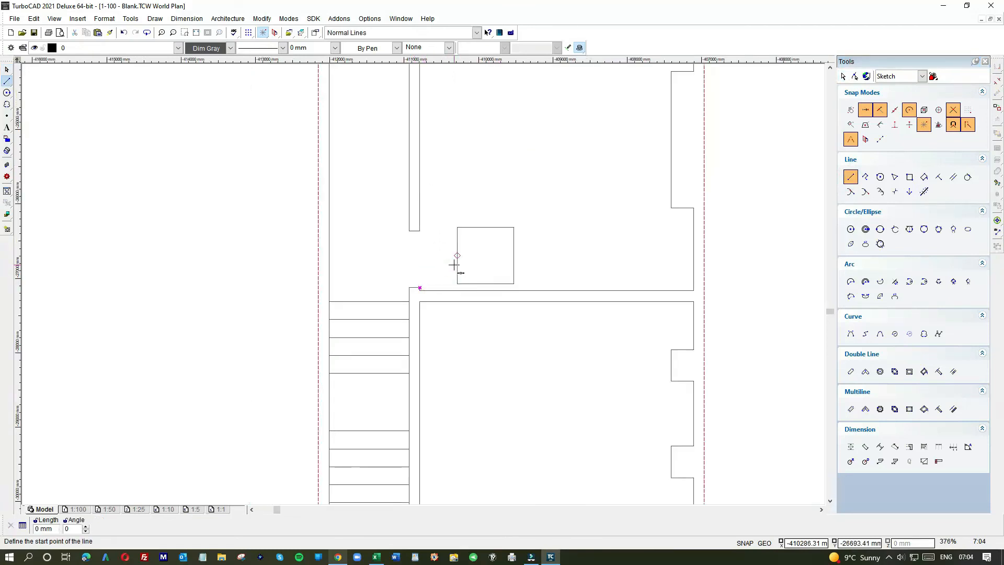
- Draw a vertical line from the kitchen wall stub beside the sink on the upper reference plan down into the new plan's kitchen
{"action": "scroll", "coordinate": [453, 265], "scroll_direction": "down", "scroll_amount": 4}
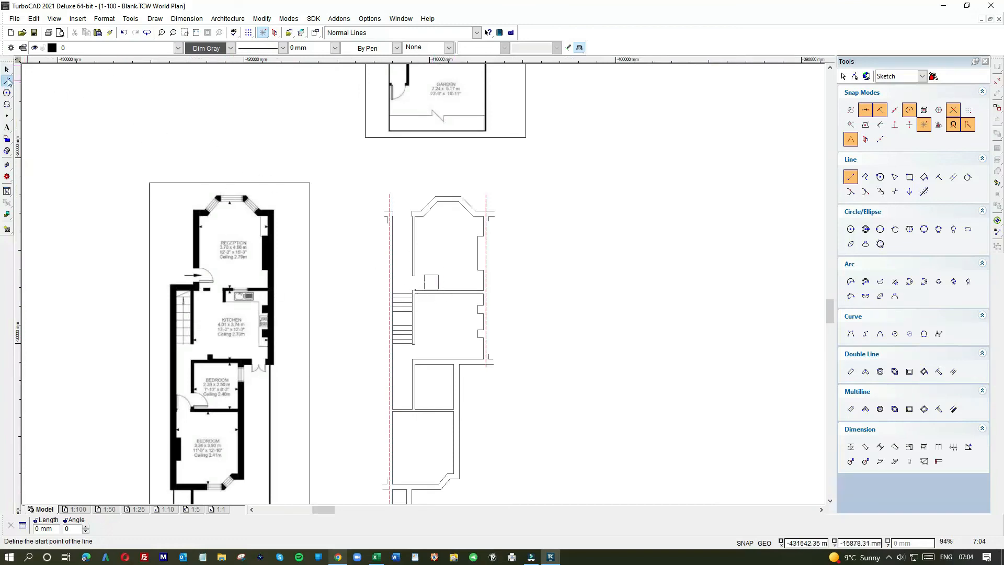
{"action": "scroll", "coordinate": [445, 220], "scroll_direction": "down", "scroll_amount": 2}
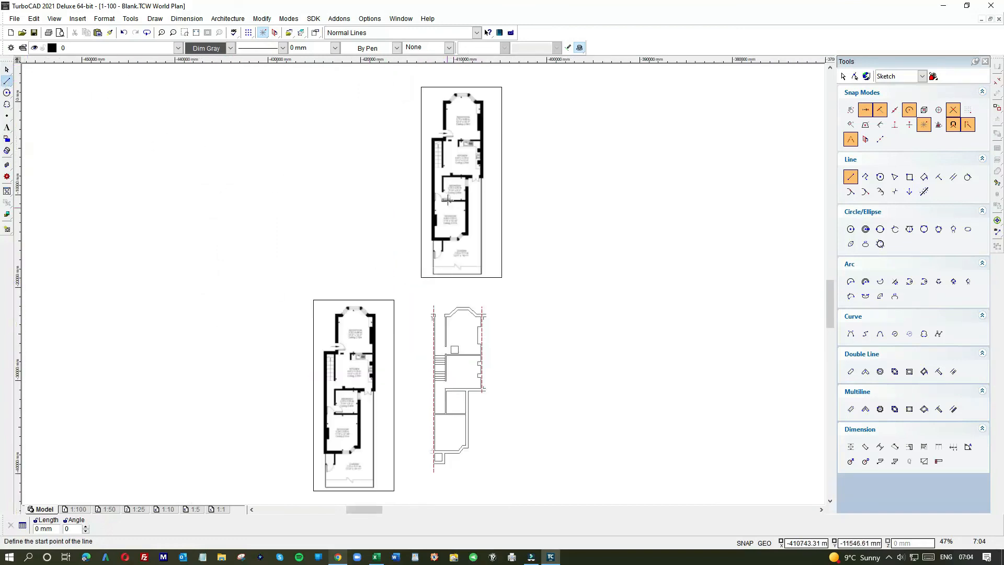
{"action": "scroll", "coordinate": [448, 200], "scroll_direction": "up", "scroll_amount": 4}
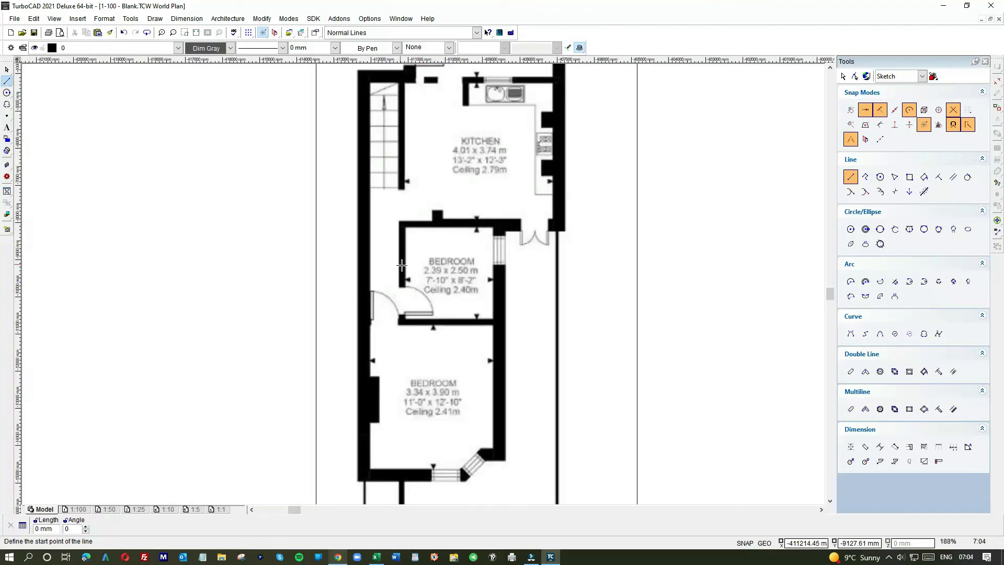
{"action": "left_click", "coordinate": [463, 78]}
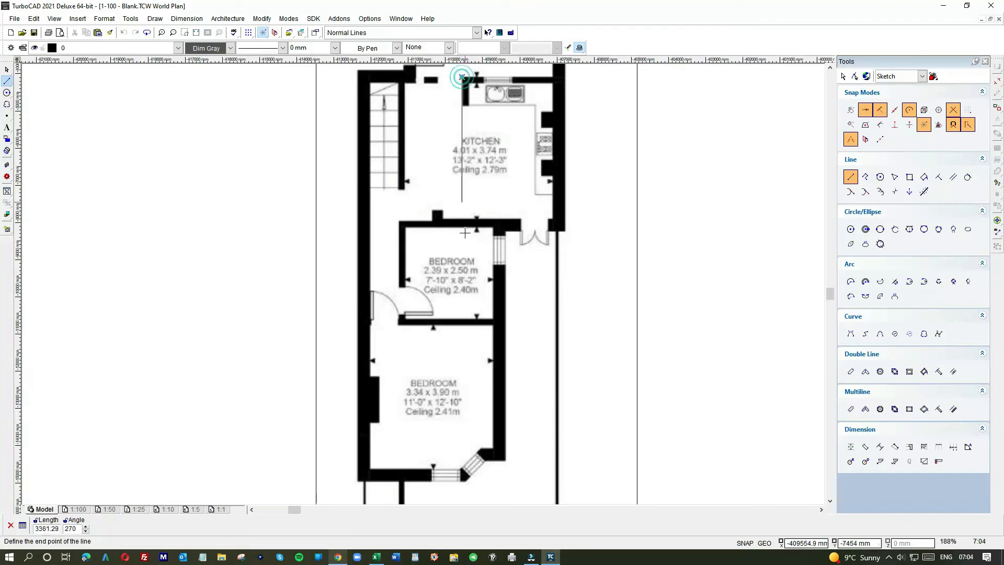
{"action": "scroll", "coordinate": [444, 210], "scroll_direction": "down", "scroll_amount": 4}
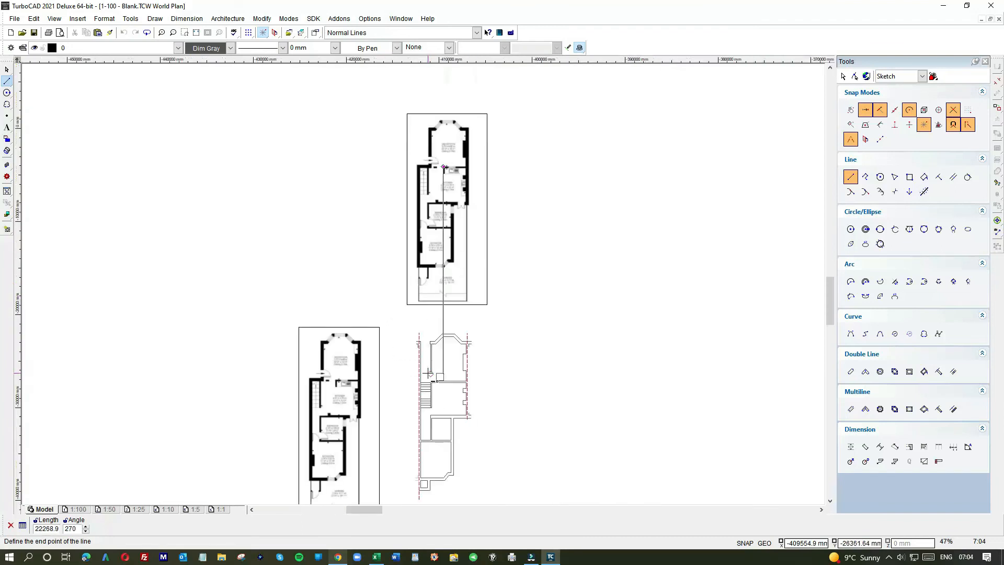
{"action": "left_click", "coordinate": [444, 390]}
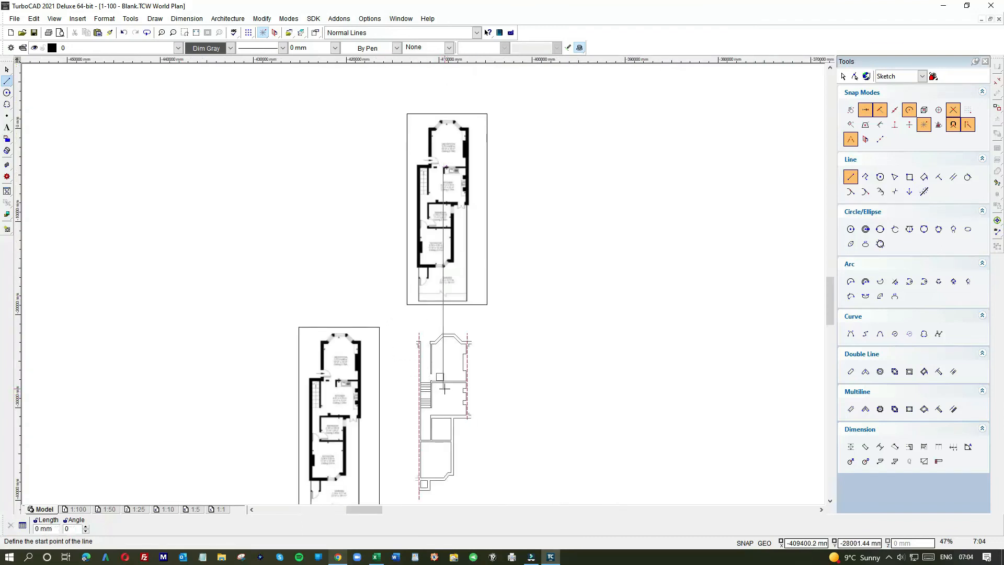
- Move the square down onto the reception-kitchen wall so that its side lines up with the vertical transfer line
{"action": "scroll", "coordinate": [444, 388], "scroll_direction": "up", "scroll_amount": 6}
{"action": "left_click", "coordinate": [7, 70]}
{"action": "left_click", "coordinate": [423, 162]}
{"action": "left_click_drag", "start_coordinate": [428, 180], "coordinate": [429, 232]}
{"action": "scroll", "coordinate": [430, 232], "scroll_direction": "up", "scroll_amount": 4}
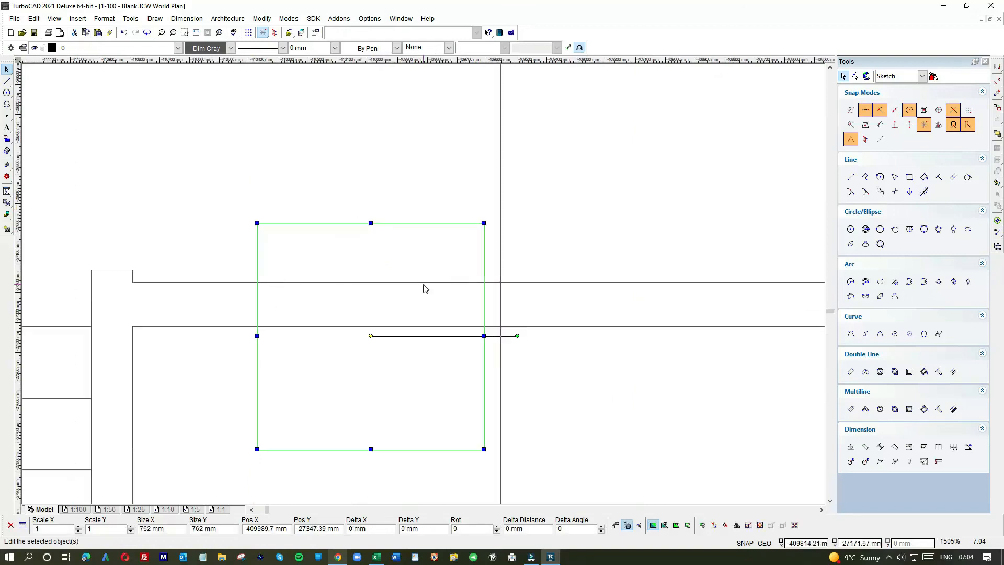
{"action": "left_click_drag", "start_coordinate": [453, 268], "coordinate": [470, 273]}
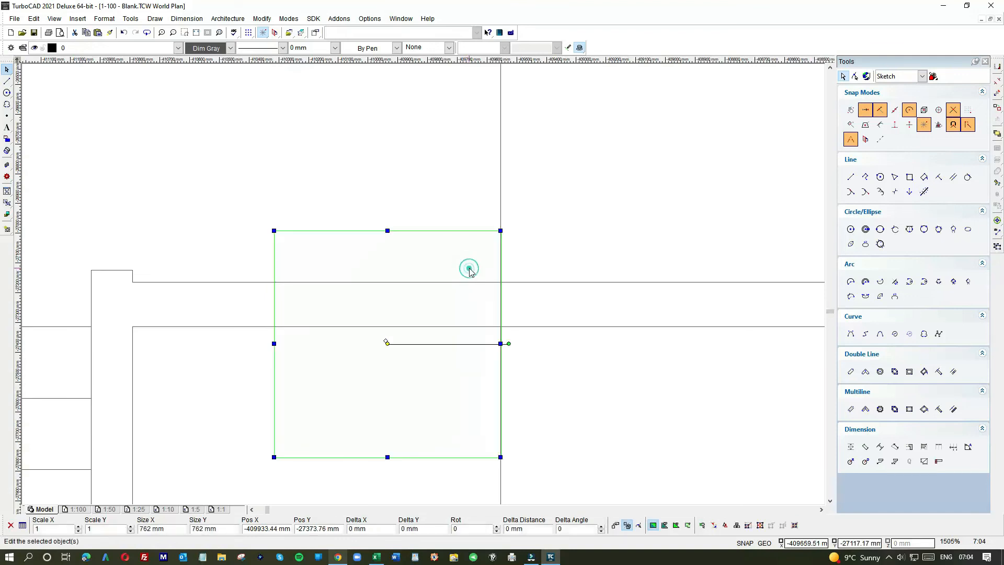
- Trim both lines of the reception-kitchen wall inside the square with Object Trim, using the square as the cutting edge
{"action": "left_click", "coordinate": [445, 167]}
{"action": "left_click", "coordinate": [263, 19]}
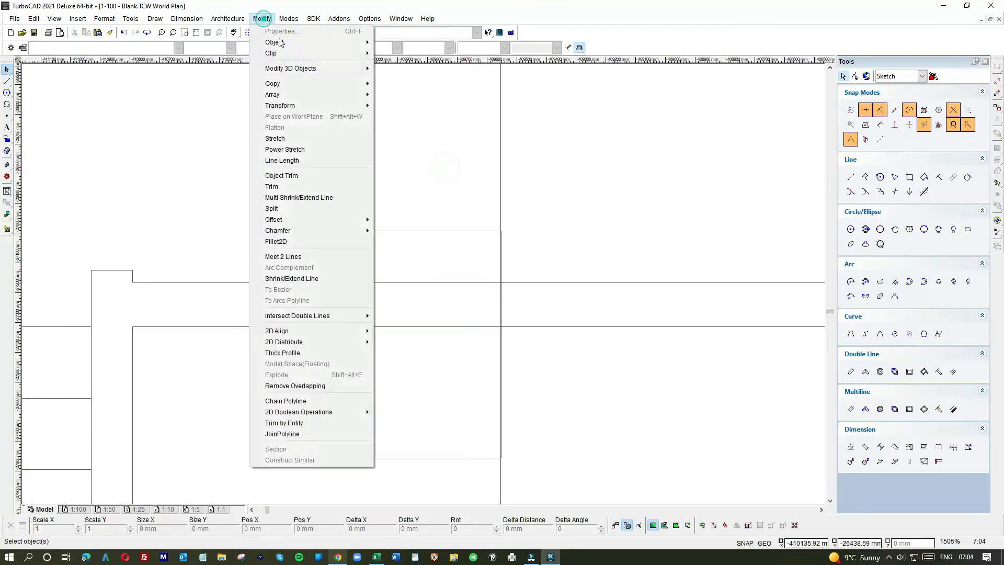
{"action": "left_click", "coordinate": [285, 174]}
{"action": "left_click", "coordinate": [417, 229]}
{"action": "left_click", "coordinate": [413, 279]}
{"action": "left_click", "coordinate": [406, 326]}
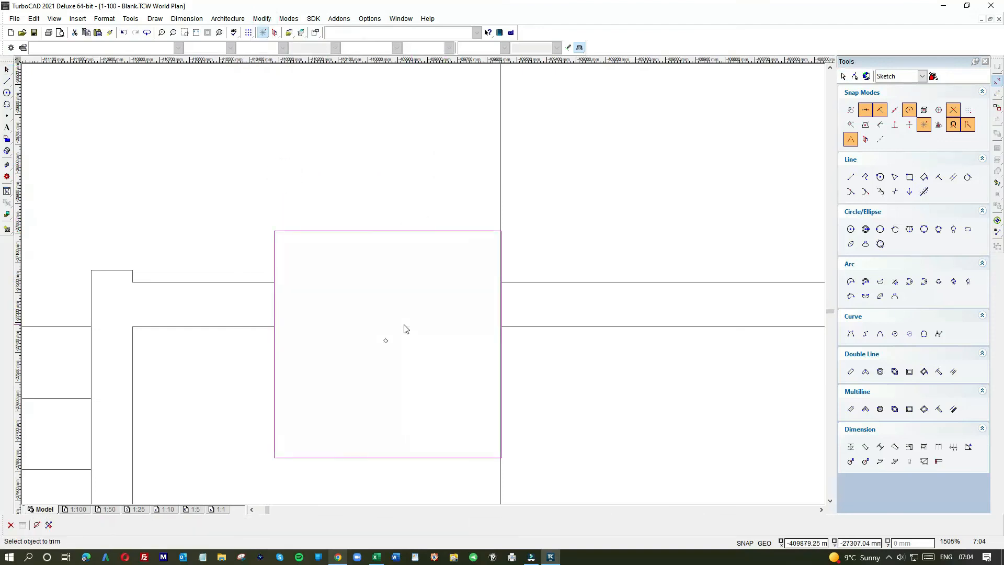
- Delete the vertical transfer line running down from the upper reference plan
{"action": "left_click", "coordinate": [7, 70]}
{"action": "left_click", "coordinate": [498, 148]}
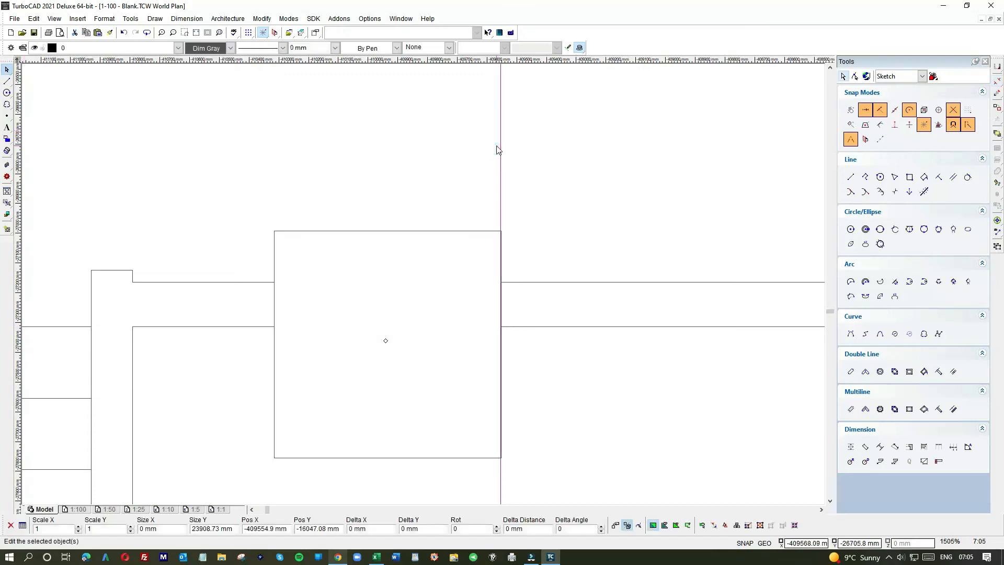
{"action": "key", "text": "Delete"}
- Move the square up out of the kitchen opening into the reception room
{"action": "scroll", "coordinate": [387, 361], "scroll_direction": "down", "scroll_amount": 1}
{"action": "left_click", "coordinate": [369, 327]}
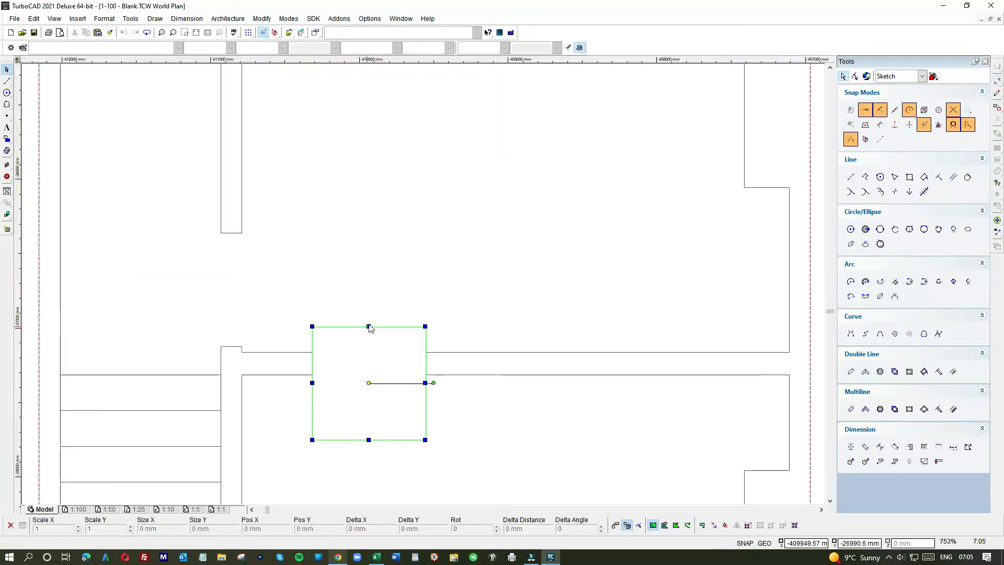
{"action": "left_click", "coordinate": [358, 350]}
{"action": "scroll", "coordinate": [327, 325], "scroll_direction": "down", "scroll_amount": 1}
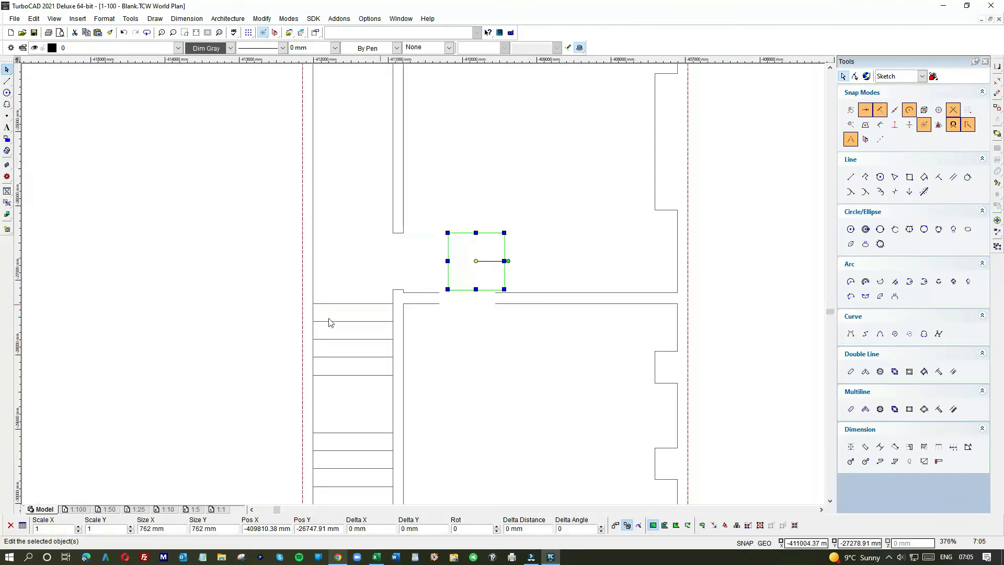
- Draw a short line across the wall thickness at each end of the kitchen opening to close the wall
{"action": "scroll", "coordinate": [425, 287], "scroll_direction": "down", "scroll_amount": 1}
{"action": "scroll", "coordinate": [255, 283], "scroll_direction": "down", "scroll_amount": 1}
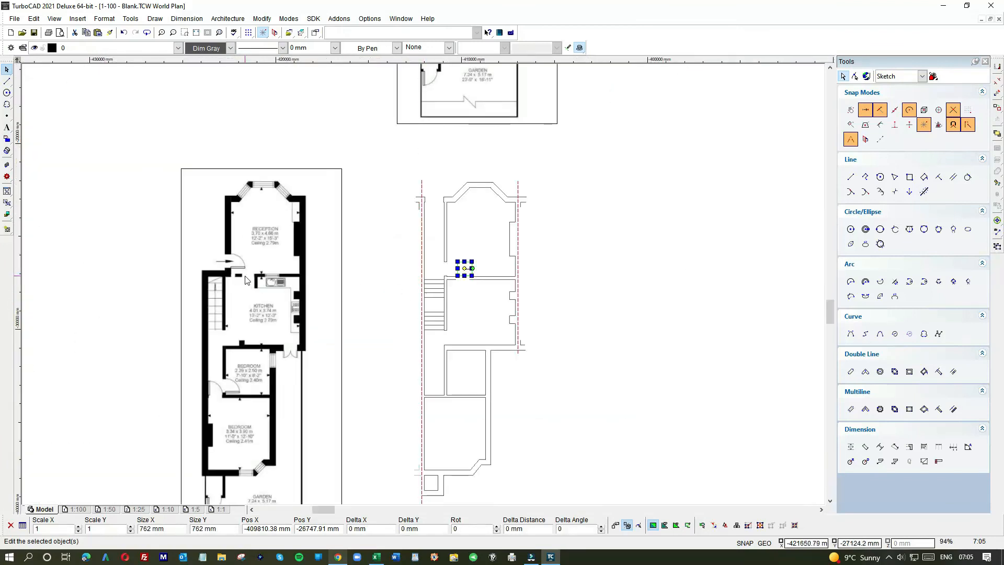
{"action": "scroll", "coordinate": [239, 283], "scroll_direction": "up", "scroll_amount": 2}
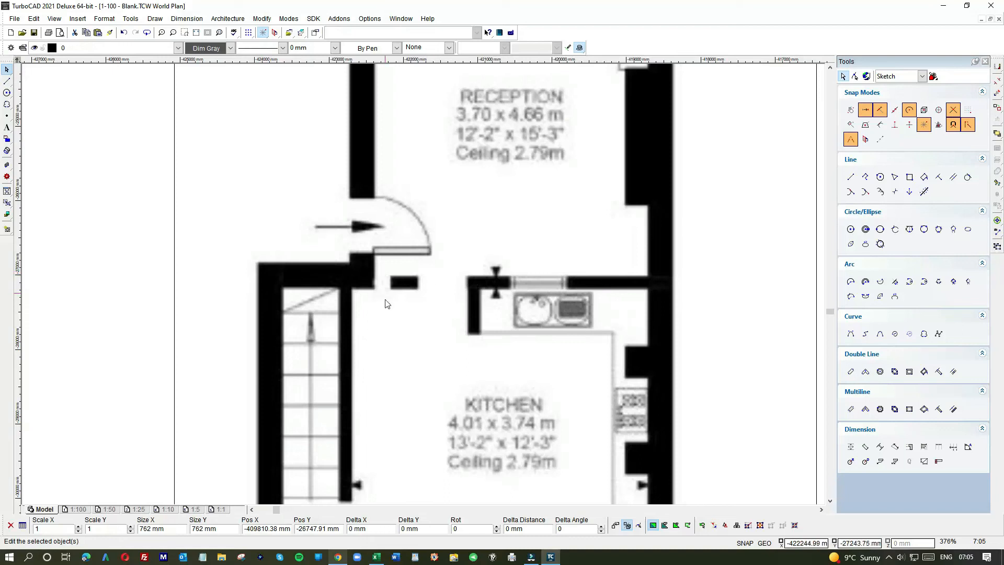
{"action": "scroll", "coordinate": [432, 280], "scroll_direction": "down", "scroll_amount": 2}
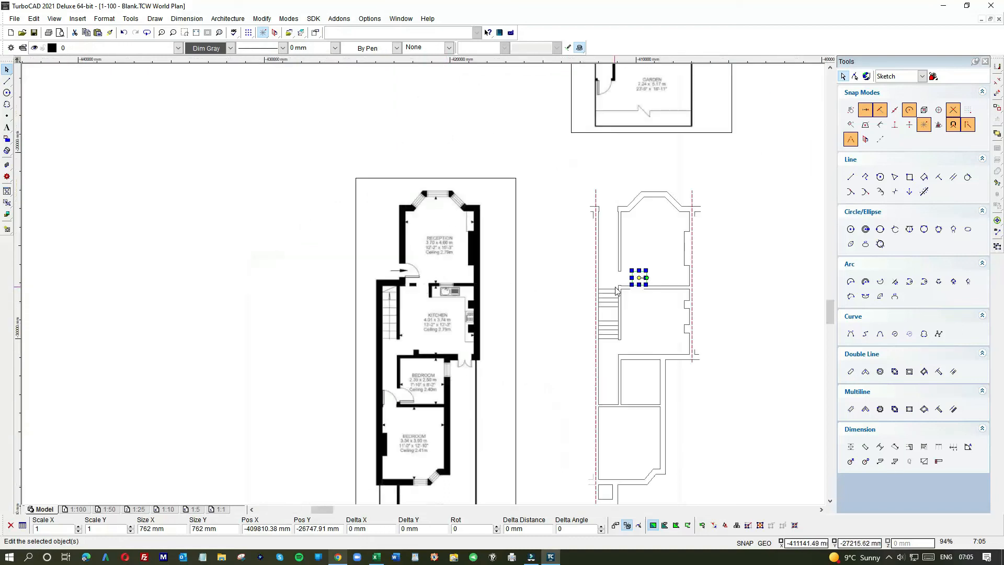
{"action": "scroll", "coordinate": [616, 291], "scroll_direction": "up", "scroll_amount": 3}
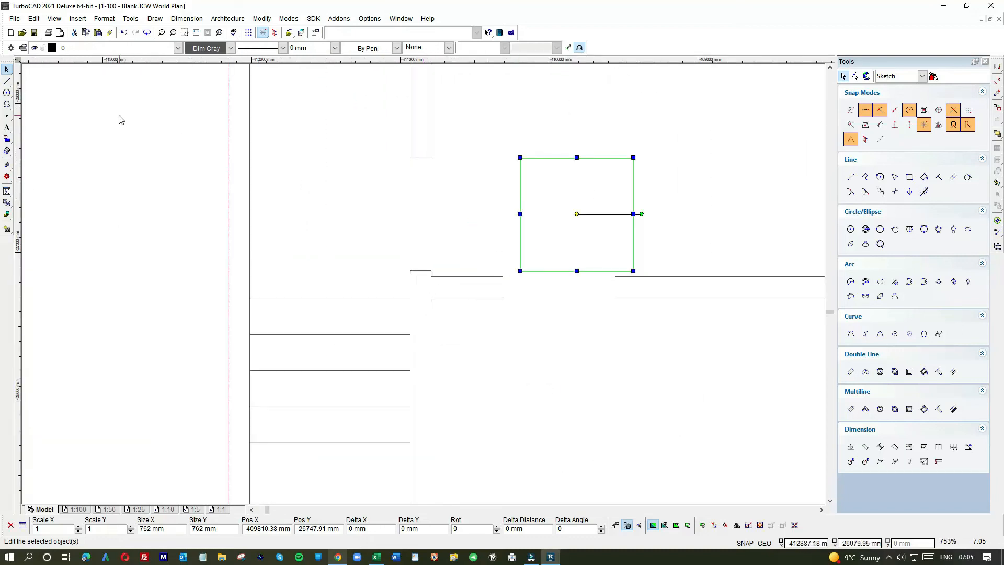
{"action": "left_click", "coordinate": [7, 81]}
{"action": "left_click", "coordinate": [502, 276]}
{"action": "left_click", "coordinate": [502, 299]}
{"action": "left_click", "coordinate": [613, 276]}
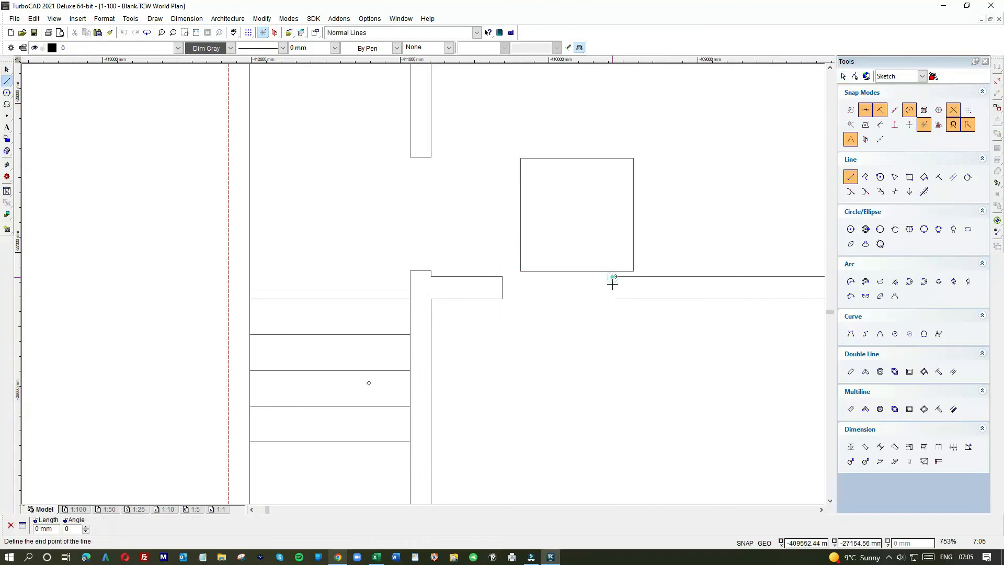
{"action": "left_click", "coordinate": [615, 299]}
{"action": "left_click", "coordinate": [7, 69]}
- Draw the kitchen wall stub down from the opening's edge and a horizontal worktop line from the stub toward the chimney-breast wall
{"action": "scroll", "coordinate": [337, 239], "scroll_direction": "down", "scroll_amount": 2}
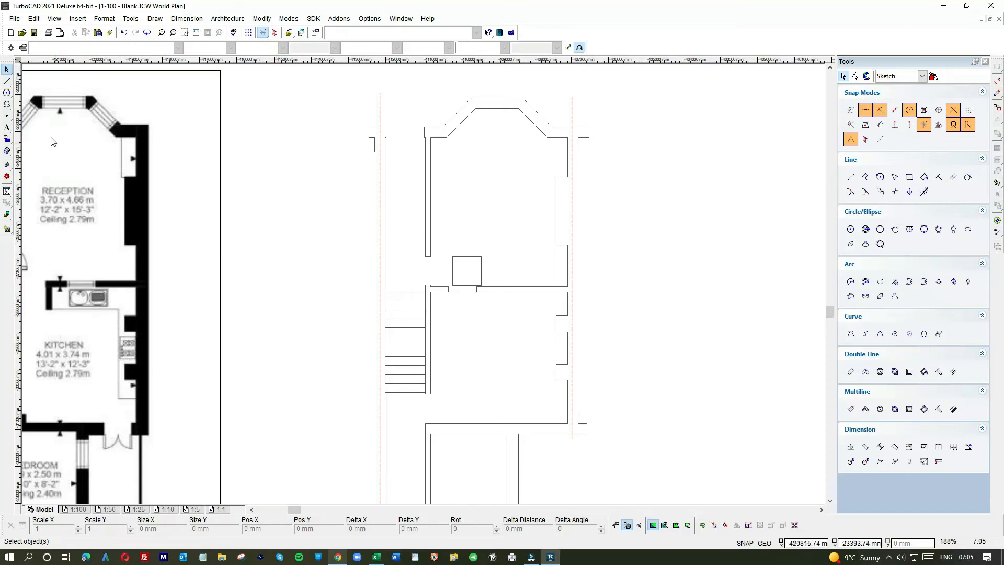
{"action": "left_click", "coordinate": [7, 81]}
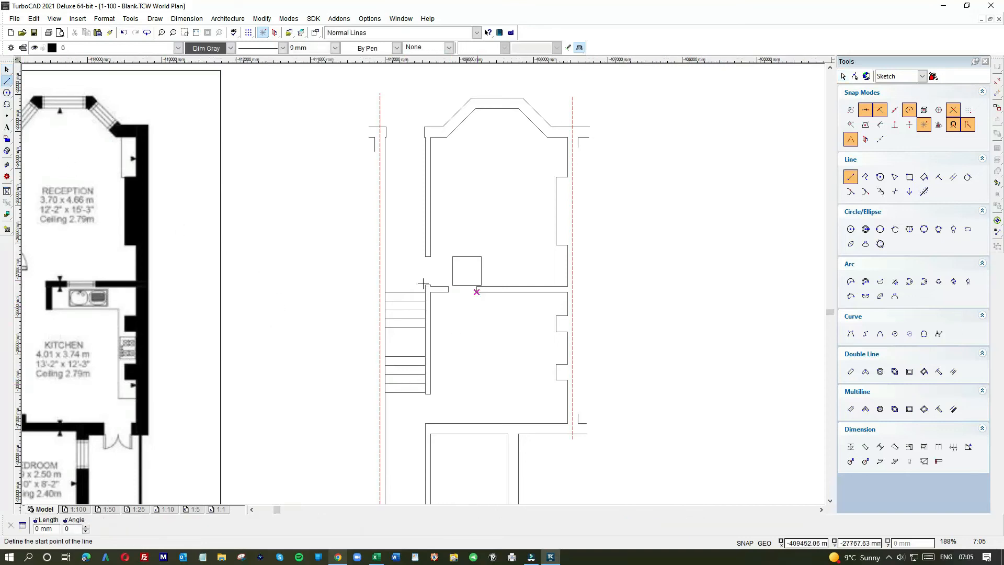
{"action": "scroll", "coordinate": [473, 309], "scroll_direction": "up", "scroll_amount": 2}
{"action": "left_click", "coordinate": [413, 212]}
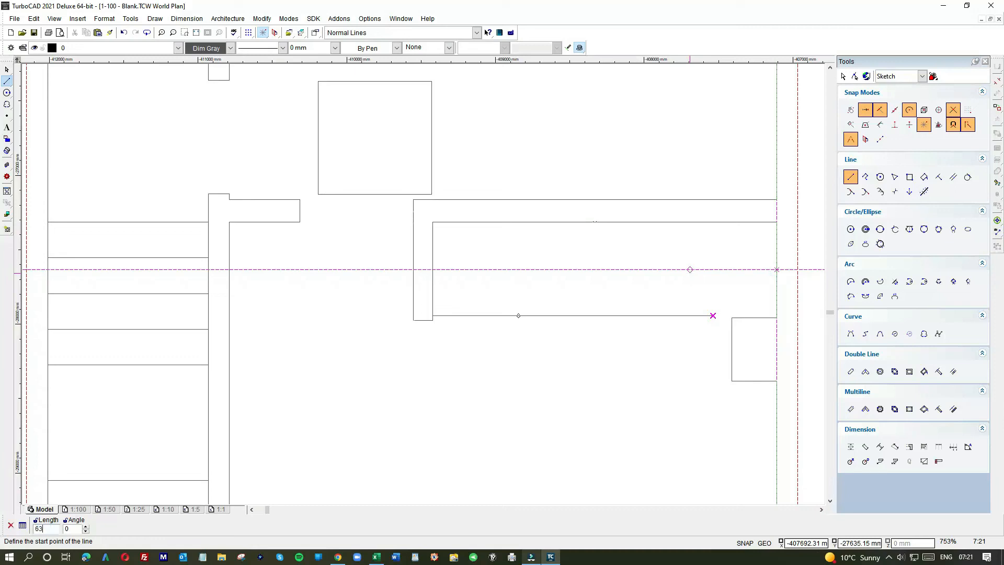
{"action": "scroll", "coordinate": [419, 284], "scroll_direction": "down", "scroll_amount": 4}
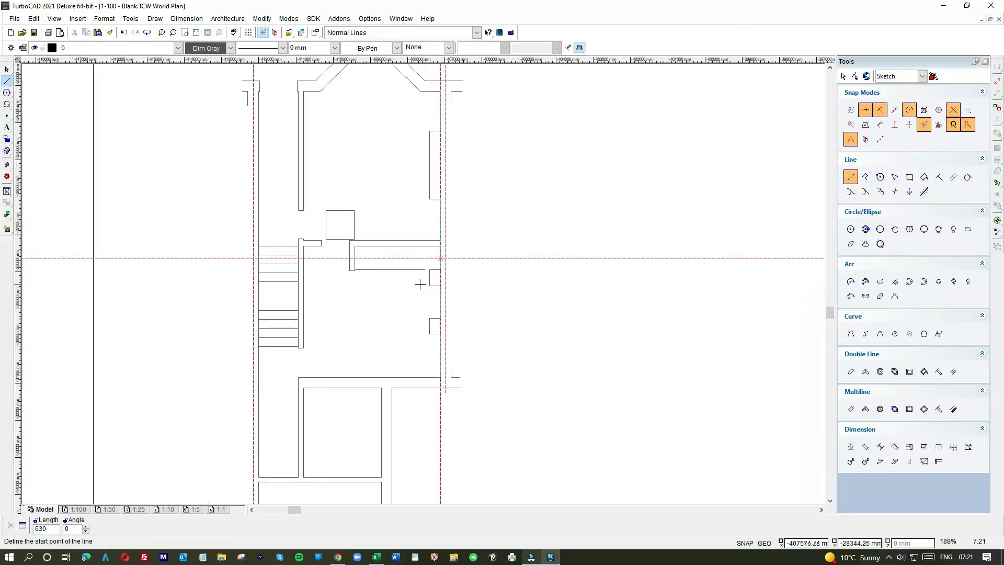
{"action": "scroll", "coordinate": [421, 324], "scroll_direction": "up", "scroll_amount": 4}
{"action": "left_click", "coordinate": [7, 70]}
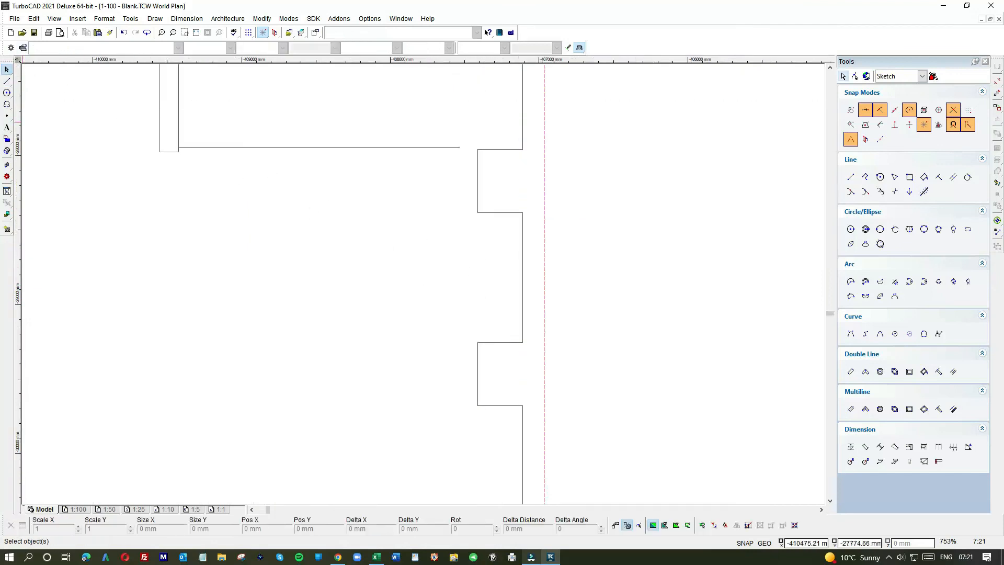
- Save the drawing
{"action": "left_click", "coordinate": [7, 81]}
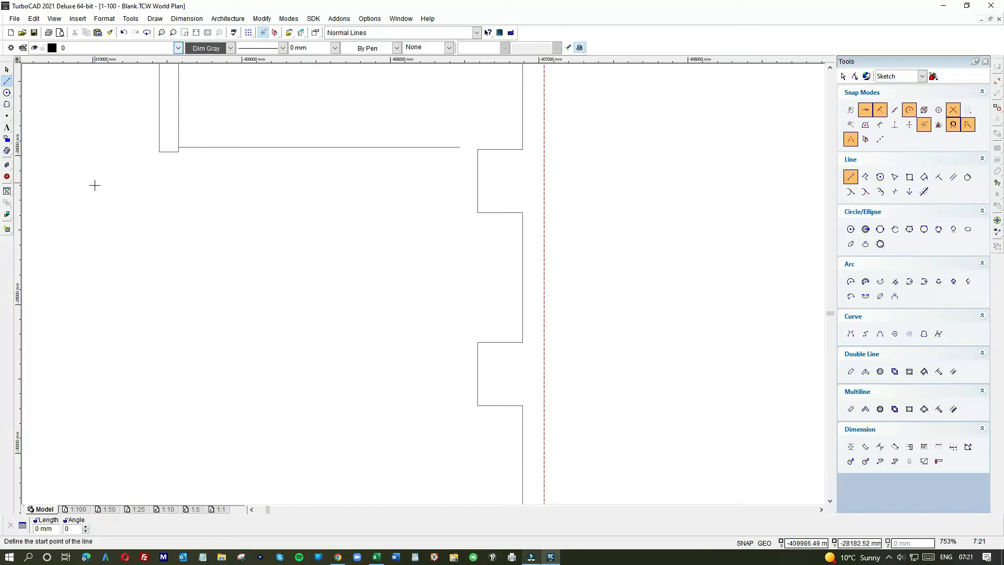
{"action": "left_click", "coordinate": [34, 33]}
{"action": "left_click", "coordinate": [7, 70]}
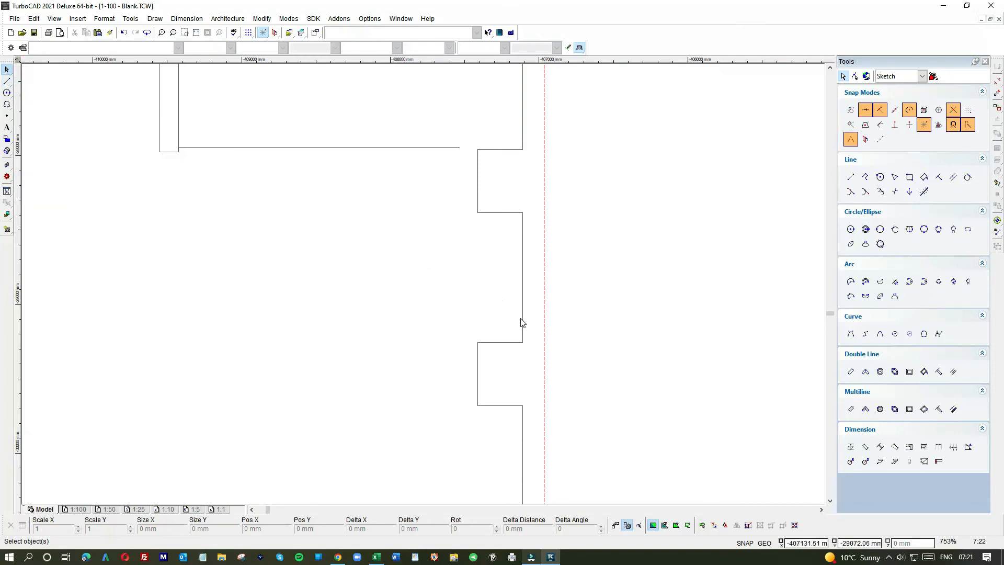
- Draw a 630 mm horizontal line into the kitchen from the wall between the two chimney breasts to set the worktop depth
{"action": "left_click", "coordinate": [7, 82]}
{"action": "left_click", "coordinate": [522, 275]}
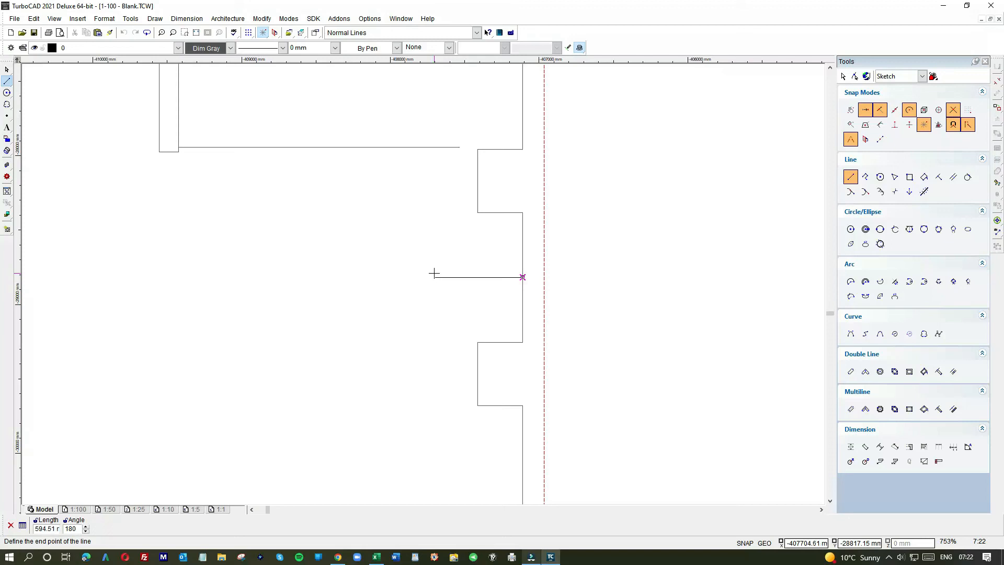
{"action": "key", "text": "Tab"}
{"action": "type", "text": "5"}
{"action": "key", "text": "Return"}
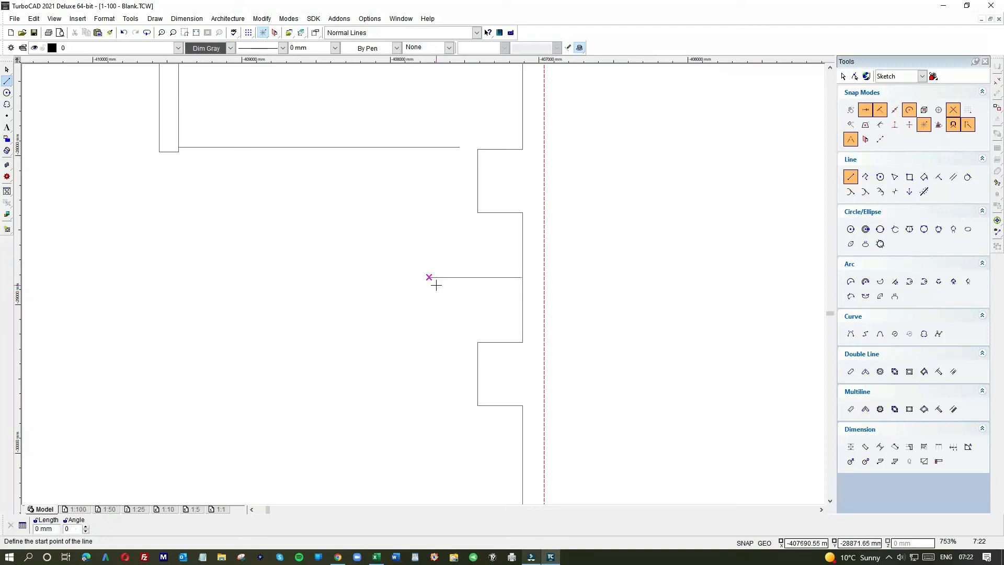
- Draw a vertical worktop line from the free end of the 630 mm line up to the horizontal worktop line
{"action": "left_click", "coordinate": [428, 277]}
{"action": "left_click", "coordinate": [429, 277]}
{"action": "left_click", "coordinate": [429, 147]}
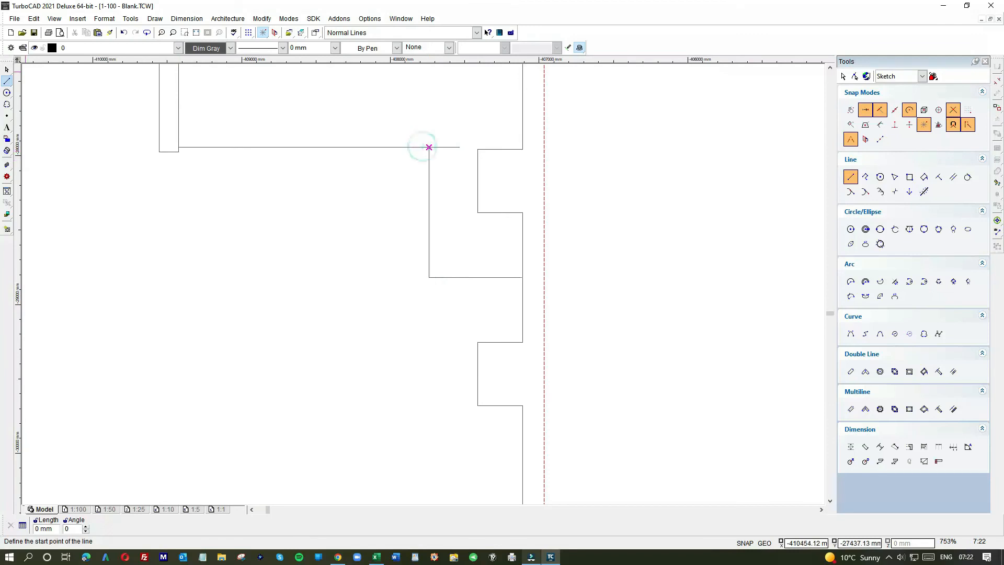
{"action": "key", "text": "Escape"}
- Shorten the horizontal worktop line so that it ends at the corner with the vertical worktop line
{"action": "left_click", "coordinate": [456, 148]}
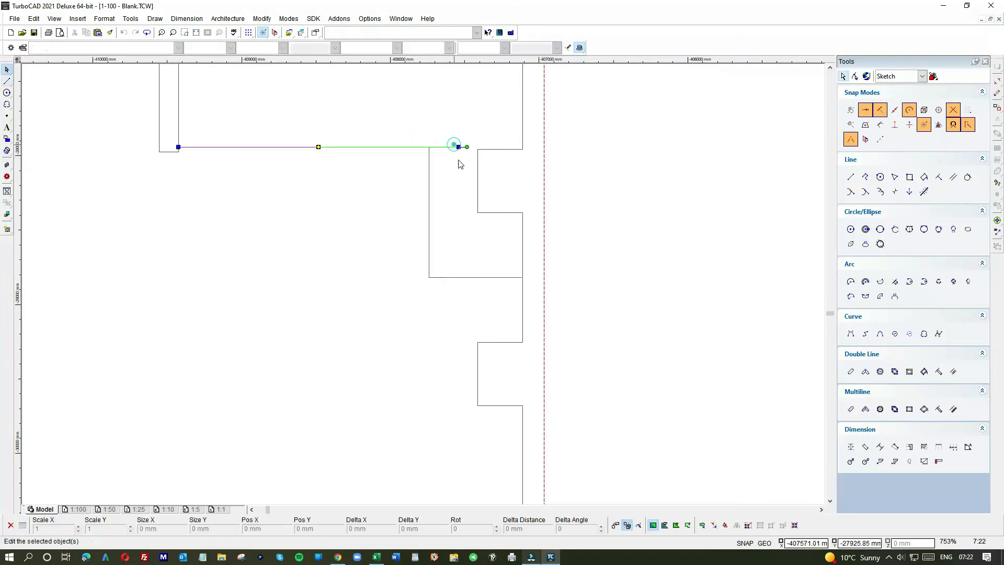
{"action": "left_click", "coordinate": [458, 148]}
{"action": "left_click", "coordinate": [429, 148]}
{"action": "left_click", "coordinate": [347, 240]}
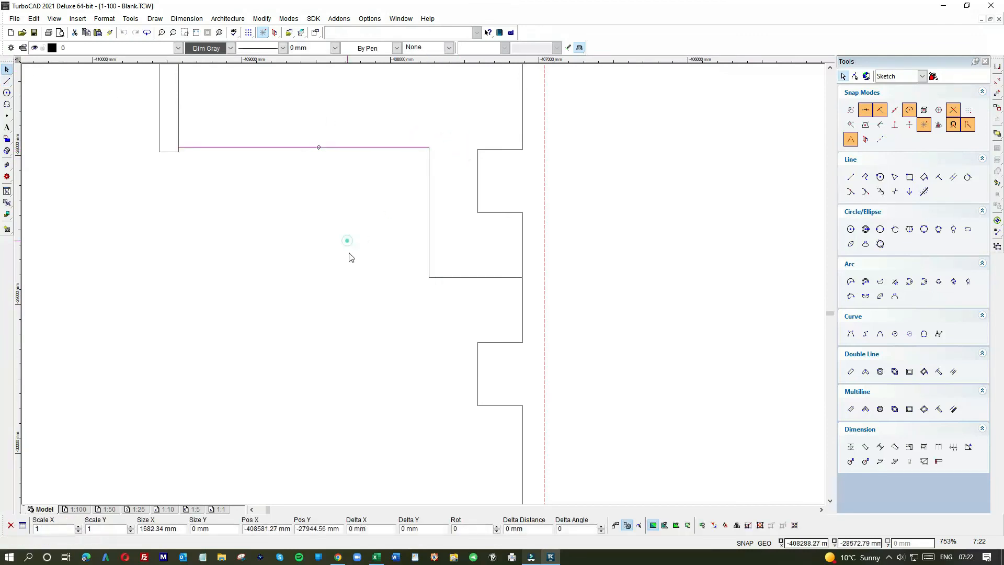
- Draw a horizontal transfer line from the worktop's lower end on the adjacent reference plan across to the new kitchen's chimney-breast wall
{"action": "scroll", "coordinate": [312, 315], "scroll_direction": "down", "scroll_amount": 2}
{"action": "scroll", "coordinate": [425, 288], "scroll_direction": "down", "scroll_amount": 2}
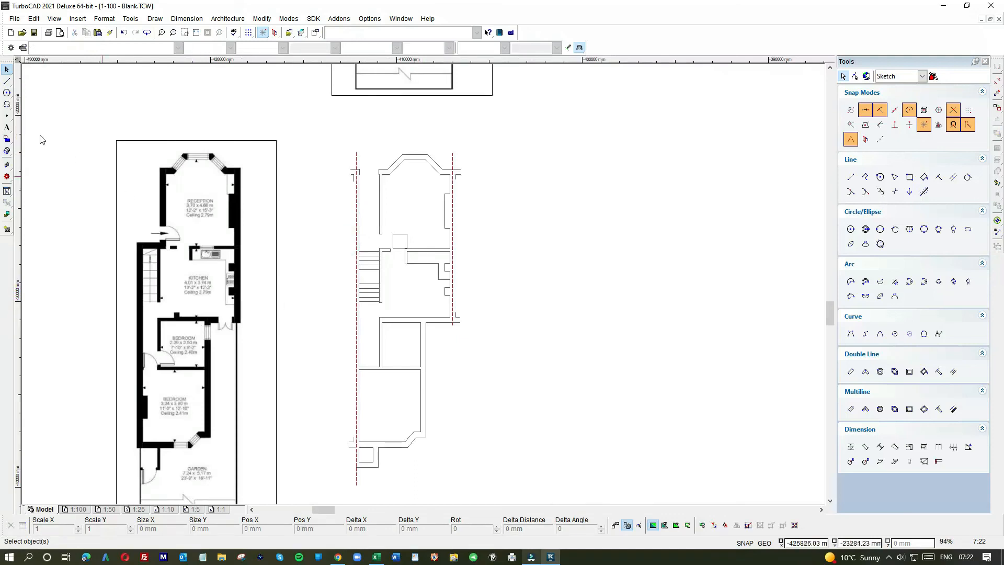
{"action": "left_click", "coordinate": [6, 81]}
{"action": "scroll", "coordinate": [177, 320], "scroll_direction": "up", "scroll_amount": 4}
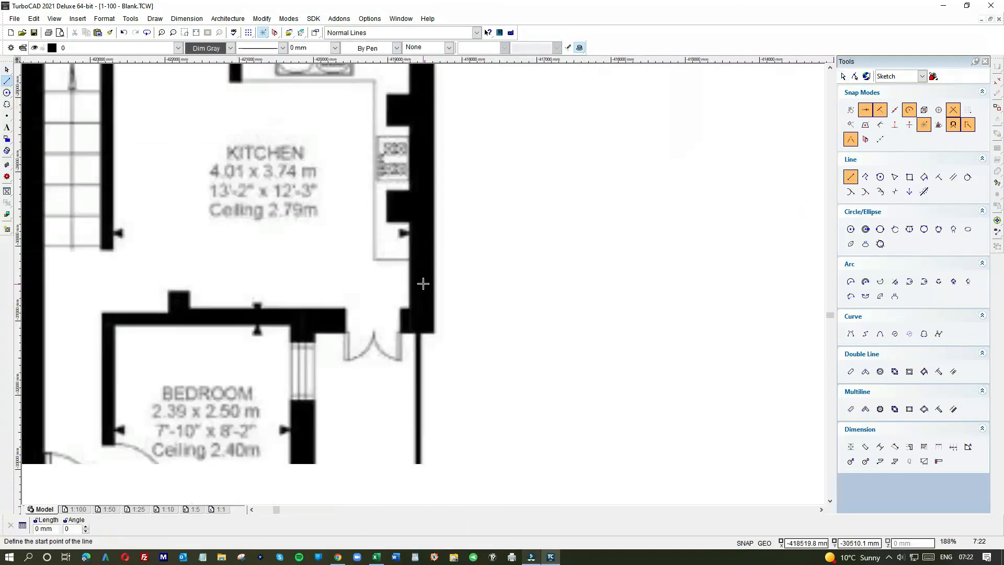
{"action": "scroll", "coordinate": [423, 283], "scroll_direction": "up", "scroll_amount": 4}
{"action": "left_click", "coordinate": [383, 236]}
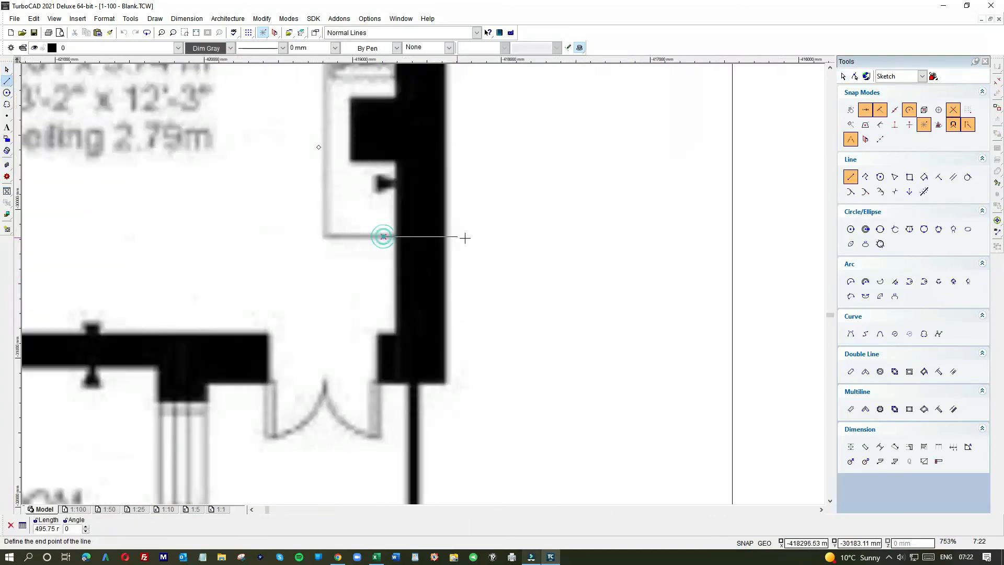
{"action": "scroll", "coordinate": [465, 285], "scroll_direction": "down", "scroll_amount": 4}
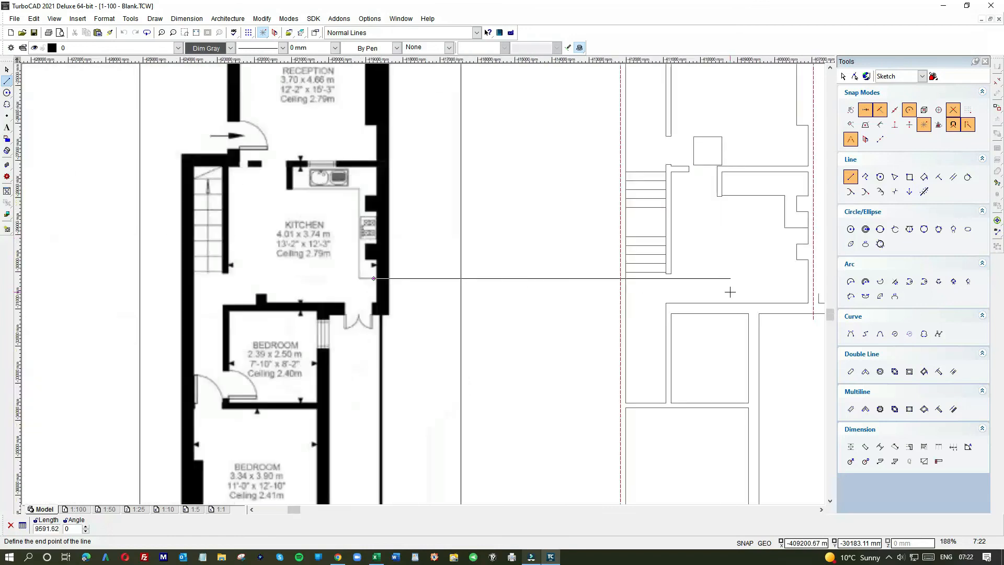
{"action": "scroll", "coordinate": [428, 280], "scroll_direction": "down", "scroll_amount": 4}
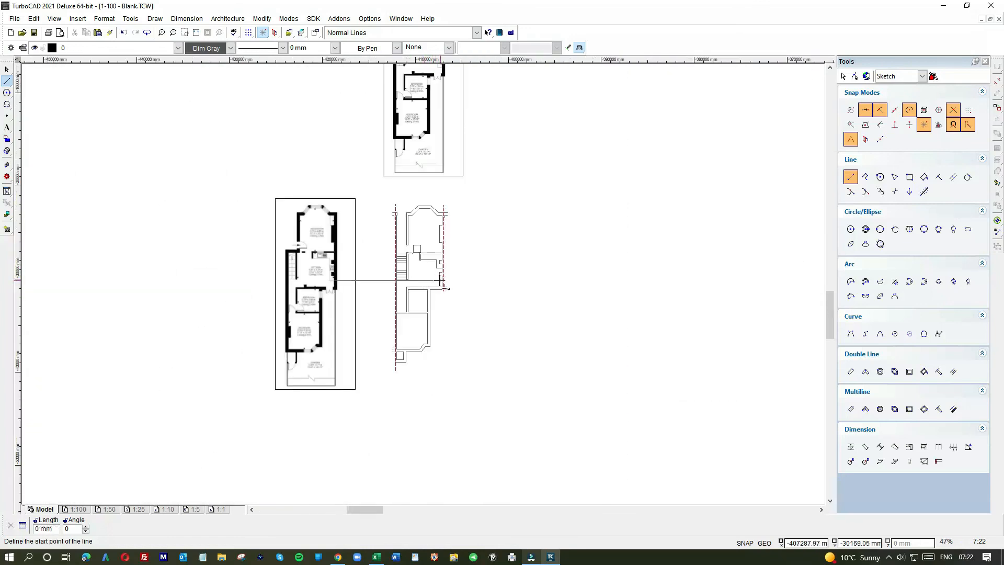
{"action": "left_click", "coordinate": [442, 280]}
{"action": "left_click", "coordinate": [7, 71]}
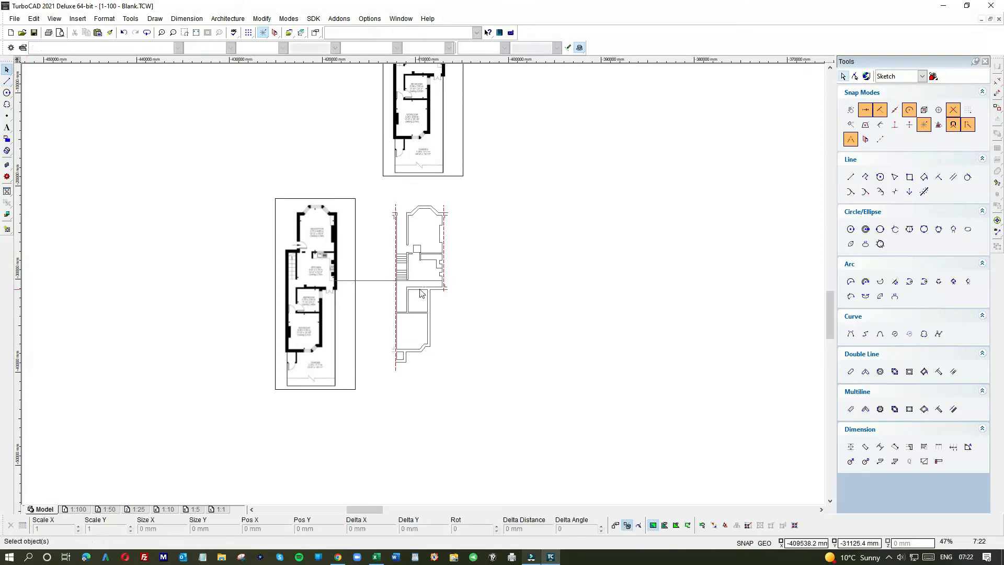
- Try to move the transfer line's reference-plan end across to the new kitchen's chimney-breast wall, and undo the change
{"action": "left_click", "coordinate": [377, 280]}
{"action": "left_click", "coordinate": [334, 280]}
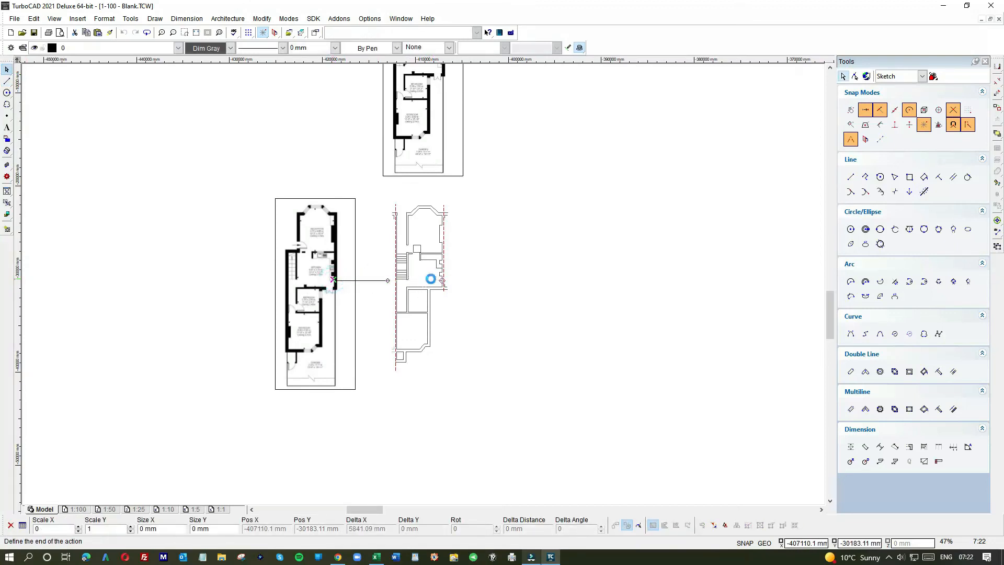
{"action": "left_click", "coordinate": [441, 280]}
{"action": "scroll", "coordinate": [443, 275], "scroll_direction": "up", "scroll_amount": 5}
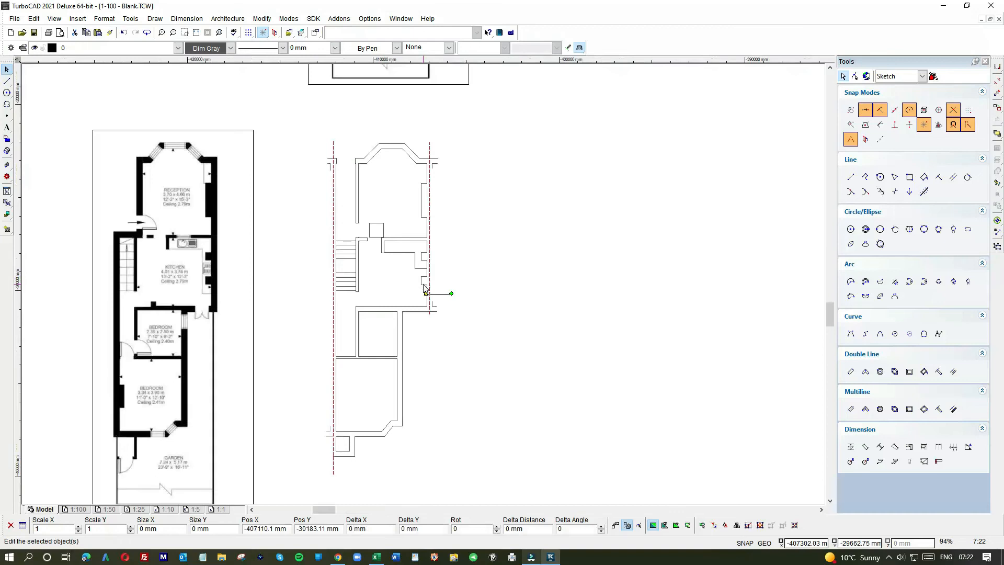
{"action": "left_click", "coordinate": [123, 33]}
- Extend the vertical worktop line down to the horizontal transfer line and select the transfer line
{"action": "left_click", "coordinate": [391, 201]}
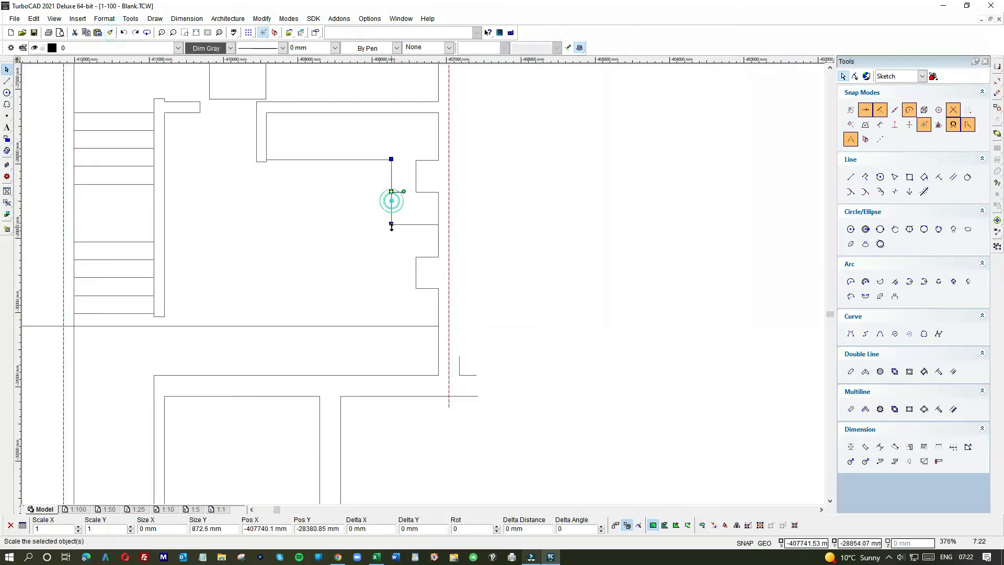
{"action": "left_click", "coordinate": [391, 225]}
{"action": "left_click", "coordinate": [391, 325]}
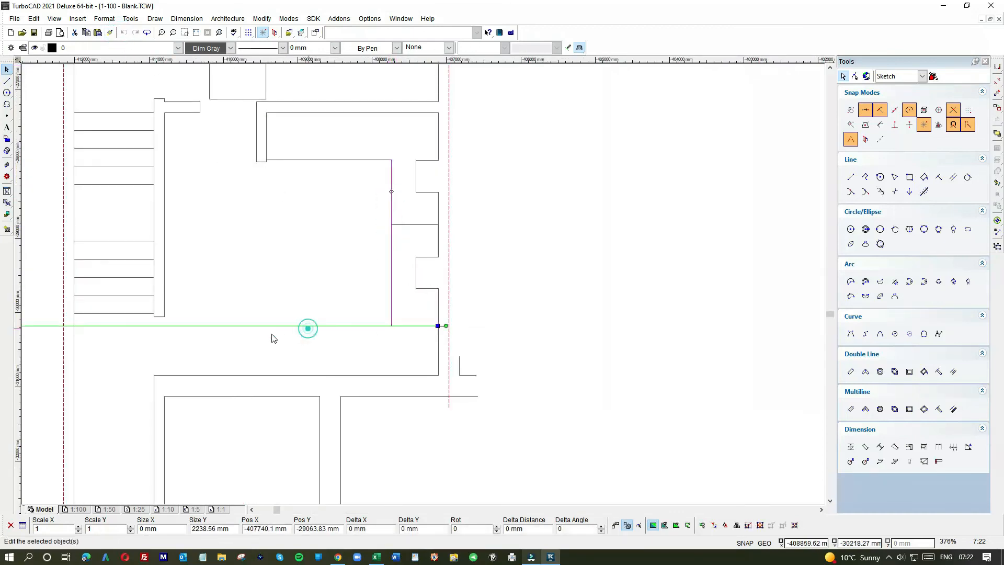
{"action": "scroll", "coordinate": [246, 336], "scroll_direction": "down", "scroll_amount": 1}
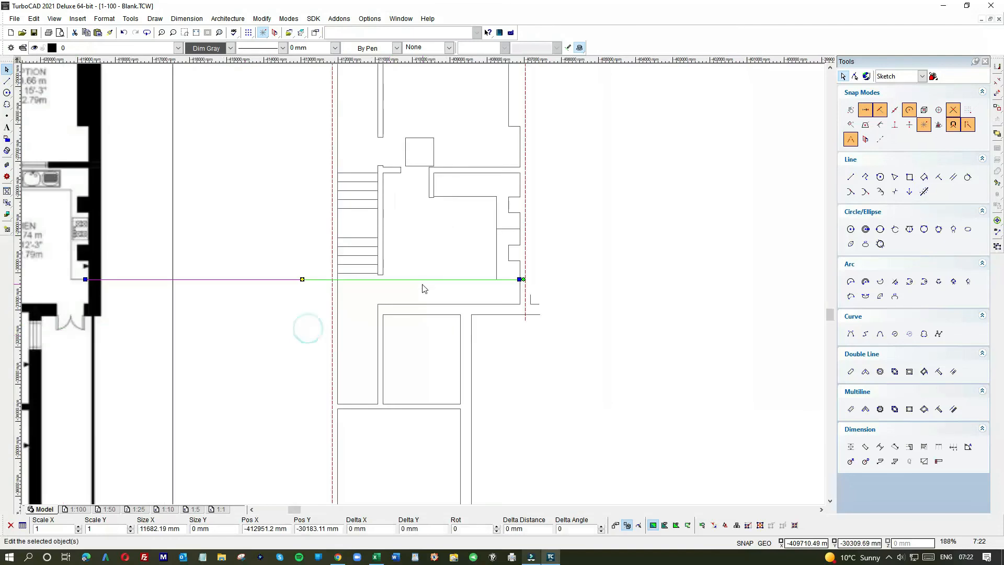
- Move the transfer line's reference-plan end to the lower end of the new kitchen's vertical worktop line, closing the worktop outline
{"action": "left_click", "coordinate": [87, 280]}
{"action": "left_click", "coordinate": [496, 279]}
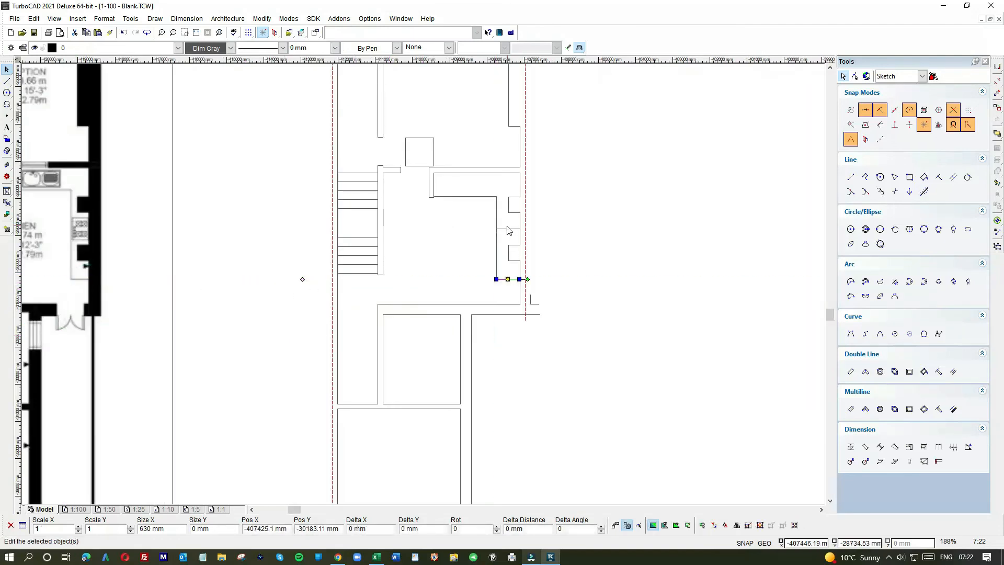
{"action": "key", "text": "Escape"}
- Examine the double doors in the kitchen's rear wall on the reference plan and compare their position with the new plan
{"action": "scroll", "coordinate": [510, 280], "scroll_direction": "up", "scroll_amount": 1}
{"action": "scroll", "coordinate": [424, 289], "scroll_direction": "up", "scroll_amount": 1}
{"action": "scroll", "coordinate": [424, 290], "scroll_direction": "down", "scroll_amount": 1}
{"action": "left_click", "coordinate": [7, 82]}
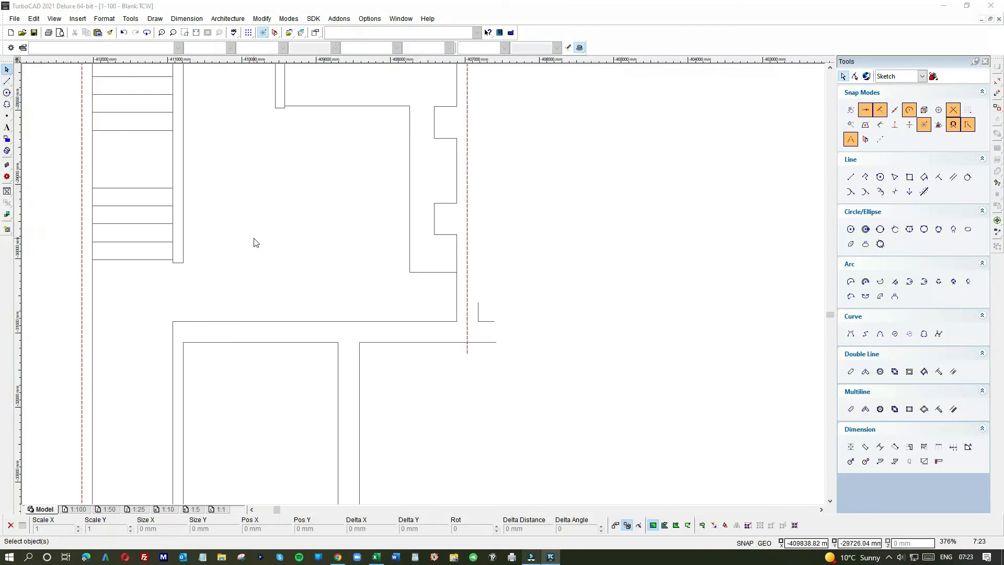
{"action": "scroll", "coordinate": [256, 242], "scroll_direction": "down", "scroll_amount": 2}
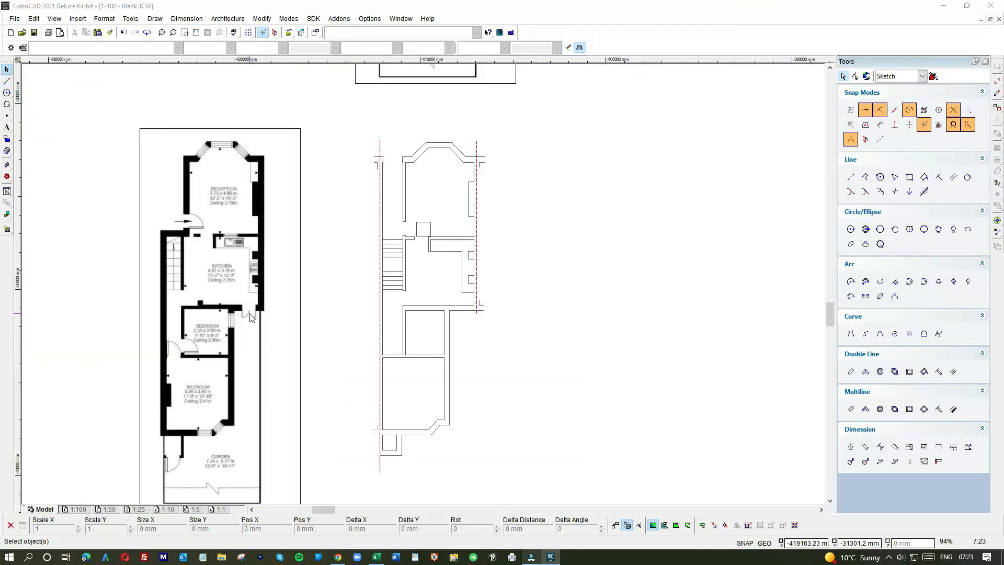
{"action": "scroll", "coordinate": [250, 317], "scroll_direction": "up", "scroll_amount": 3}
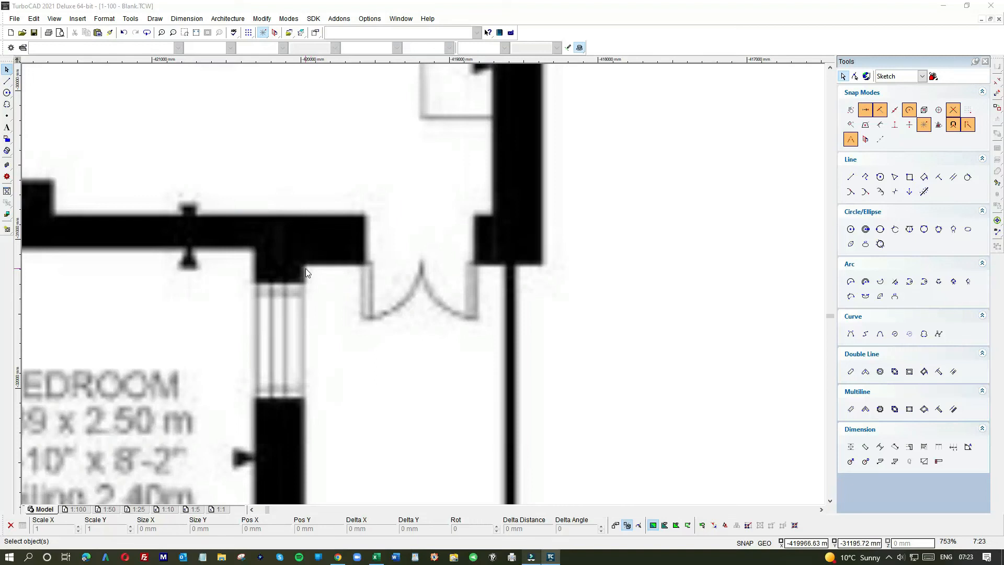
{"action": "scroll", "coordinate": [306, 270], "scroll_direction": "down", "scroll_amount": 1}
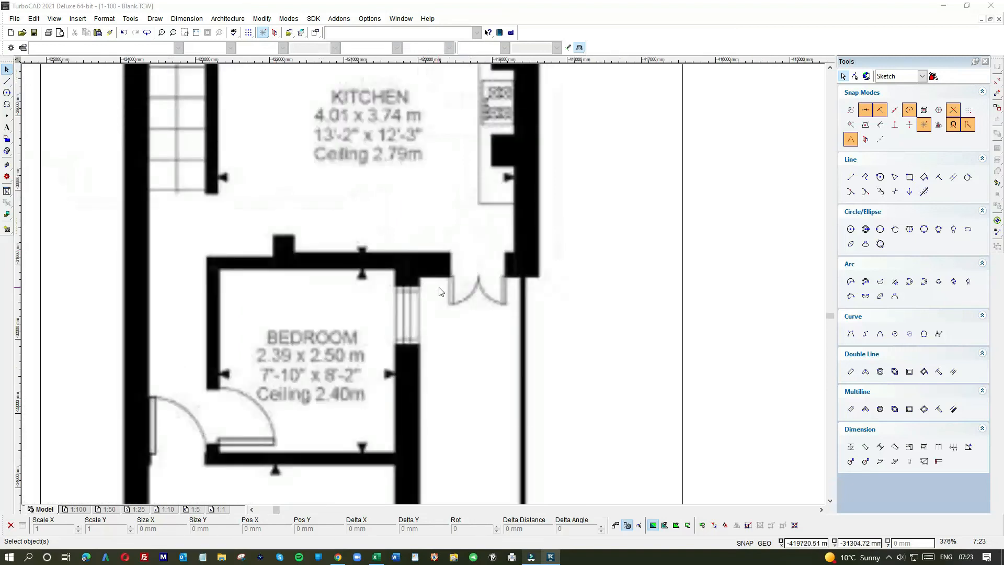
{"action": "scroll", "coordinate": [435, 292], "scroll_direction": "down", "scroll_amount": 1}
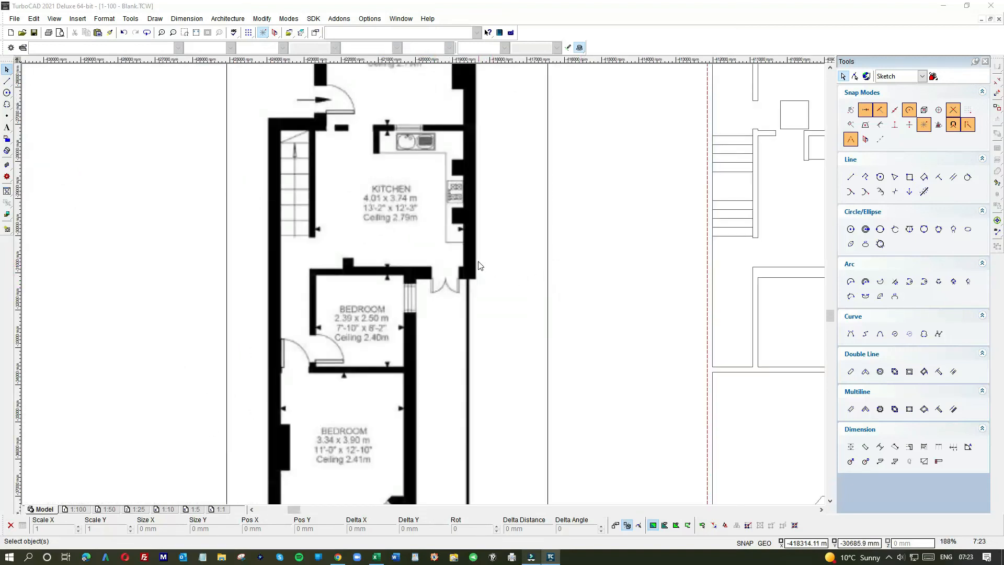
{"action": "scroll", "coordinate": [366, 306], "scroll_direction": "down", "scroll_amount": 1}
- Draw a vertical guide line down from each jamb of the kitchen's double doors on the reference plan above the new drawing
{"action": "left_click", "coordinate": [8, 82]}
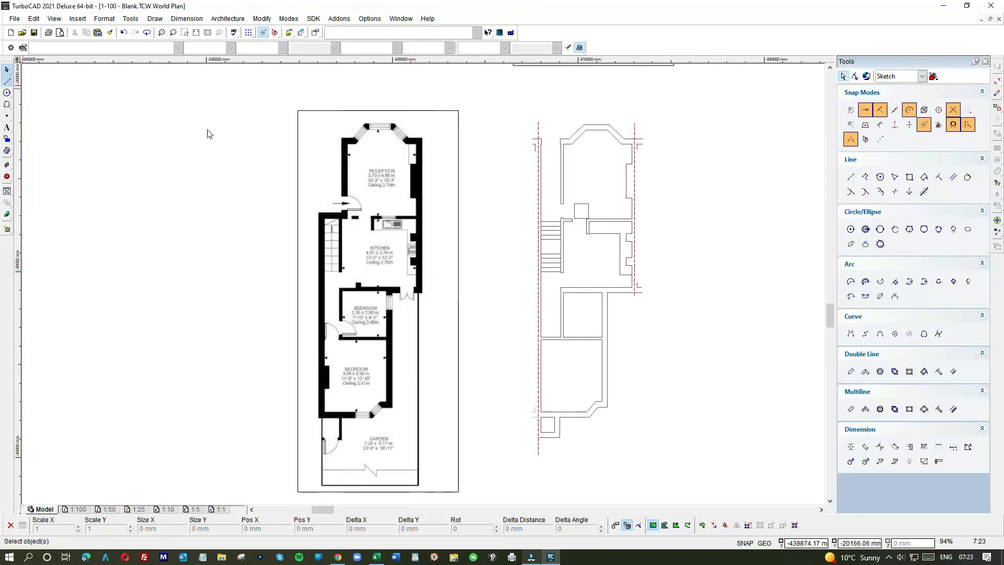
{"action": "scroll", "coordinate": [422, 283], "scroll_direction": "up", "scroll_amount": 1}
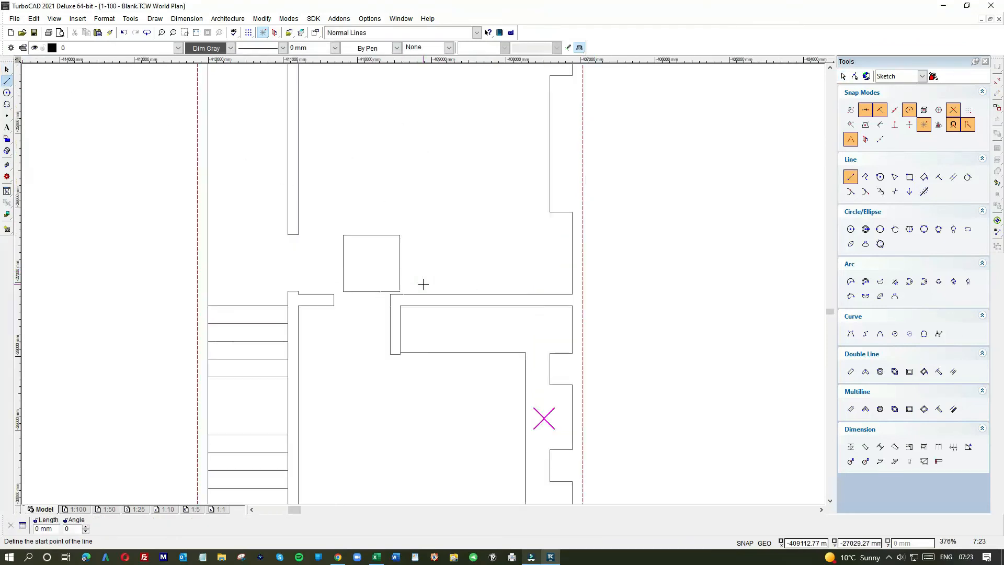
{"action": "scroll", "coordinate": [429, 243], "scroll_direction": "down", "scroll_amount": 2}
{"action": "scroll", "coordinate": [421, 178], "scroll_direction": "up", "scroll_amount": 5}
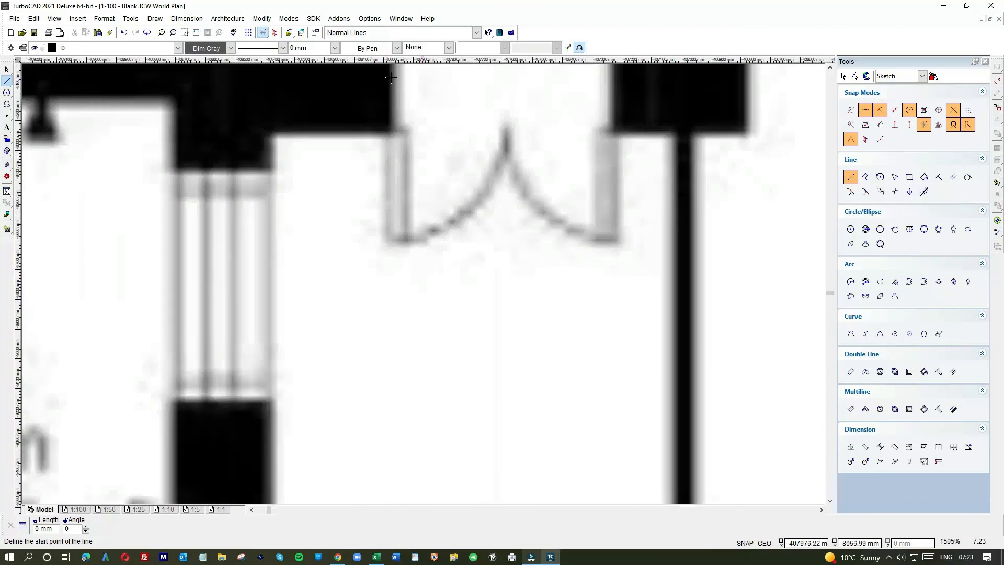
{"action": "left_click", "coordinate": [391, 436]}
{"action": "left_click", "coordinate": [611, 135]}
{"action": "left_click", "coordinate": [611, 438]}
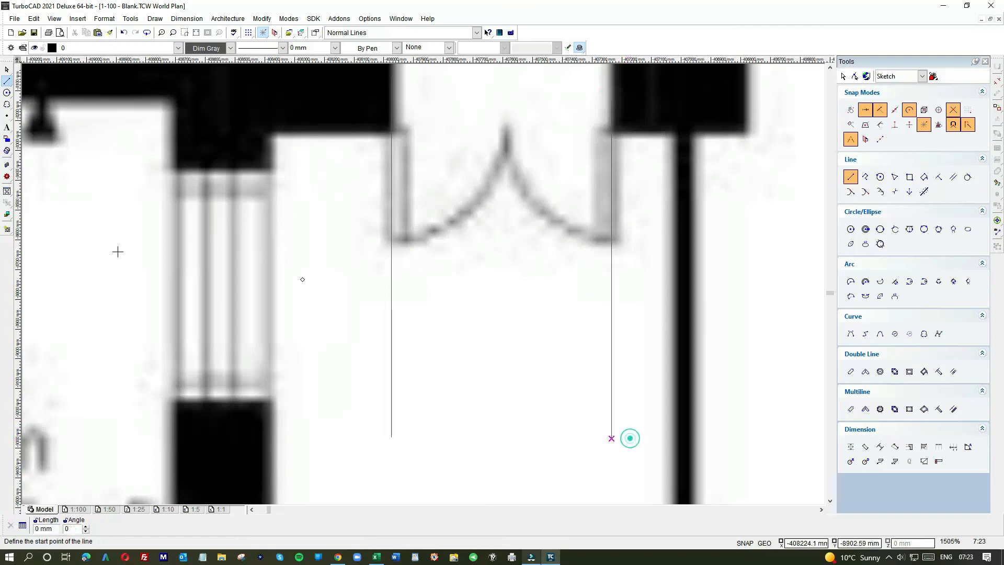
- Stretch both door-jamb guide lines together downward until they cross the rear kitchen wall of the new plan
{"action": "left_click", "coordinate": [6, 69]}
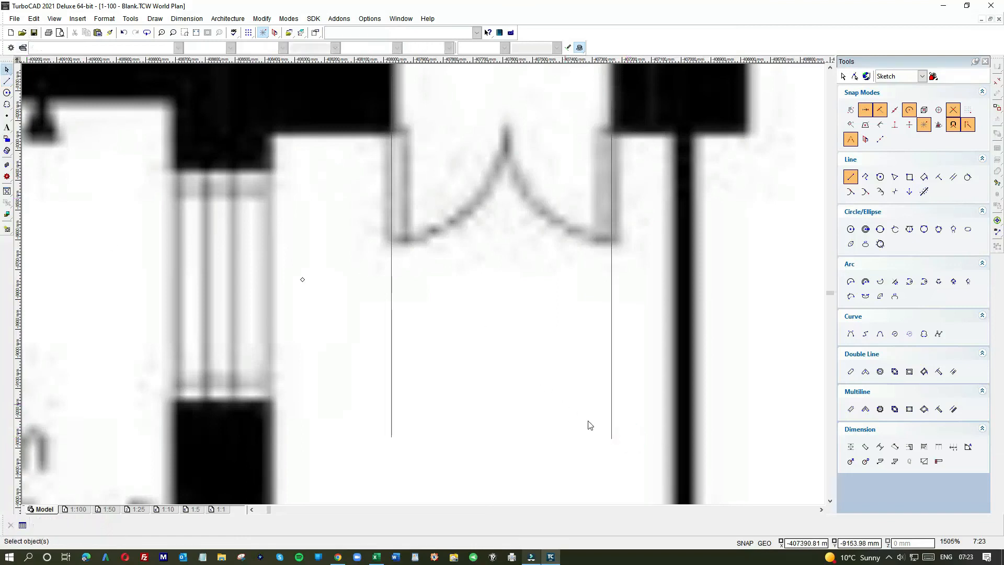
{"action": "left_click_drag", "start_coordinate": [627, 454], "coordinate": [403, 444]}
{"action": "scroll", "coordinate": [418, 293], "scroll_direction": "down", "scroll_amount": 2}
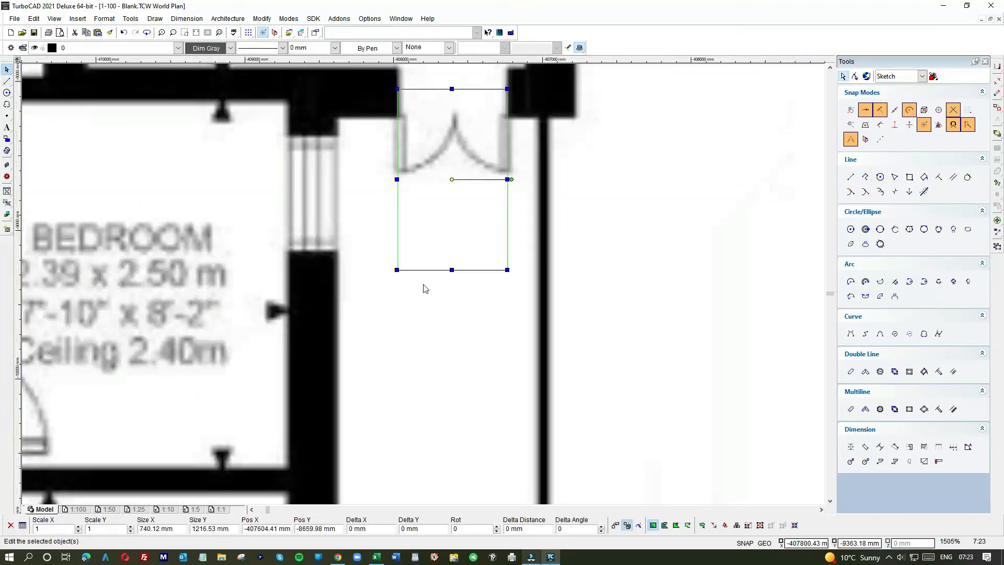
{"action": "left_click", "coordinate": [452, 271]}
{"action": "scroll", "coordinate": [449, 414], "scroll_direction": "down", "scroll_amount": 2}
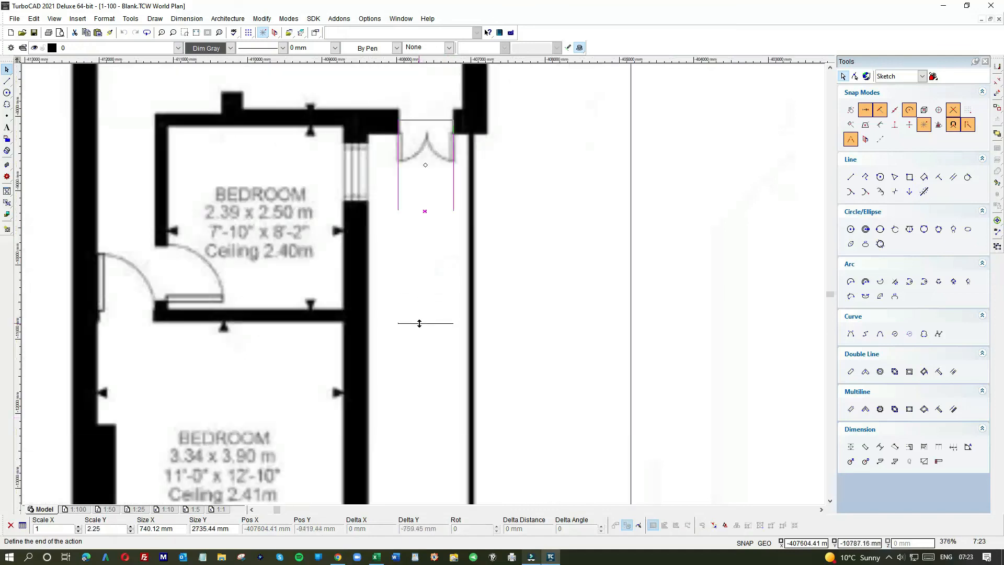
{"action": "left_click", "coordinate": [424, 348]}
{"action": "scroll", "coordinate": [428, 367], "scroll_direction": "down", "scroll_amount": 4}
{"action": "left_click", "coordinate": [423, 275]}
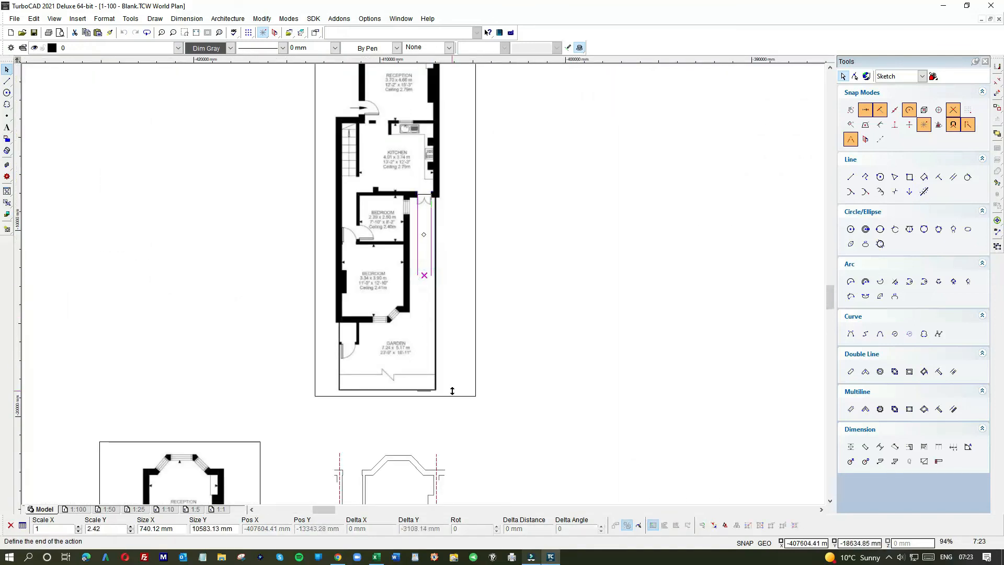
{"action": "scroll", "coordinate": [425, 286], "scroll_direction": "down", "scroll_amount": 2}
{"action": "left_click", "coordinate": [430, 385]}
{"action": "scroll", "coordinate": [426, 290], "scroll_direction": "up", "scroll_amount": 4}
{"action": "left_click", "coordinate": [491, 277]}
{"action": "scroll", "coordinate": [429, 284], "scroll_direction": "up", "scroll_amount": 2}
- Draw short vertical lines from the lower ends of both guide lines and delete the long guide lines
{"action": "left_click", "coordinate": [7, 81]}
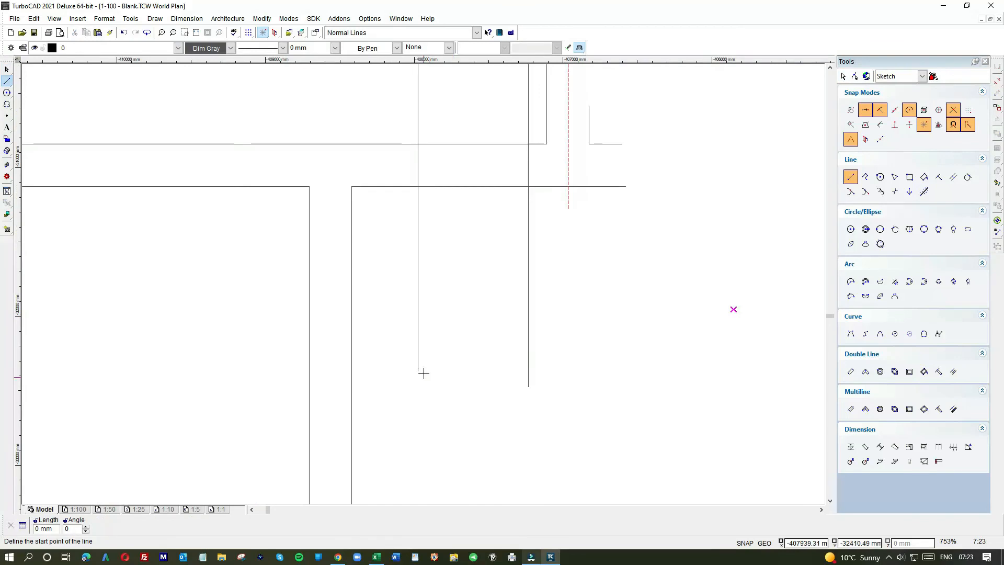
{"action": "left_click", "coordinate": [527, 384]}
{"action": "left_click", "coordinate": [522, 436]}
{"action": "left_click", "coordinate": [7, 69]}
{"action": "left_click", "coordinate": [565, 277]}
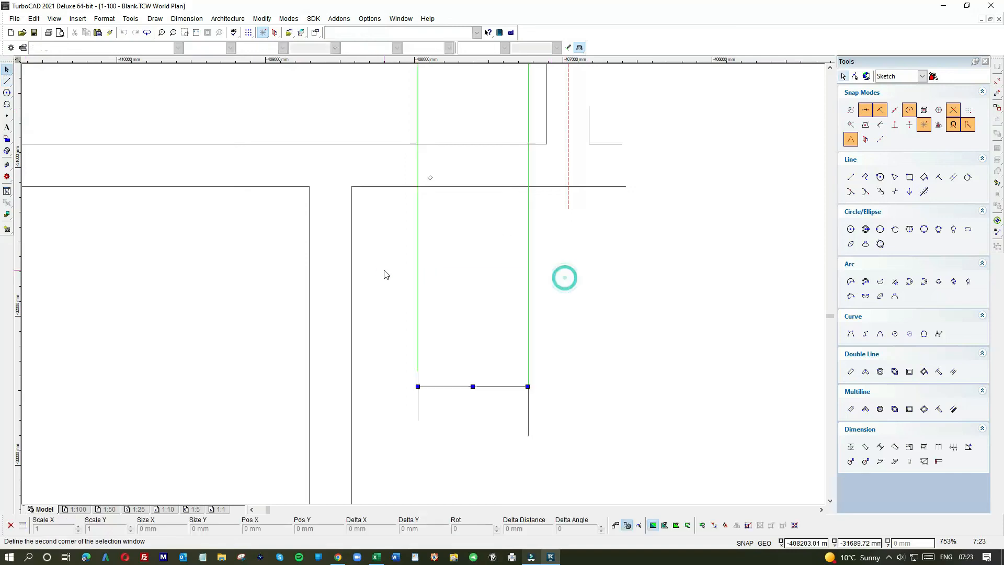
{"action": "left_click", "coordinate": [380, 267]}
{"action": "key", "text": "Delete"}
- Extend the upper ends of both short jamb lines to the inner face of the kitchen's rear wall
{"action": "left_click", "coordinate": [529, 408]}
{"action": "left_click_drag", "start_coordinate": [528, 386], "coordinate": [528, 143]}
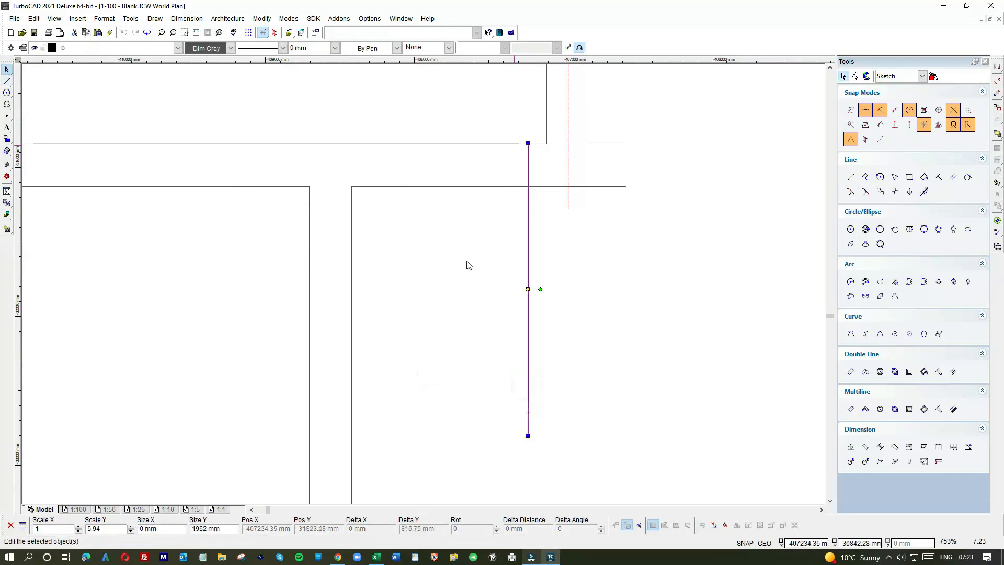
{"action": "left_click_drag", "start_coordinate": [418, 370], "coordinate": [401, 144]}
{"action": "left_click", "coordinate": [449, 277]}
- Shorten the lower ends of both jamb lines to the outer face of the kitchen's rear wall
{"action": "left_click", "coordinate": [420, 278]}
{"action": "left_click_drag", "start_coordinate": [418, 420], "coordinate": [417, 186]}
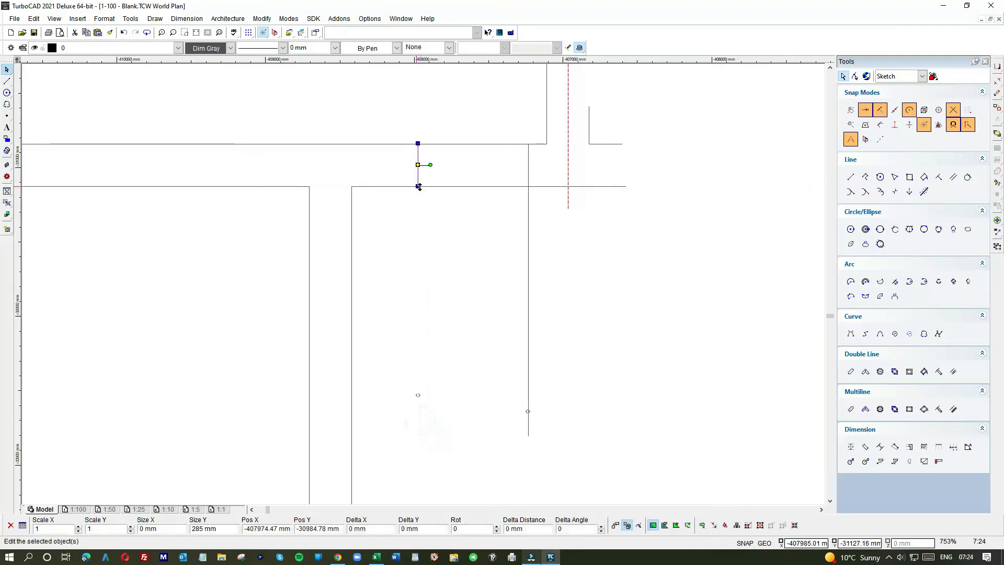
{"action": "left_click", "coordinate": [458, 214]}
{"action": "left_click", "coordinate": [527, 238]}
{"action": "left_click", "coordinate": [528, 435]}
{"action": "left_click", "coordinate": [528, 187]}
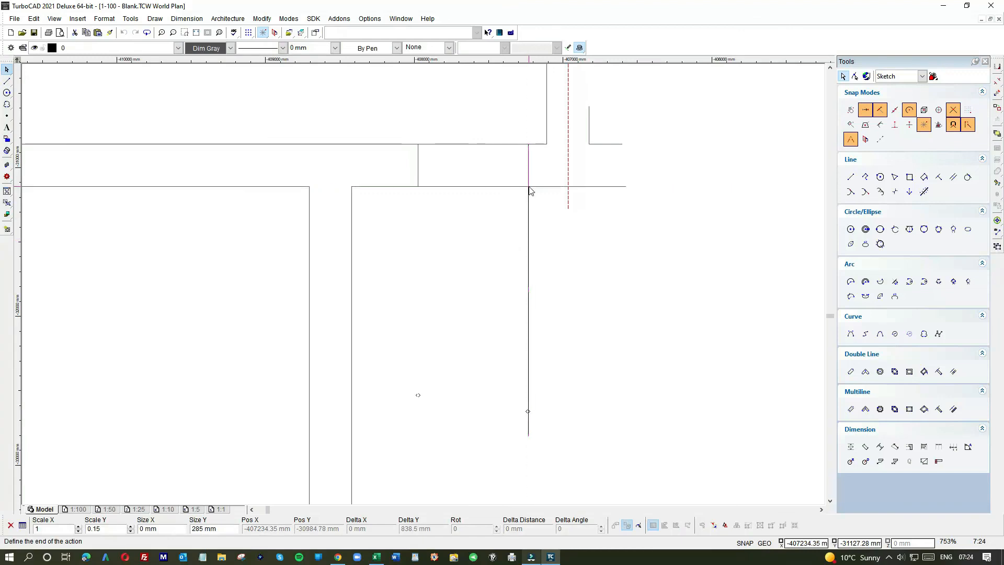
{"action": "left_click", "coordinate": [486, 214]}
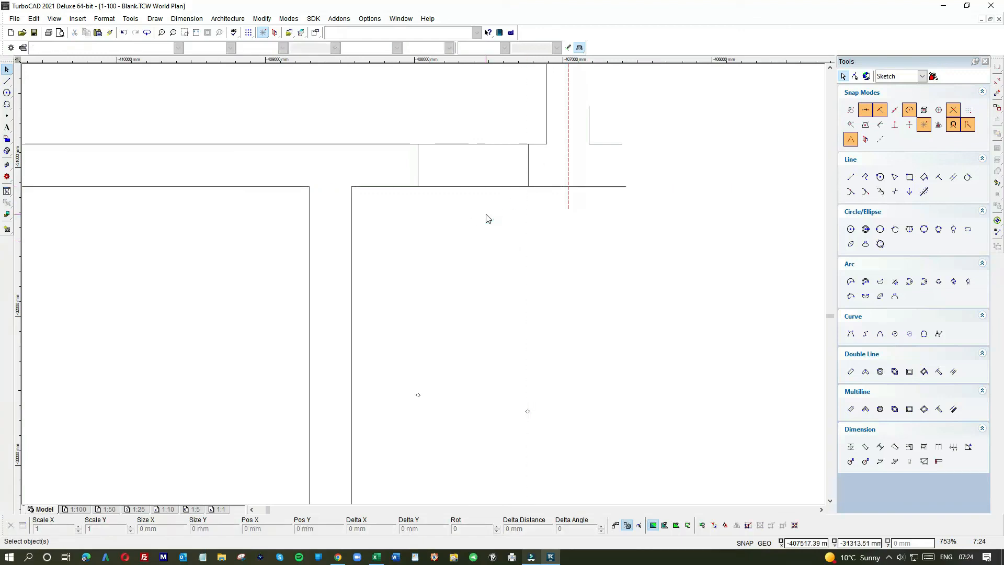
- Draw a horizontal line between the midpoints of the two jamb lines and select it to check the door opening's width
{"action": "left_click", "coordinate": [851, 177]}
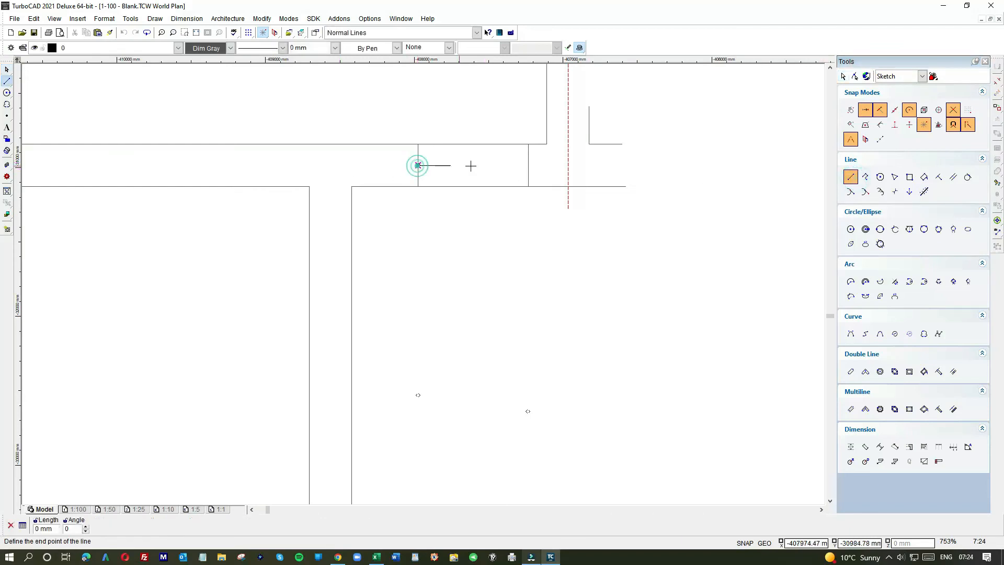
{"action": "left_click", "coordinate": [527, 166]}
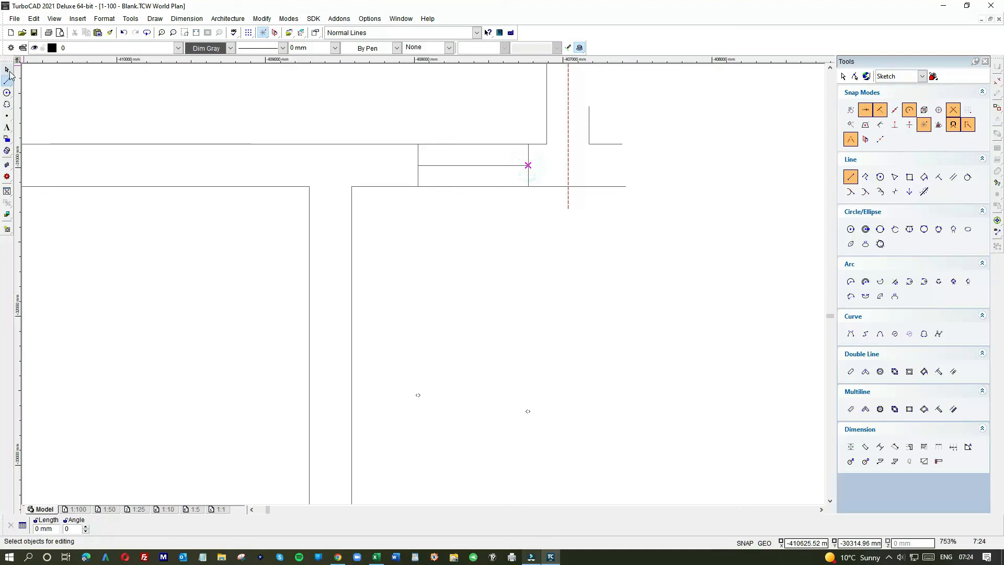
{"action": "key", "text": "space"}
{"action": "left_click", "coordinate": [482, 165]}
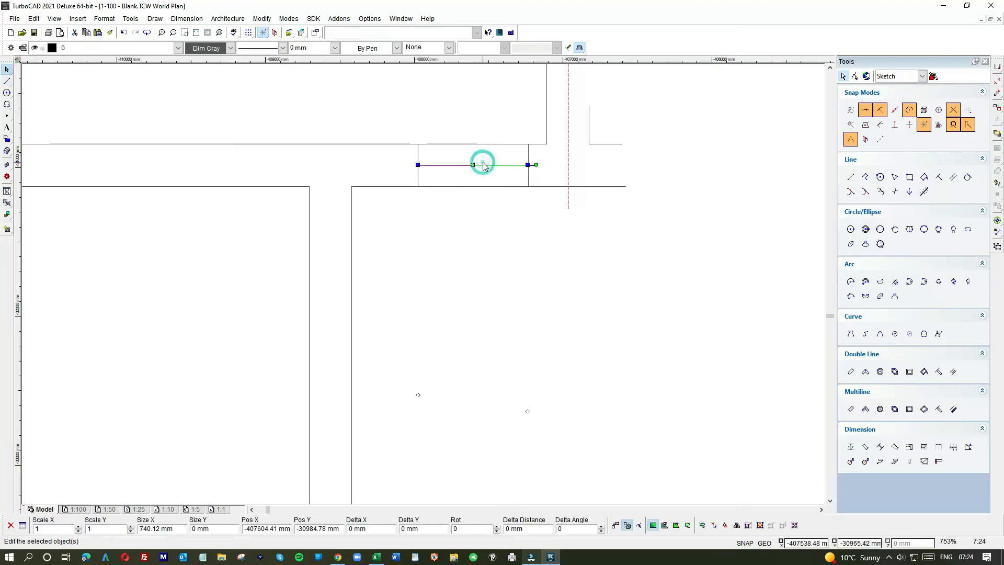
{"action": "left_click", "coordinate": [493, 252]}
{"action": "left_click", "coordinate": [487, 167]}
- Draw a 1200 mm horizontal line leftward from the midpoint of the right jamb as a trial door width
{"action": "scroll", "coordinate": [477, 215], "scroll_direction": "down", "scroll_amount": 5}
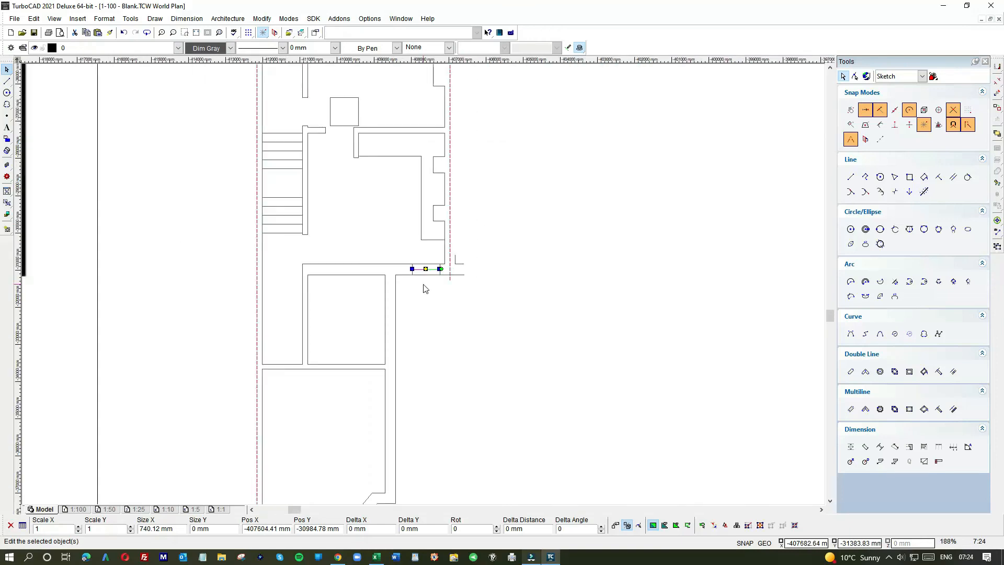
{"action": "scroll", "coordinate": [425, 289], "scroll_direction": "down", "scroll_amount": 2}
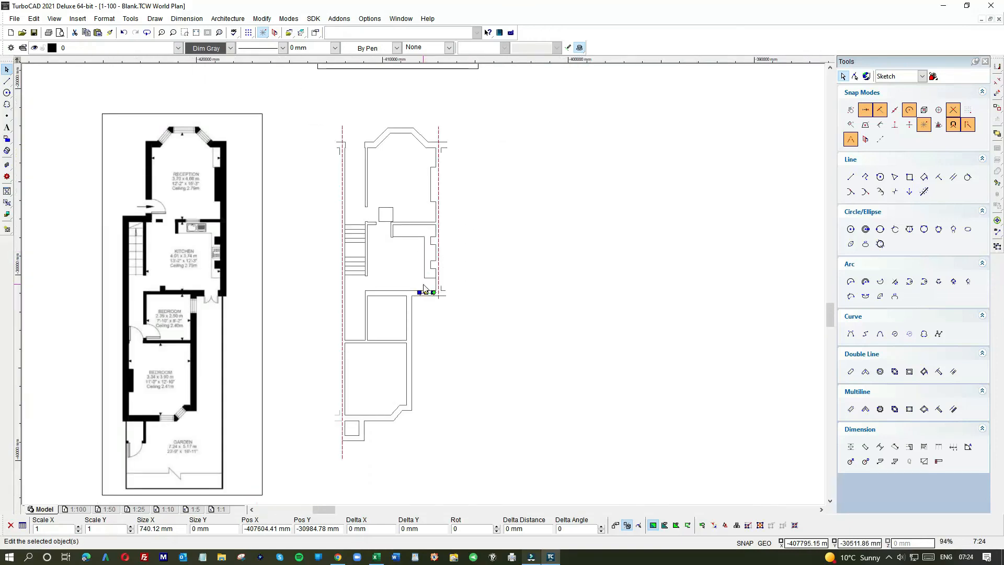
{"action": "scroll", "coordinate": [216, 306], "scroll_direction": "up", "scroll_amount": 2}
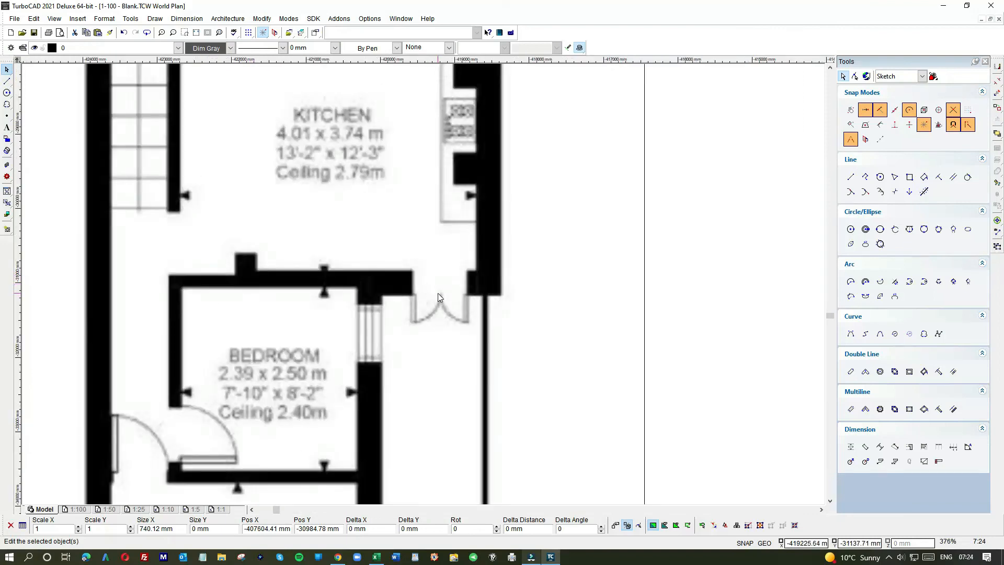
{"action": "scroll", "coordinate": [438, 293], "scroll_direction": "down", "scroll_amount": 2}
{"action": "scroll", "coordinate": [622, 285], "scroll_direction": "up", "scroll_amount": 2}
{"action": "scroll", "coordinate": [424, 288], "scroll_direction": "up", "scroll_amount": 2}
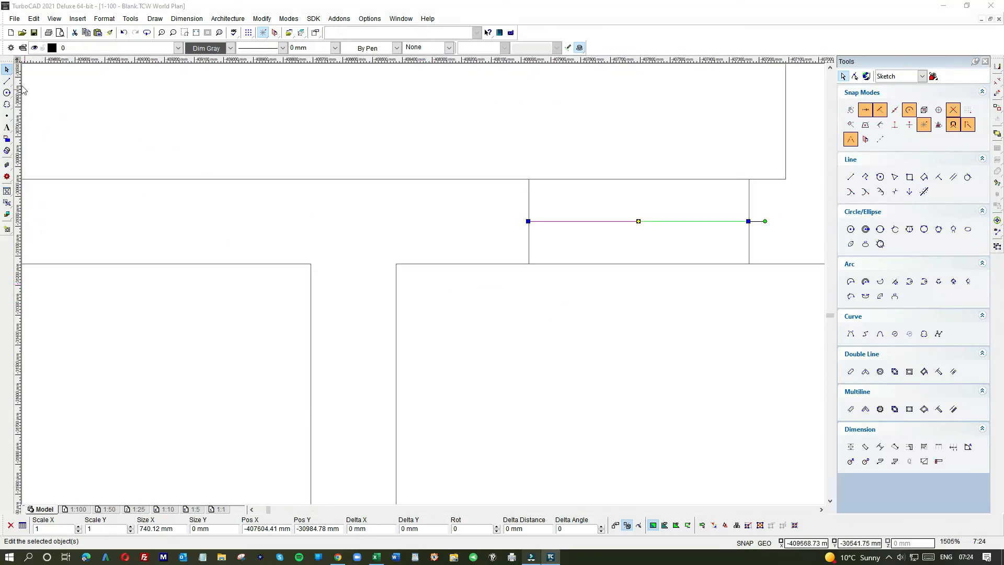
{"action": "left_click", "coordinate": [8, 81]}
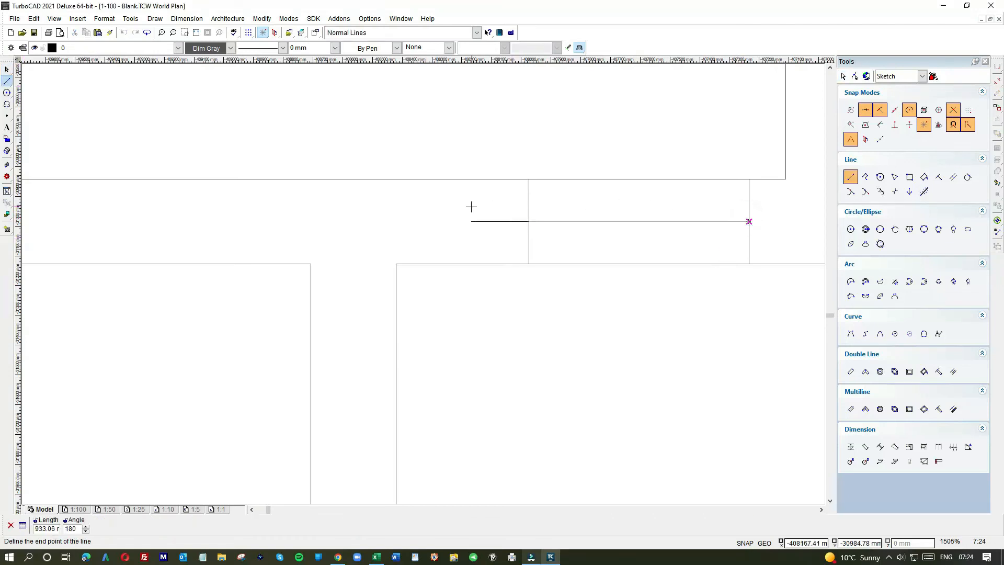
{"action": "type", "text": "12"}
{"action": "key", "text": "Return"}
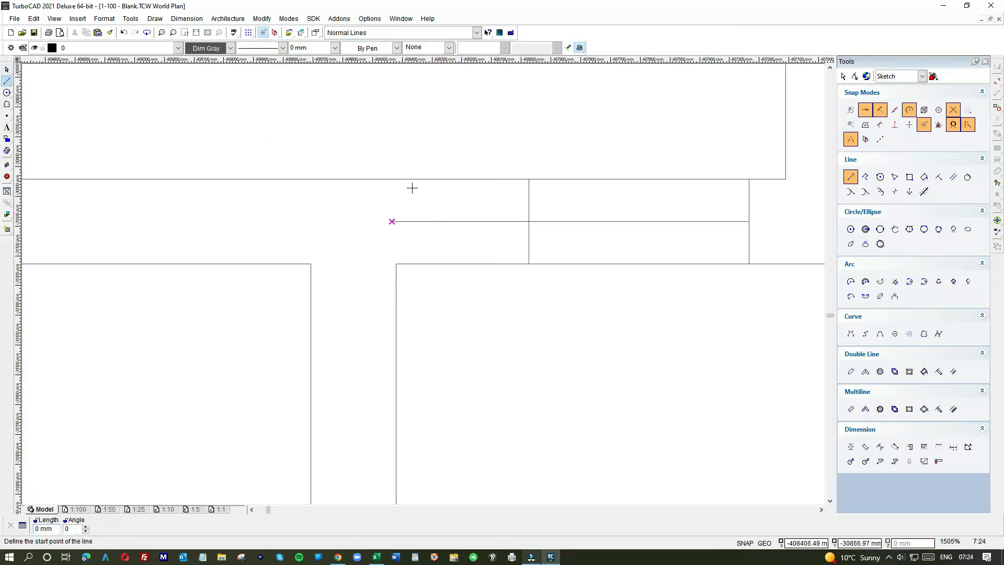
- Draw a 1000 mm horizontal line leftward from the right jamb's midpoint and a short vertical line down from its left end
{"action": "left_click", "coordinate": [749, 221]}
{"action": "type", "text": "1000"}
{"action": "key", "text": "Return"}
{"action": "left_click", "coordinate": [452, 222]}
{"action": "left_click", "coordinate": [451, 271]}
{"action": "left_click", "coordinate": [8, 70]}
{"action": "left_click", "coordinate": [580, 221]}
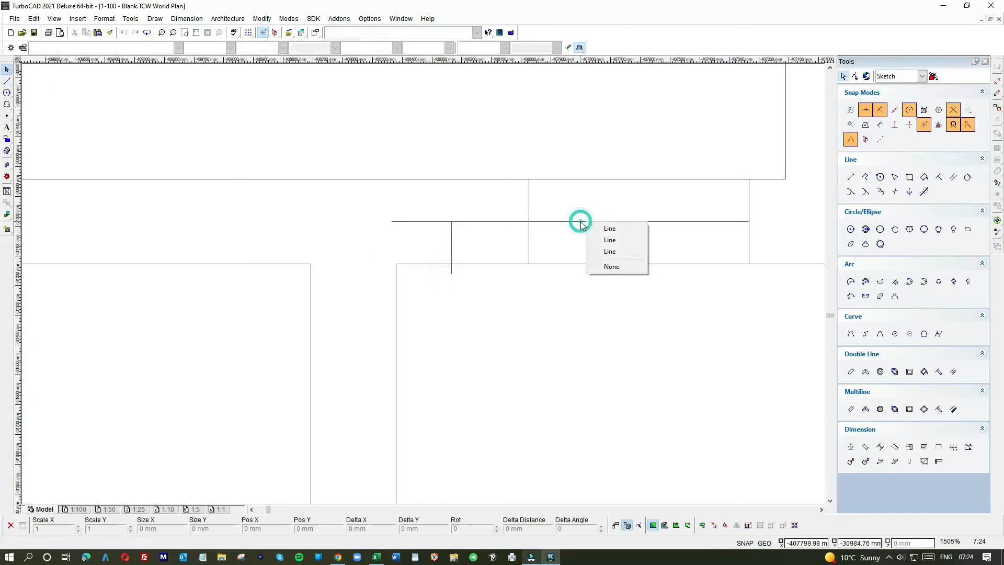
{"action": "left_click", "coordinate": [602, 228]}
{"action": "left_click", "coordinate": [495, 220]}
- Fit the new vertical jamb line exactly between the inner and outer faces of the kitchen's rear wall
{"action": "left_click", "coordinate": [452, 237]}
{"action": "left_click", "coordinate": [449, 220]}
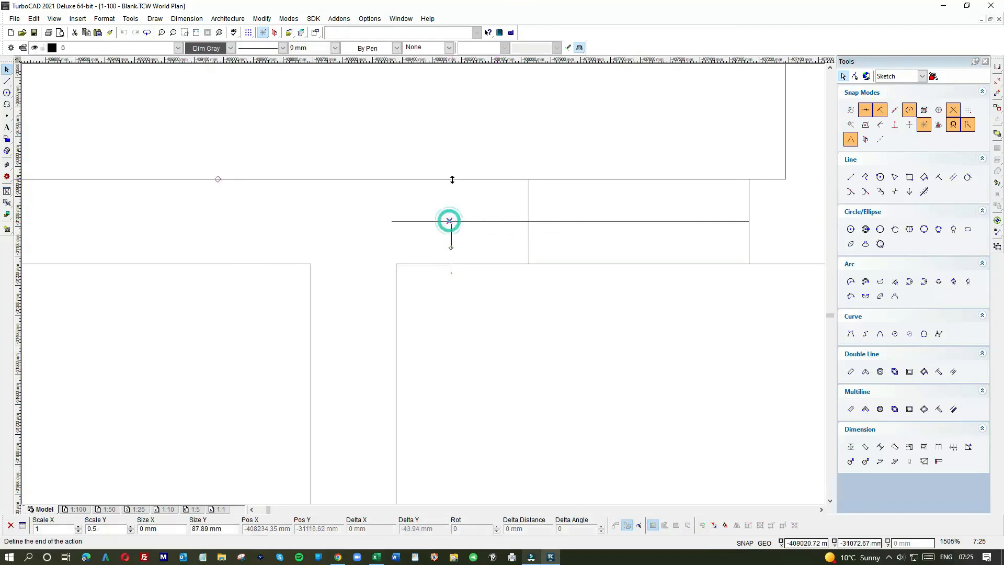
{"action": "left_click", "coordinate": [450, 273]}
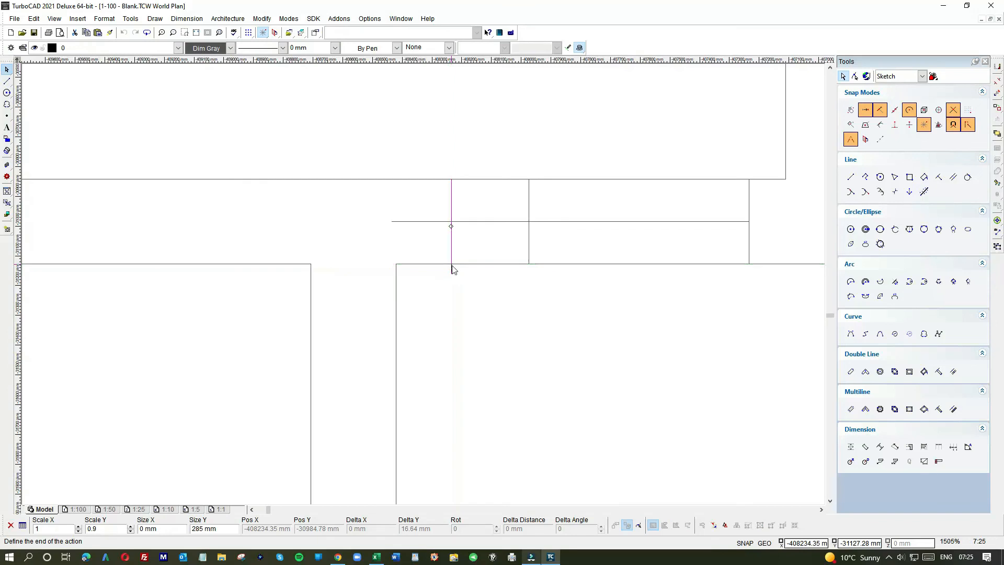
{"action": "left_click", "coordinate": [492, 281]}
- Delete the original left jamb line and the horizontal width guide lines inside the door opening
{"action": "left_click", "coordinate": [564, 225]}
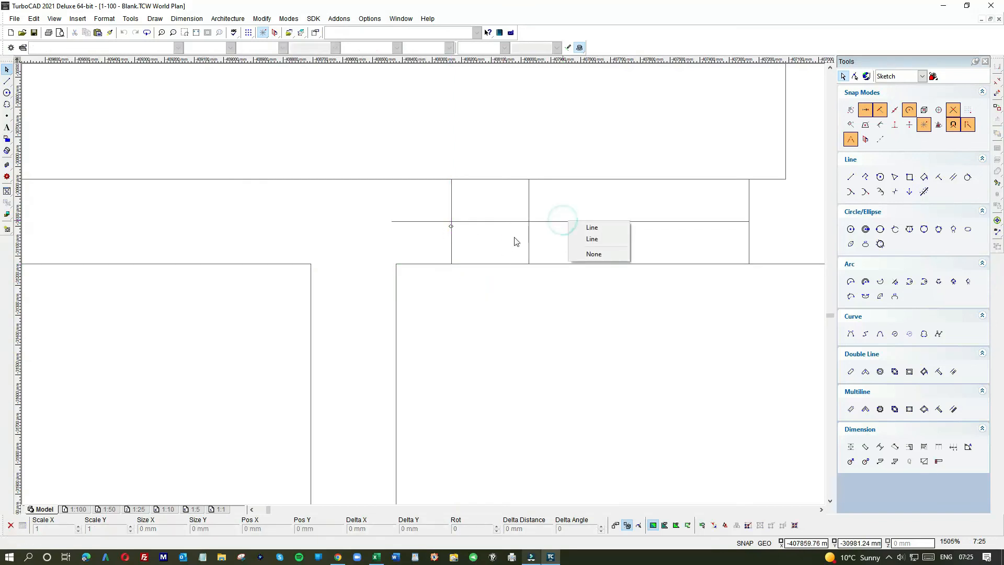
{"action": "left_click", "coordinate": [594, 228]}
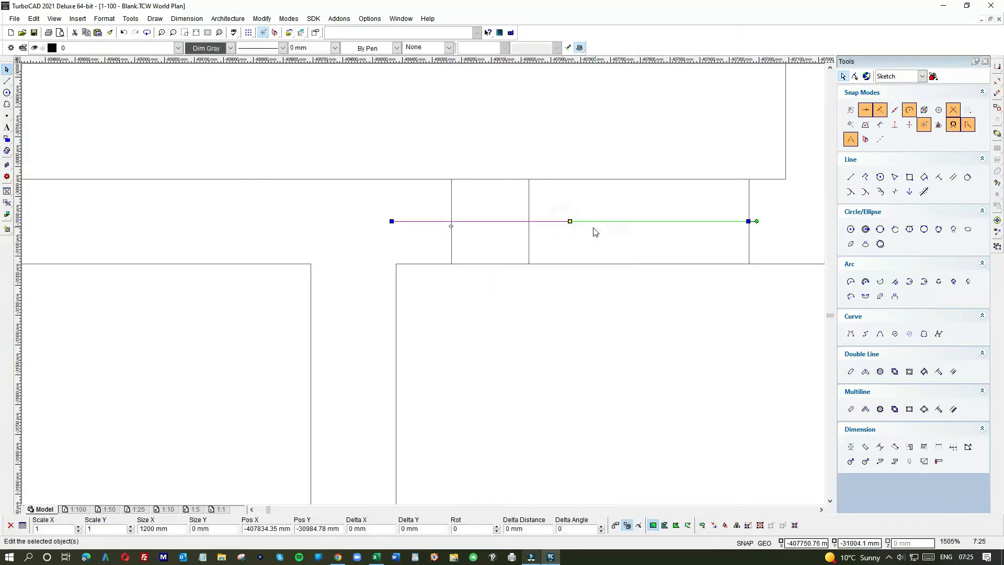
{"action": "left_click", "coordinate": [530, 230]}
{"action": "key", "text": "Delete"}
{"action": "left_click", "coordinate": [567, 221]}
{"action": "key", "text": "Delete"}
- Shorten the rear kitchen wall's outer face line to the right jamb and its inner face line to the left jamb
{"action": "left_click", "coordinate": [564, 264]}
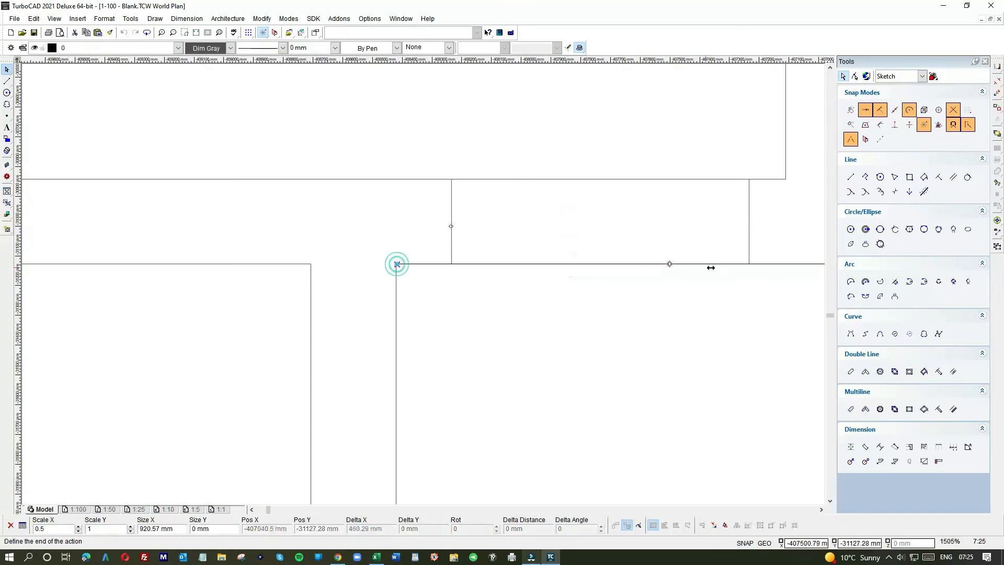
{"action": "left_click", "coordinate": [748, 264]}
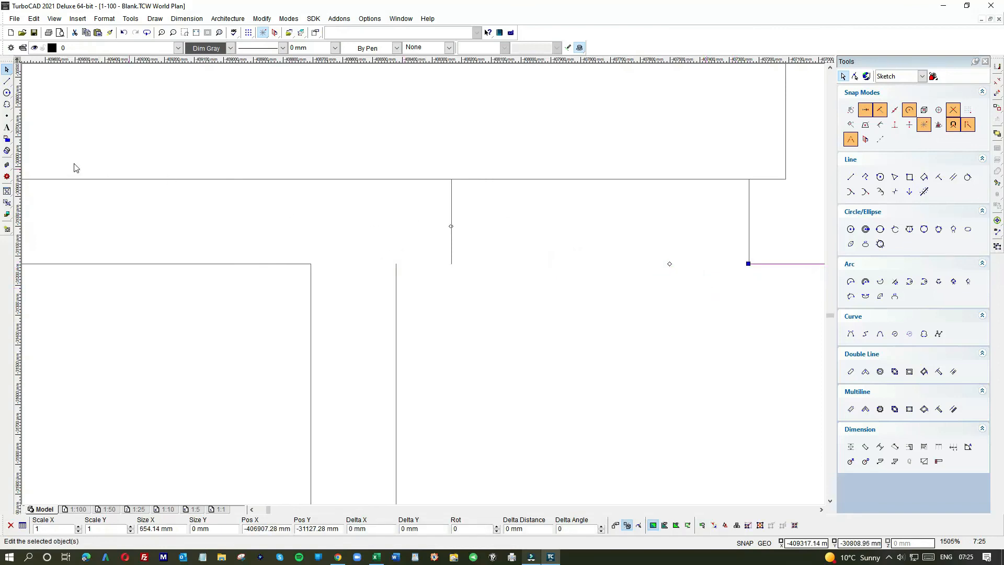
{"action": "left_click", "coordinate": [543, 179]}
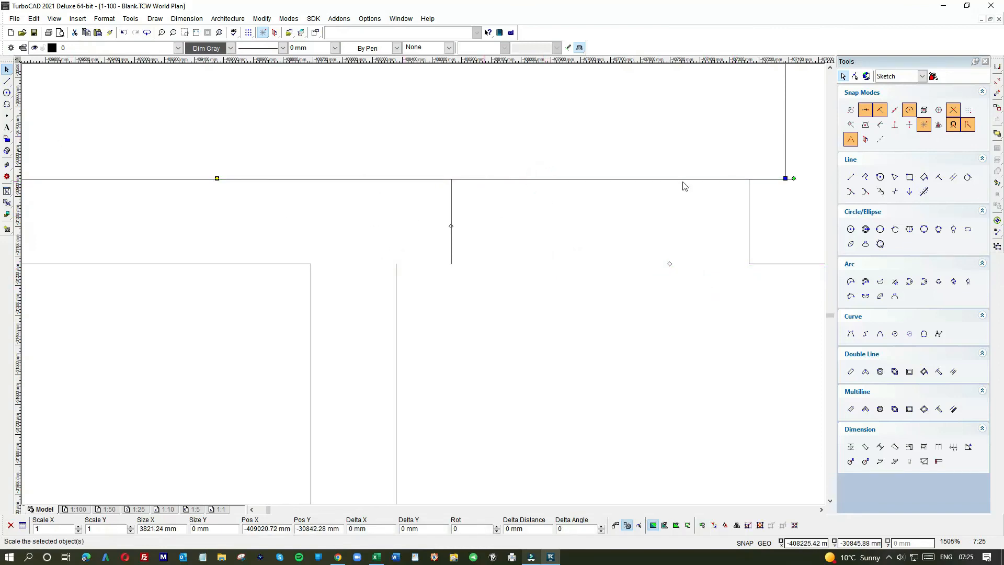
{"action": "left_click_drag", "start_coordinate": [785, 179], "coordinate": [451, 178]}
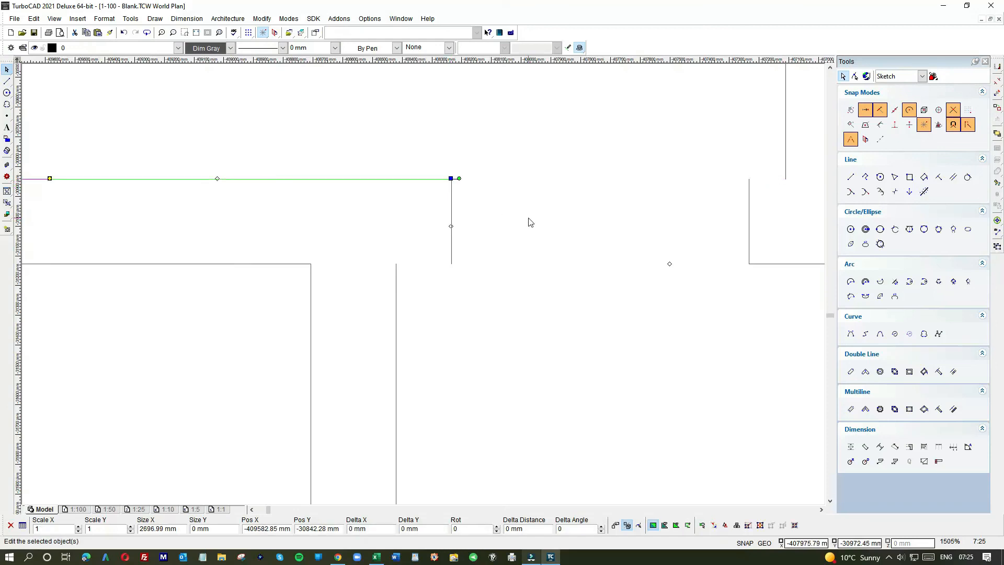
- Draw the missing outer wall face up to the left jamb and the missing inner wall face beside the right jamb
{"action": "left_click", "coordinate": [7, 81]}
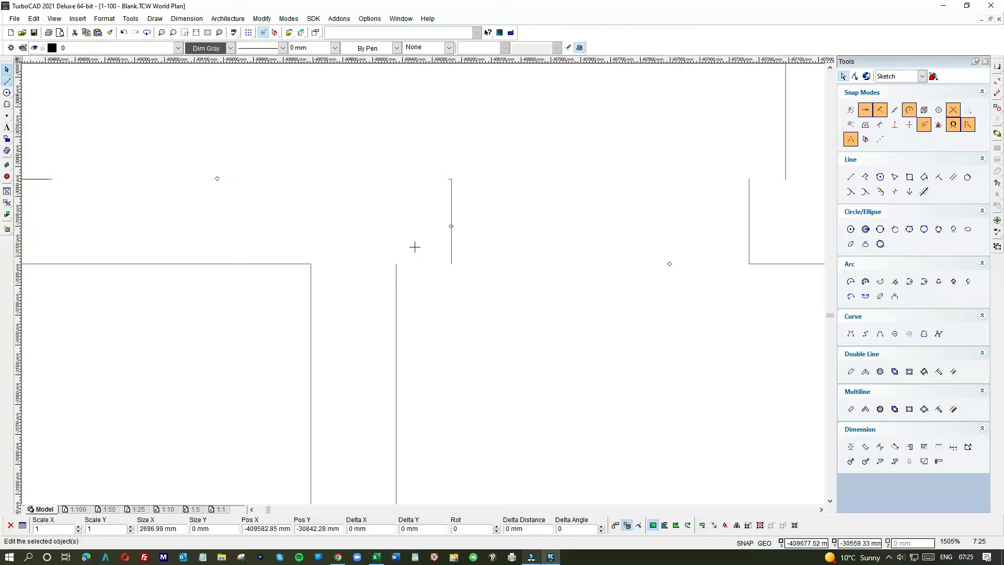
{"action": "left_click", "coordinate": [396, 264]}
{"action": "left_click", "coordinate": [451, 264]}
{"action": "left_click", "coordinate": [749, 179]}
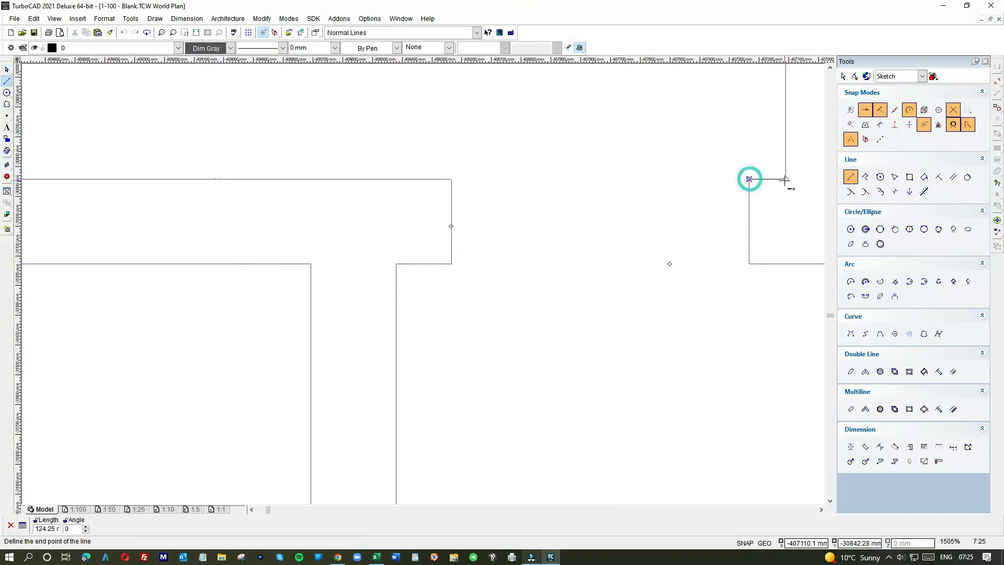
{"action": "left_click", "coordinate": [786, 179]}
{"action": "scroll", "coordinate": [345, 225], "scroll_direction": "down", "scroll_amount": 1}
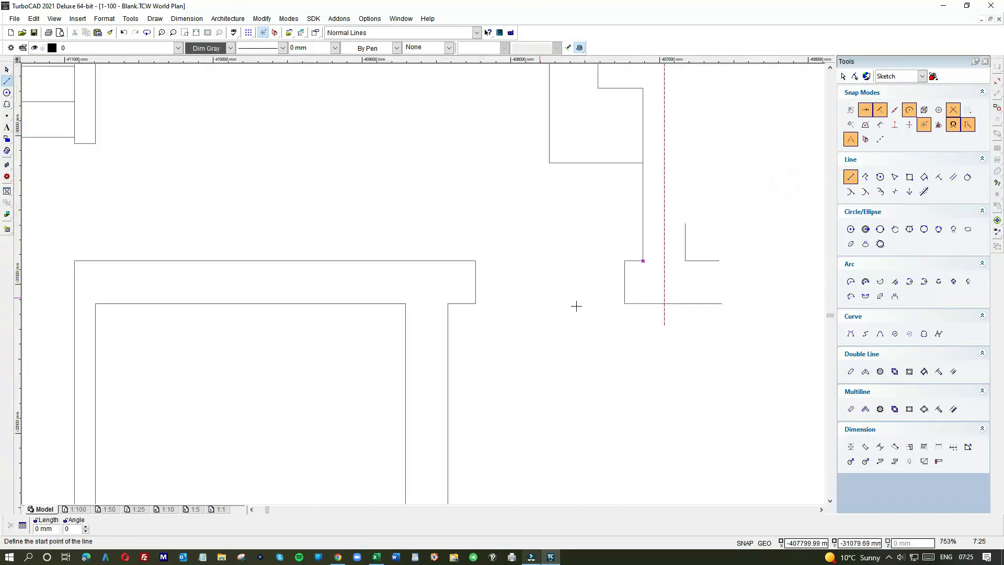
{"action": "scroll", "coordinate": [423, 284], "scroll_direction": "down", "scroll_amount": 3}
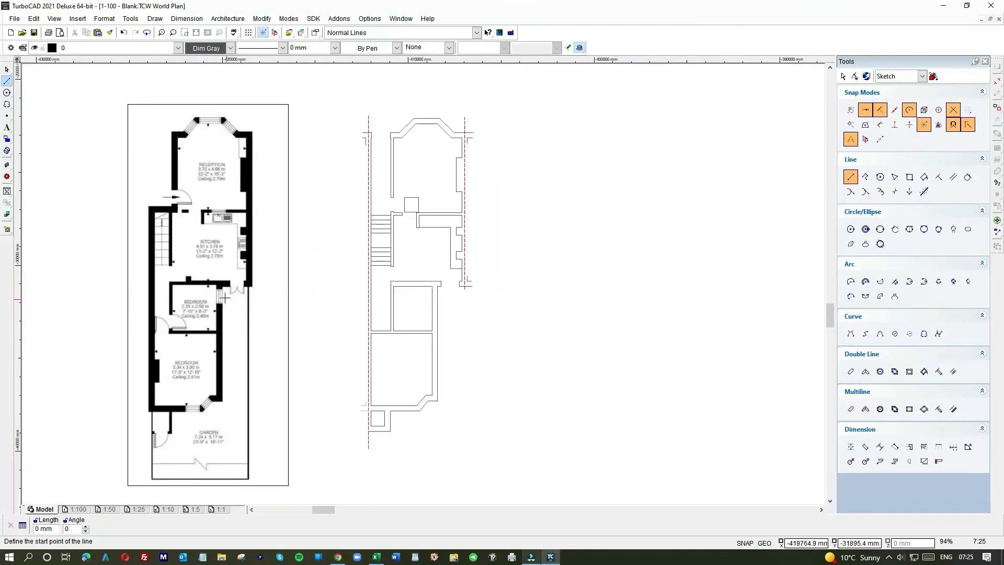
{"action": "scroll", "coordinate": [224, 298], "scroll_direction": "up", "scroll_amount": 2}
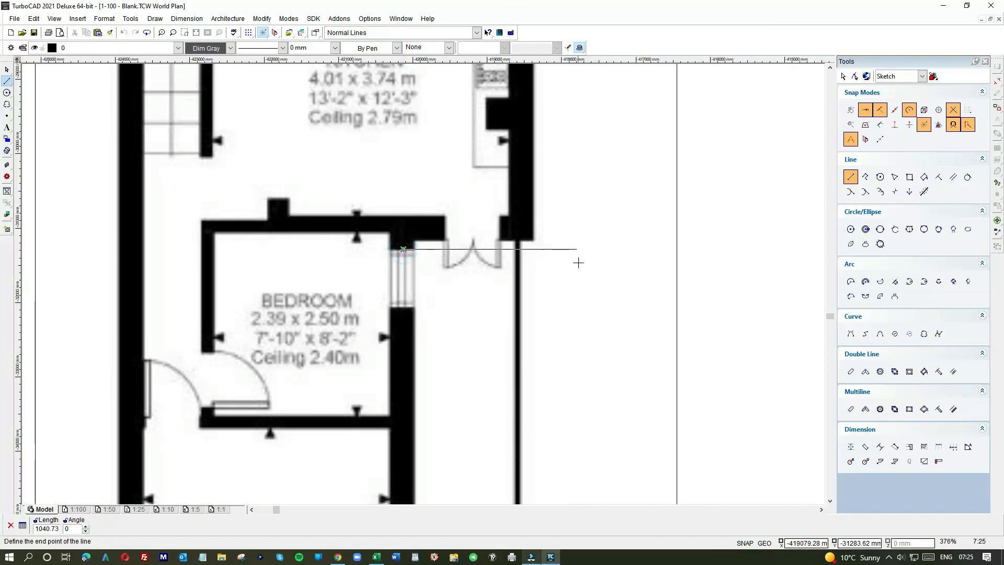
{"action": "scroll", "coordinate": [423, 284], "scroll_direction": "down", "scroll_amount": 2}
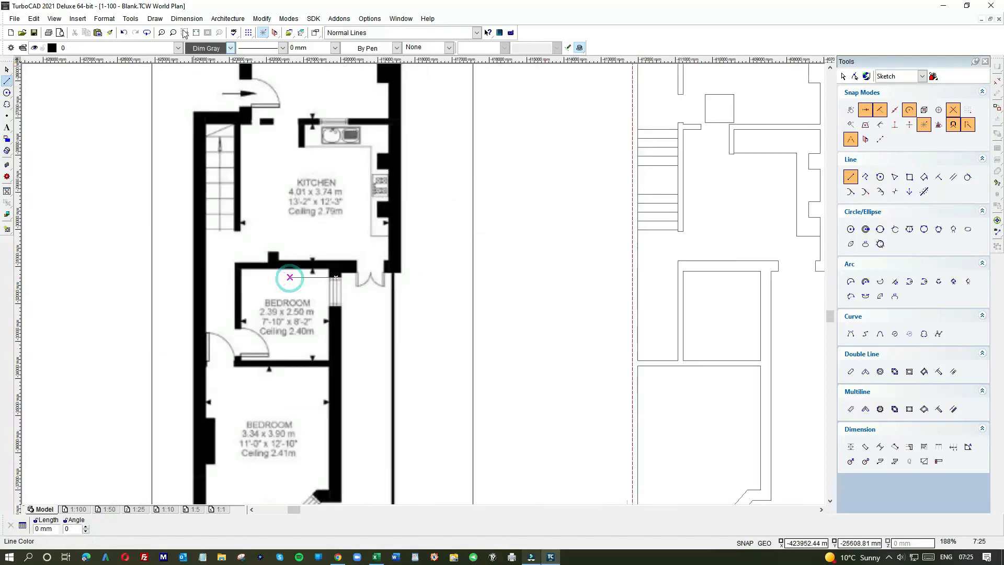
{"action": "left_click", "coordinate": [123, 32]}
- Draw a horizontal projection line from the small bedroom window's upper edge in the scan across the redrawn bedroom's right wall
{"action": "scroll", "coordinate": [291, 273], "scroll_direction": "up", "scroll_amount": 2}
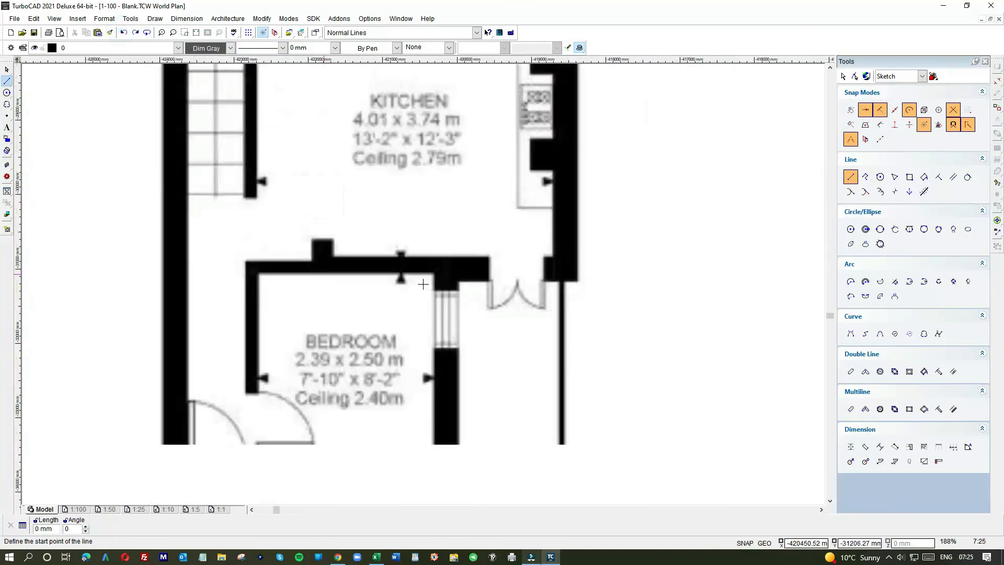
{"action": "left_click", "coordinate": [490, 298]}
{"action": "scroll", "coordinate": [505, 304], "scroll_direction": "up", "scroll_amount": 3}
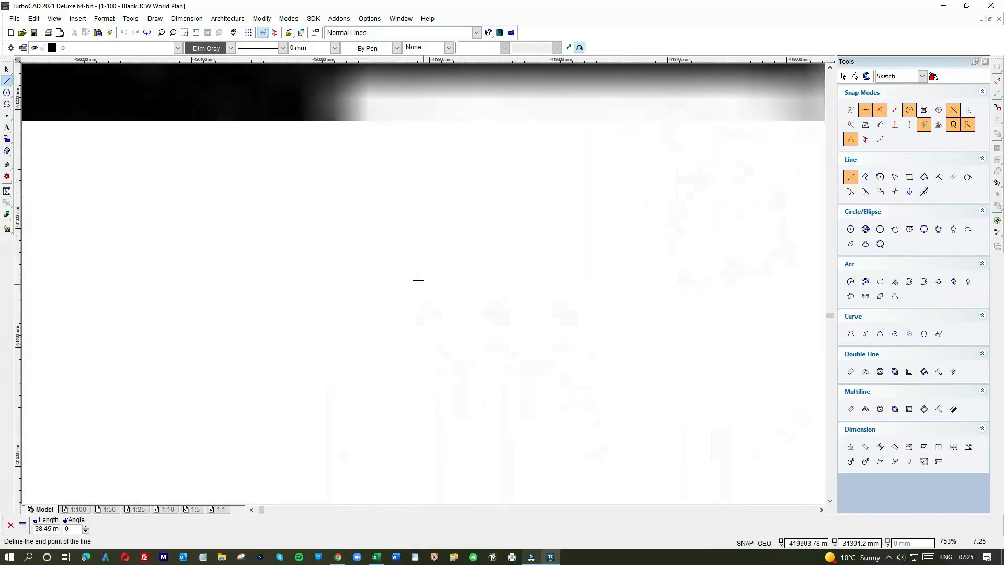
{"action": "left_click", "coordinate": [429, 278]}
{"action": "left_click", "coordinate": [318, 210]}
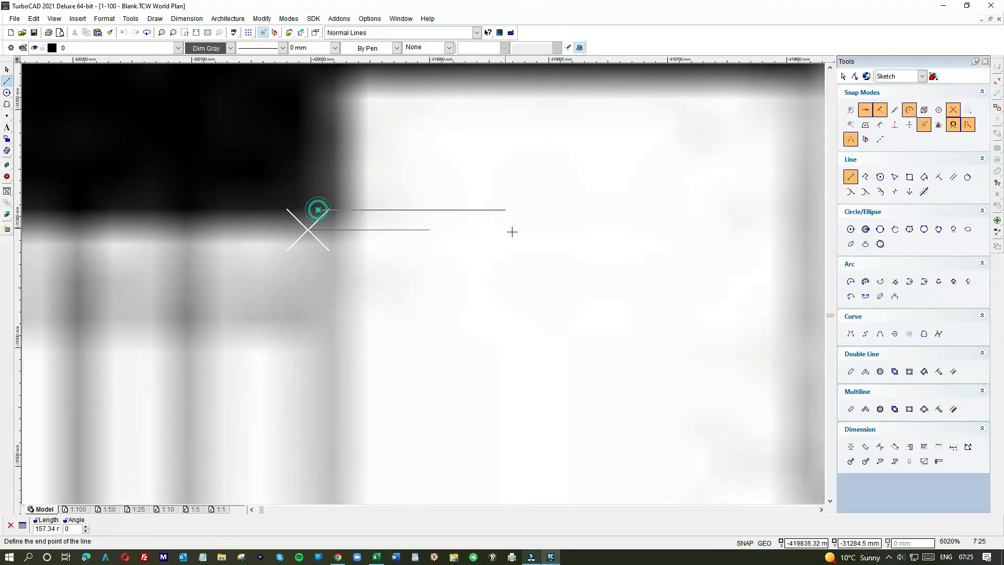
{"action": "scroll", "coordinate": [421, 282], "scroll_direction": "down", "scroll_amount": 4}
{"action": "scroll", "coordinate": [558, 294], "scroll_direction": "down", "scroll_amount": 2}
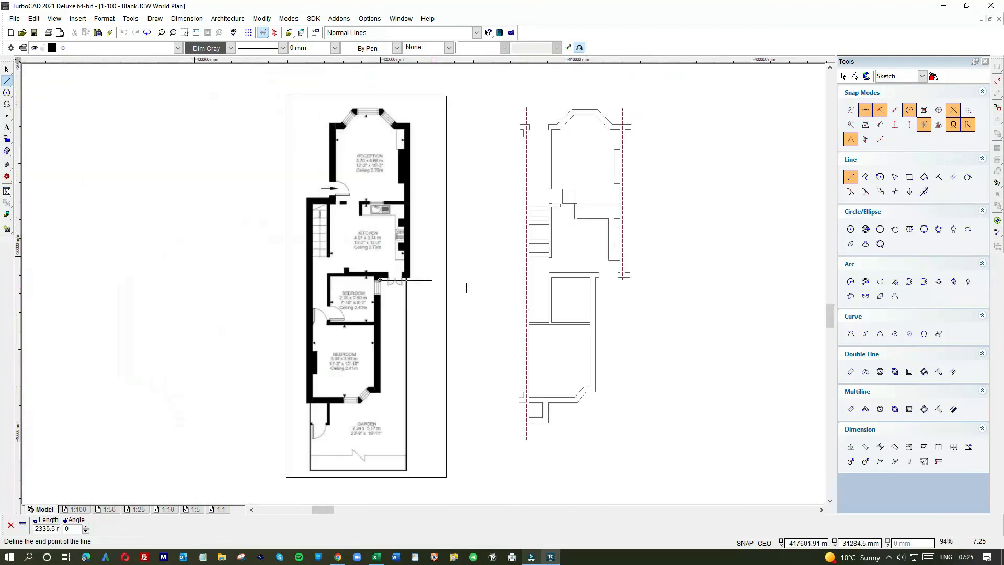
{"action": "scroll", "coordinate": [578, 292], "scroll_direction": "up", "scroll_amount": 1}
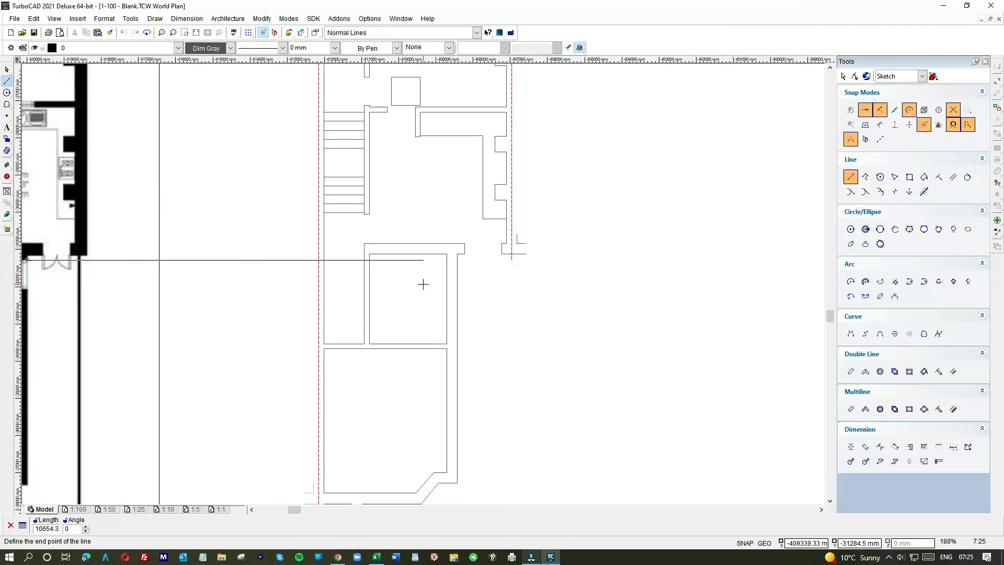
{"action": "left_click", "coordinate": [435, 260]}
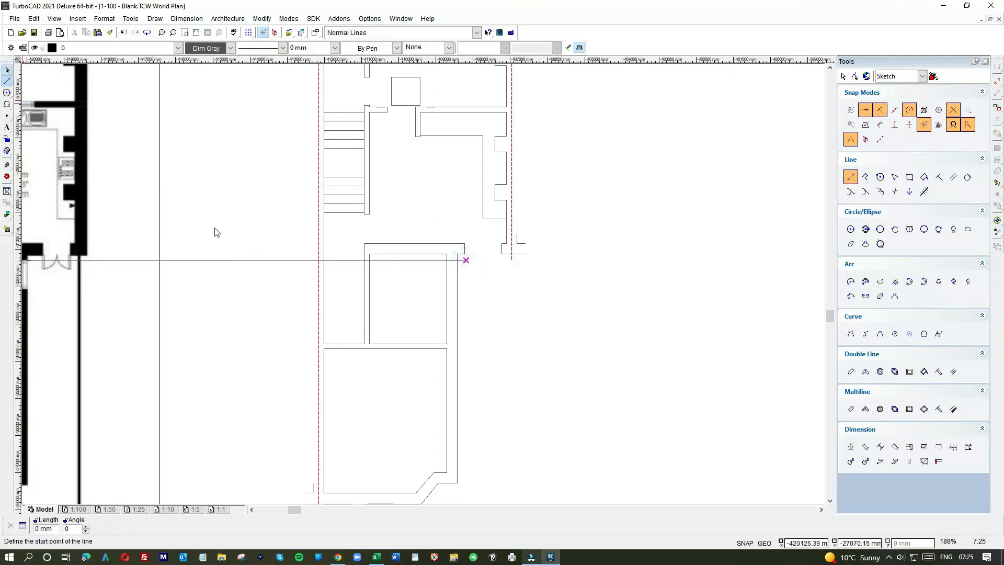
- Delete the long projection segment between the scan and the redrawn plan, keeping the short piece across the bedroom wall
{"action": "key", "text": "Escape"}
{"action": "left_click", "coordinate": [244, 260]}
{"action": "key", "text": "Delete"}
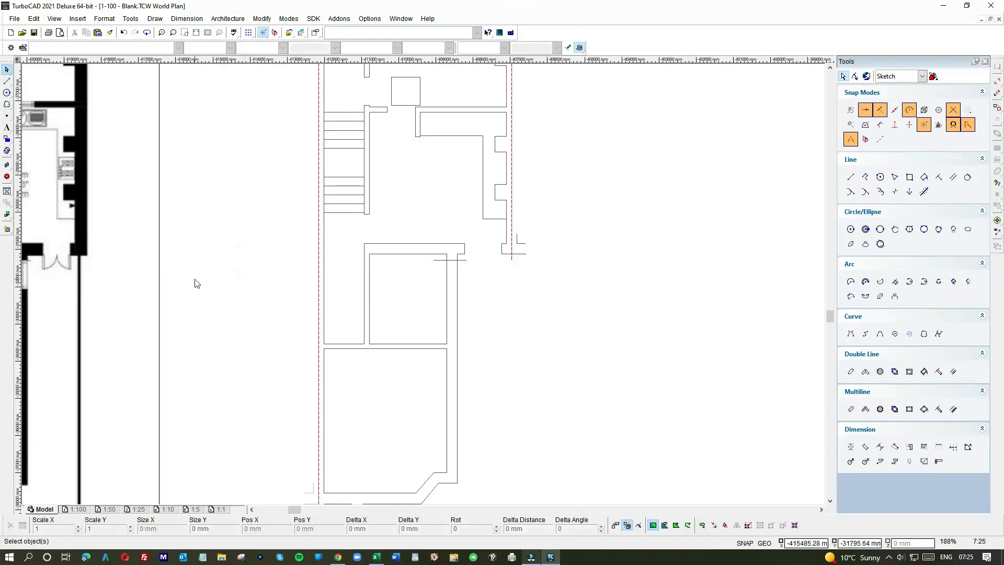
- Draw a horizontal projection line from the small bedroom window's lower edge in the scan to just beyond the redrawn bedroom's right wall
{"action": "scroll", "coordinate": [194, 278], "scroll_direction": "down", "scroll_amount": 1}
{"action": "left_click", "coordinate": [6, 83]}
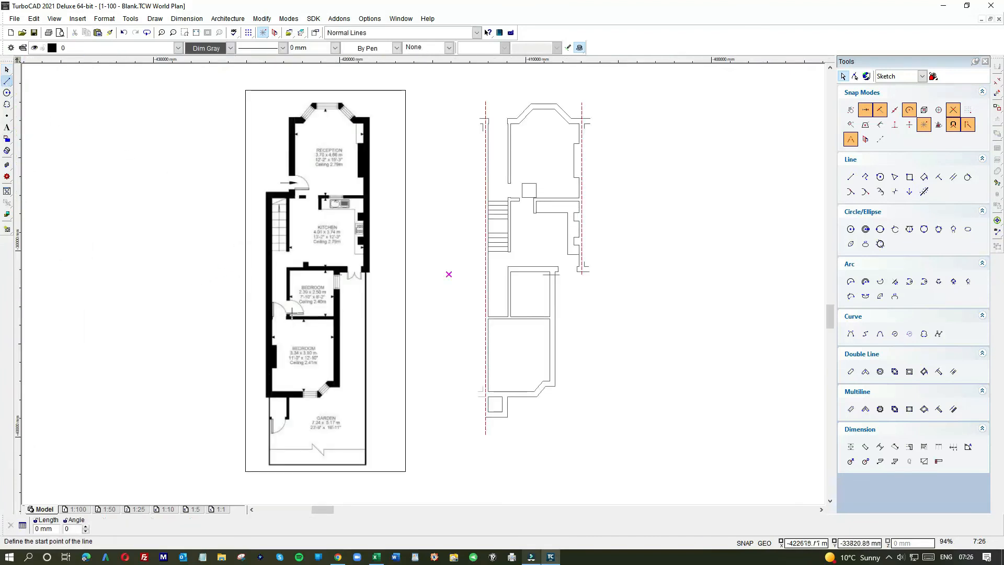
{"action": "scroll", "coordinate": [297, 291], "scroll_direction": "up", "scroll_amount": 3}
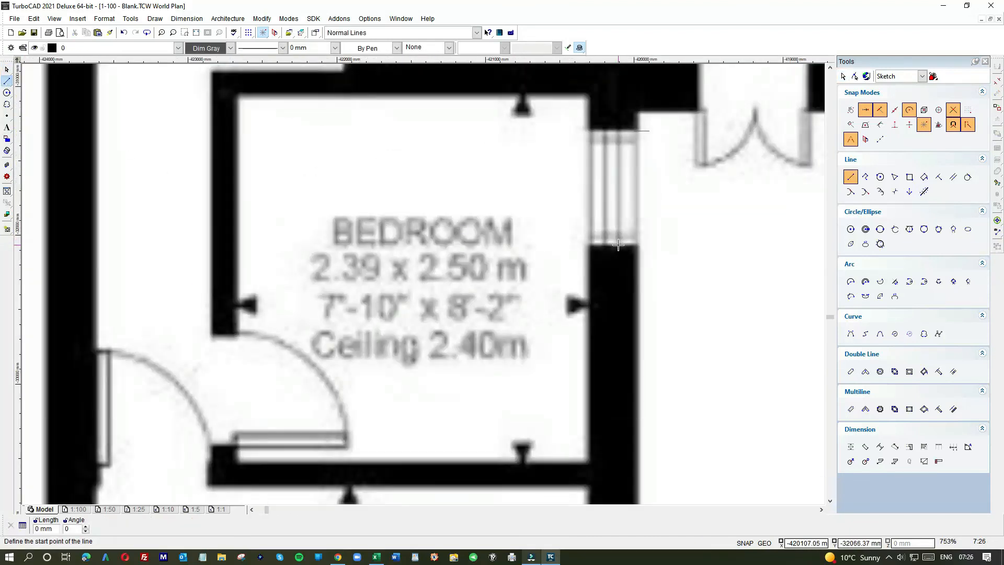
{"action": "scroll", "coordinate": [421, 282], "scroll_direction": "down", "scroll_amount": 4}
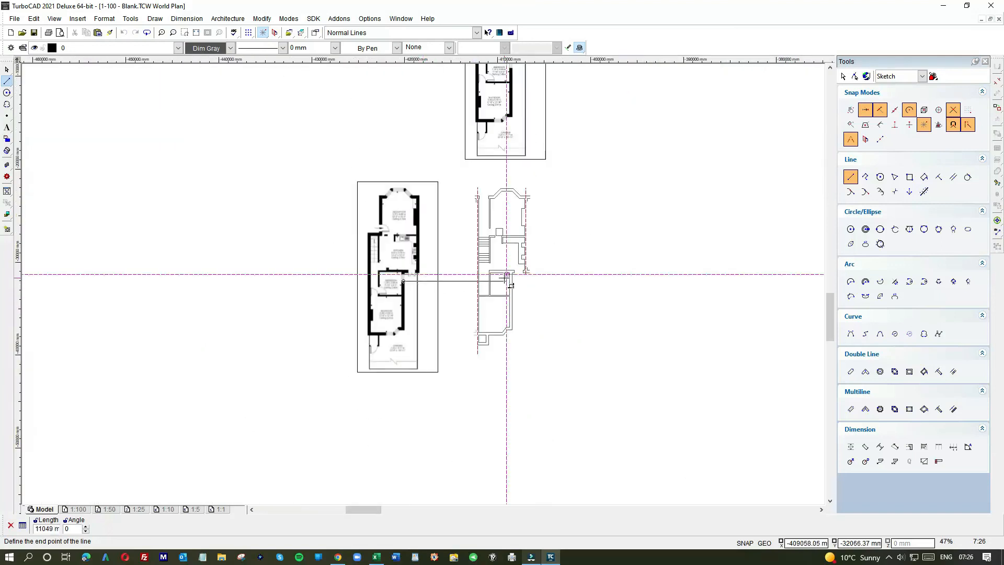
{"action": "left_click", "coordinate": [491, 282]}
{"action": "scroll", "coordinate": [421, 284], "scroll_direction": "up", "scroll_amount": 3}
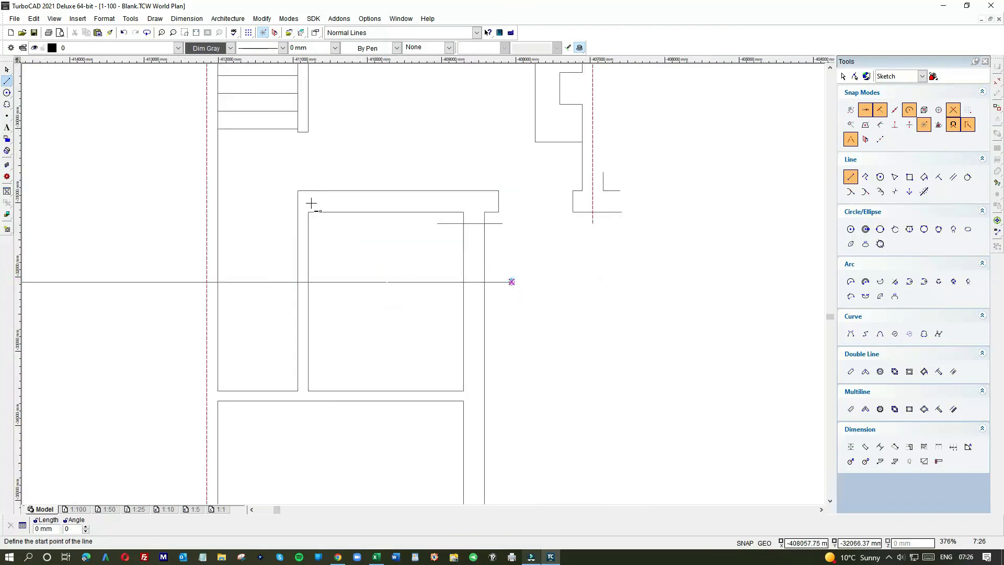
{"action": "left_click", "coordinate": [5, 69]}
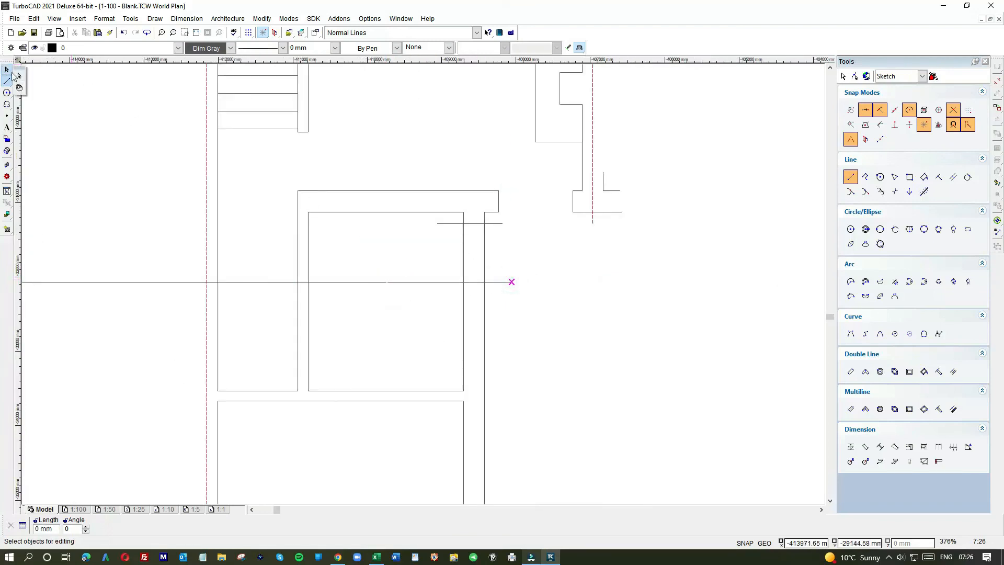
{"action": "left_click", "coordinate": [7, 80]}
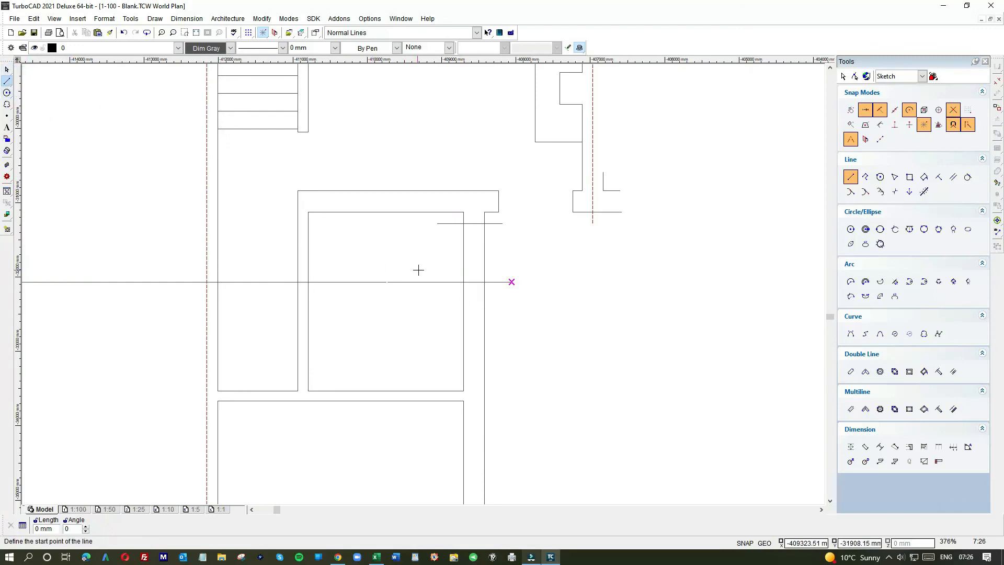
{"action": "left_click", "coordinate": [528, 280]}
{"action": "key", "text": "Escape"}
- Delete the long lower projection line and fit the remaining short line between the wall's inner and outer faces at 285 mm
{"action": "left_click", "coordinate": [334, 282]}
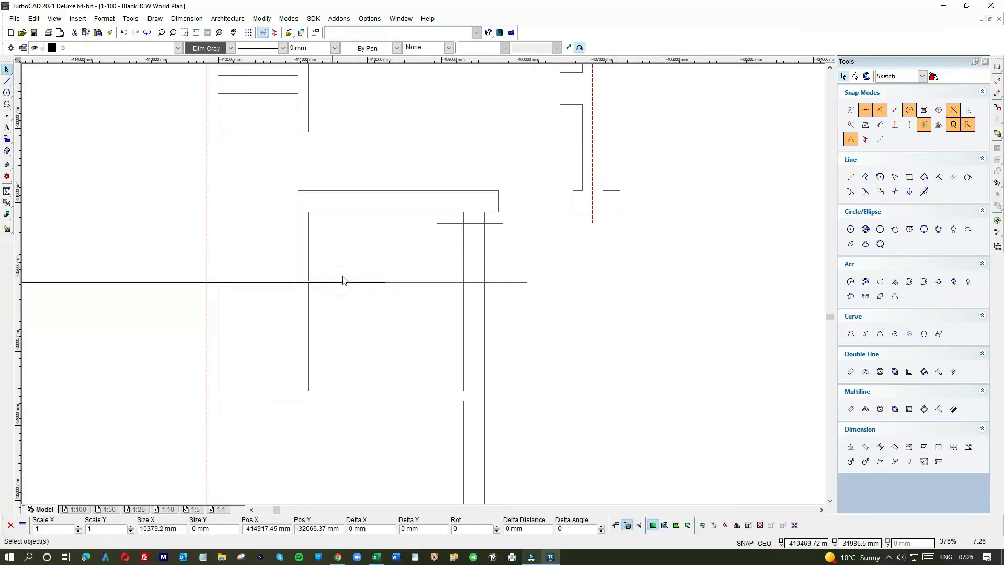
{"action": "left_click", "coordinate": [417, 282]}
{"action": "left_click", "coordinate": [387, 283]}
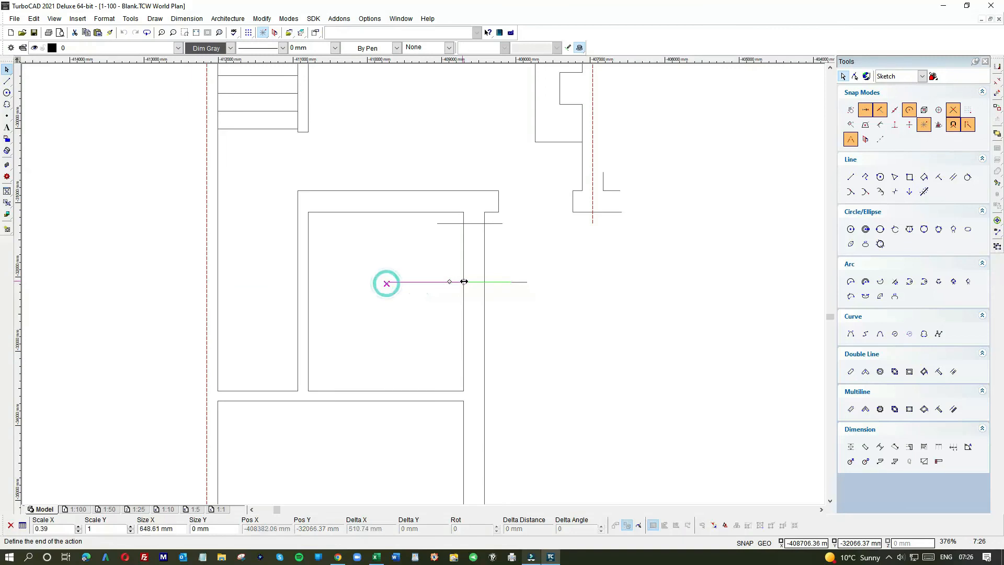
{"action": "left_click", "coordinate": [511, 283]}
{"action": "left_click", "coordinate": [485, 282]}
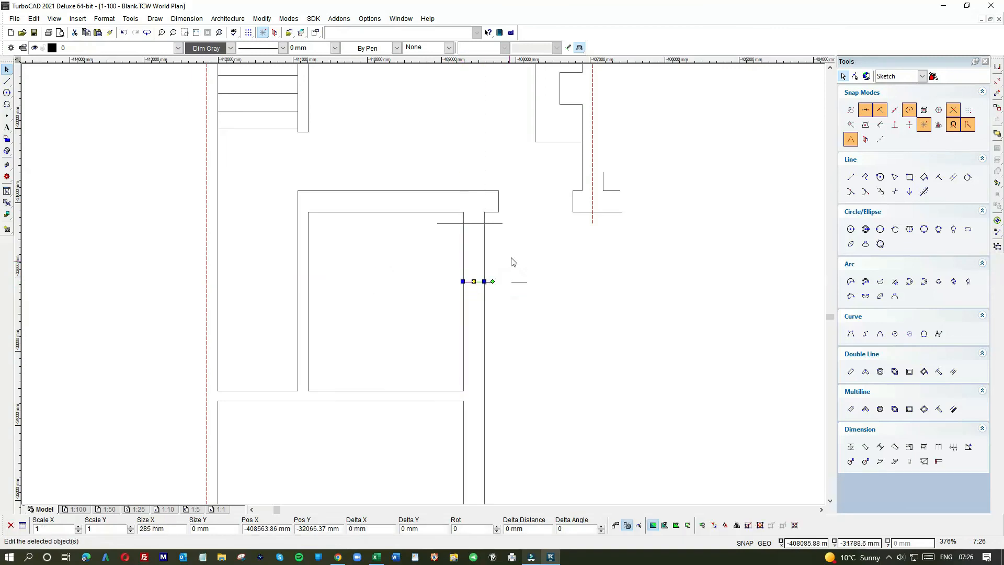
- Delete the leftover line stub outside the bedroom wall beside the lower window jamb
{"action": "key", "text": "Escape"}
{"action": "left_click_drag", "start_coordinate": [507, 274], "coordinate": [552, 297]}
{"action": "key", "text": "Delete"}
- Shorten the bedroom wall's outer and inner face lines so their upper ends stop at the lower window jamb
{"action": "left_click", "coordinate": [485, 247]}
{"action": "left_click", "coordinate": [486, 213]}
{"action": "left_click", "coordinate": [484, 213]}
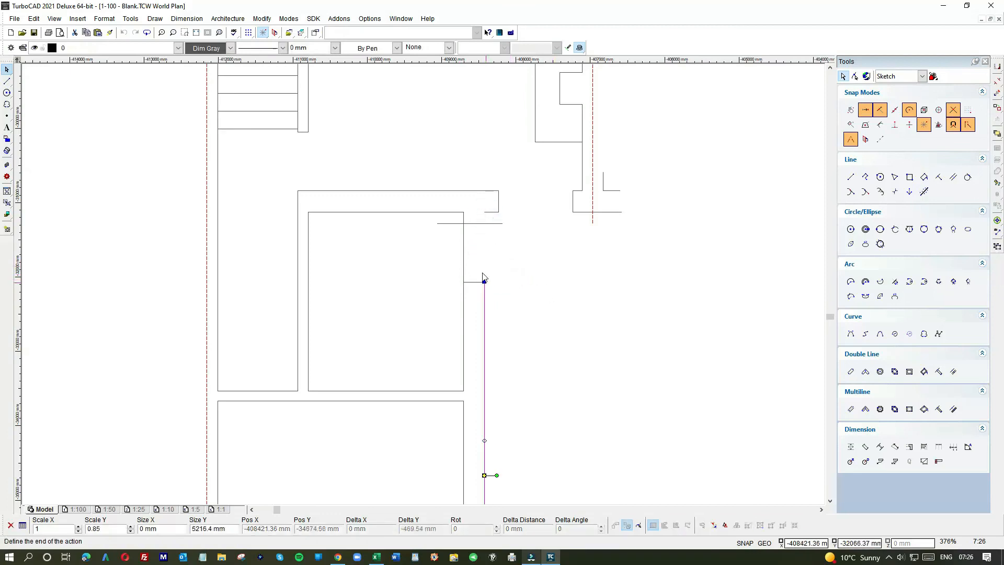
{"action": "left_click", "coordinate": [464, 248]}
{"action": "left_click", "coordinate": [463, 211]}
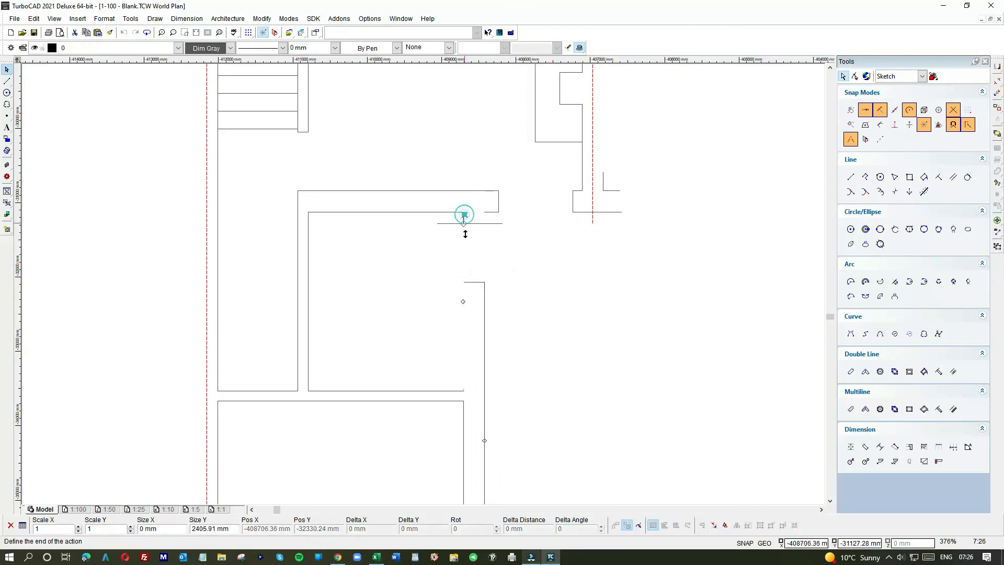
{"action": "left_click", "coordinate": [462, 282]}
{"action": "left_click", "coordinate": [507, 276]}
- Draw separate outer and inner wall face lines from the lower window jamb up to the rear kitchen wall
{"action": "left_click", "coordinate": [7, 81]}
{"action": "left_click", "coordinate": [483, 282]}
{"action": "left_click", "coordinate": [484, 212]}
{"action": "left_click", "coordinate": [463, 282]}
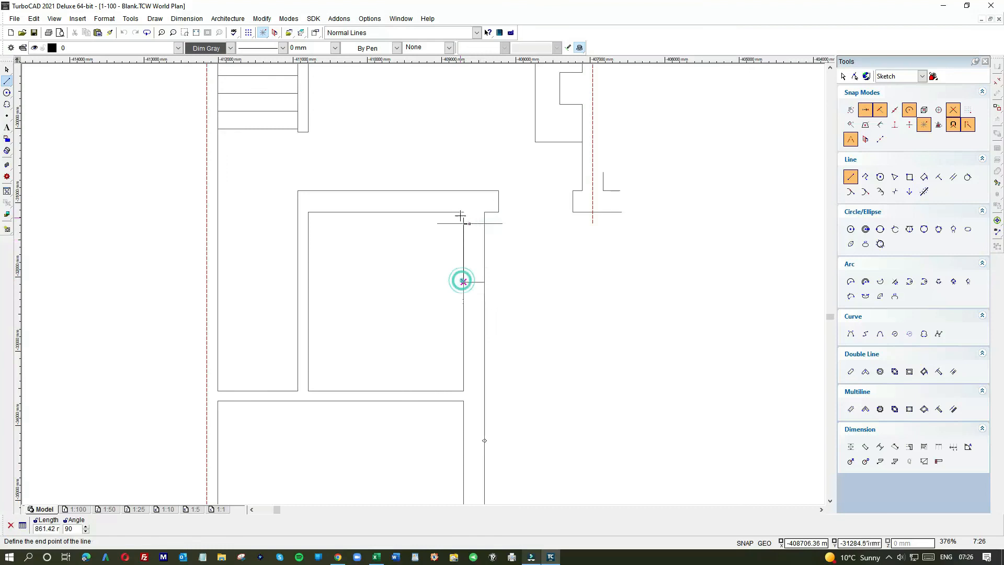
{"action": "left_click", "coordinate": [464, 211]}
{"action": "left_click", "coordinate": [461, 212]}
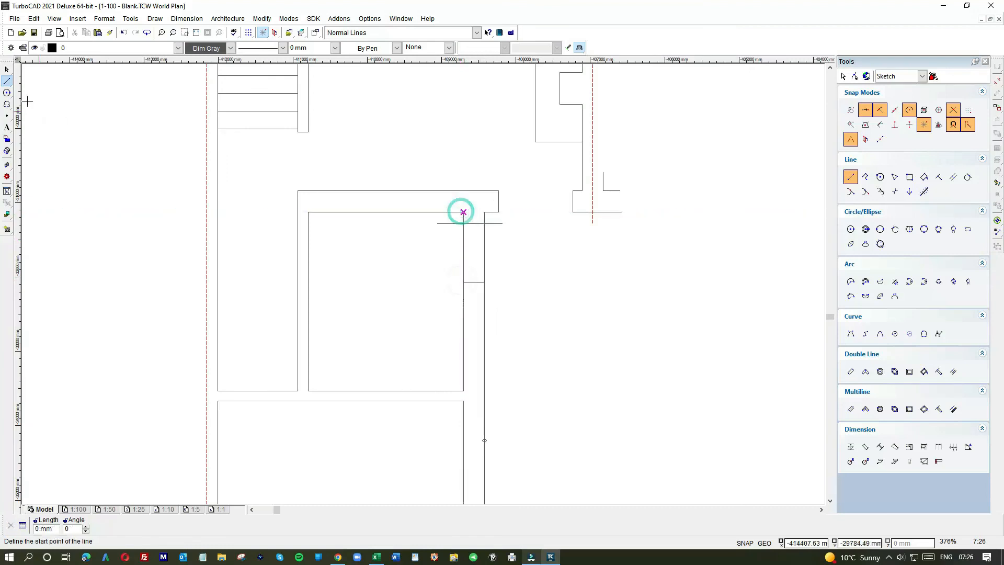
- Shorten both new wall face lines so they end at the upper window edge line, leaving the window opening clear
{"action": "left_click", "coordinate": [7, 70]}
{"action": "left_click", "coordinate": [456, 245]}
{"action": "left_click", "coordinate": [460, 255]}
{"action": "left_click", "coordinate": [460, 283]}
{"action": "left_click_drag", "start_coordinate": [460, 229], "coordinate": [461, 224]}
{"action": "left_click", "coordinate": [484, 241]}
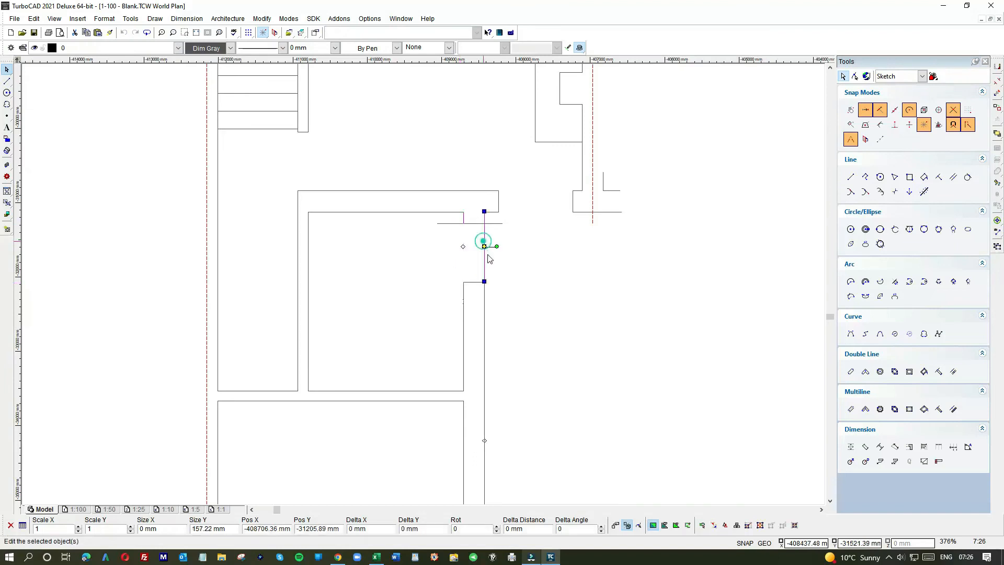
{"action": "left_click_drag", "start_coordinate": [478, 282], "coordinate": [502, 233]}
- Fit the upper window jamb line between the bedroom wall's inner and outer faces at 285 mm
{"action": "left_click", "coordinate": [498, 224]}
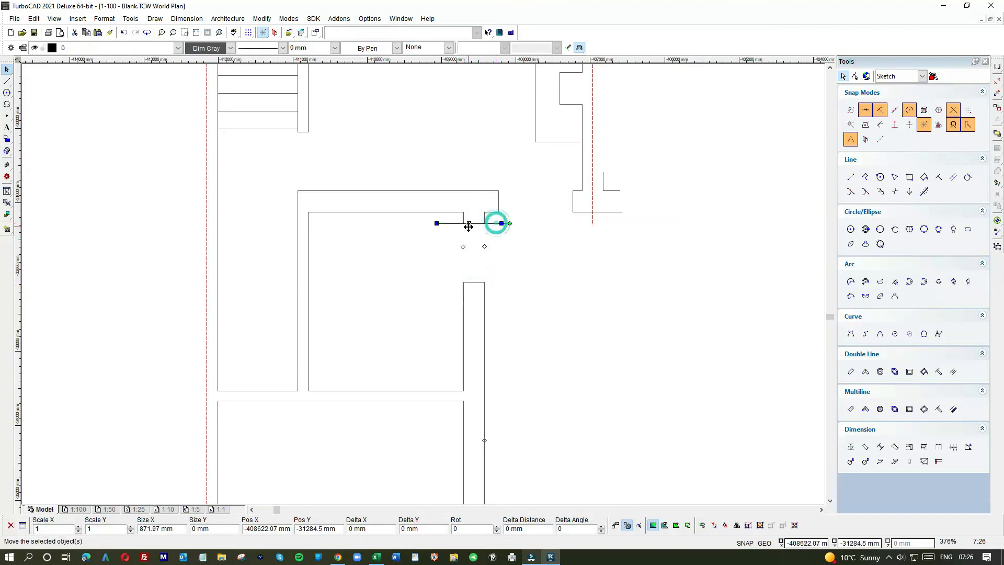
{"action": "left_click_drag", "start_coordinate": [433, 225], "coordinate": [462, 225]}
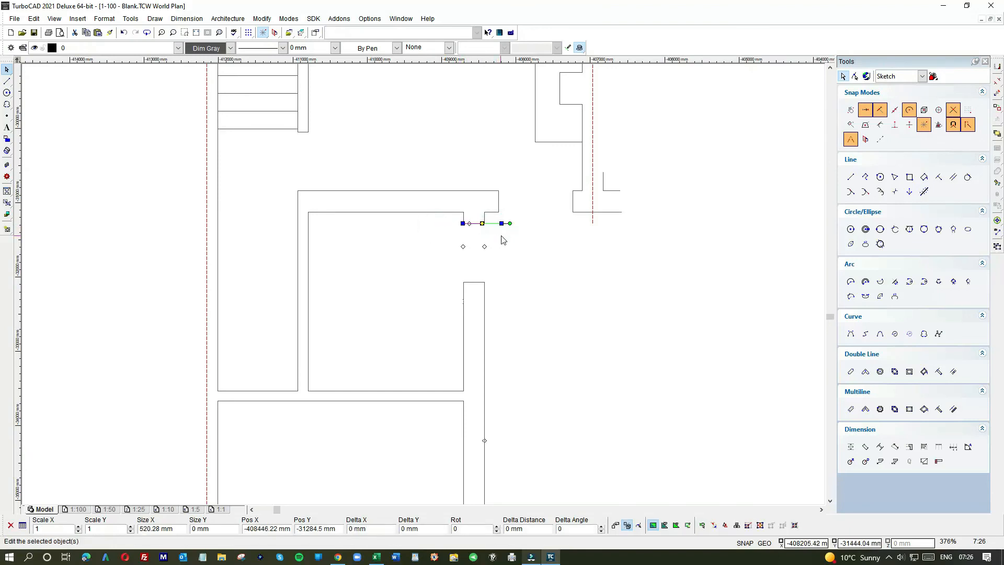
{"action": "left_click", "coordinate": [501, 235]}
{"action": "scroll", "coordinate": [483, 225], "scroll_direction": "up", "scroll_amount": 3}
{"action": "left_click", "coordinate": [486, 282]}
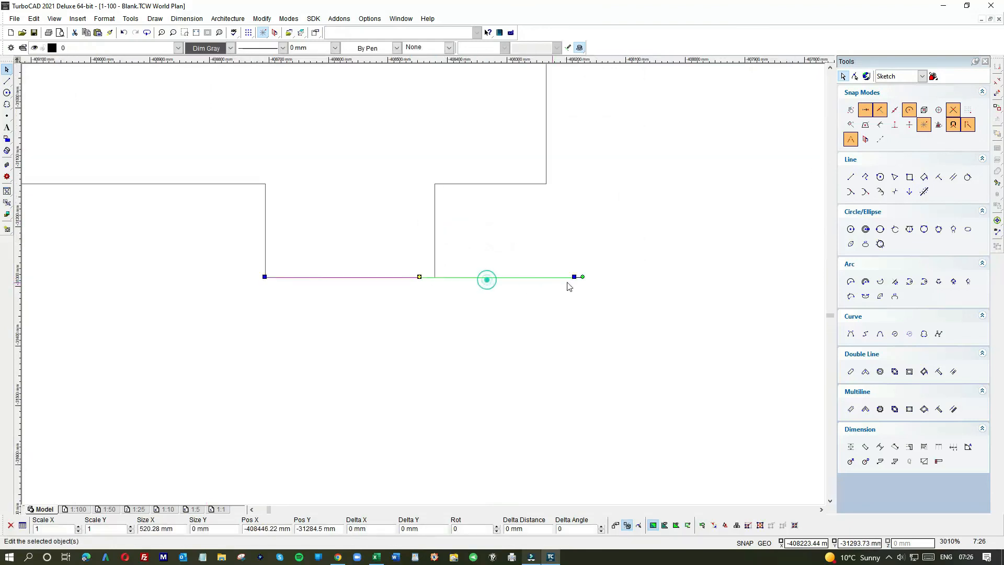
{"action": "left_click_drag", "start_coordinate": [577, 278], "coordinate": [438, 279]}
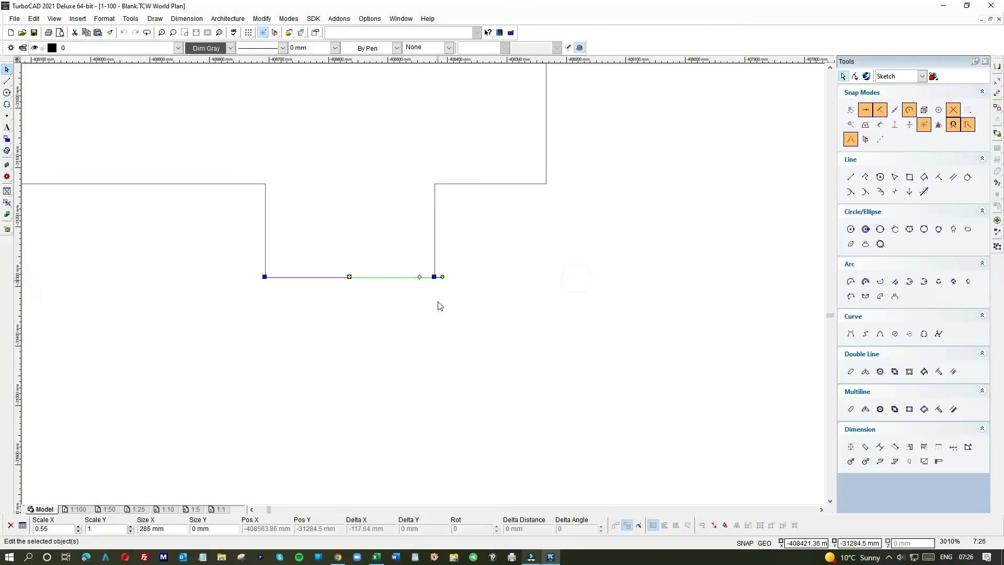
- Move the 762 mm door-width square from the reception room onto the small bedroom's left wall, near the partition between the bedrooms
{"action": "left_click", "coordinate": [438, 300]}
{"action": "scroll", "coordinate": [424, 288], "scroll_direction": "down", "scroll_amount": 1}
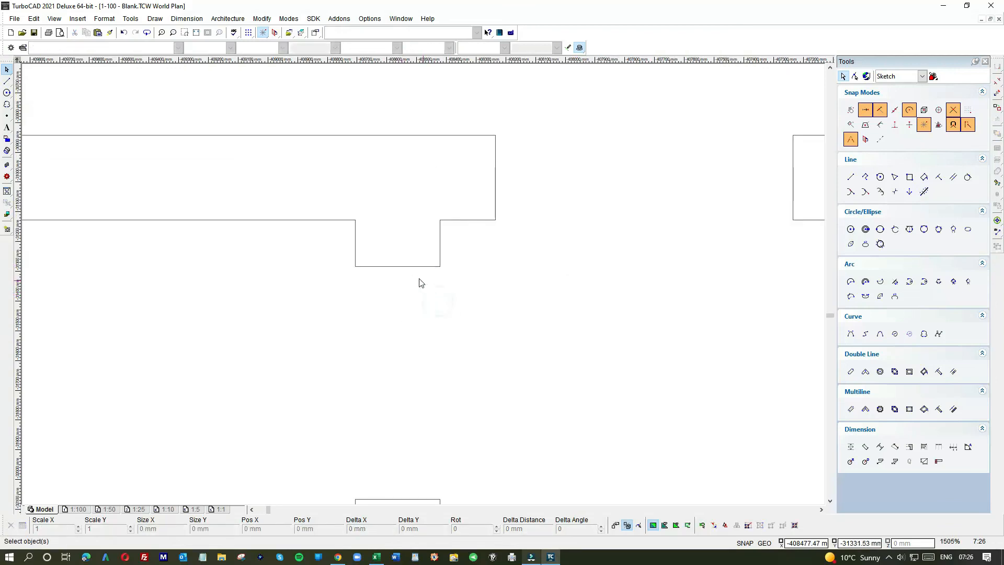
{"action": "scroll", "coordinate": [433, 280], "scroll_direction": "down", "scroll_amount": 2}
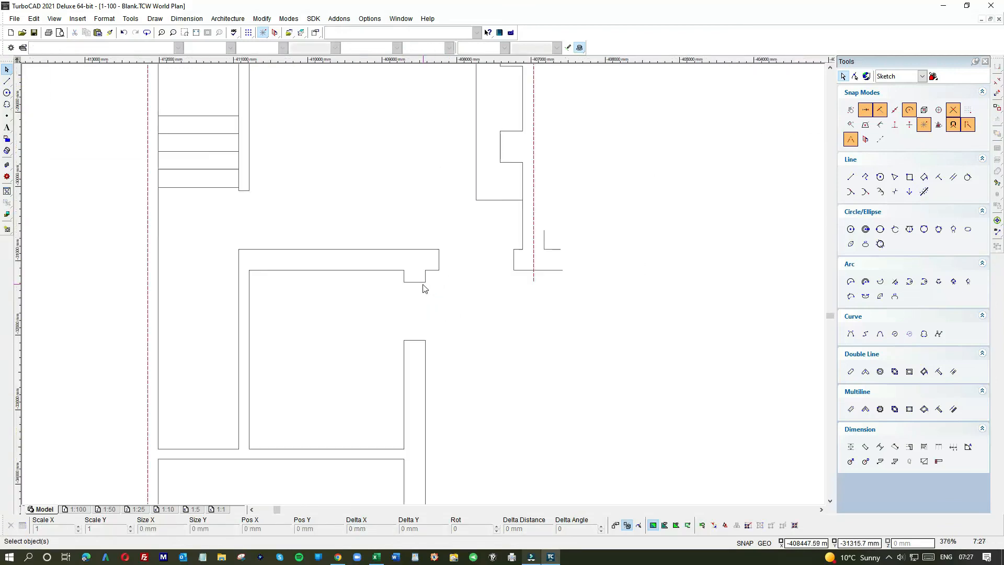
{"action": "scroll", "coordinate": [432, 366], "scroll_direction": "down", "scroll_amount": 2}
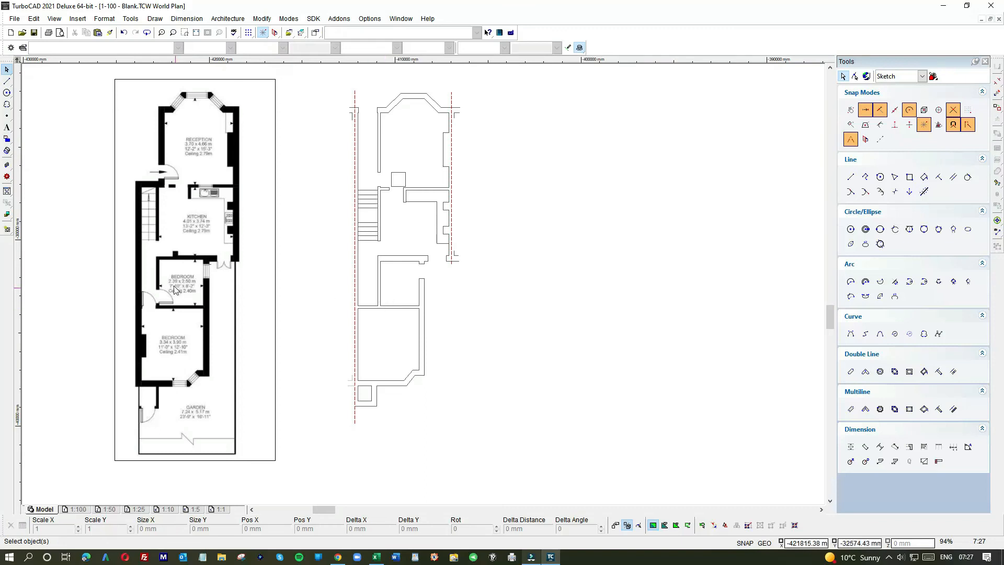
{"action": "left_click", "coordinate": [399, 179]}
{"action": "left_click_drag", "start_coordinate": [398, 178], "coordinate": [388, 280]}
{"action": "left_click", "coordinate": [381, 291]}
{"action": "scroll", "coordinate": [422, 284], "scroll_direction": "up", "scroll_amount": 4}
{"action": "left_click", "coordinate": [406, 266]}
{"action": "left_click", "coordinate": [397, 447]}
{"action": "scroll", "coordinate": [425, 287], "scroll_direction": "down", "scroll_amount": 2}
{"action": "scroll", "coordinate": [407, 297], "scroll_direction": "up", "scroll_amount": 1}
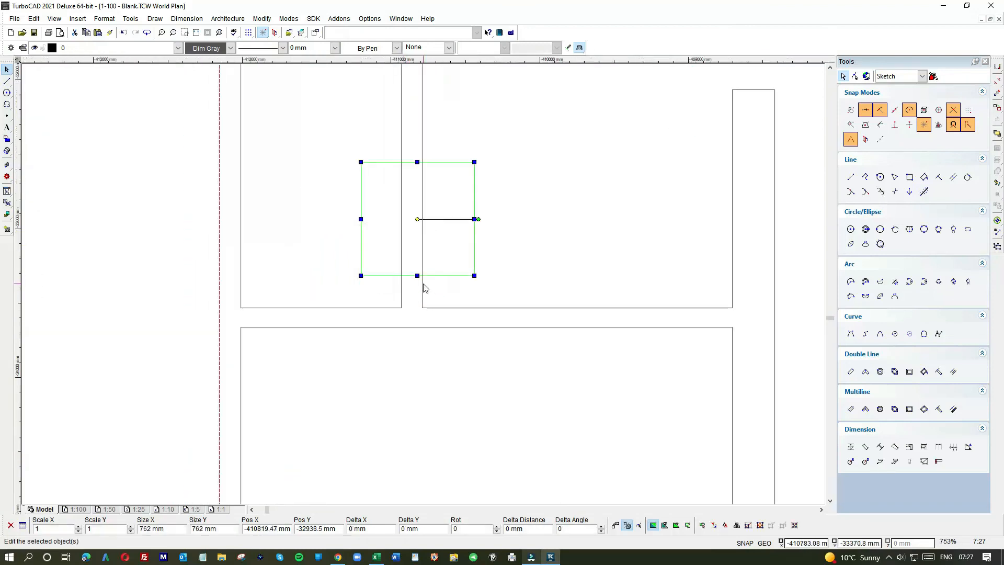
- Draw a short nib line up from the small bedroom's left wall corner, about 50 mm, and a line across the wall thickness
{"action": "left_click", "coordinate": [10, 82]}
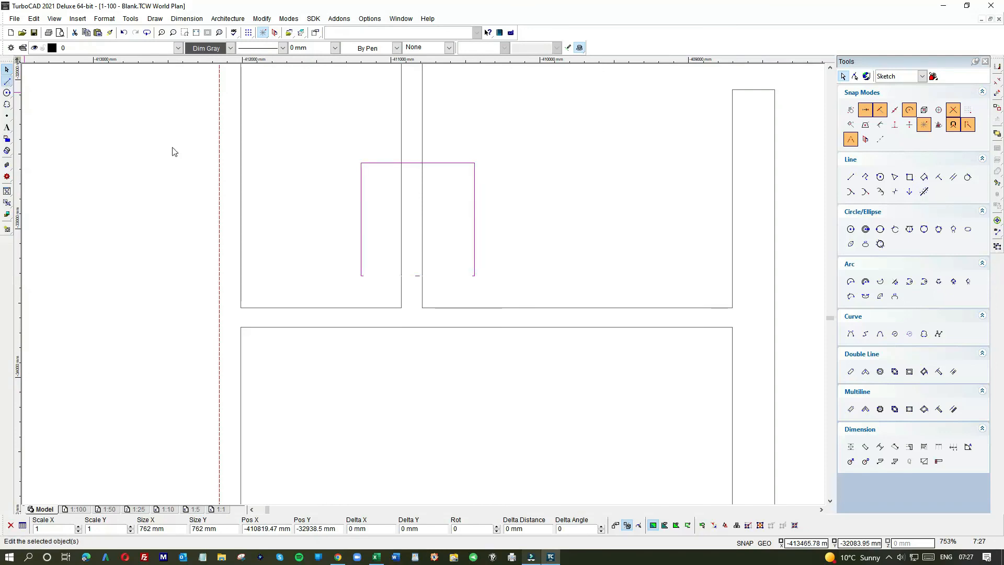
{"action": "scroll", "coordinate": [419, 306], "scroll_direction": "up", "scroll_amount": 2}
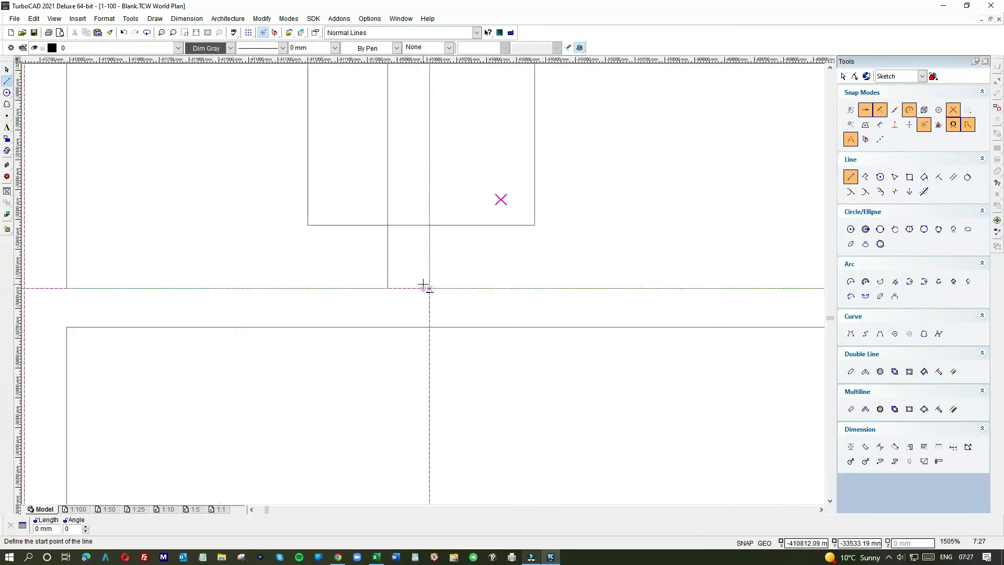
{"action": "left_click", "coordinate": [357, 293]}
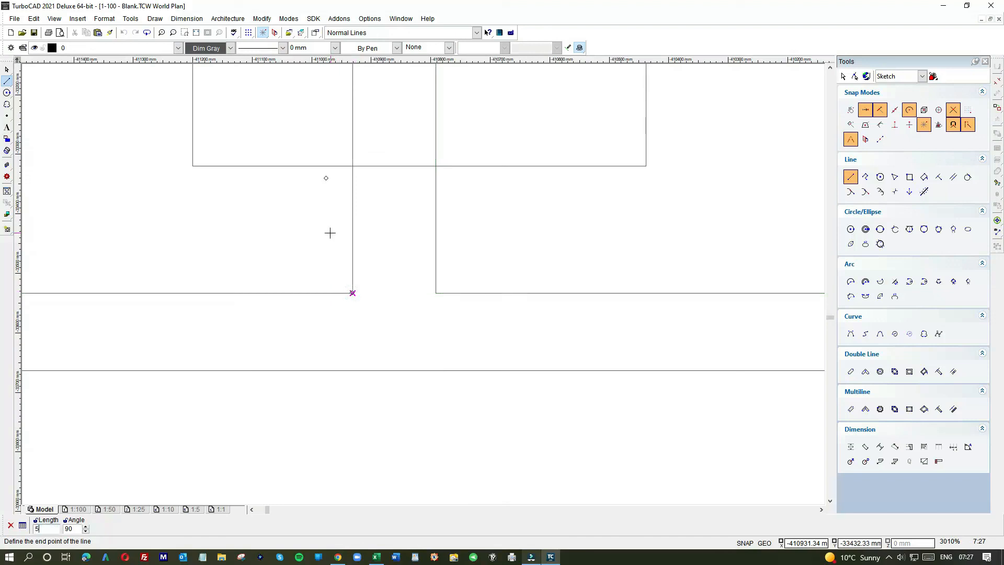
{"action": "key", "text": "Return"}
{"action": "left_click", "coordinate": [436, 263]}
- Move the 762 mm square so its lower edge sits on the nib line across the small bedroom's left wall
{"action": "left_click", "coordinate": [6, 70]}
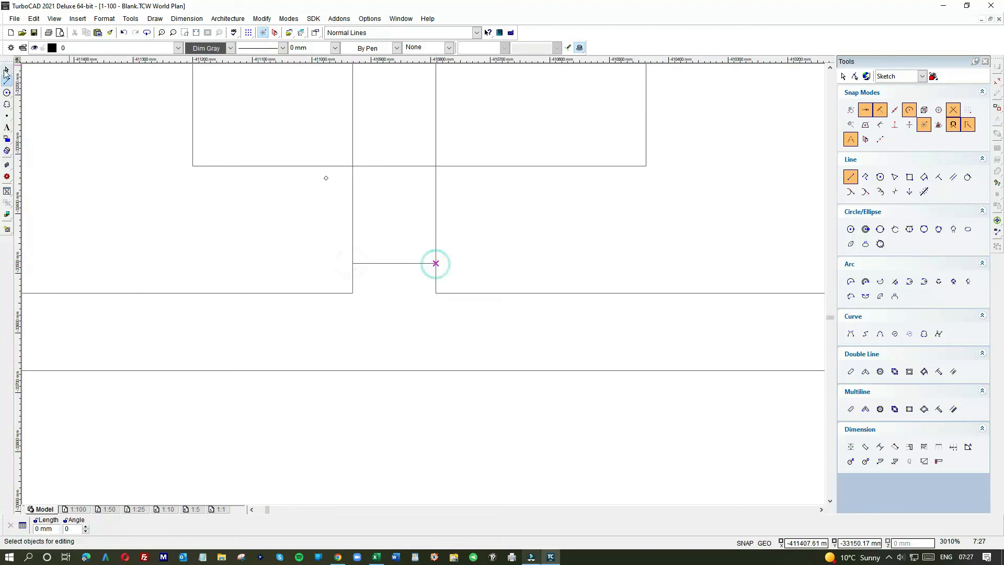
{"action": "left_click", "coordinate": [459, 146]}
{"action": "mouse_move", "coordinate": [434, 235]}
{"action": "left_mouse_down"}
{"action": "mouse_move", "coordinate": [417, 258]}
{"action": "mouse_move", "coordinate": [444, 246]}
{"action": "left_mouse_up"}
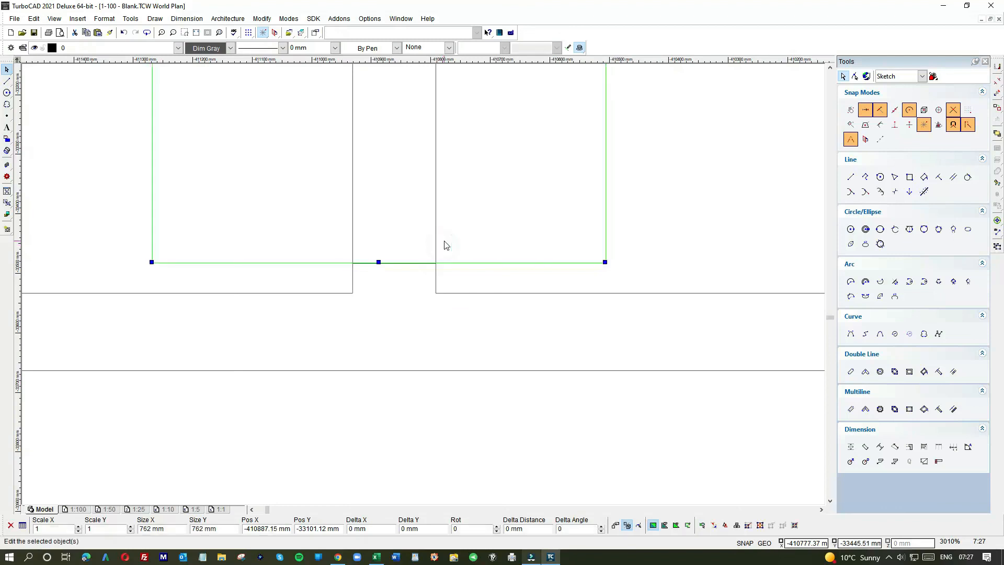
{"action": "scroll", "coordinate": [513, 228], "scroll_direction": "down", "scroll_amount": 3}
{"action": "left_click", "coordinate": [513, 228]}
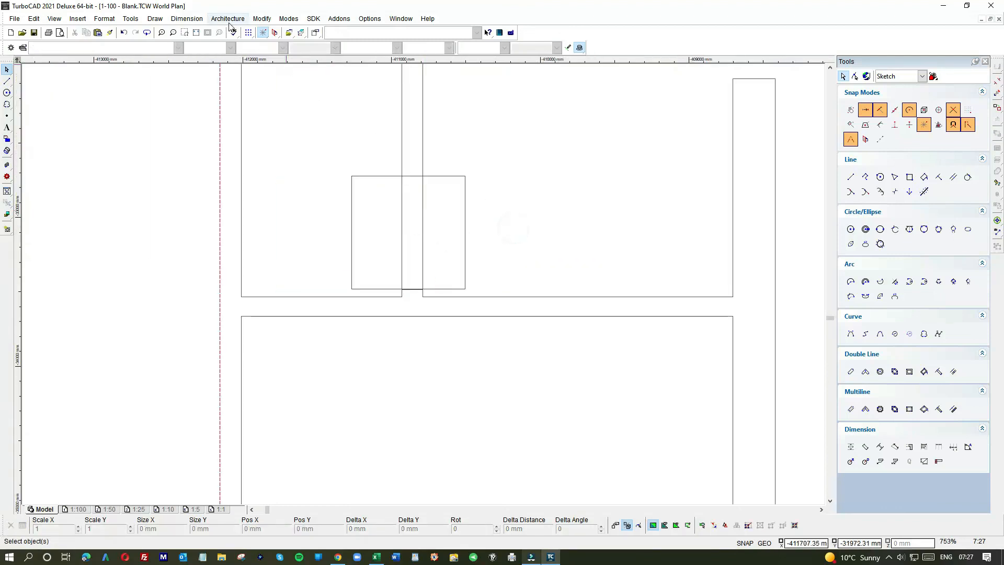
- Trim both face lines of the small bedroom's left wall inside the 762 mm square to cut the door opening
{"action": "left_click", "coordinate": [261, 20]}
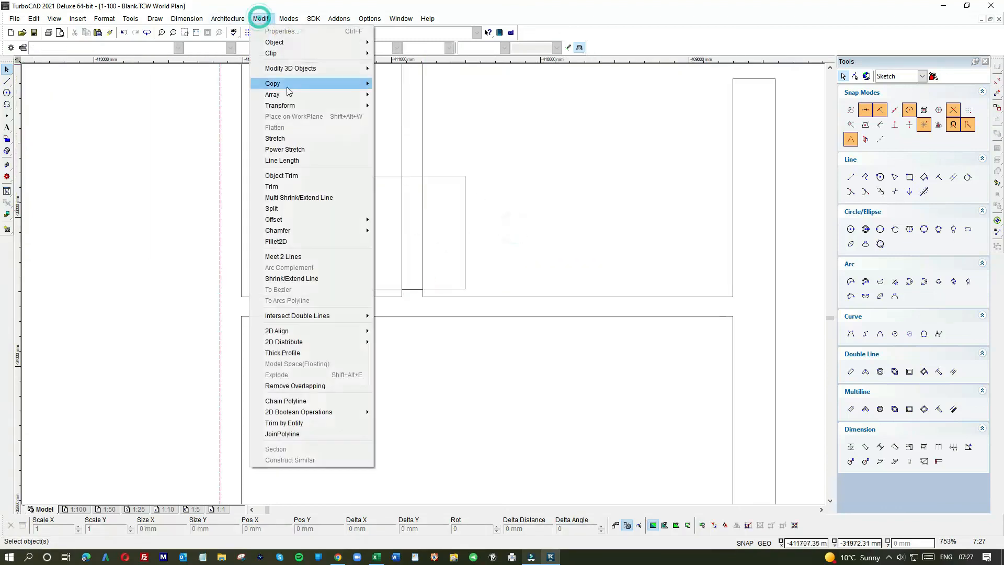
{"action": "left_click", "coordinate": [273, 174]}
{"action": "left_click", "coordinate": [368, 177]}
{"action": "key", "text": "Return"}
{"action": "left_click", "coordinate": [420, 191]}
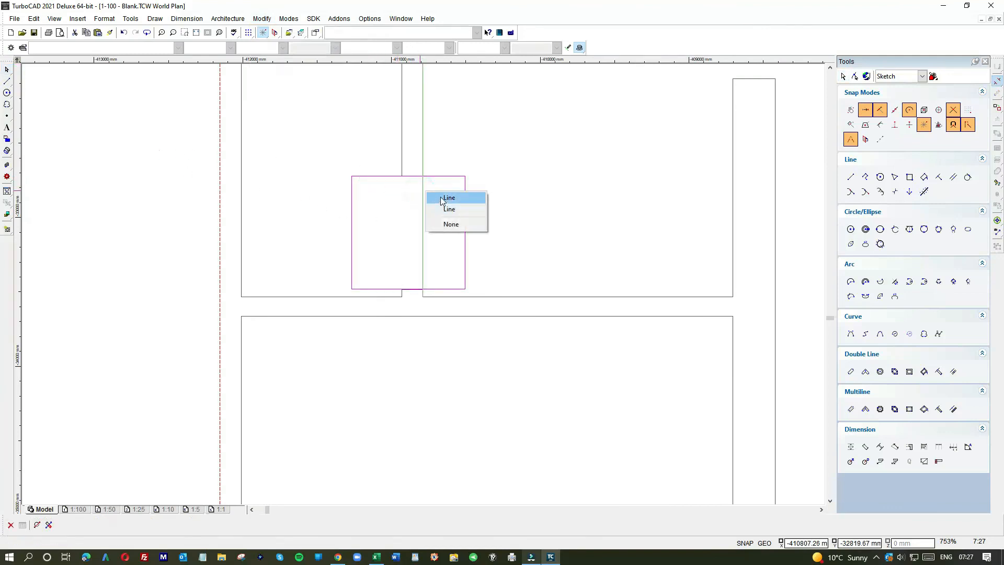
{"action": "left_click", "coordinate": [441, 199]}
{"action": "left_click", "coordinate": [421, 204]}
{"action": "left_click", "coordinate": [7, 71]}
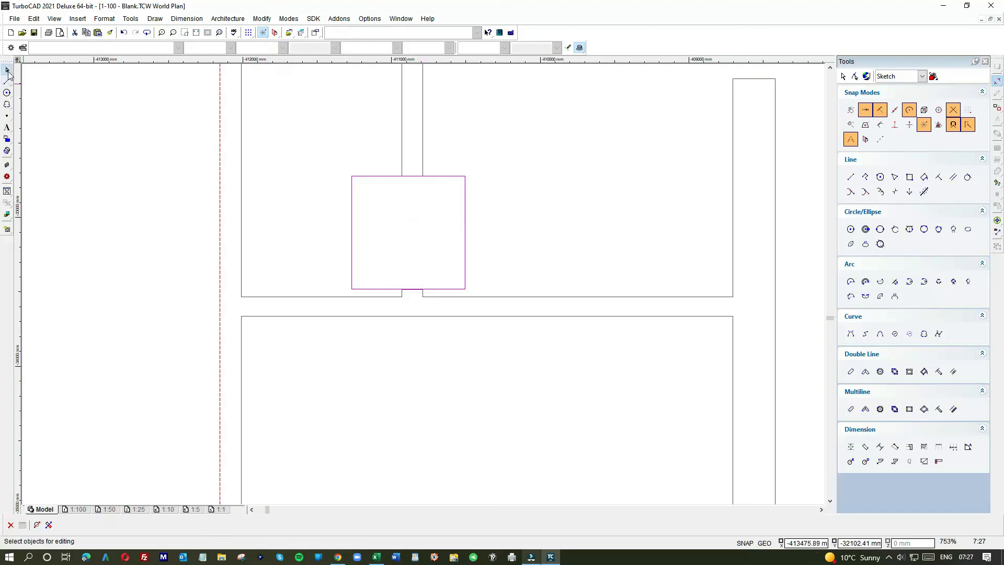
- Move the 762 mm square out of the doorway into the small bedroom and close the upper wall end with a jamb line
{"action": "left_click", "coordinate": [466, 179]}
{"action": "left_click_drag", "start_coordinate": [438, 196], "coordinate": [559, 177]}
{"action": "left_click", "coordinate": [7, 81]}
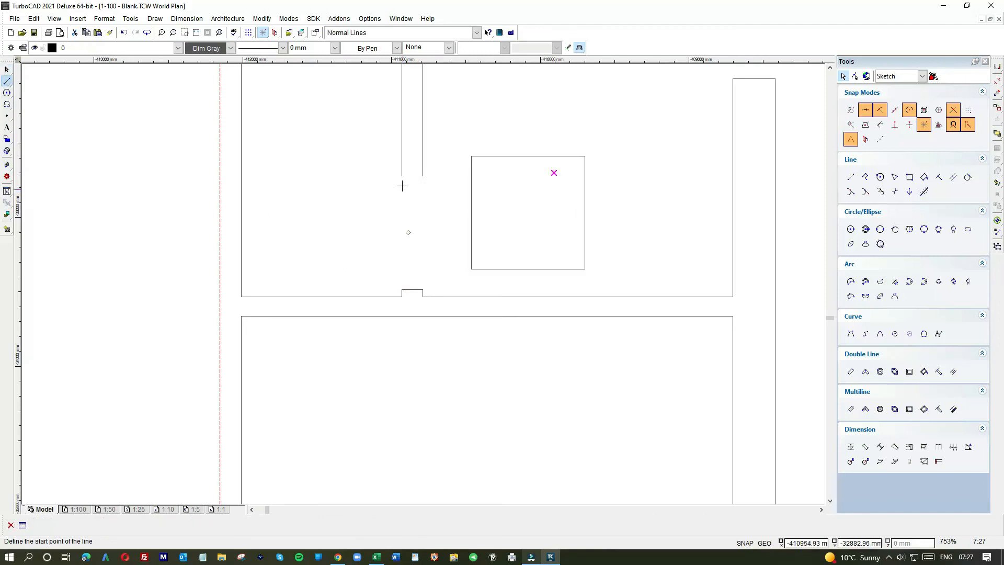
{"action": "scroll", "coordinate": [406, 296], "scroll_direction": "up", "scroll_amount": 5}
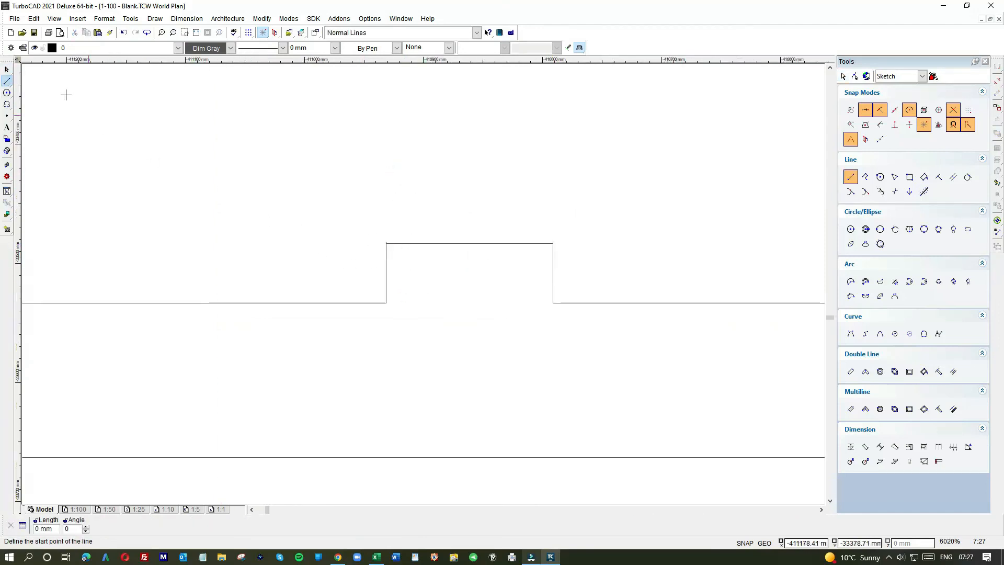
- Delete the lower jamb line of the small bedroom's doorway and redraw it between the ends of the two wall faces
{"action": "left_click", "coordinate": [7, 69]}
{"action": "left_click", "coordinate": [456, 244]}
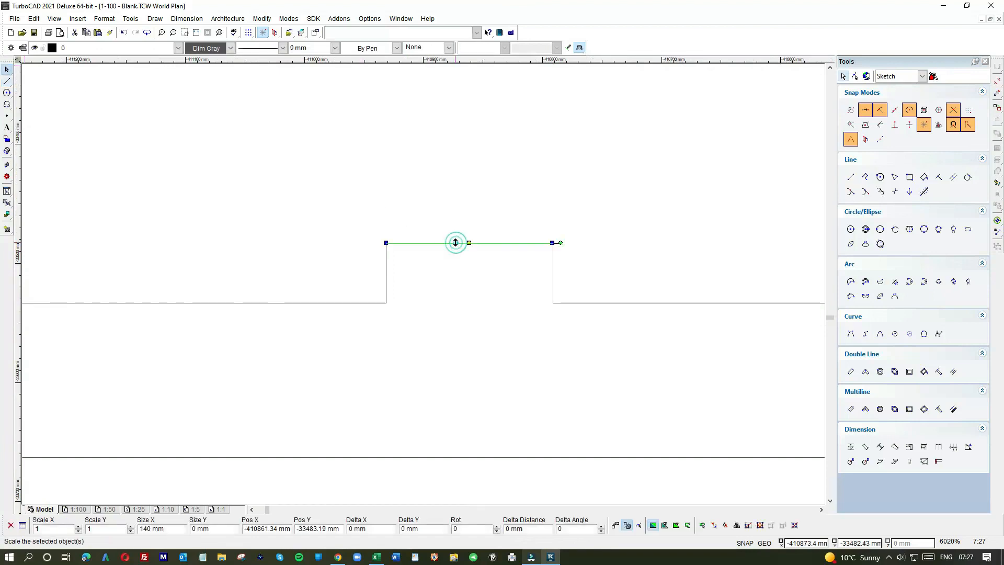
{"action": "key", "text": "Delete"}
{"action": "left_click", "coordinate": [6, 81]}
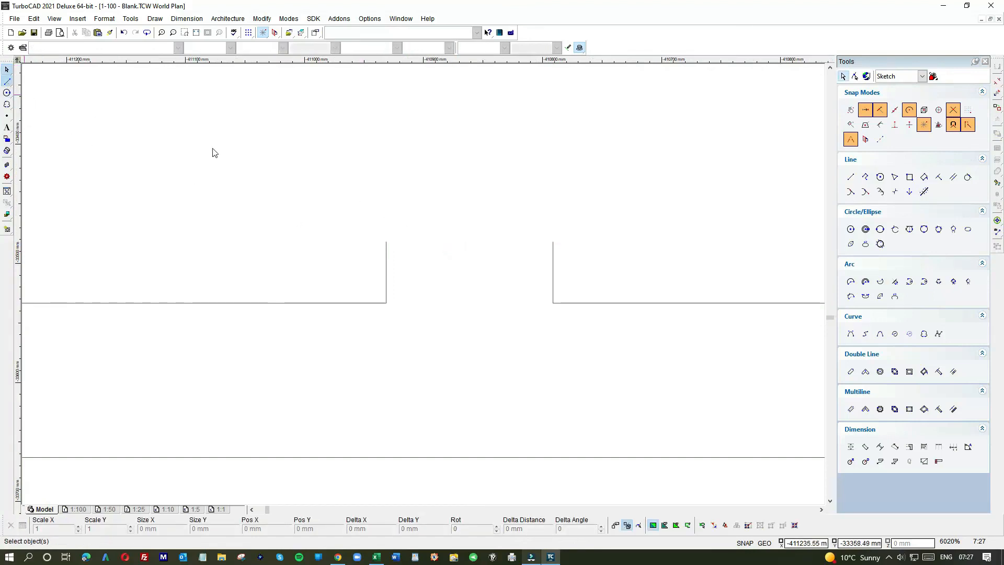
{"action": "left_click", "coordinate": [386, 242]}
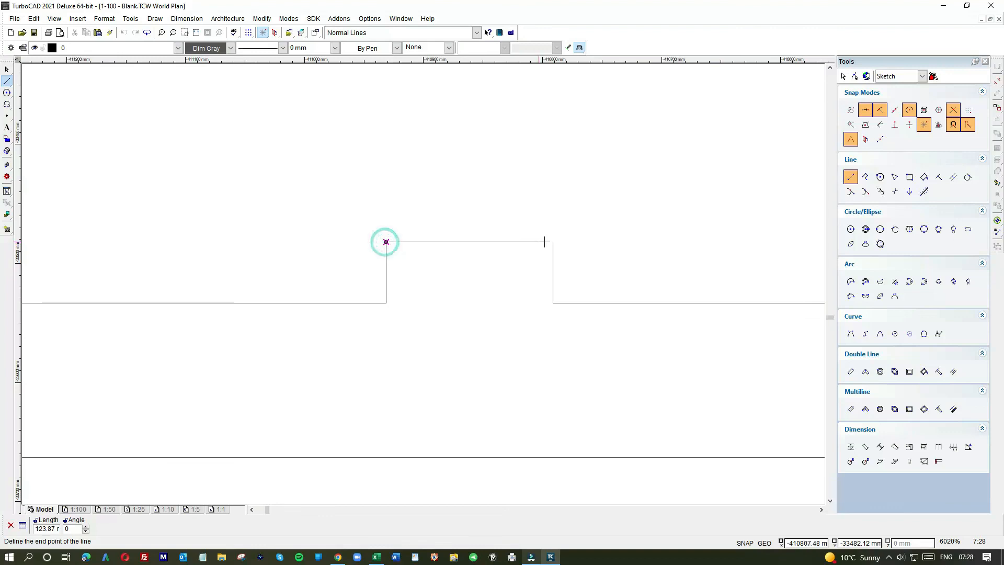
{"action": "left_click", "coordinate": [553, 242]}
- Move the 762 mm square onto the partition between the bedrooms, just off the party wall, to mark the large bedroom's doorway
{"action": "scroll", "coordinate": [418, 277], "scroll_direction": "down", "scroll_amount": 4}
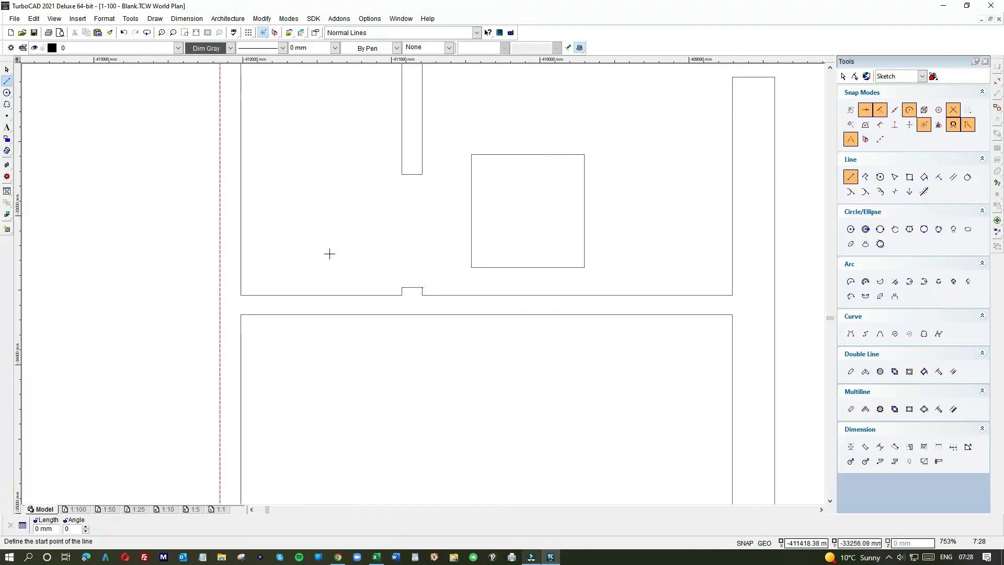
{"action": "scroll", "coordinate": [421, 282], "scroll_direction": "down", "scroll_amount": 3}
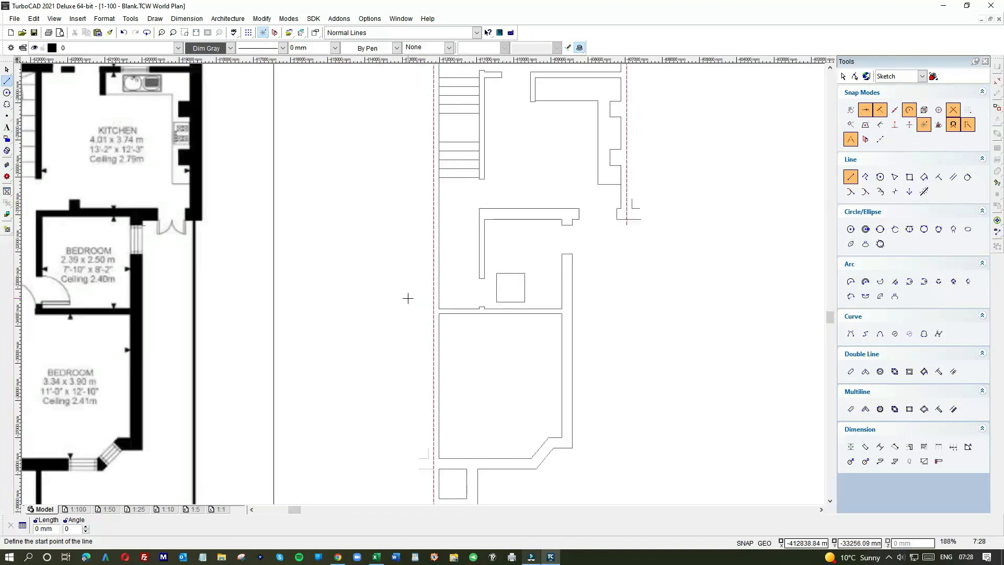
{"action": "scroll", "coordinate": [406, 298], "scroll_direction": "down", "scroll_amount": 2}
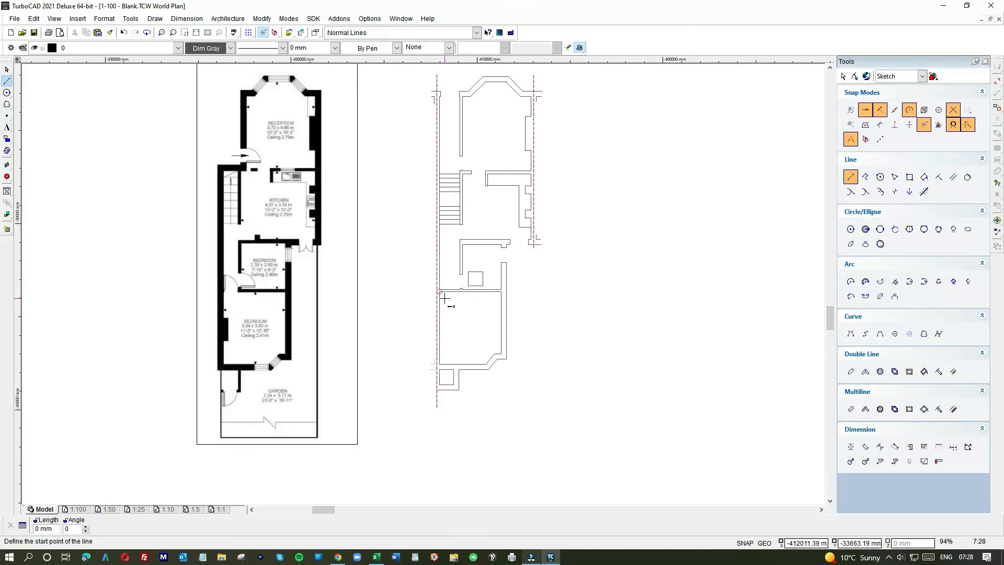
{"action": "scroll", "coordinate": [442, 297], "scroll_direction": "up", "scroll_amount": 2}
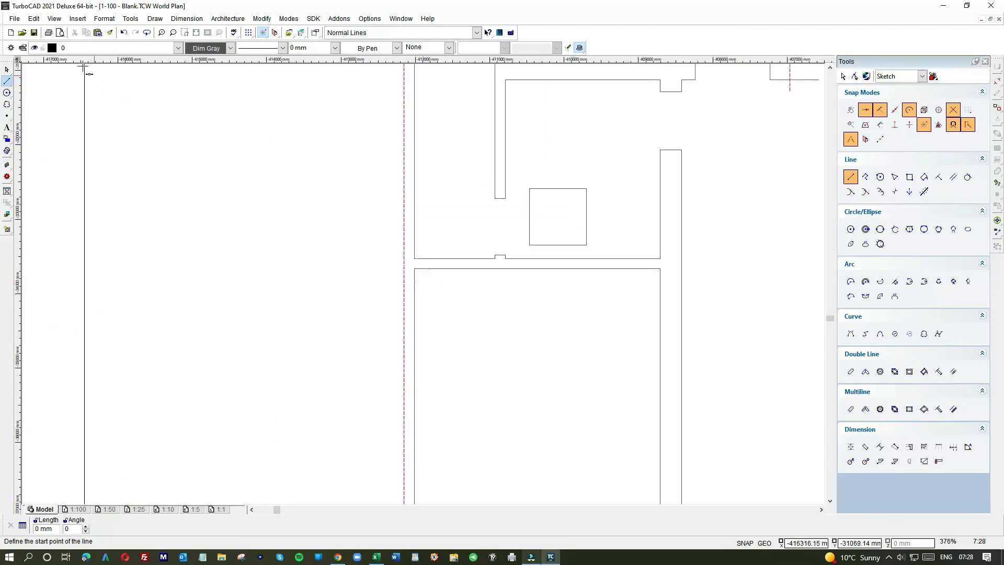
{"action": "left_click", "coordinate": [5, 69]}
{"action": "left_click", "coordinate": [554, 189]}
{"action": "left_click_drag", "start_coordinate": [473, 225], "coordinate": [449, 242]}
{"action": "scroll", "coordinate": [364, 294], "scroll_direction": "down", "scroll_amount": 1}
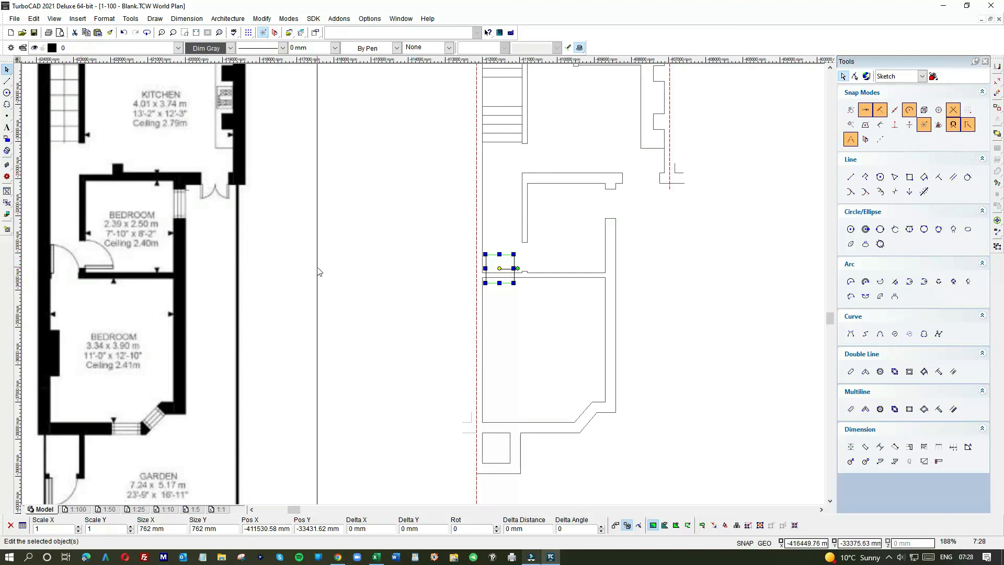
{"action": "scroll", "coordinate": [485, 276], "scroll_direction": "up", "scroll_amount": 3}
{"action": "left_click_drag", "start_coordinate": [439, 256], "coordinate": [433, 292]}
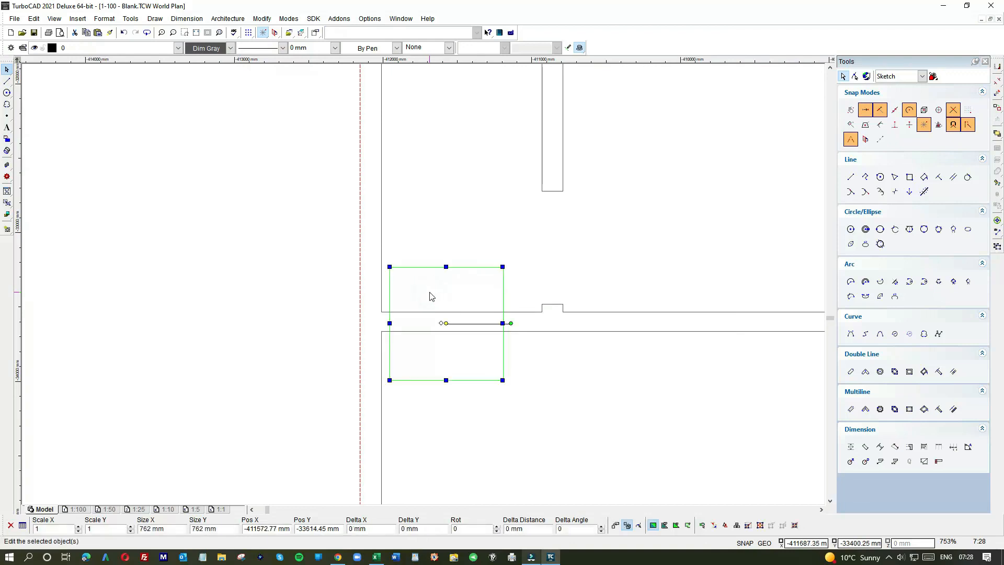
{"action": "left_click", "coordinate": [421, 217]}
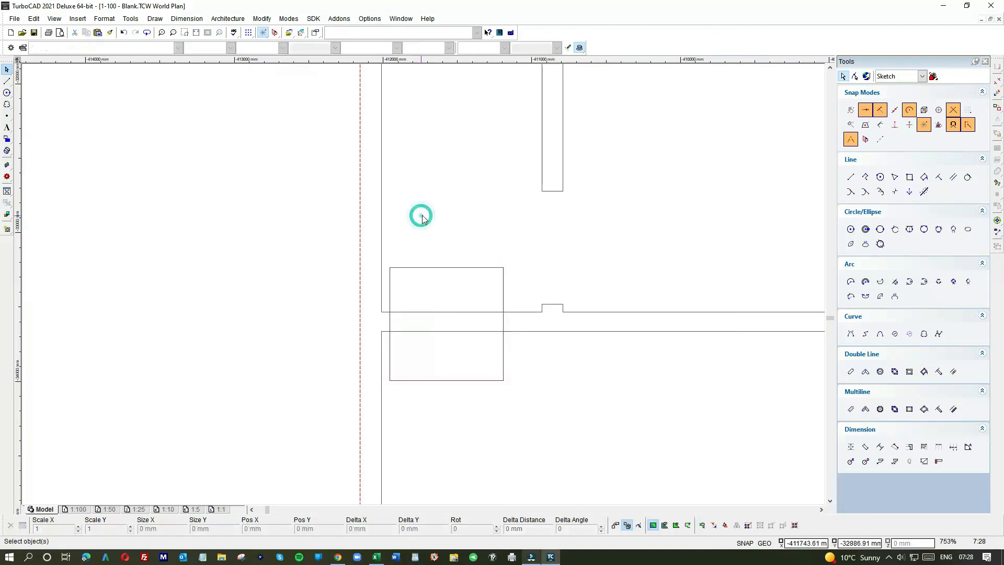
- Trim both partition face lines inside the square to cut the large bedroom's door opening
{"action": "left_click", "coordinate": [262, 19]}
{"action": "key", "text": "Escape"}
{"action": "left_click", "coordinate": [435, 268]}
{"action": "left_click", "coordinate": [424, 313]}
{"action": "left_click", "coordinate": [421, 331]}
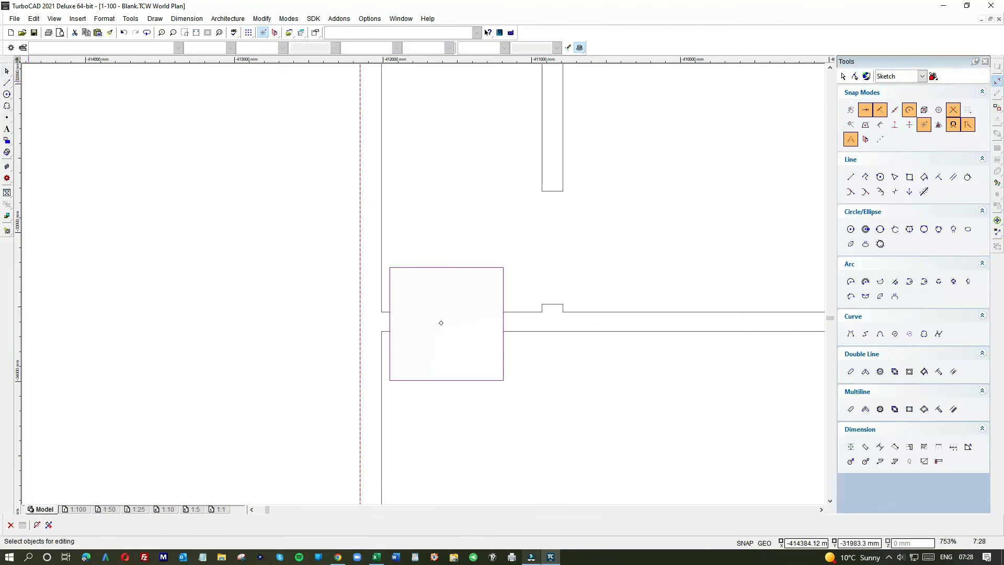
- Move the square down into the large bedroom and draw jamb lines closing both partition ends at the doorway
{"action": "left_click", "coordinate": [9, 74]}
{"action": "left_click", "coordinate": [444, 272]}
{"action": "left_click", "coordinate": [427, 275]}
{"action": "left_click", "coordinate": [649, 395]}
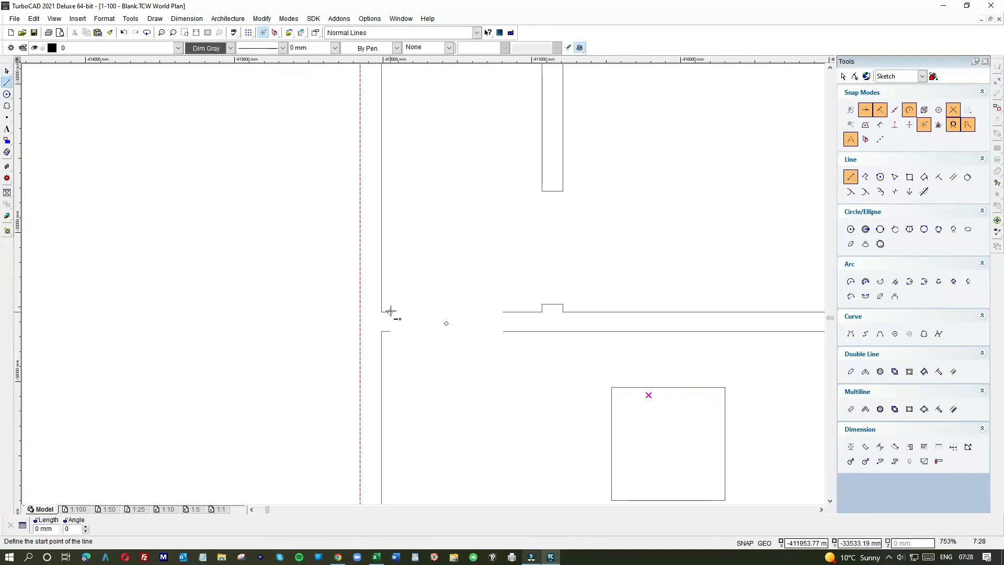
{"action": "left_click", "coordinate": [503, 312]}
{"action": "left_click", "coordinate": [505, 331]}
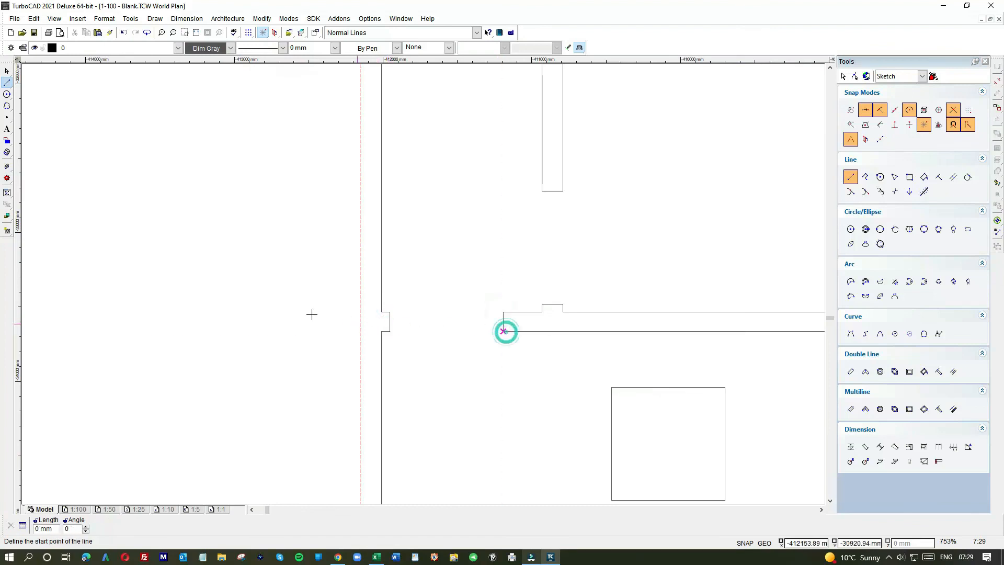
- Project a horizontal line from the upper corner of the large bedroom's chimney breast on the scan across to the redrawn plan
{"action": "scroll", "coordinate": [460, 309], "scroll_direction": "down", "scroll_amount": 8}
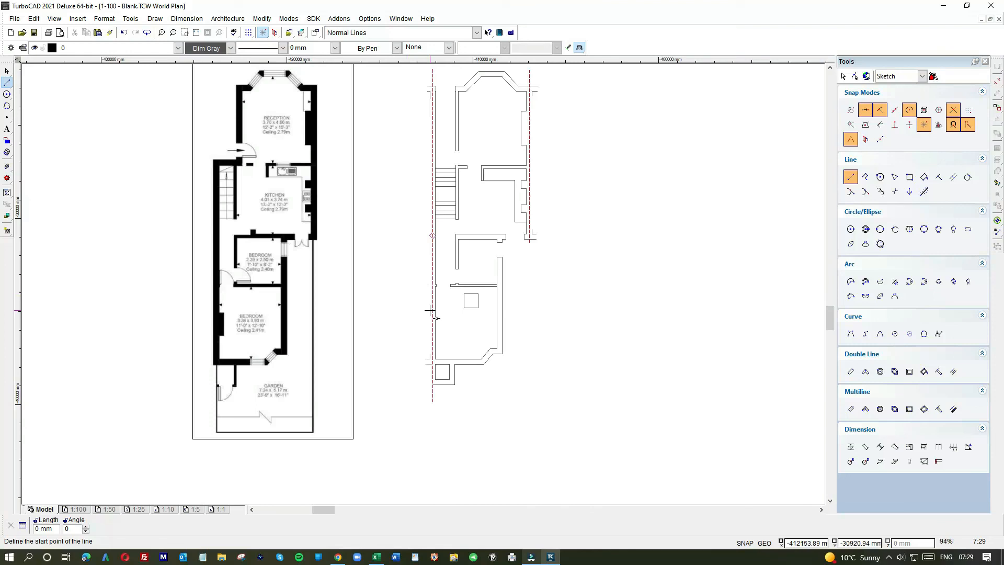
{"action": "scroll", "coordinate": [427, 288], "scroll_direction": "up", "scroll_amount": 10}
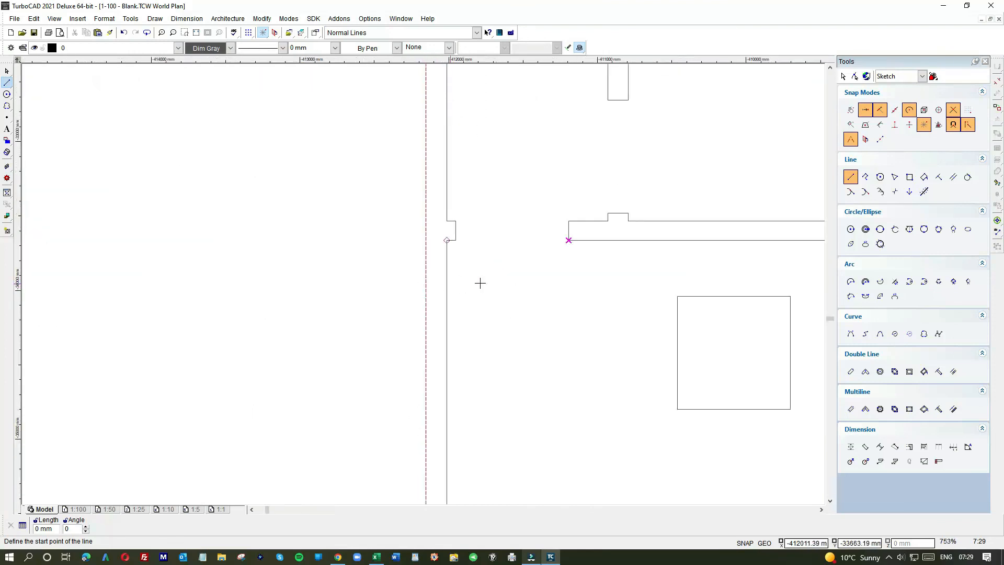
{"action": "scroll", "coordinate": [423, 284], "scroll_direction": "down", "scroll_amount": 6}
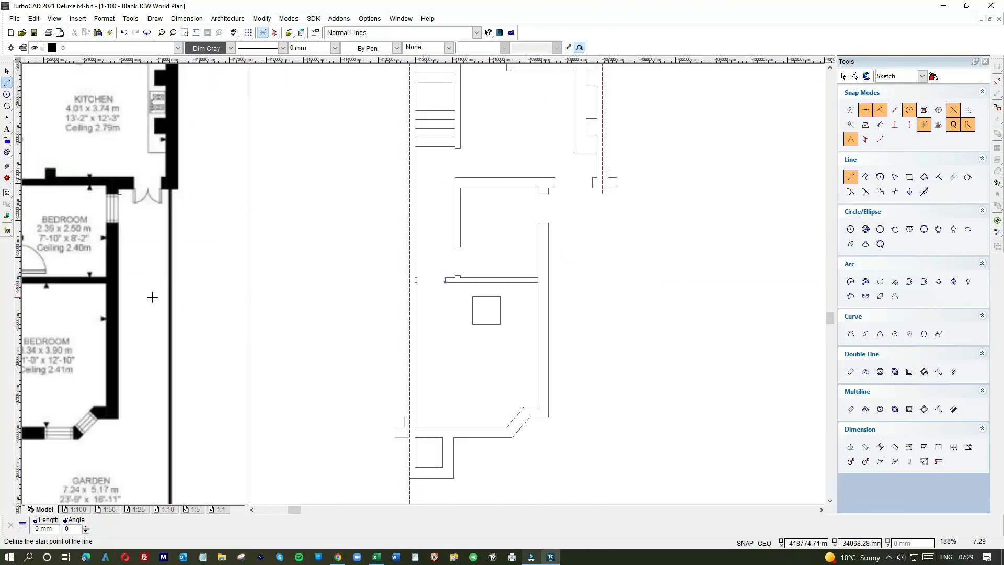
{"action": "scroll", "coordinate": [415, 310], "scroll_direction": "down", "scroll_amount": 2}
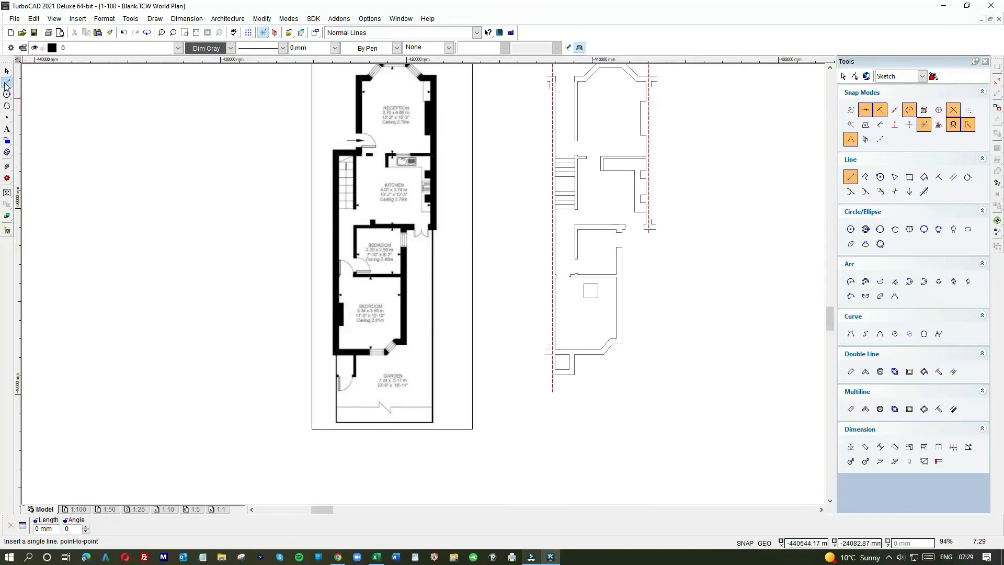
{"action": "scroll", "coordinate": [342, 310], "scroll_direction": "up", "scroll_amount": 4}
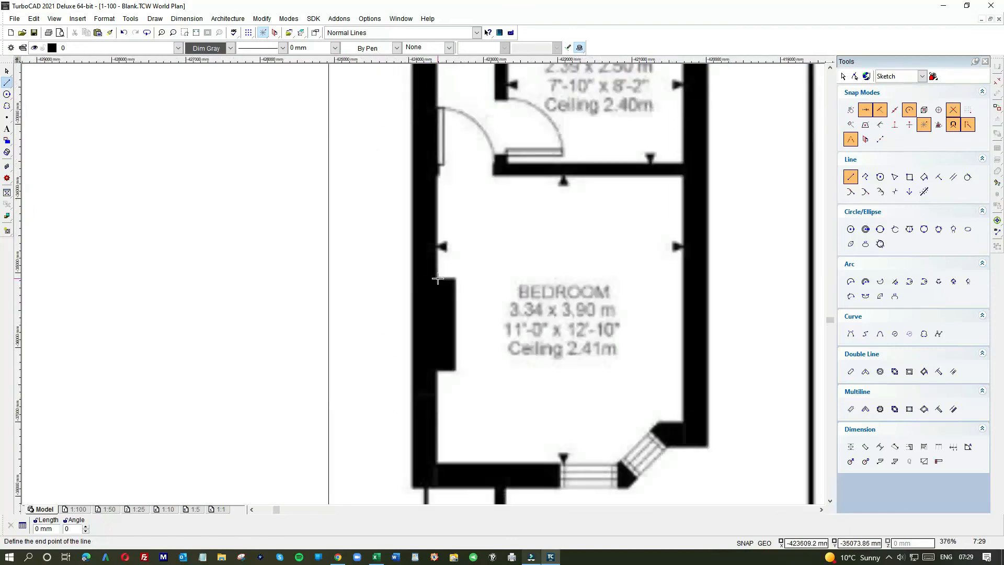
{"action": "scroll", "coordinate": [428, 283], "scroll_direction": "down", "scroll_amount": 2}
{"action": "scroll", "coordinate": [661, 301], "scroll_direction": "down", "scroll_amount": 2}
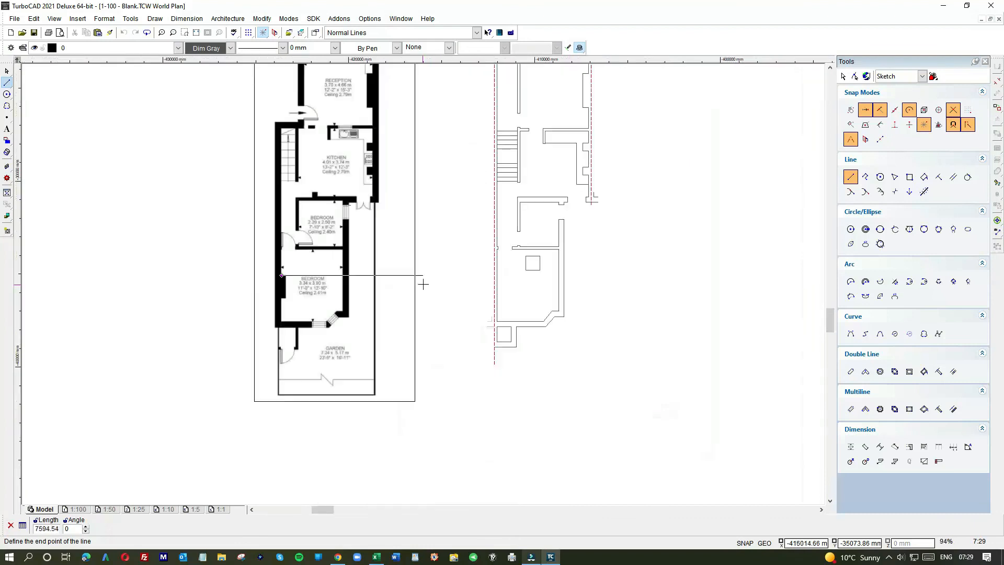
{"action": "left_click", "coordinate": [504, 275]}
{"action": "scroll", "coordinate": [289, 299], "scroll_direction": "up", "scroll_amount": 4}
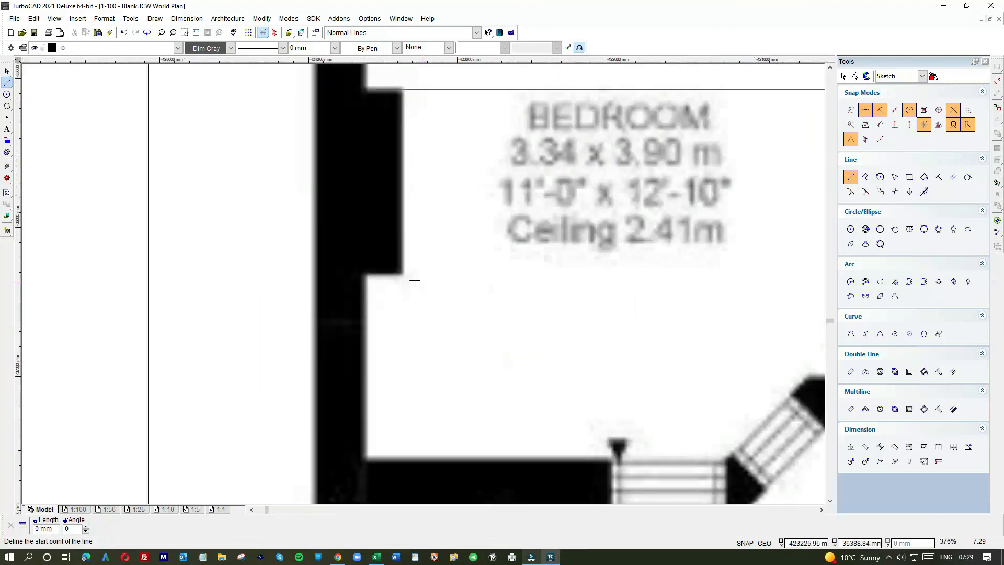
- Project a horizontal line from the lower corner of the large bedroom's chimney breast on the scan across to the redrawn plan
{"action": "scroll", "coordinate": [500, 287], "scroll_direction": "down", "scroll_amount": 4}
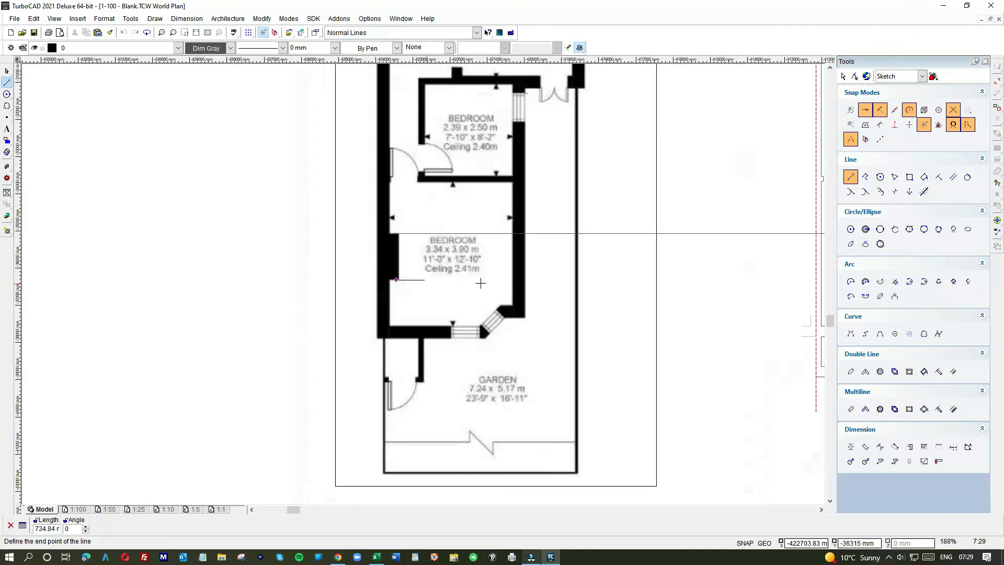
{"action": "scroll", "coordinate": [623, 283], "scroll_direction": "down", "scroll_amount": 2}
{"action": "left_click", "coordinate": [531, 277]}
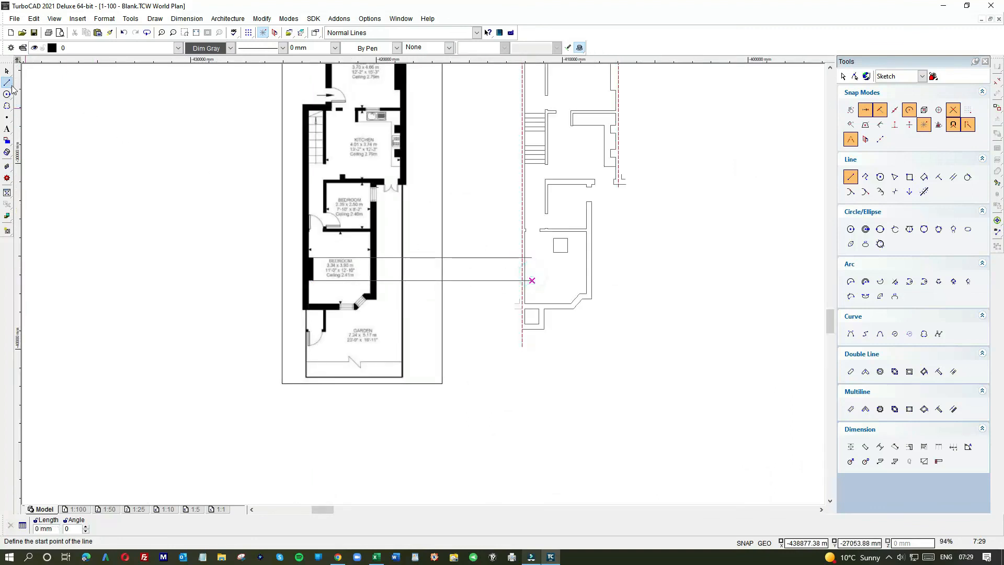
- Draw a 340 mm horizontal depth line from the party wall's inner face and a vertical line from its end up to the upper projection line
{"action": "scroll", "coordinate": [532, 268], "scroll_direction": "up", "scroll_amount": 6}
{"action": "left_click", "coordinate": [422, 347]}
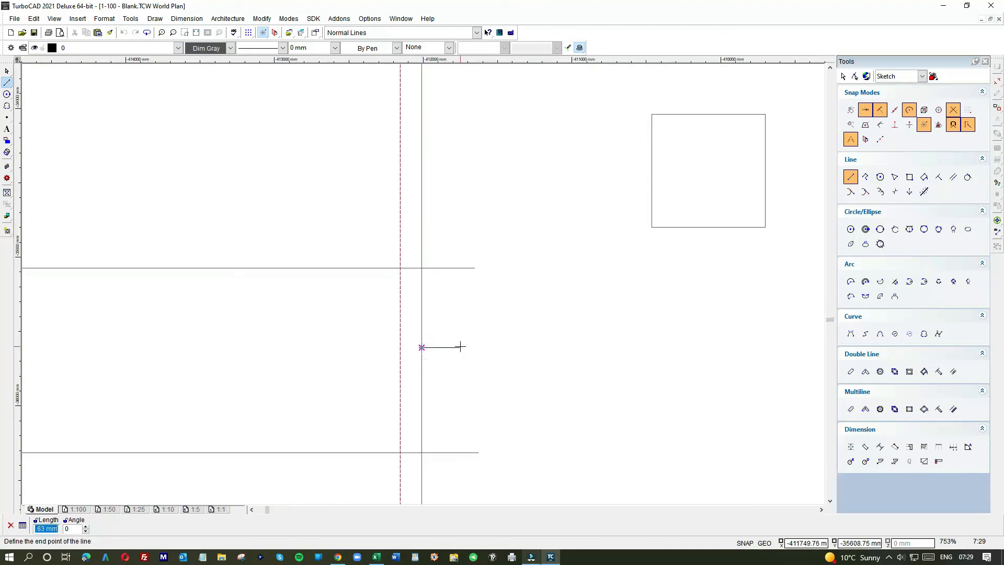
{"action": "key", "text": "Return"}
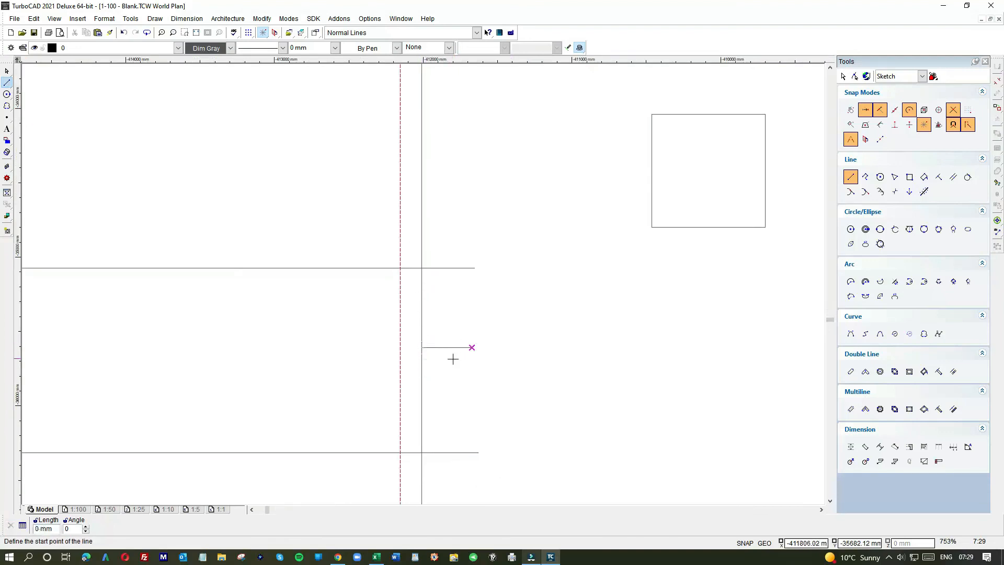
{"action": "left_click", "coordinate": [472, 347]}
{"action": "left_click", "coordinate": [472, 268]}
{"action": "key", "text": "Escape"}
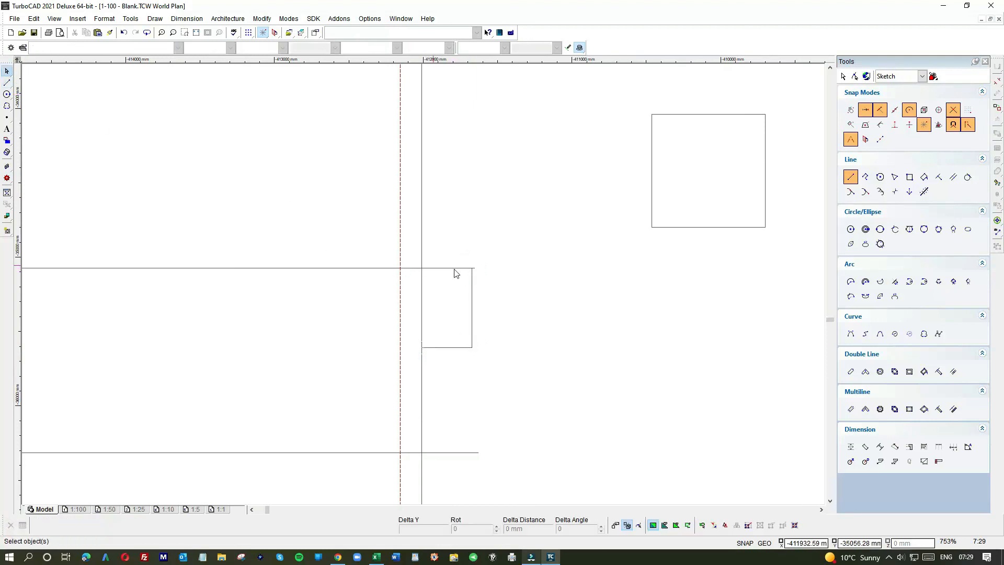
- Trim the overhanging end of the upper projection line back to the chimney breast's front face
{"action": "left_click", "coordinate": [460, 269]}
{"action": "left_click", "coordinate": [472, 268]}
{"action": "left_click_drag", "start_coordinate": [472, 269], "coordinate": [472, 268]}
{"action": "left_click", "coordinate": [495, 286]}
- Extend the chimney breast's front face down to the lower projection line and delete the 340 mm depth guide line
{"action": "scroll", "coordinate": [491, 286], "scroll_direction": "down", "scroll_amount": 1}
{"action": "left_click", "coordinate": [432, 284]}
{"action": "left_click_drag", "start_coordinate": [432, 304], "coordinate": [433, 356]}
{"action": "left_click", "coordinate": [420, 304]}
{"action": "key", "text": "Delete"}
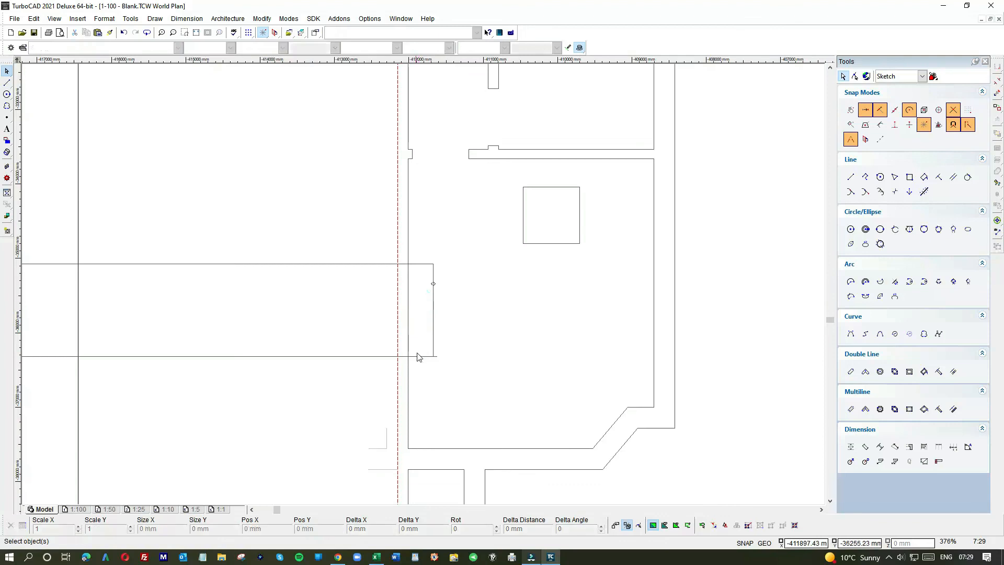
- Trim the lower projection line to the breast's front face and shorten both projection lines back to the party wall's inner face
{"action": "left_click", "coordinate": [424, 356]}
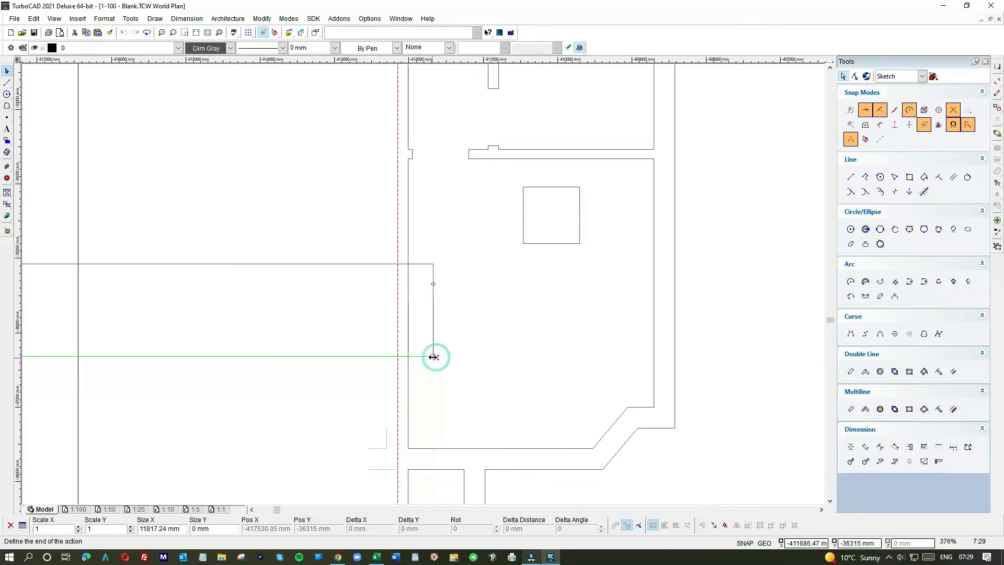
{"action": "scroll", "coordinate": [421, 288], "scroll_direction": "down", "scroll_amount": 1}
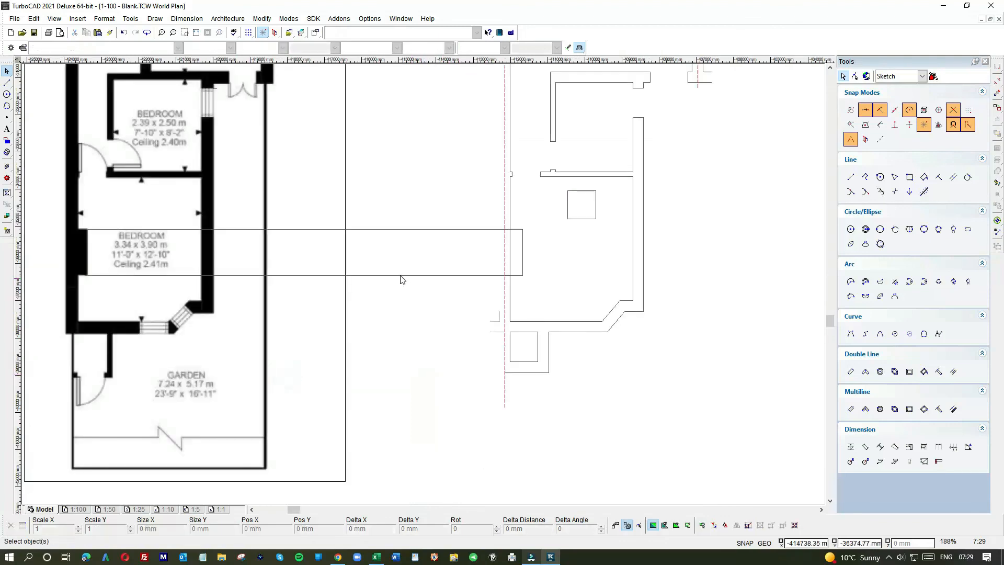
{"action": "left_click_drag", "start_coordinate": [83, 274], "coordinate": [510, 274]}
{"action": "left_click", "coordinate": [449, 229]}
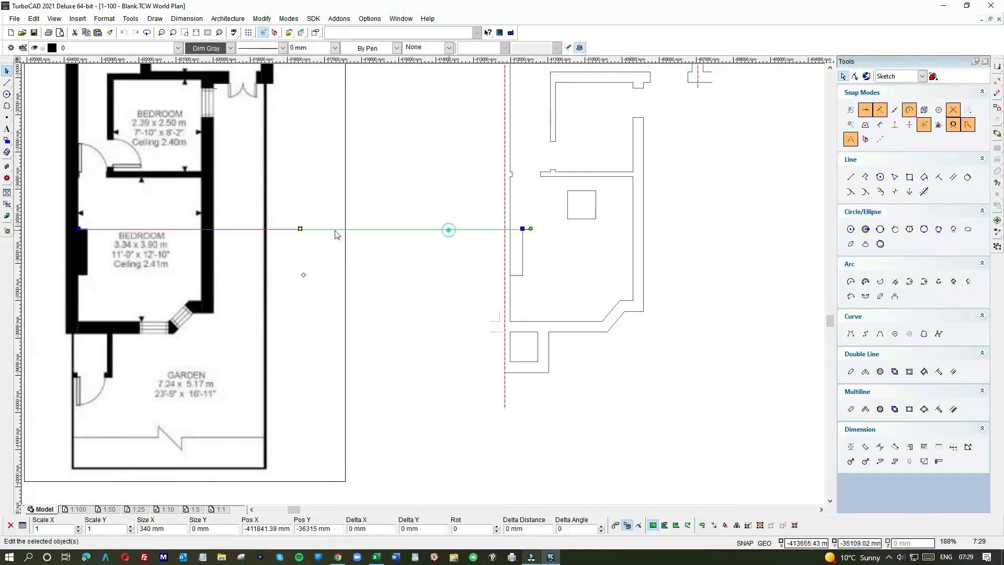
{"action": "left_click_drag", "start_coordinate": [75, 228], "coordinate": [510, 228]}
{"action": "scroll", "coordinate": [518, 233], "scroll_direction": "up", "scroll_amount": 2}
{"action": "scroll", "coordinate": [423, 284], "scroll_direction": "up", "scroll_amount": 2}
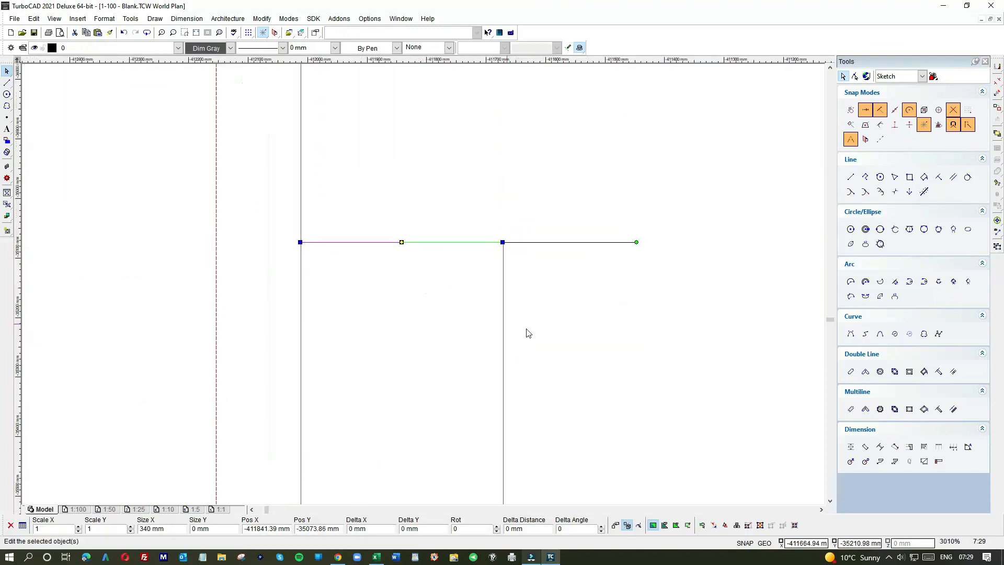
{"action": "left_click", "coordinate": [527, 329]}
{"action": "scroll", "coordinate": [523, 334], "scroll_direction": "down", "scroll_amount": 1}
{"action": "scroll", "coordinate": [342, 310], "scroll_direction": "down", "scroll_amount": 1}
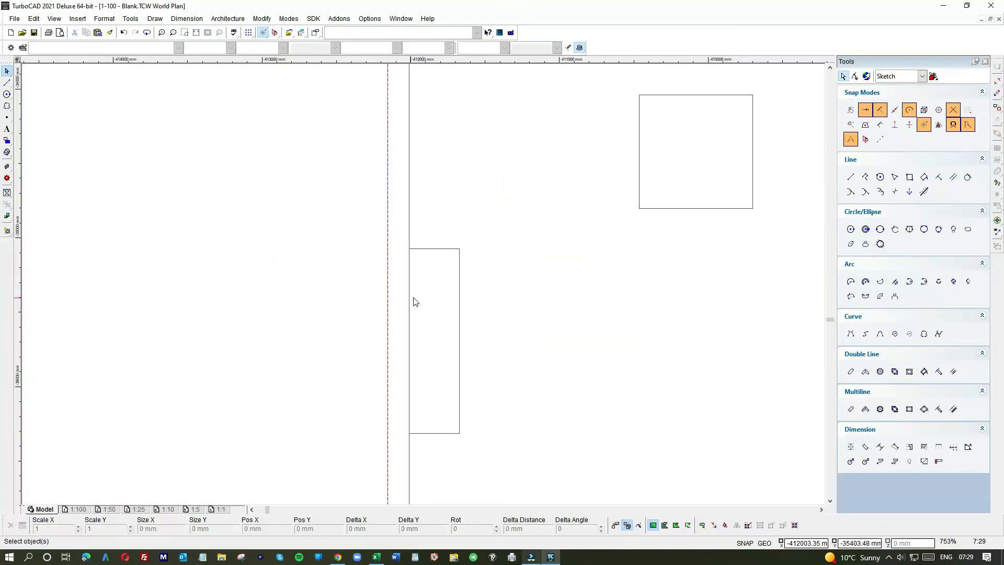
- Shorten the party wall's inner face to the breast's upper corner and draw a new line from there to the bedroom's lower corner
{"action": "left_click", "coordinate": [411, 313]}
{"action": "scroll", "coordinate": [412, 319], "scroll_direction": "down", "scroll_amount": 1}
{"action": "left_click_drag", "start_coordinate": [421, 429], "coordinate": [421, 244]}
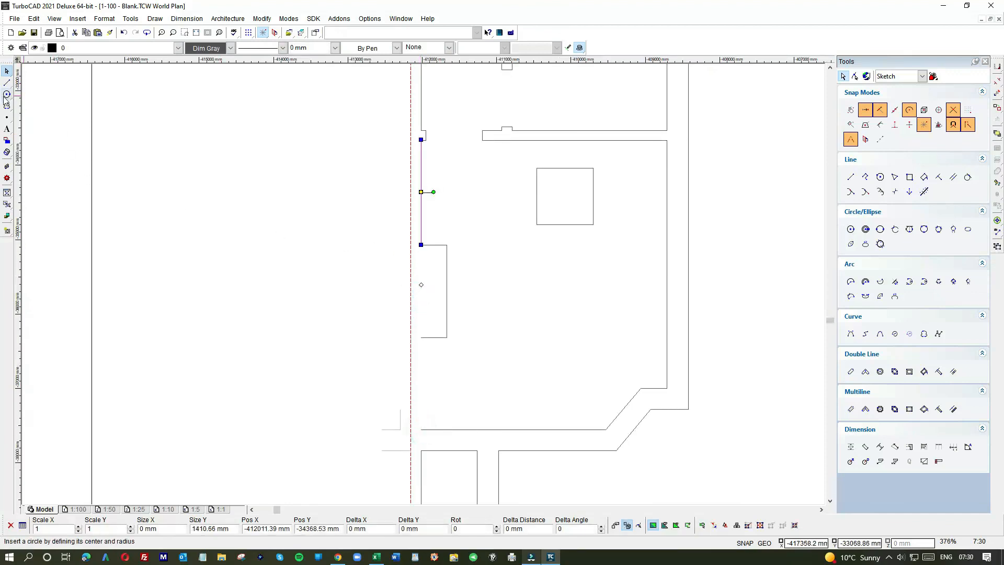
{"action": "left_click", "coordinate": [7, 82]}
{"action": "left_click", "coordinate": [421, 245]}
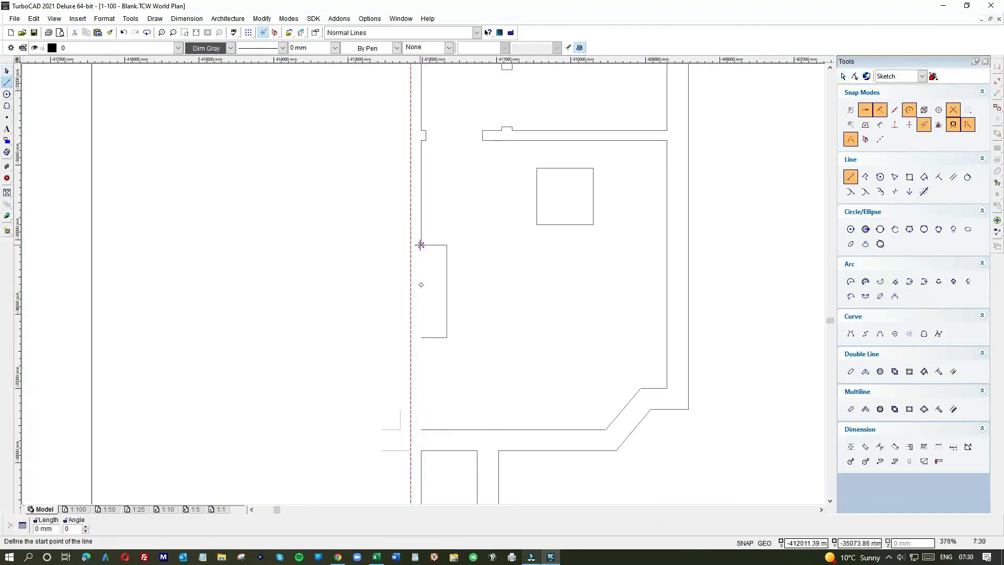
{"action": "left_click", "coordinate": [419, 427]}
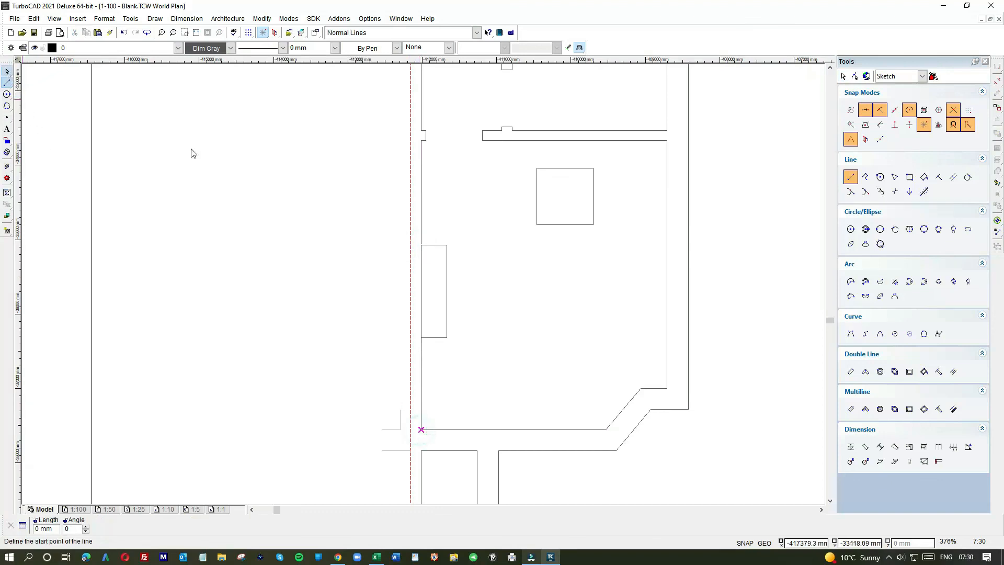
{"action": "key", "text": "Escape"}
- Shorten the new party wall line to start at the chimney breast's lower corner, leaving the breast open to the wall
{"action": "left_click", "coordinate": [422, 262]}
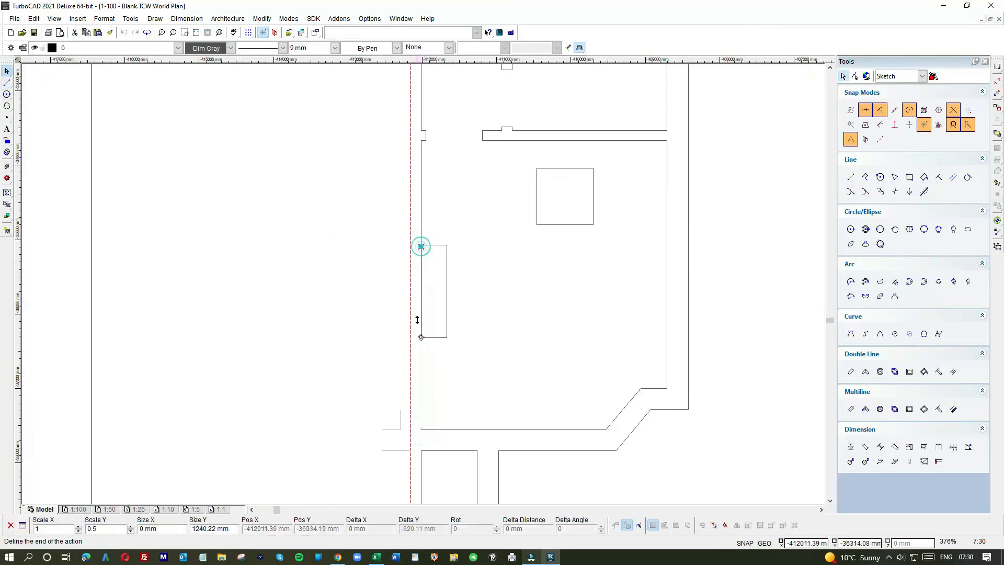
{"action": "left_click_drag", "start_coordinate": [421, 244], "coordinate": [437, 341]}
{"action": "left_click", "coordinate": [435, 337]}
{"action": "left_click", "coordinate": [466, 338]}
{"action": "scroll", "coordinate": [467, 338], "scroll_direction": "down", "scroll_amount": 1}
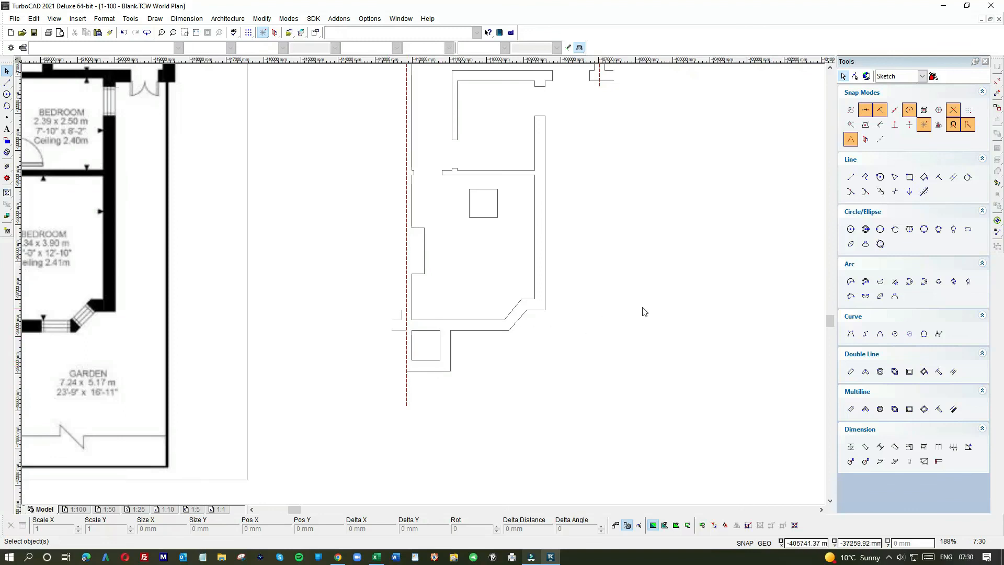
- Draw a parallel line offset -285 mm below the end line of the small room beneath the large bedroom
{"action": "left_click", "coordinate": [941, 179]}
{"action": "left_click", "coordinate": [952, 179]}
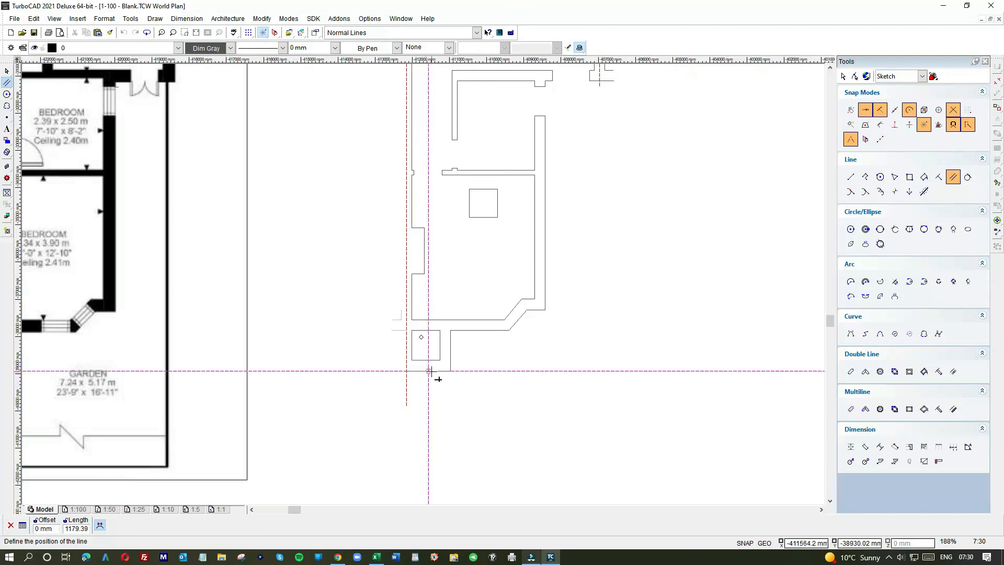
{"action": "key", "text": "Tab"}
{"action": "type", "text": "28"}
{"action": "left_click", "coordinate": [429, 372]}
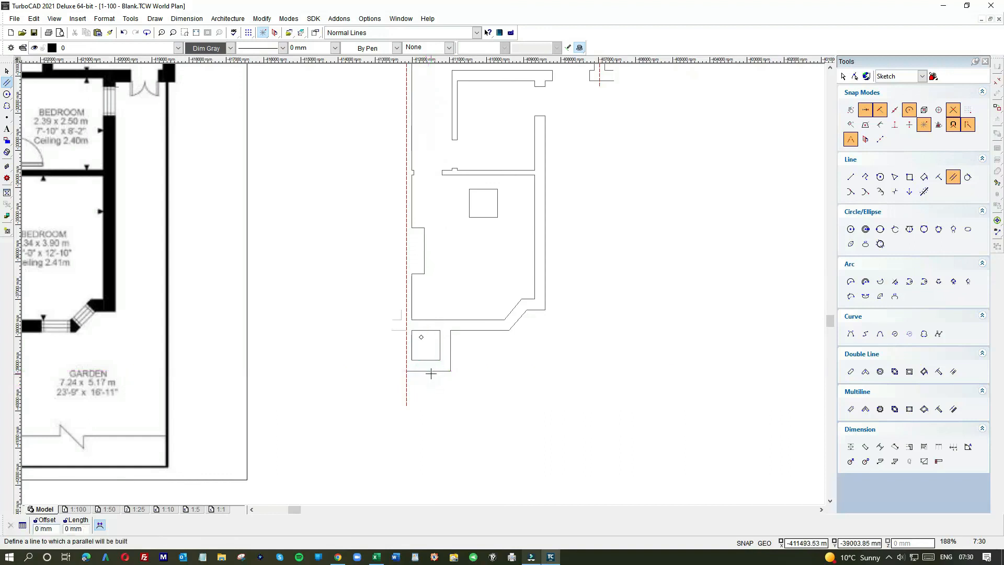
{"action": "left_click", "coordinate": [431, 371]}
{"action": "left_click", "coordinate": [471, 377]}
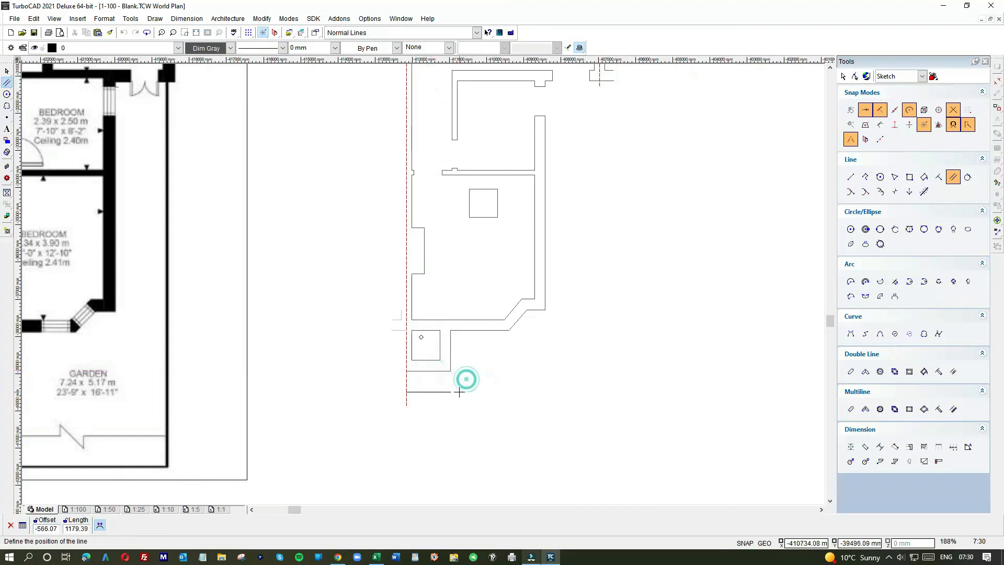
{"action": "type", "text": "-"}
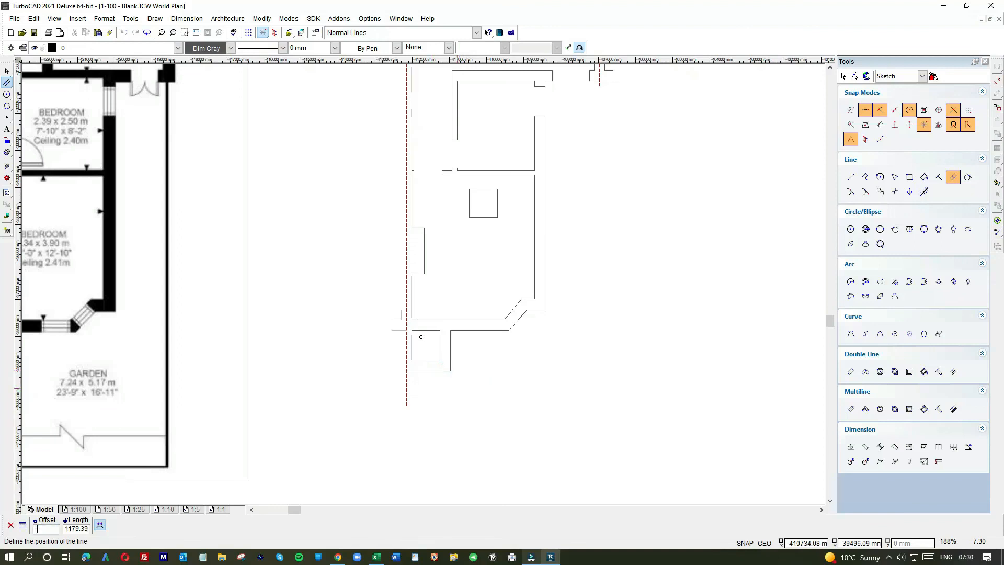
{"action": "type", "text": "285"}
{"action": "key", "text": "Return"}
{"action": "left_click", "coordinate": [7, 70]}
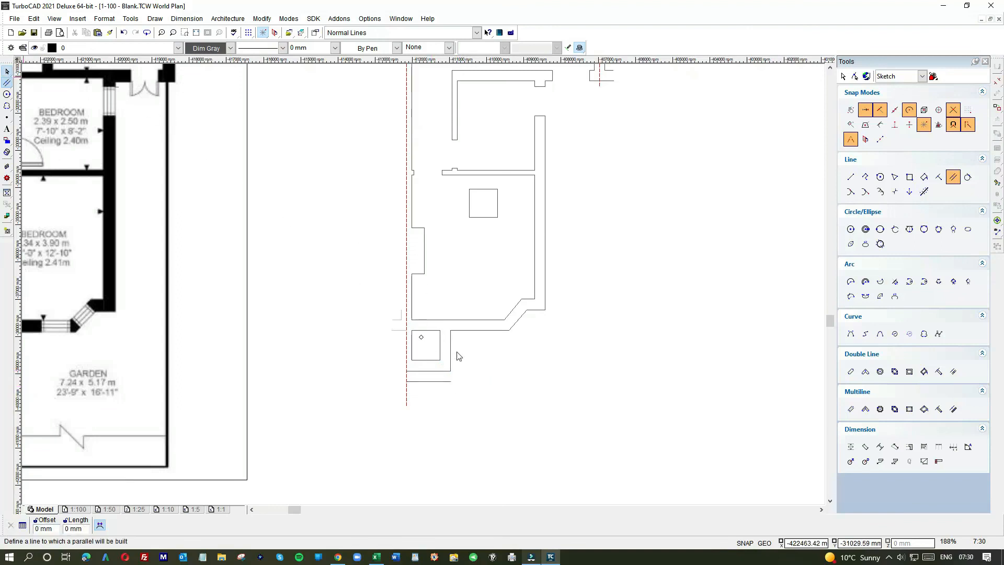
- Delete the small room's inner end line and extend both inner side lines down to the room's former outer end line
{"action": "left_click", "coordinate": [427, 360]}
{"action": "key", "text": "Delete"}
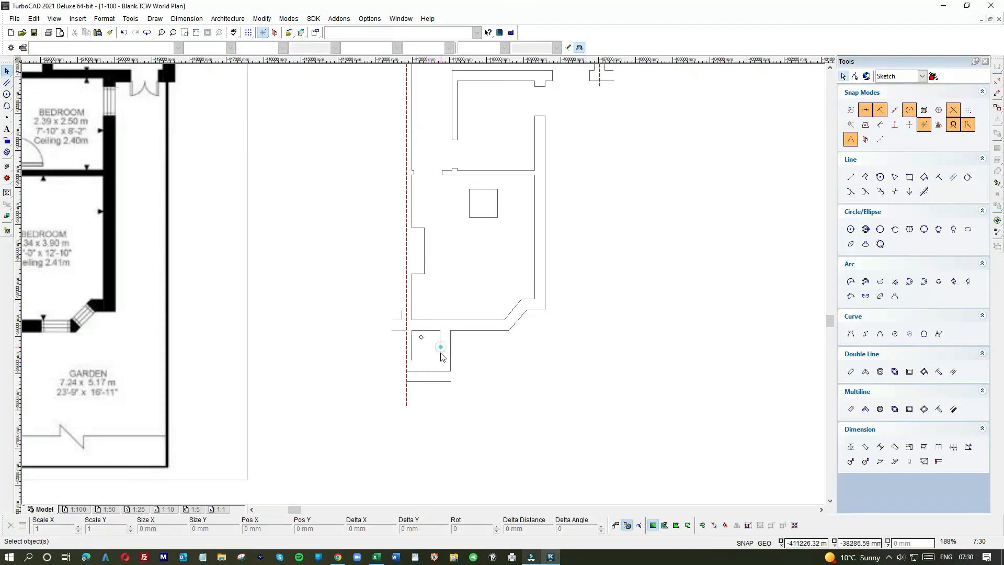
{"action": "left_click", "coordinate": [440, 347]}
{"action": "left_click_drag", "start_coordinate": [441, 362], "coordinate": [440, 371]}
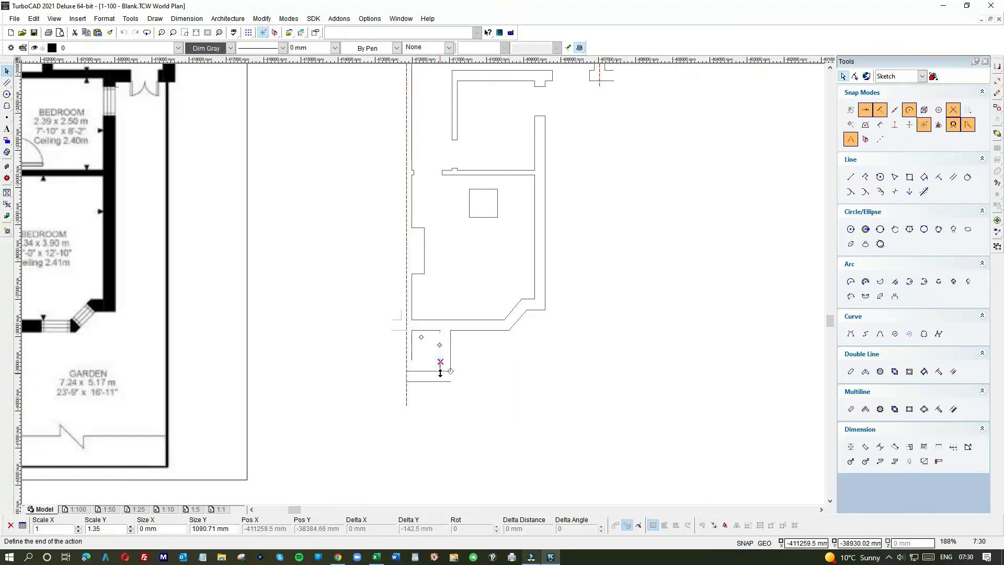
{"action": "left_click", "coordinate": [481, 372]}
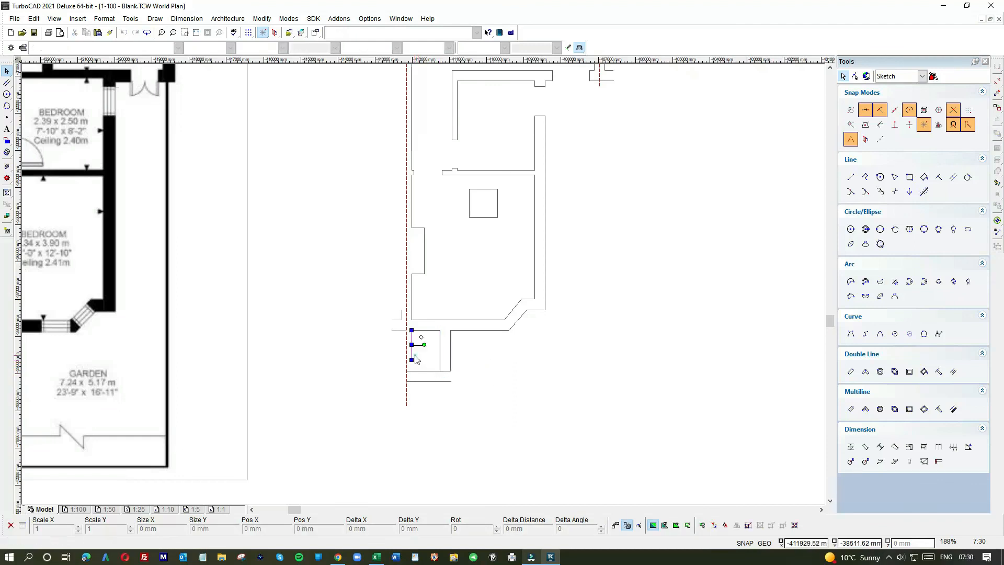
{"action": "left_click", "coordinate": [412, 365]}
{"action": "left_click_drag", "start_coordinate": [412, 360], "coordinate": [411, 370]}
{"action": "left_click", "coordinate": [424, 366]}
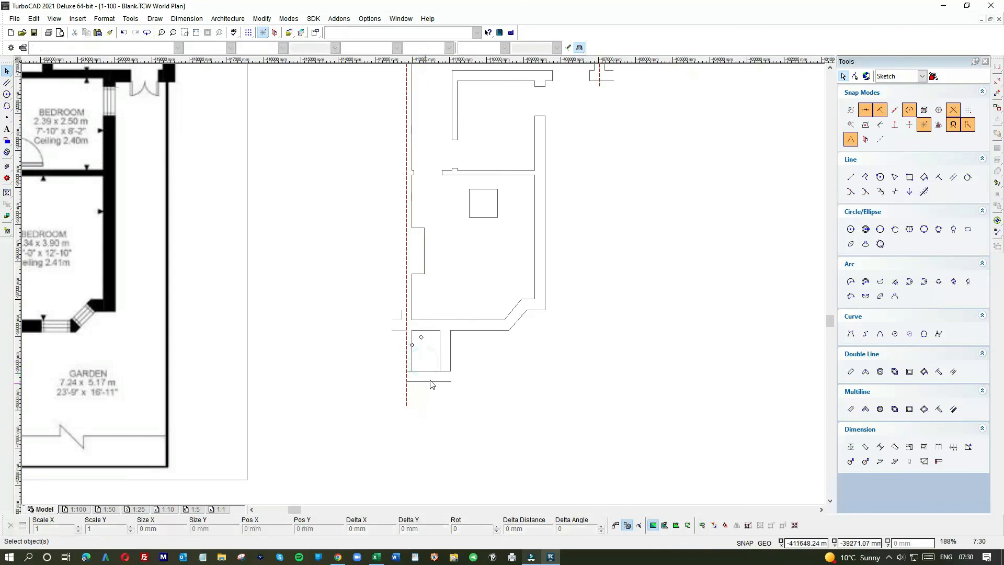
- Extend the small room's outer side line down to the offset line and trim one overlapping end line back to the inner side face
{"action": "scroll", "coordinate": [448, 369], "scroll_direction": "up", "scroll_amount": 2}
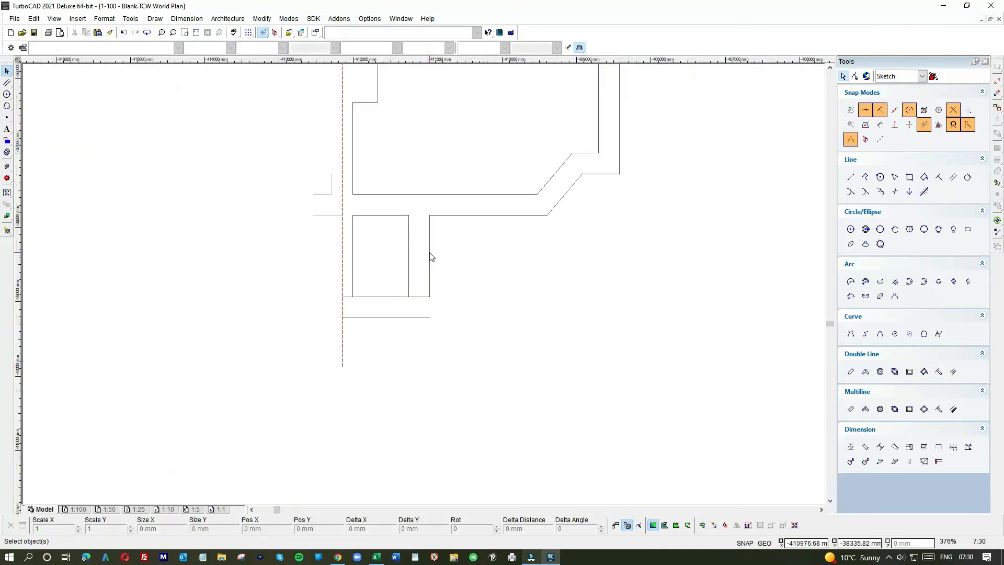
{"action": "left_click", "coordinate": [429, 257]}
{"action": "left_click_drag", "start_coordinate": [430, 296], "coordinate": [429, 318]}
{"action": "left_click", "coordinate": [417, 297]}
{"action": "left_click", "coordinate": [394, 296]}
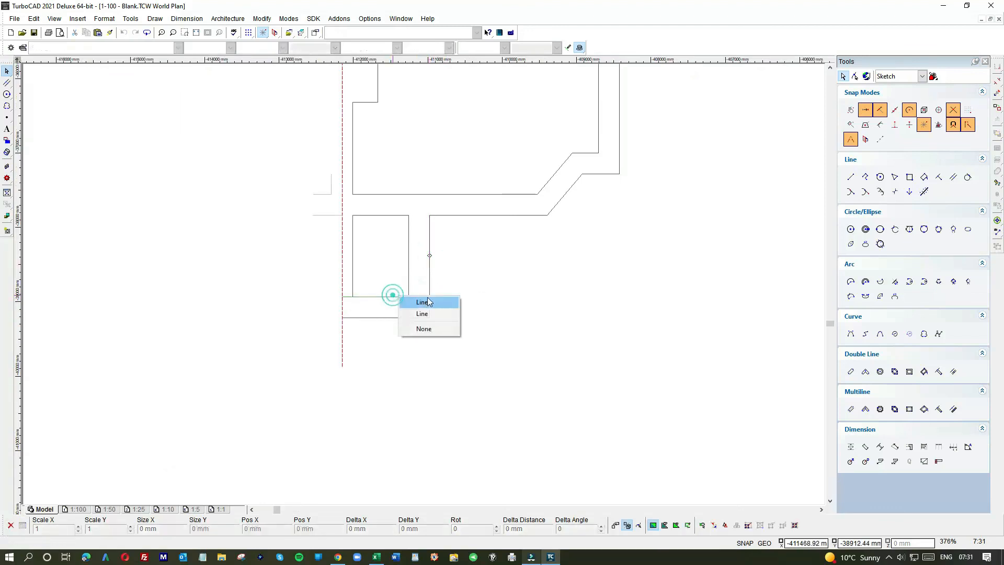
{"action": "left_click", "coordinate": [415, 299]}
{"action": "left_click_drag", "start_coordinate": [428, 296], "coordinate": [409, 296]}
{"action": "left_click", "coordinate": [468, 293]}
- Trim the remaining overlapping end line and clear the stub at the party wall so the inner end line spans only between the inner side faces
{"action": "left_click", "coordinate": [379, 296]}
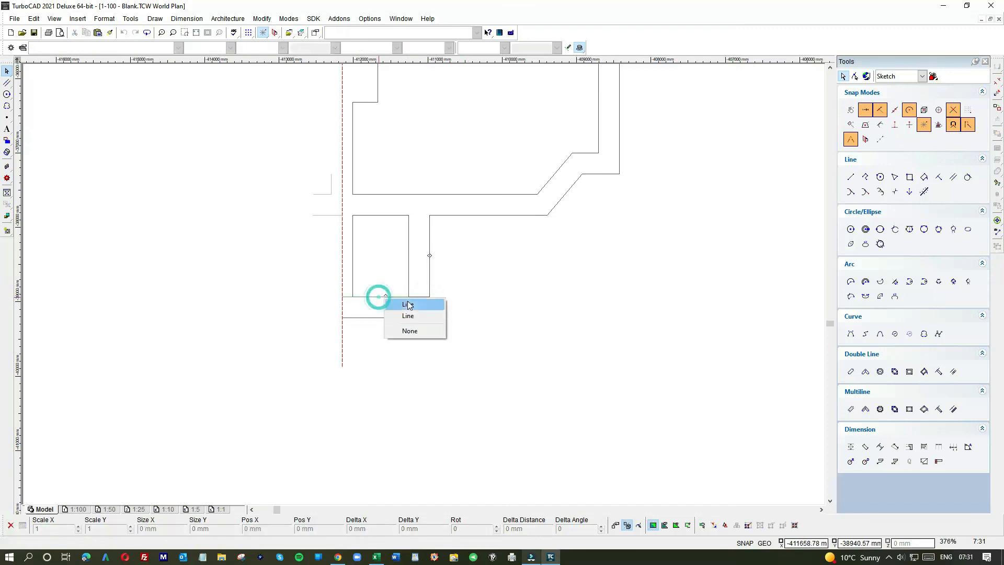
{"action": "left_click", "coordinate": [408, 316]}
{"action": "left_click_drag", "start_coordinate": [430, 297], "coordinate": [351, 296]}
{"action": "left_click", "coordinate": [376, 275]}
{"action": "left_click", "coordinate": [378, 297]}
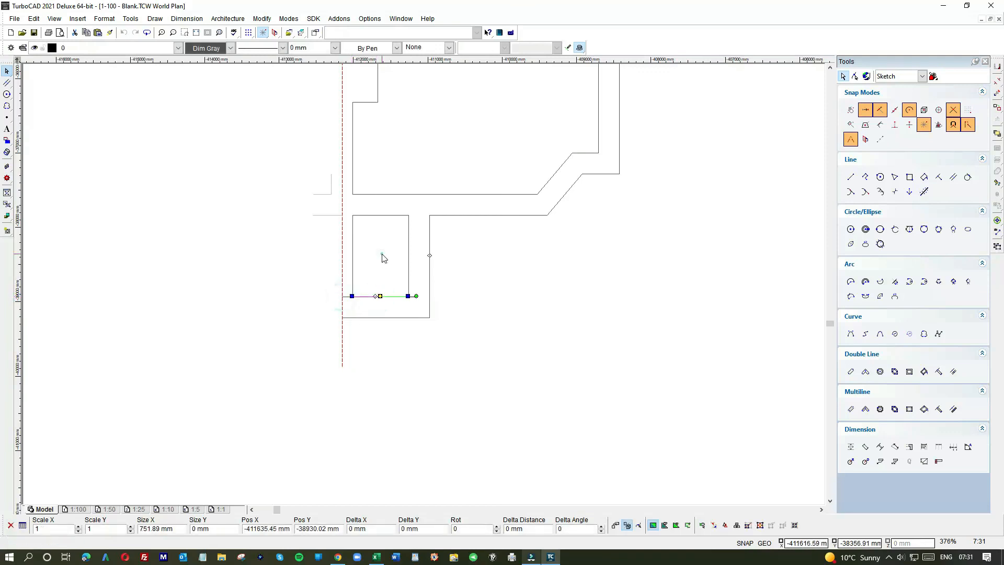
{"action": "left_click", "coordinate": [382, 255]}
{"action": "left_click", "coordinate": [378, 296]}
{"action": "left_click", "coordinate": [361, 273]}
{"action": "left_click", "coordinate": [344, 296]}
{"action": "left_click", "coordinate": [374, 316]}
{"action": "left_click", "coordinate": [359, 312]}
- Move the 762 mm square out of the large bedroom to just below the small room's end wall
{"action": "scroll", "coordinate": [428, 293], "scroll_direction": "down", "scroll_amount": 2}
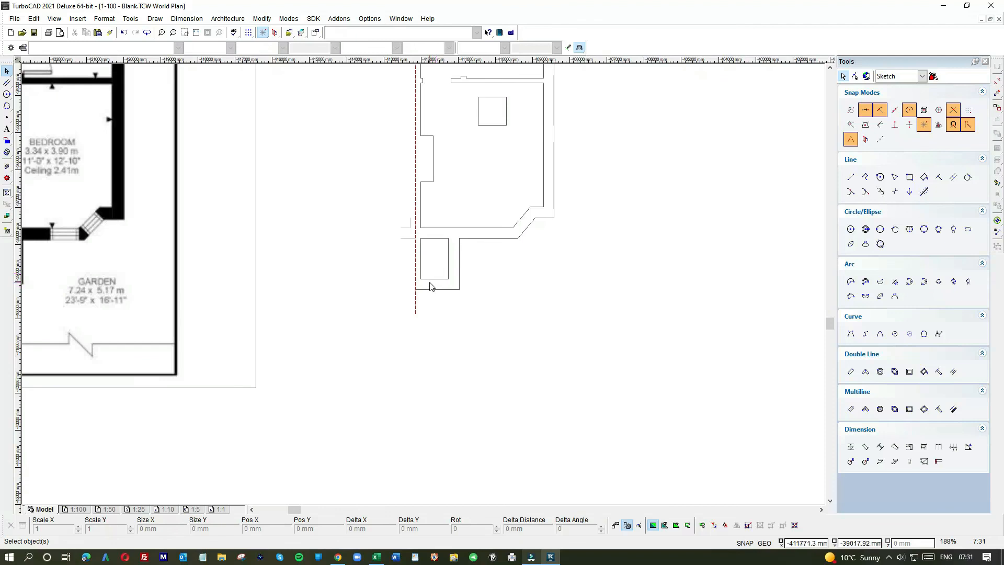
{"action": "scroll", "coordinate": [430, 287], "scroll_direction": "up", "scroll_amount": 2}
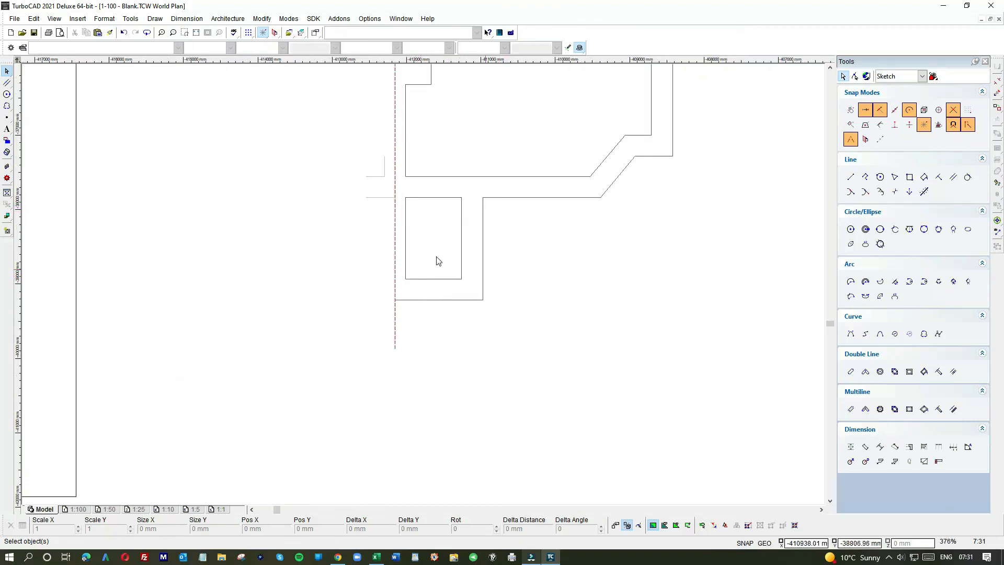
{"action": "scroll", "coordinate": [425, 287], "scroll_direction": "down", "scroll_amount": 4}
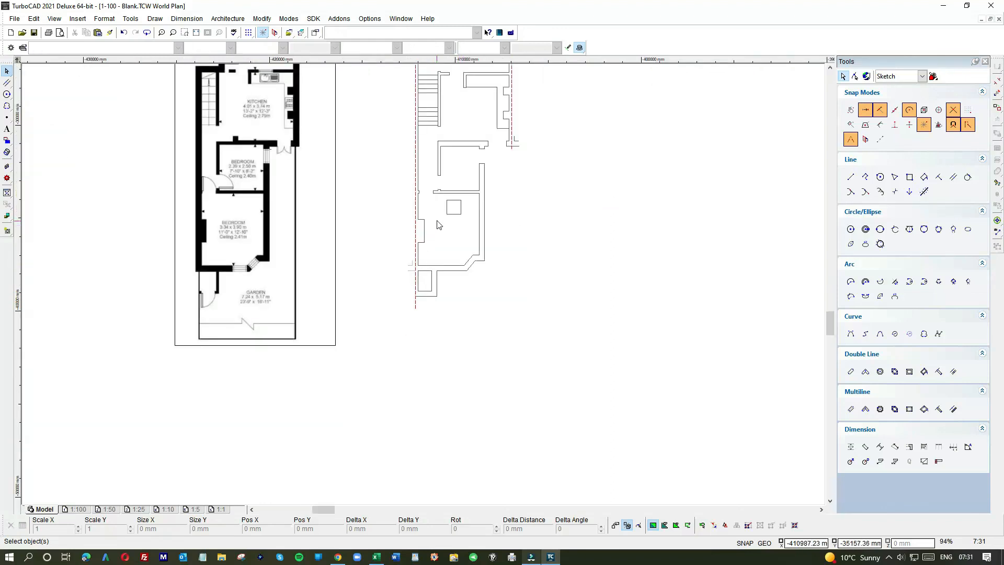
{"action": "left_click", "coordinate": [450, 214]}
{"action": "left_click", "coordinate": [453, 207]}
{"action": "left_click", "coordinate": [425, 321]}
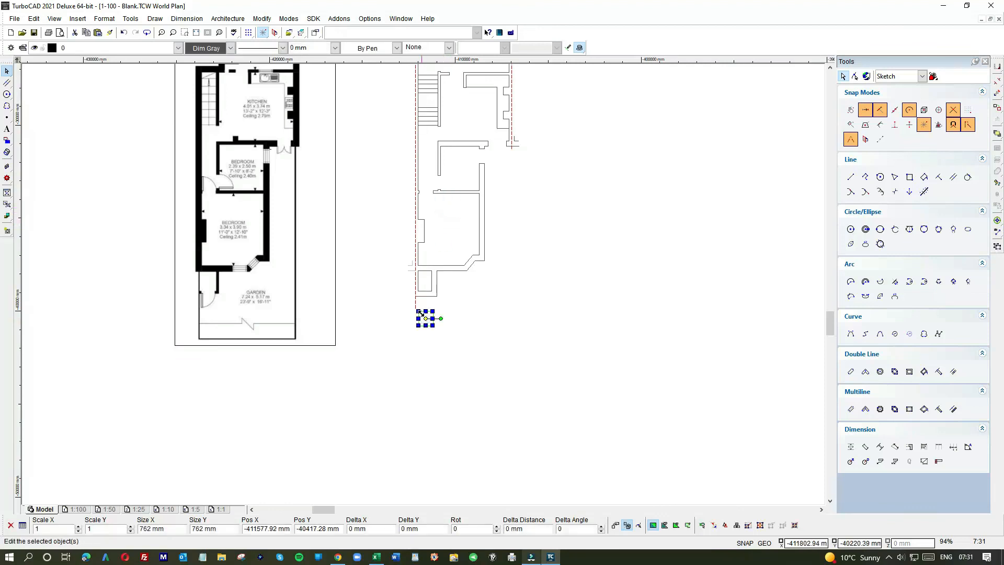
{"action": "scroll", "coordinate": [424, 318], "scroll_direction": "up", "scroll_amount": 6}
{"action": "left_click", "coordinate": [455, 302]}
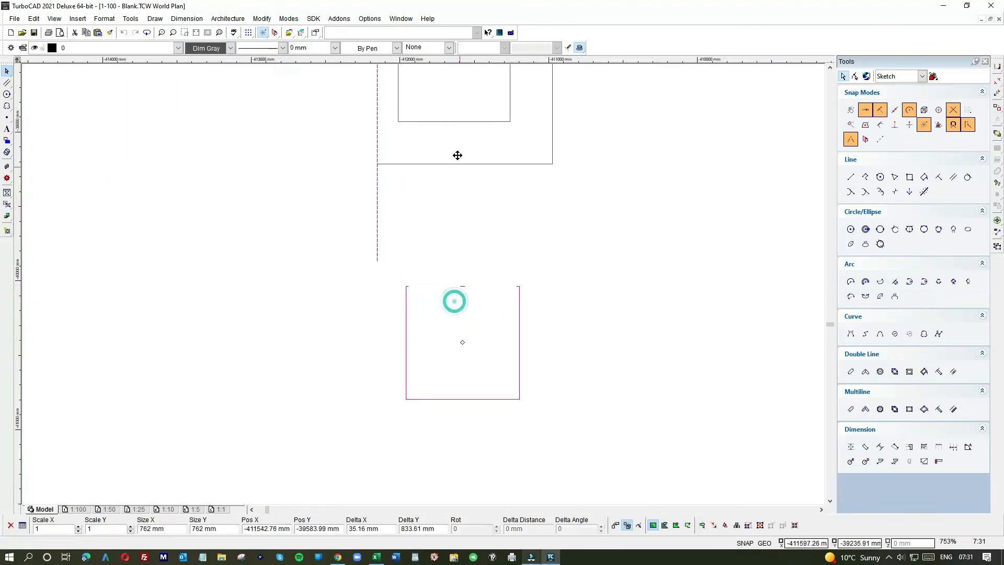
{"action": "left_click", "coordinate": [456, 241]}
{"action": "scroll", "coordinate": [328, 236], "scroll_direction": "down", "scroll_amount": 1}
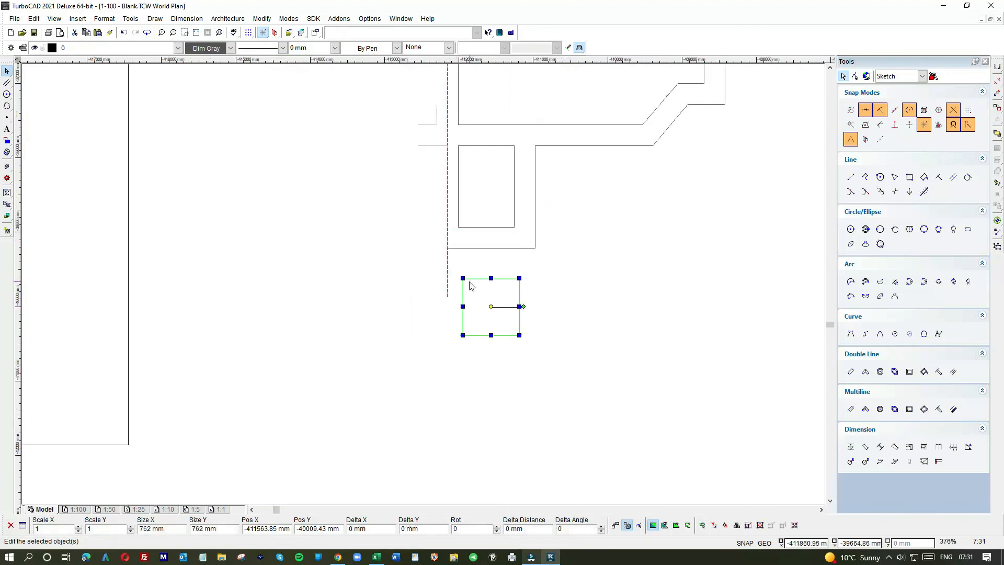
- Hold the square against the small room's end wall to compare it with the door opening, and place it aside beyond the room's outer wall
{"action": "scroll", "coordinate": [423, 289], "scroll_direction": "down", "scroll_amount": 1}
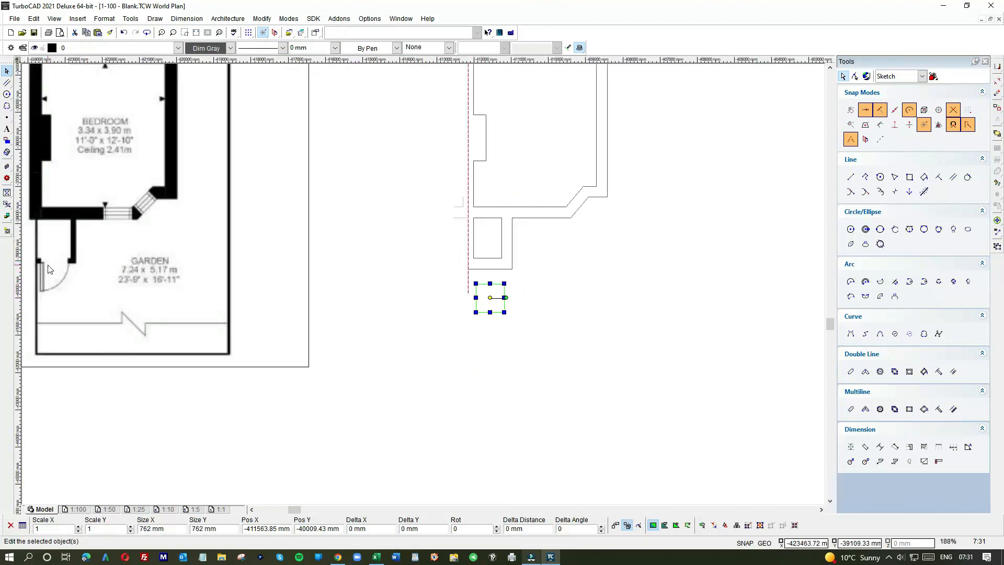
{"action": "scroll", "coordinate": [487, 300], "scroll_direction": "up", "scroll_amount": 2}
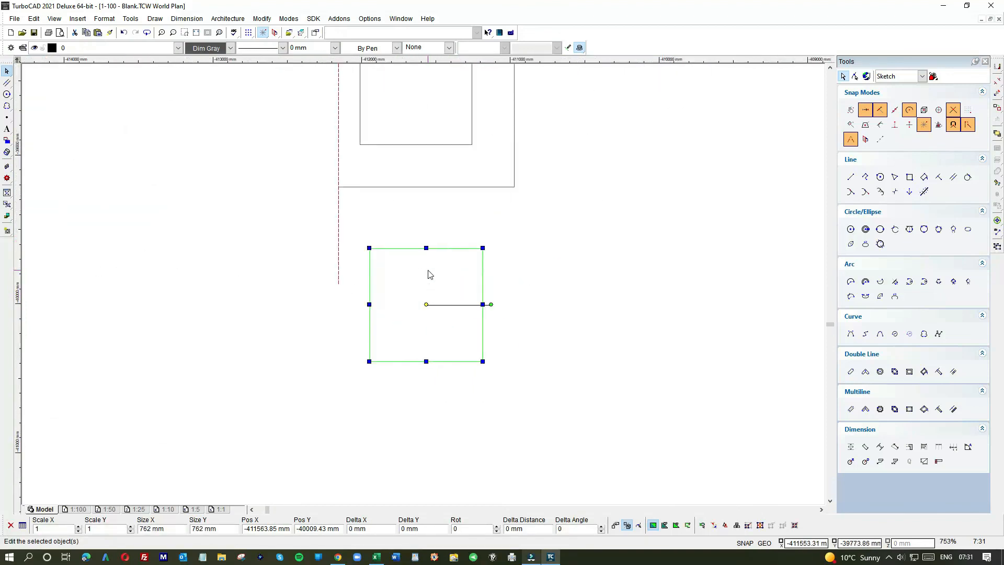
{"action": "left_click", "coordinate": [429, 275]}
{"action": "left_click", "coordinate": [426, 219]}
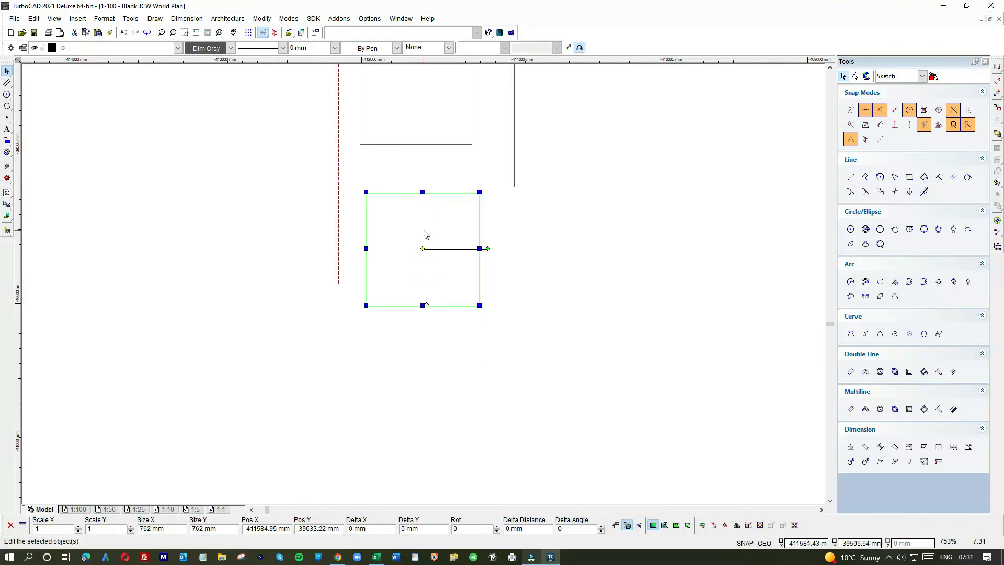
{"action": "left_click", "coordinate": [421, 234]}
{"action": "left_click", "coordinate": [586, 246]}
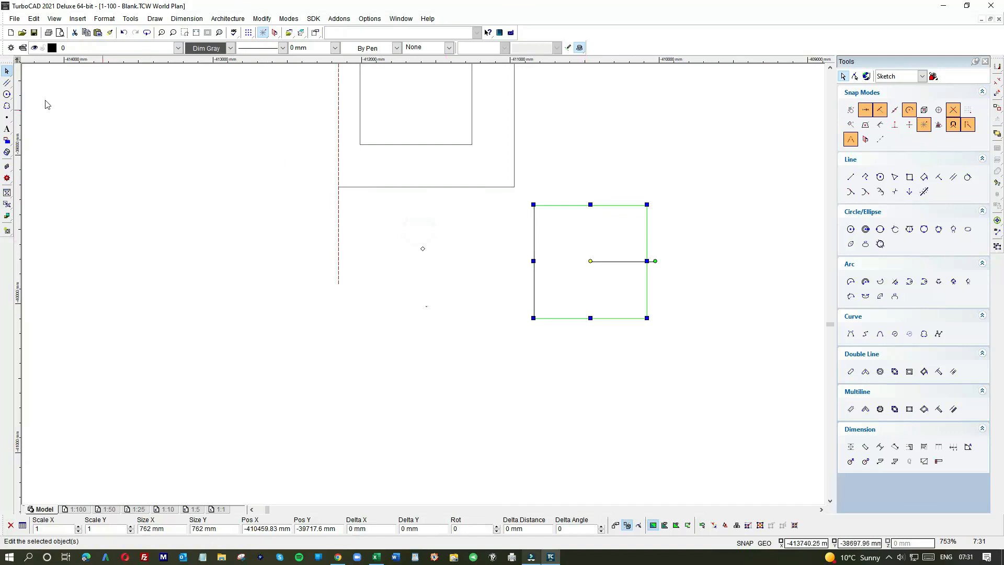
- Draw two lines continuing the small room's inner side faces to the outer end line, and delete the inner end line between them
{"action": "left_click", "coordinate": [851, 177]}
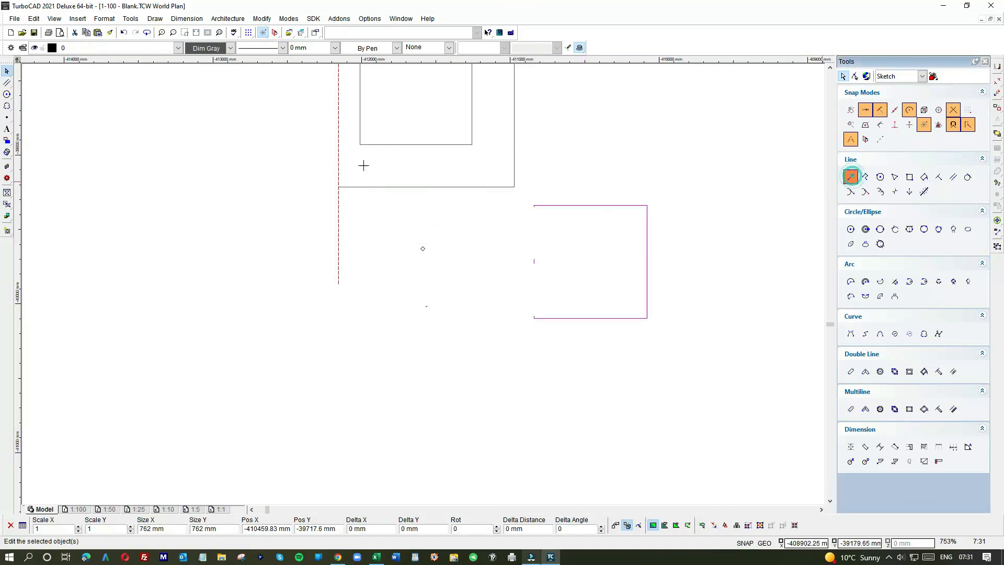
{"action": "left_click", "coordinate": [355, 185]}
{"action": "left_click", "coordinate": [469, 145]}
{"action": "left_click", "coordinate": [472, 187]}
{"action": "left_click", "coordinate": [7, 70]}
{"action": "left_click", "coordinate": [386, 145]}
{"action": "key", "text": "Delete"}
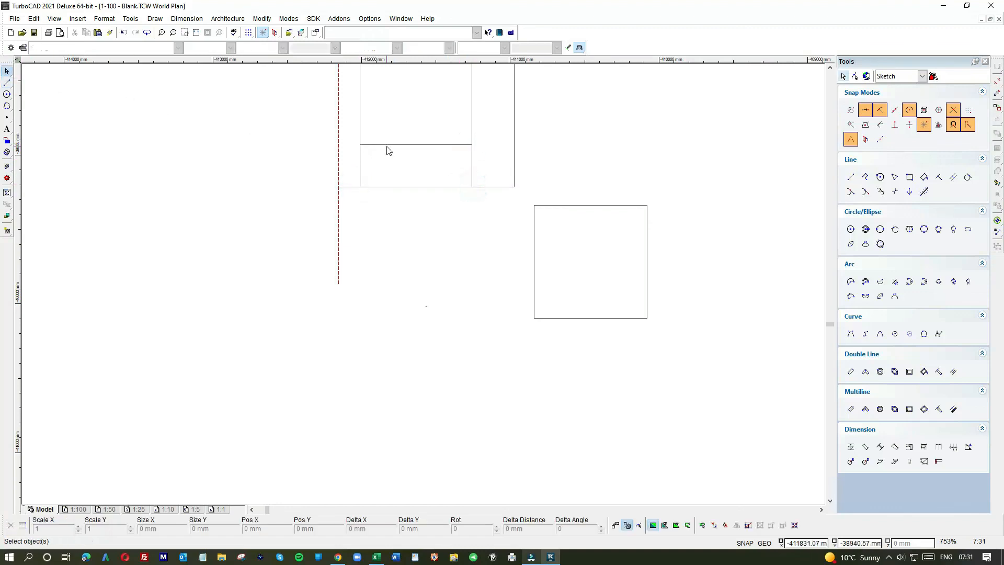
- Shorten the small room's outer end line to the inner face beside the party wall, and redraw the remainder out to the outer corner
{"action": "left_click", "coordinate": [379, 187]}
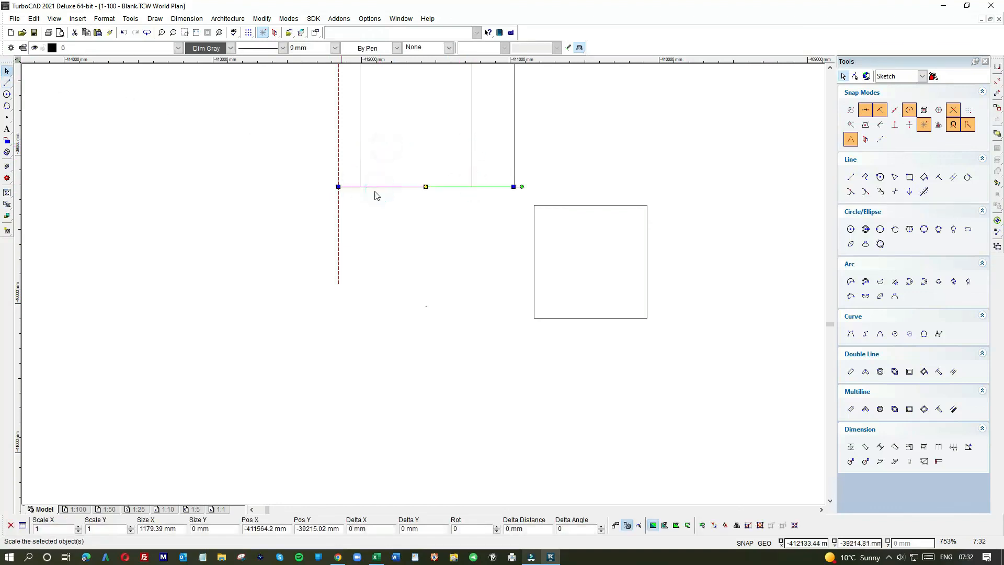
{"action": "left_click_drag", "start_coordinate": [512, 187], "coordinate": [359, 186]}
{"action": "left_click", "coordinate": [7, 83]}
{"action": "left_click", "coordinate": [360, 186]}
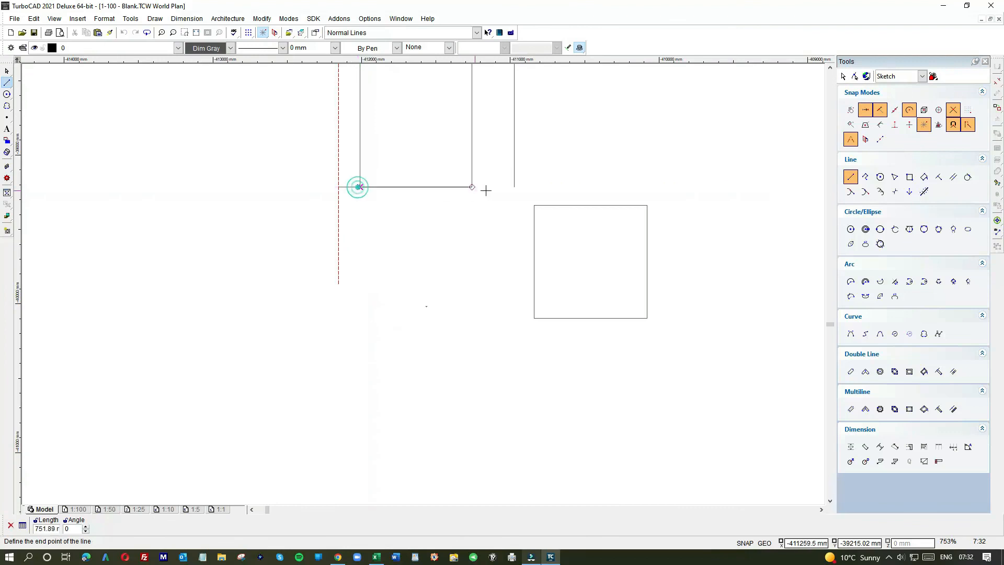
{"action": "left_click", "coordinate": [513, 187]}
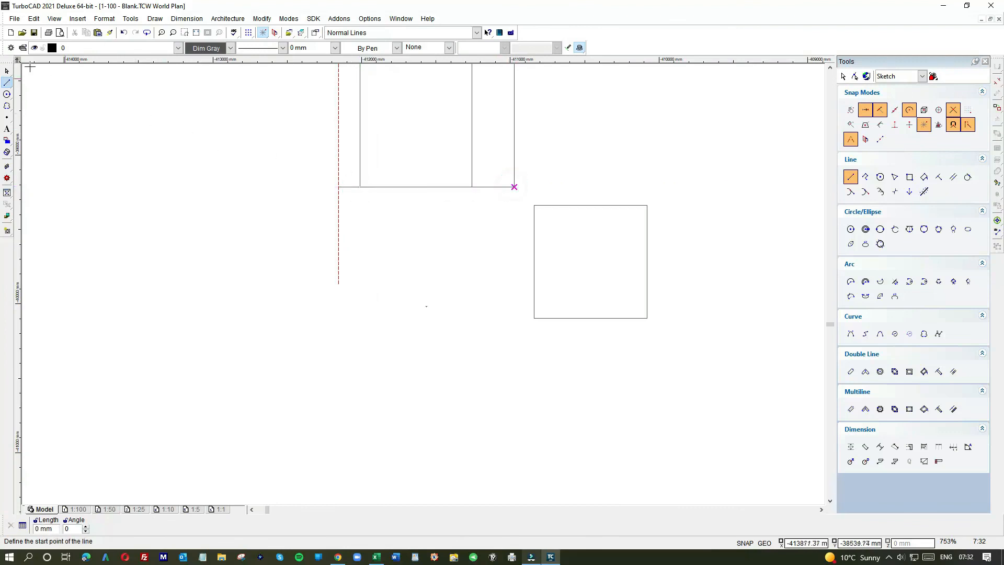
{"action": "key", "text": "Escape"}
- Delete the long end line across the small room's door opening, keeping the short end caps on both side walls
{"action": "left_click", "coordinate": [385, 187]}
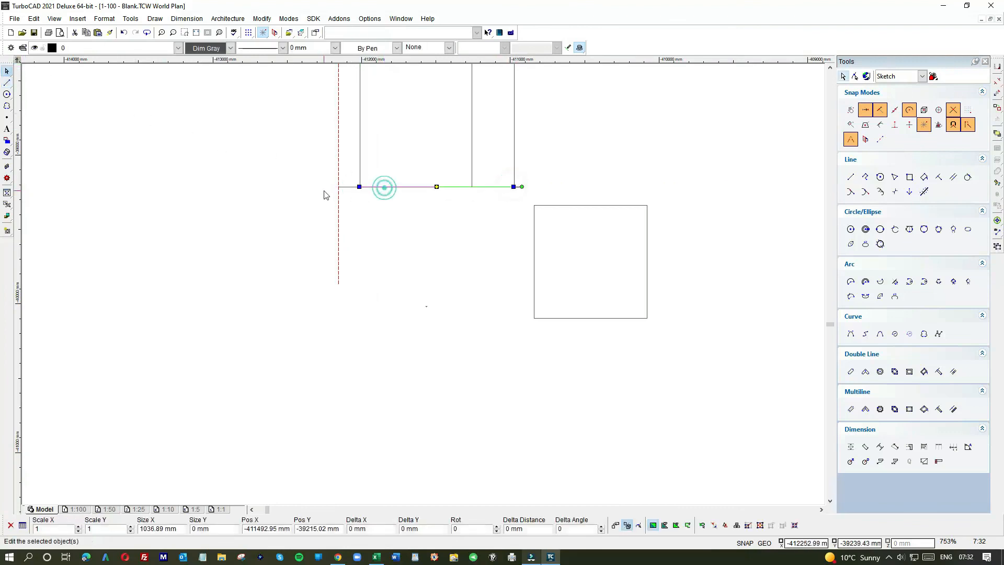
{"action": "left_click", "coordinate": [359, 187]}
{"action": "key", "text": "Delete"}
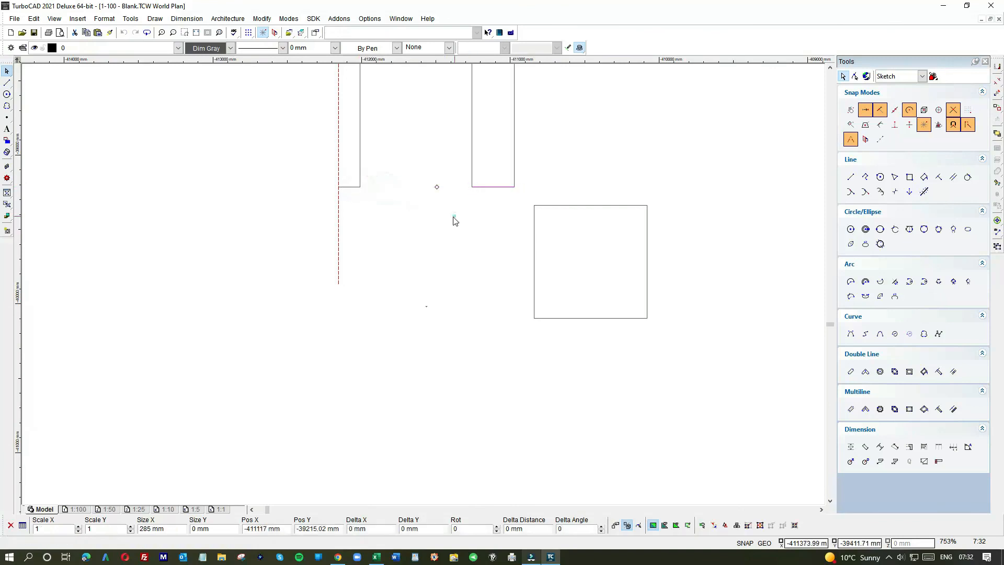
{"action": "left_click", "coordinate": [454, 215]}
- Examine the redrawn ground floor plan's walls and openings against the scanned reference
{"action": "scroll", "coordinate": [422, 293], "scroll_direction": "down", "scroll_amount": 4}
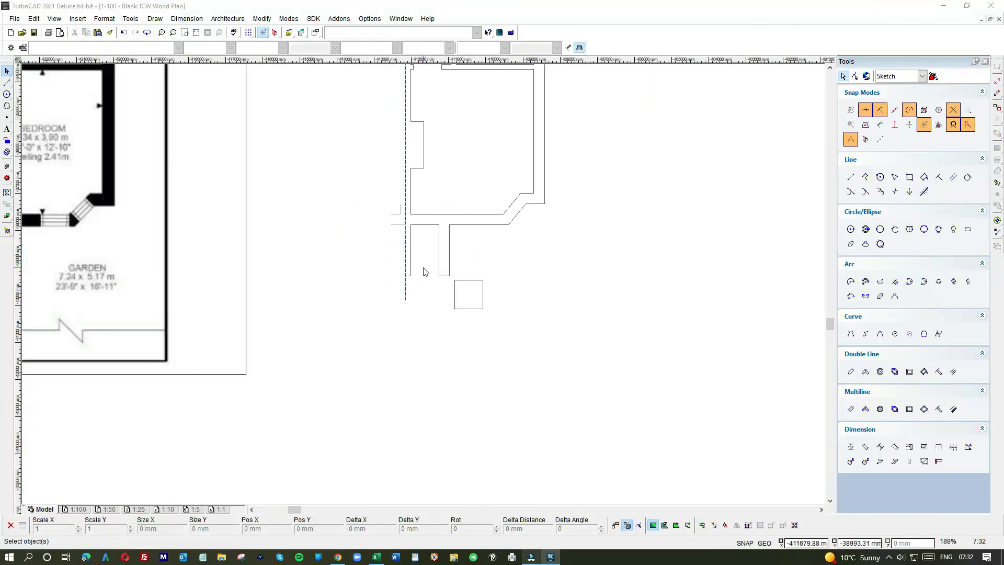
{"action": "scroll", "coordinate": [425, 289], "scroll_direction": "down", "scroll_amount": 4}
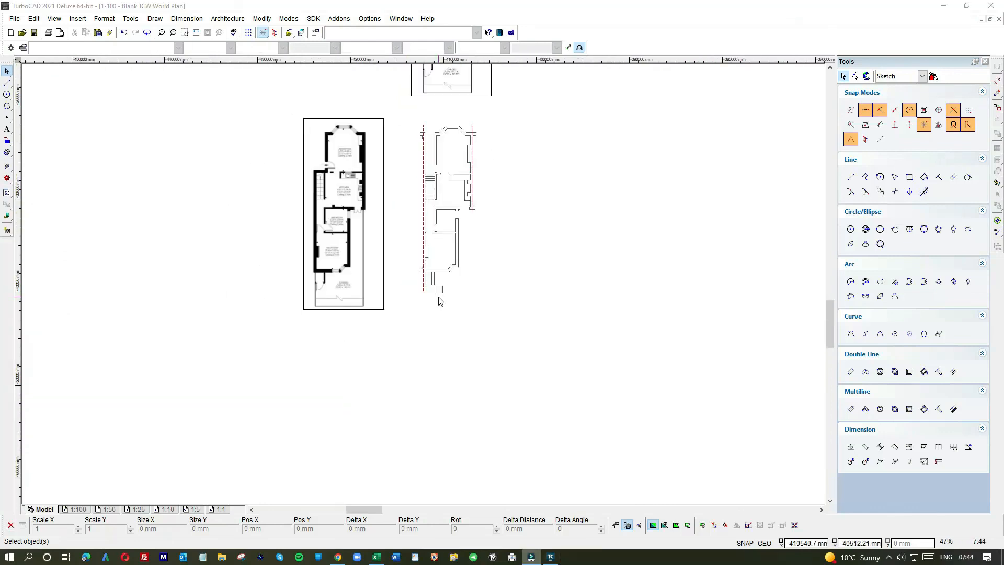
{"action": "scroll", "coordinate": [425, 288], "scroll_direction": "up", "scroll_amount": 2}
{"action": "scroll", "coordinate": [424, 287], "scroll_direction": "up", "scroll_amount": 2}
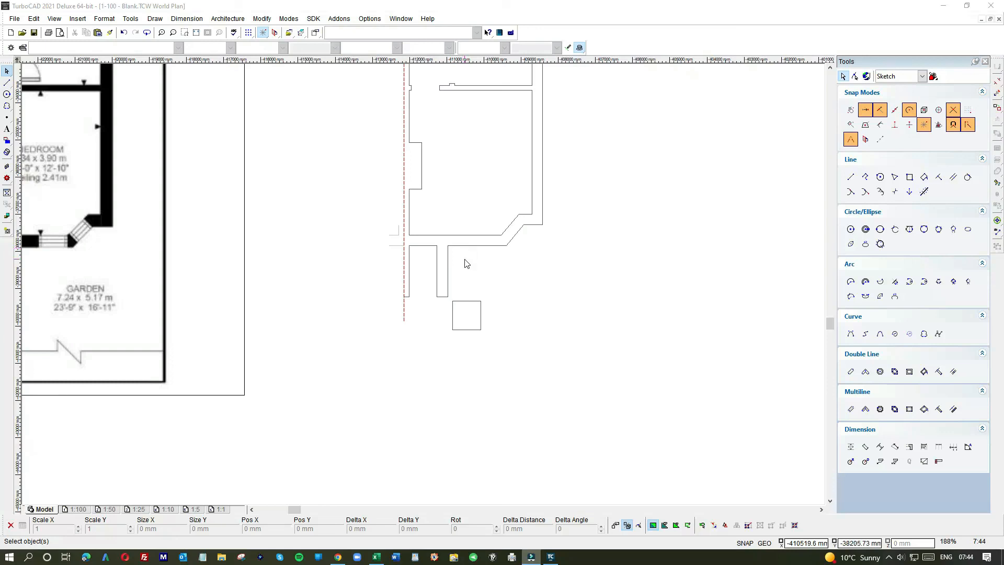
{"action": "scroll", "coordinate": [460, 246], "scroll_direction": "down", "scroll_amount": 2}
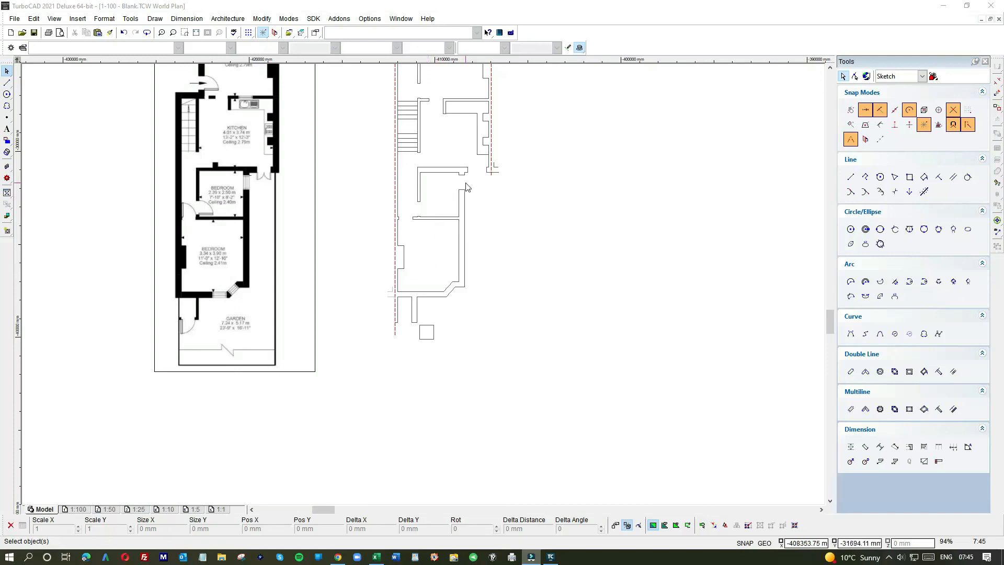
{"action": "scroll", "coordinate": [468, 176], "scroll_direction": "up", "scroll_amount": 4}
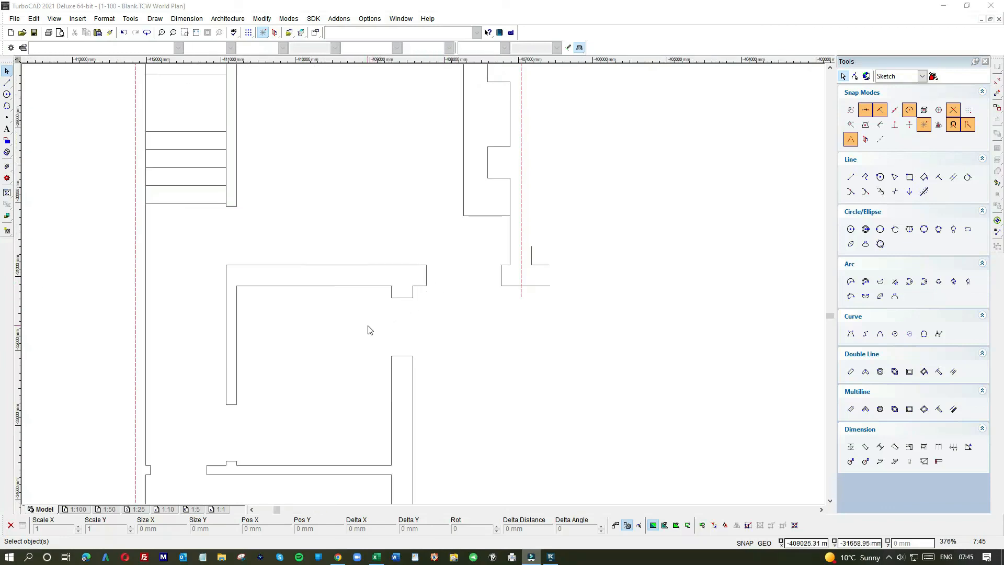
{"action": "scroll", "coordinate": [506, 243], "scroll_direction": "down", "scroll_amount": 2}
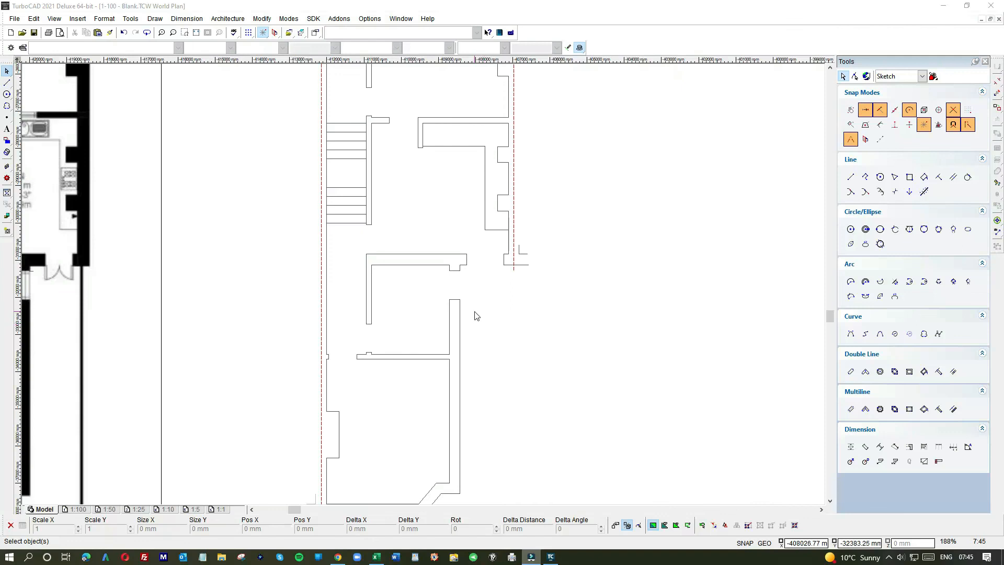
{"action": "scroll", "coordinate": [449, 304], "scroll_direction": "down", "scroll_amount": 2}
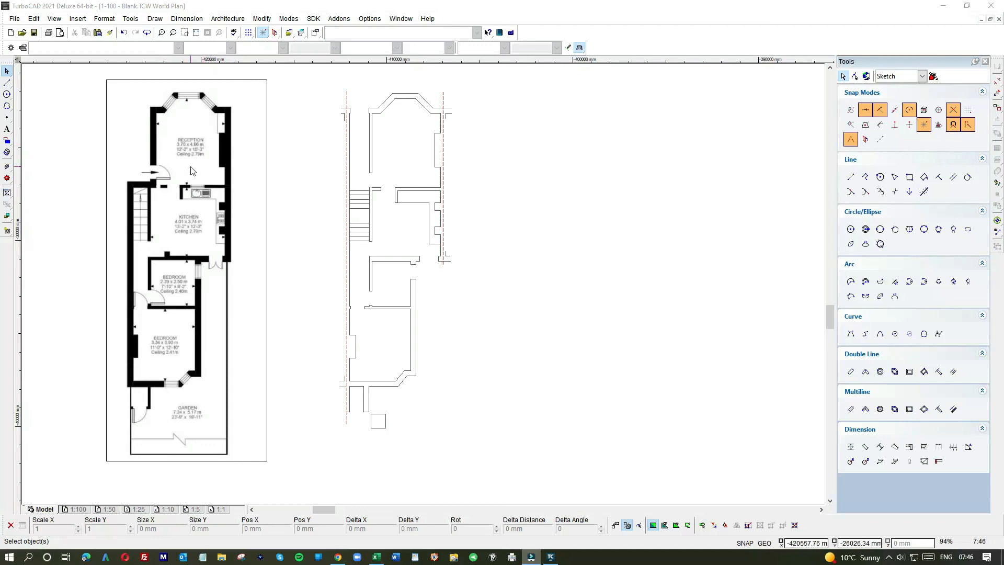
{"action": "scroll", "coordinate": [192, 170], "scroll_direction": "down", "scroll_amount": 1}
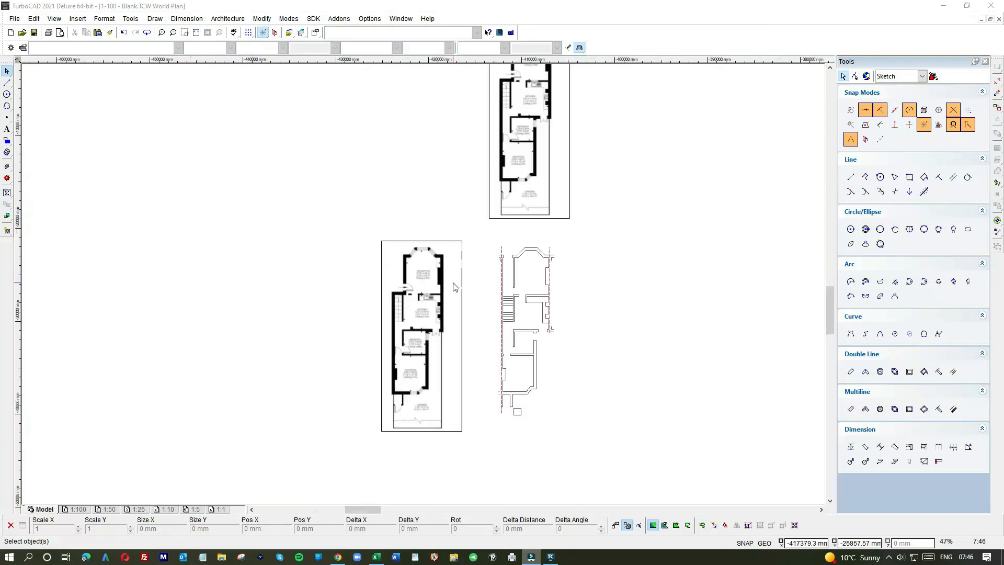